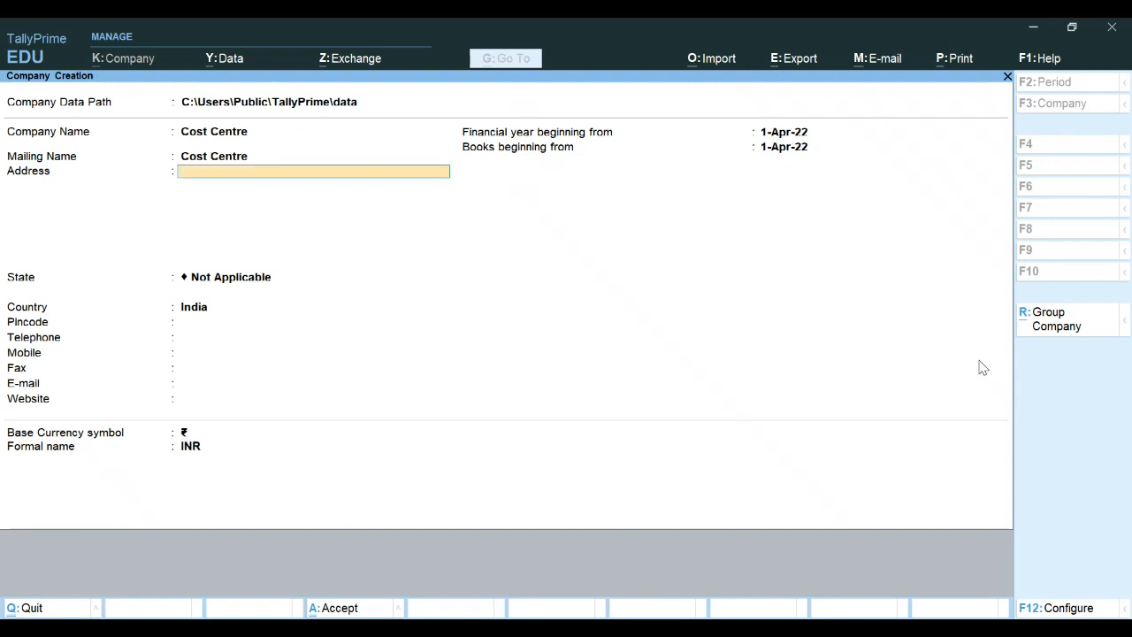
# Set the new company's state to West Bengal, leaving the address and contact fields blank.
pyautogui.write('W')
pyautogui.press('Return')
pyautogui.press('Return')
pyautogui.press('Return')
pyautogui.press('Return')
pyautogui.press('Return')
pyautogui.press('Return')
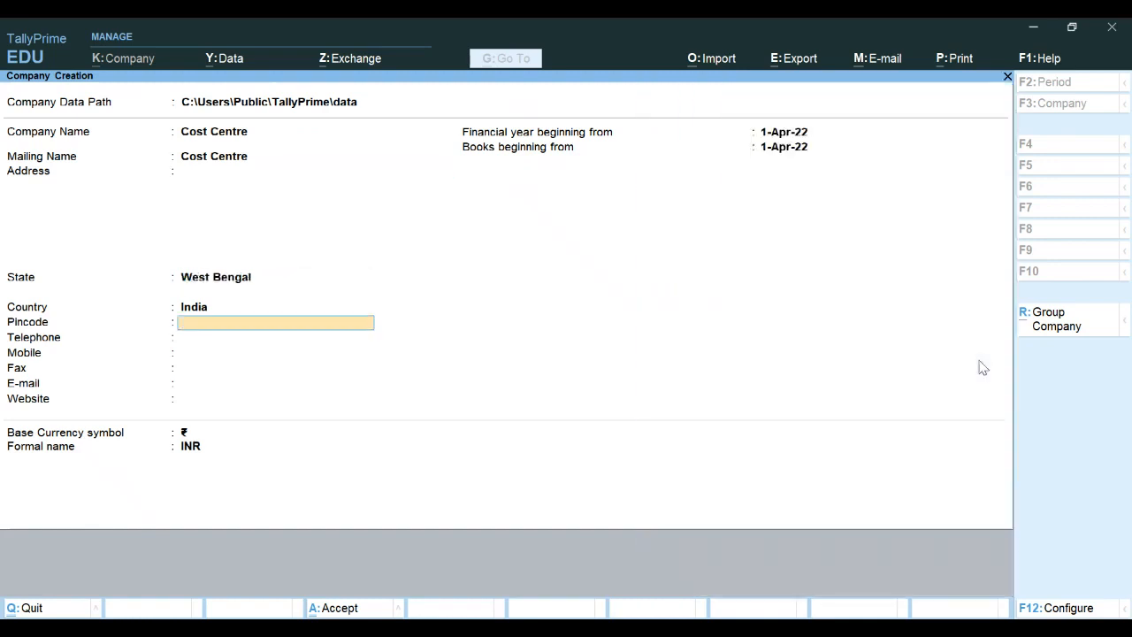
pyautogui.press('Return')
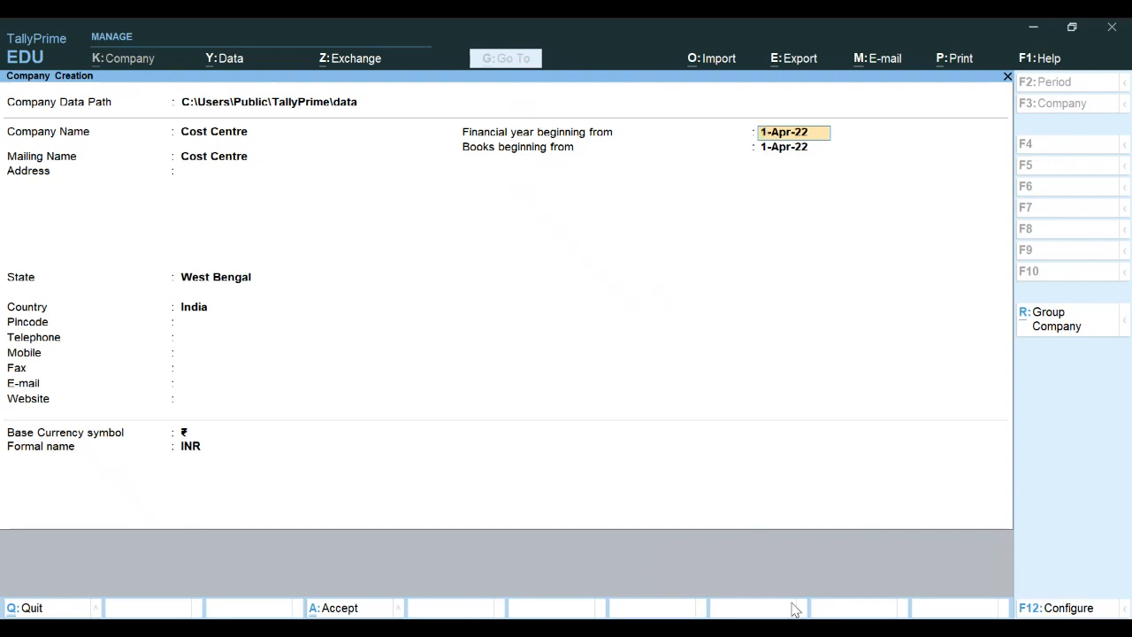
# Set the financial year beginning date to 1-Apr-18 and accept the company creation with the default currency.
pyautogui.press('Return')
pyautogui.write('1-4-')
pyautogui.write('18')
pyautogui.press('Return')
pyautogui.press('Return')
pyautogui.press('Return')
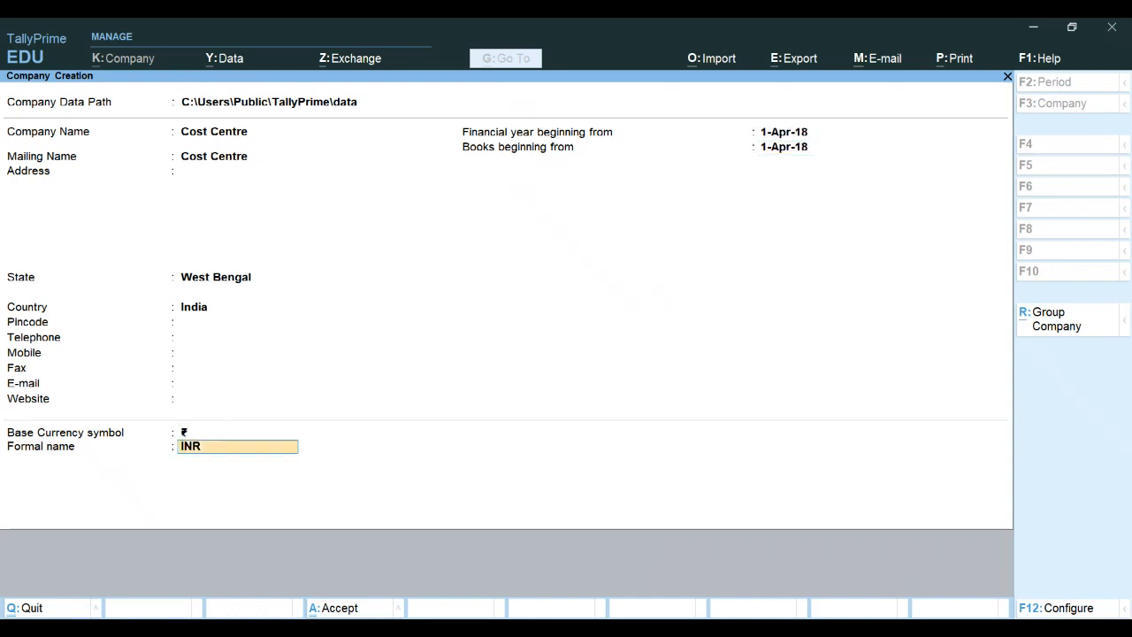
pyautogui.press('Return')
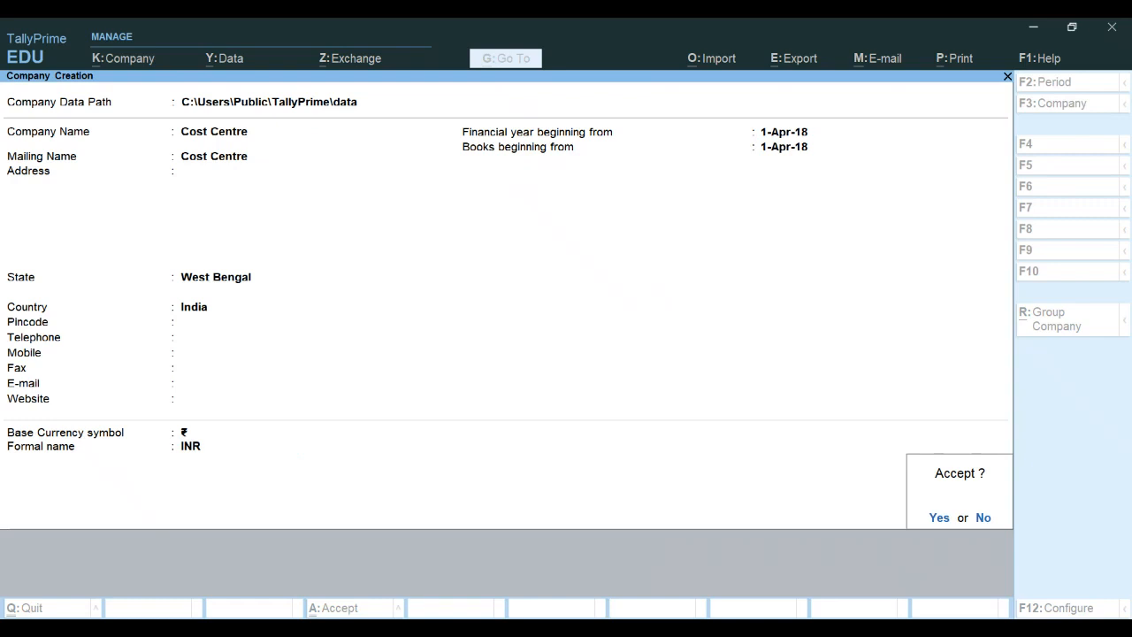
pyautogui.press('Return')
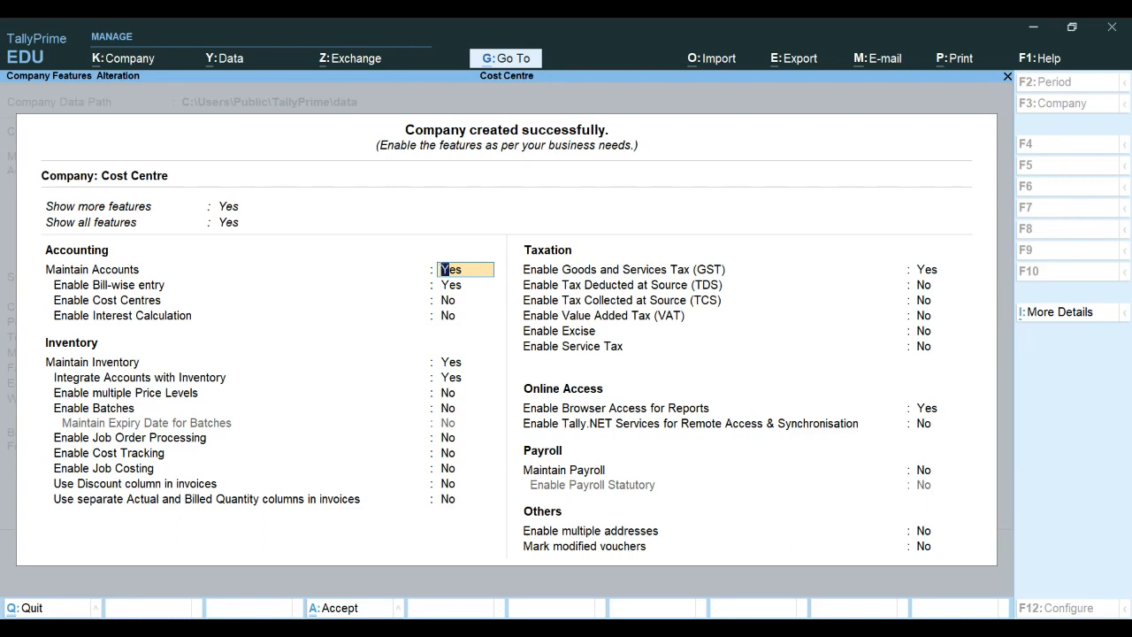
# Enable Cost Centres in the accounting features of the company.
pyautogui.press('Return')
pyautogui.press('Return')
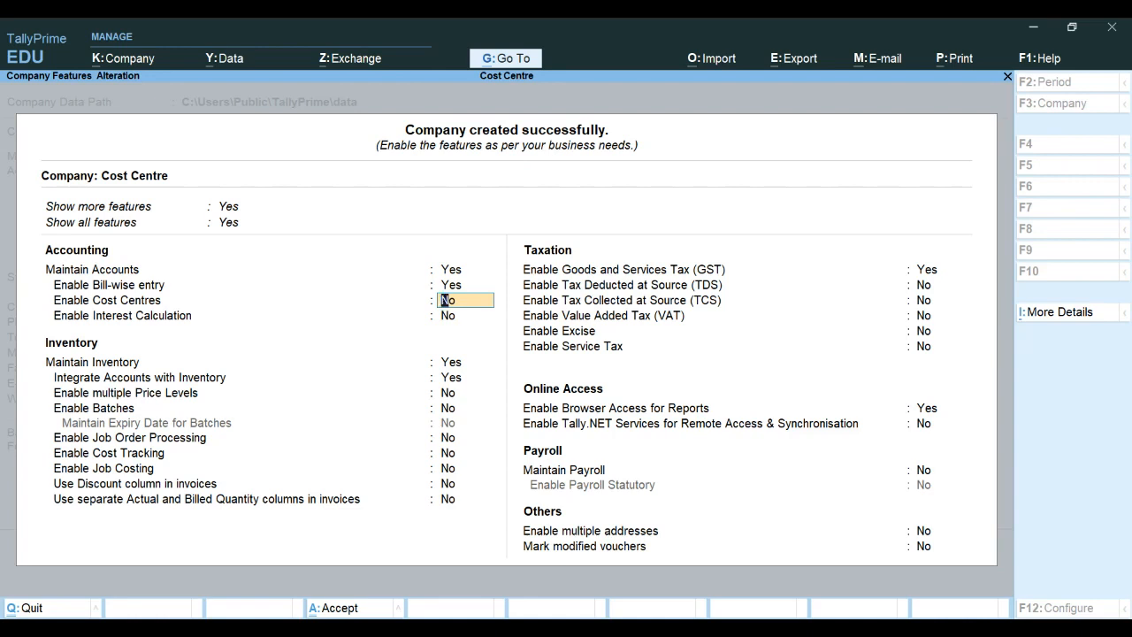
pyautogui.write('y')
pyautogui.press('Return')
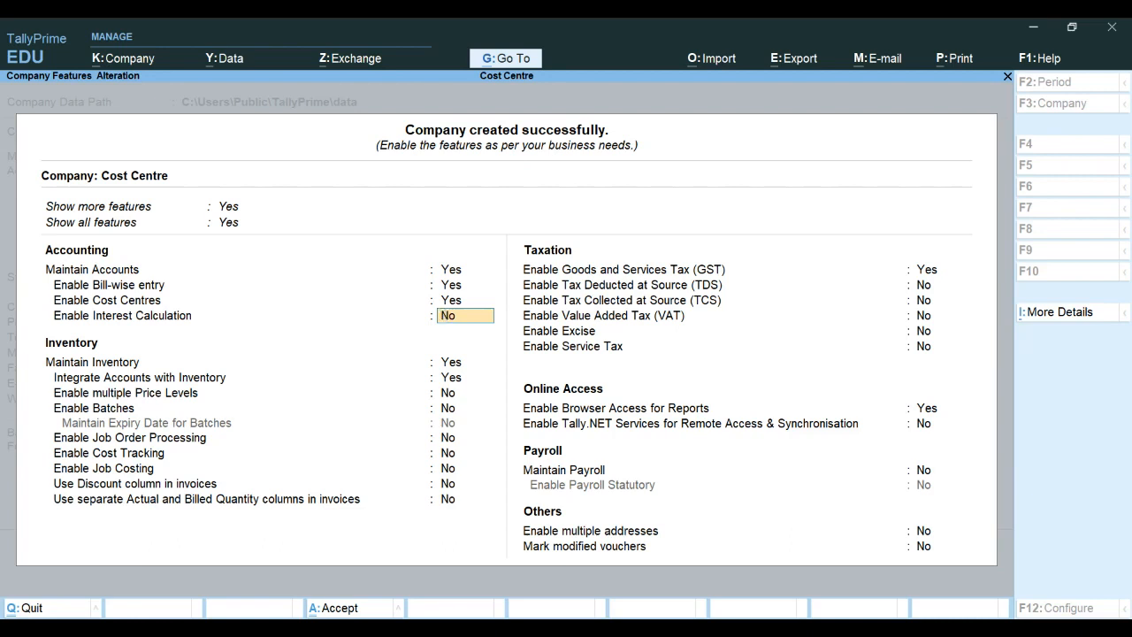
# Keep the interest calculation and inventory features at their defaults and disable Goods and Services Tax (GST).
pyautogui.press('Return')
pyautogui.press('Return')
pyautogui.press('Return')
pyautogui.press('Return')
pyautogui.press('Return')
pyautogui.press('Return')
pyautogui.press('Return')
pyautogui.press('Return')
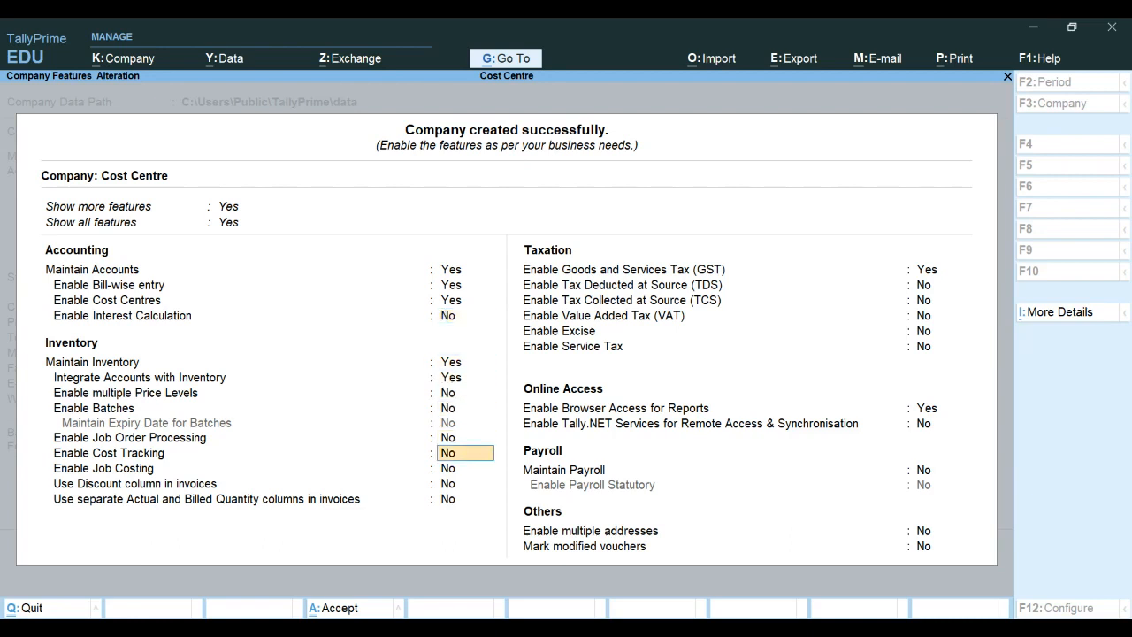
pyautogui.press('Return')
pyautogui.press('Return')
pyautogui.write('n')
pyautogui.press('Return')
pyautogui.press('Return')
pyautogui.press('Return')
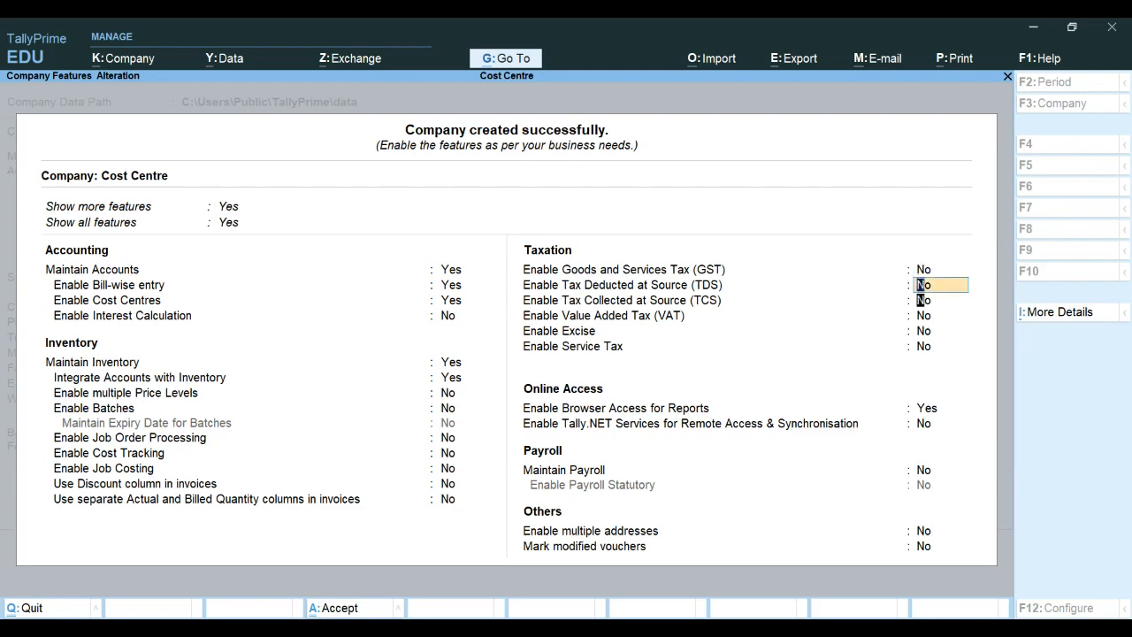
# Disable Browser Access for Reports and save the company features with the remaining options at their defaults.
pyautogui.press('Return')
pyautogui.press('Return')
pyautogui.press('Return')
pyautogui.write('n')
pyautogui.press('Return')
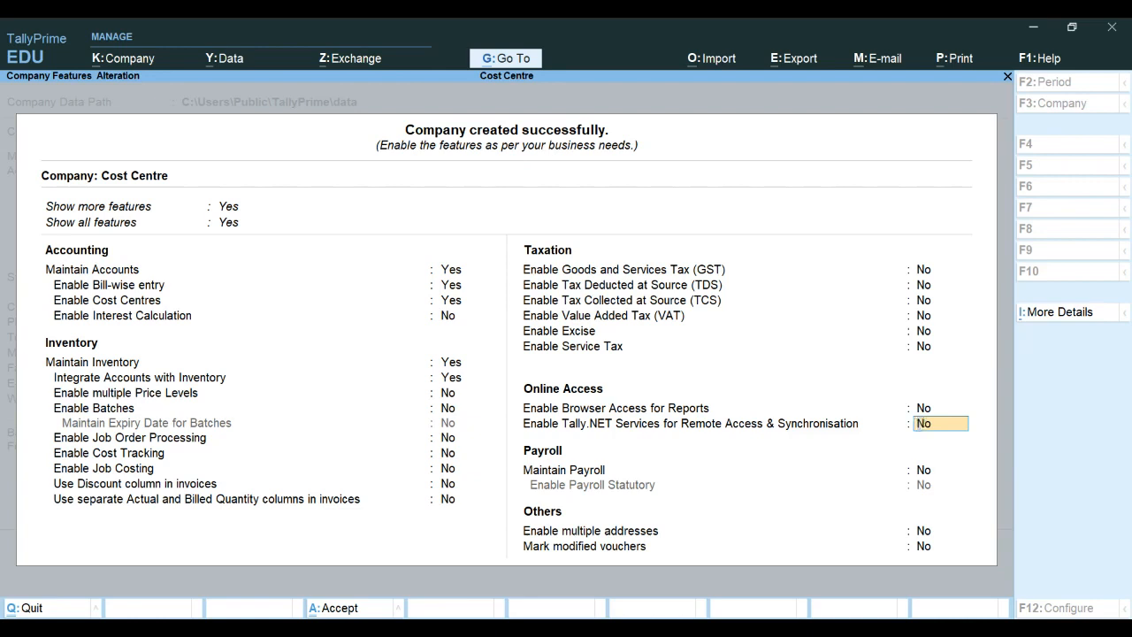
pyautogui.press('Return')
pyautogui.press('Return')
pyautogui.press('Return')
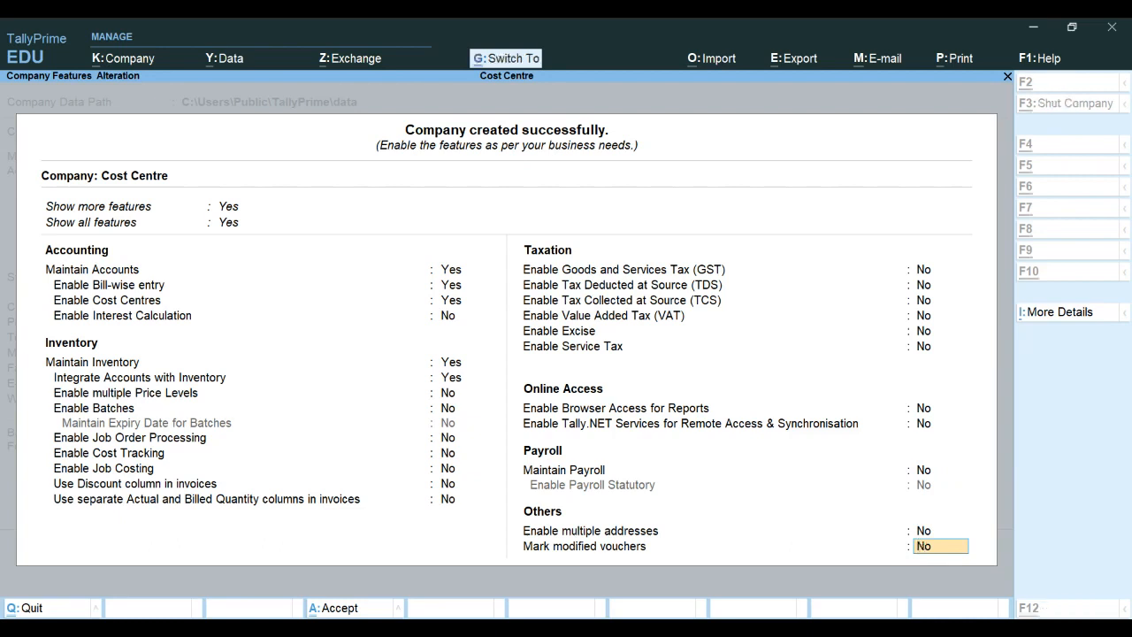
pyautogui.press('Return')
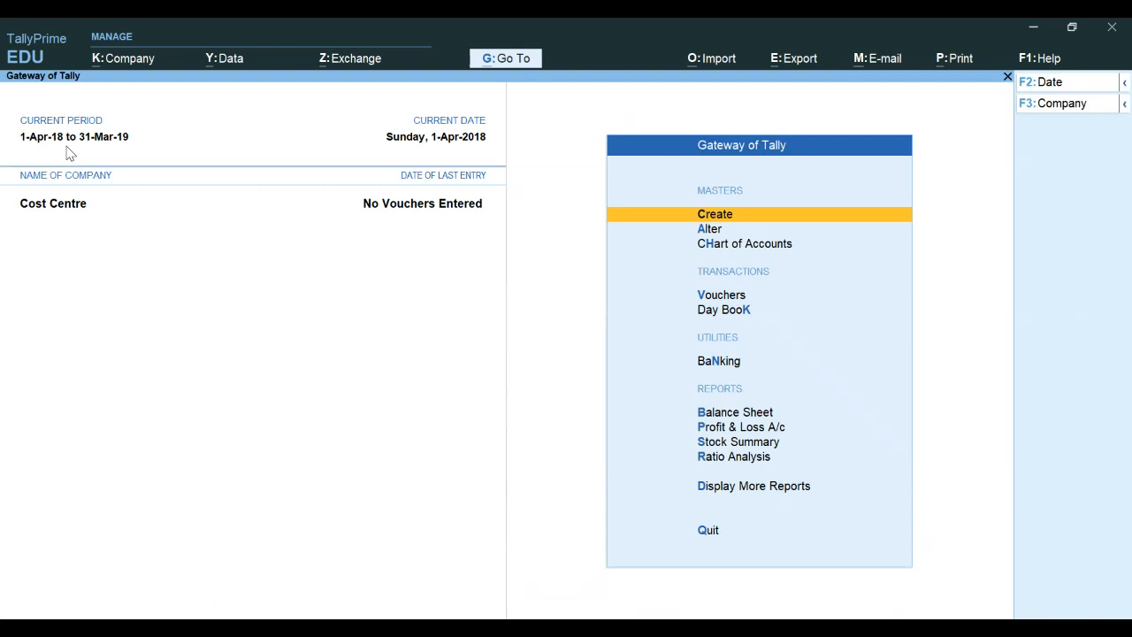
# Start a new ledger named Capital and place it under the Capital Account group.
pyautogui.press('Return')
pyautogui.press('Down')
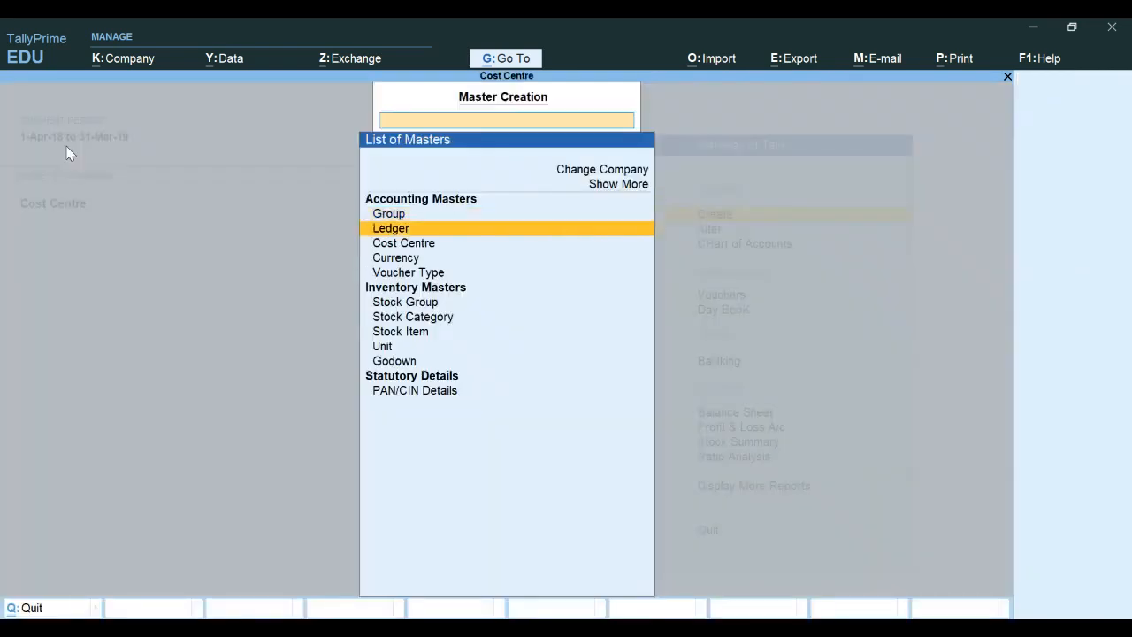
pyautogui.press('Return')
pyautogui.write('Capital')
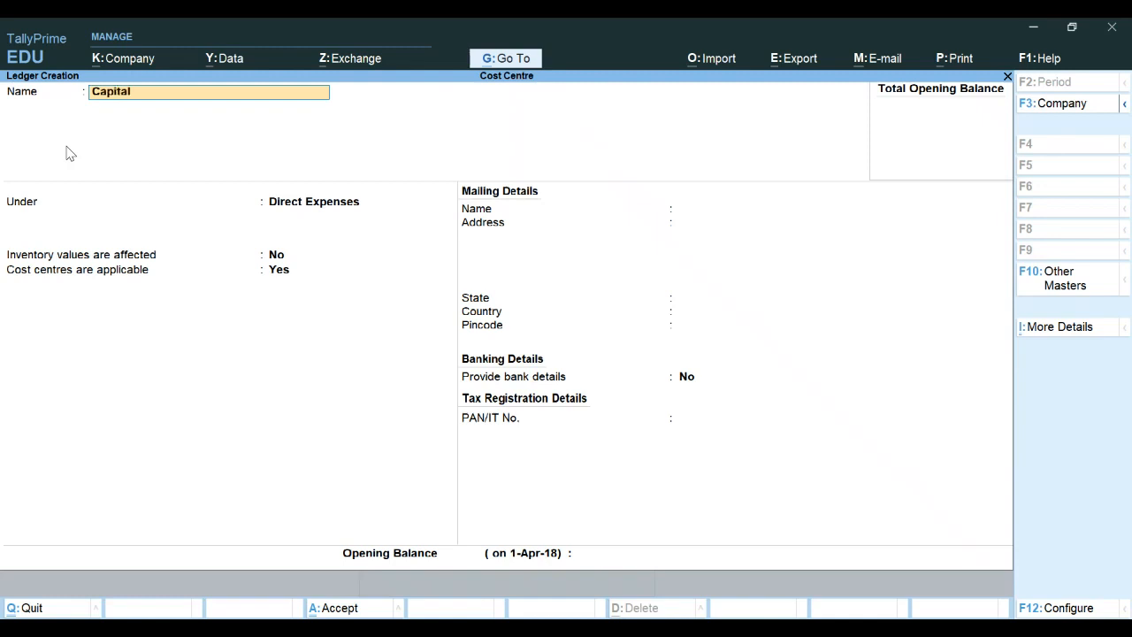
pyautogui.press('Return')
pyautogui.write('Capi')
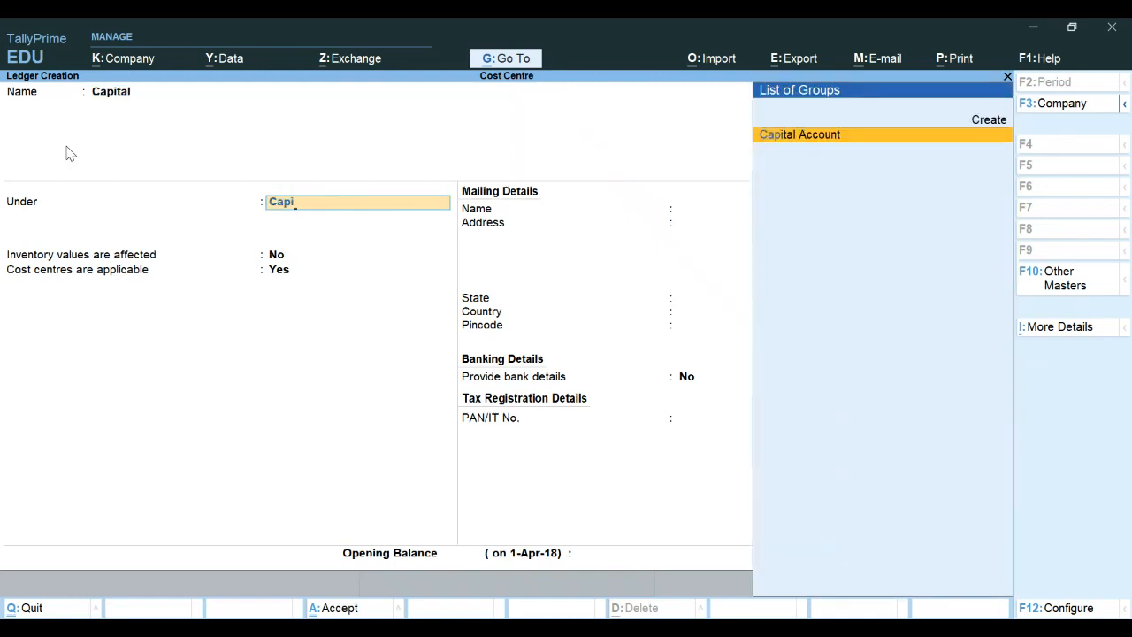
pyautogui.press('Return')
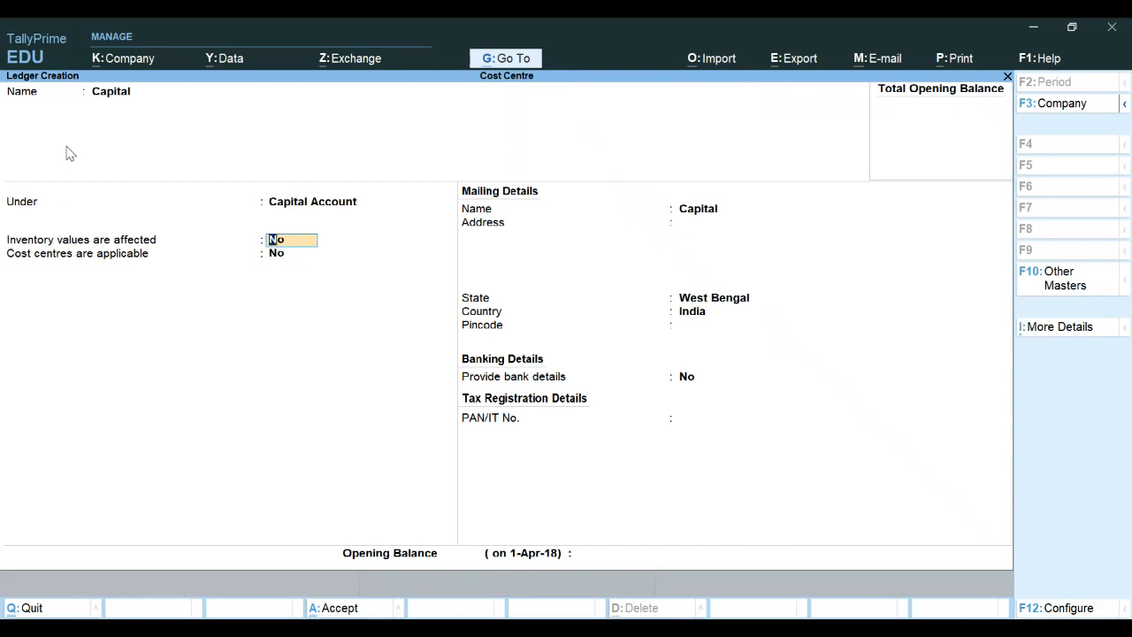
# Give the Capital ledger an opening balance of 5,00,000 Cr, save it and return to the Gateway of Tally.
pyautogui.press('Return')
pyautogui.press('Return')
pyautogui.press('Return')
pyautogui.press('Return')
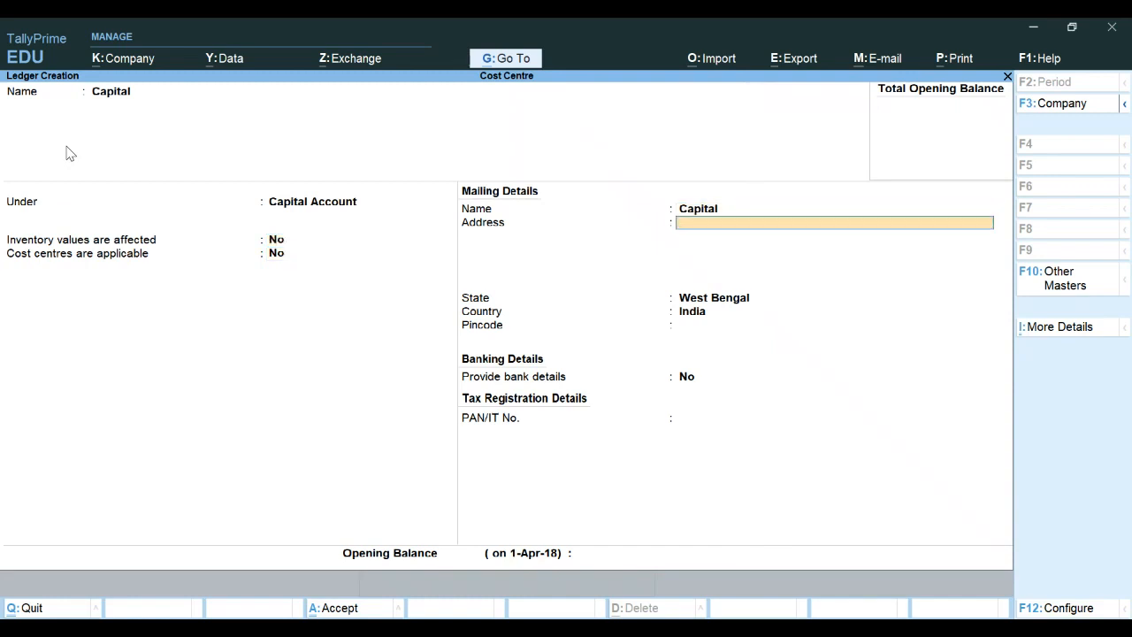
pyautogui.press('Return')
pyautogui.press('Return')
pyautogui.press('Return')
pyautogui.press('Return')
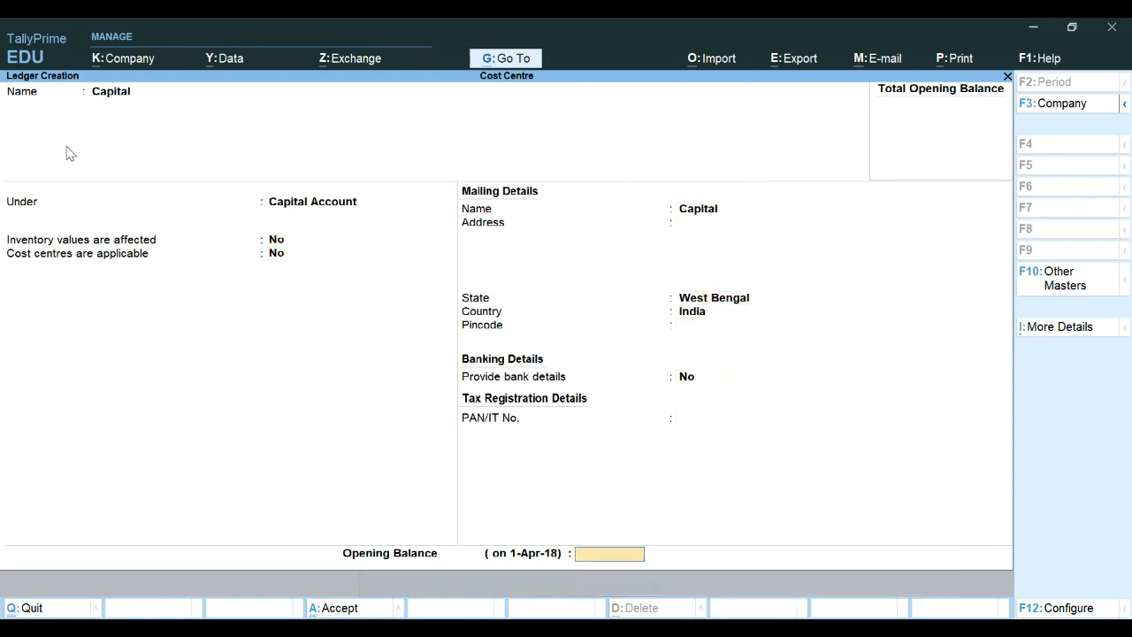
pyautogui.write('500000')
pyautogui.press('Return')
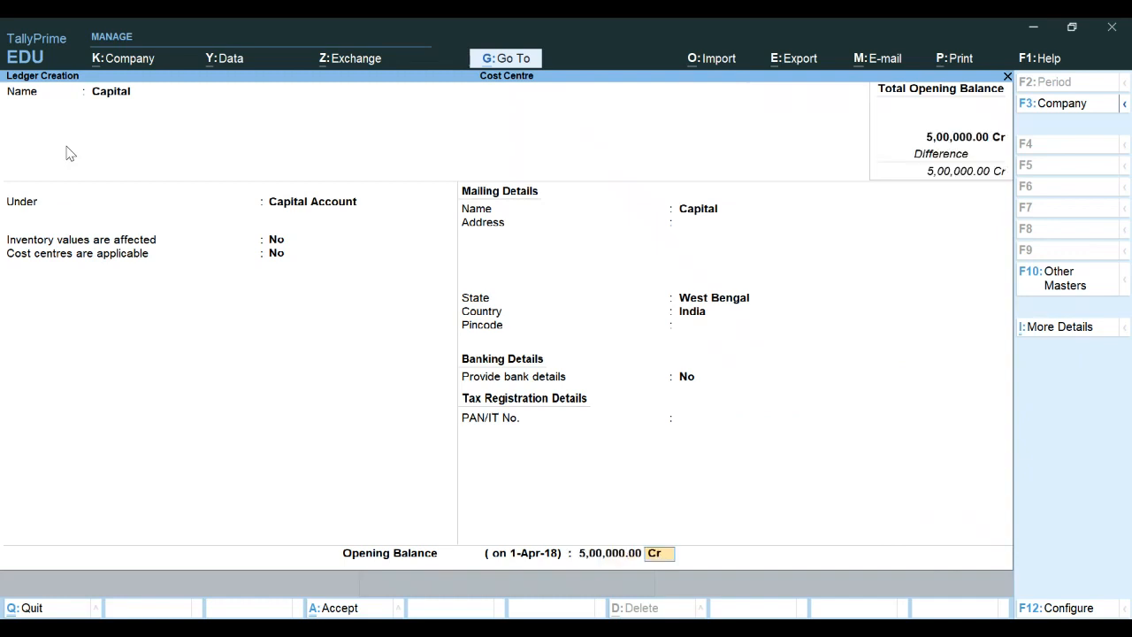
pyautogui.press('Return')
pyautogui.press('Return')
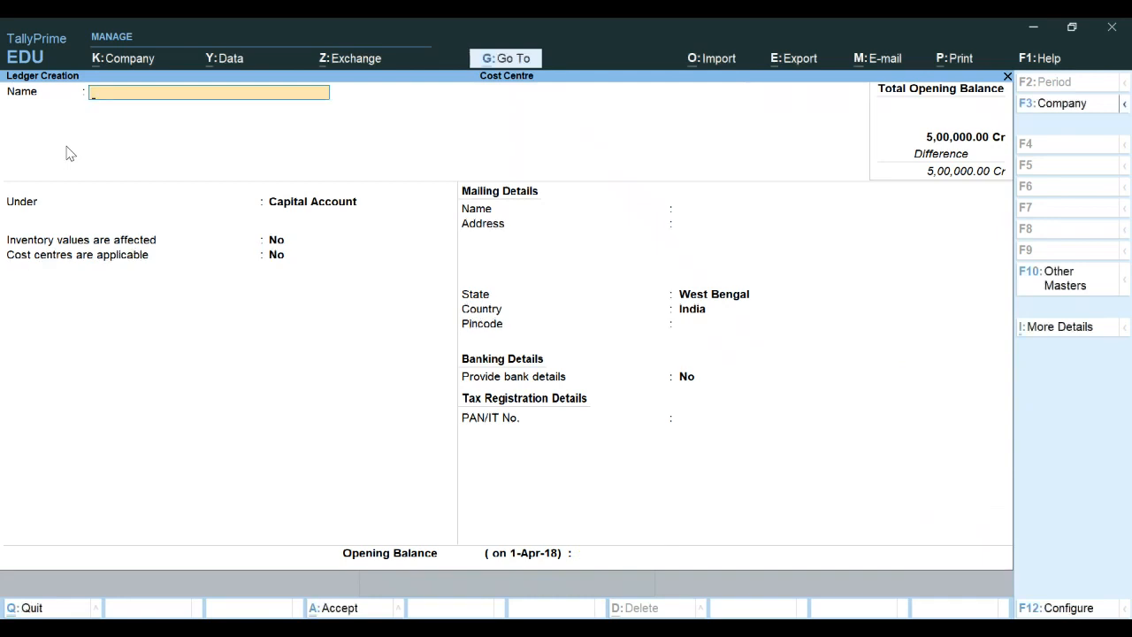
pyautogui.press('Escape')
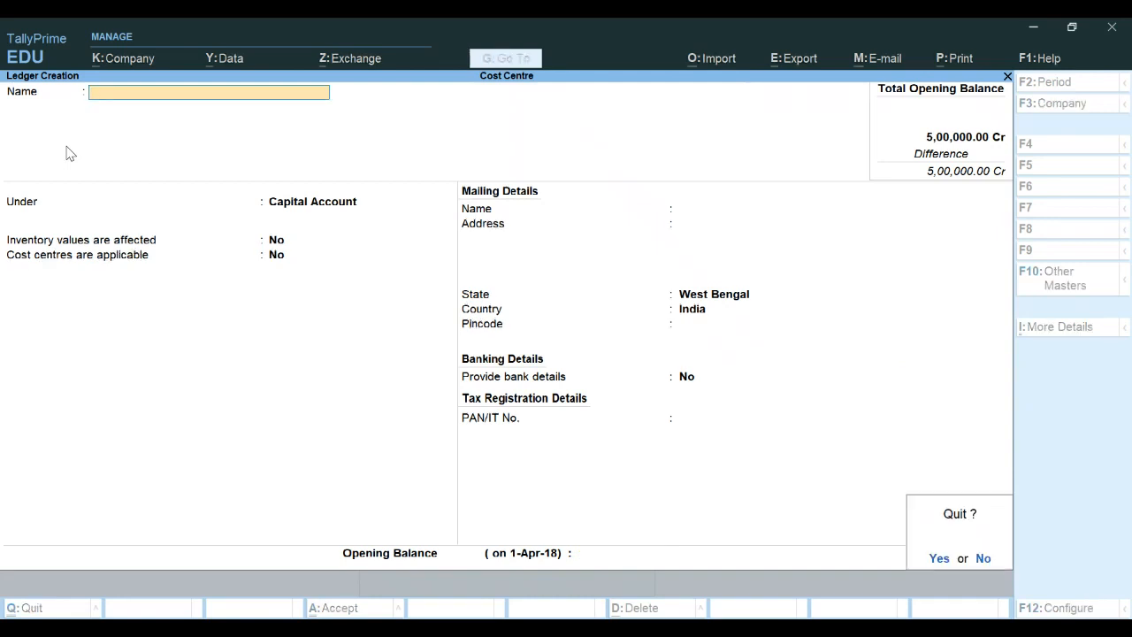
pyautogui.press('Return')
pyautogui.press('Escape')
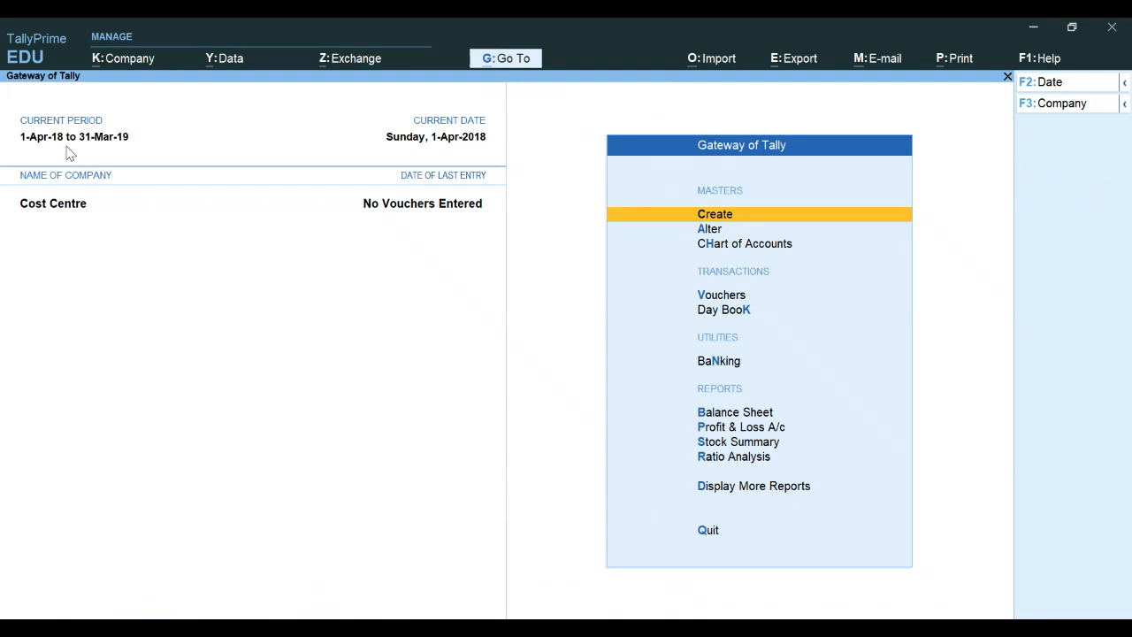
# Alter the Cash ledger to have an opening balance of 5,00,000 Dr, save it and return to the Gateway of Tally.
pyautogui.press('Down')
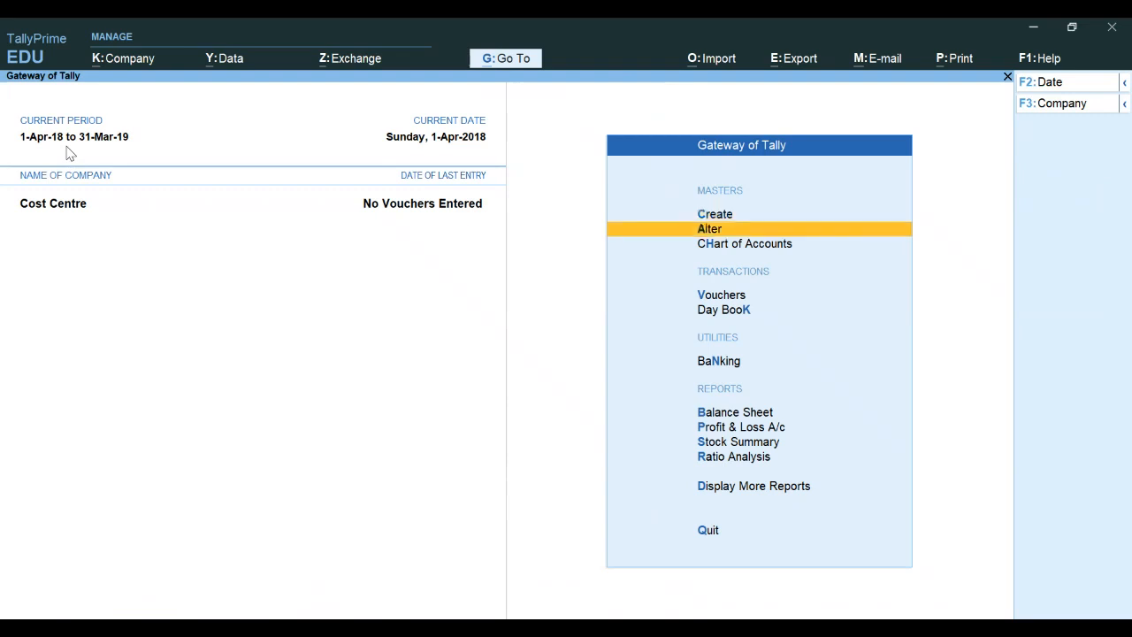
pyautogui.press('Return')
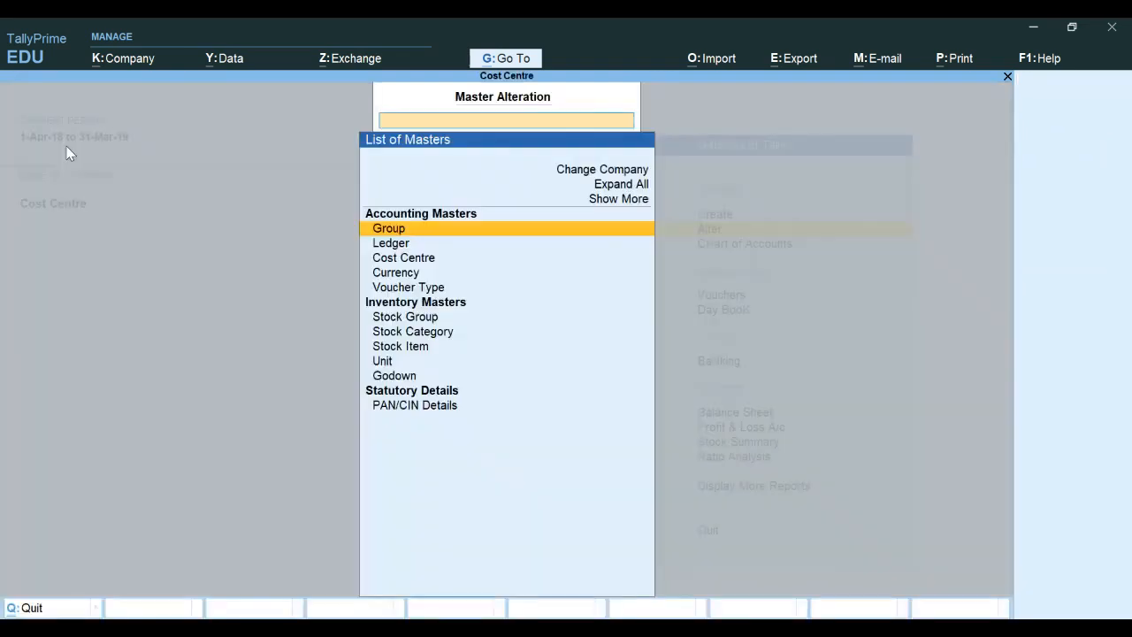
pyautogui.press('Down')
pyautogui.press('Return')
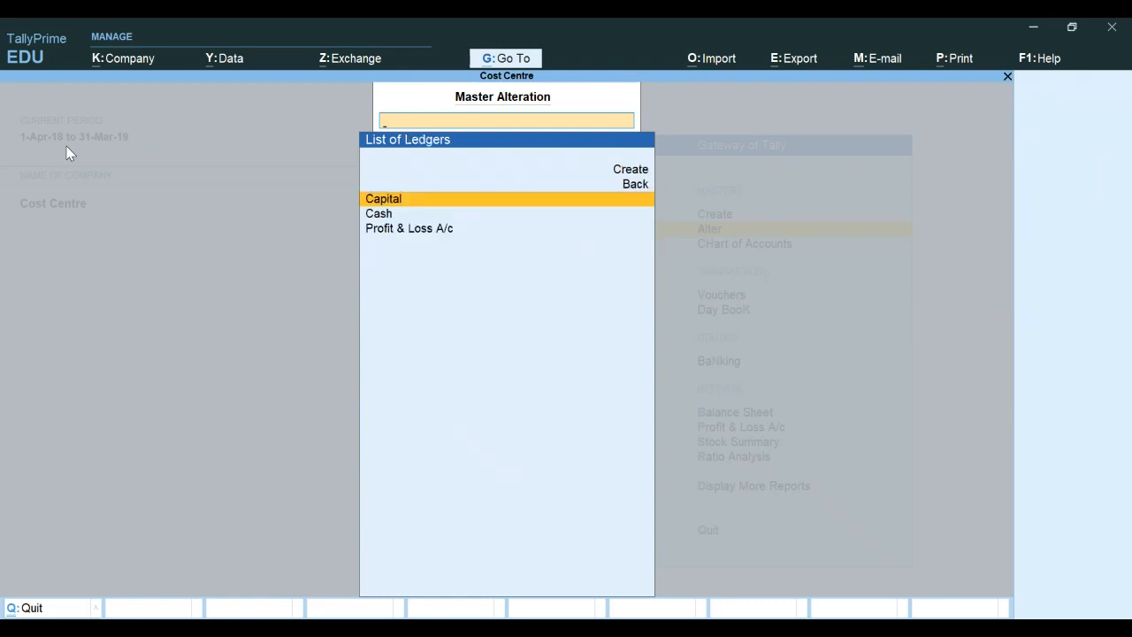
pyautogui.press('Down')
pyautogui.press('Return')
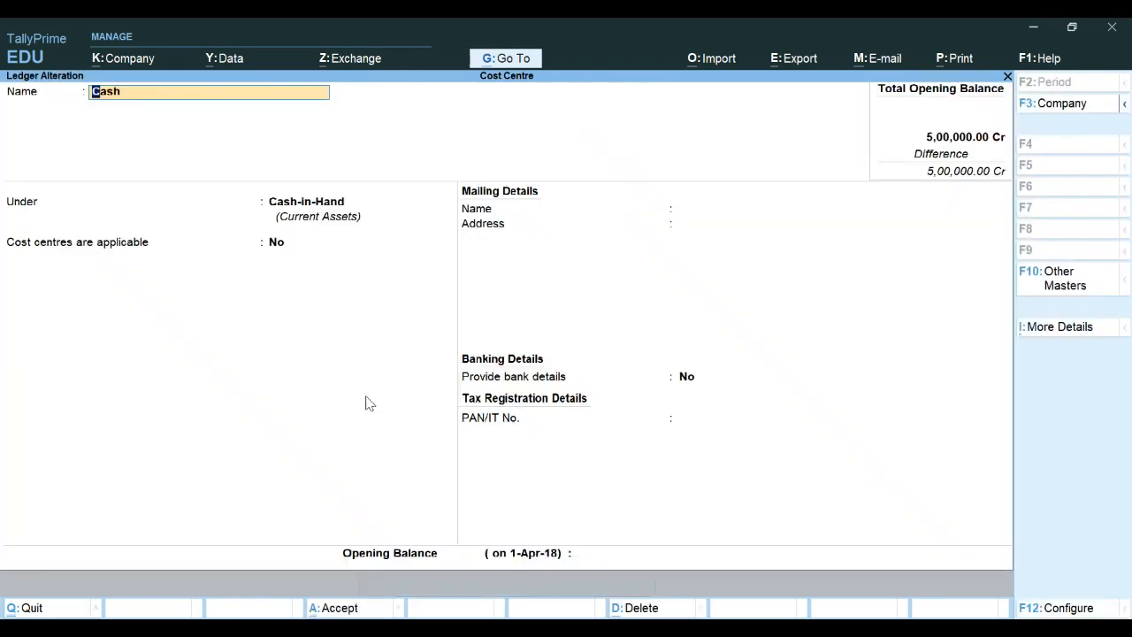
pyautogui.click(602, 557)
pyautogui.write('5')
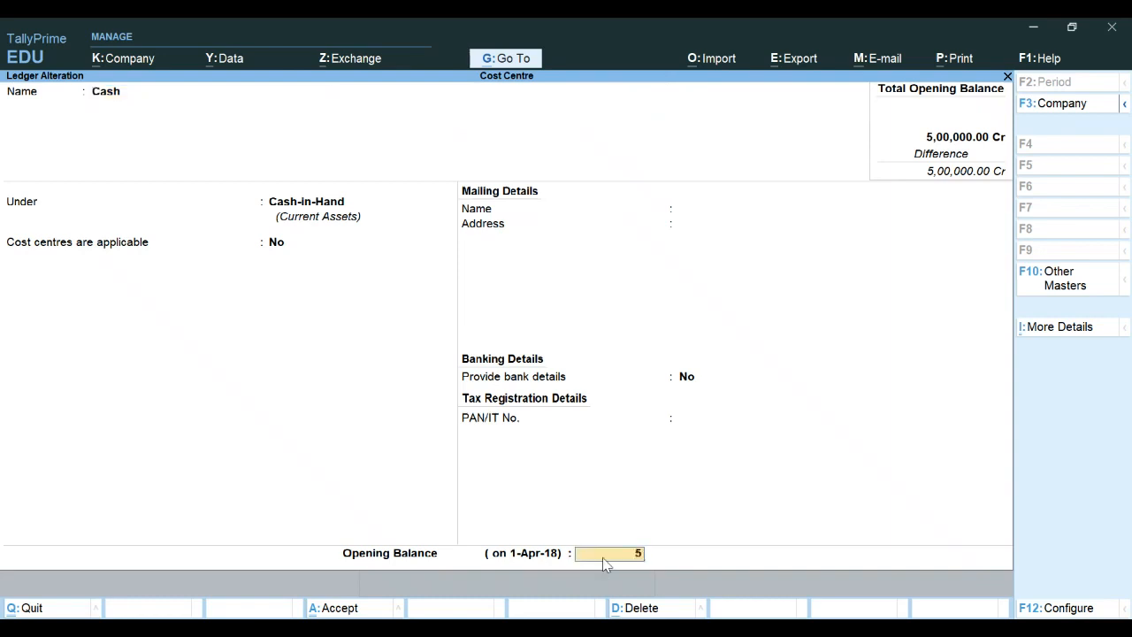
pyautogui.write(',00,000')
pyautogui.press('Return')
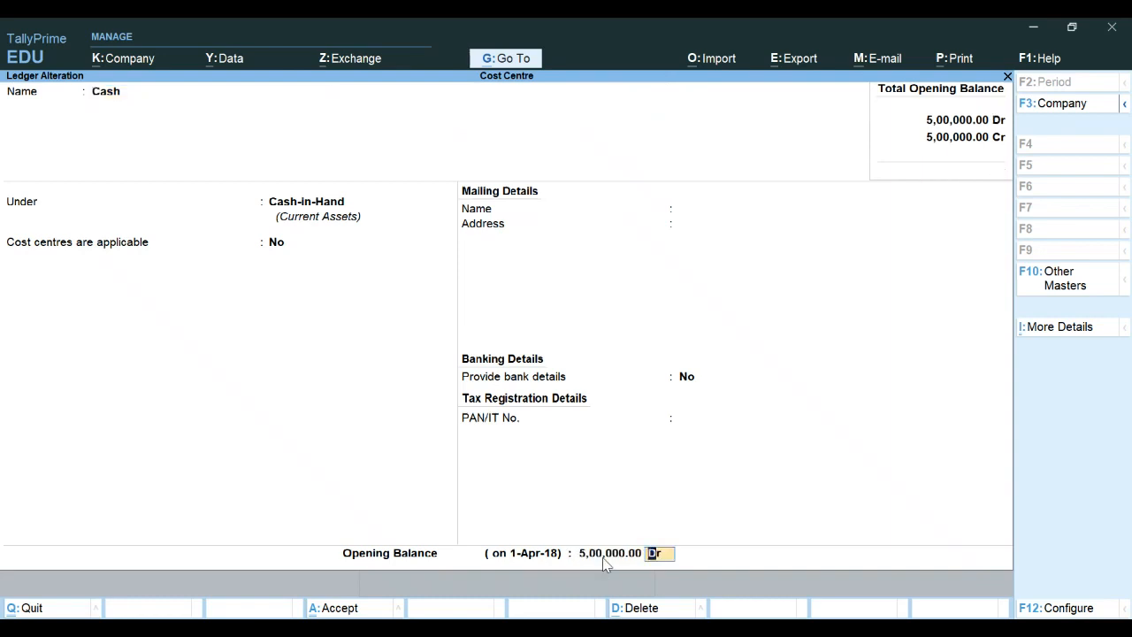
pyautogui.press('ctrl')
pyautogui.hotkey('ctrl', 'a')
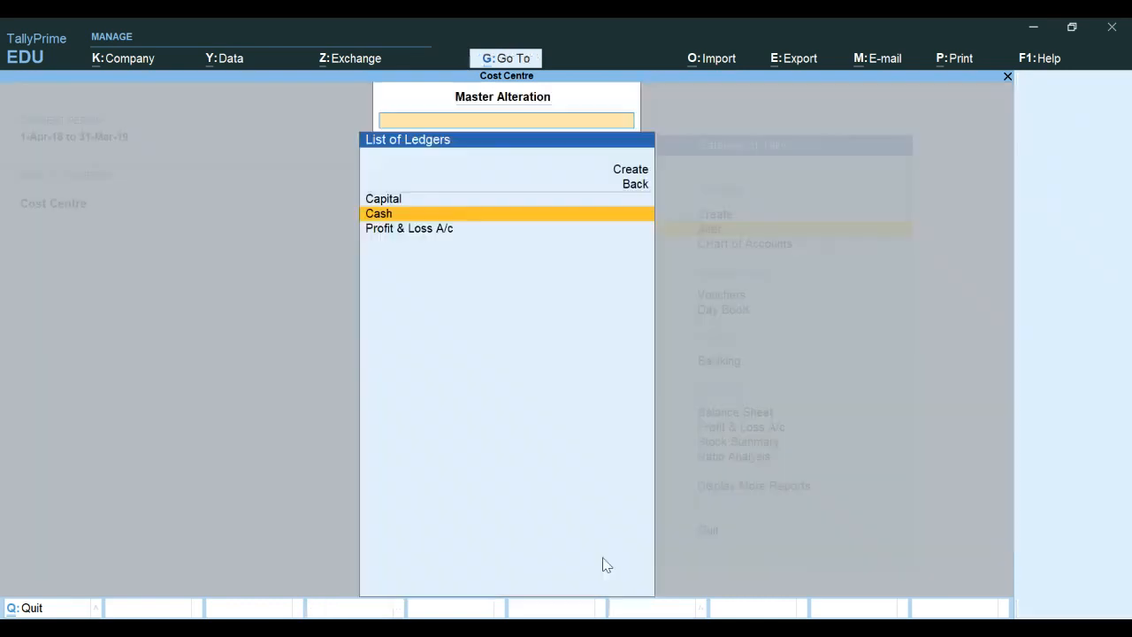
pyautogui.press('Escape')
pyautogui.press('Escape')
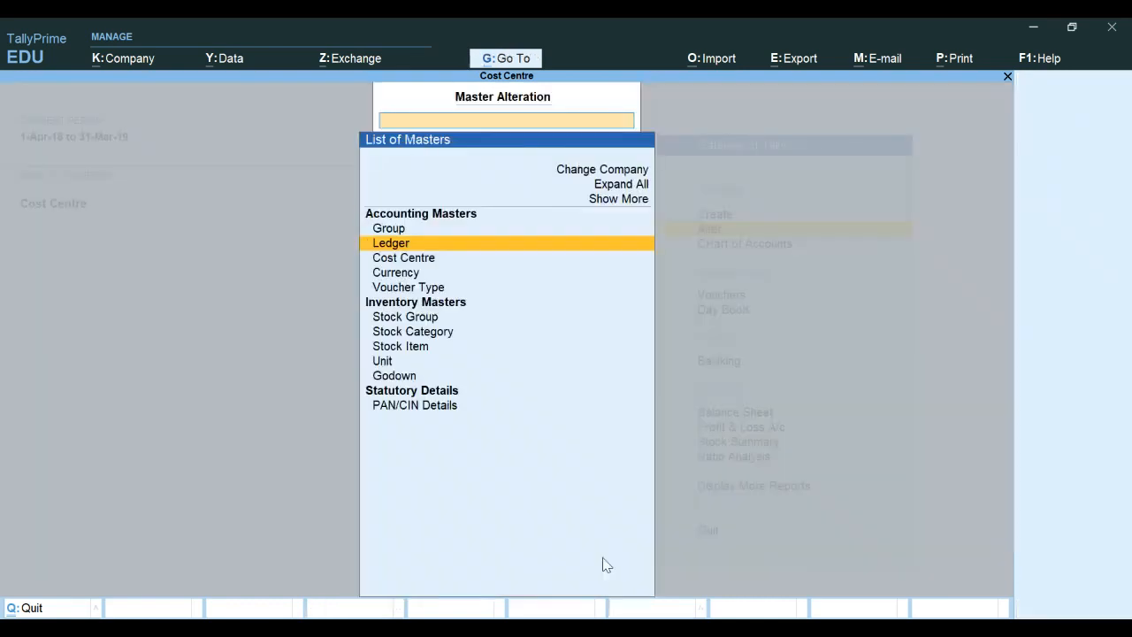
# Examine the Balance Sheet in detailed view, checking the Capital Account and Cash-in-Hand entries.
pyautogui.press('Down')
pyautogui.press('Down')
pyautogui.press('Down')
pyautogui.press('Down')
pyautogui.press('Down')
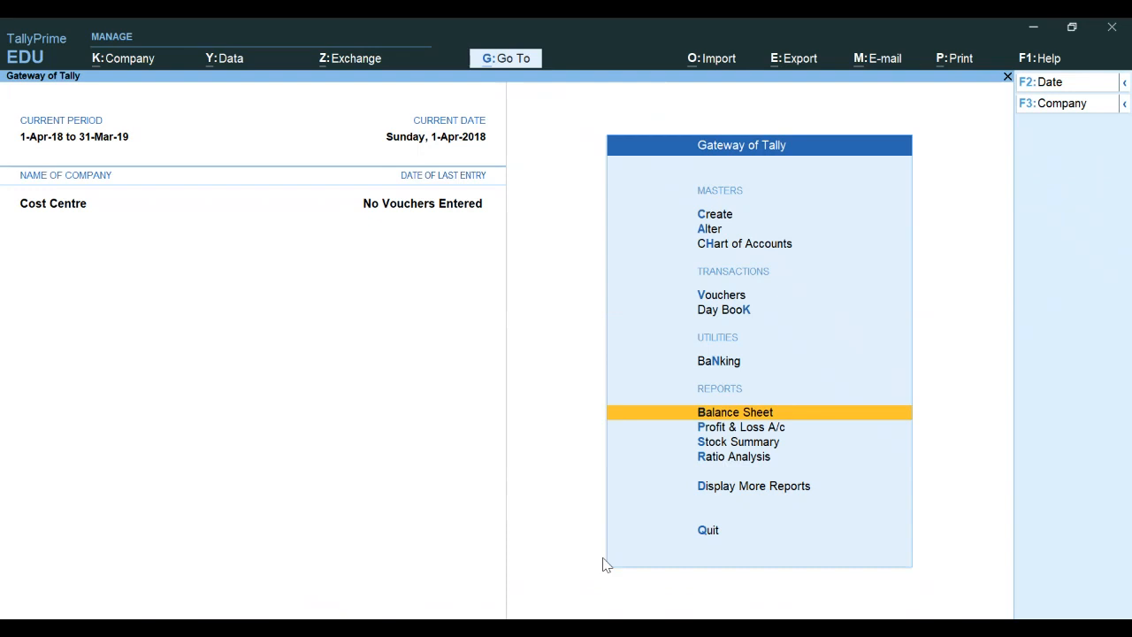
pyautogui.press('Return')
pyautogui.hotkey('alt', 'F5')
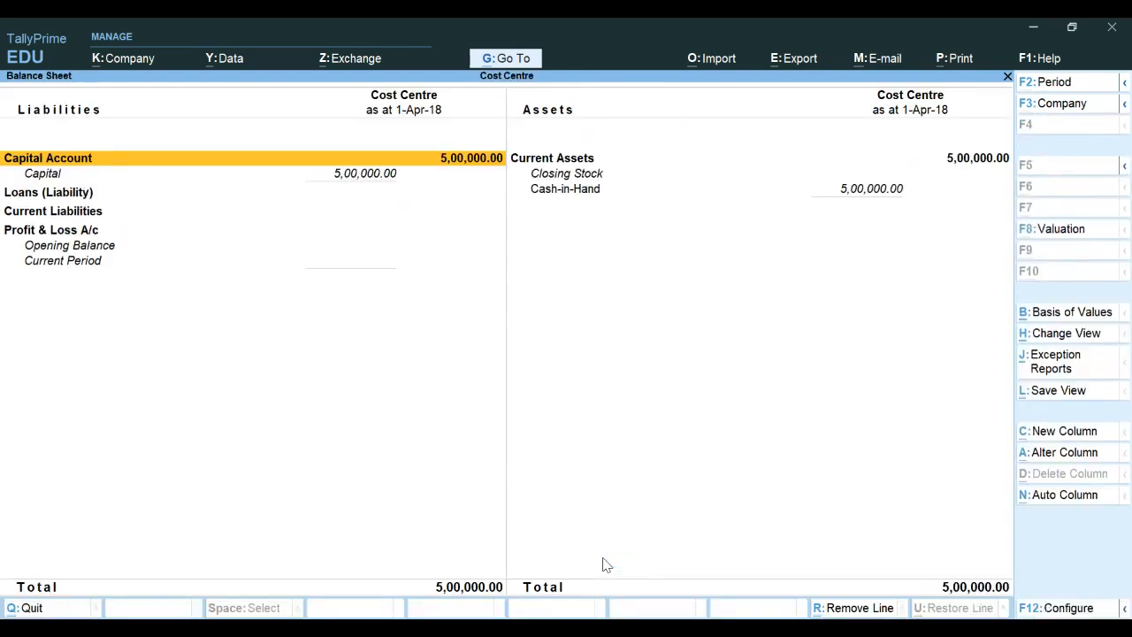
pyautogui.press('Right')
pyautogui.press('Down')
pyautogui.press('Down')
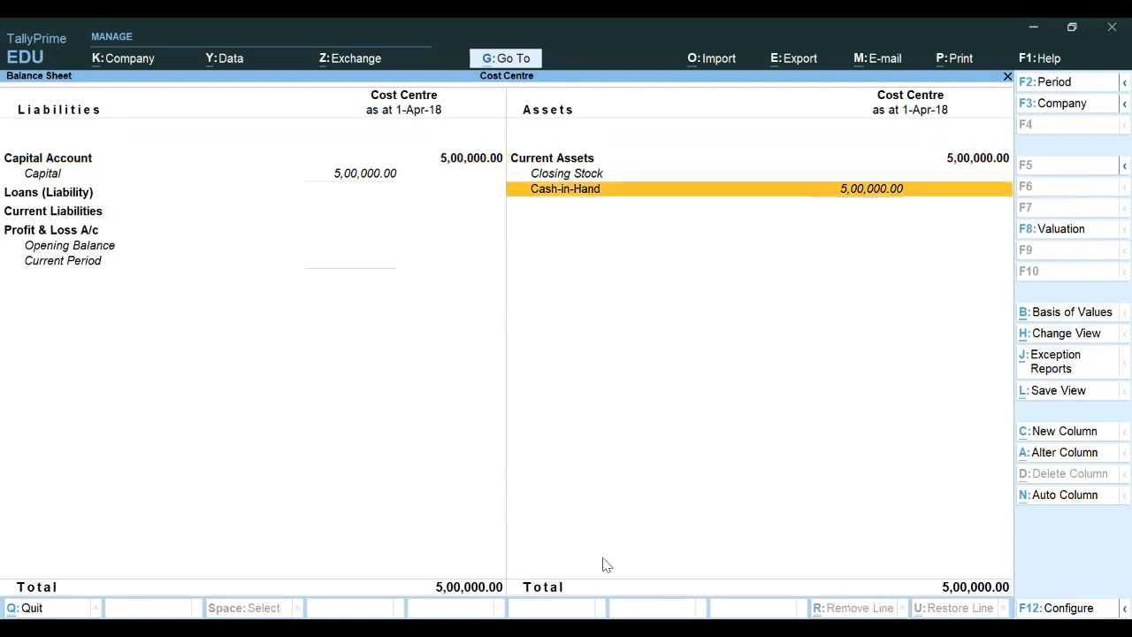
pyautogui.press('Escape')
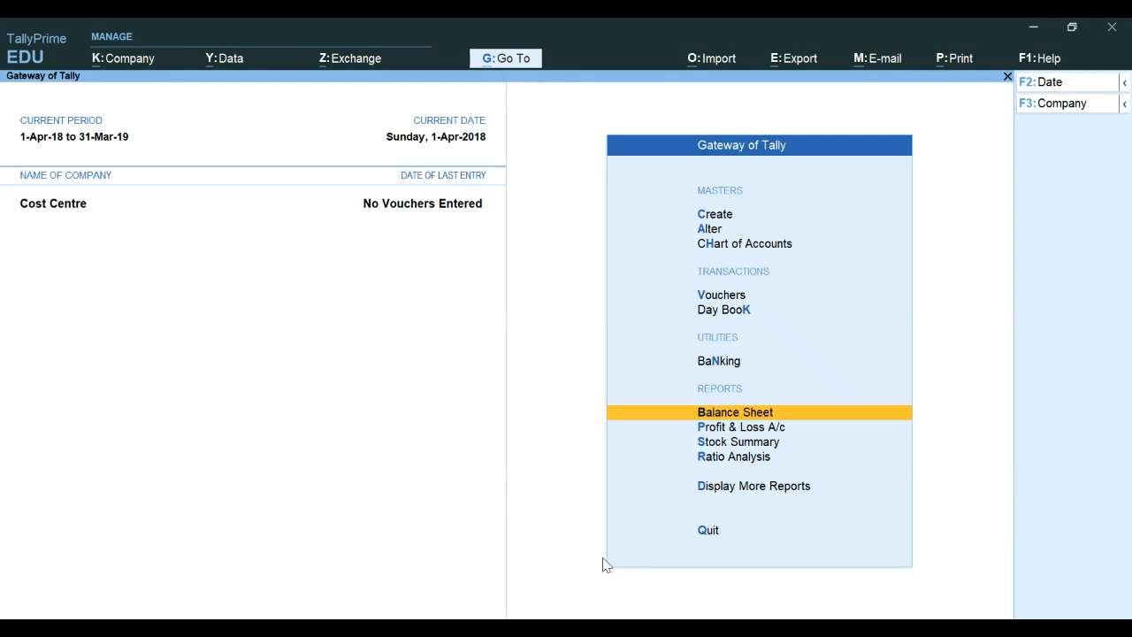
# Start creating a new master from the Gateway of Tally.
pyautogui.press('Up')
pyautogui.press('Up')
pyautogui.press('Up')
pyautogui.press('Up')
pyautogui.press('Up')
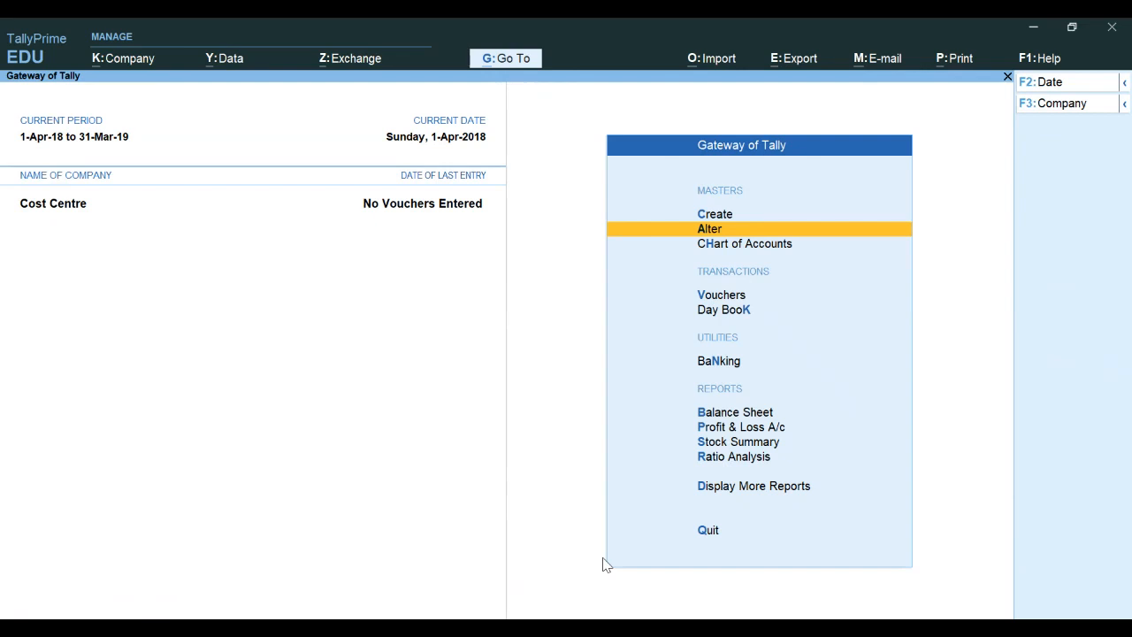
pyautogui.press('Up')
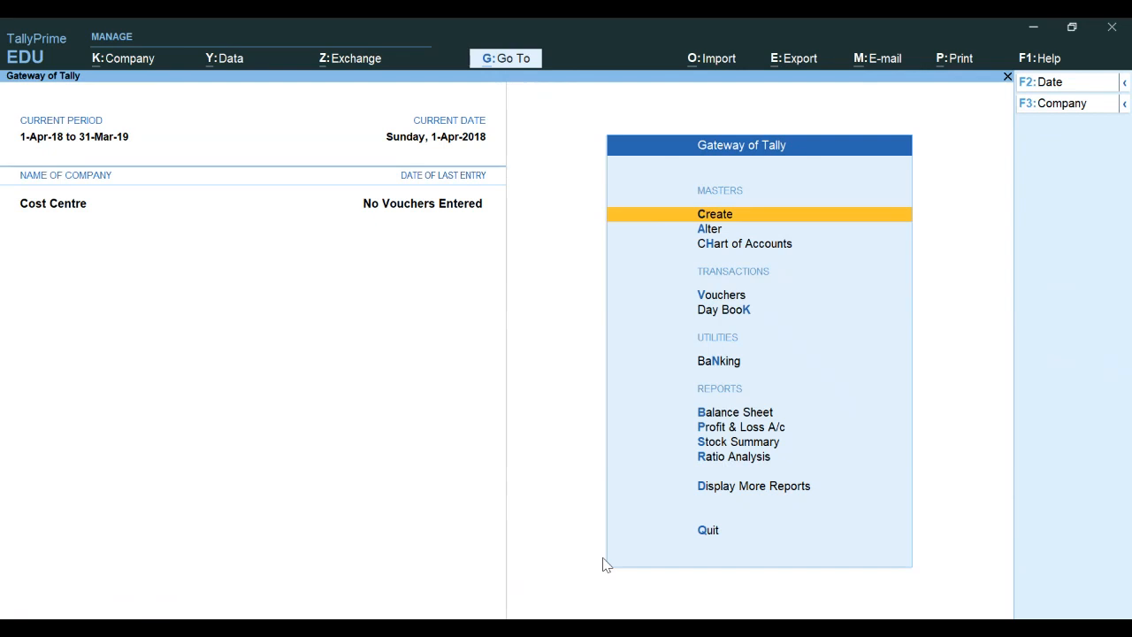
pyautogui.press('Return')
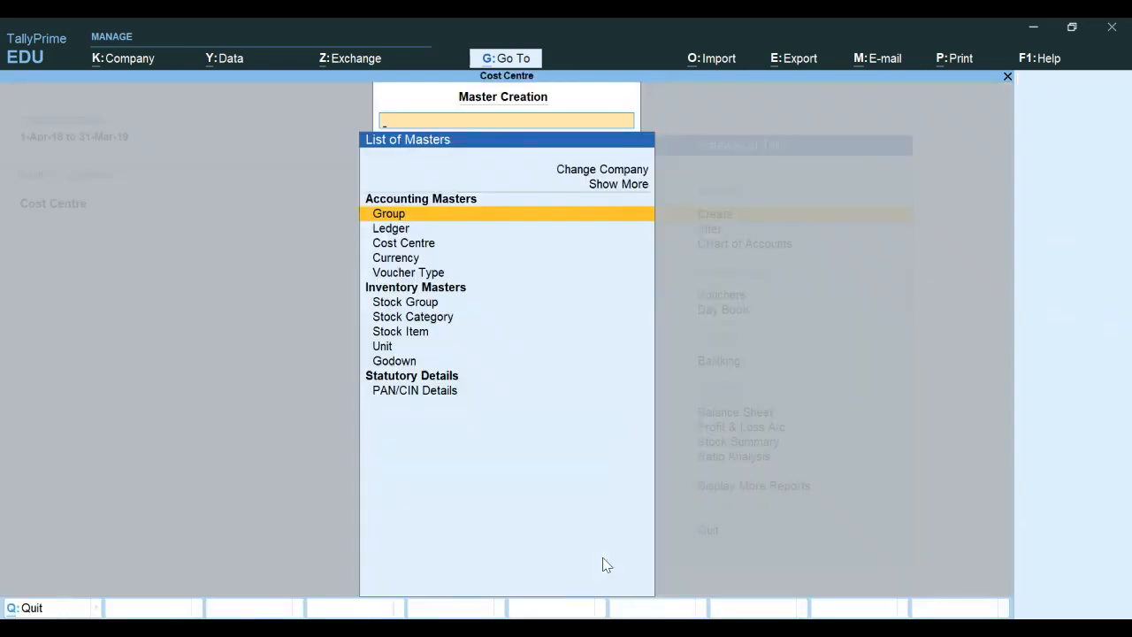
pyautogui.press('Down')
pyautogui.press('Down')
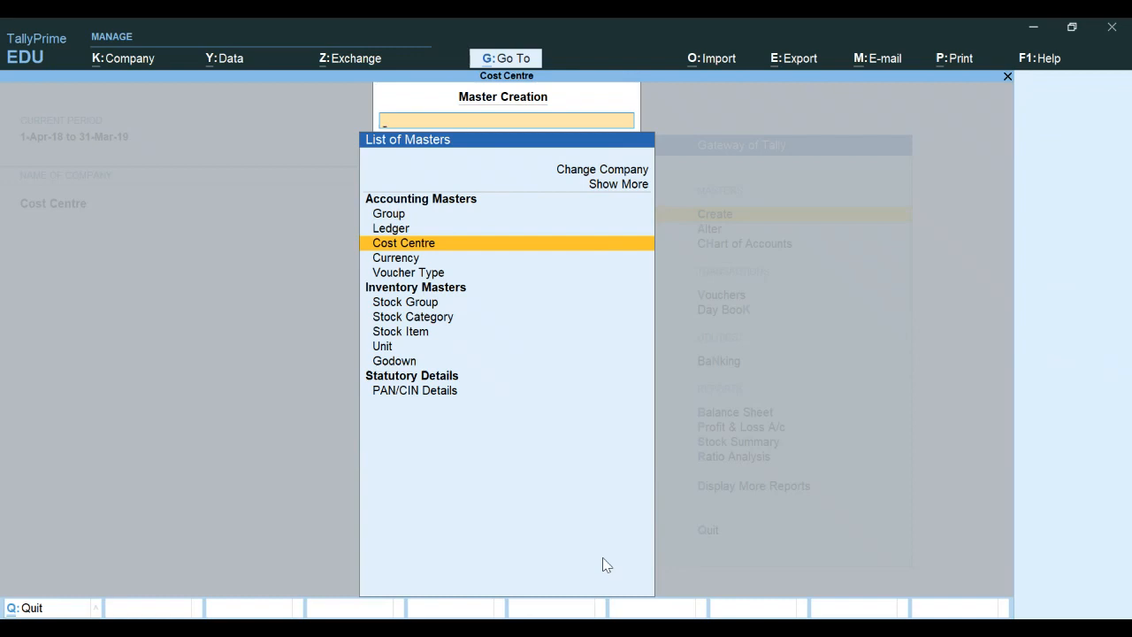
pyautogui.press('Return')
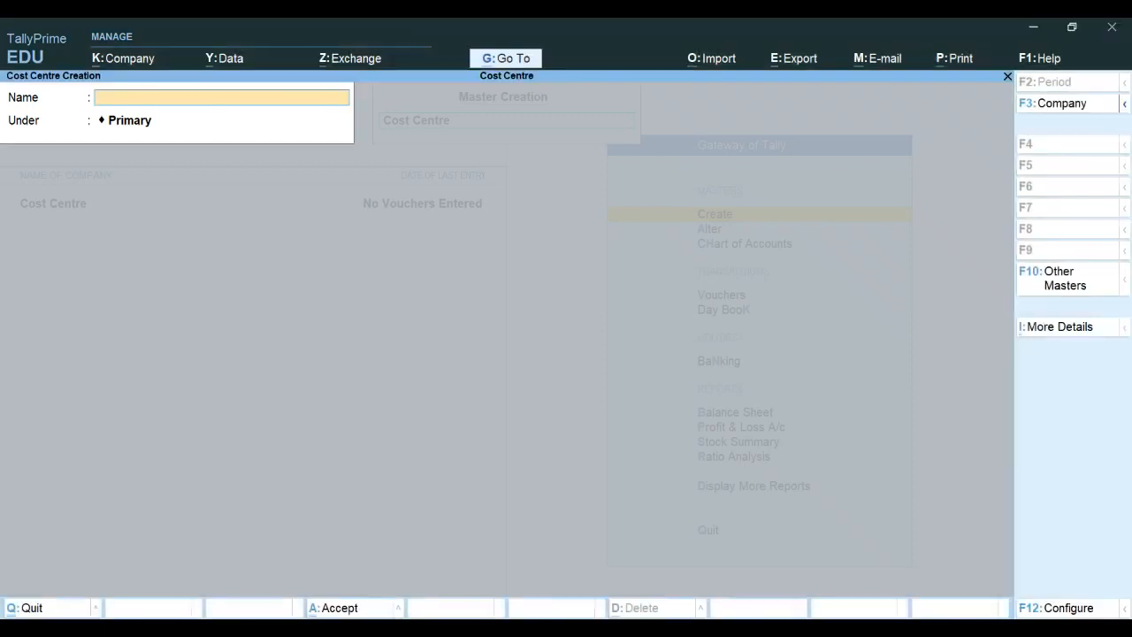
pyautogui.press('Escape')
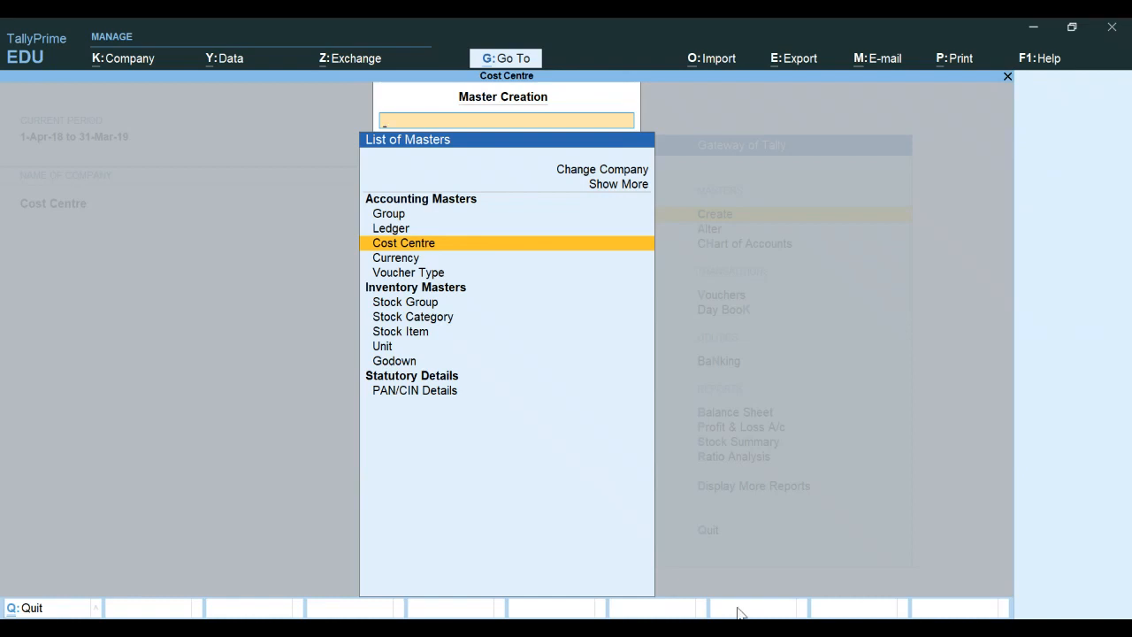
# Expand the list of masters to show more types and start creating a new cost category.
pyautogui.click(605, 183)
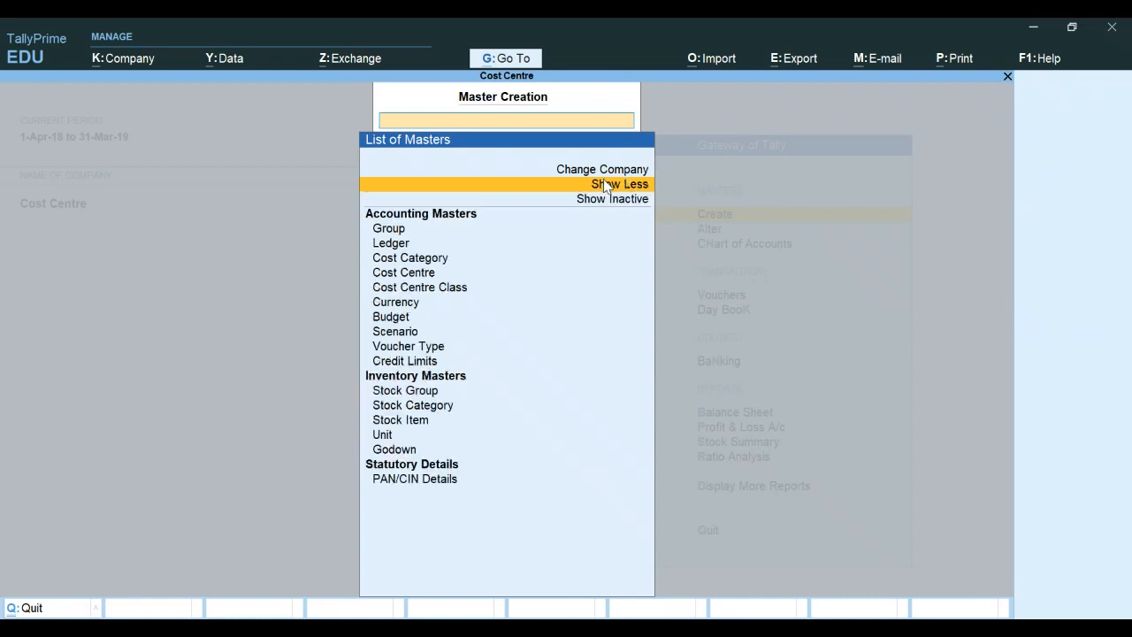
pyautogui.press('Down')
pyautogui.press('Down')
pyautogui.press('Down')
pyautogui.press('Down')
pyautogui.press('Down')
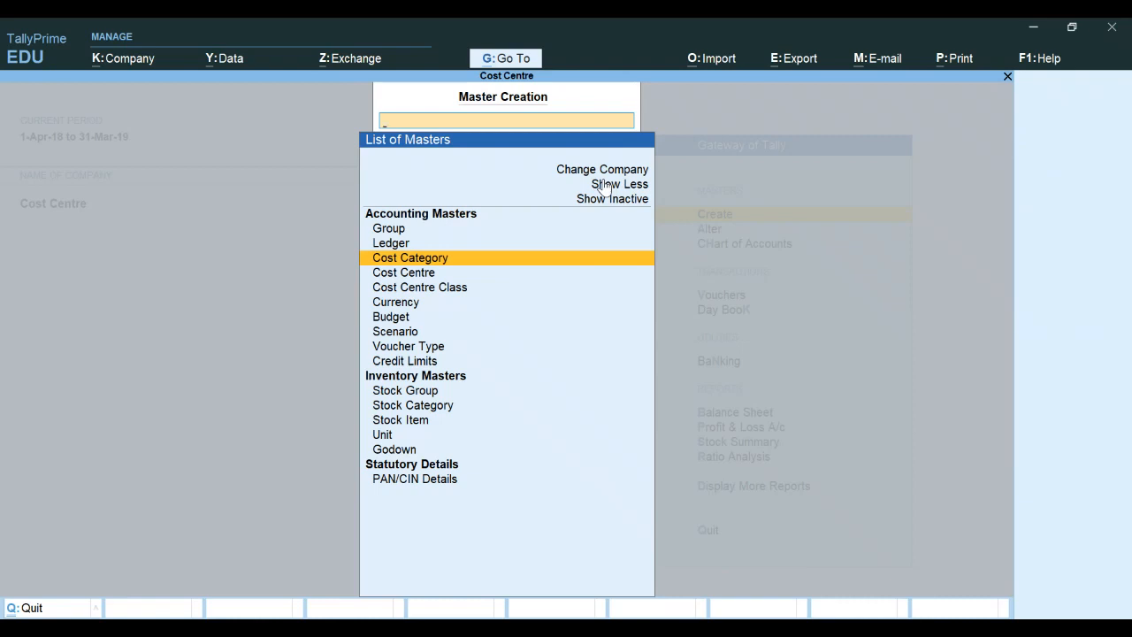
pyautogui.press('Return')
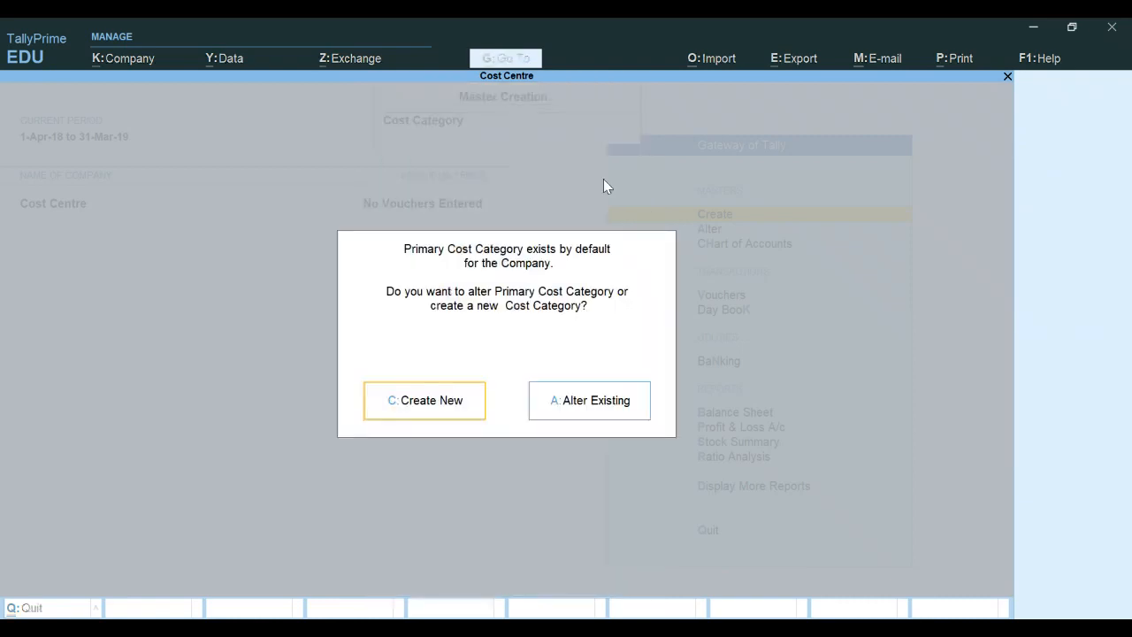
pyautogui.press('c')
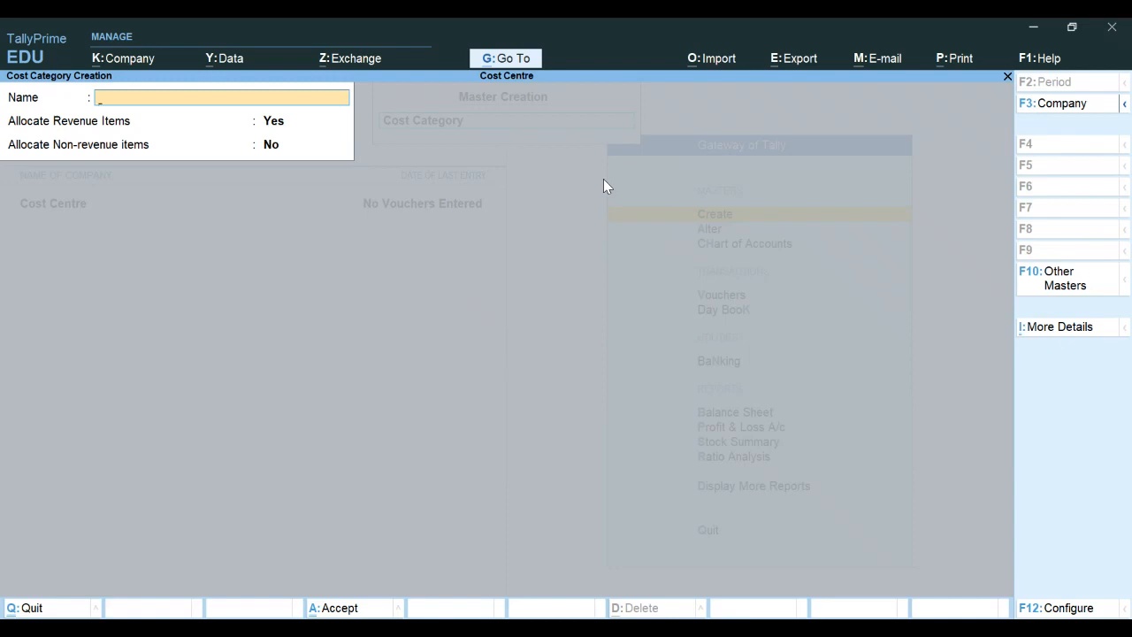
# Name the cost category Petty Cash Expenses, keep Allocate Revenue Items at Yes and Non-revenue at No, save it and leave category creation.
pyautogui.write('Petty Cash expenses')
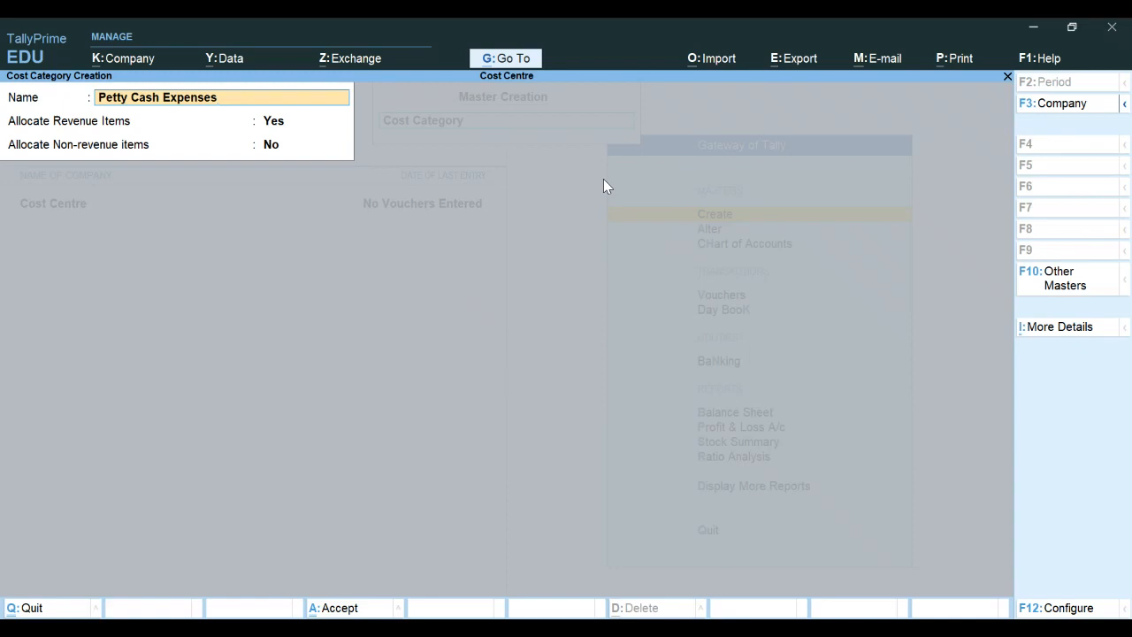
pyautogui.press('Return')
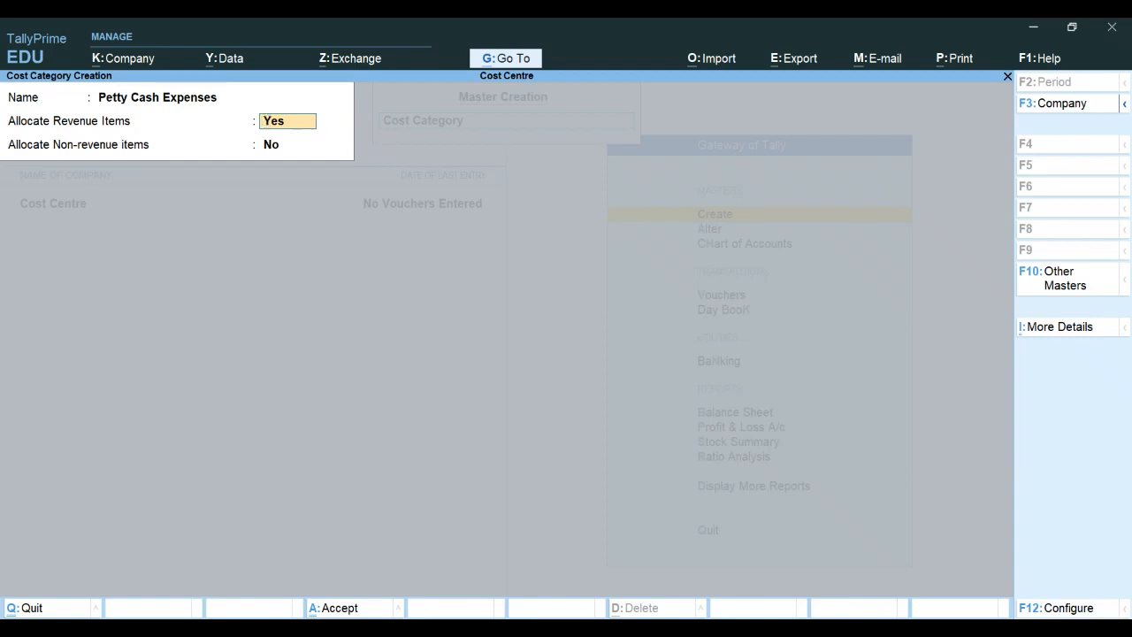
pyautogui.press('Return')
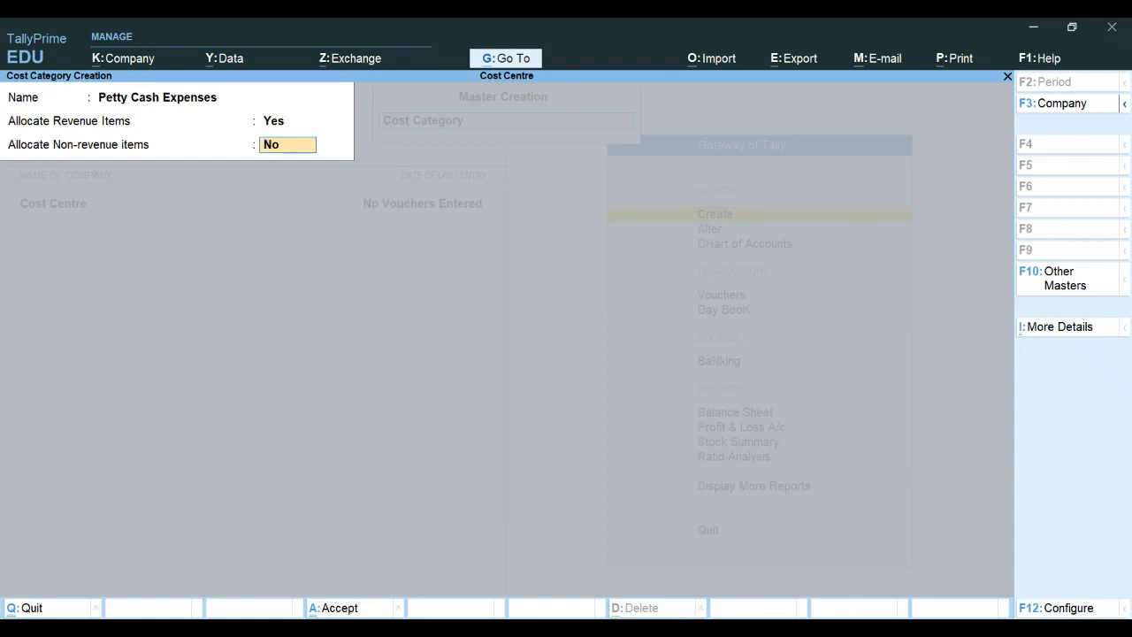
pyautogui.press('Return')
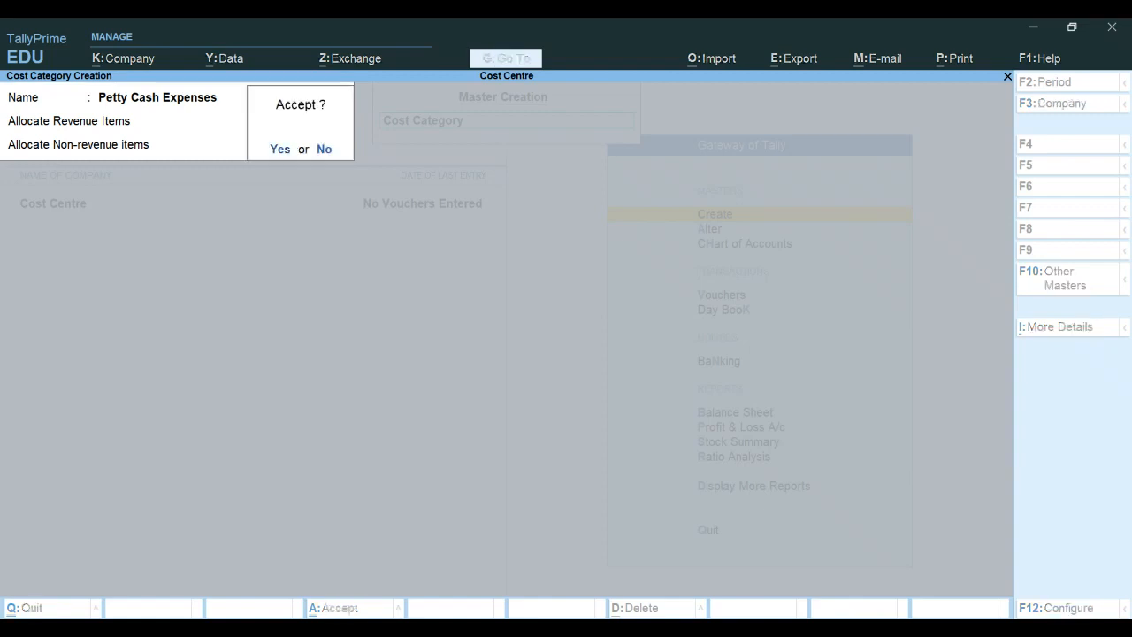
pyautogui.press('y')
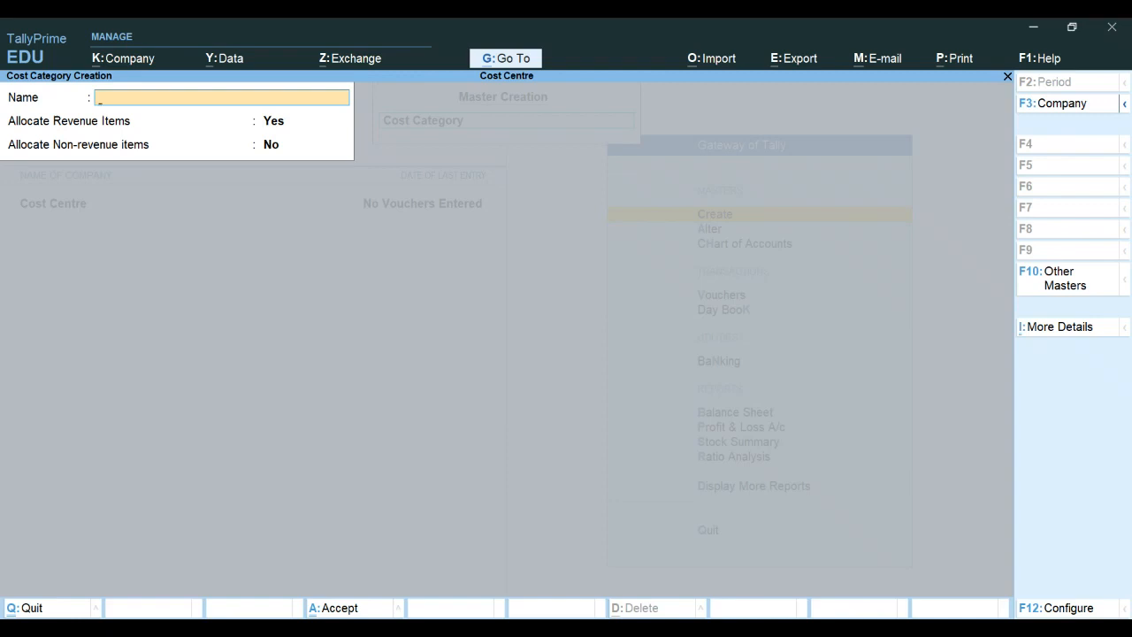
pyautogui.press('Escape')
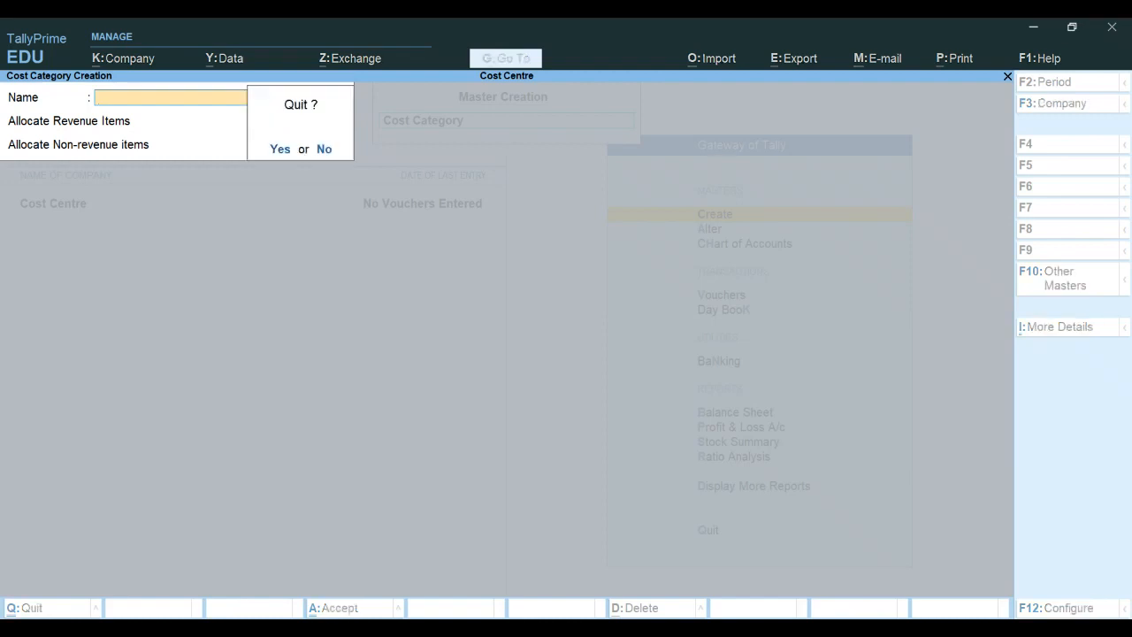
pyautogui.press('y')
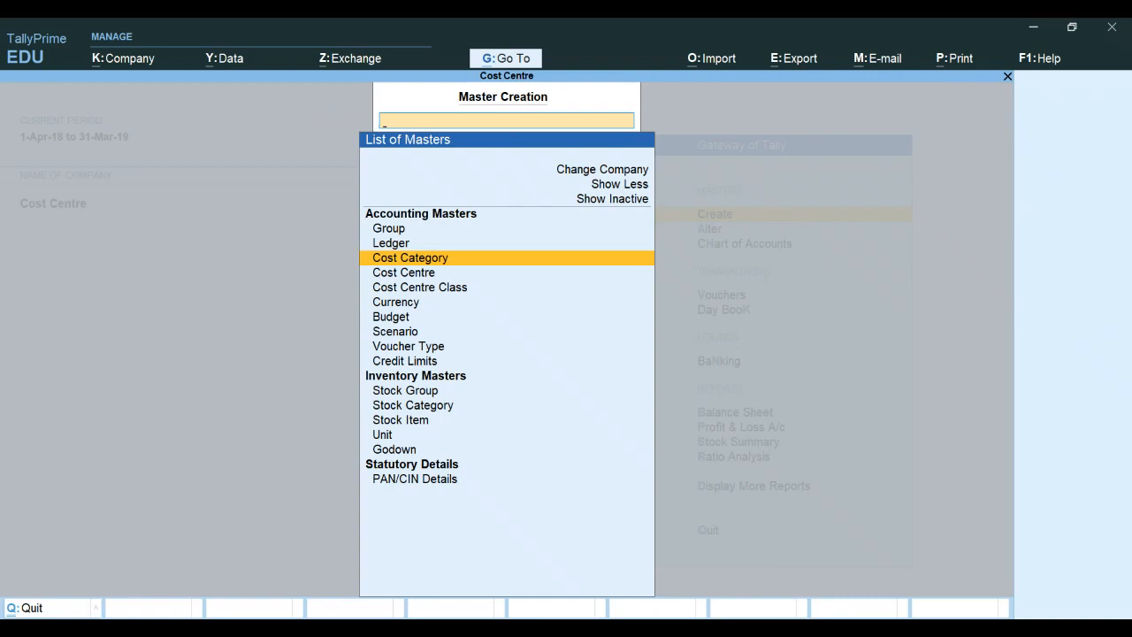
pyautogui.press('Down')
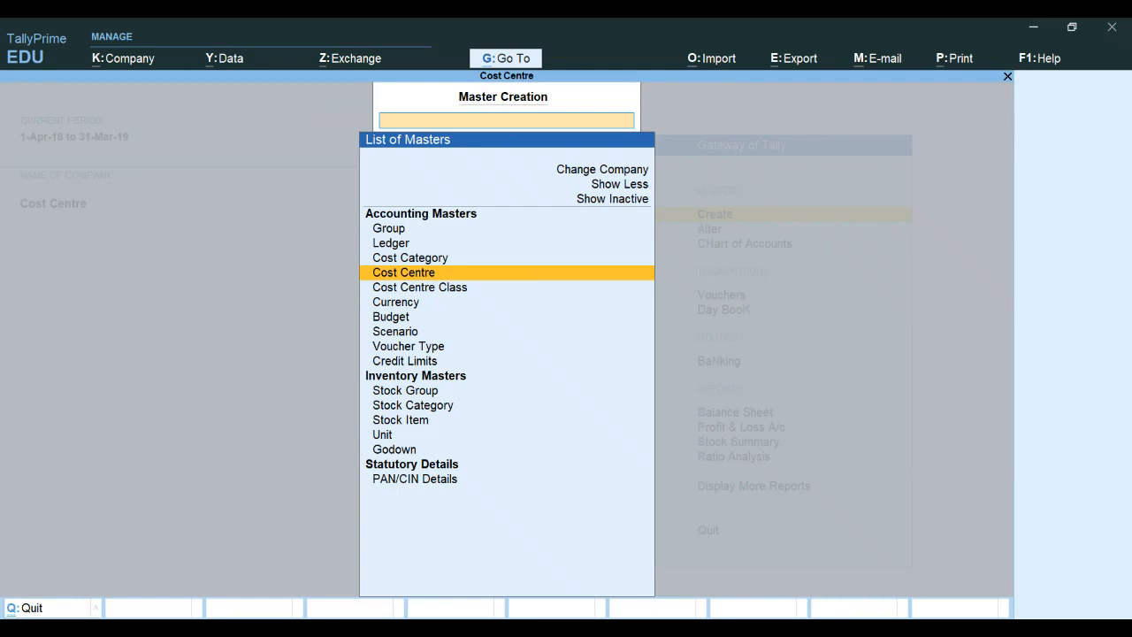
pyautogui.press('Return')
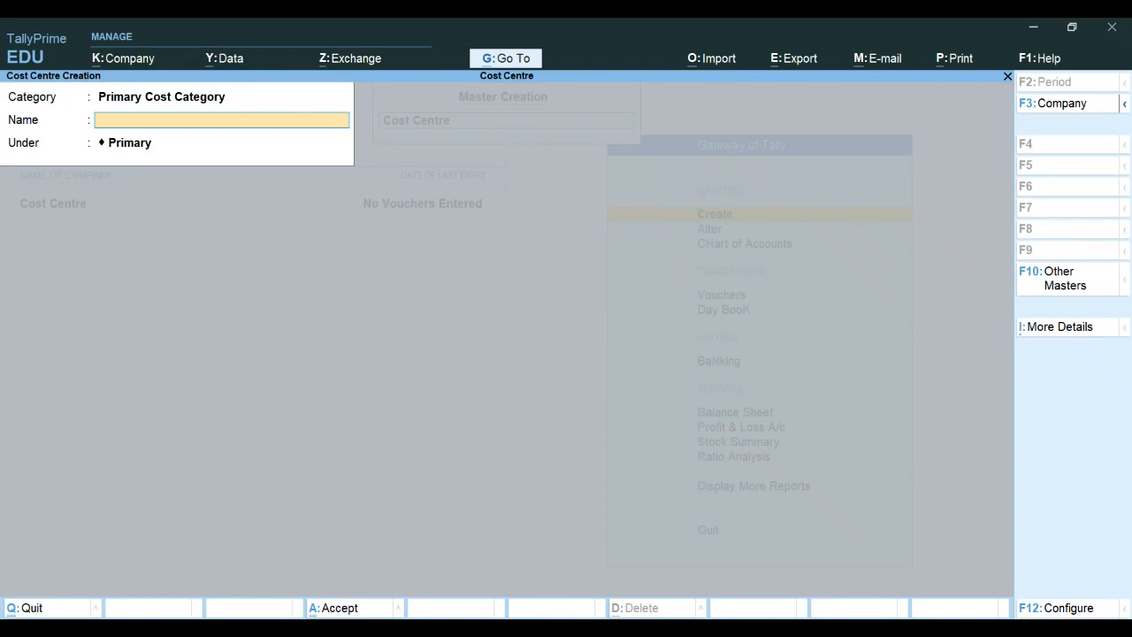
pyautogui.press('BackSpace')
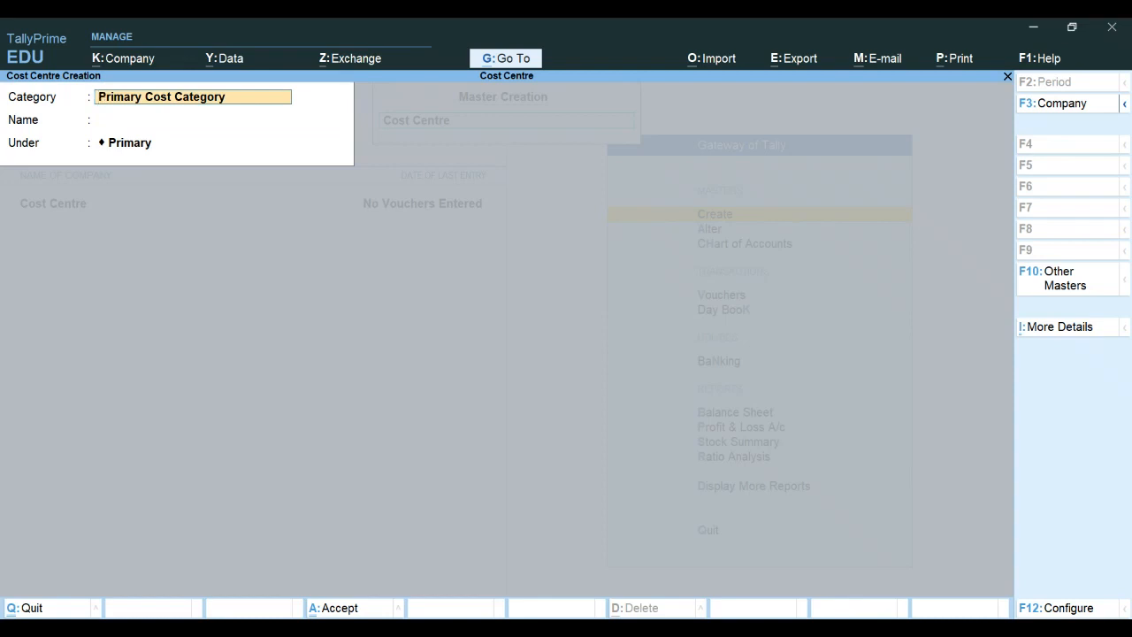
pyautogui.press('BackSpace')
pyautogui.press('Escape')
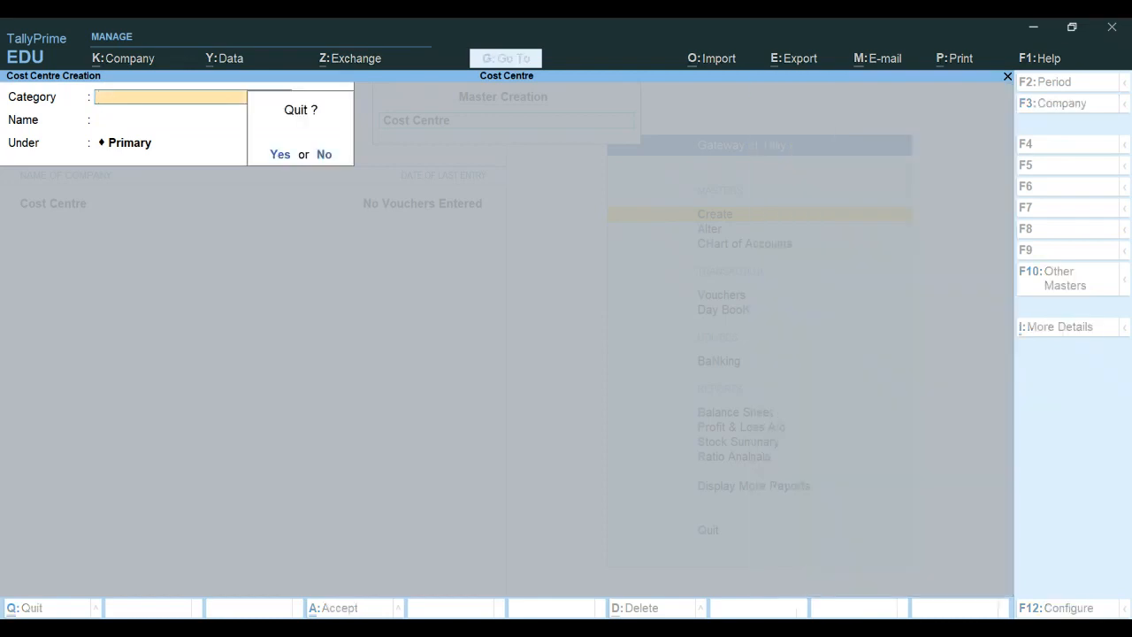
pyautogui.press('y')
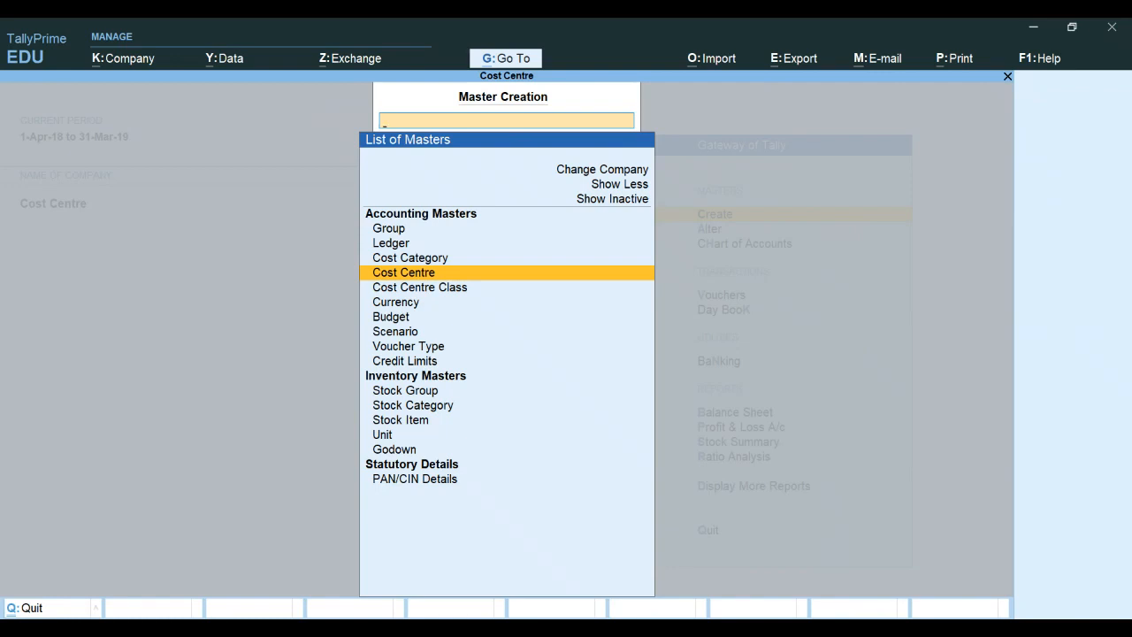
pyautogui.press('Up')
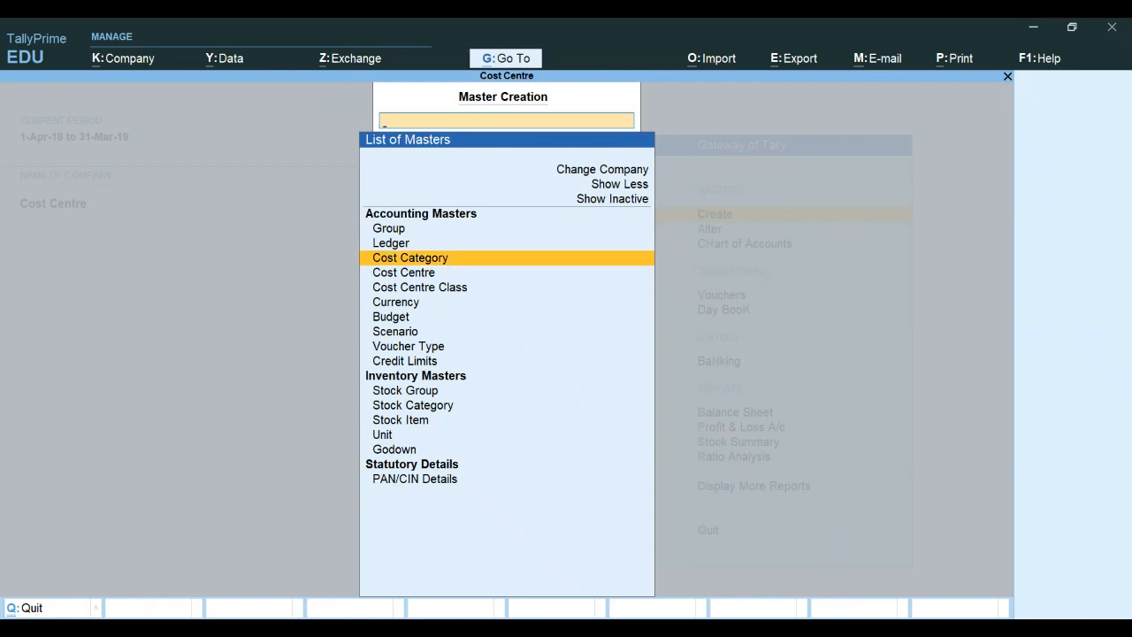
pyautogui.press('Return')
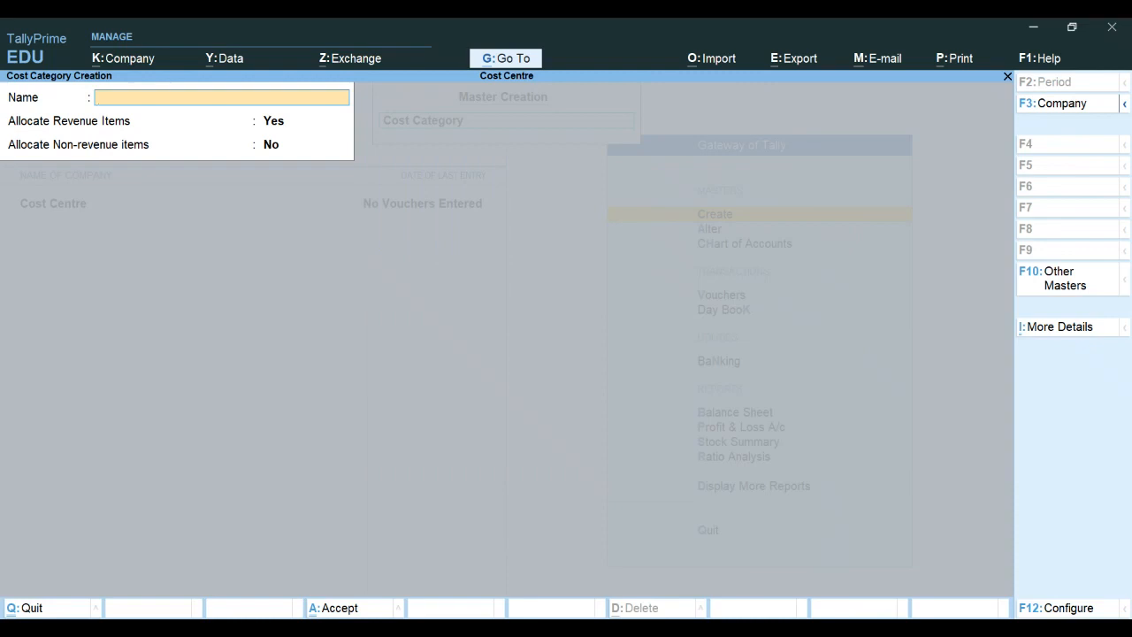
pyautogui.press('Escape')
pyautogui.press('y')
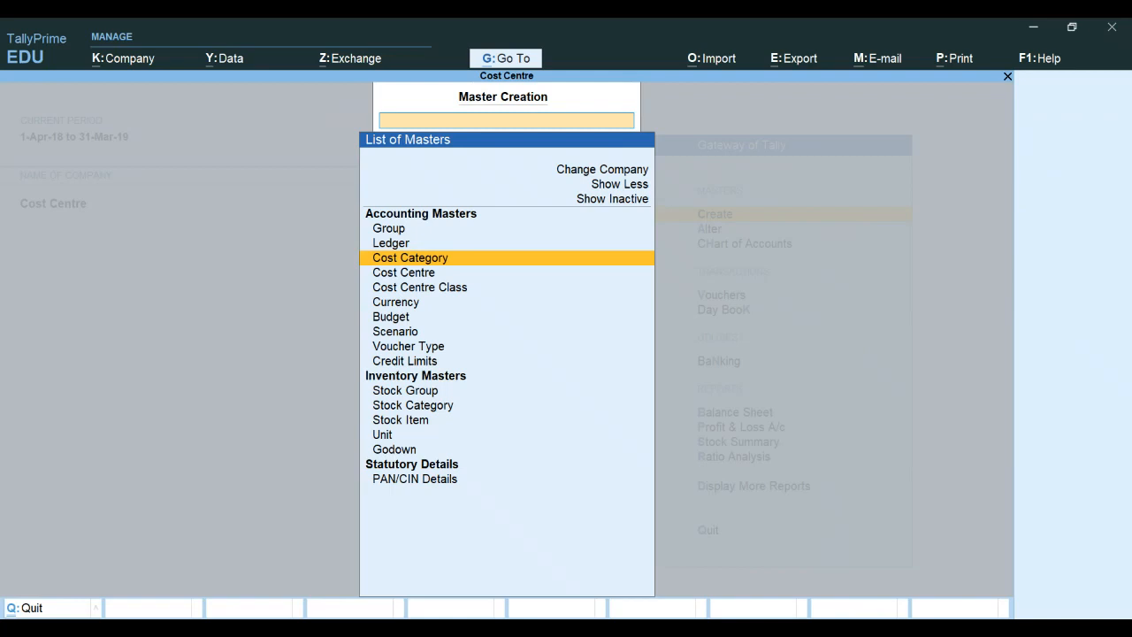
# Start a new cost centre and set its category to Petty Cash Expenses.
pyautogui.press('Down')
pyautogui.press('Return')
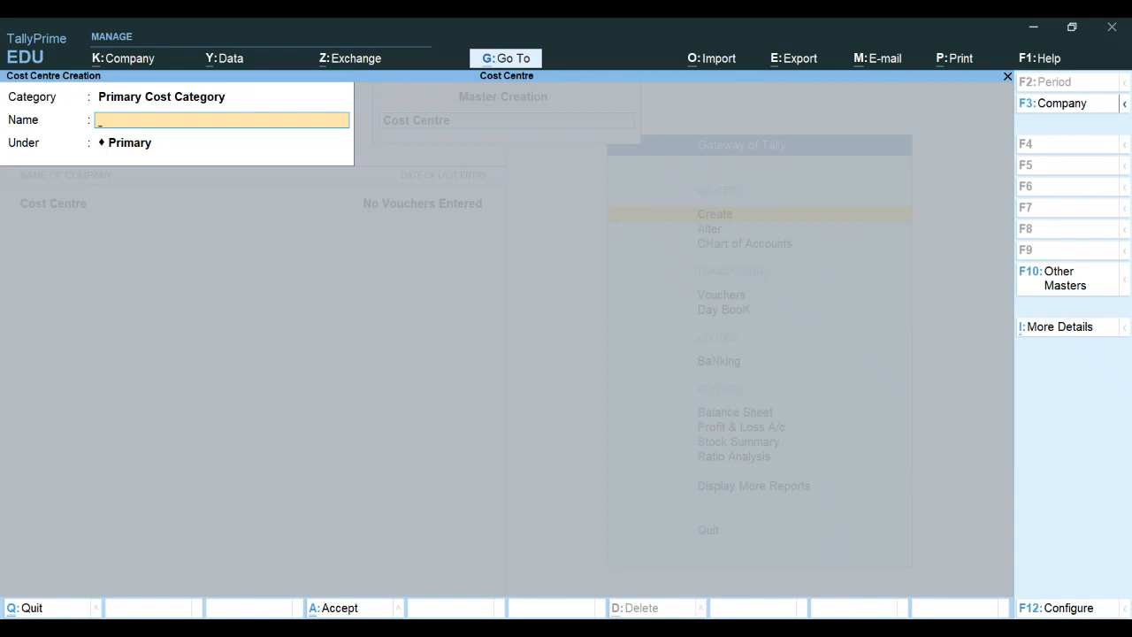
pyautogui.press('Up')
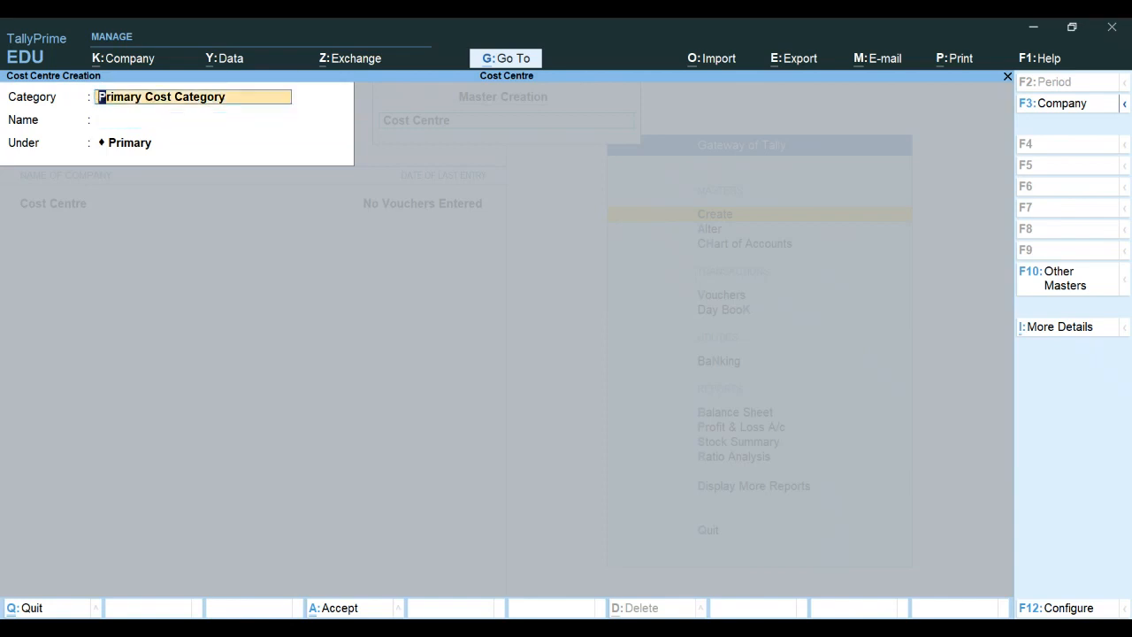
pyautogui.press('BackSpace')
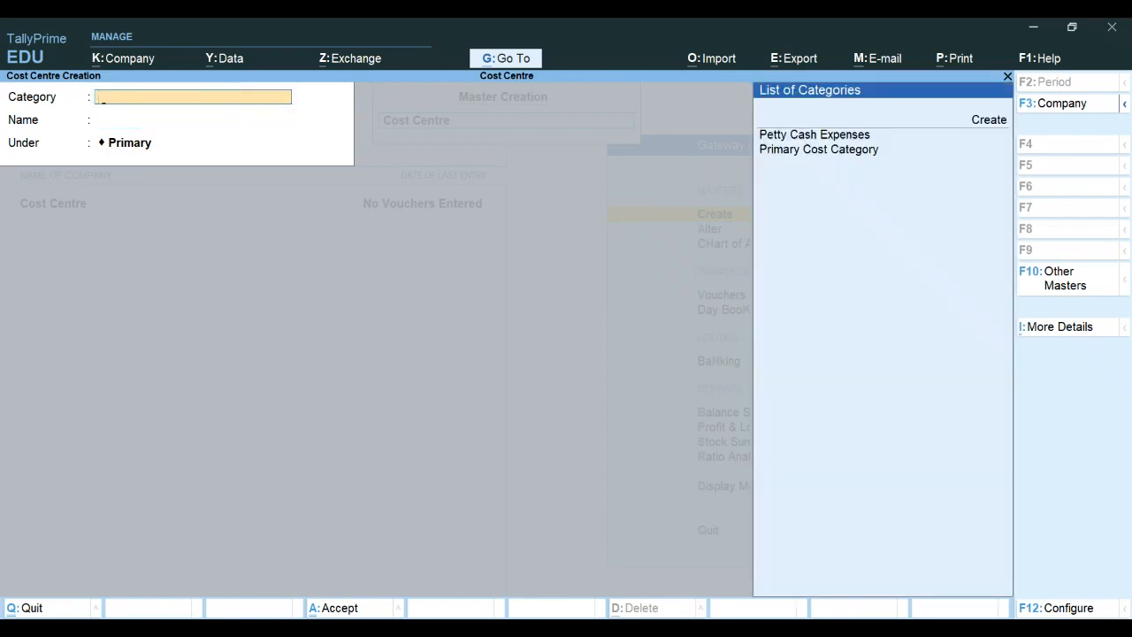
pyautogui.press('Down')
pyautogui.press('Down')
pyautogui.press('Down')
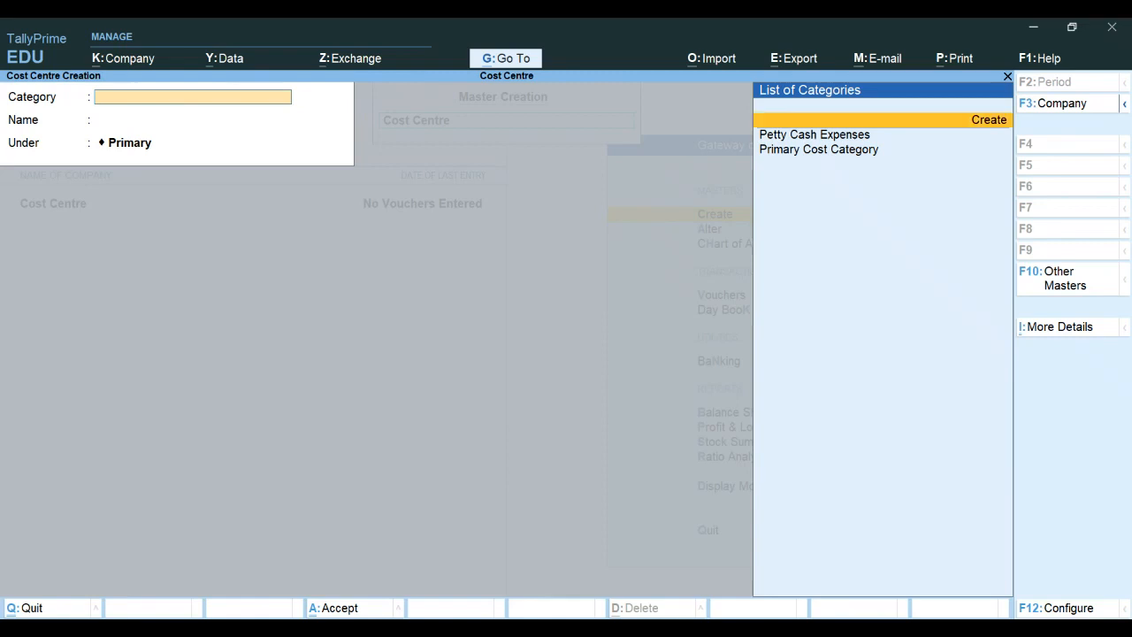
pyautogui.press('Up')
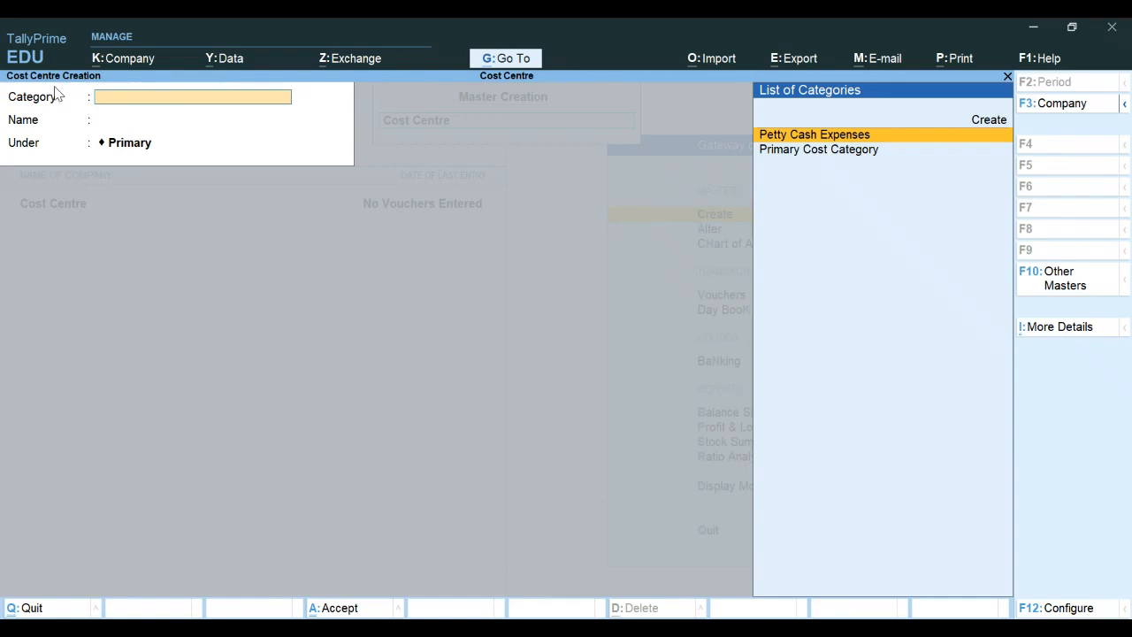
pyautogui.press('Return')
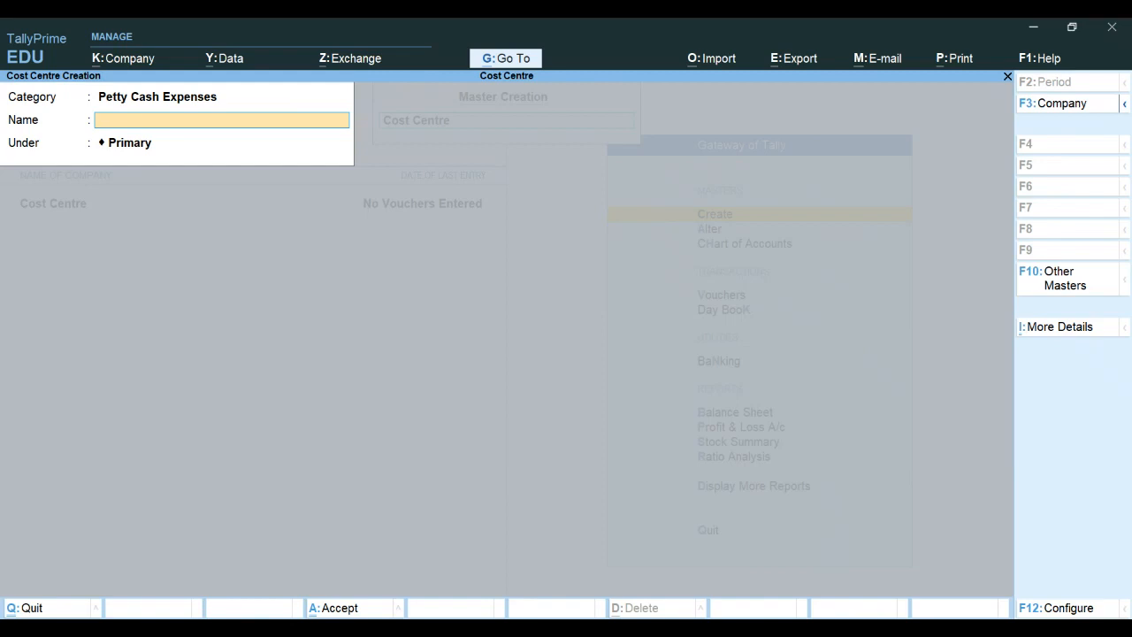
# Name the cost centre Printing Paper, keep it under Primary and save it.
pyautogui.write('Printing Paper')
pyautogui.press('Return')
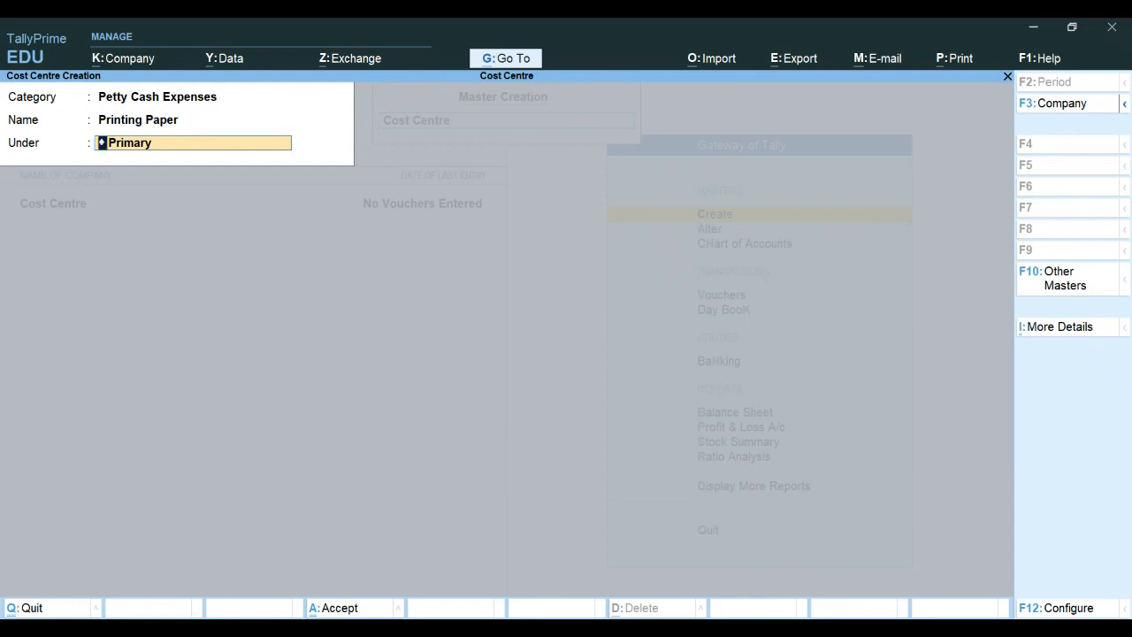
pyautogui.press('Return')
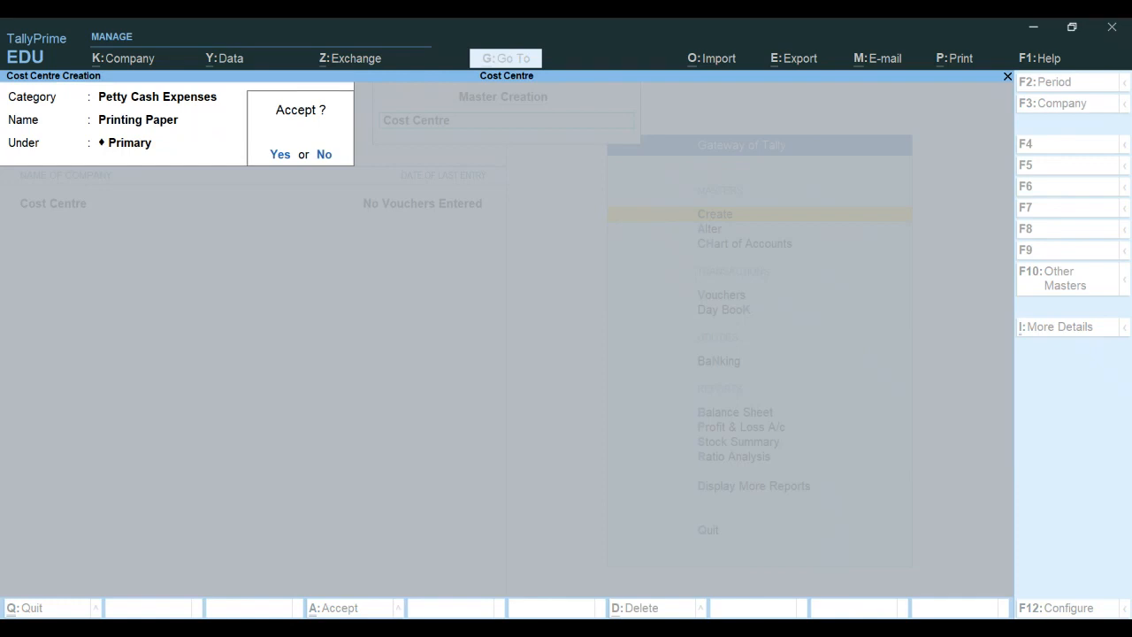
pyautogui.press('Return')
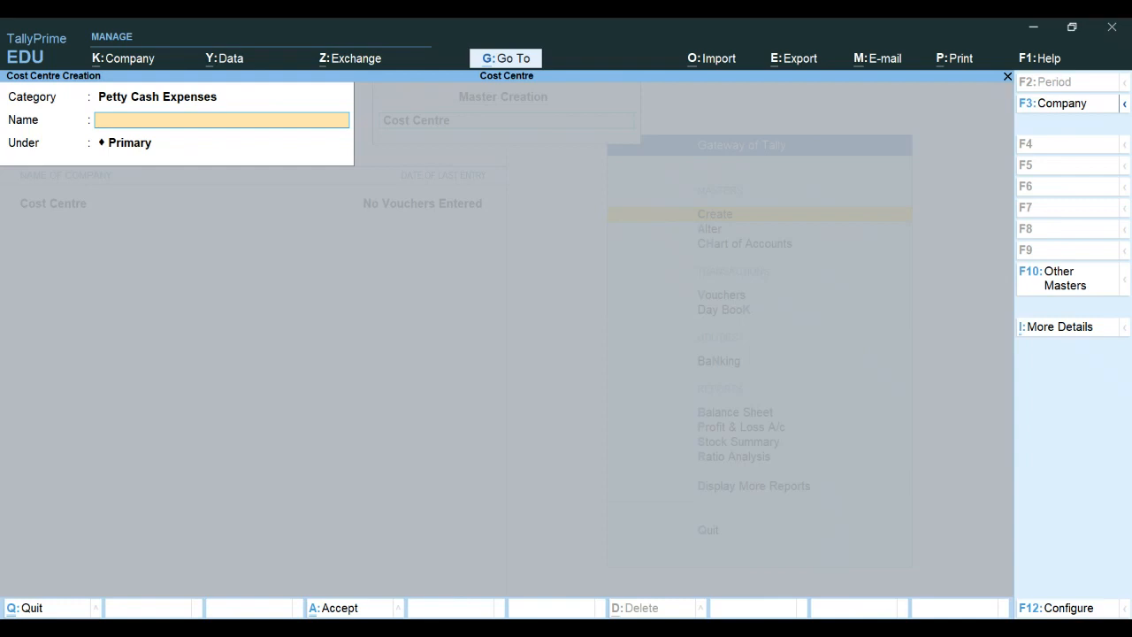
# Create a cost centre named Postal Courier under Primary in the Petty Cash Expenses category.
pyautogui.write('Postal Courier')
pyautogui.press('Return')
pyautogui.press('Return')
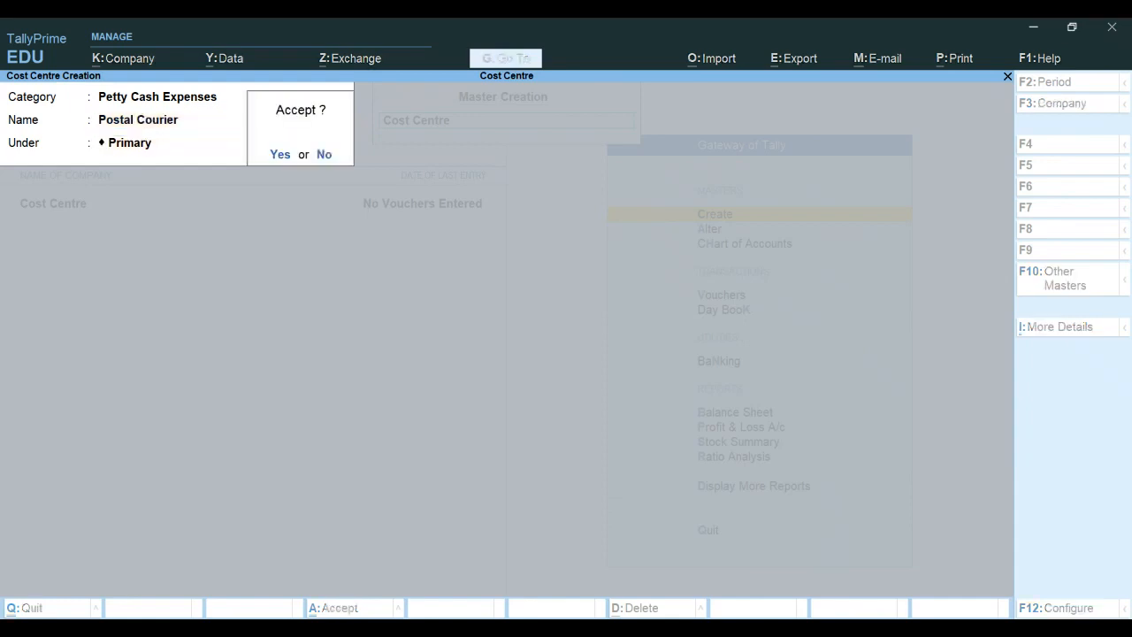
pyautogui.press('Return')
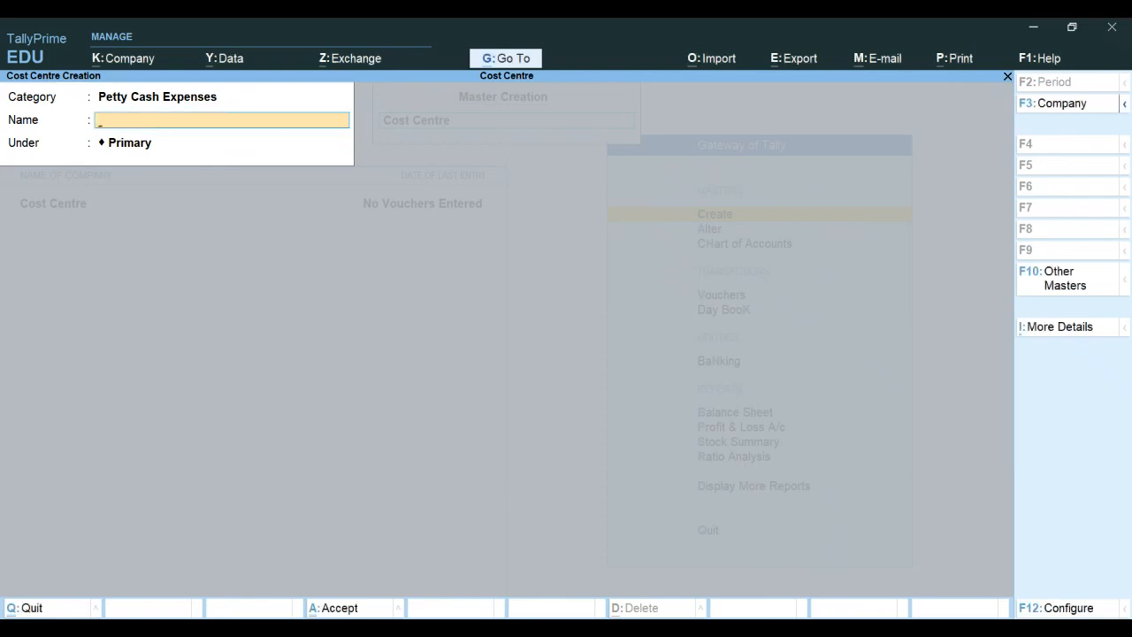
# Create a cost centre named Pen, Pencils & Eraser under Primary in the Petty Cash Expenses category.
pyautogui.write('Pen, Pencils & Rea')
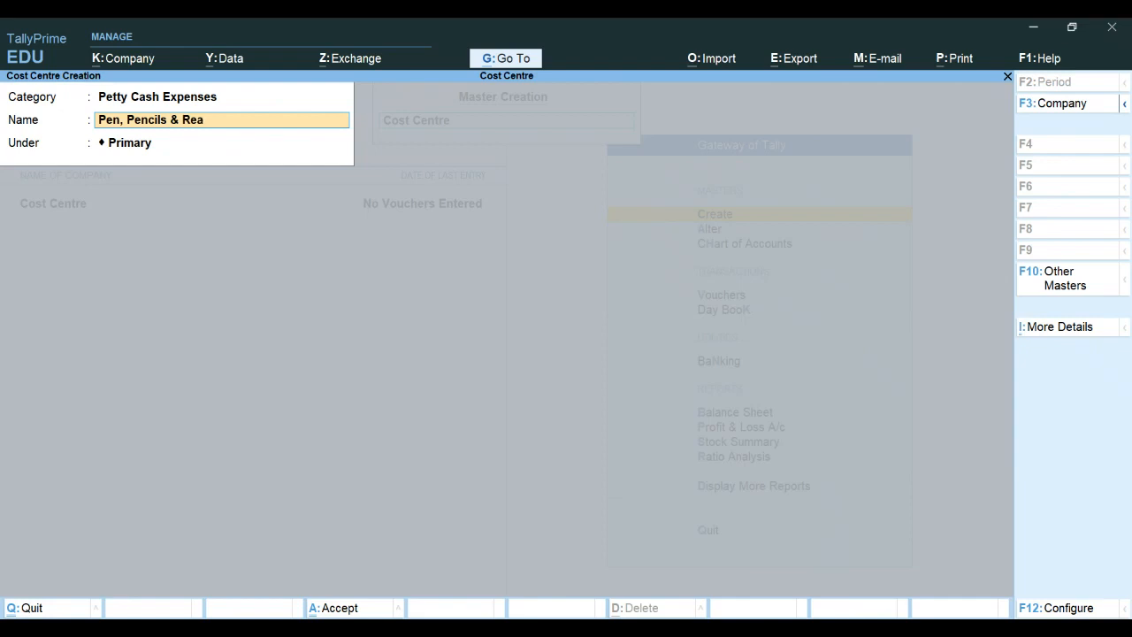
pyautogui.write('ser')
pyautogui.press('BackSpace')
pyautogui.press('BackSpace')
pyautogui.press('BackSpace')
pyautogui.press('BackSpace')
pyautogui.press('BackSpace')
pyautogui.press('BackSpace')
pyautogui.write('eraser')
pyautogui.press('Return')
pyautogui.press('Return')
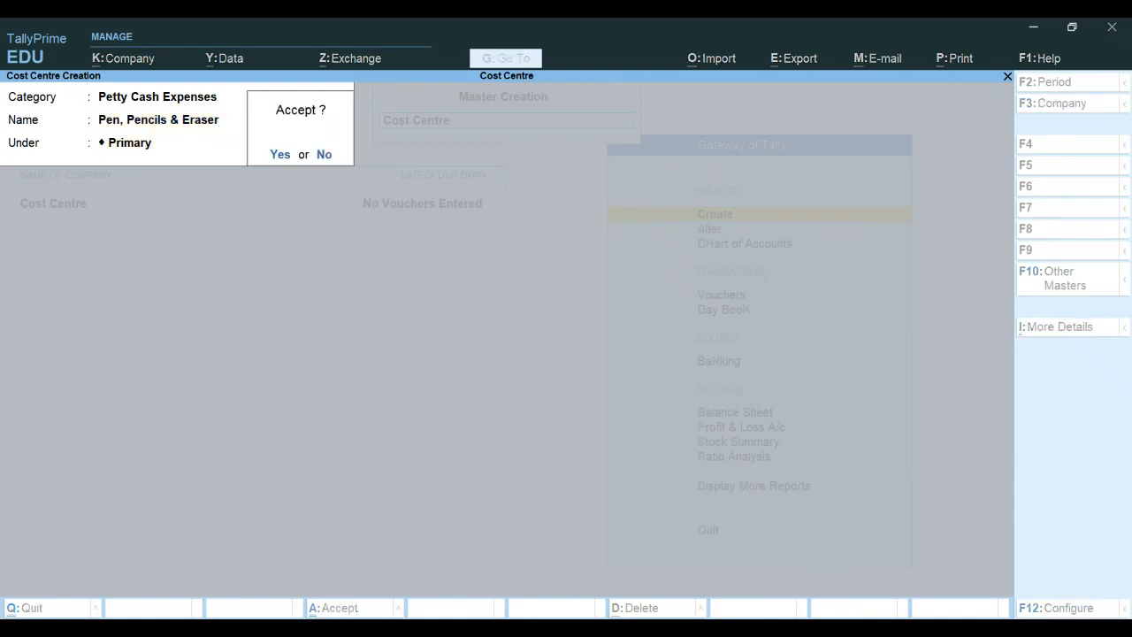
pyautogui.press('Return')
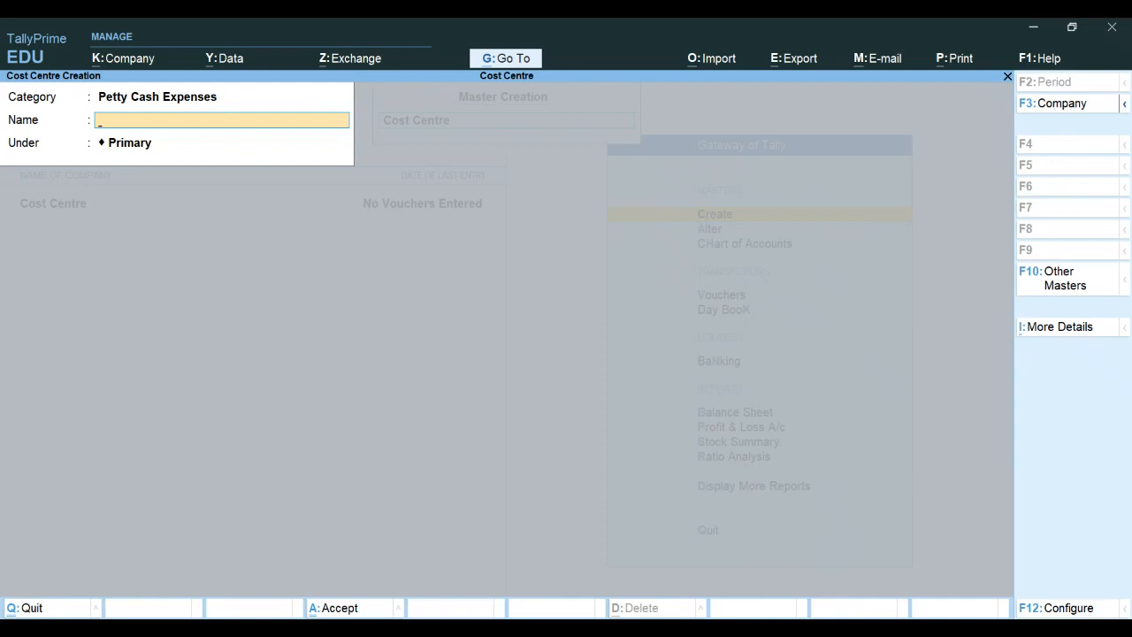
# Create a cost centre named Travelling Expenses under Primary in the Petty Cash Expenses category.
pyautogui.write('Travelling')
pyautogui.press('Return')
pyautogui.press('BackSpace')
pyautogui.press('Right')
pyautogui.press('Right')
pyautogui.press('Right')
pyautogui.press('Right')
pyautogui.write('Expenses')
pyautogui.press('Return')
pyautogui.press('Return')
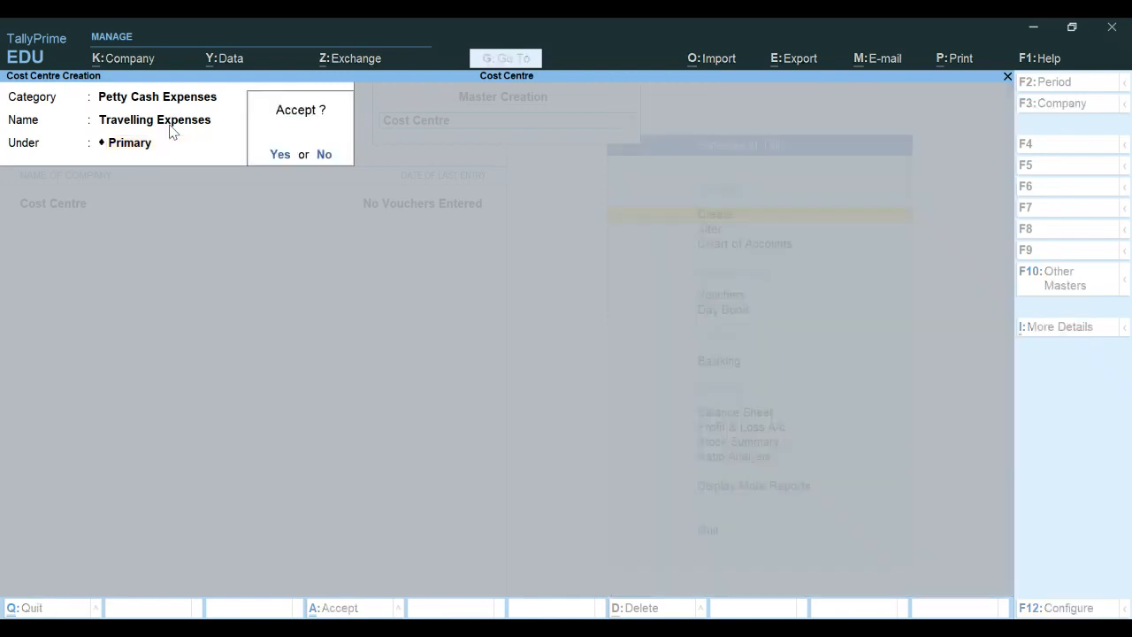
pyautogui.press('Return')
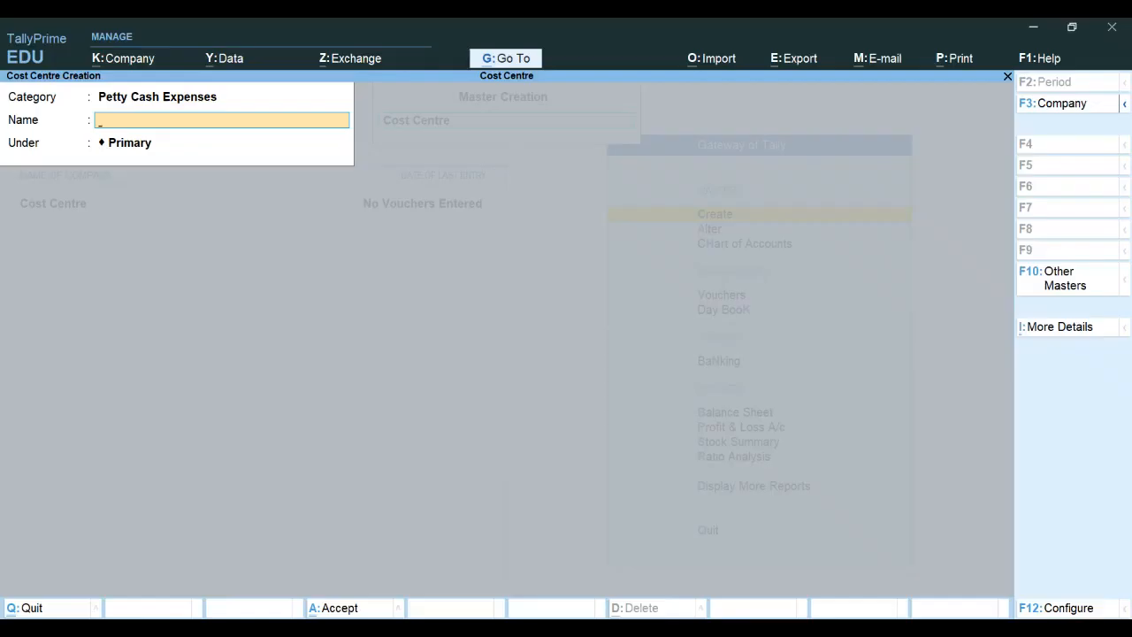
# Create a cost centre named Stapler & Pin under Primary in the Petty Cash Expenses category.
pyautogui.write('Stapler & Pin')
pyautogui.press('Return')
pyautogui.press('Return')
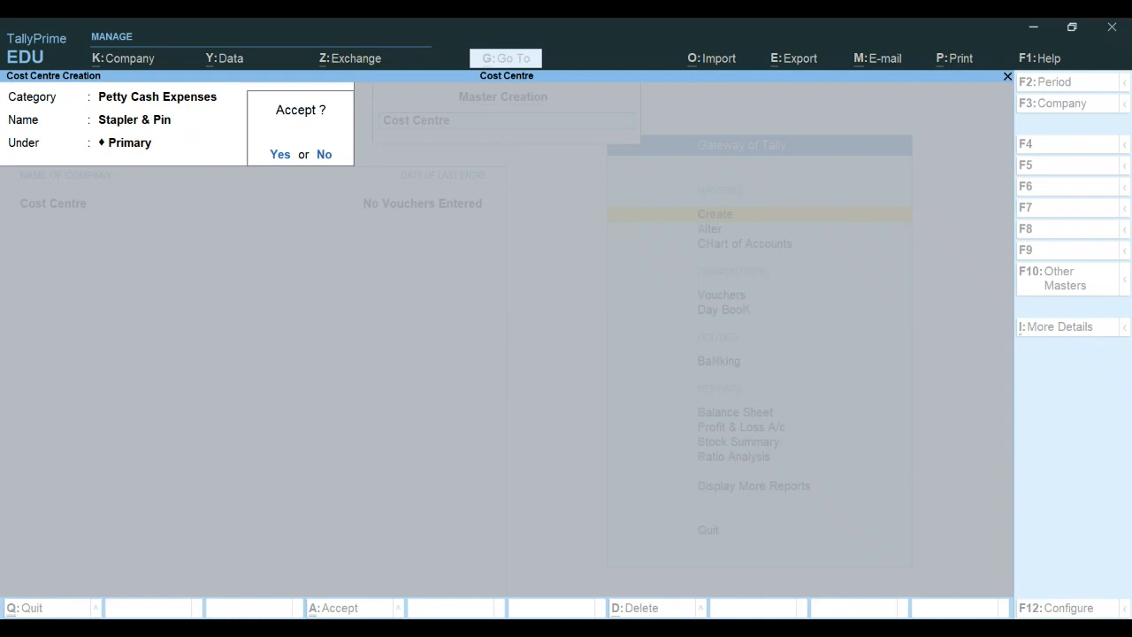
pyautogui.press('Return')
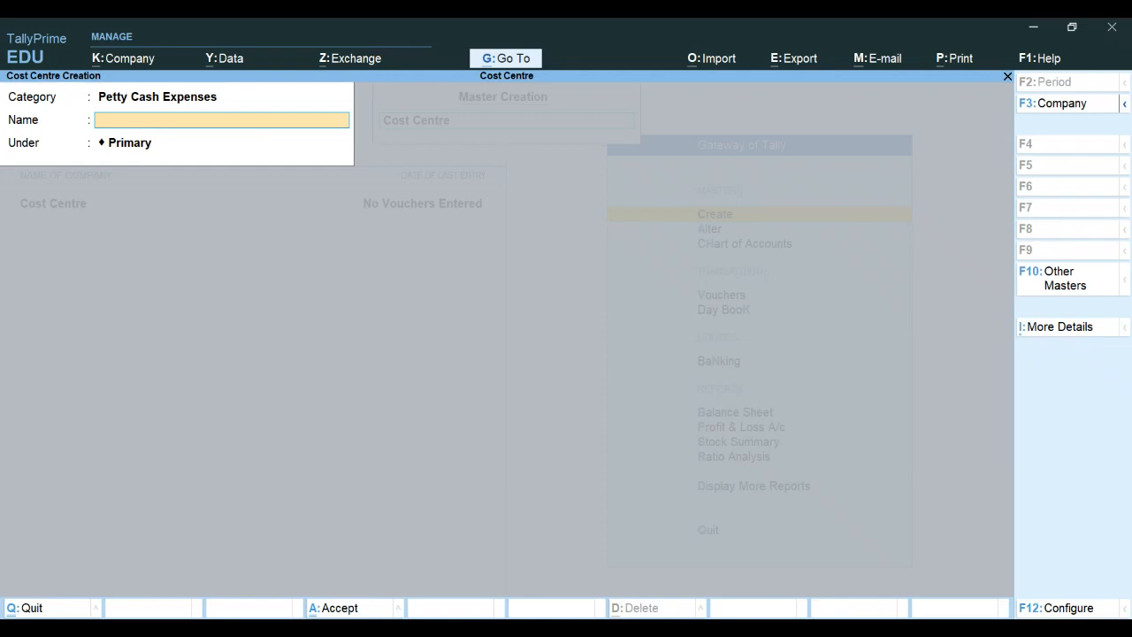
# Create a cost centre named Refreshment under Primary in the Petty Cash Expenses category.
pyautogui.write('Refreshment')
pyautogui.press('Return')
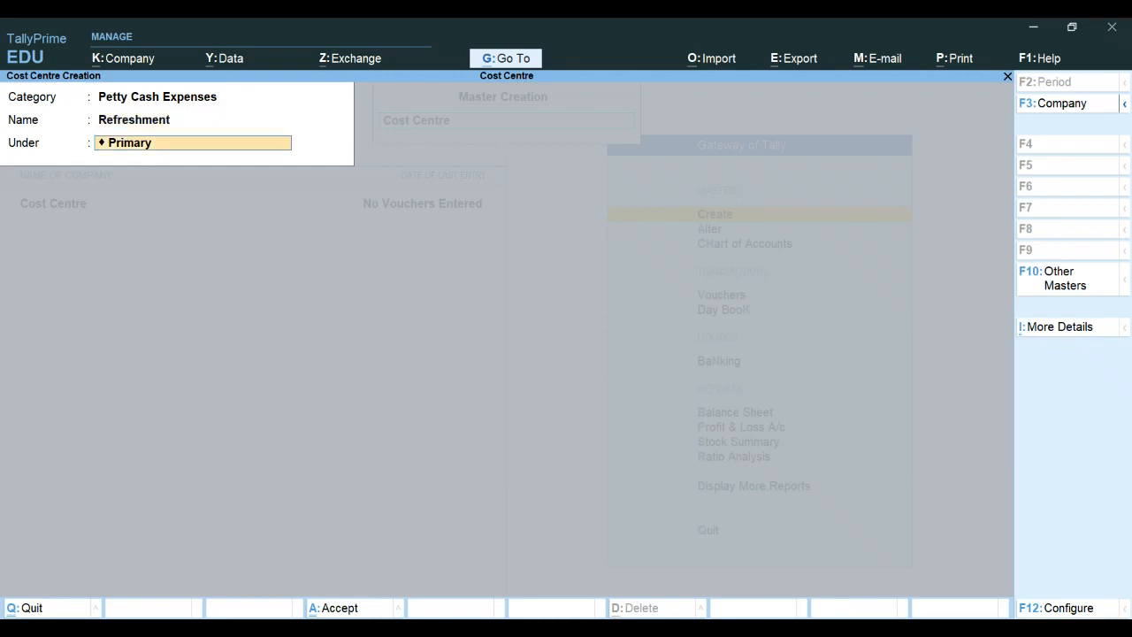
pyautogui.press('Return')
pyautogui.press('Return')
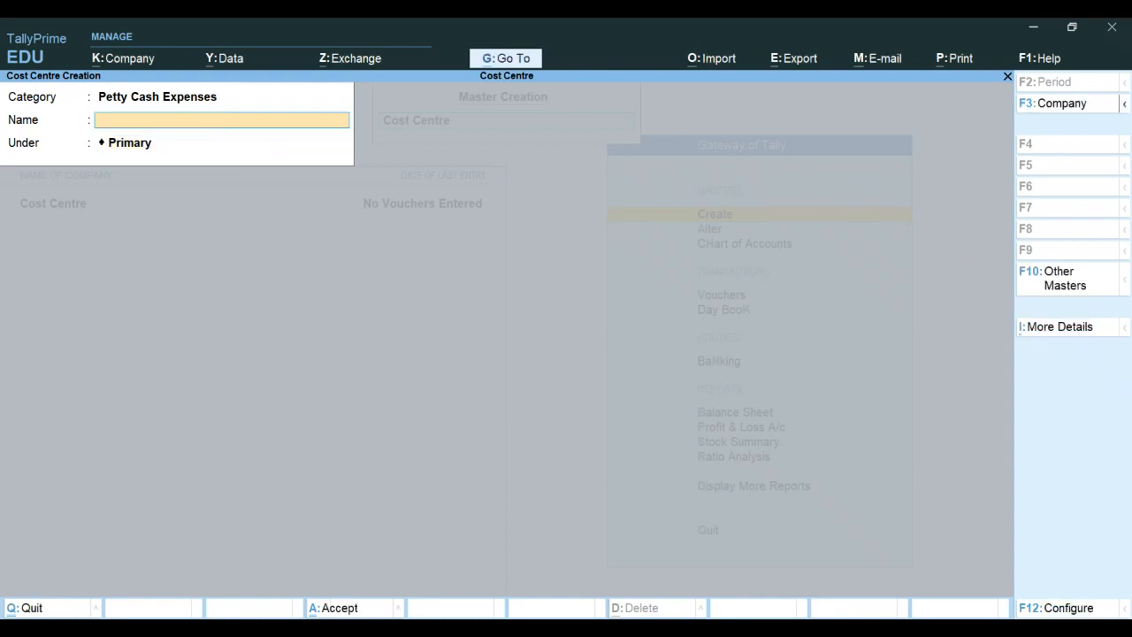
# Create a cost centre named Tea & Snacks under Primary in the Petty Cash Expenses category.
pyautogui.write('Tea & Snacks')
pyautogui.press('Return')
pyautogui.press('Return')
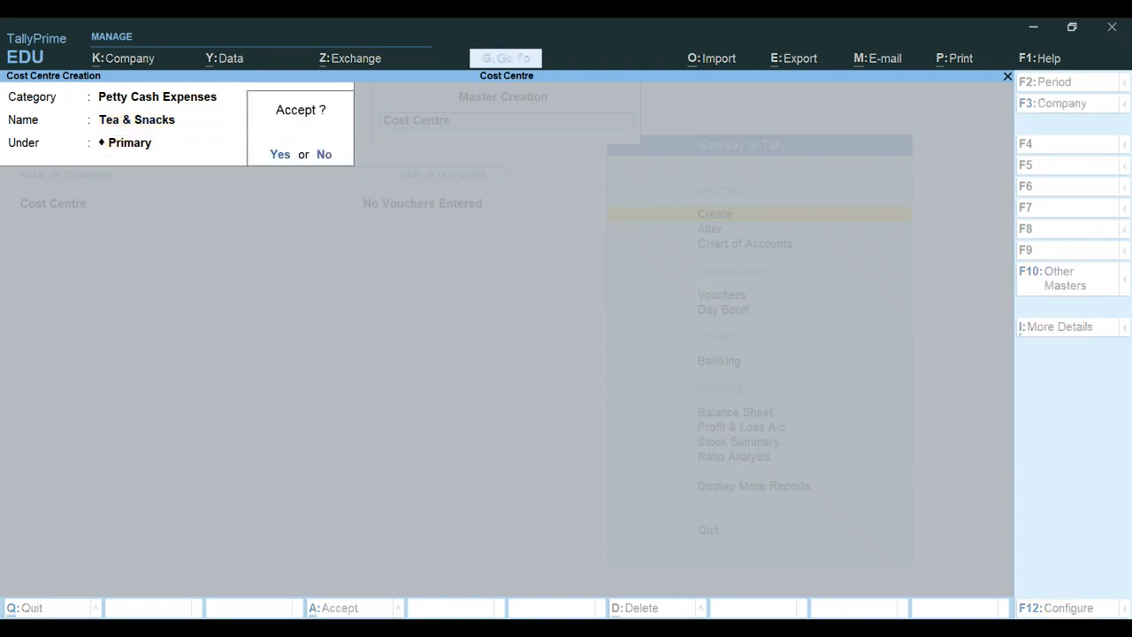
pyautogui.press('Return')
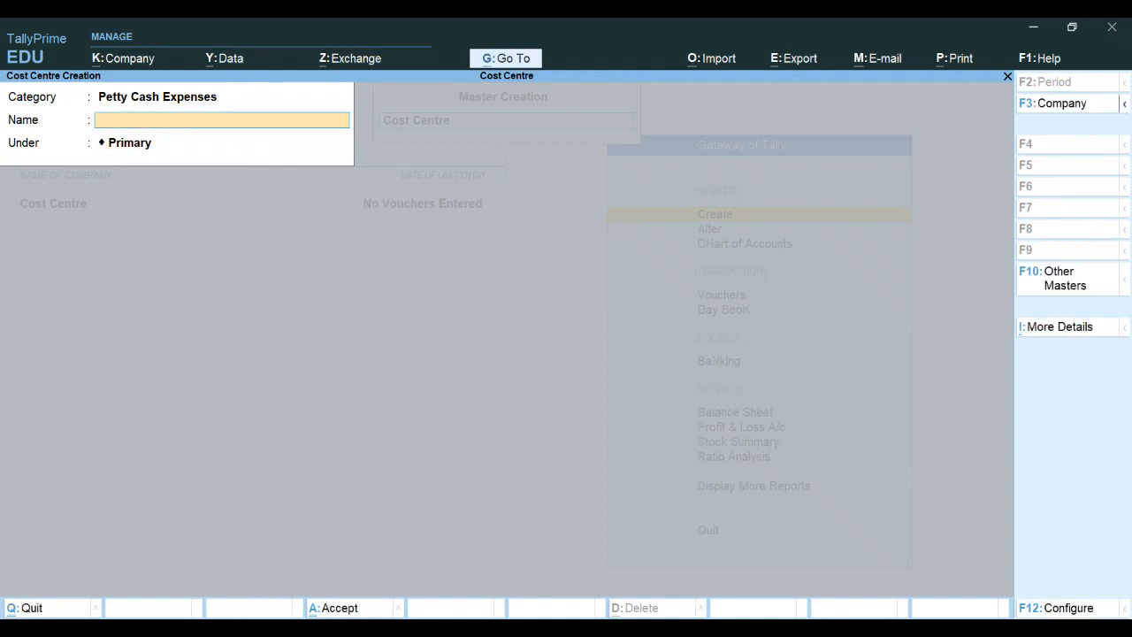
# Create a cost centre named Room Refreshner under Primary, then leave master creation and return to the Gateway of Tally.
pyautogui.write('Room Refreshner')
pyautogui.press('Return')
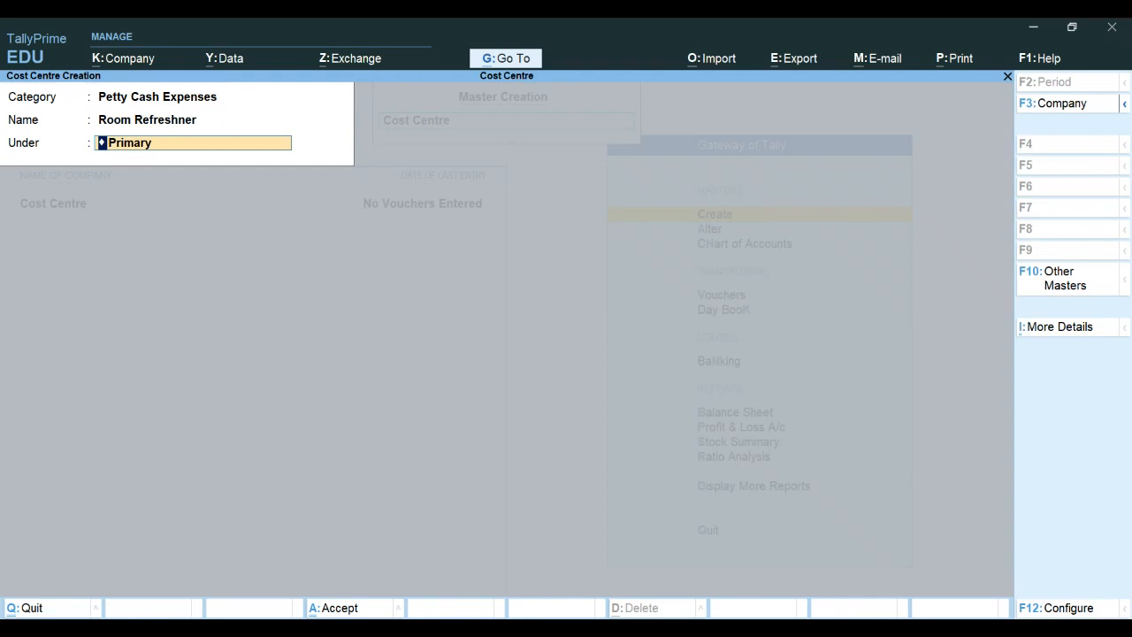
pyautogui.press('Return')
pyautogui.press('Return')
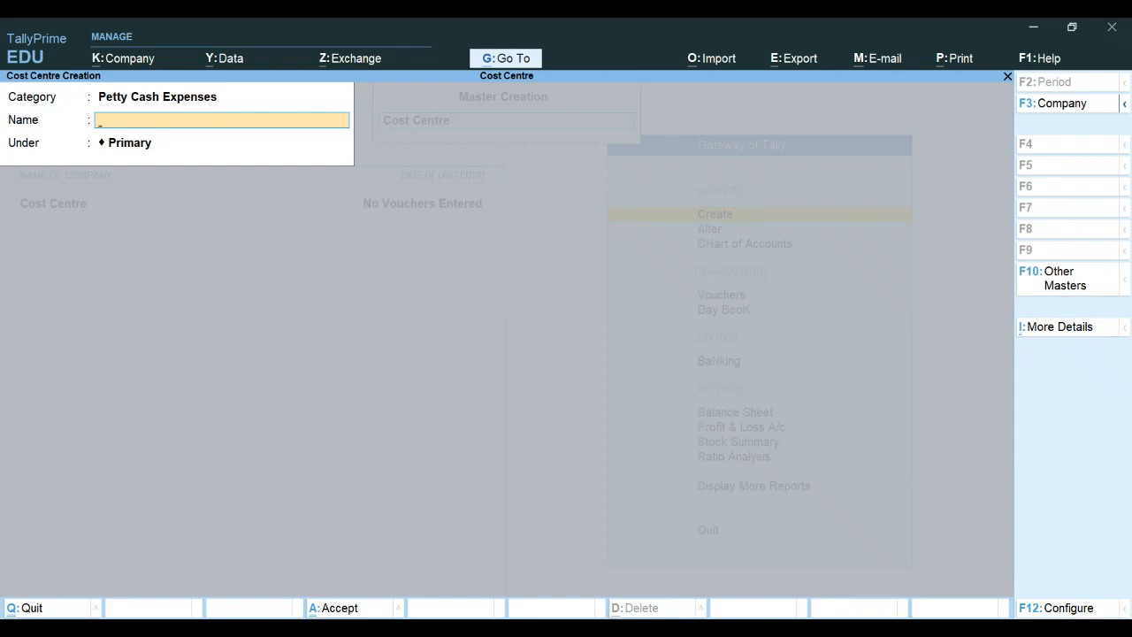
pyautogui.press('Escape')
pyautogui.press('y')
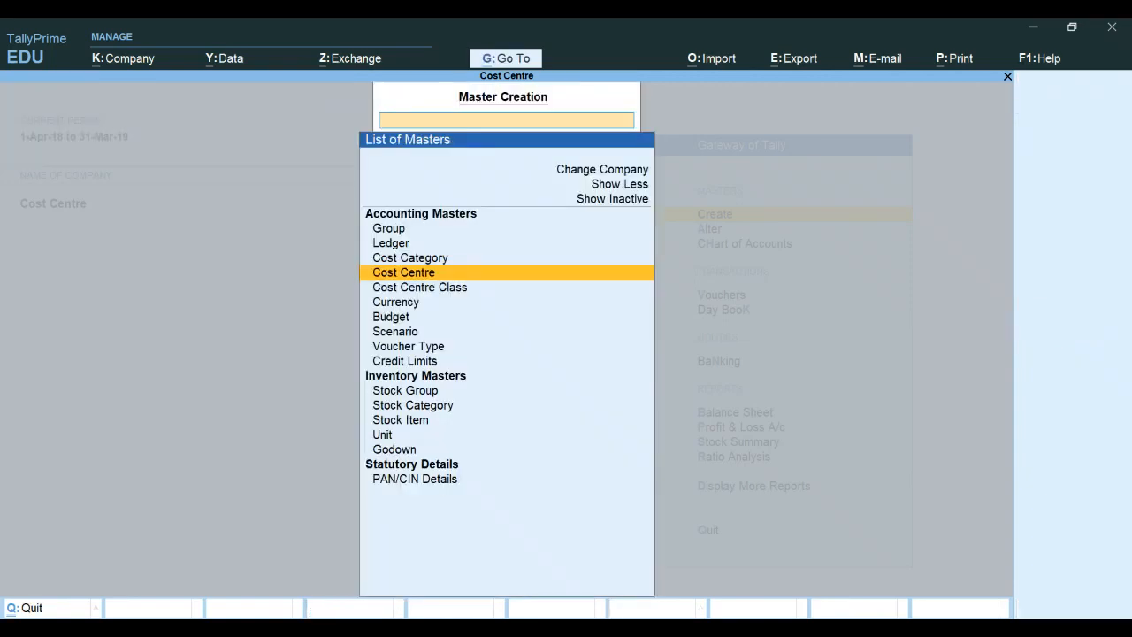
pyautogui.press('Escape')
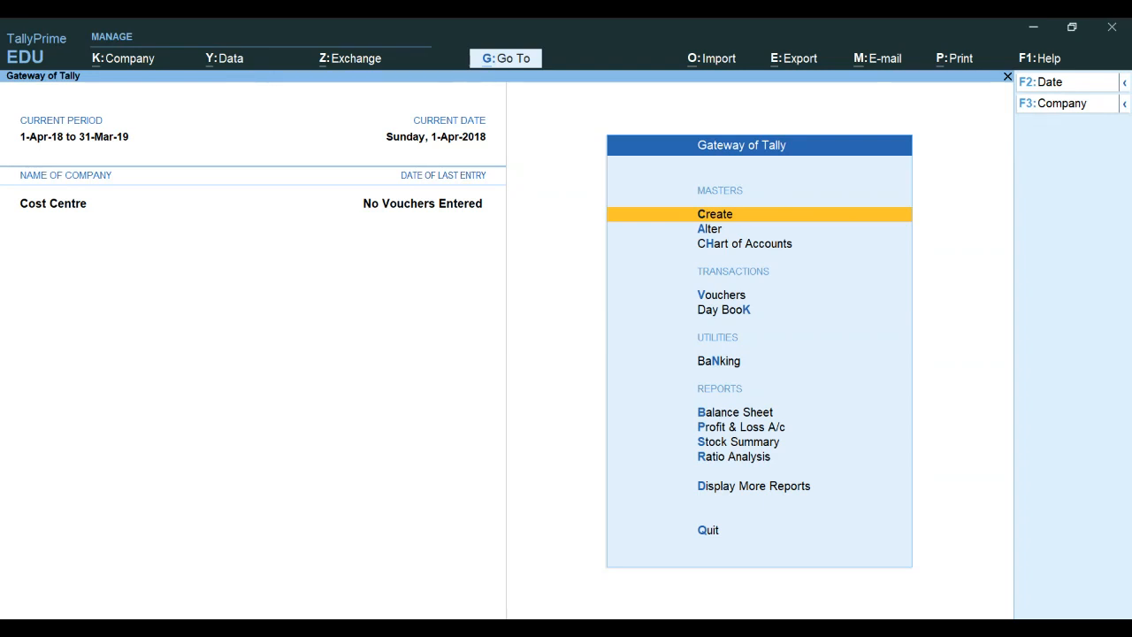
# Open the Statements of Accounts reports from the additional reports.
pyautogui.press('Down')
pyautogui.press('Down')
pyautogui.press('Down')
pyautogui.press('Down')
pyautogui.press('Down')
pyautogui.press('Down')
pyautogui.press('Down')
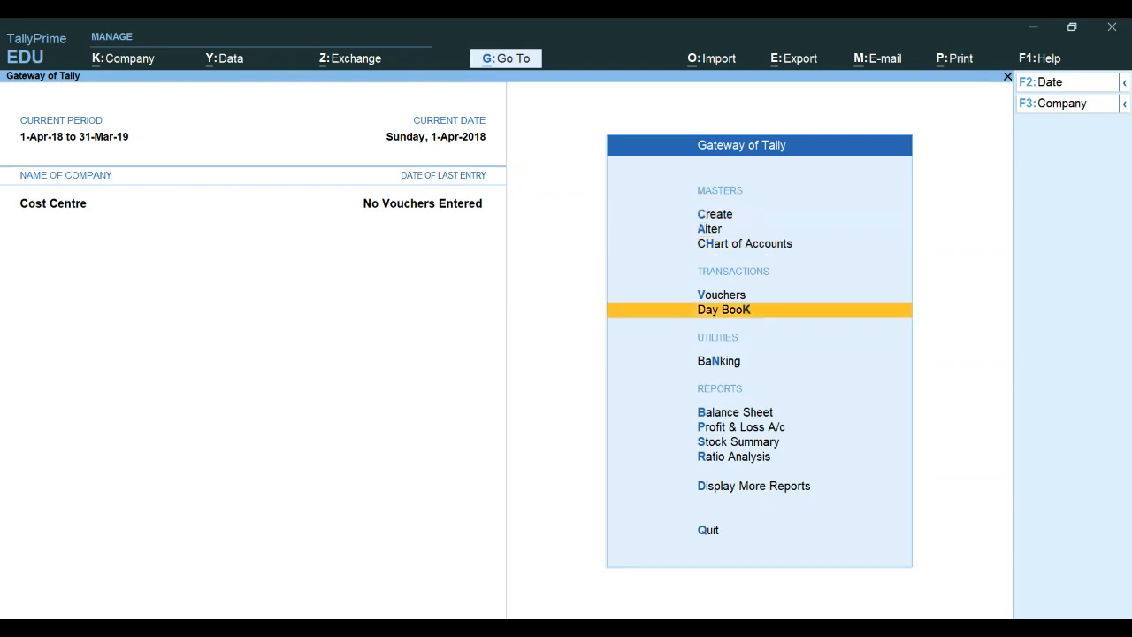
pyautogui.press('Down')
pyautogui.press('Down')
pyautogui.press('Down')
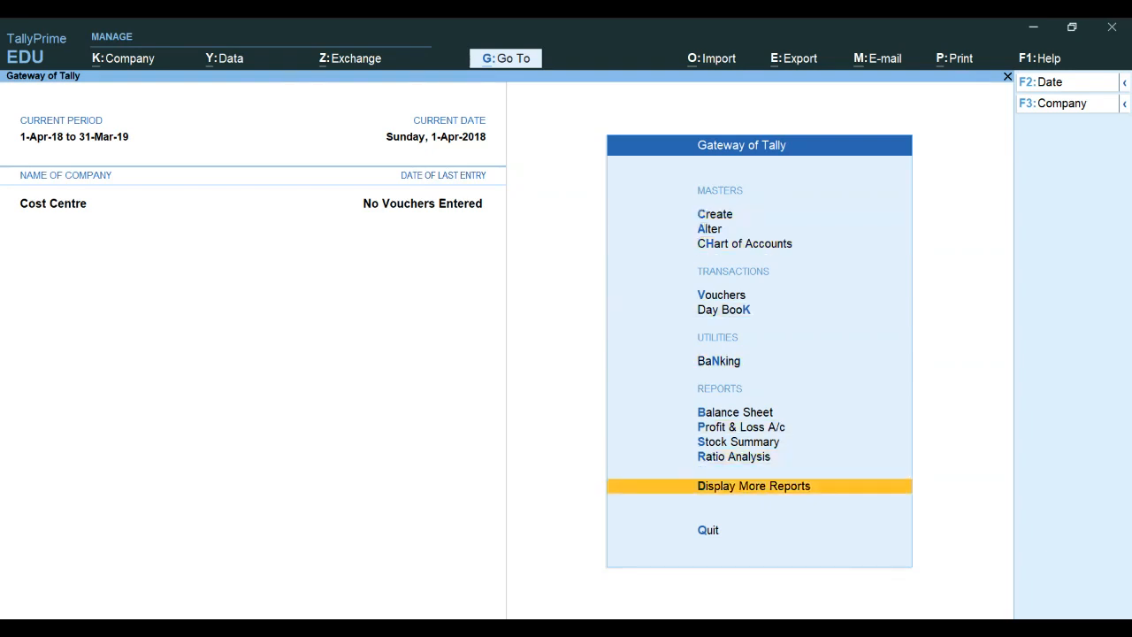
pyautogui.press('Return')
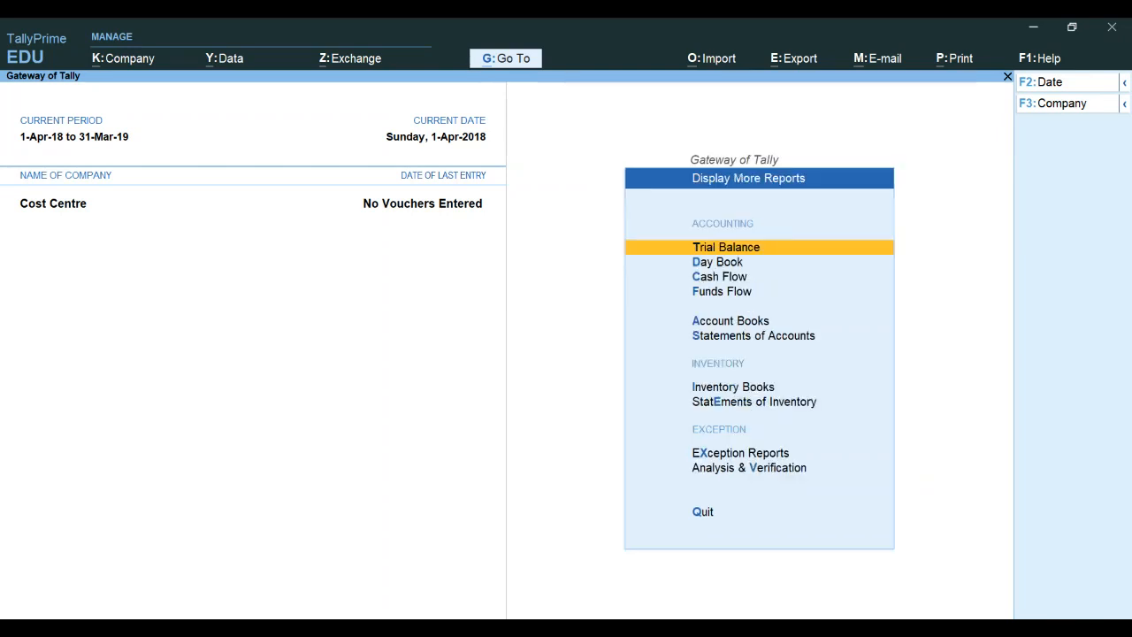
pyautogui.press('Down')
pyautogui.press('Down')
pyautogui.press('Down')
pyautogui.press('Down')
pyautogui.press('Down')
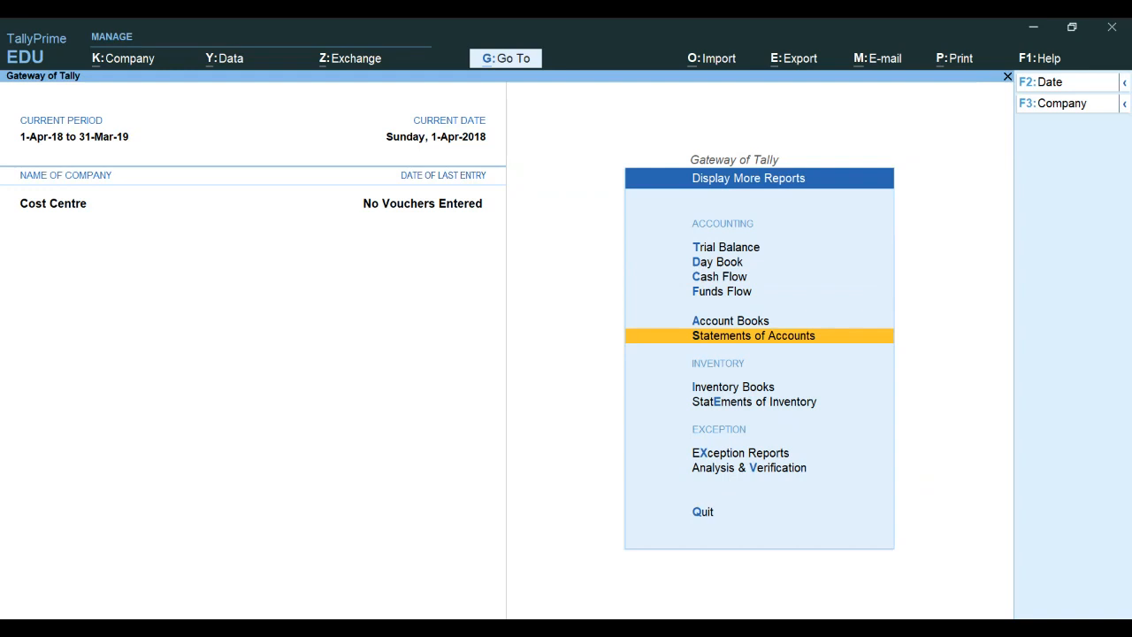
pyautogui.press('Return')
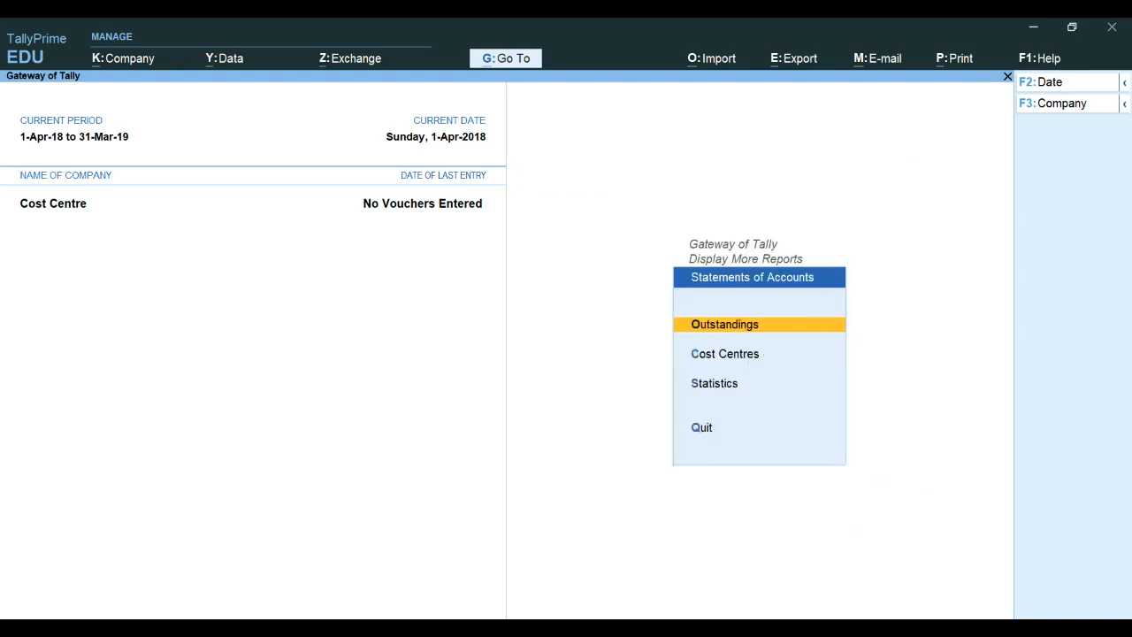
# Review the list of cost centres offered for the Cost Centre Break-up report and return to the Gateway of Tally.
pyautogui.press('Down')
pyautogui.press('Return')
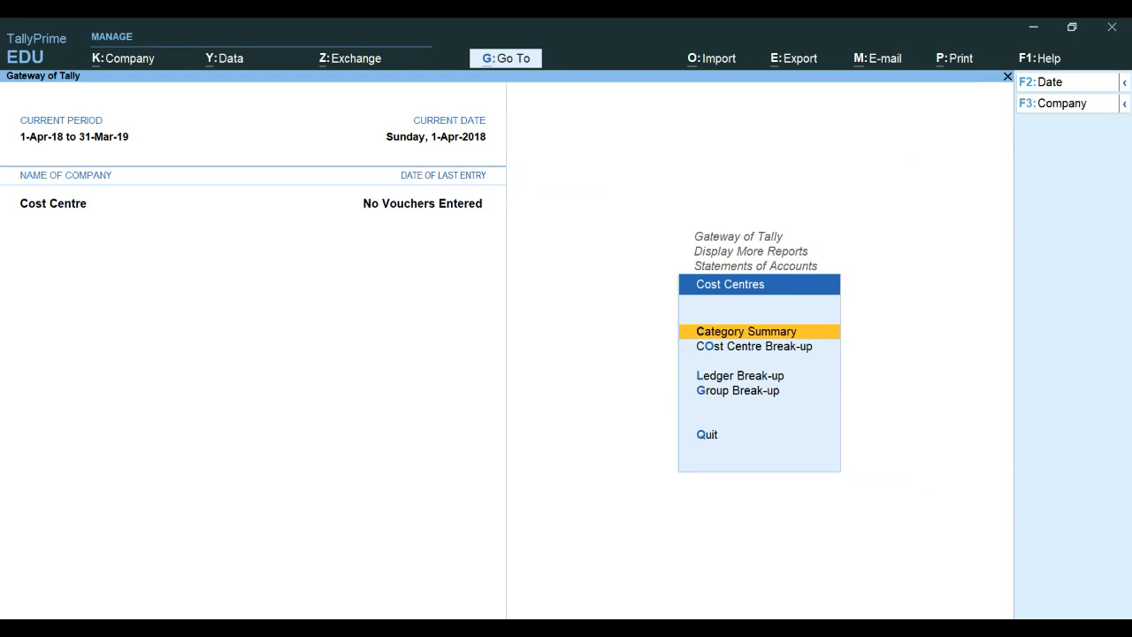
pyautogui.press('Down')
pyautogui.press('Return')
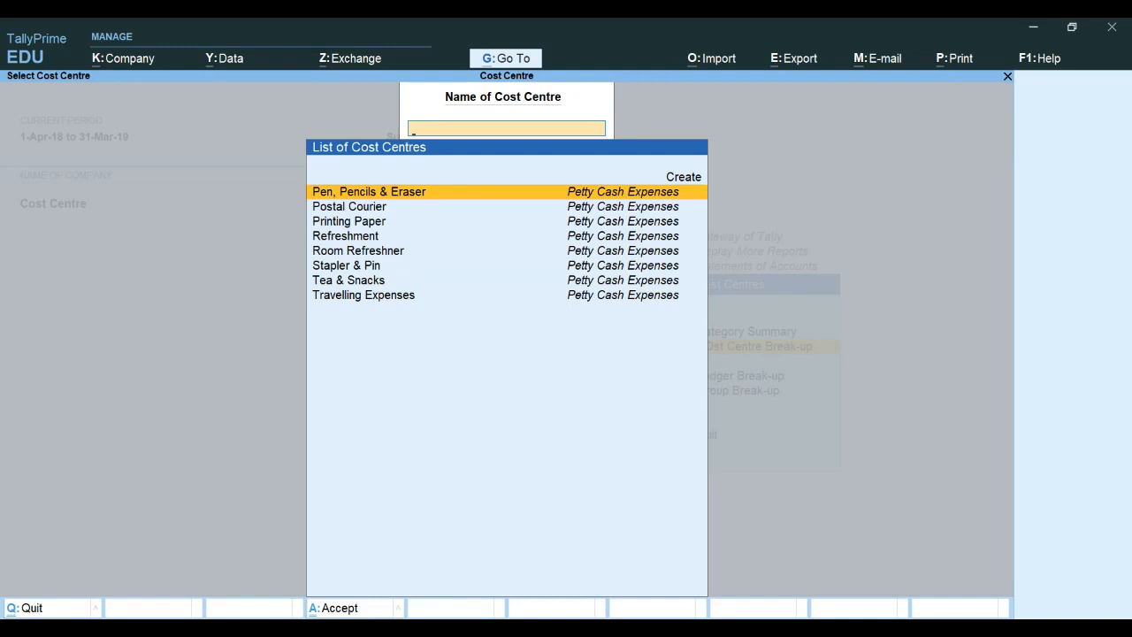
pyautogui.press('Escape')
pyautogui.press('Escape')
pyautogui.press('Escape')
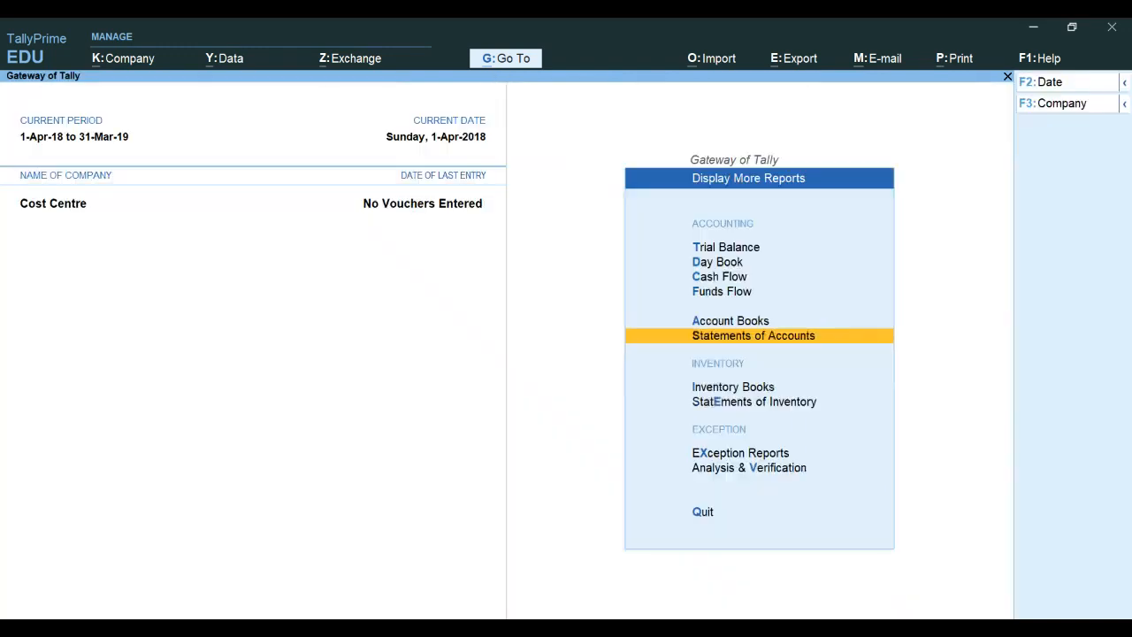
pyautogui.press('Escape')
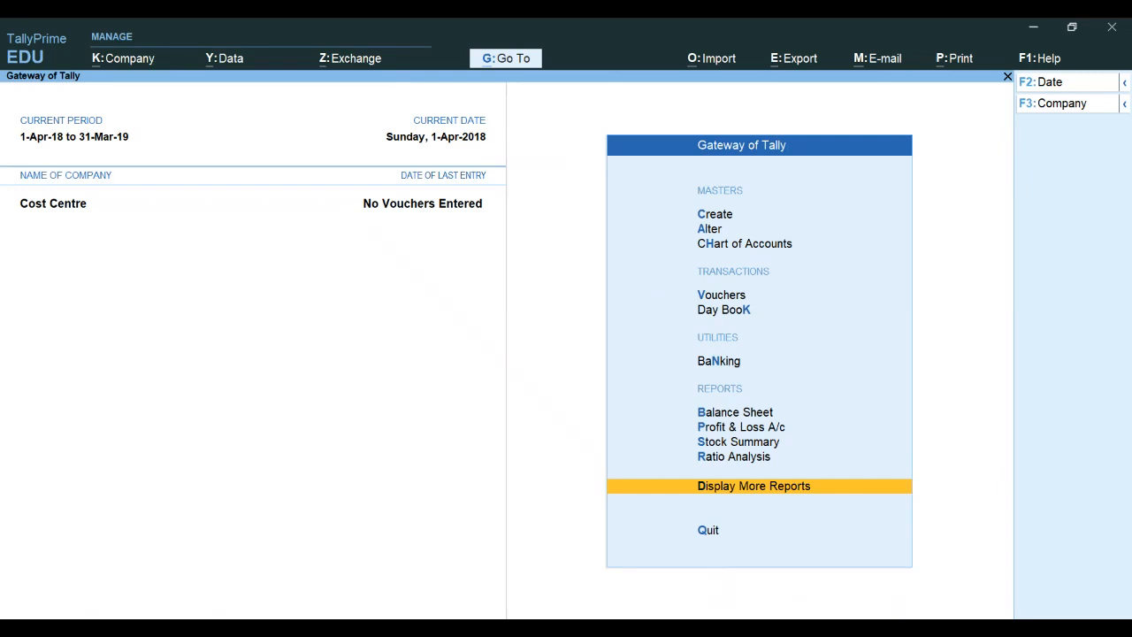
# Start creating a new ledger from the accounting masters.
pyautogui.press('Up')
pyautogui.press('Up')
pyautogui.press('Up')
pyautogui.press('Up')
pyautogui.press('Up')
pyautogui.press('Up')
pyautogui.press('Up')
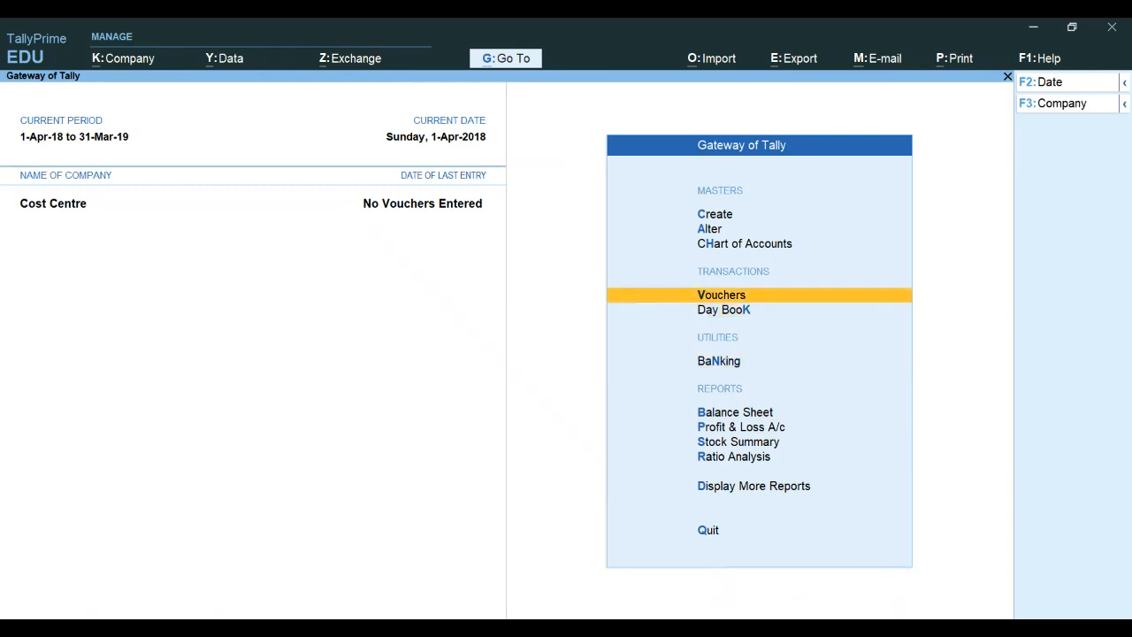
pyautogui.press('Up')
pyautogui.press('Up')
pyautogui.press('Up')
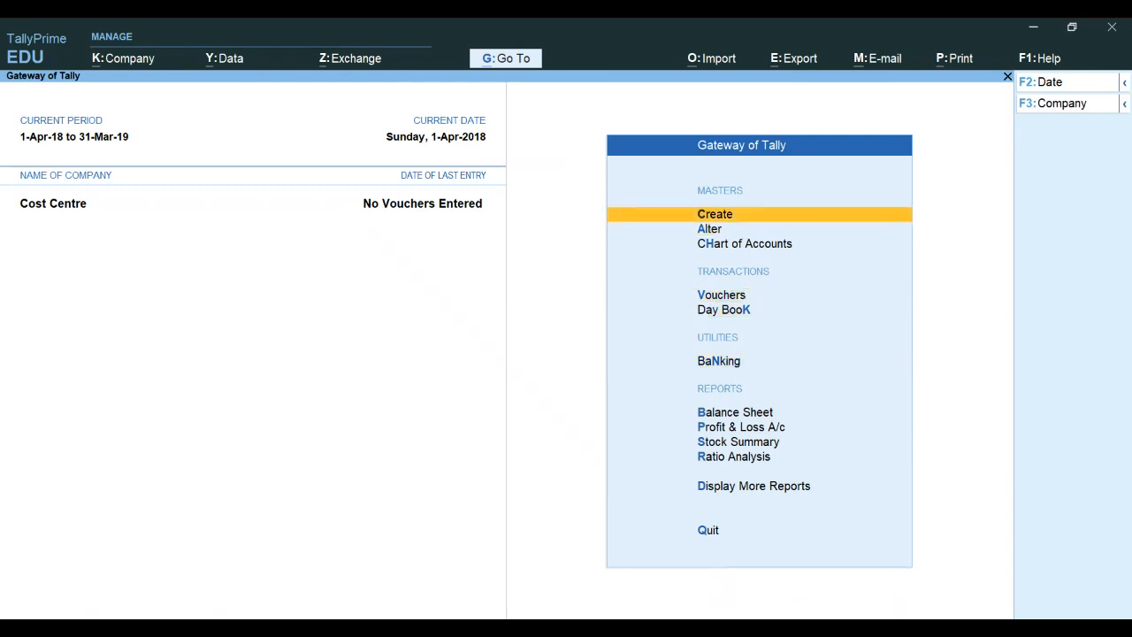
pyautogui.press('Up')
pyautogui.press('Up')
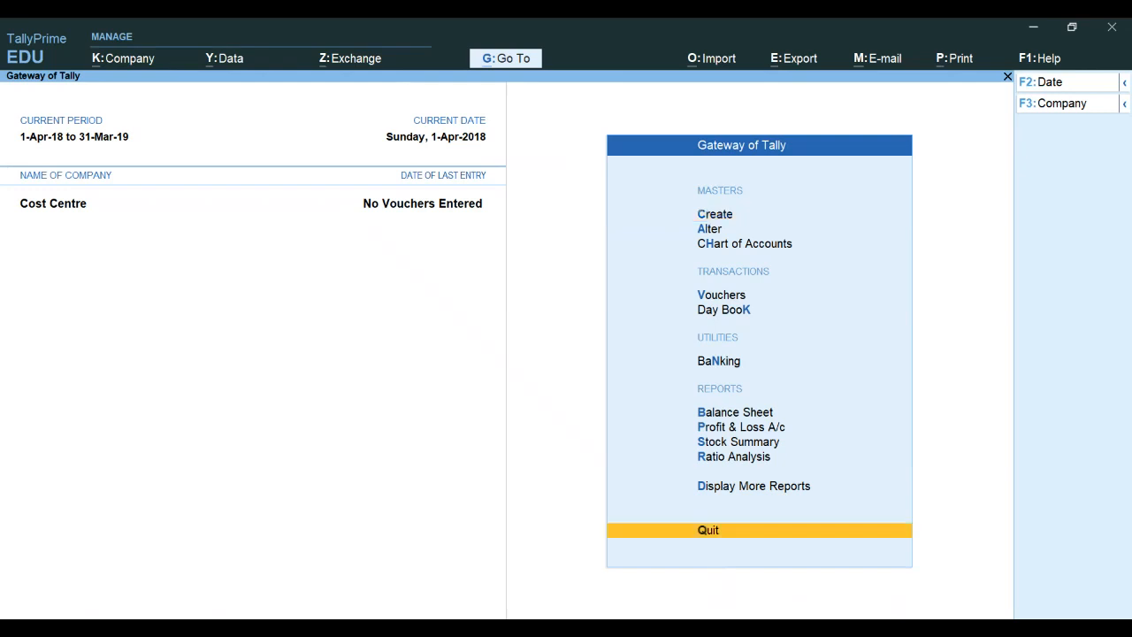
pyautogui.press('Down')
pyautogui.press('Down')
pyautogui.press('Down')
pyautogui.press('Down')
pyautogui.press('Down')
pyautogui.press('Down')
pyautogui.press('Up')
pyautogui.press('Up')
pyautogui.press('Up')
pyautogui.press('Up')
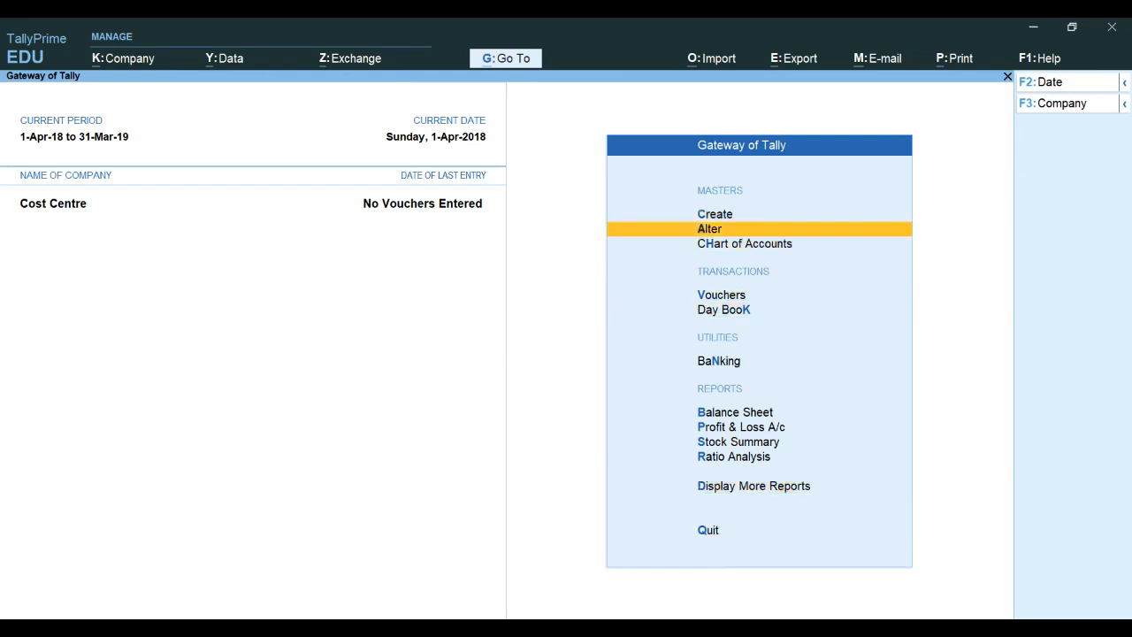
pyautogui.press('Return')
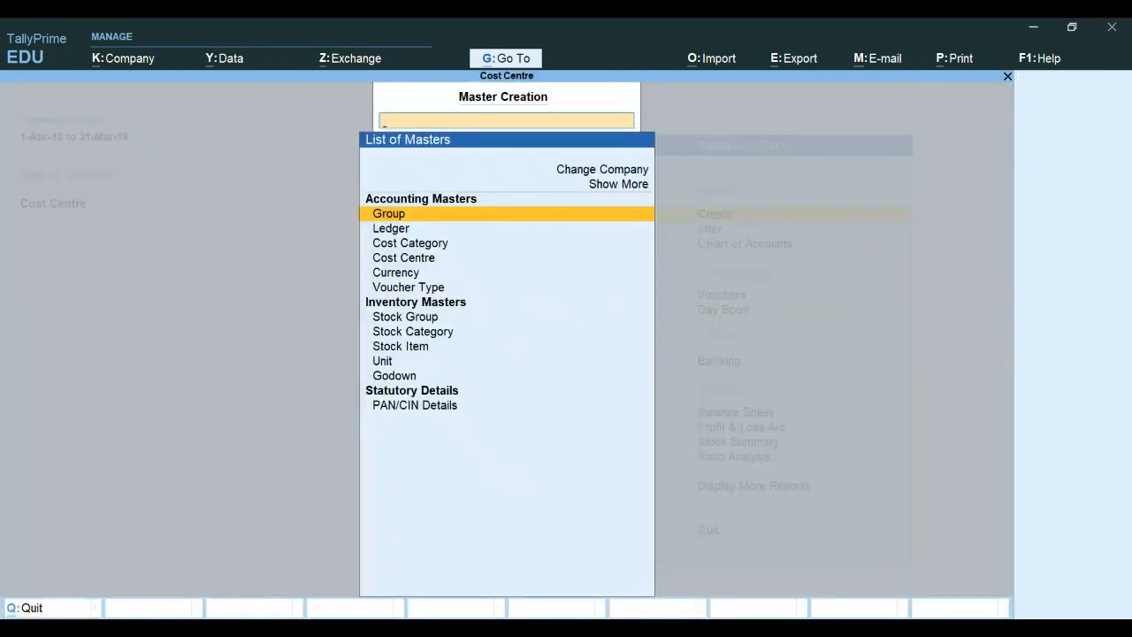
pyautogui.press('Down')
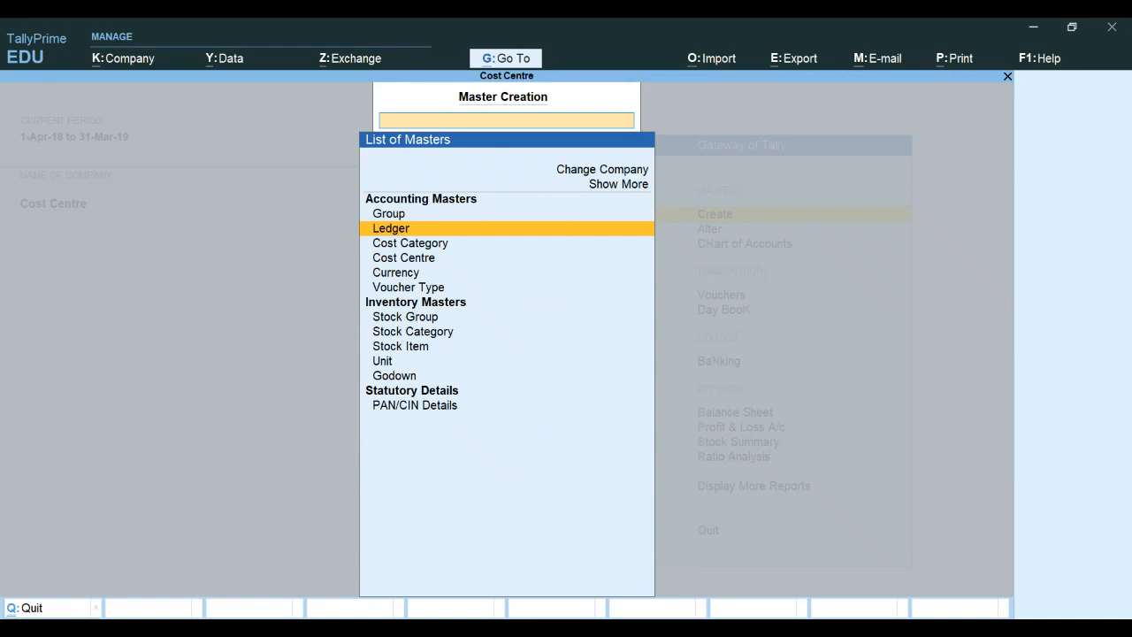
pyautogui.press('Return')
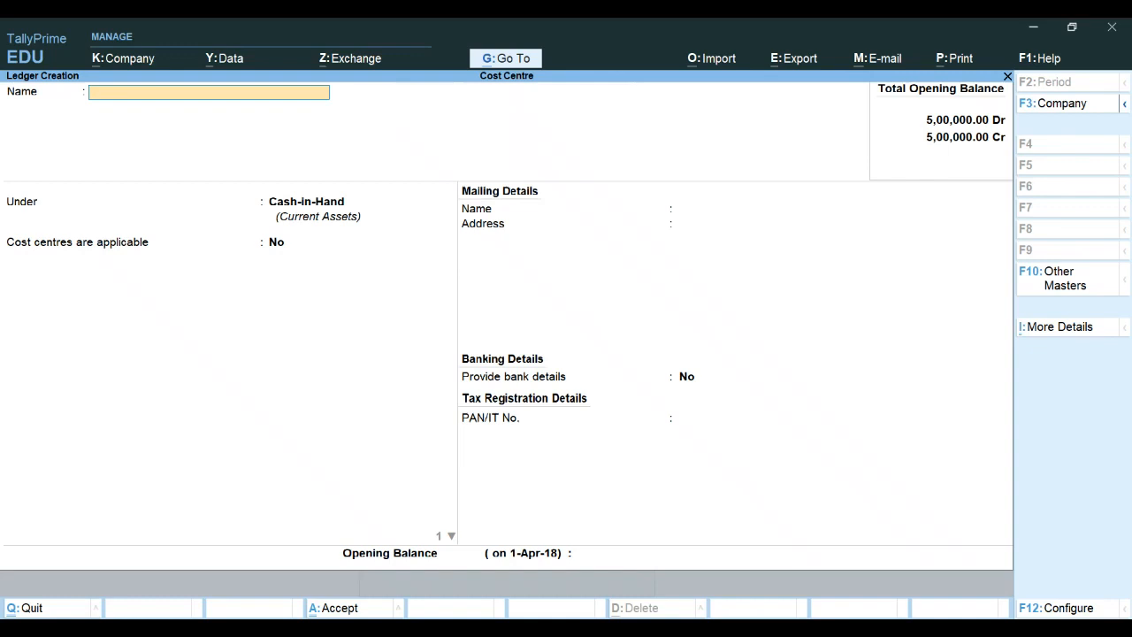
# Check the Apply Cost Centres for Ledgers option in the ledger configuration and accept the configuration.
pyautogui.press('F12')
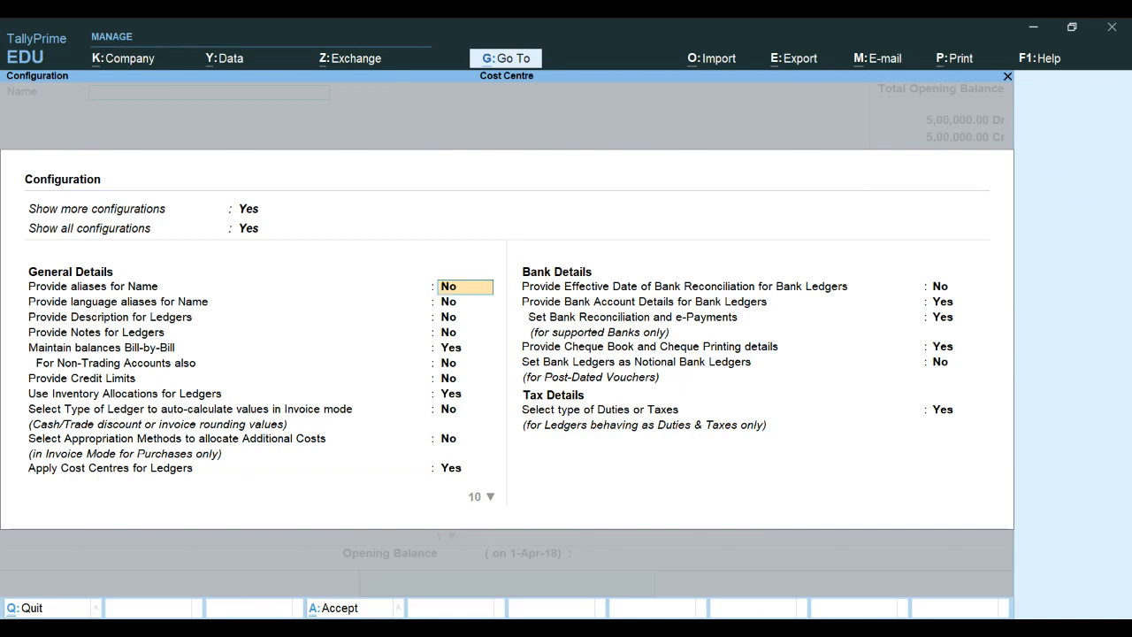
pyautogui.press('Down')
pyautogui.press('Down')
pyautogui.press('Down')
pyautogui.press('Down')
pyautogui.press('Down')
pyautogui.press('Down')
pyautogui.press('Down')
pyautogui.press('Down')
pyautogui.press('Down')
pyautogui.press('Down')
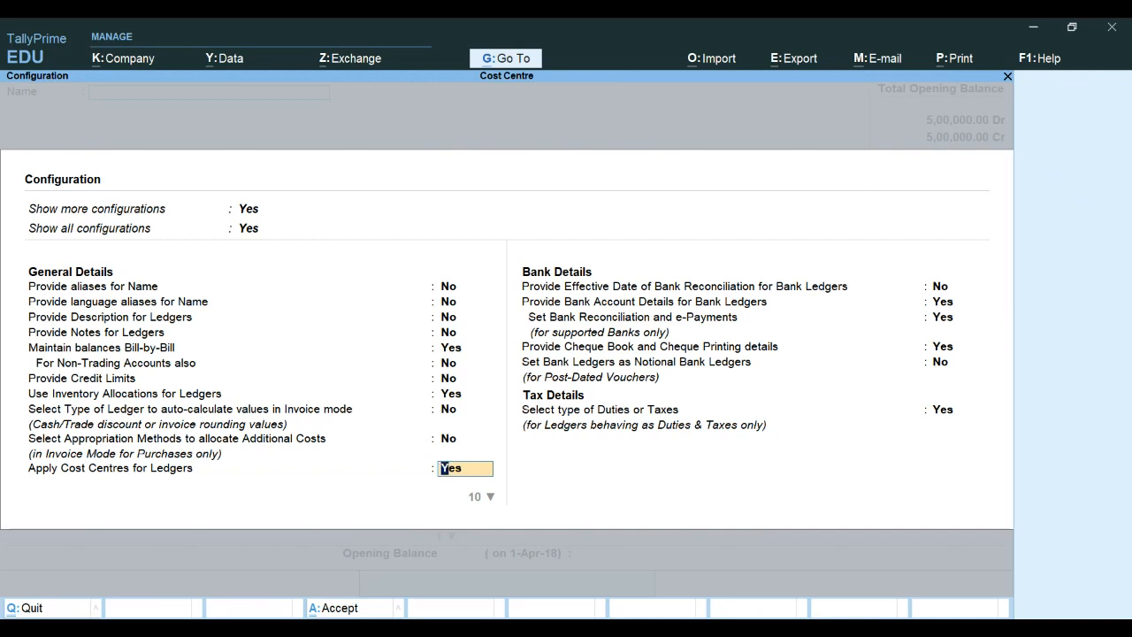
pyautogui.press('ctrl')
pyautogui.hotkey('ctrl', 'a')
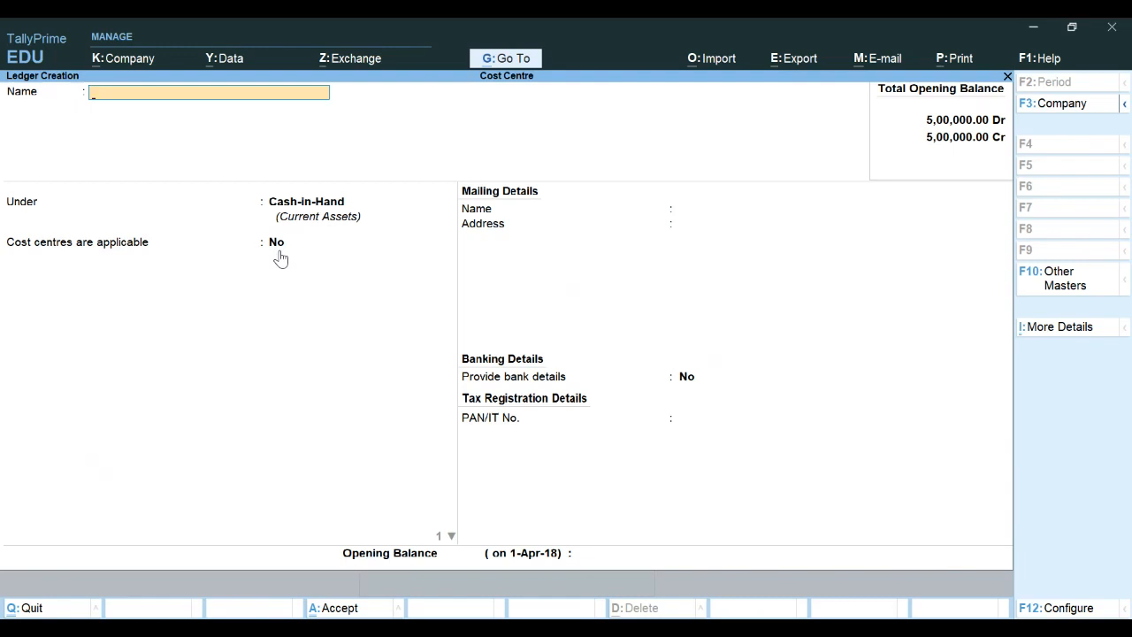
# Name the new ledger General Expenses and place it under Indirect Expenses.
pyautogui.write('General Expenses')
pyautogui.press('Return')
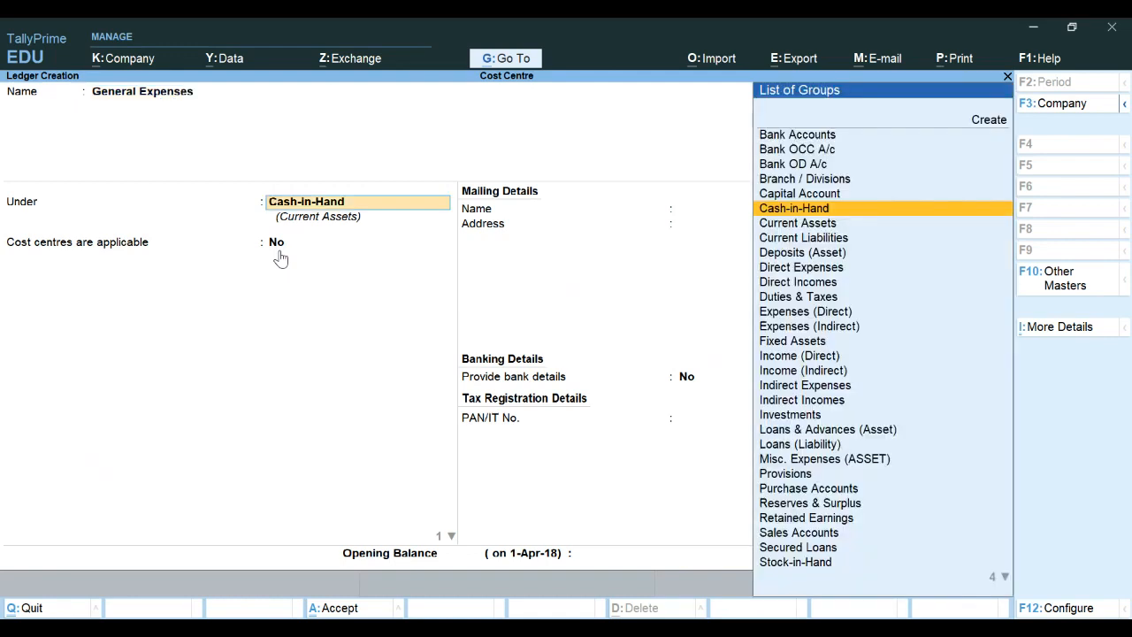
pyautogui.write('Ind')
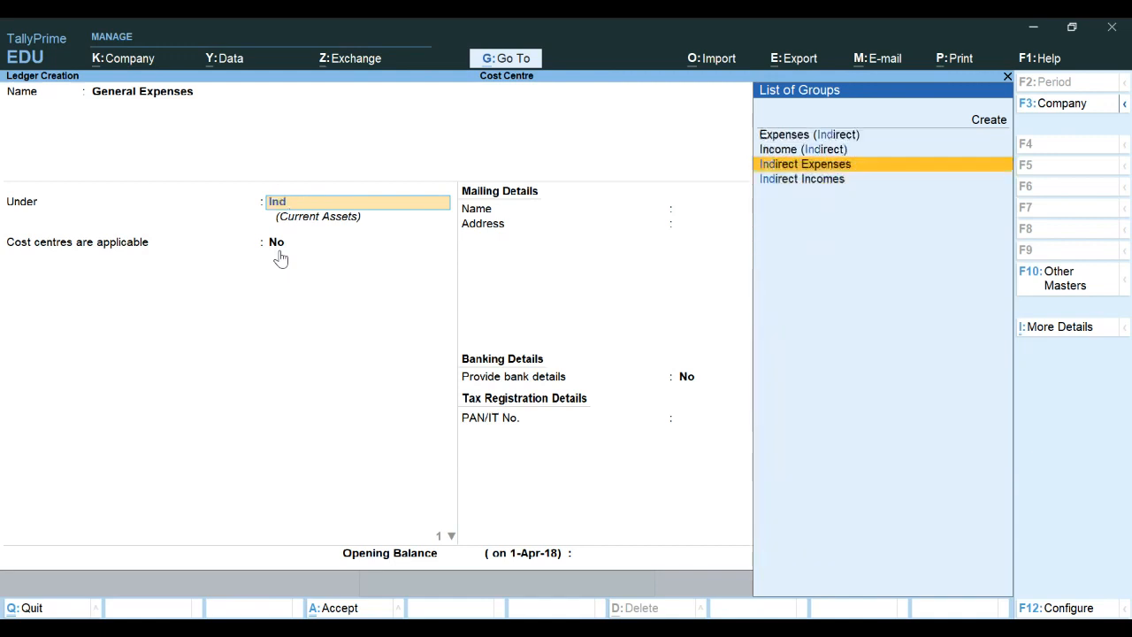
pyautogui.press('Down')
pyautogui.press('Up')
pyautogui.press('Return')
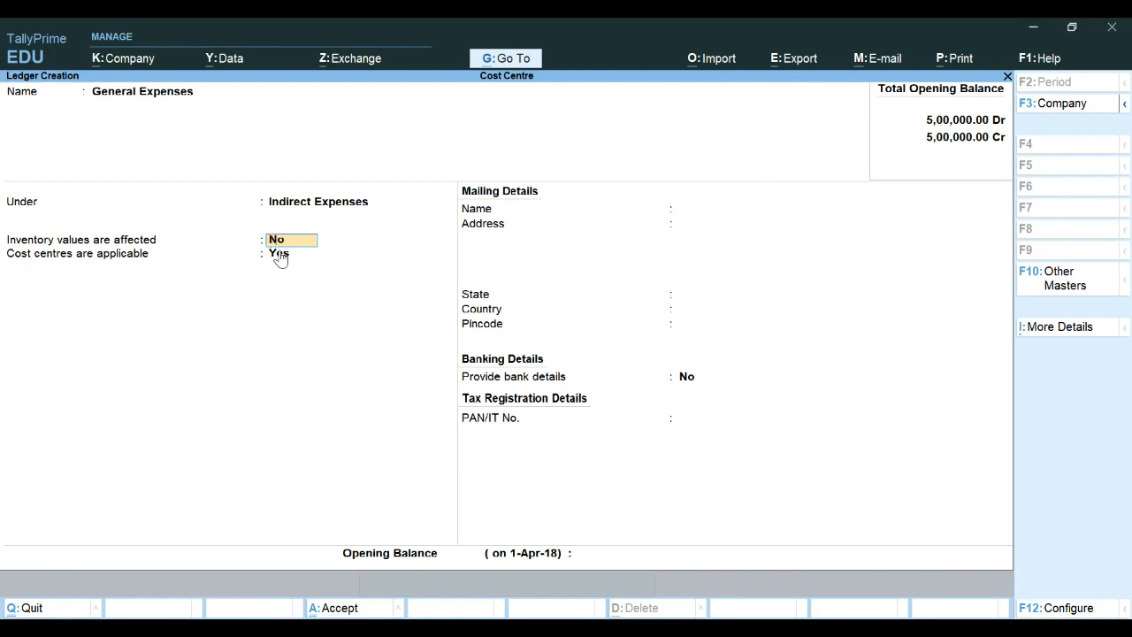
# Set Use Inventory Allocations for Ledgers to No in the ledger configuration and accept it.
pyautogui.press('F12')
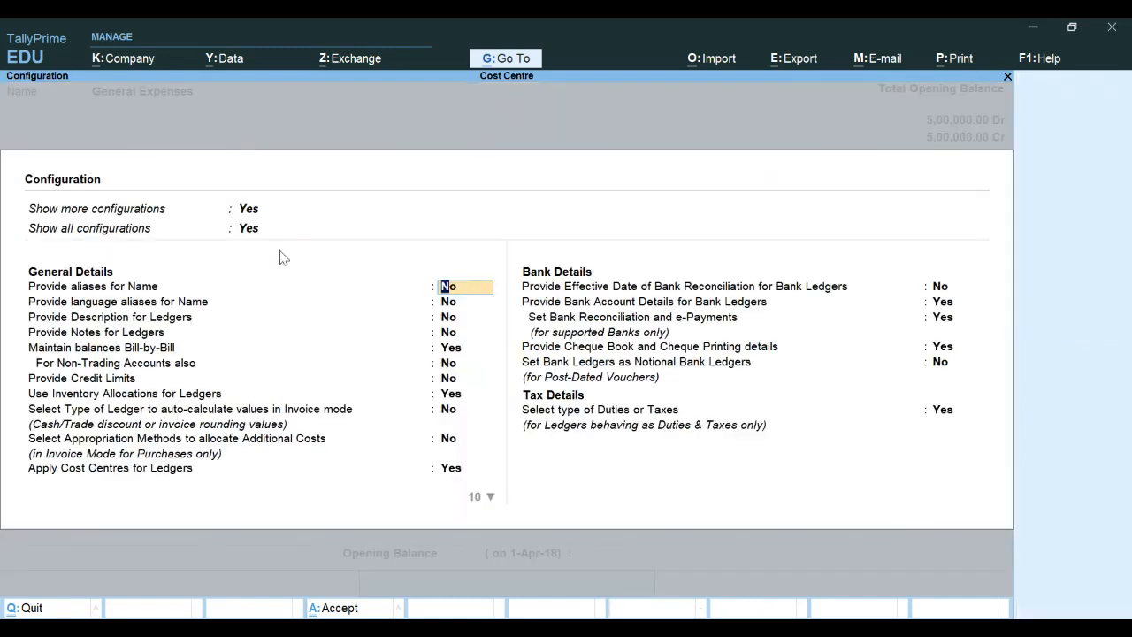
pyautogui.press('Down')
pyautogui.press('Down')
pyautogui.press('Down')
pyautogui.press('Down')
pyautogui.press('Down')
pyautogui.press('Down')
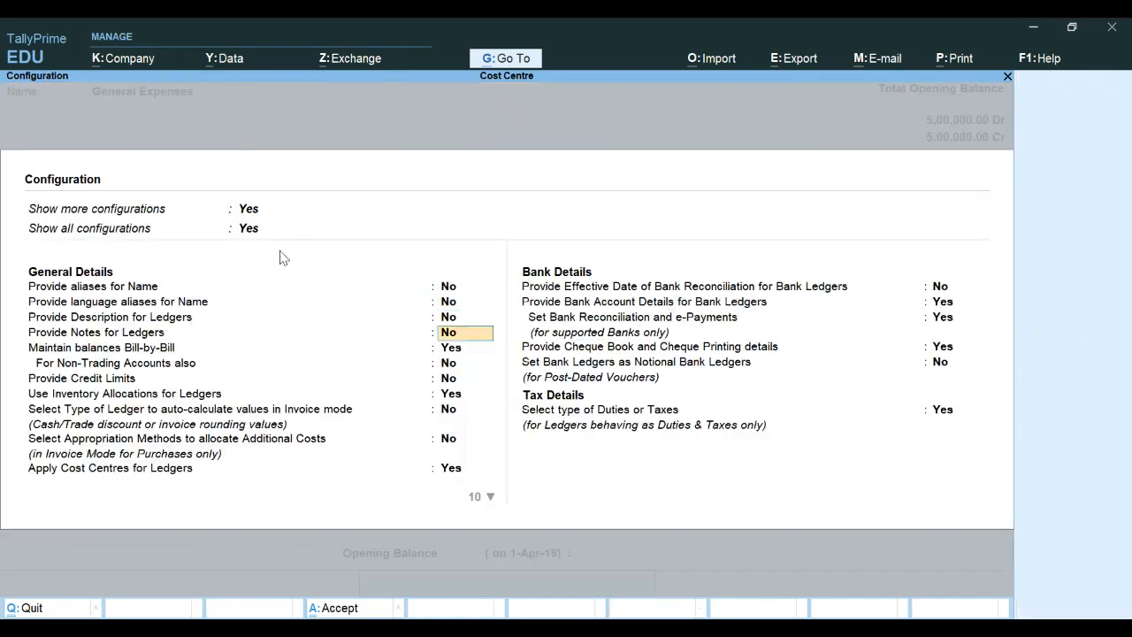
pyautogui.press('Down')
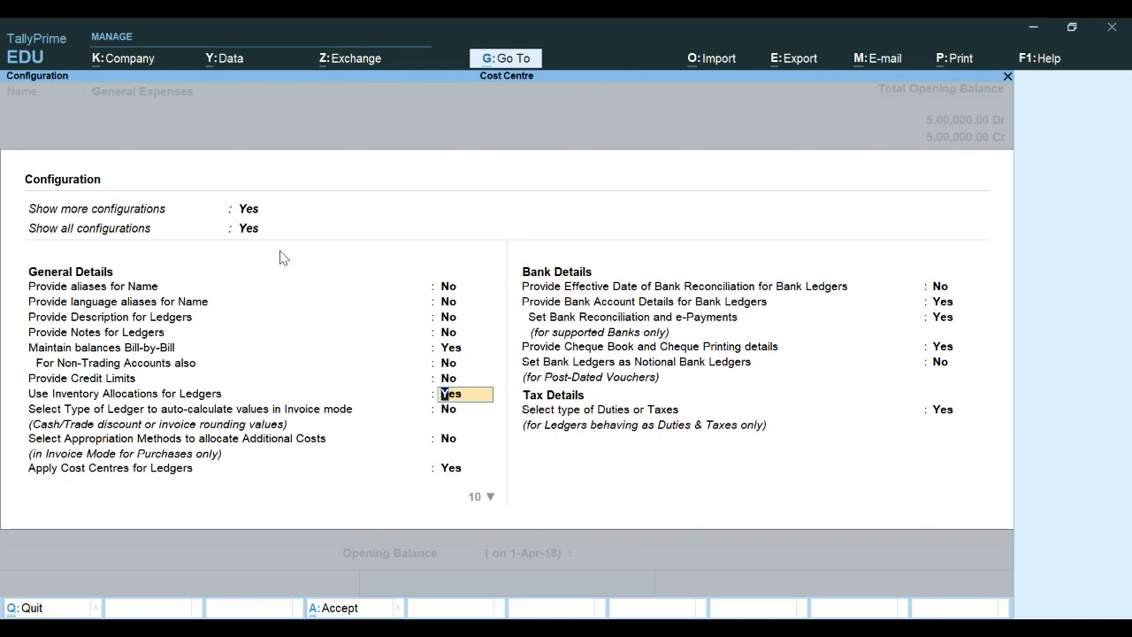
pyautogui.write('n')
pyautogui.press('Return')
pyautogui.press('Up')
pyautogui.press('Return')
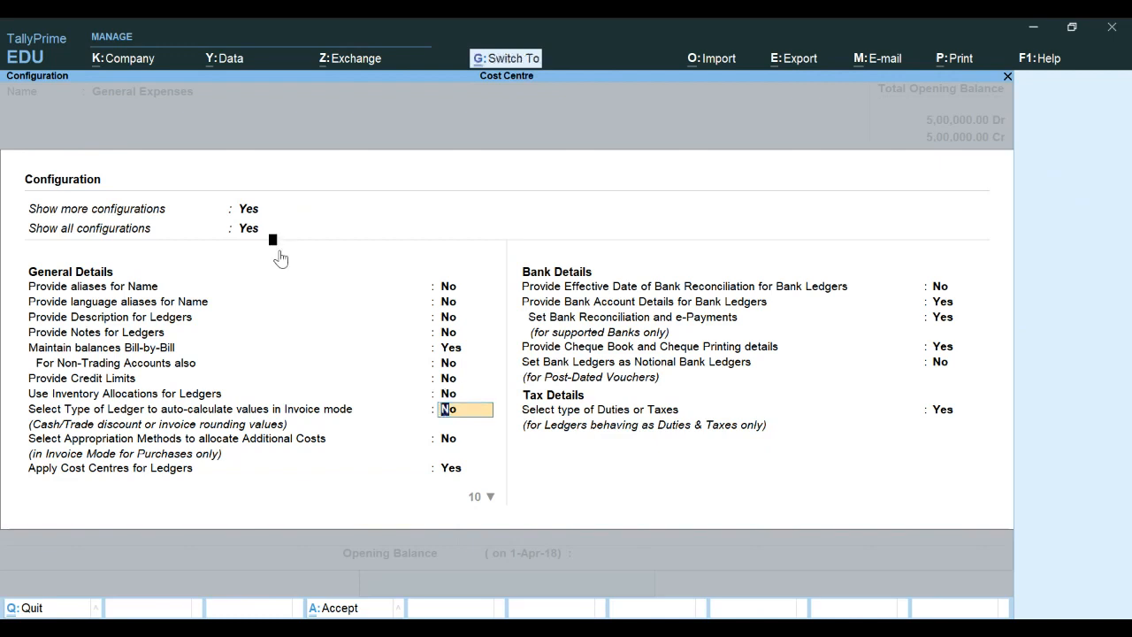
pyautogui.hotkey('ctrl', 'a')
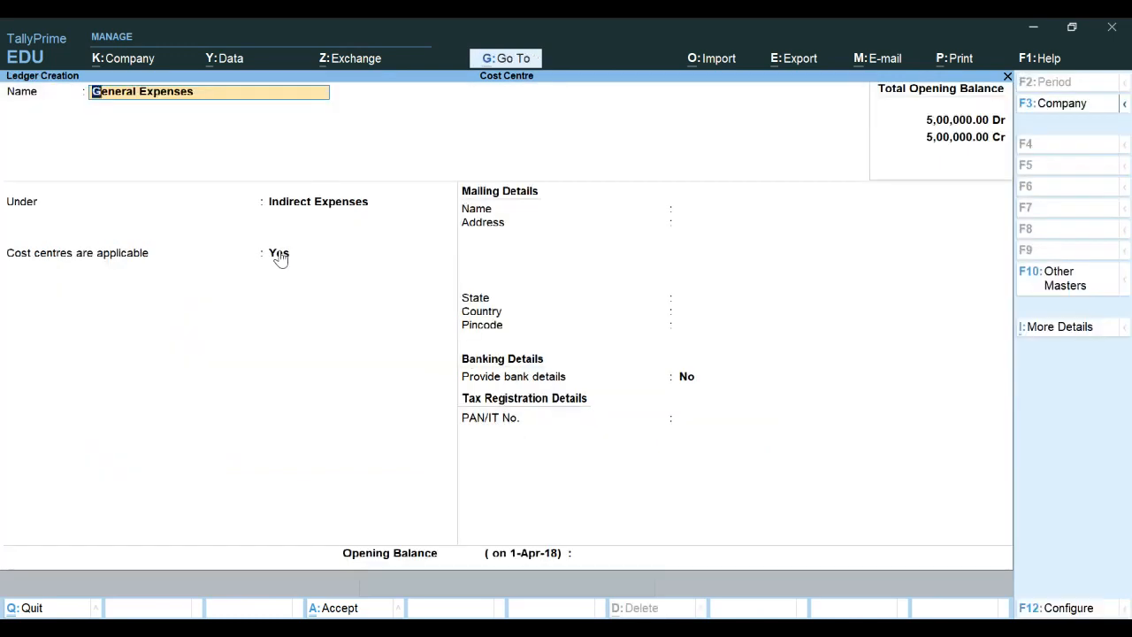
# Re-enter the ledger name General Expenses, keep it under Indirect Expenses with cost centres applicable, and save the ledger.
pyautogui.write('..')
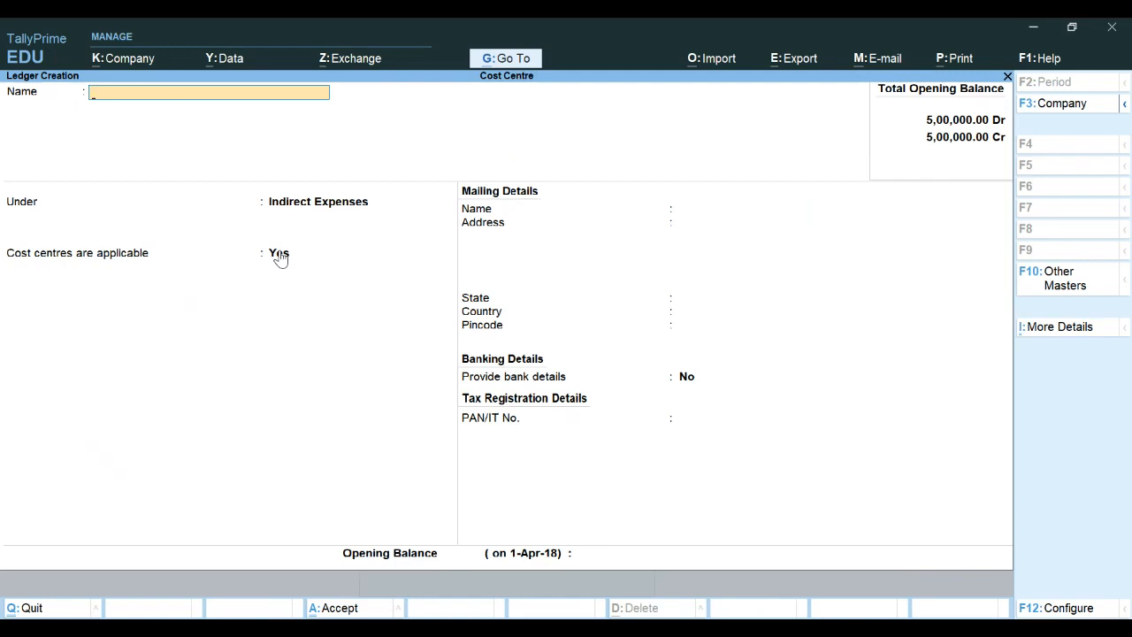
pyautogui.write('General Expenses')
pyautogui.press('Return')
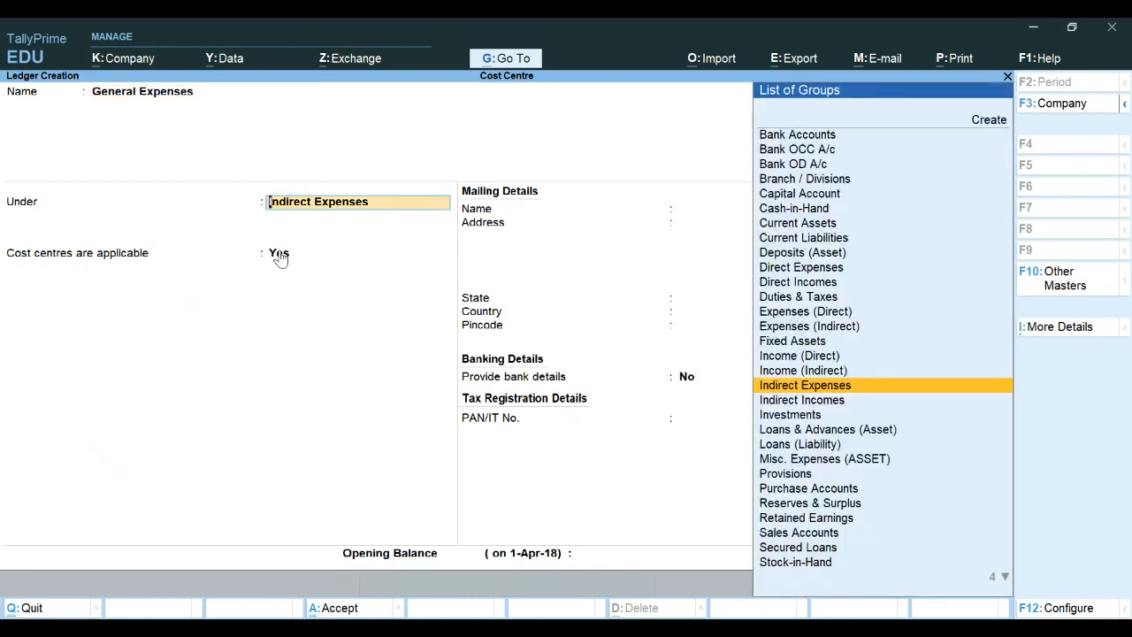
pyautogui.press('Return')
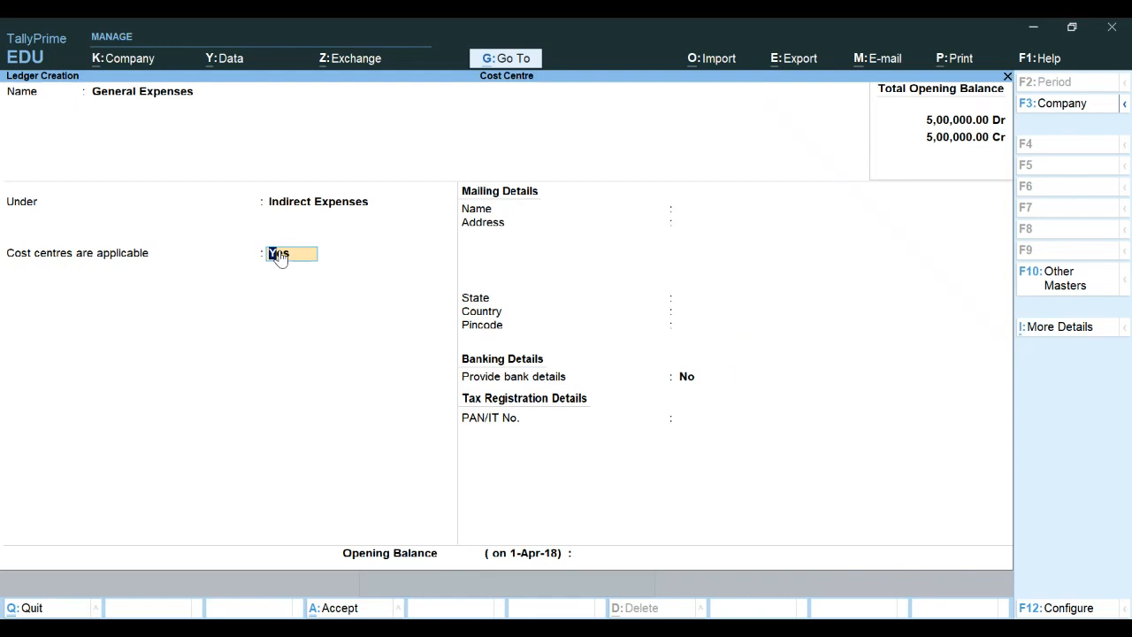
pyautogui.press('Return')
pyautogui.press('Return')
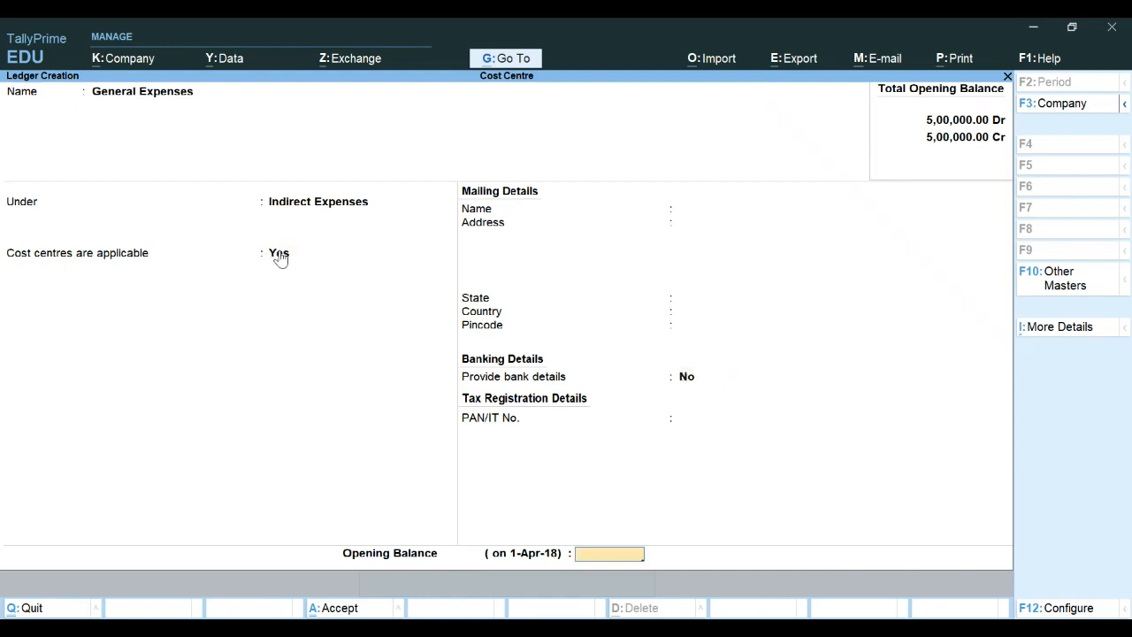
pyautogui.press('Return')
pyautogui.press('Return')
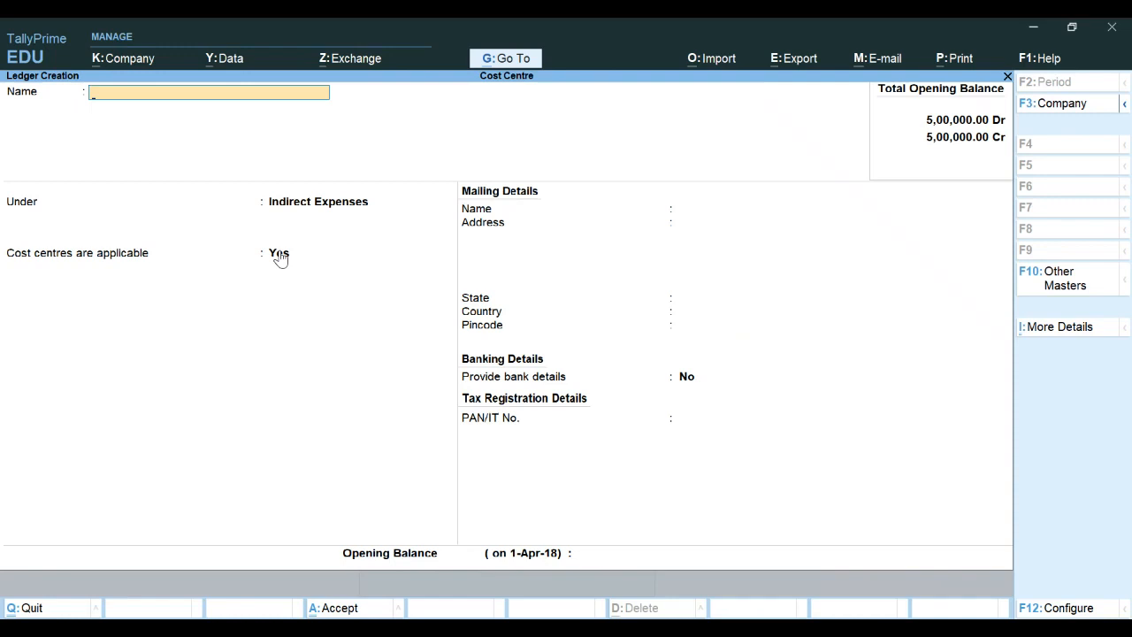
# Create a ledger named Refreshment Expenses under Indirect Expenses with cost centres applicable, and save it.
pyautogui.write('Refreshment Expenses')
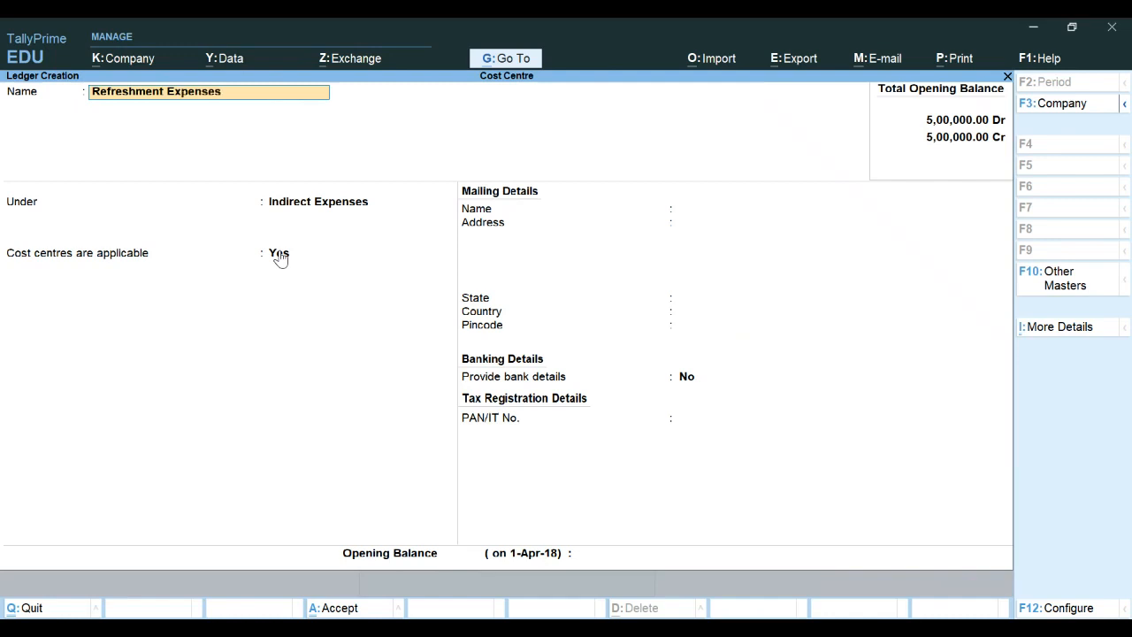
pyautogui.press('Return')
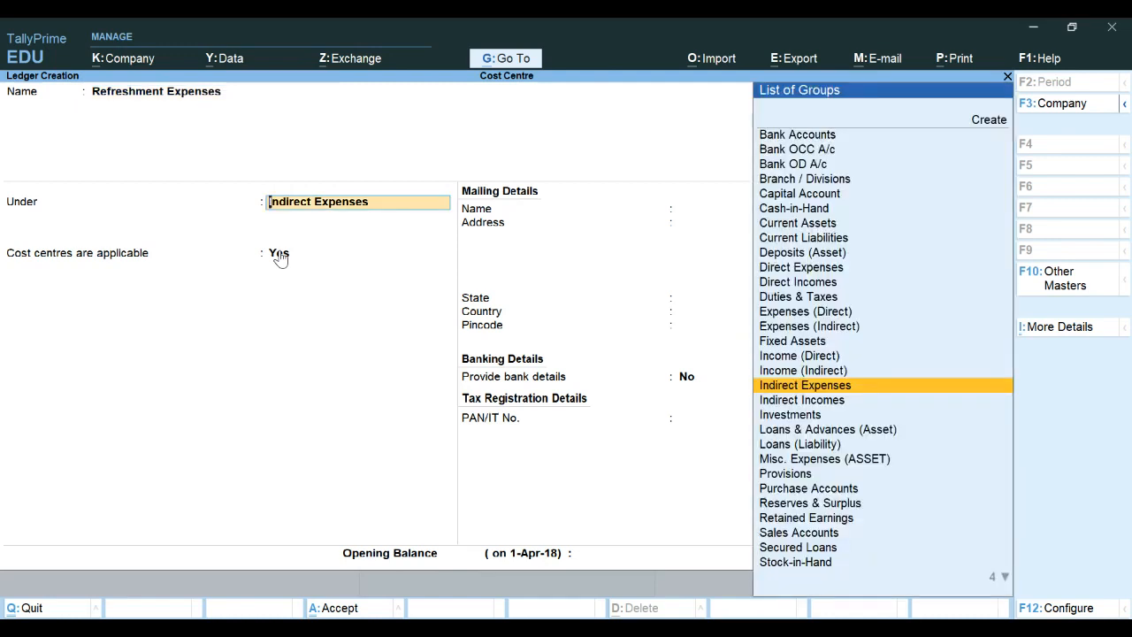
pyautogui.press('Return')
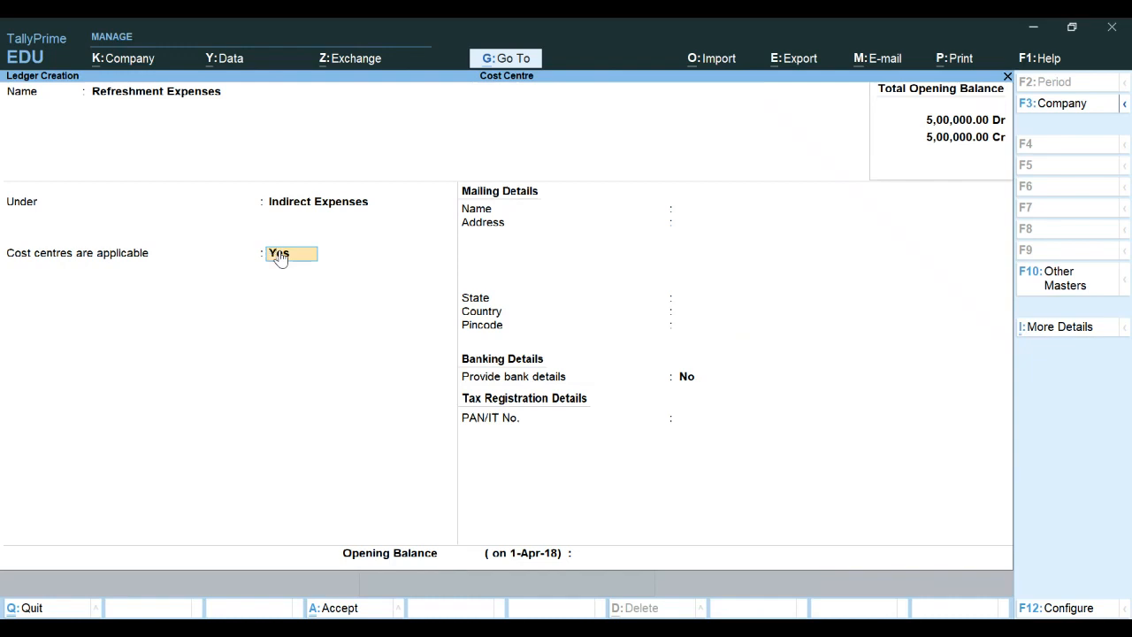
pyautogui.press('Return')
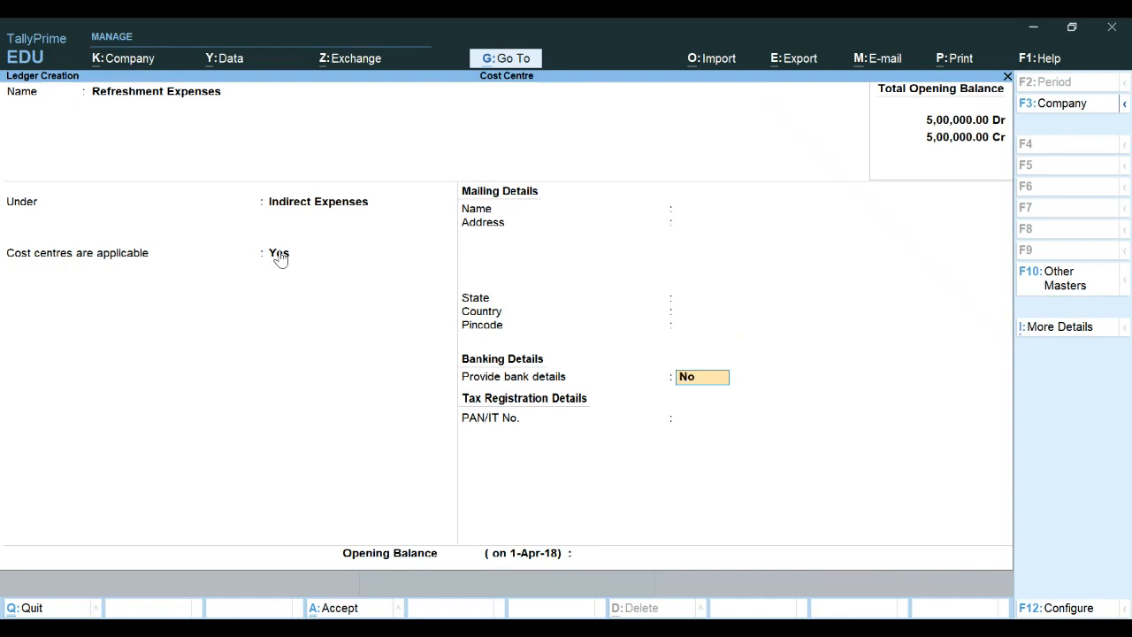
pyautogui.press('ctrl')
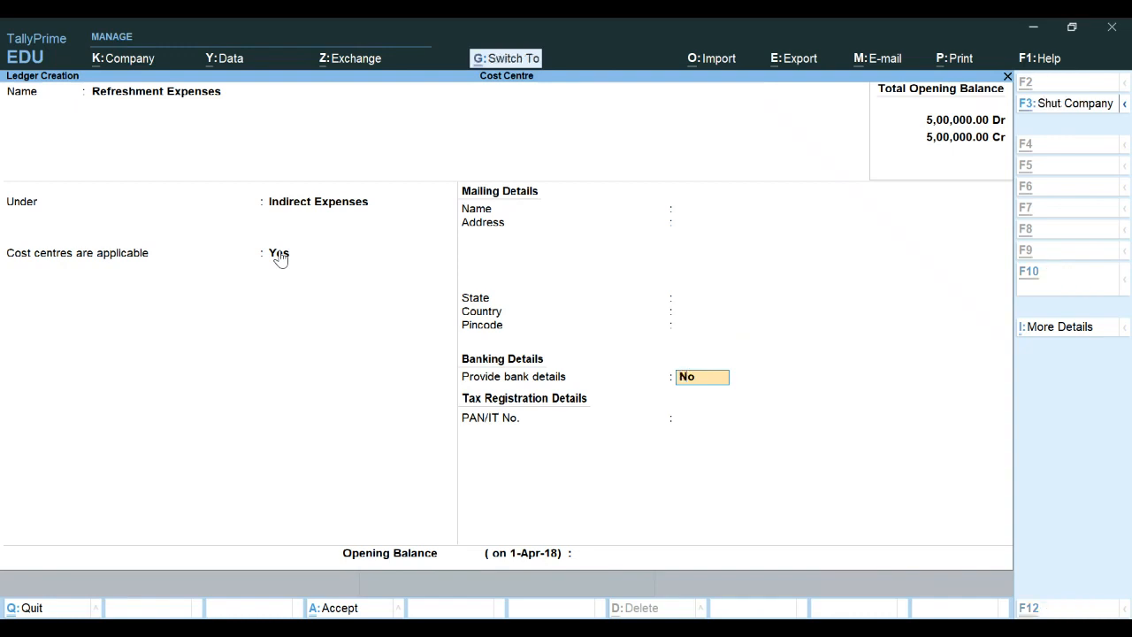
pyautogui.hotkey('ctrl', 'a')
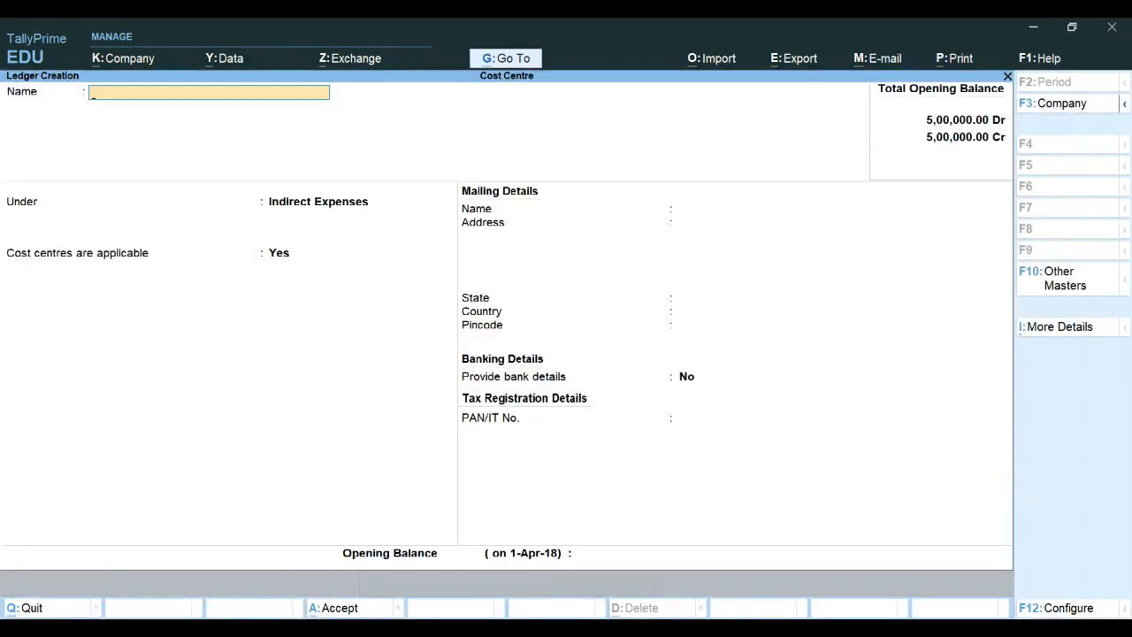
# Leave ledger creation and return to the Gateway of Tally.
pyautogui.press('Escape')
pyautogui.press('y')
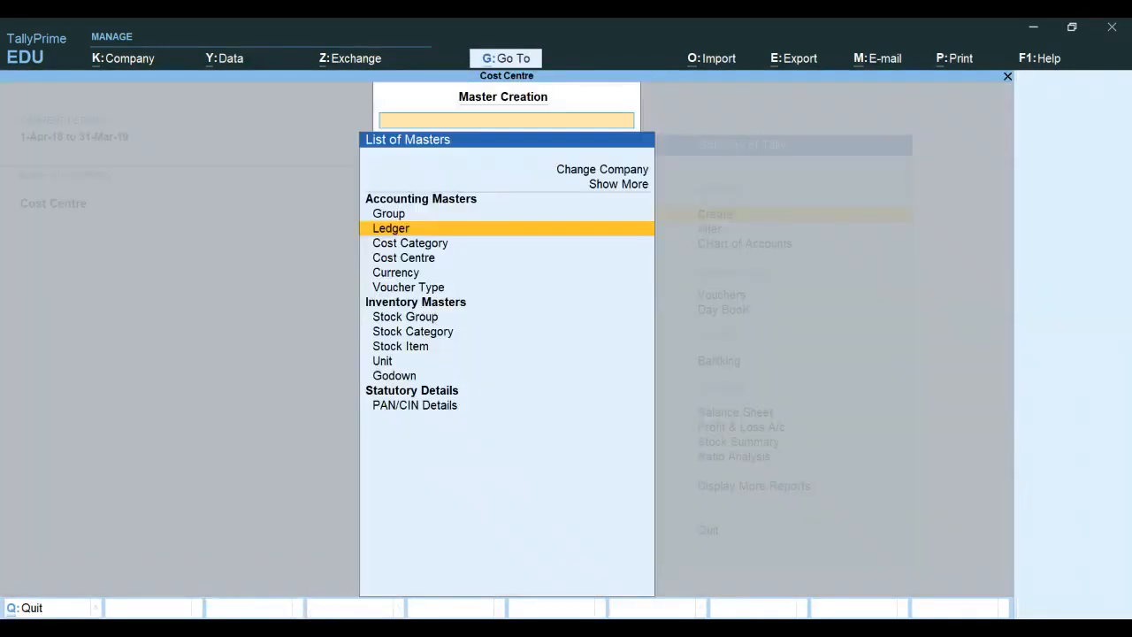
pyautogui.press('Escape')
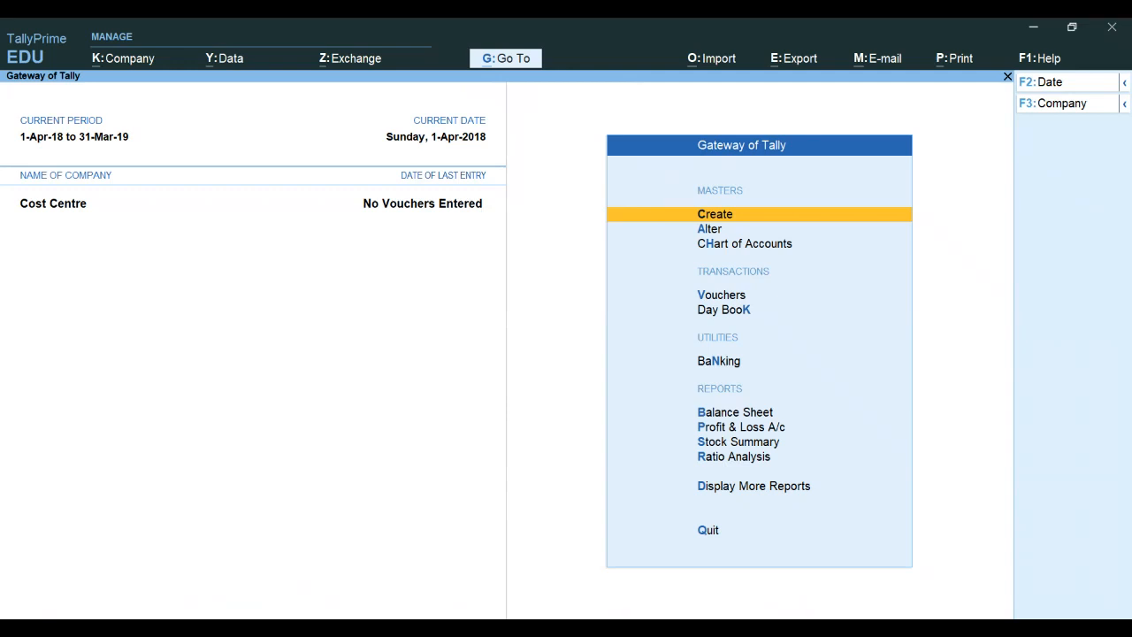
pyautogui.hotkey('alt', 'Tab')
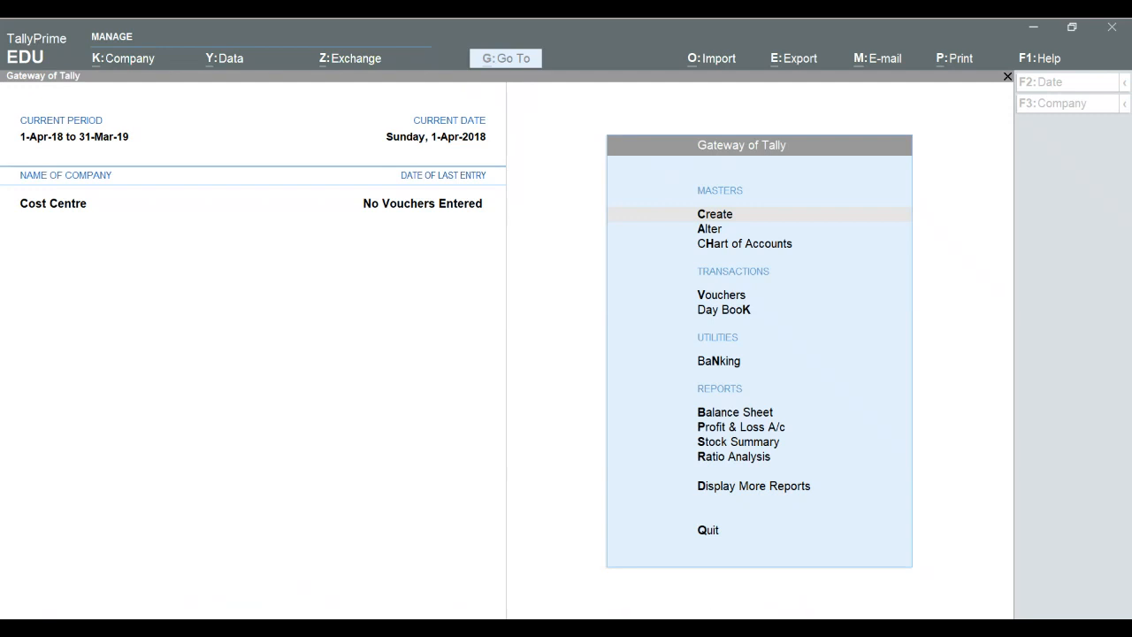
pyautogui.hotkey('alt', 'Tab')
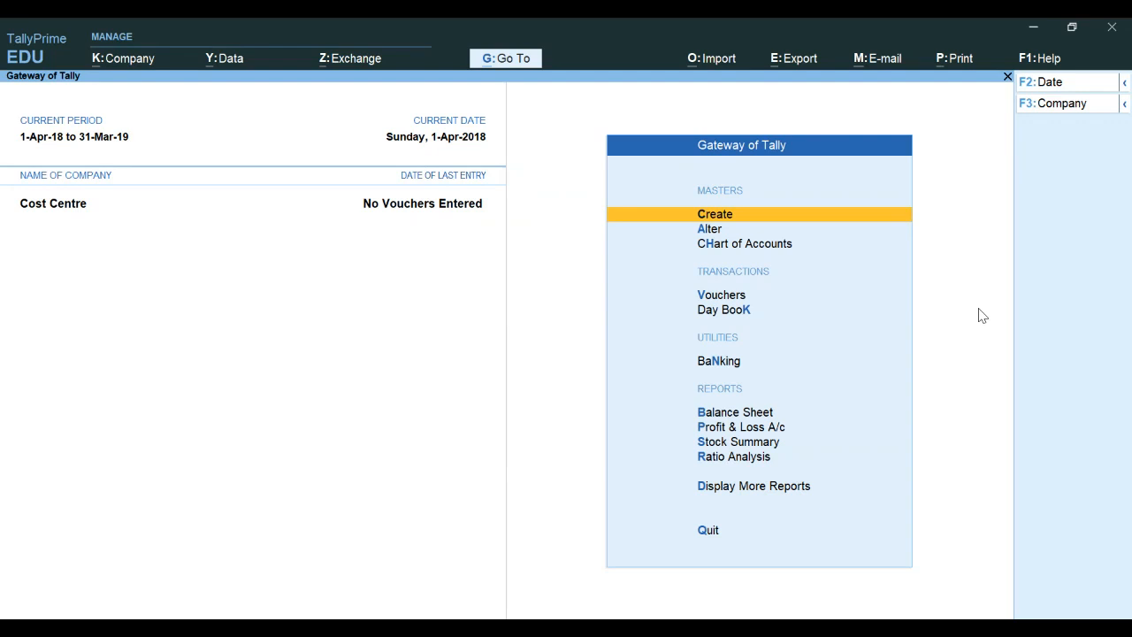
pyautogui.press('Down')
pyautogui.press('Down')
pyautogui.press('Down')
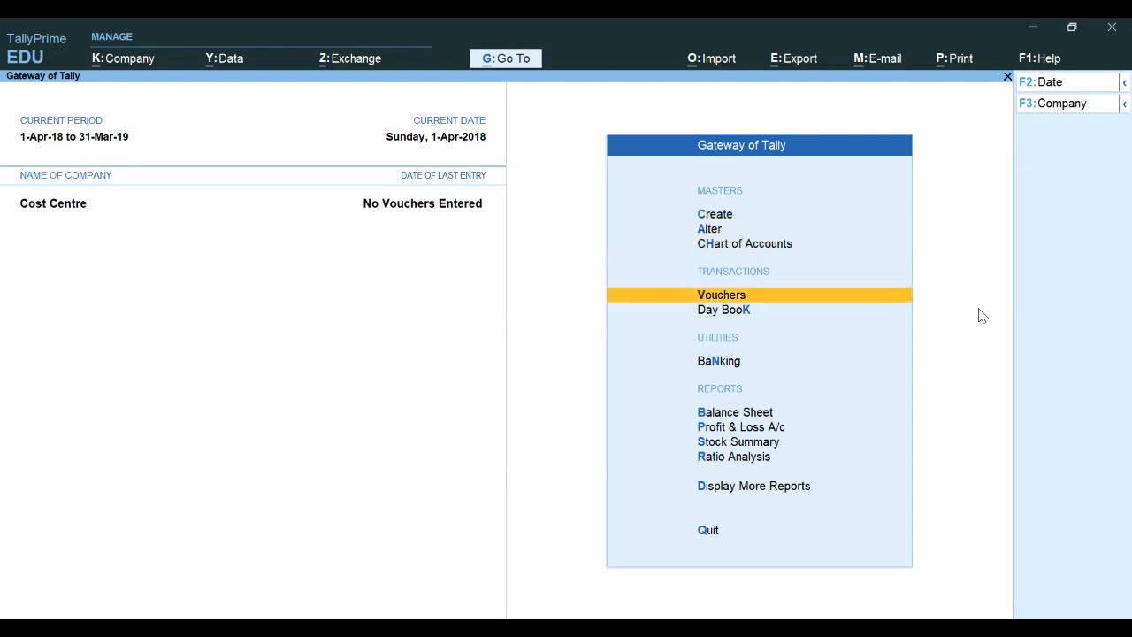
pyautogui.press('Return')
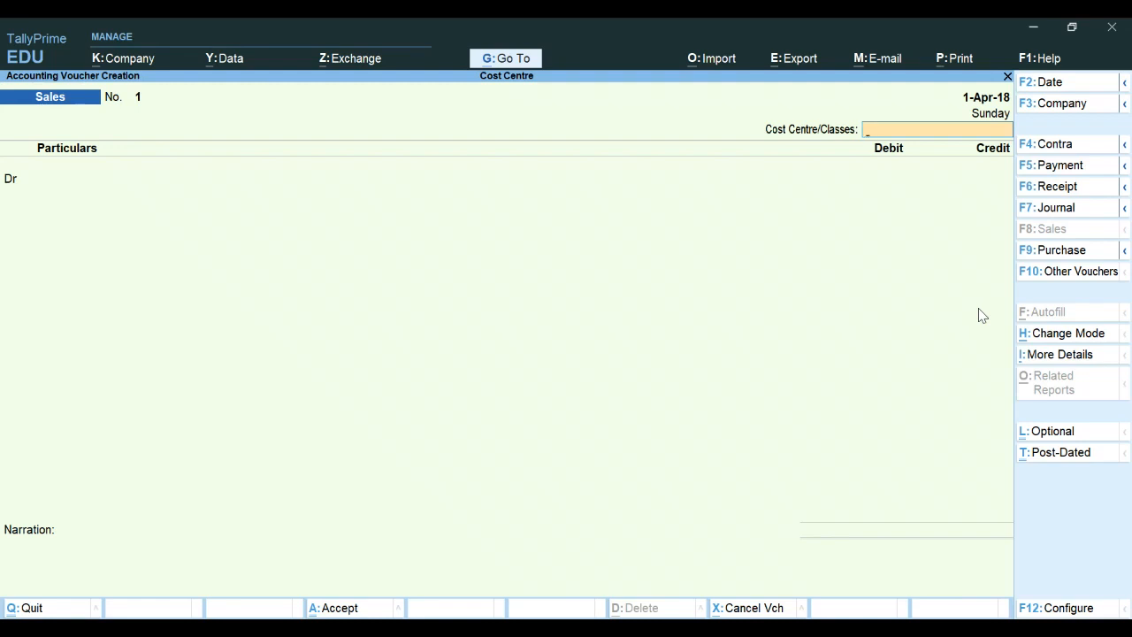
pyautogui.press('F5')
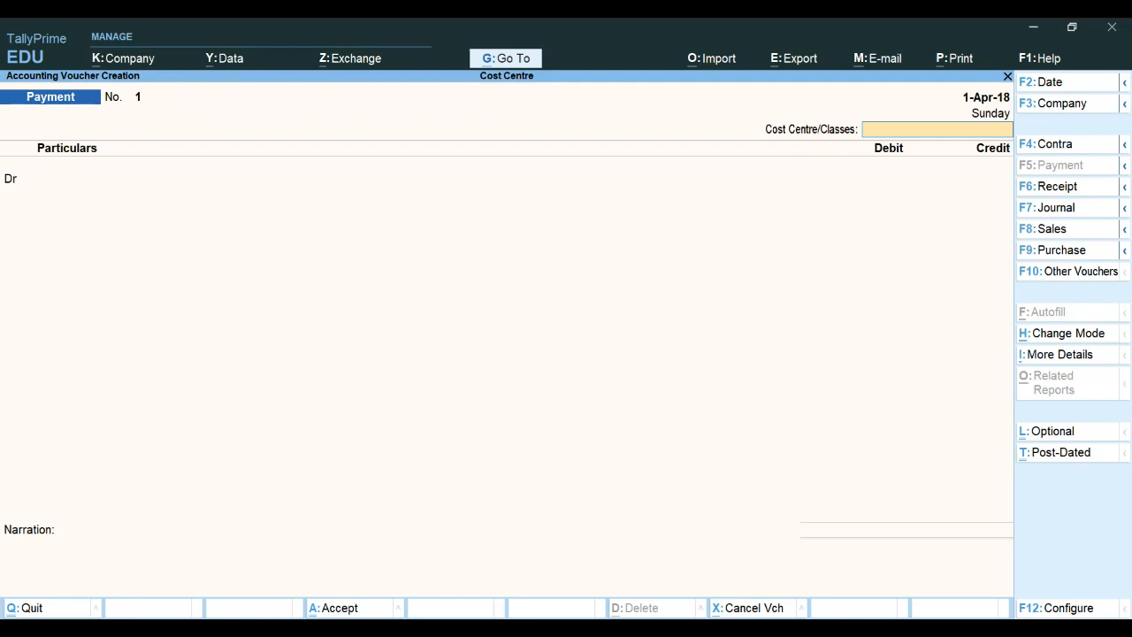
pyautogui.press('Escape')
pyautogui.press('Escape')
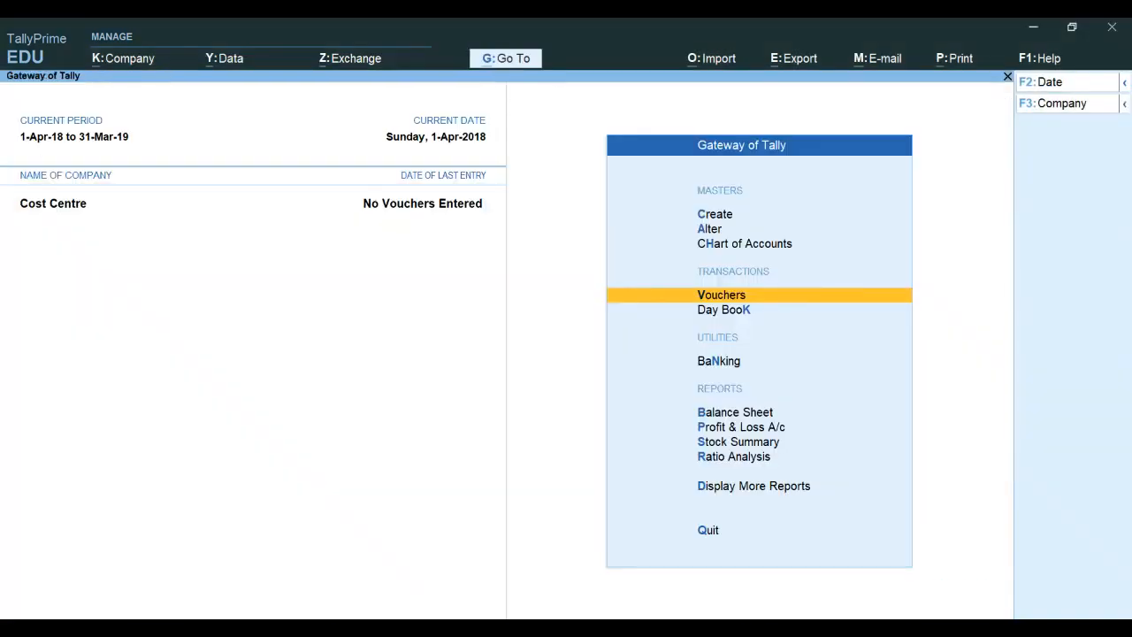
# Start creating another ledger from the accounting masters and name it Petty Cash.
pyautogui.press('Up')
pyautogui.press('Up')
pyautogui.press('Up')
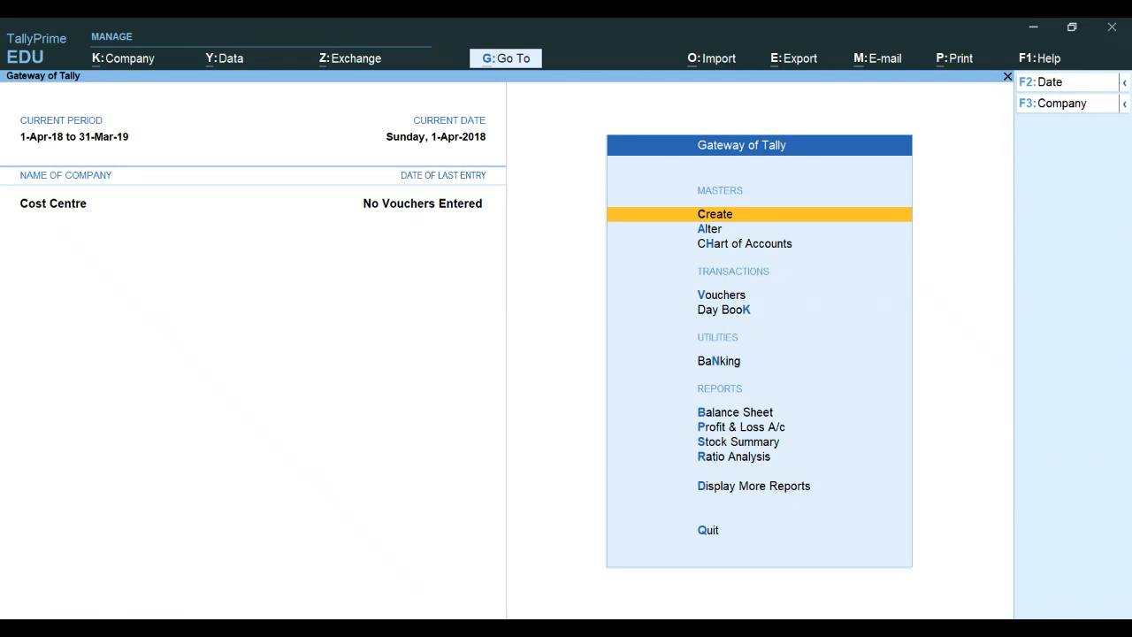
pyautogui.press('Return')
pyautogui.press('Down')
pyautogui.press('Return')
pyautogui.write('Pe')
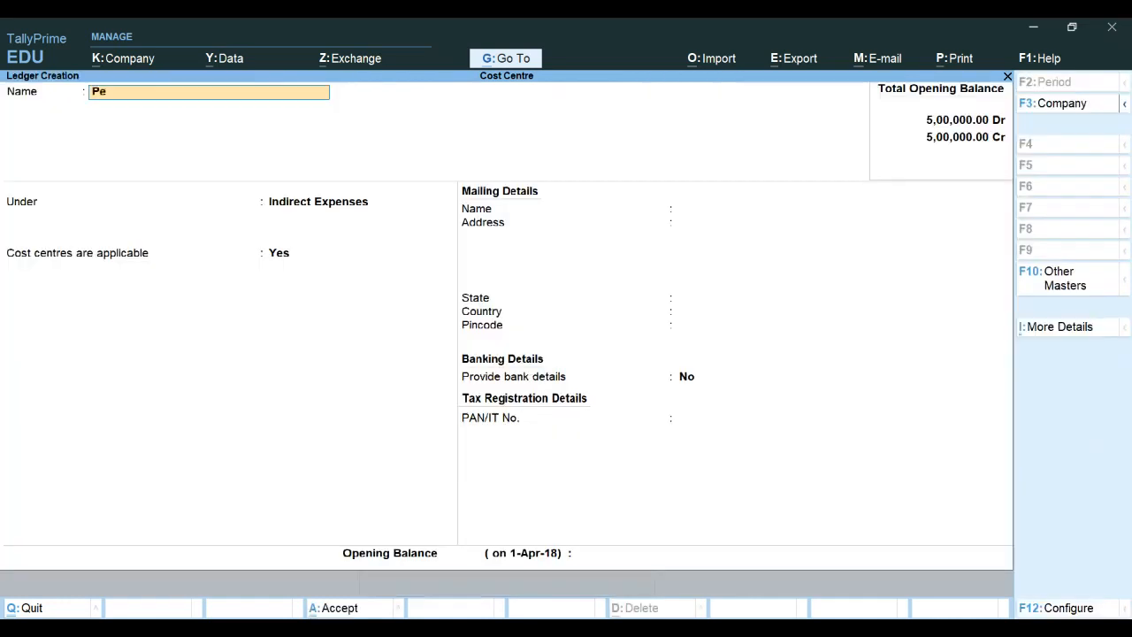
pyautogui.write('tty Cash')
pyautogui.press('Return')
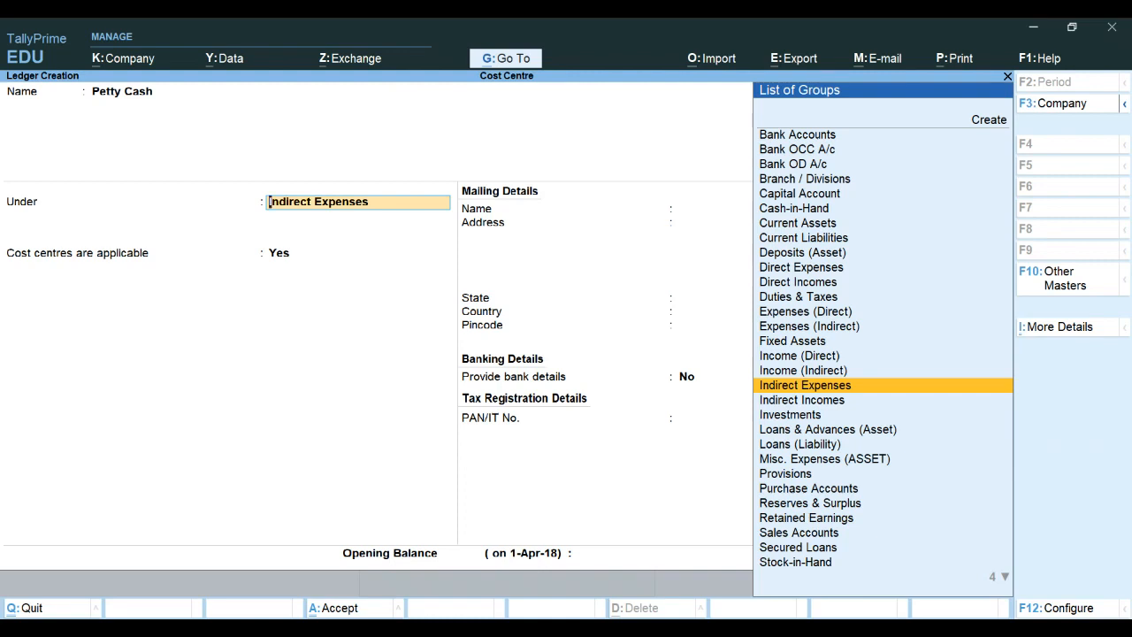
# Place the Petty Cash ledger under Cash-in-Hand with cost centres not applicable, and save it.
pyautogui.write('C')
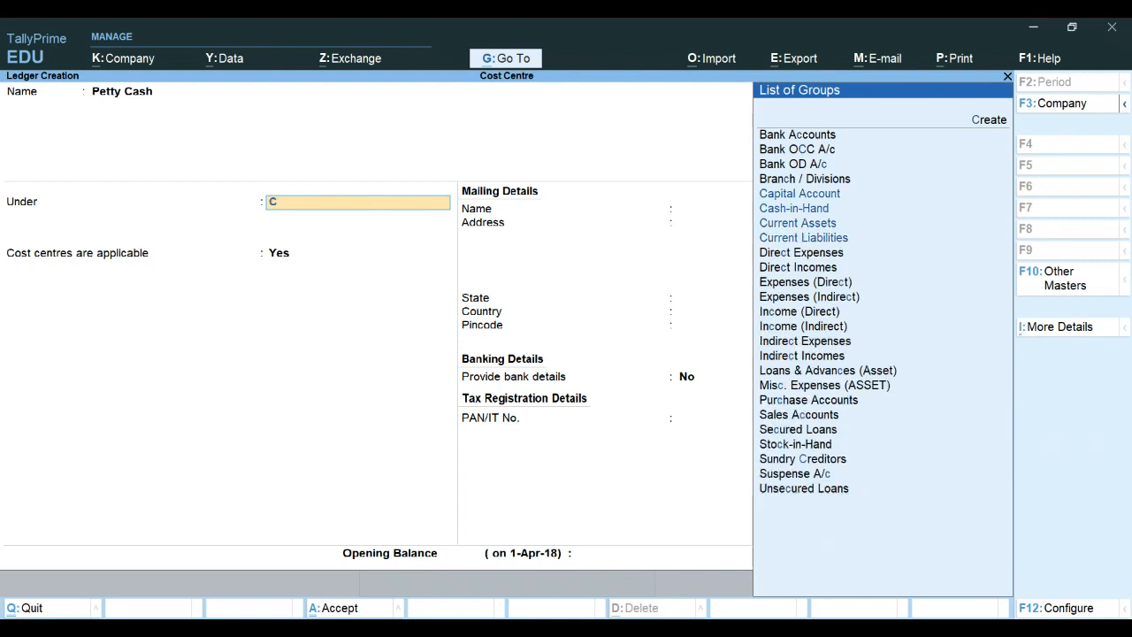
pyautogui.press('Down')
pyautogui.press('Down')
pyautogui.press('Down')
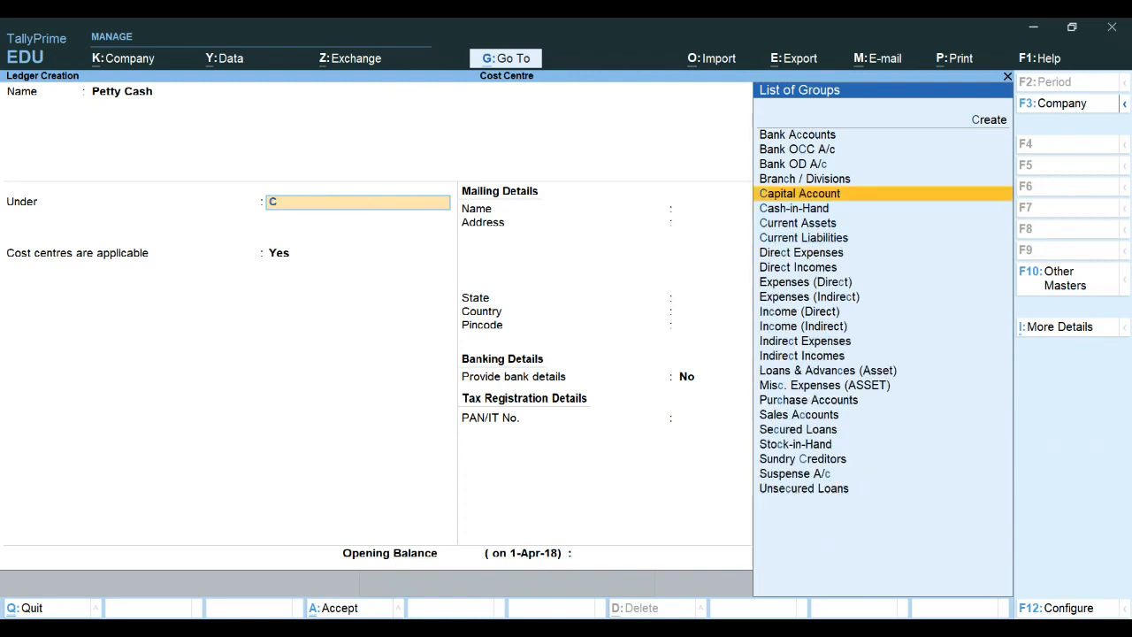
pyautogui.press('Up')
pyautogui.press('Return')
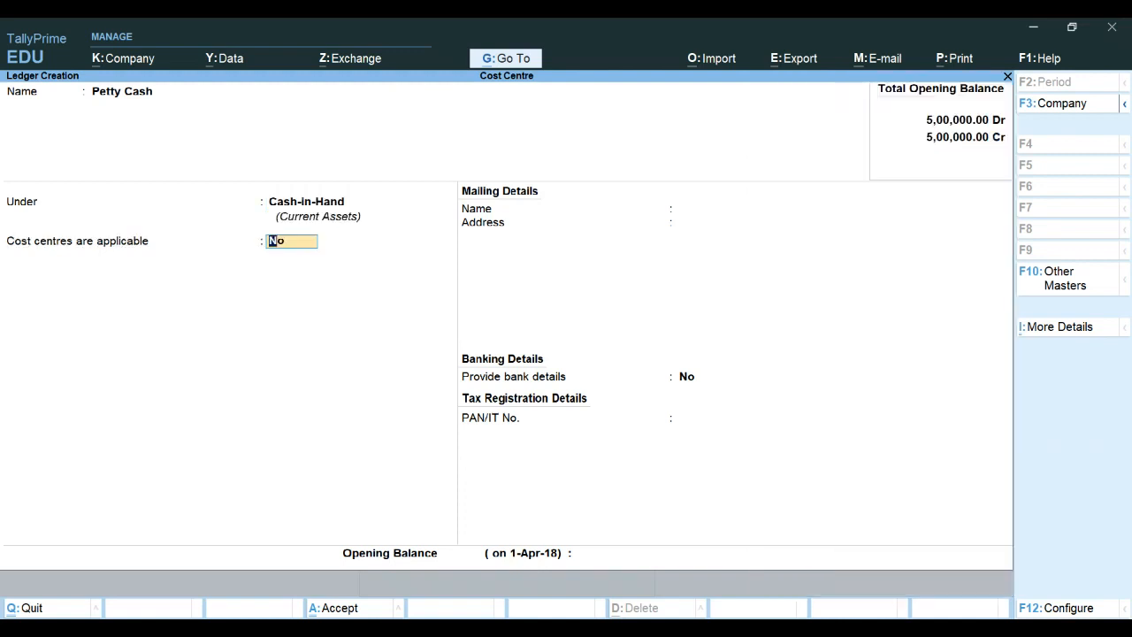
pyautogui.press('Return')
pyautogui.press('Return')
pyautogui.press('Return')
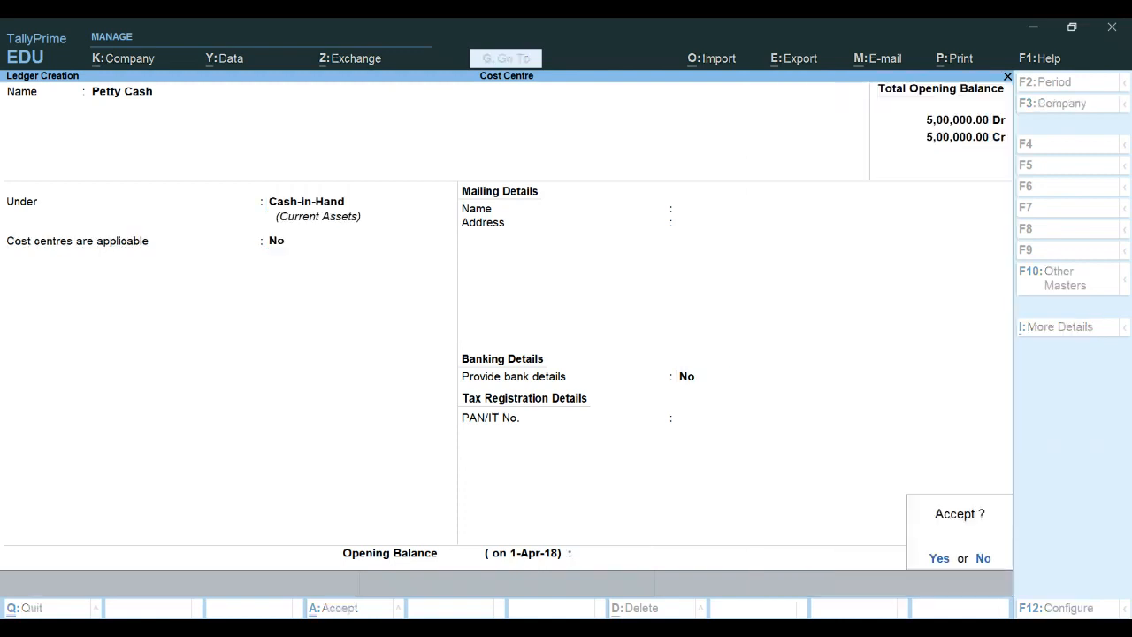
pyautogui.press('Return')
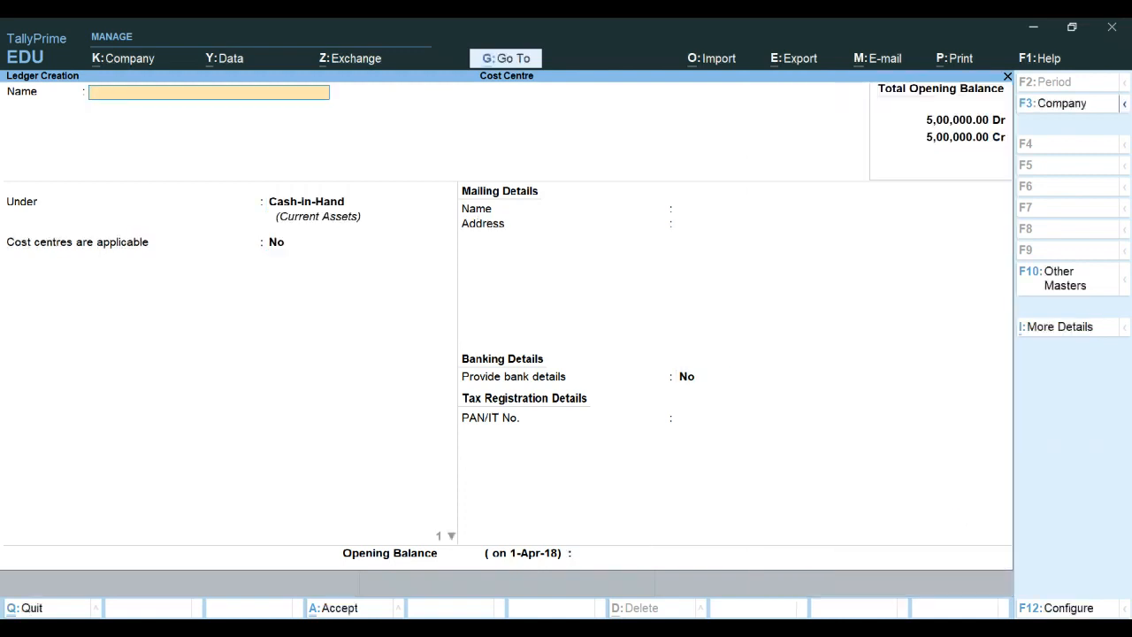
# Leave ledger creation and open a new Contra voucher in voucher entry.
pyautogui.press('Escape')
pyautogui.press('Return')
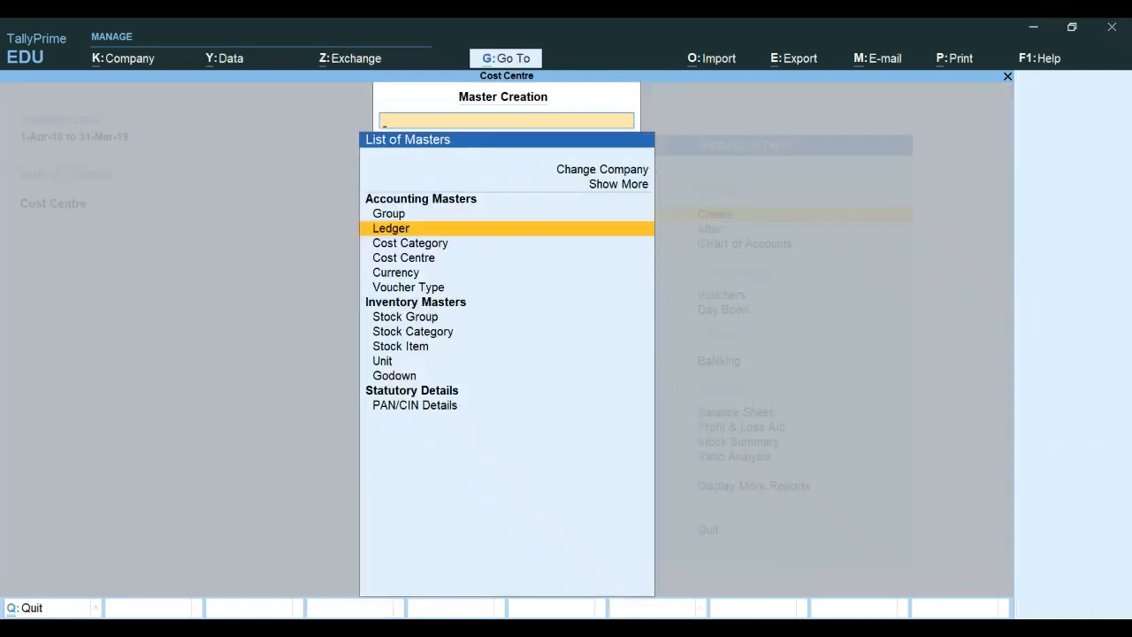
pyautogui.press('Escape')
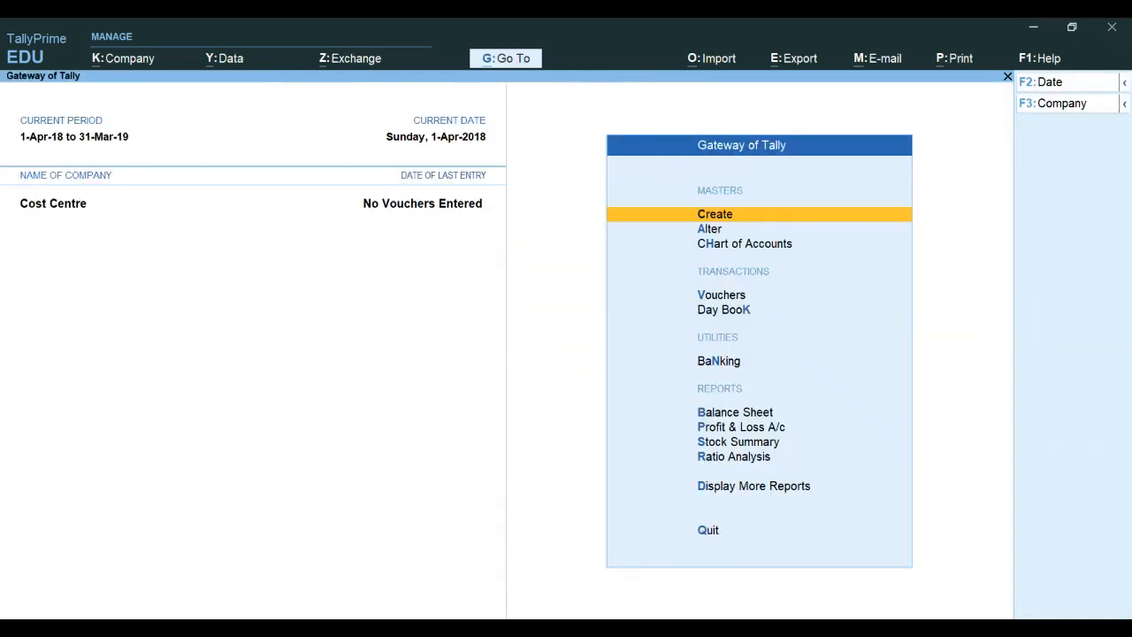
pyautogui.press('Down')
pyautogui.press('Down')
pyautogui.press('Down')
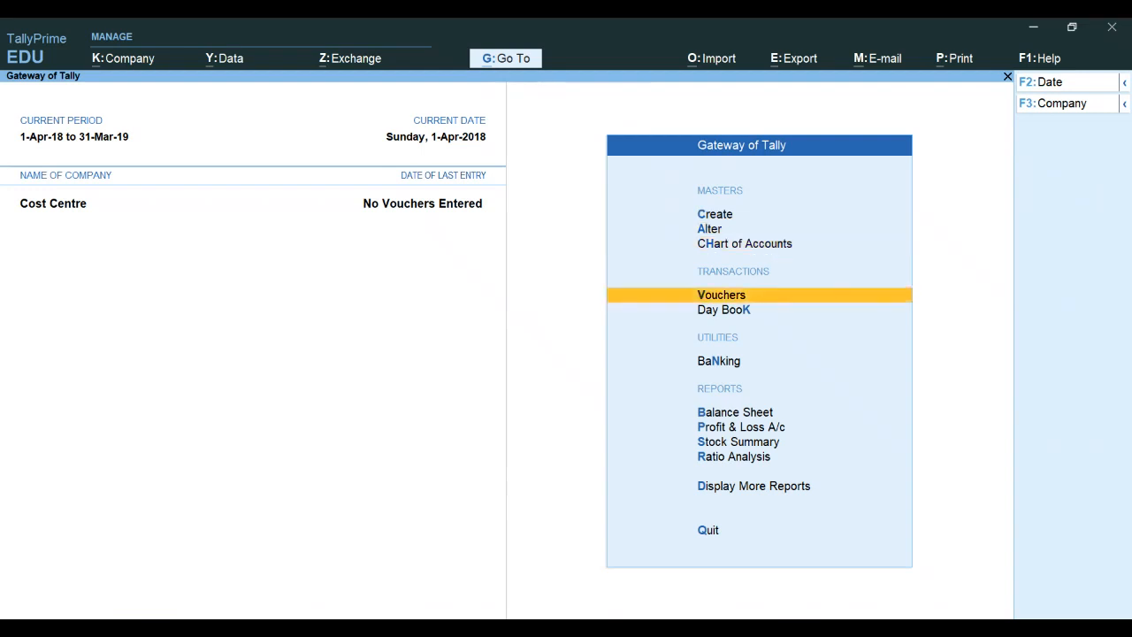
pyautogui.press('Return')
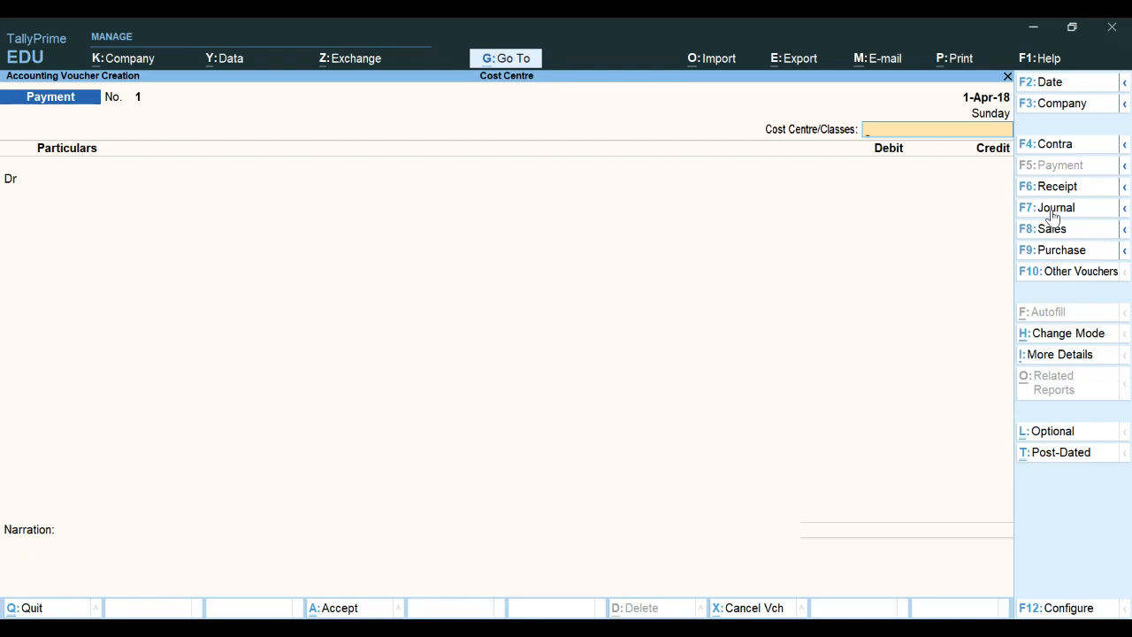
pyautogui.click(1052, 145)
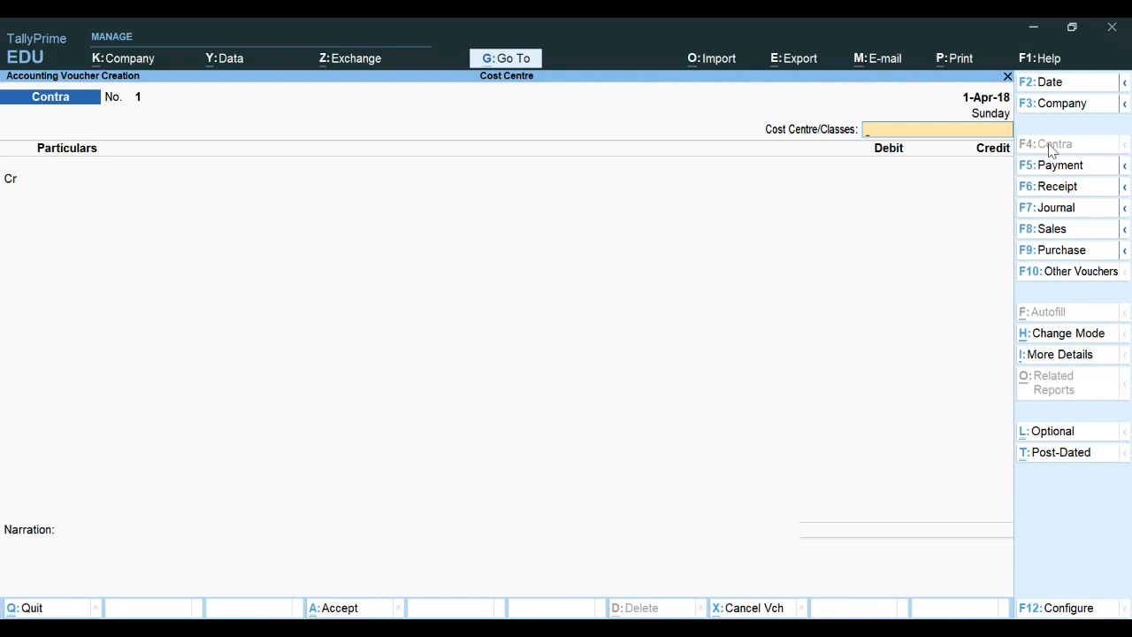
# Date the contra voucher 2-5-18 and credit the Cash ledger with 7,500.
pyautogui.press('F2')
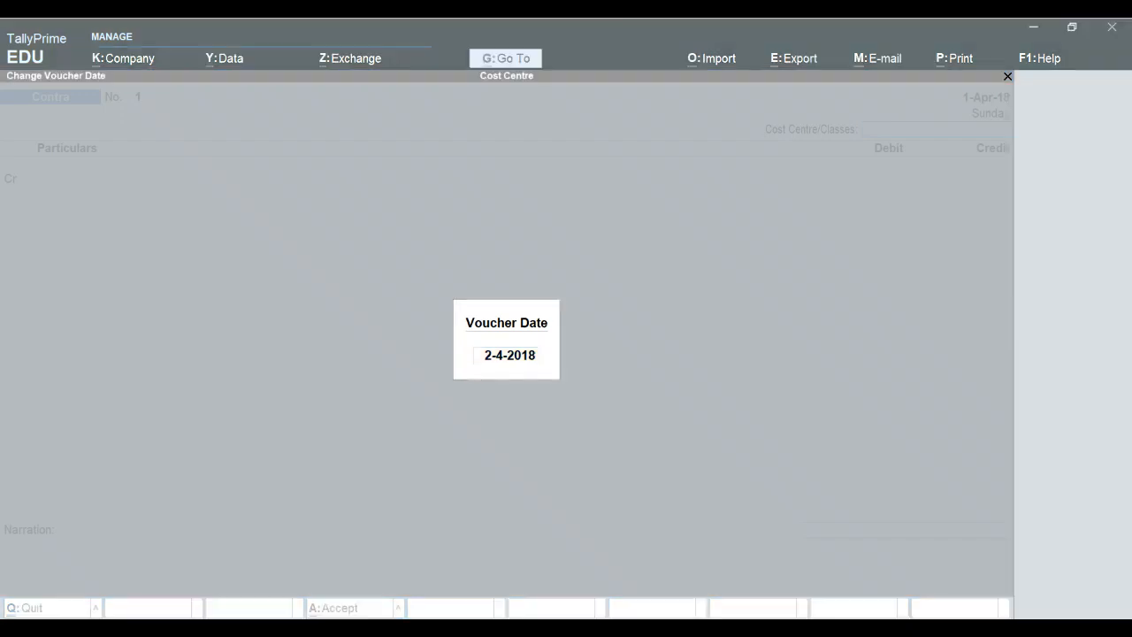
pyautogui.write('2')
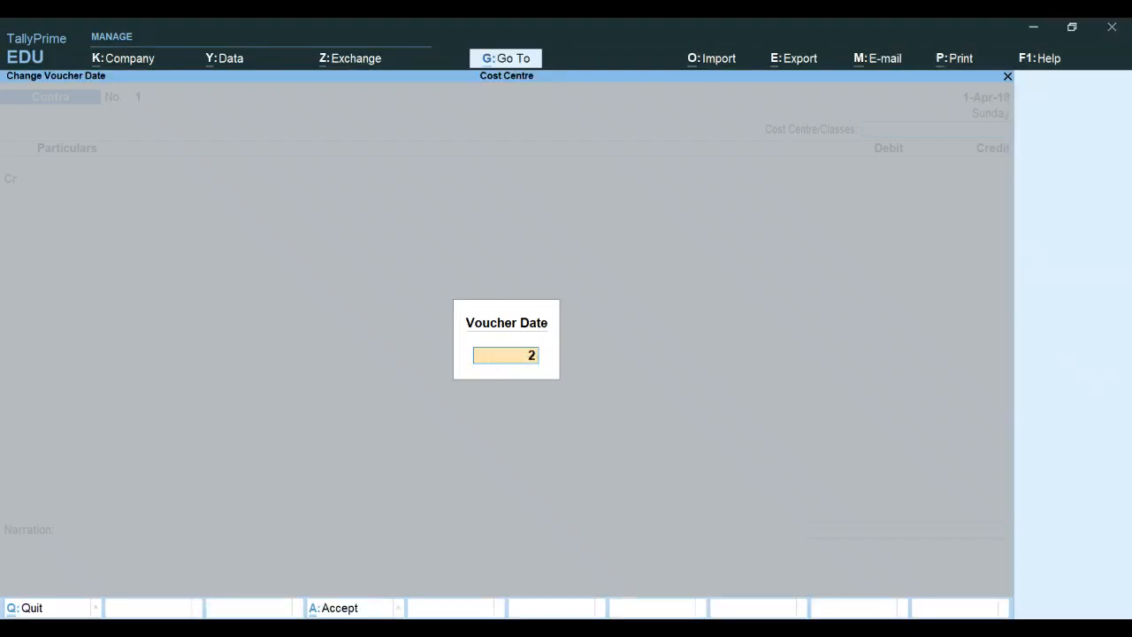
pyautogui.write('-5-18')
pyautogui.press('Return')
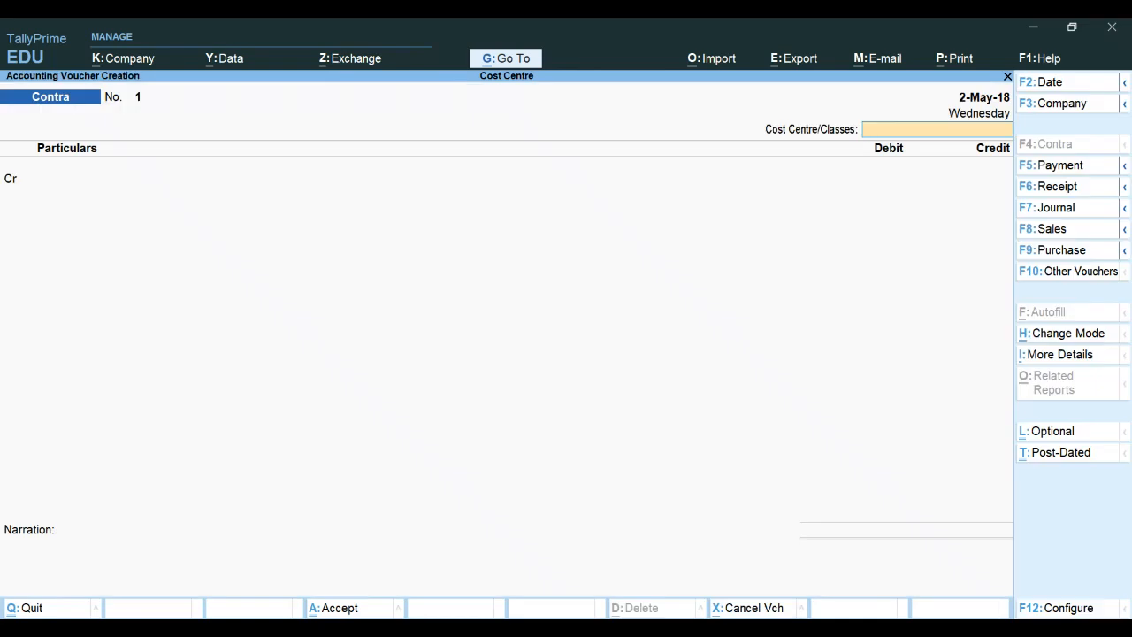
pyautogui.press('Return')
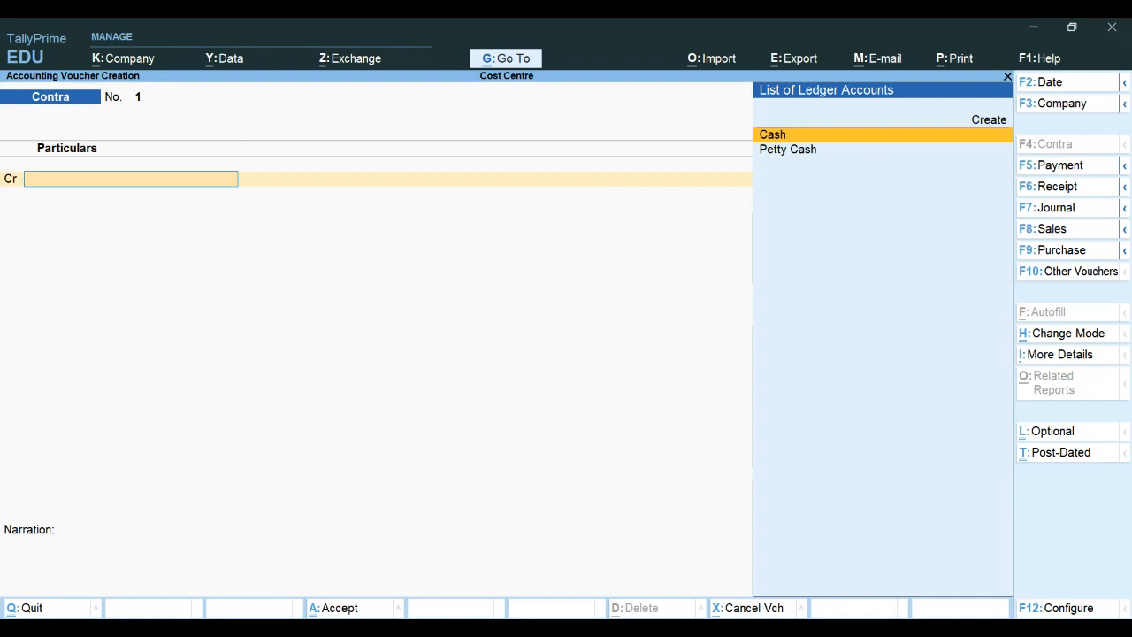
pyautogui.press('Return')
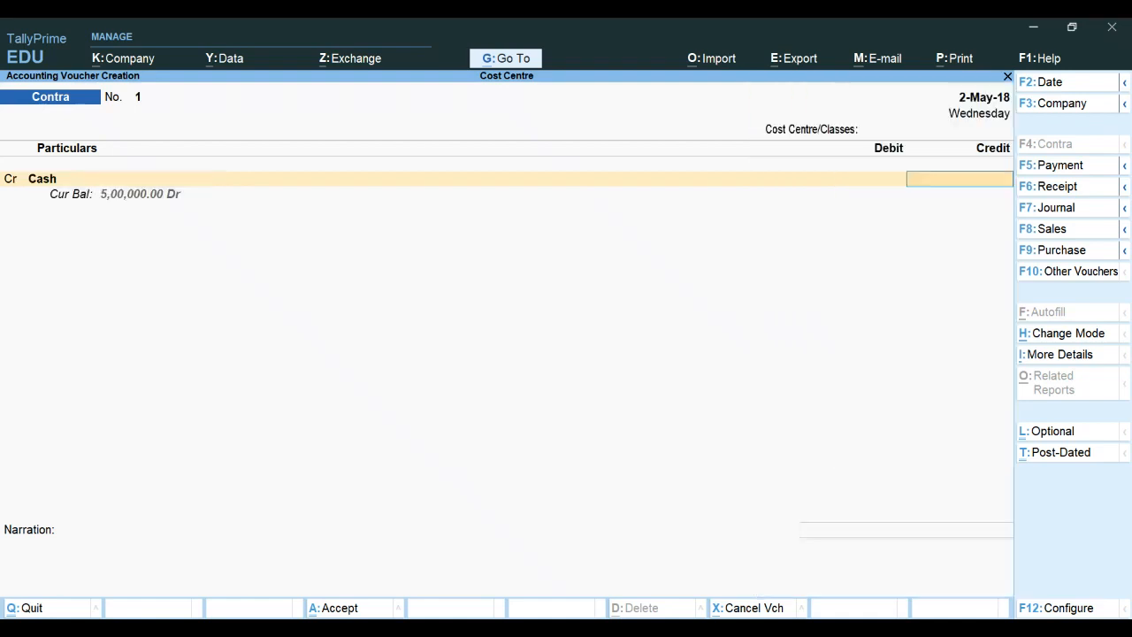
pyautogui.write('7,5')
pyautogui.write('00')
pyautogui.press('Return')
pyautogui.press('Return')
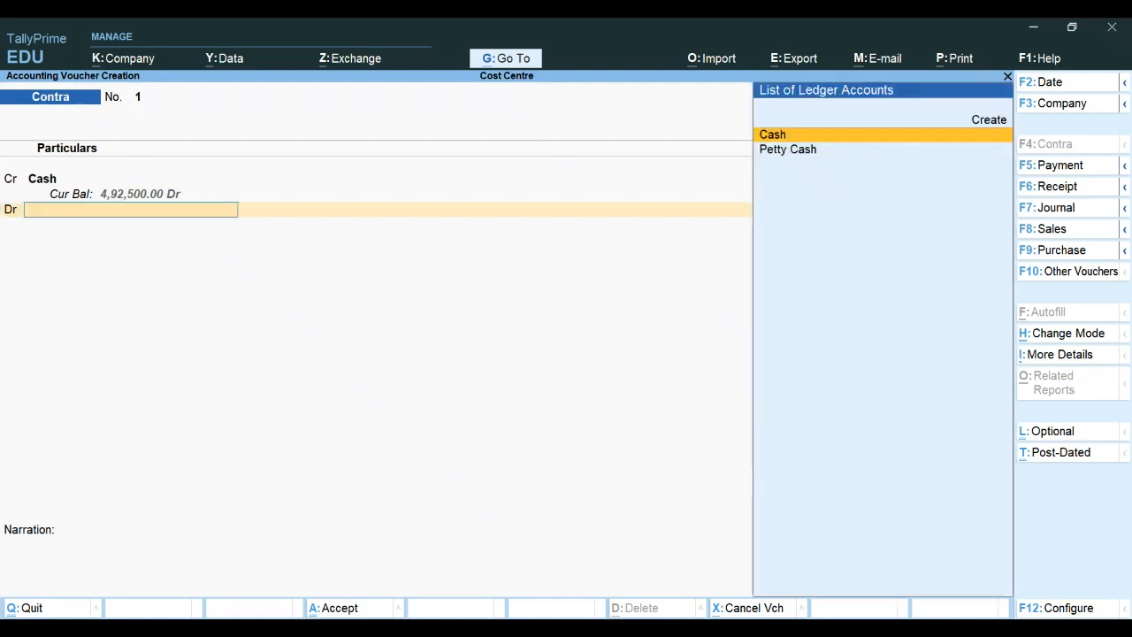
# Debit Petty Cash with 7,500, save the contra voucher without a narration, and leave voucher entry.
pyautogui.press('Down')
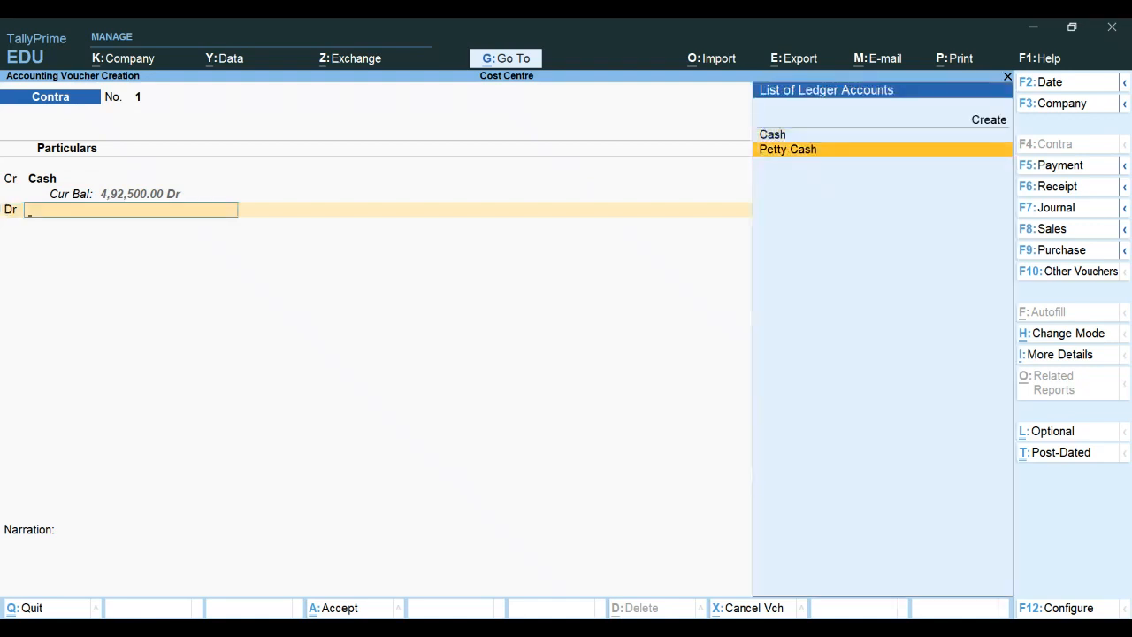
pyautogui.press('Return')
pyautogui.press('Return')
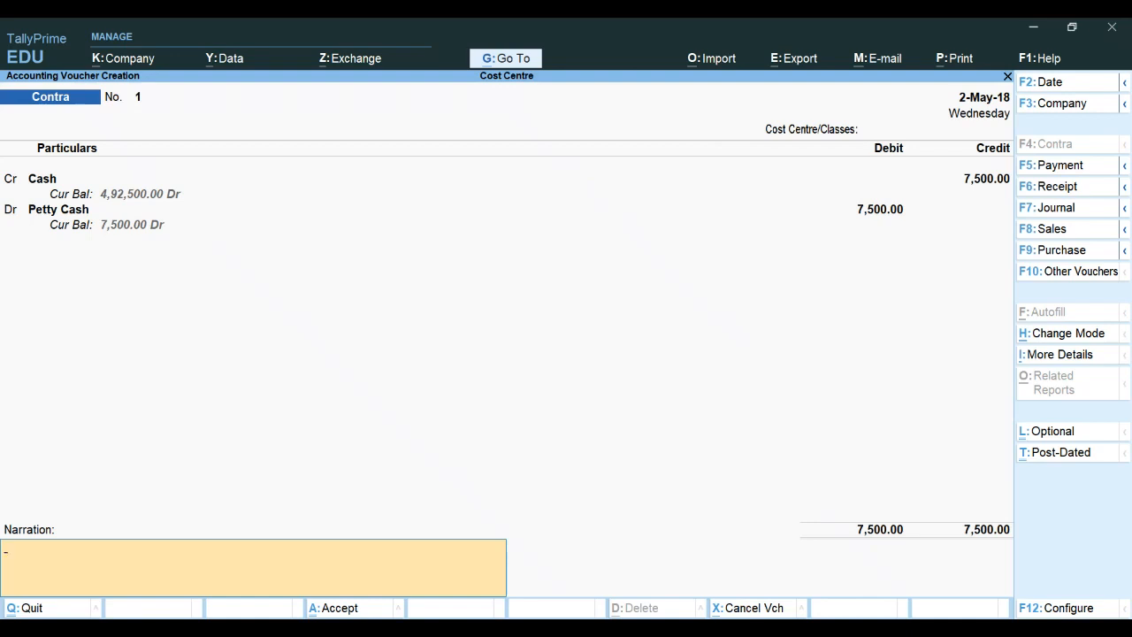
pyautogui.press('Return')
pyautogui.press('y')
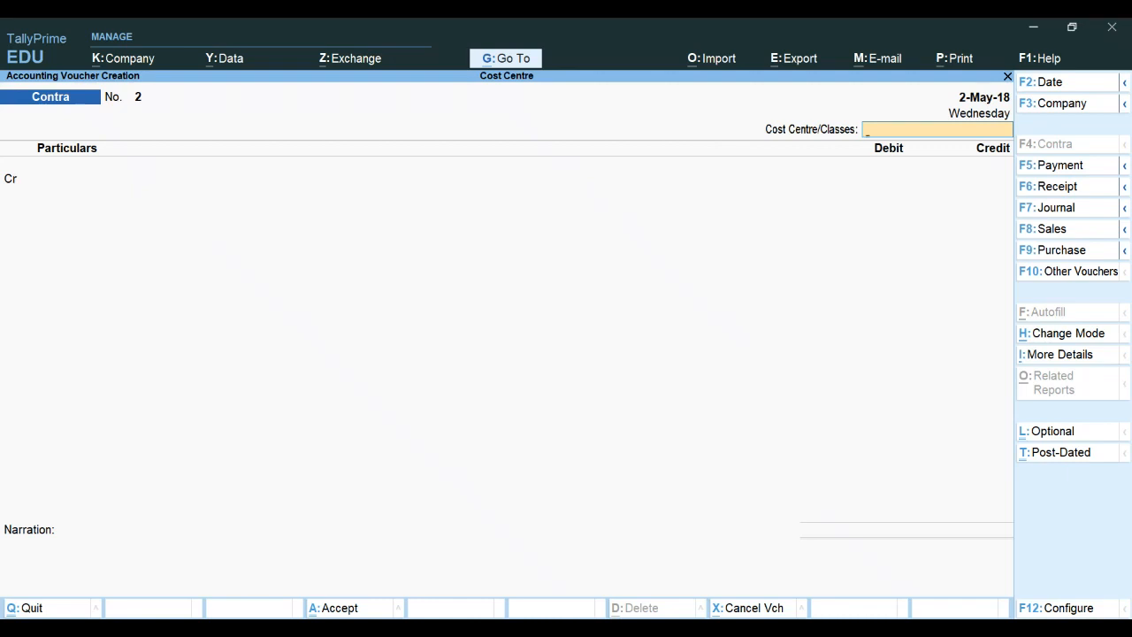
pyautogui.press('Escape')
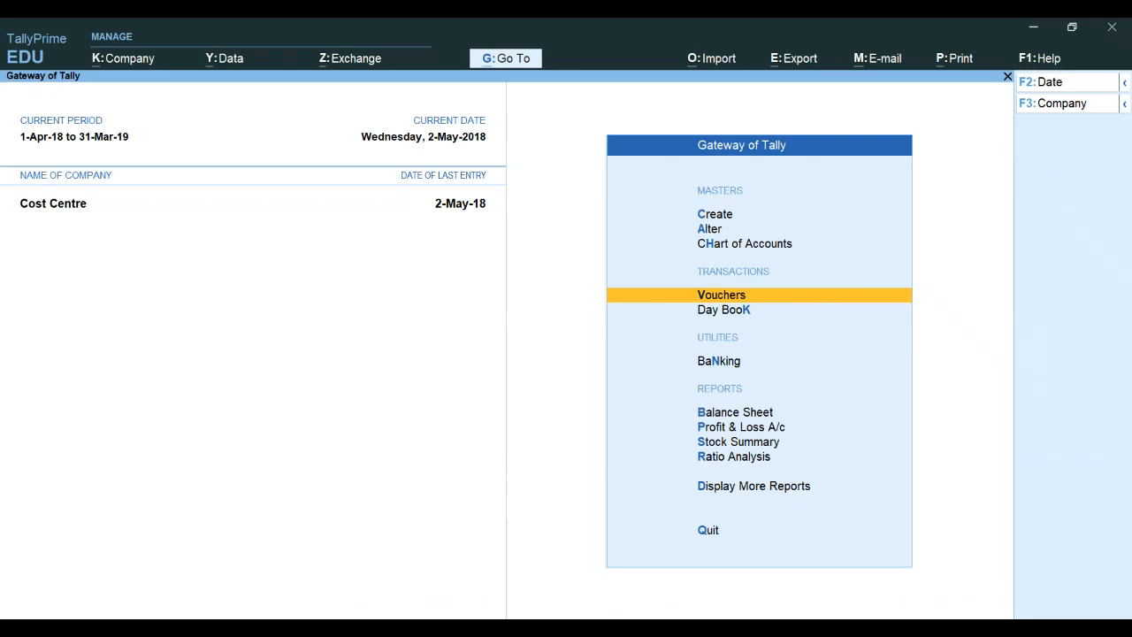
# Reopen voucher entry, set the date to 1-6-18 and switch to a Payment voucher.
pyautogui.press('Return')
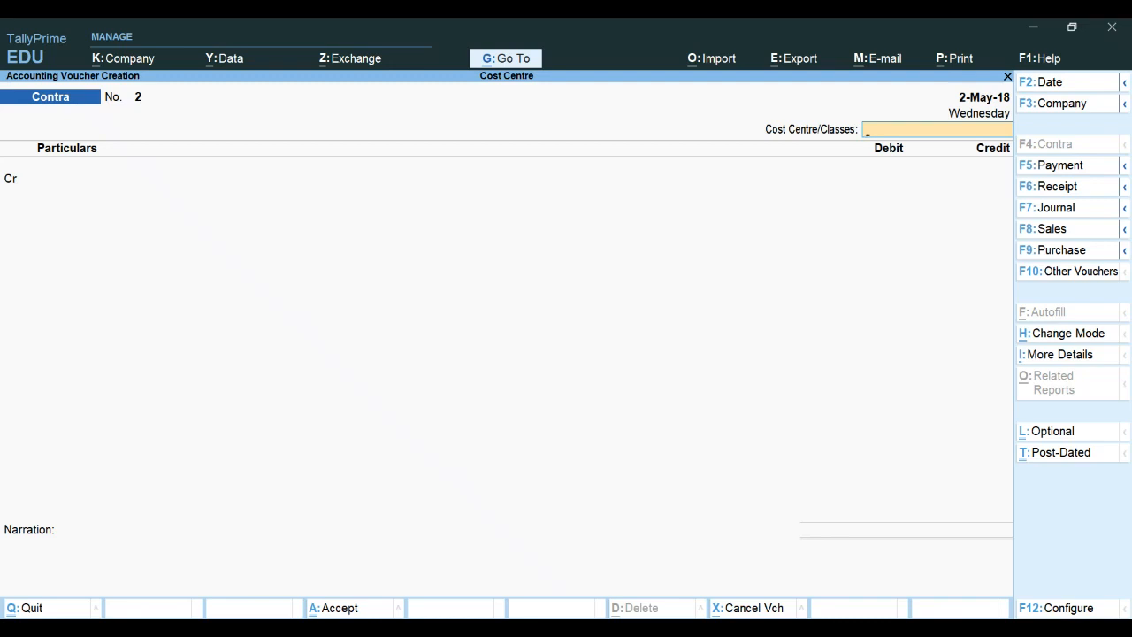
pyautogui.press('F2')
pyautogui.write('1-6-18')
pyautogui.press('Return')
pyautogui.press('F5')
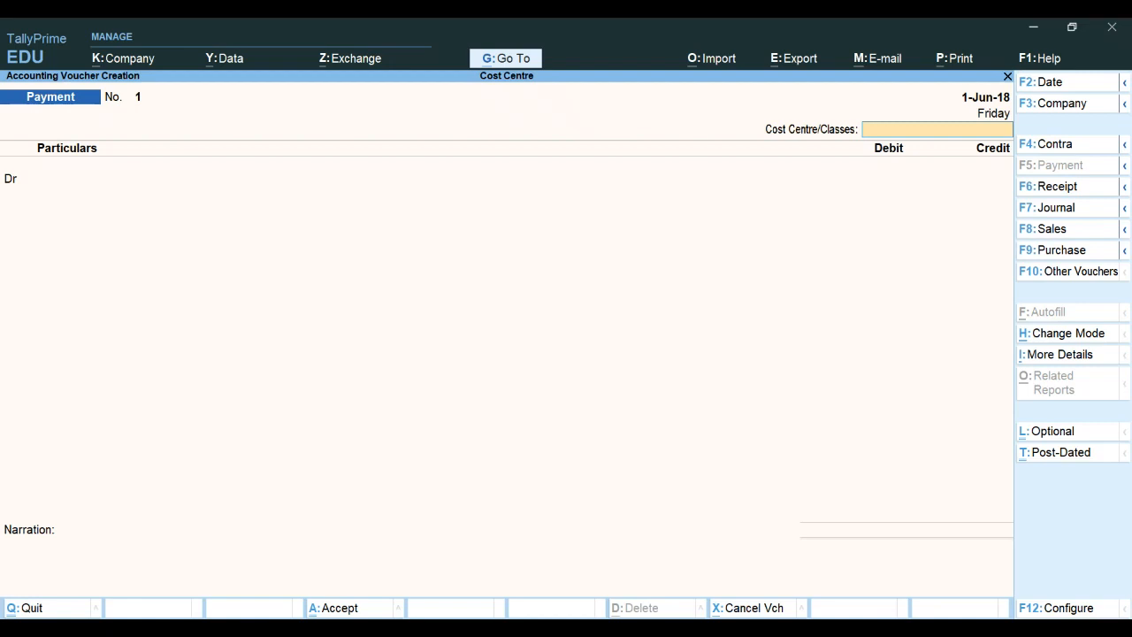
# Leave the payment voucher's cost centre class not applicable and debit General Expenses with 3080.
pyautogui.press('Return')
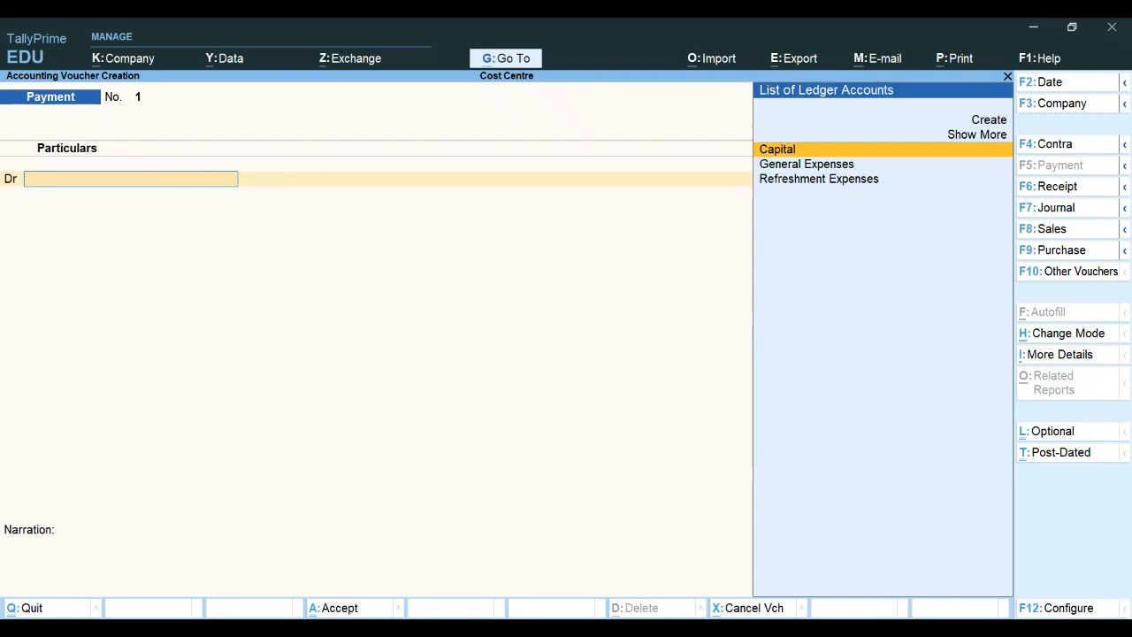
pyautogui.press('Down')
pyautogui.press('Return')
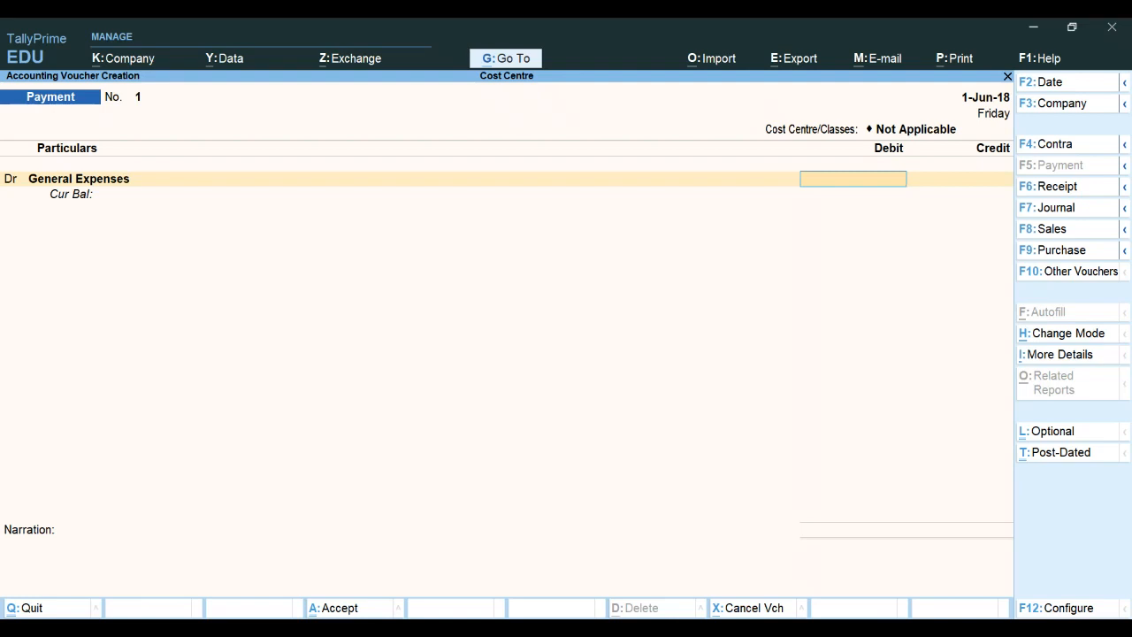
pyautogui.write('3080')
pyautogui.press('Return')
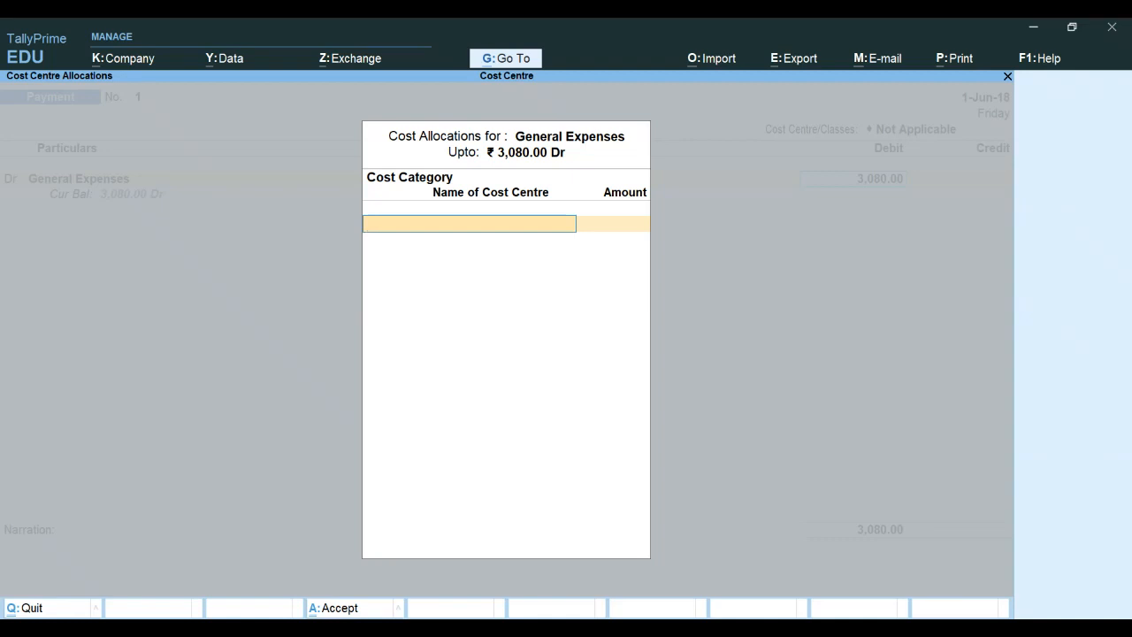
# Choose Petty Cash Expenses as the cost category for the General Expenses allocation.
pyautogui.press('space')
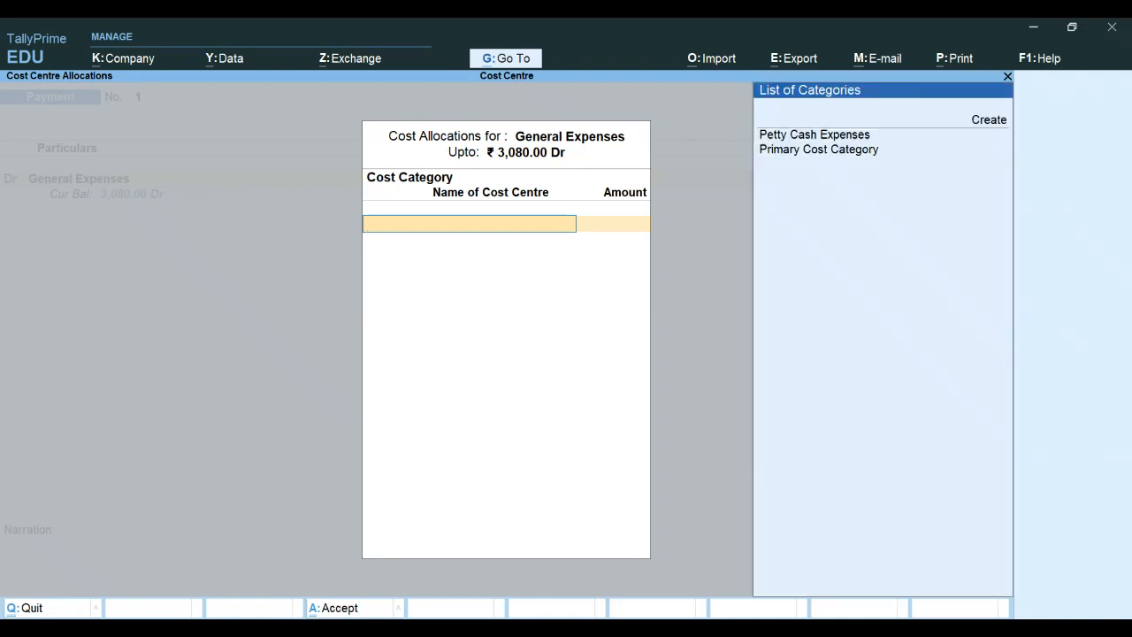
pyautogui.press('Down')
pyautogui.press('Down')
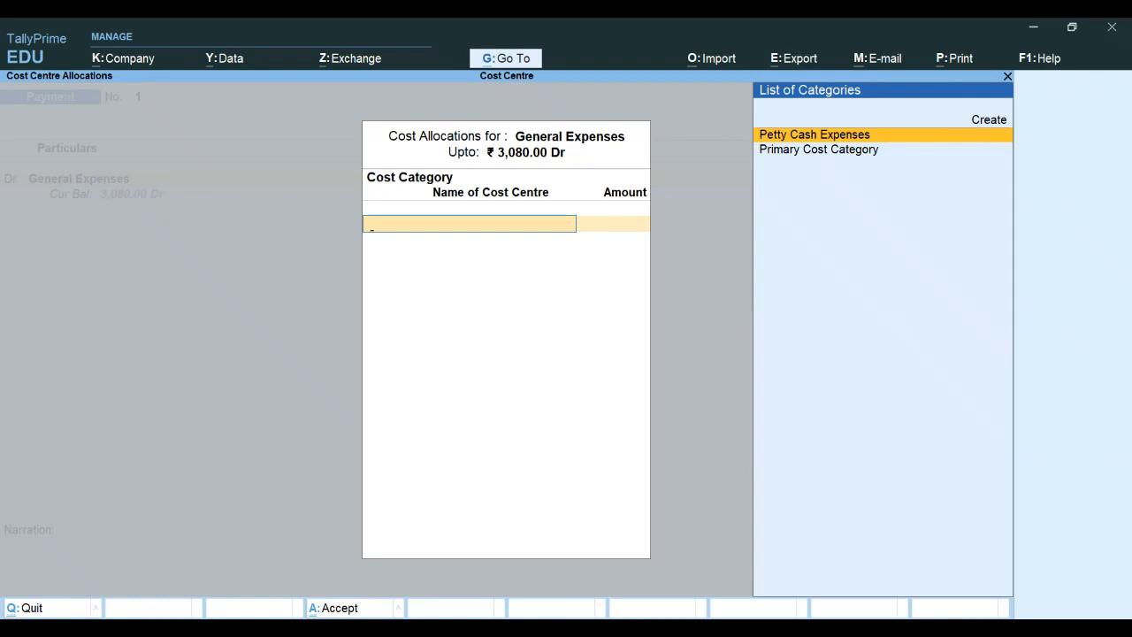
pyautogui.press('Return')
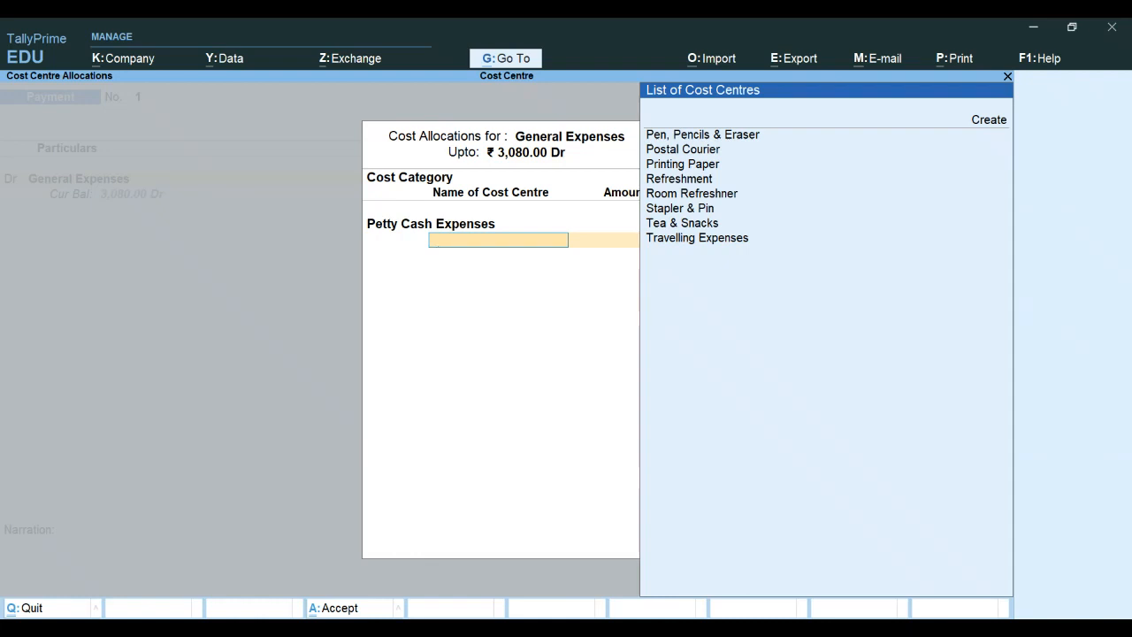
# Allocate 750 of General Expenses to the Printing Paper cost centre.
pyautogui.press('Up')
pyautogui.press('Up')
pyautogui.press('Up')
pyautogui.press('Up')
pyautogui.press('Up')
pyautogui.press('Up')
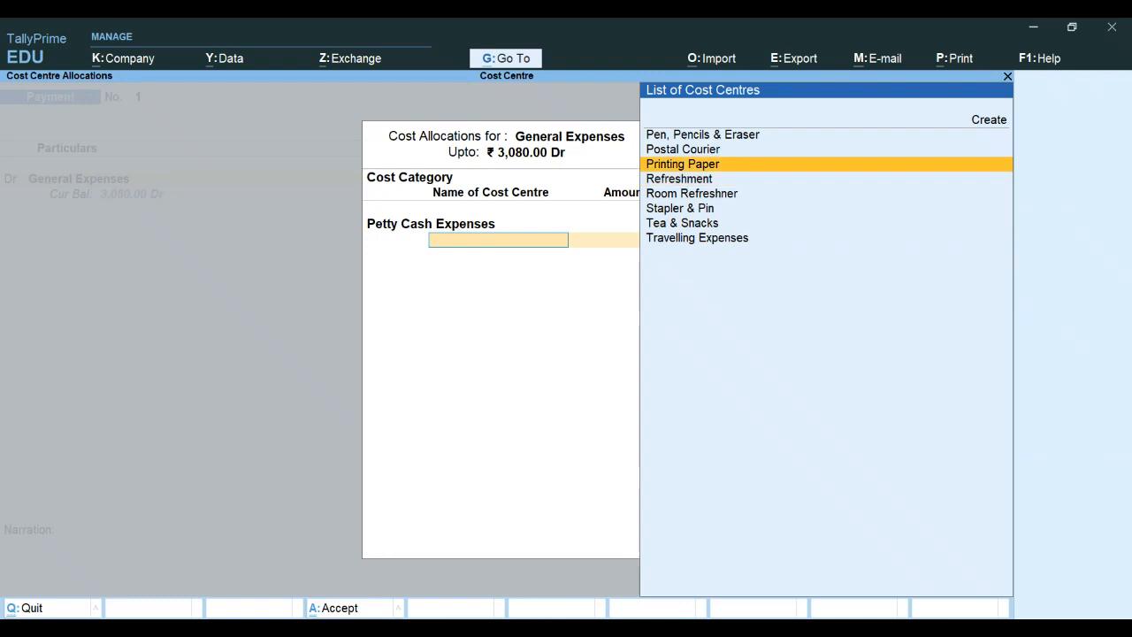
pyautogui.press('Return')
pyautogui.write('750')
pyautogui.press('Return')
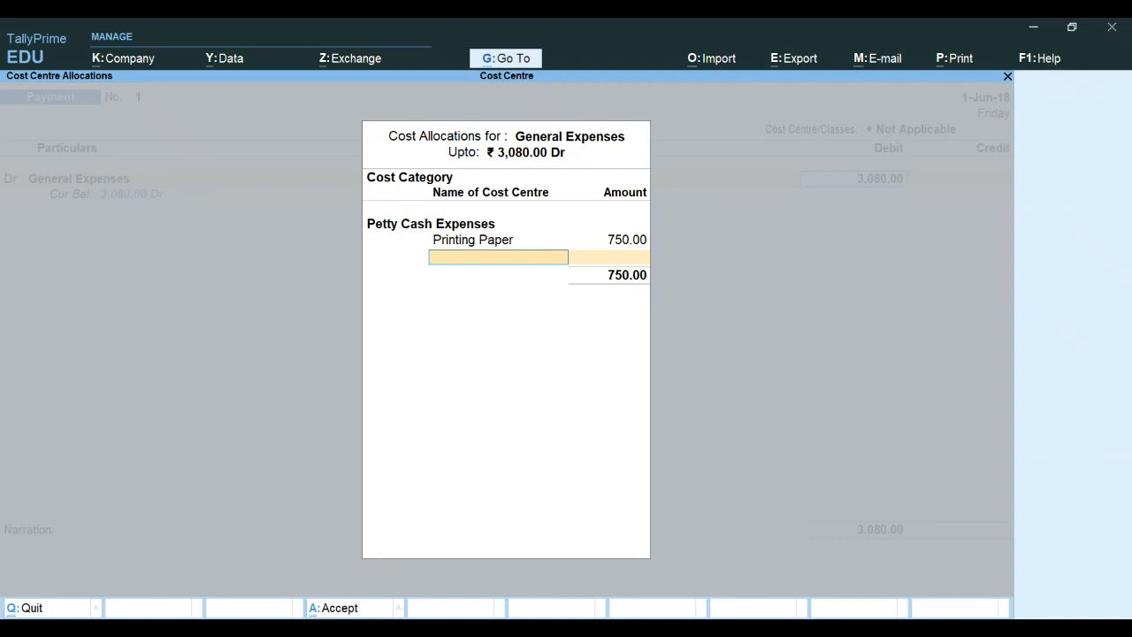
# Allocate 1050 of General Expenses to the Postal Courier cost centre.
pyautogui.write('P')
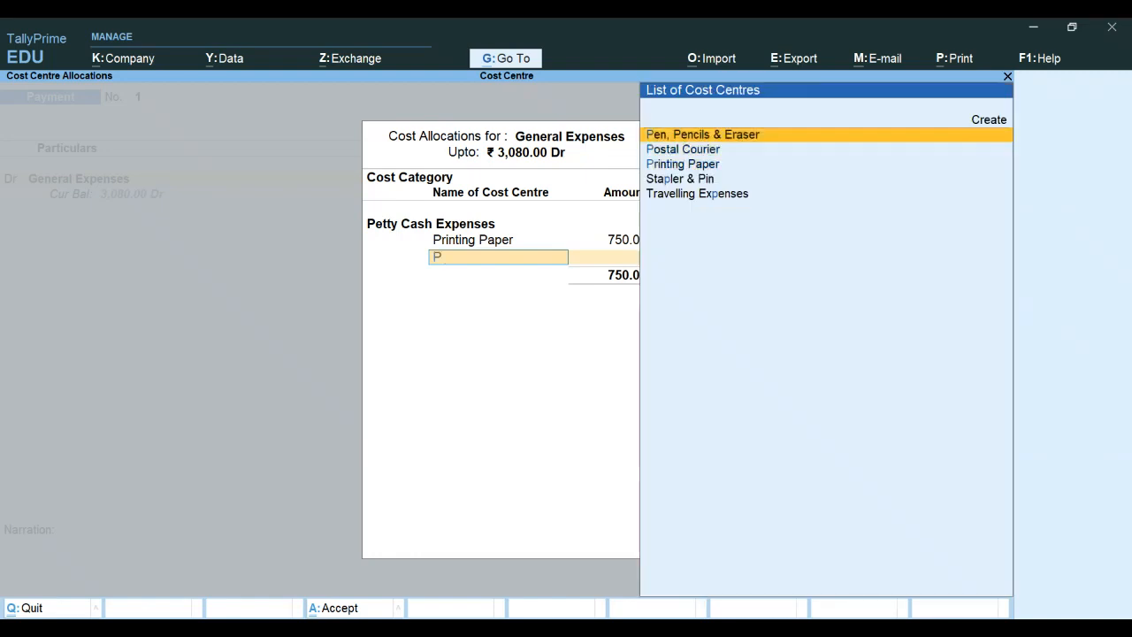
pyautogui.press('Down')
pyautogui.press('Return')
pyautogui.write('1050')
pyautogui.press('Return')
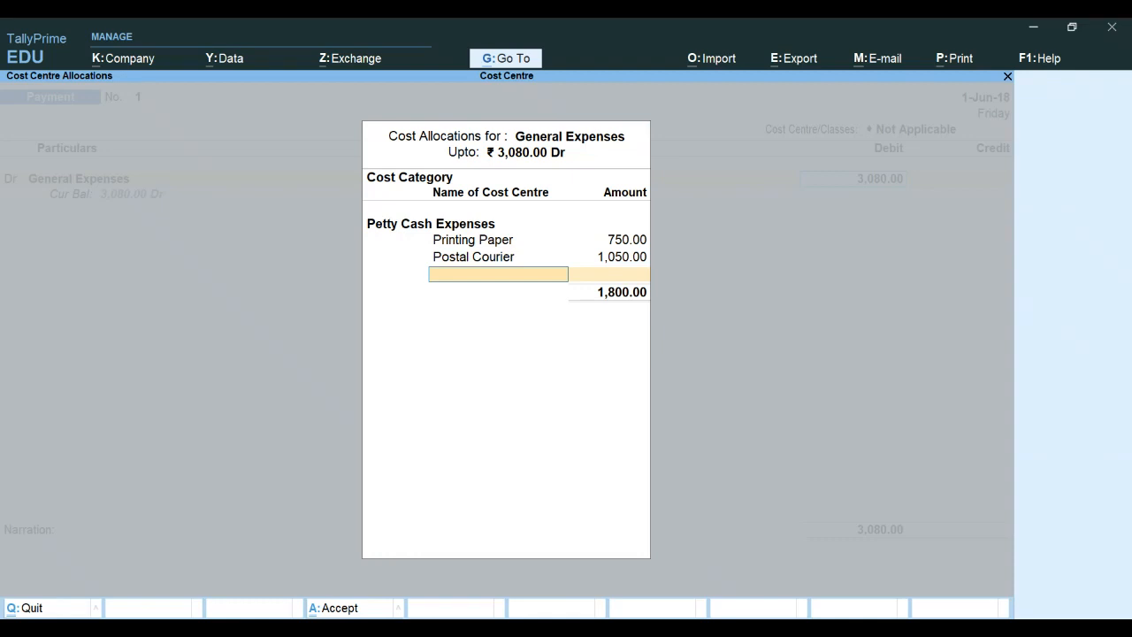
# Allocate 250 of General Expenses to the Pen, Pencils & Eraser cost centre.
pyautogui.write('P')
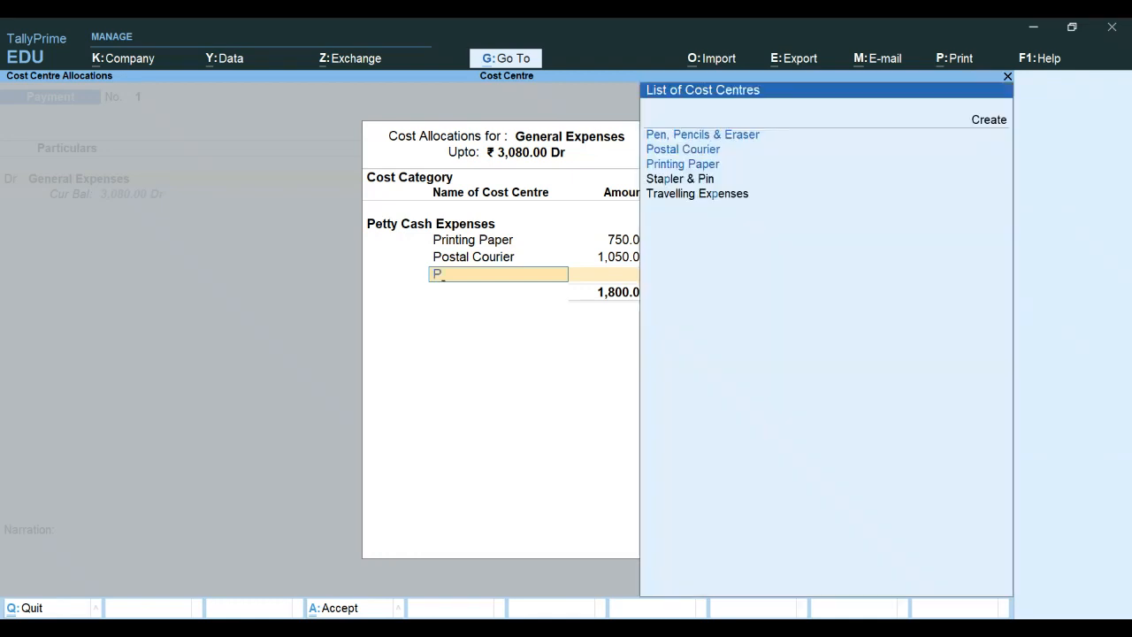
pyautogui.press('Return')
pyautogui.write('250')
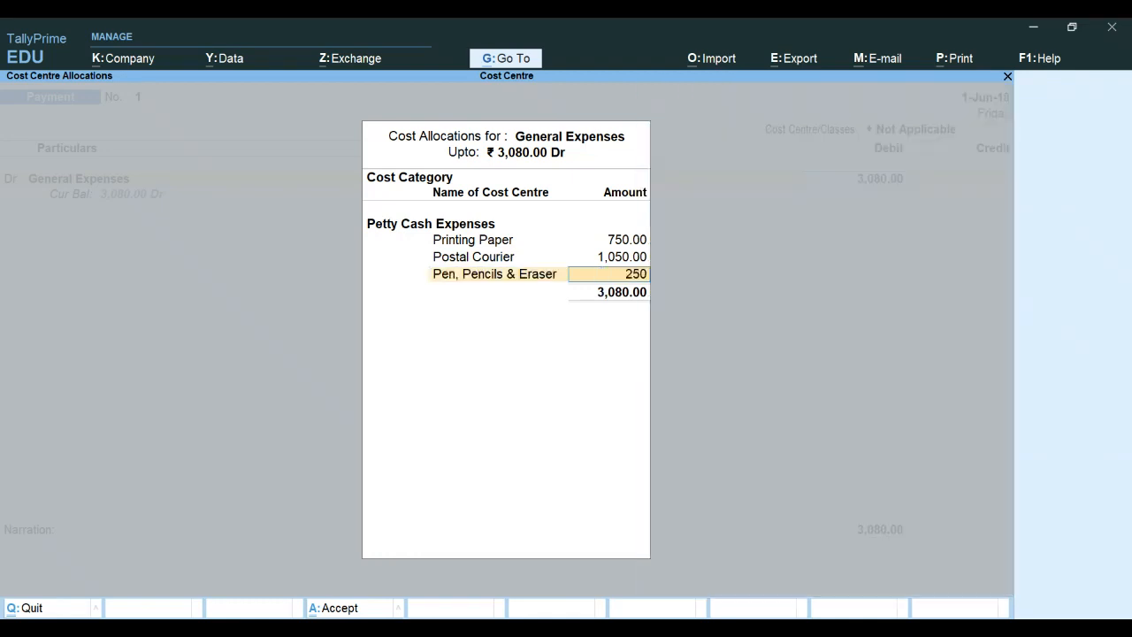
pyautogui.press('Return')
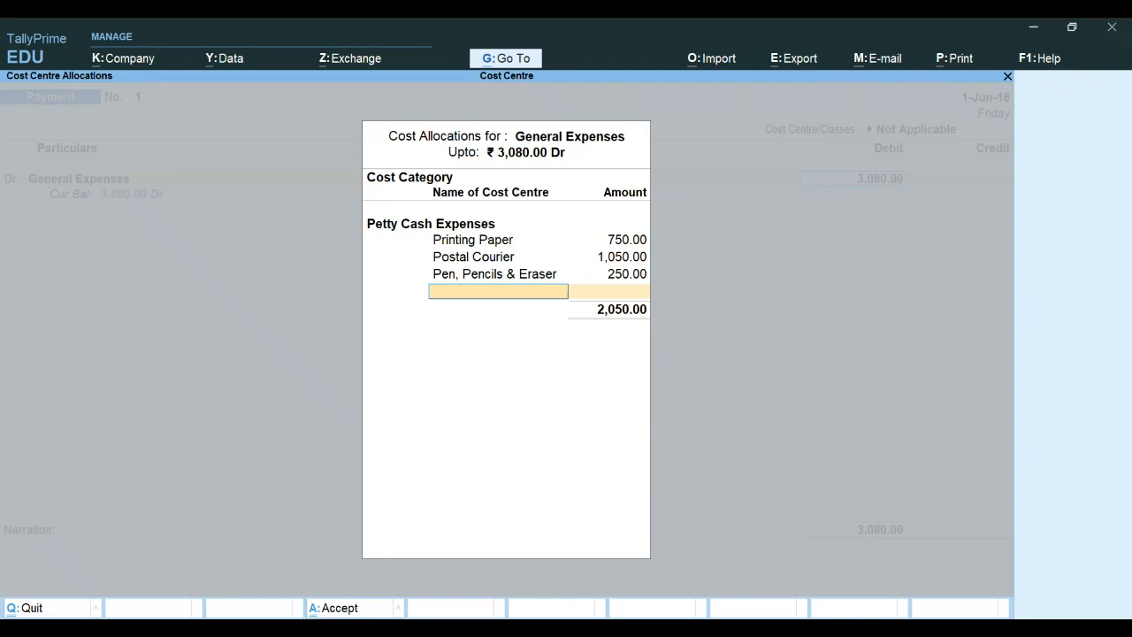
# Allocate 780 of General Expenses to the Travelling Expenses cost centre.
pyautogui.write('T')
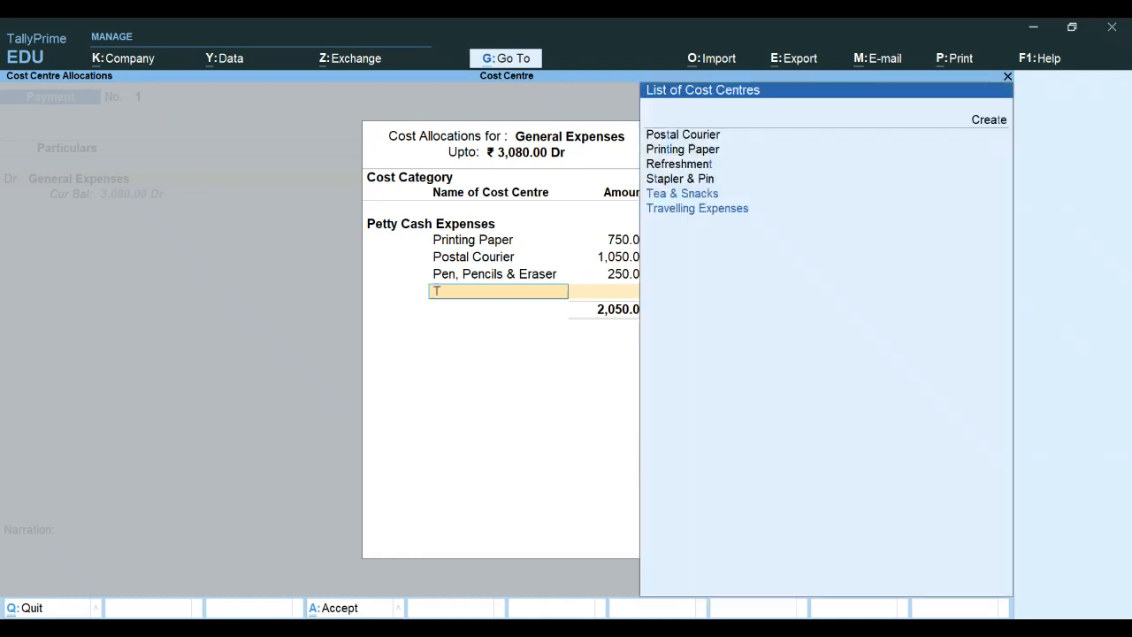
pyautogui.press('Down')
pyautogui.press('Return')
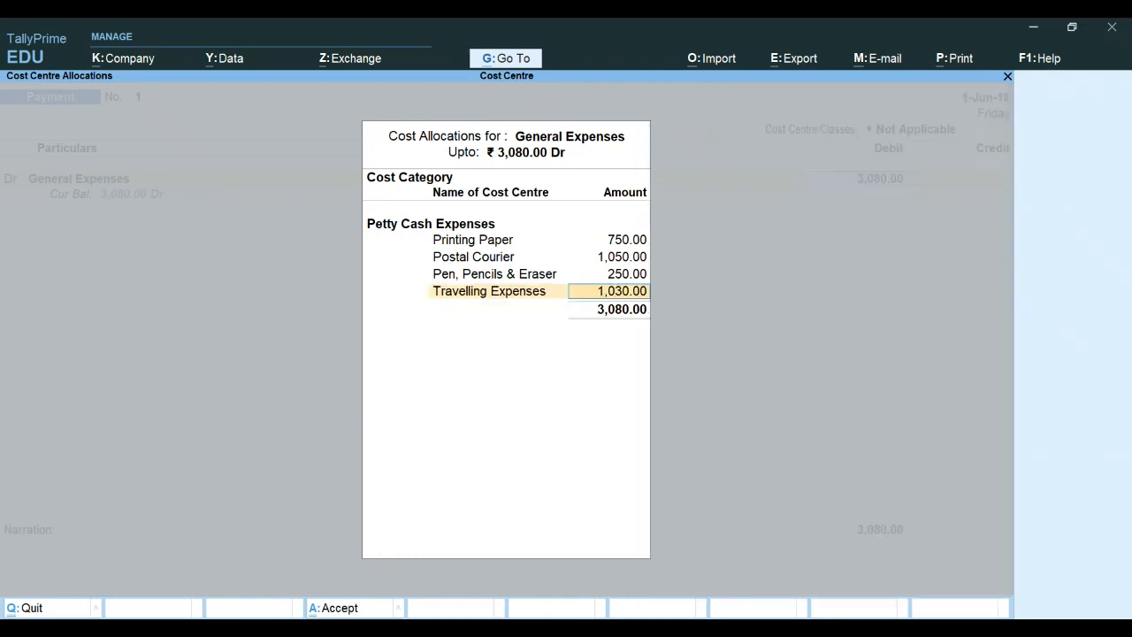
pyautogui.write('780')
pyautogui.press('Return')
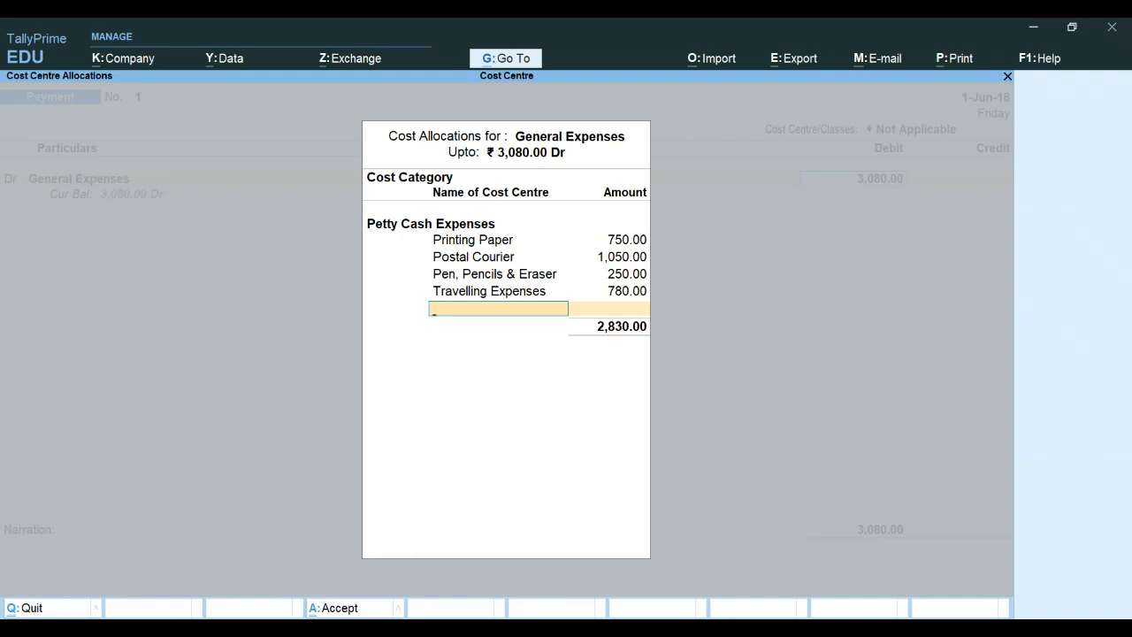
# Allocate the remaining 250 of General Expenses to the Stapler & Pin cost centre and finish the allocation.
pyautogui.write('S')
pyautogui.press('Return')
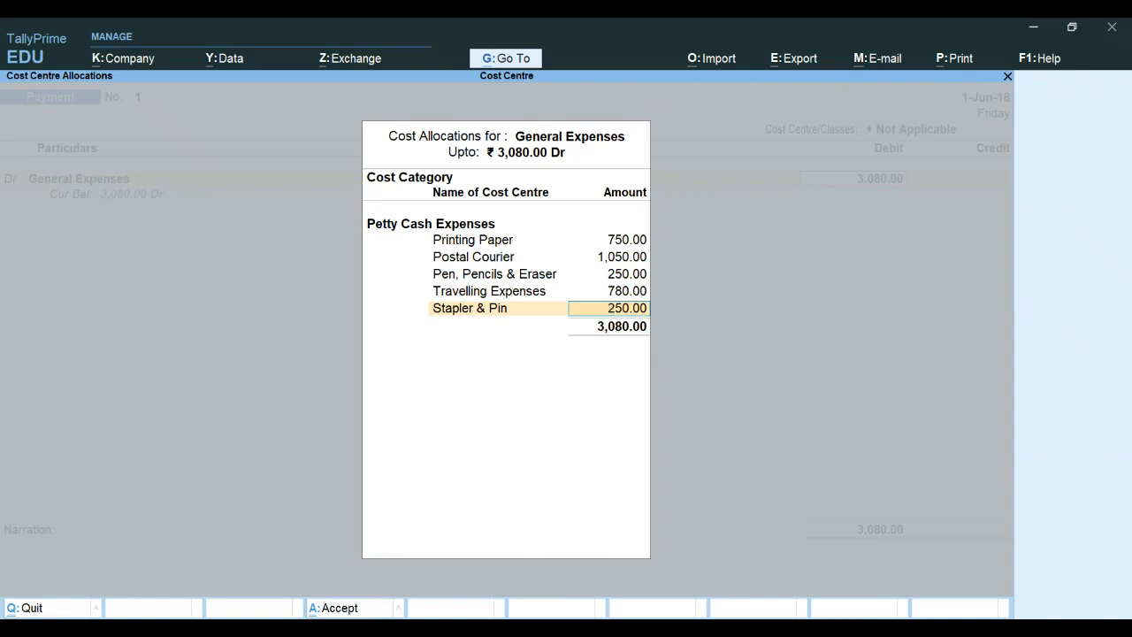
pyautogui.press('Return')
pyautogui.press('Return')
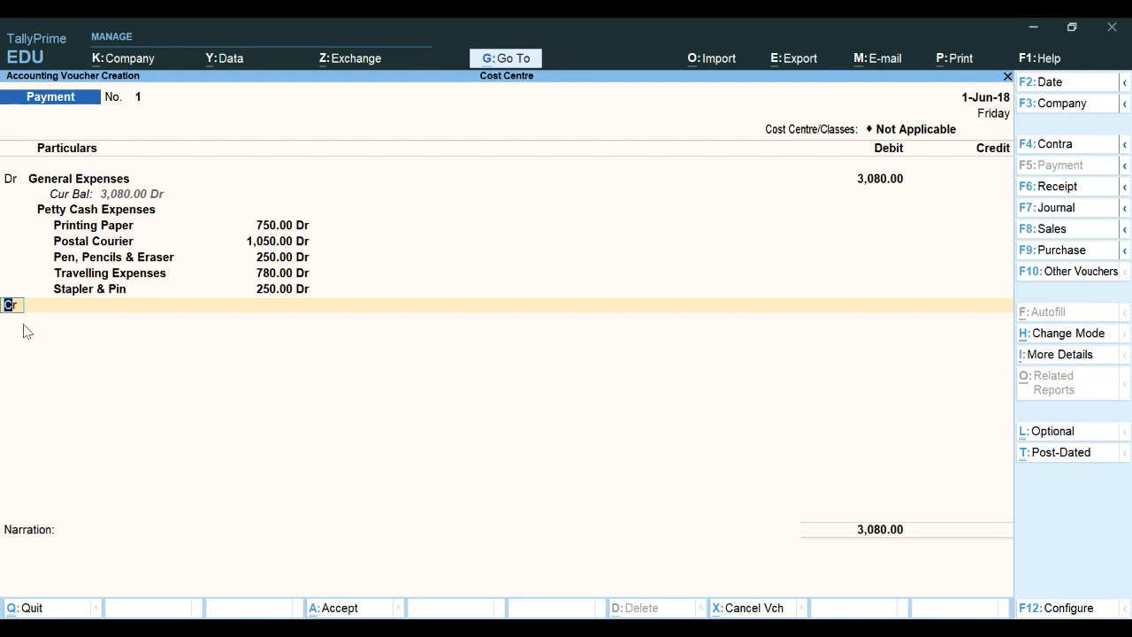
# Add a second debit line to the payment voucher for Refreshment Expenses with an amount of 3680.
pyautogui.write('d')
pyautogui.press('Return')
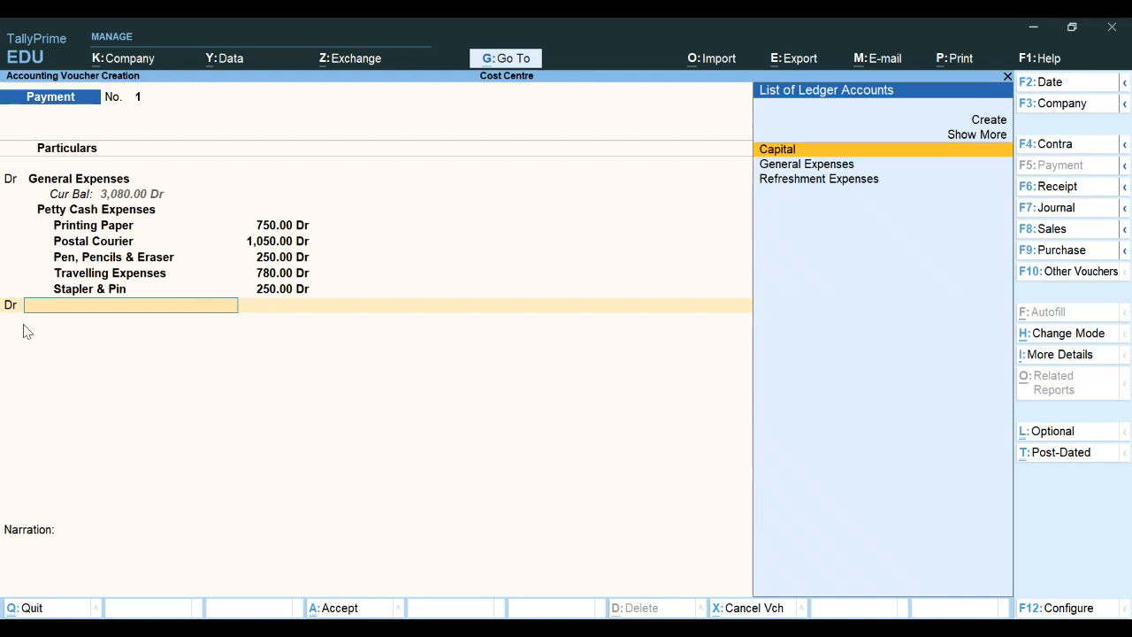
pyautogui.press('Down')
pyautogui.press('Down')
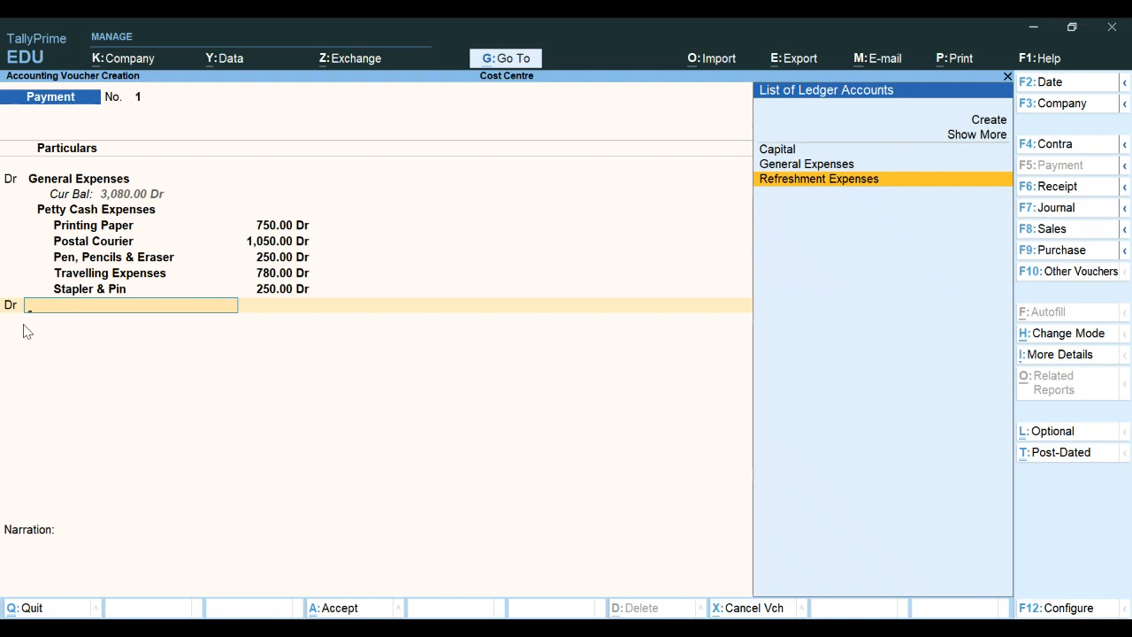
pyautogui.press('Return')
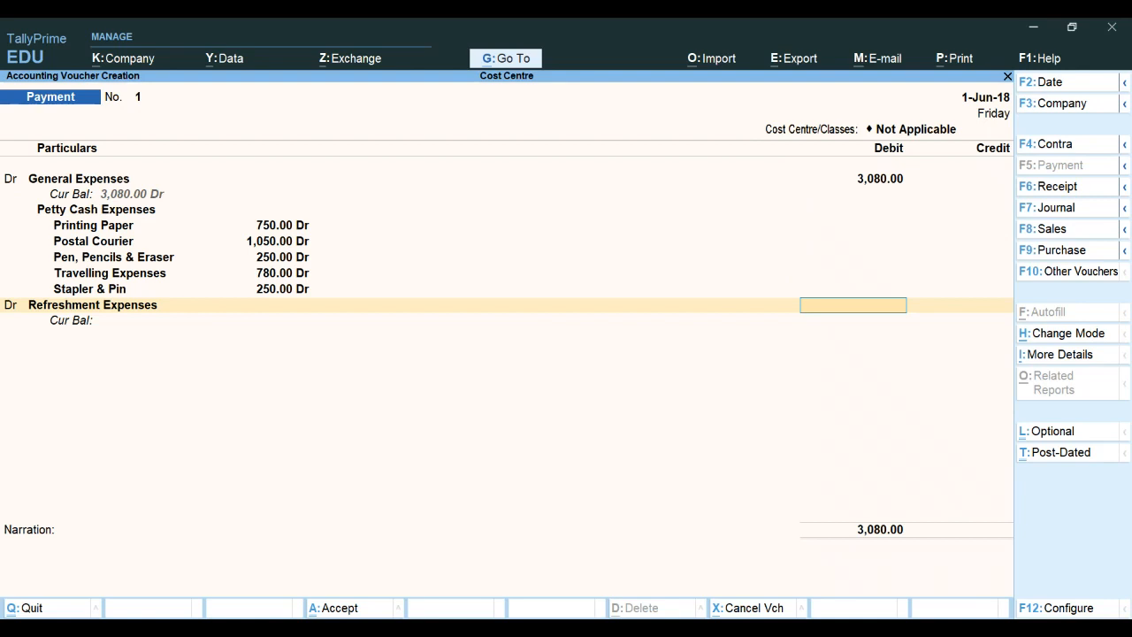
pyautogui.write('3680')
pyautogui.press('Return')
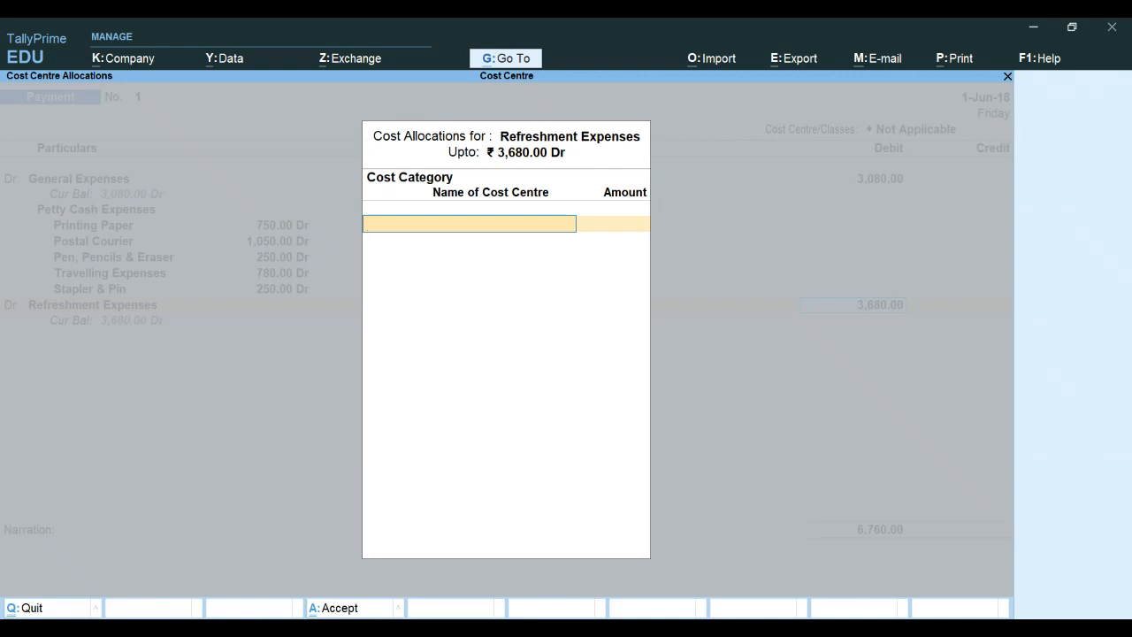
# Choose Petty Cash Expenses as the cost category for Refreshment Expenses and allocate 1250 to the Refreshment cost centre.
pyautogui.press('Down')
pyautogui.press('Down')
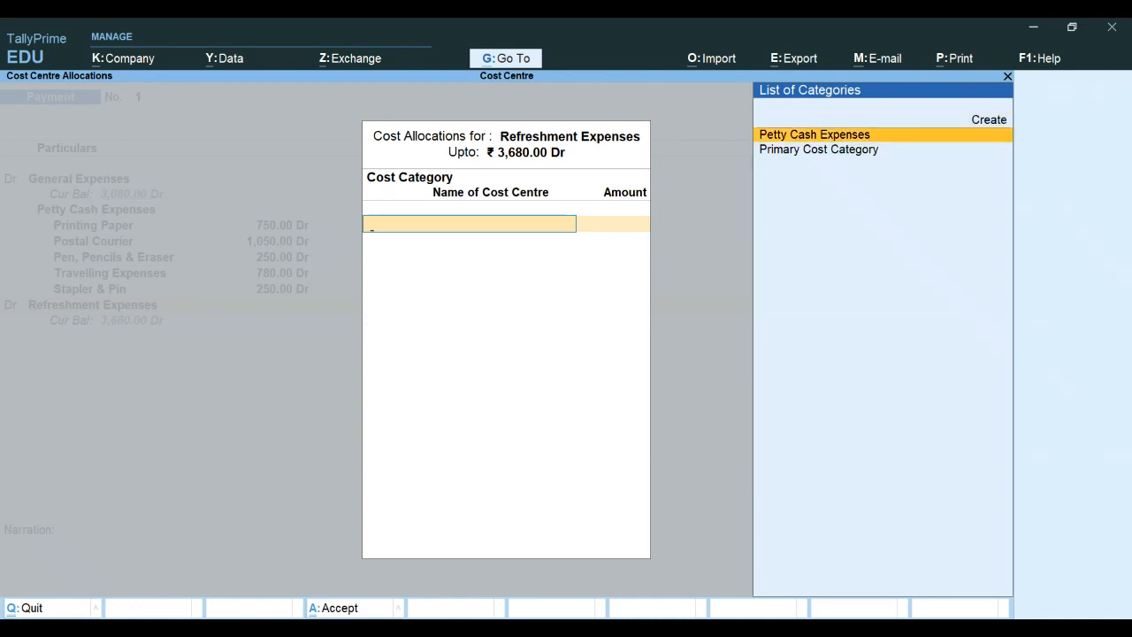
pyautogui.press('Return')
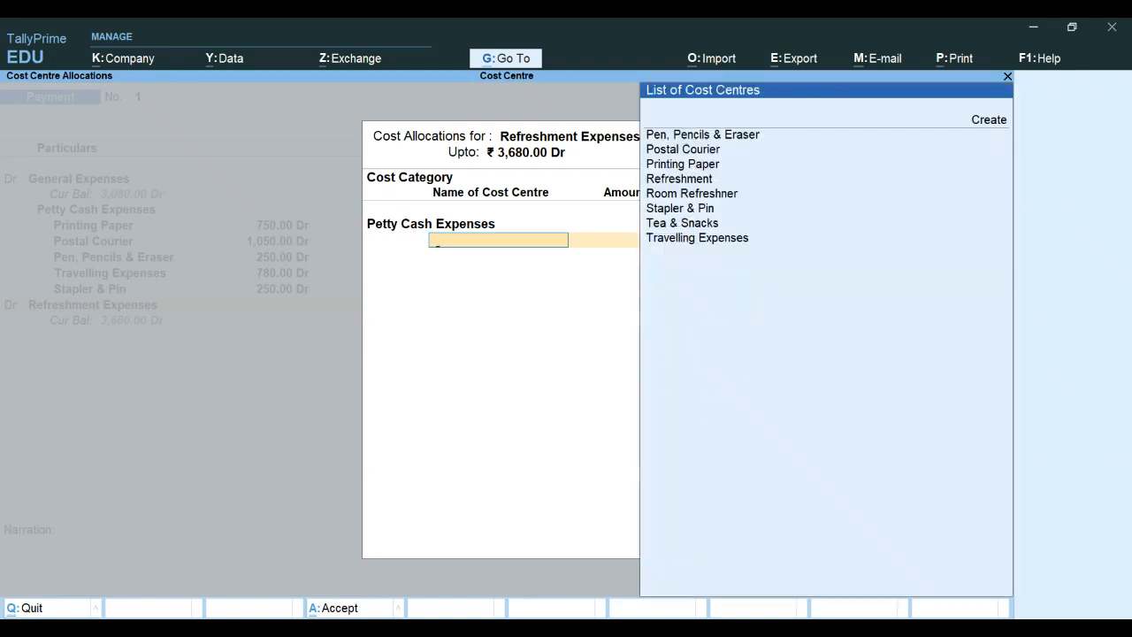
pyautogui.press('Down')
pyautogui.press('Down')
pyautogui.press('Down')
pyautogui.press('Down')
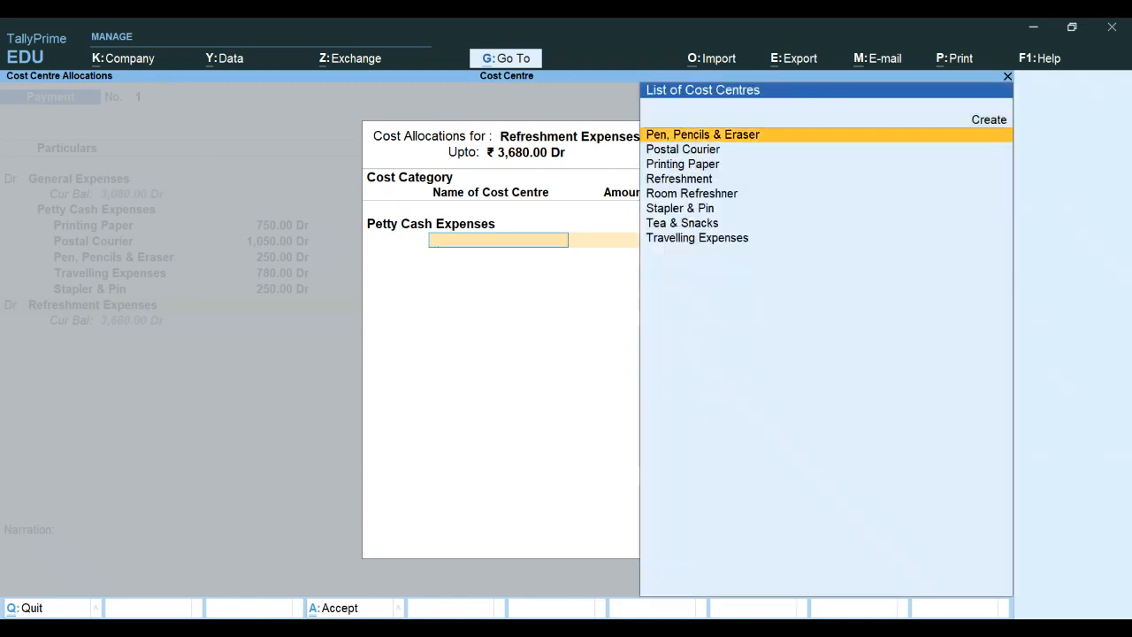
pyautogui.press('Return')
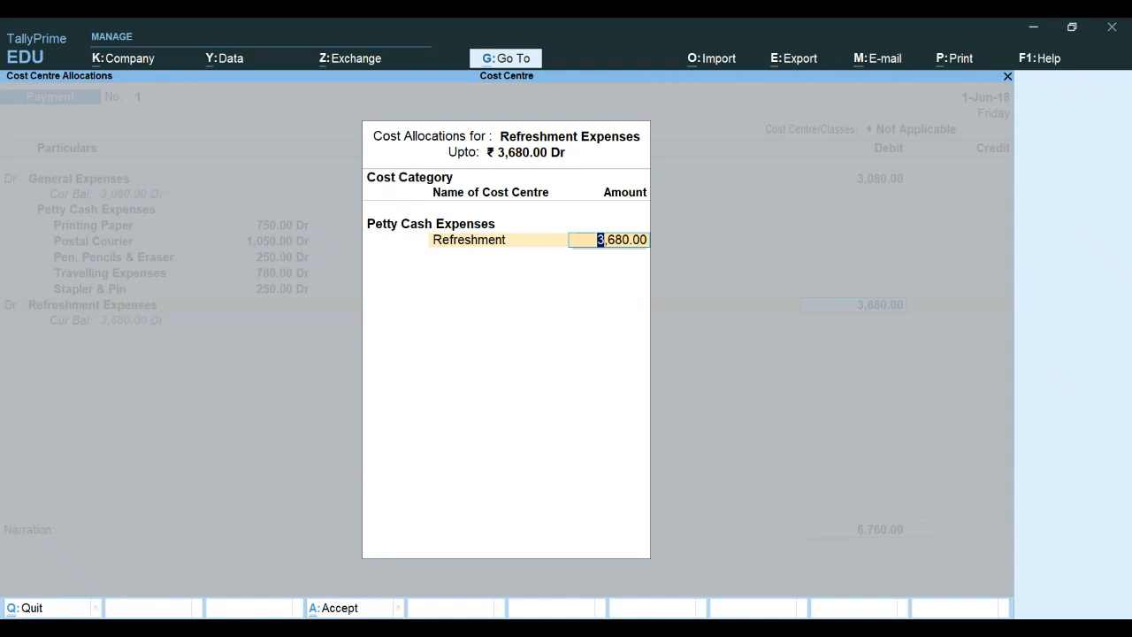
pyautogui.write('1250')
pyautogui.press('Return')
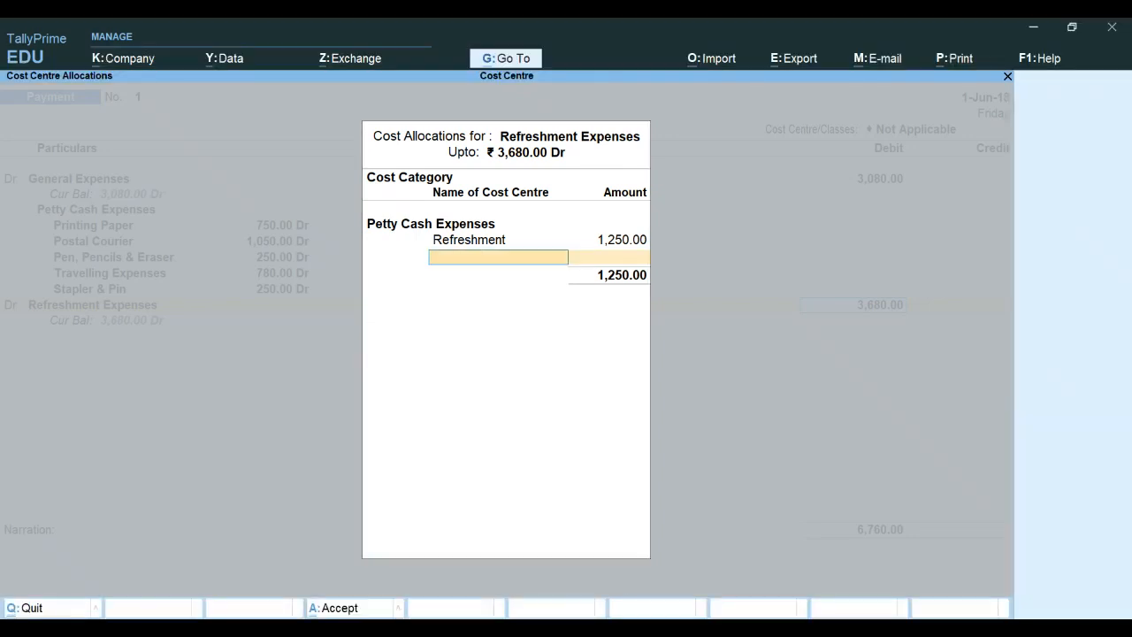
# Allocate 1350 of Refreshment Expenses to the Tea & Snacks cost centre.
pyautogui.write('Tea & Snacks')
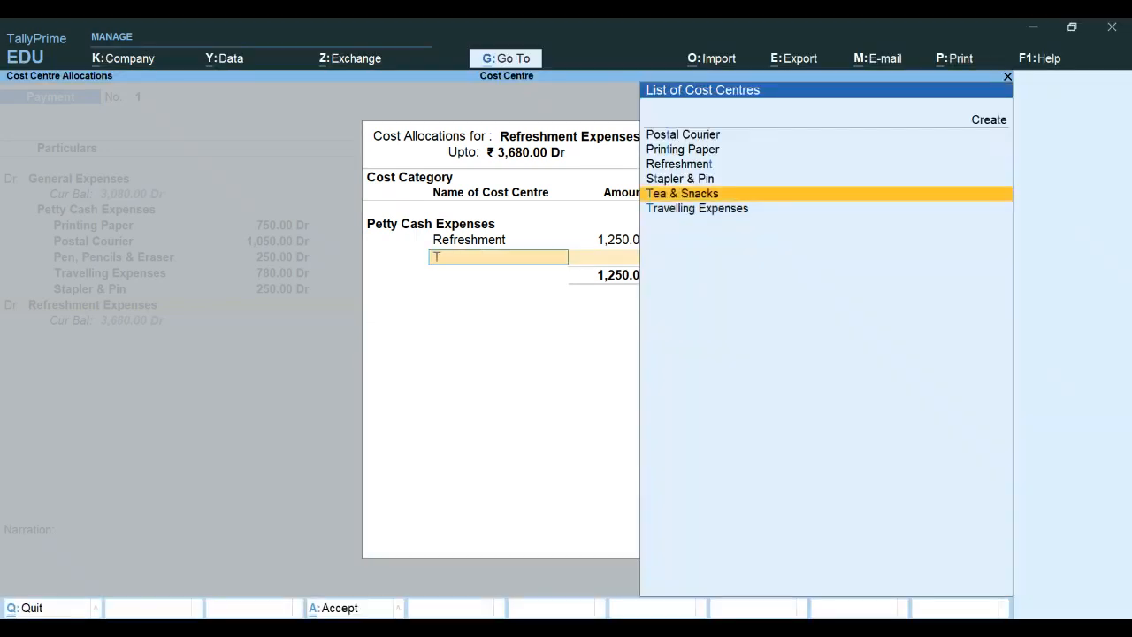
pyautogui.press('Return')
pyautogui.write('1,3')
pyautogui.write('50')
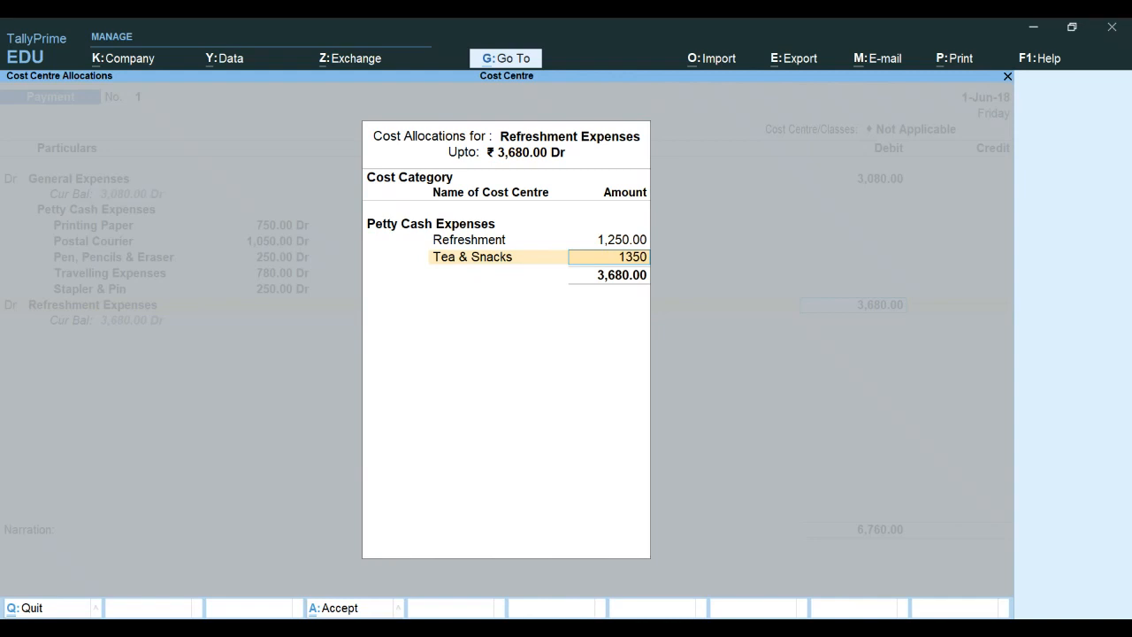
pyautogui.press('Return')
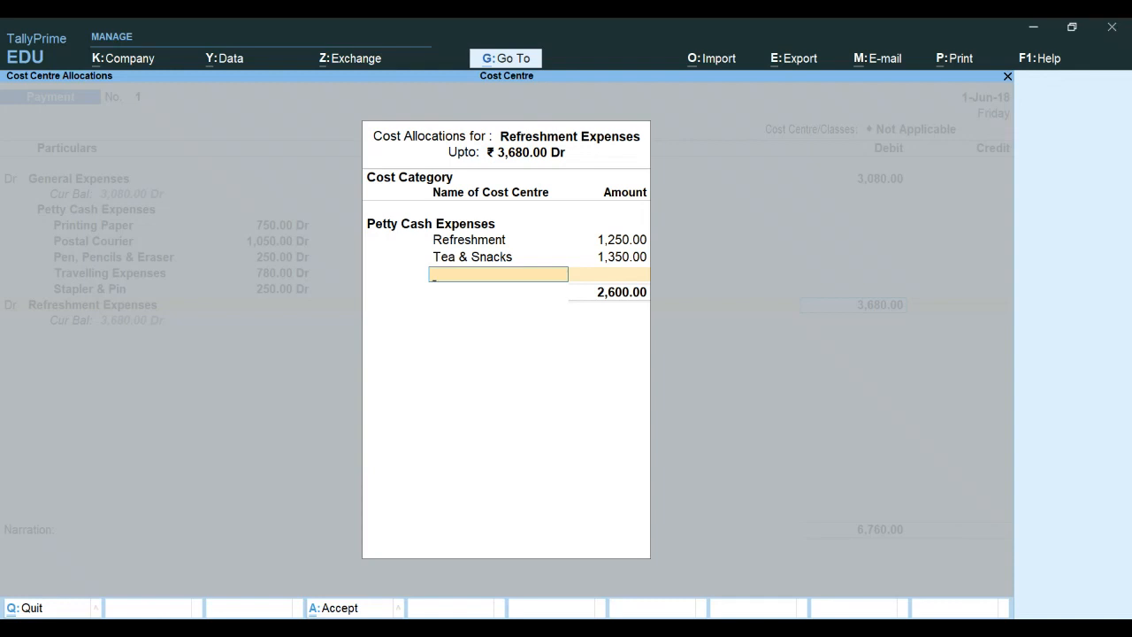
# Allocate the remaining 1,080 of Refreshment Expenses to the Room Refreshner cost centre and finish the allocation.
pyautogui.write('R')
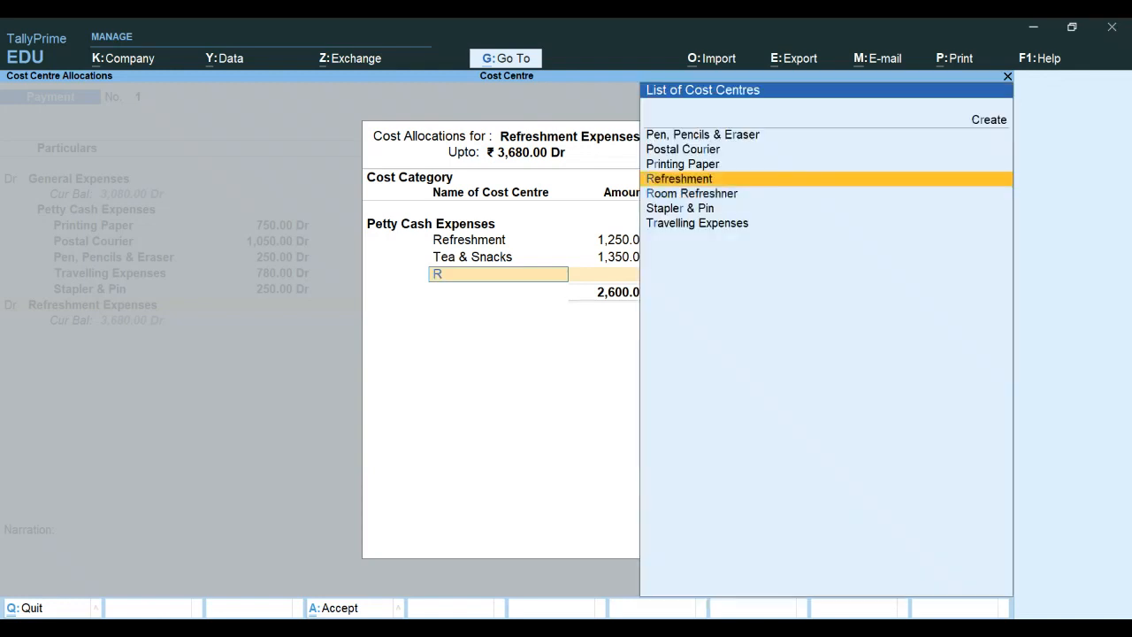
pyautogui.press('Return')
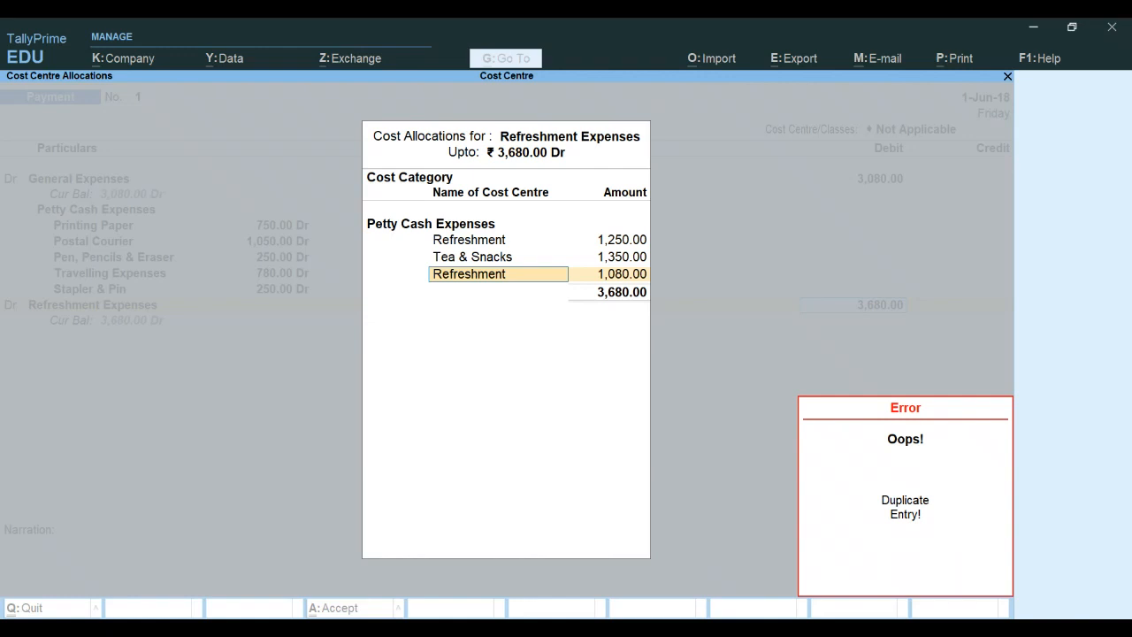
pyautogui.press('Escape')
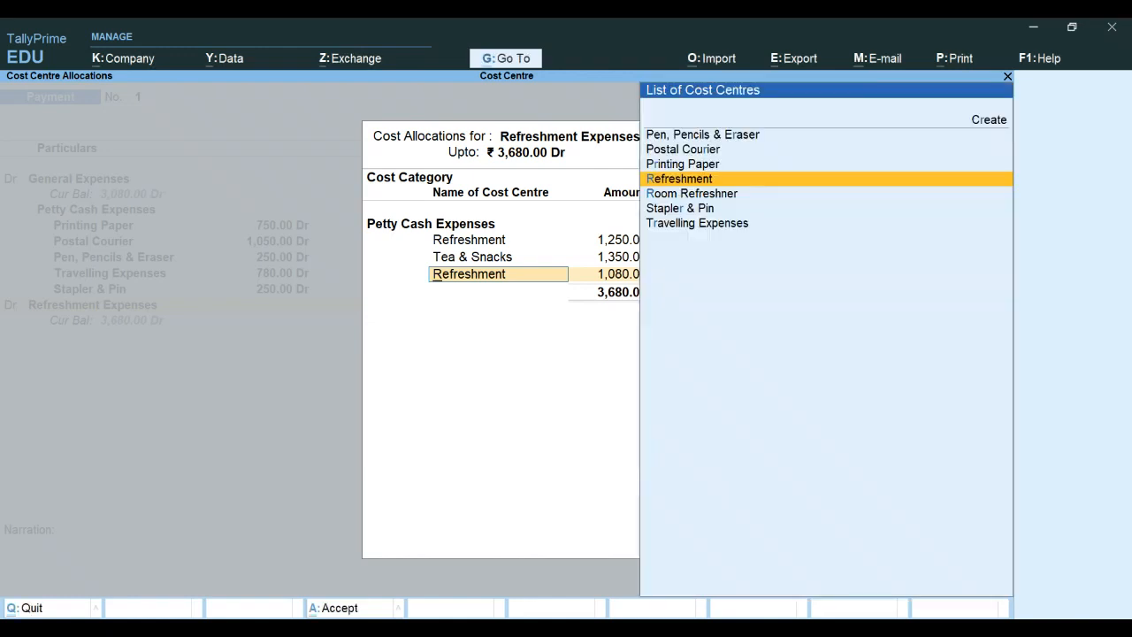
pyautogui.press('Down')
pyautogui.press('Return')
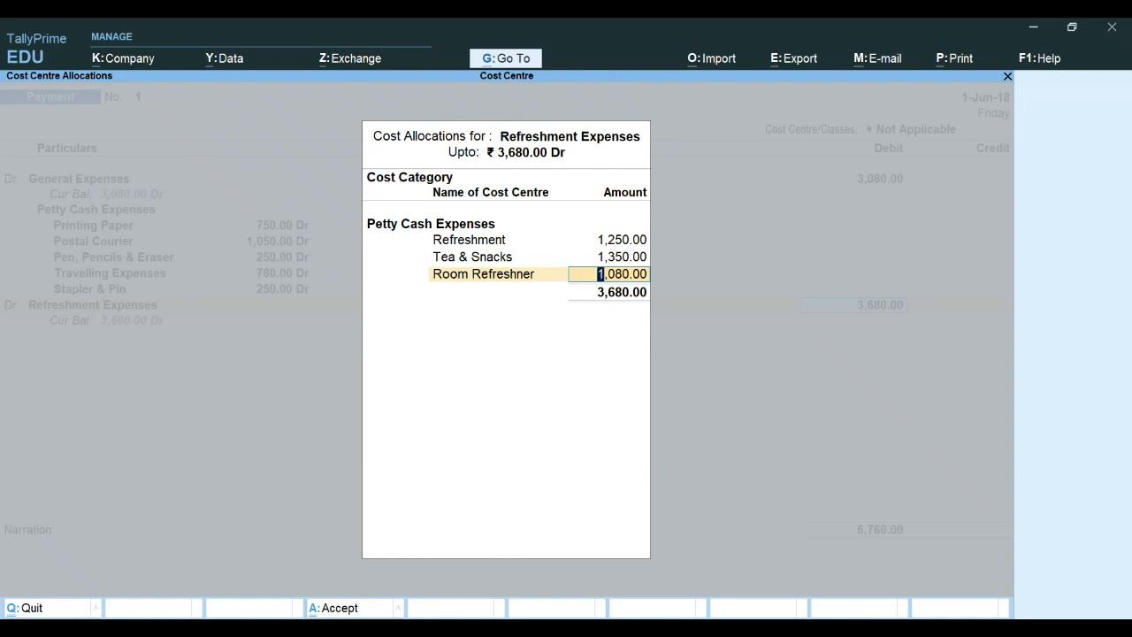
pyautogui.press('Return')
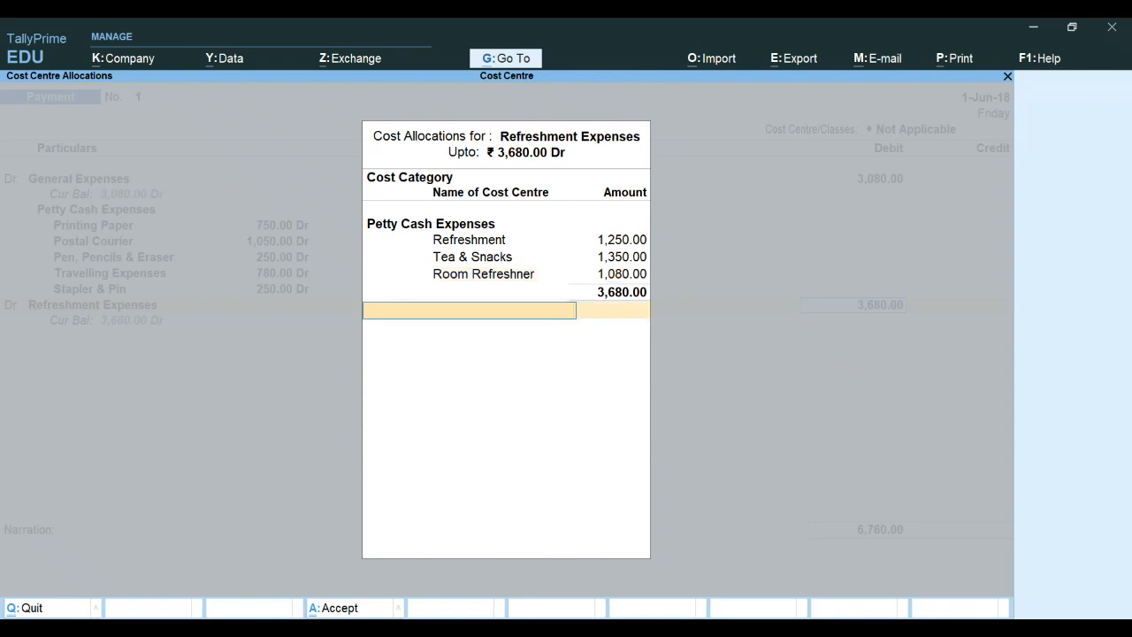
pyautogui.press('Return')
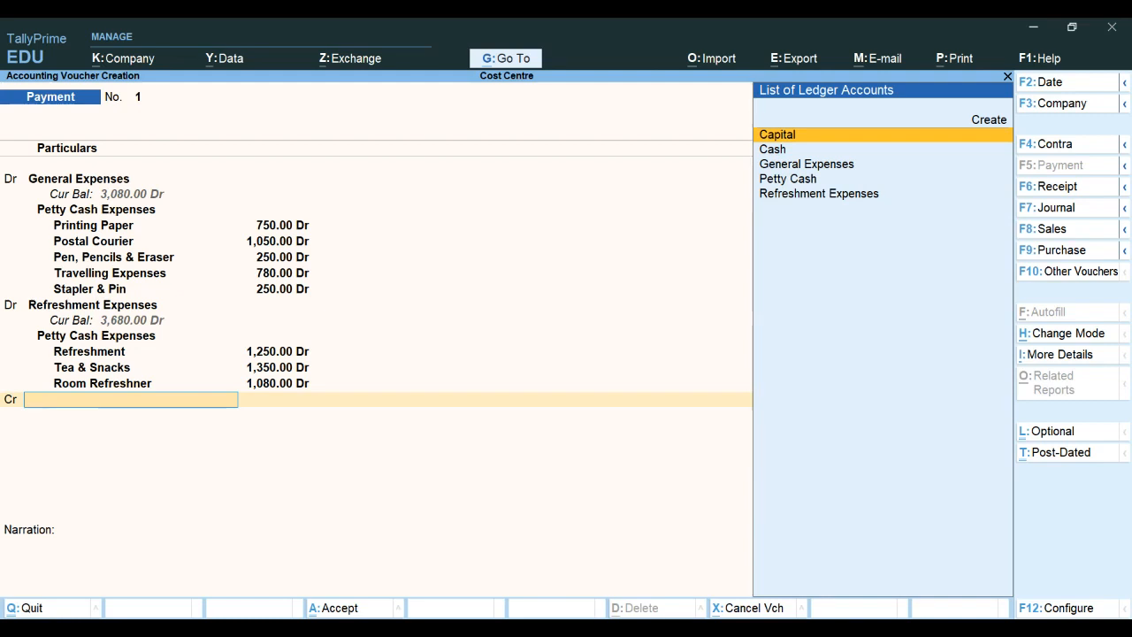
# Credit Petty Cash with 6,760 in the payment voucher, save it without a narration, and leave voucher entry.
pyautogui.press('Down')
pyautogui.press('Down')
pyautogui.press('Down')
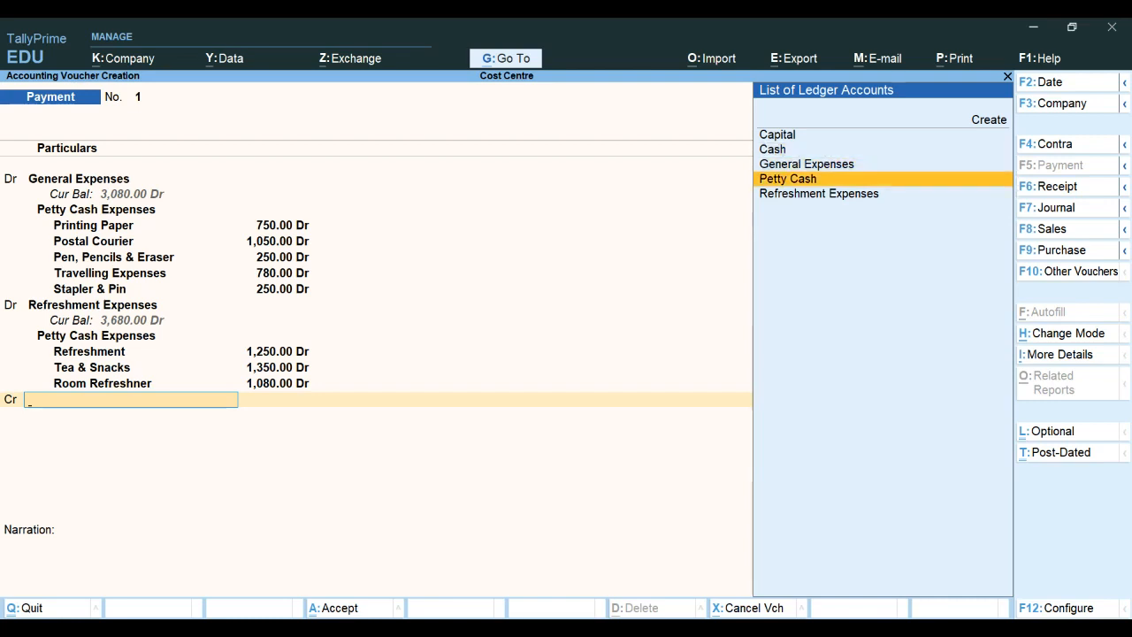
pyautogui.press('Return')
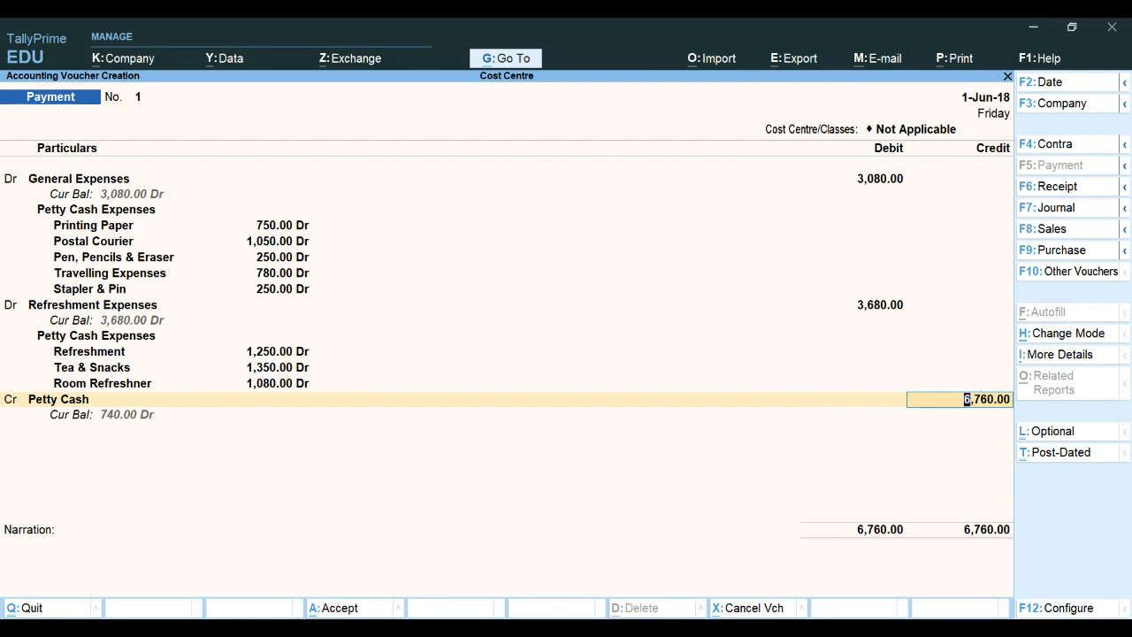
pyautogui.press('Return')
pyautogui.press('Return')
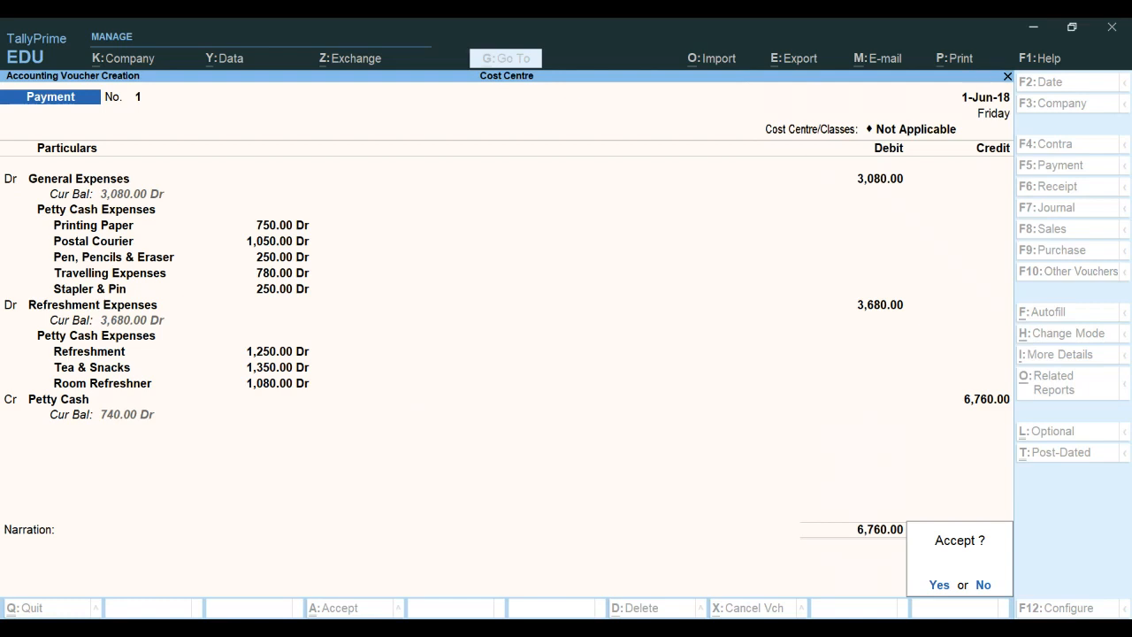
pyautogui.press('y')
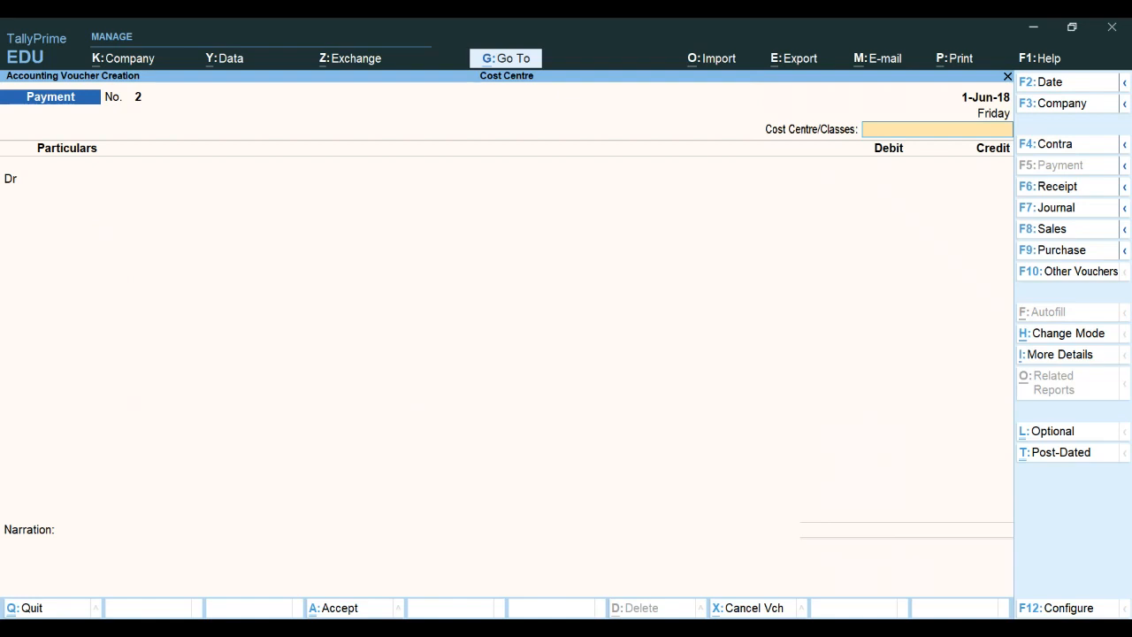
pyautogui.press('Escape')
pyautogui.press('y')
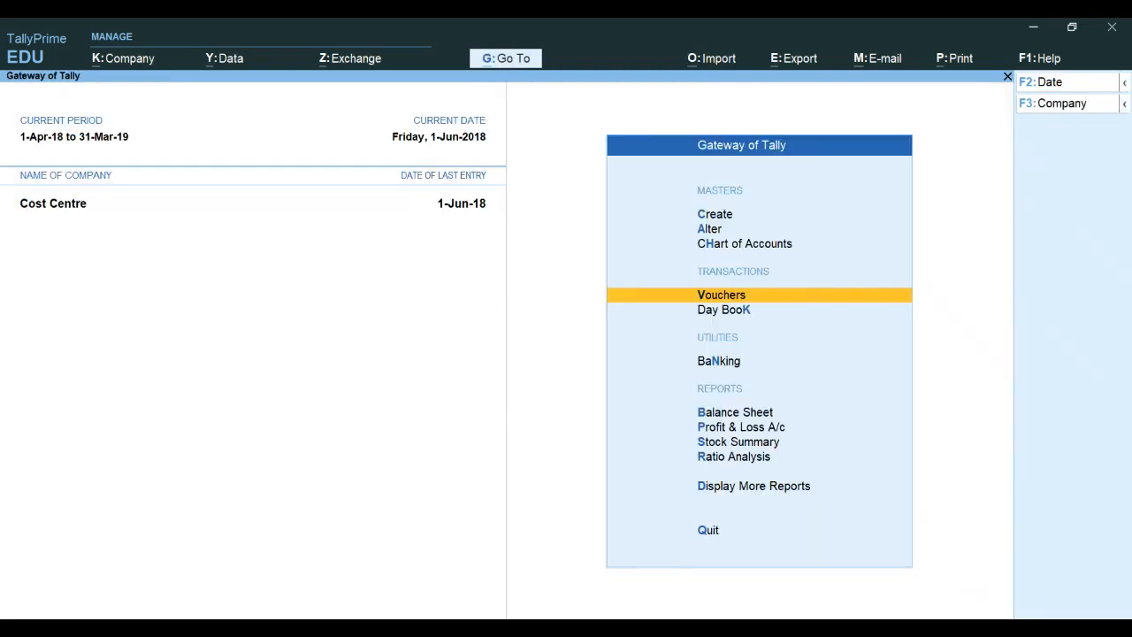
# Open the Balance Sheet and switch it to the detailed view.
pyautogui.press('Down')
pyautogui.press('Down')
pyautogui.press('Down')
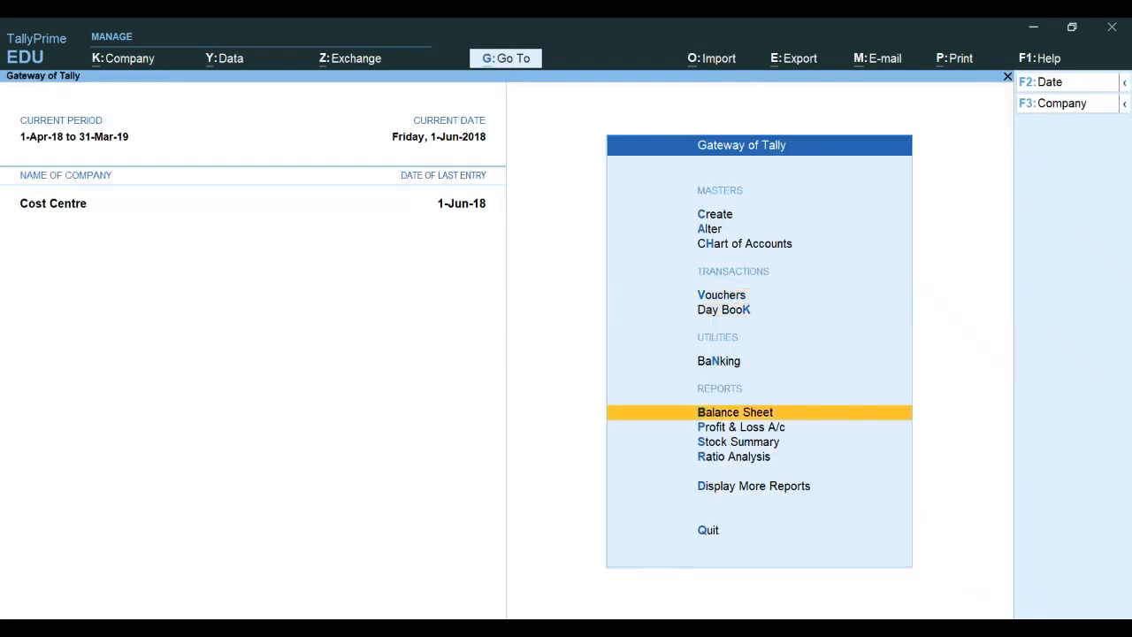
pyautogui.press('Return')
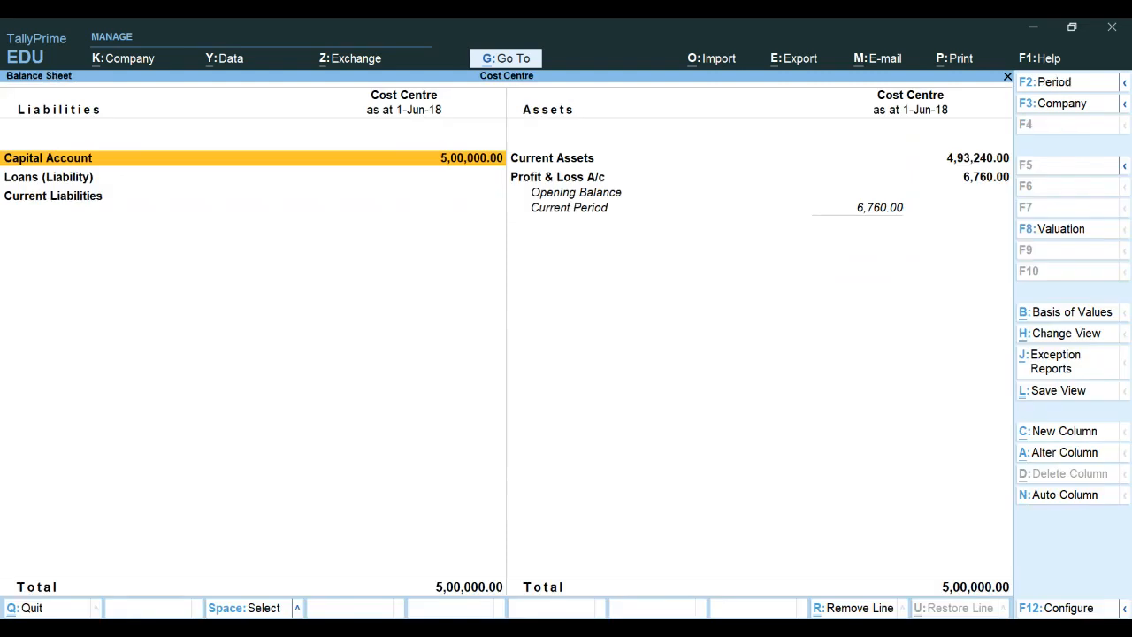
pyautogui.hotkey('alt', 'F5')
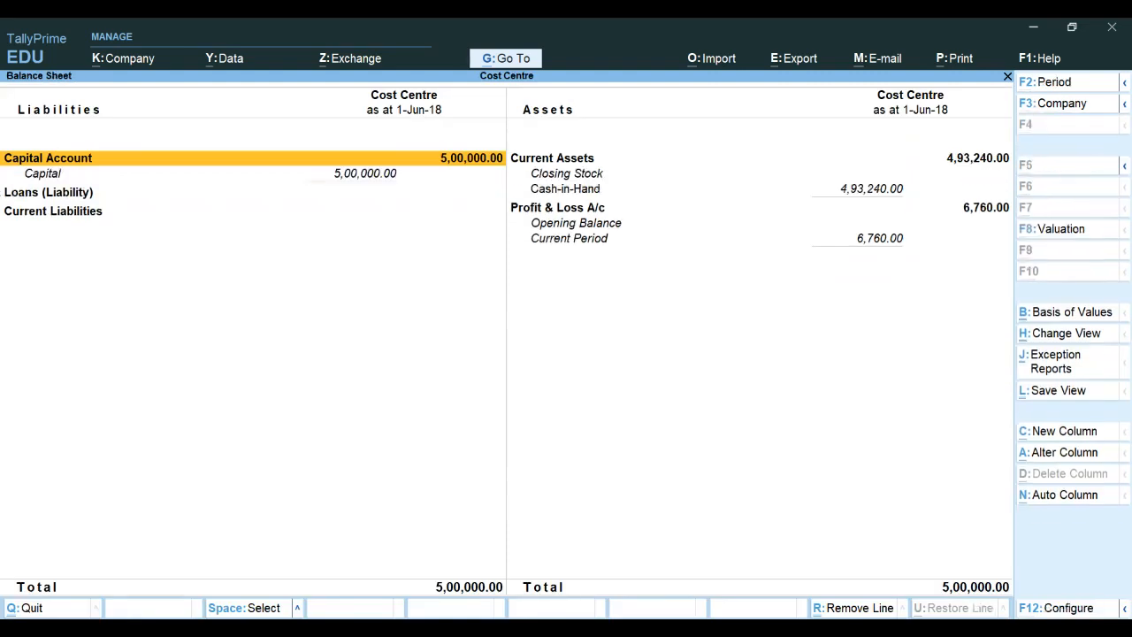
# Open the Cash-in-Hand group summary from the Balance Sheet's current assets and select the Petty Cash ledger.
pyautogui.press('Right')
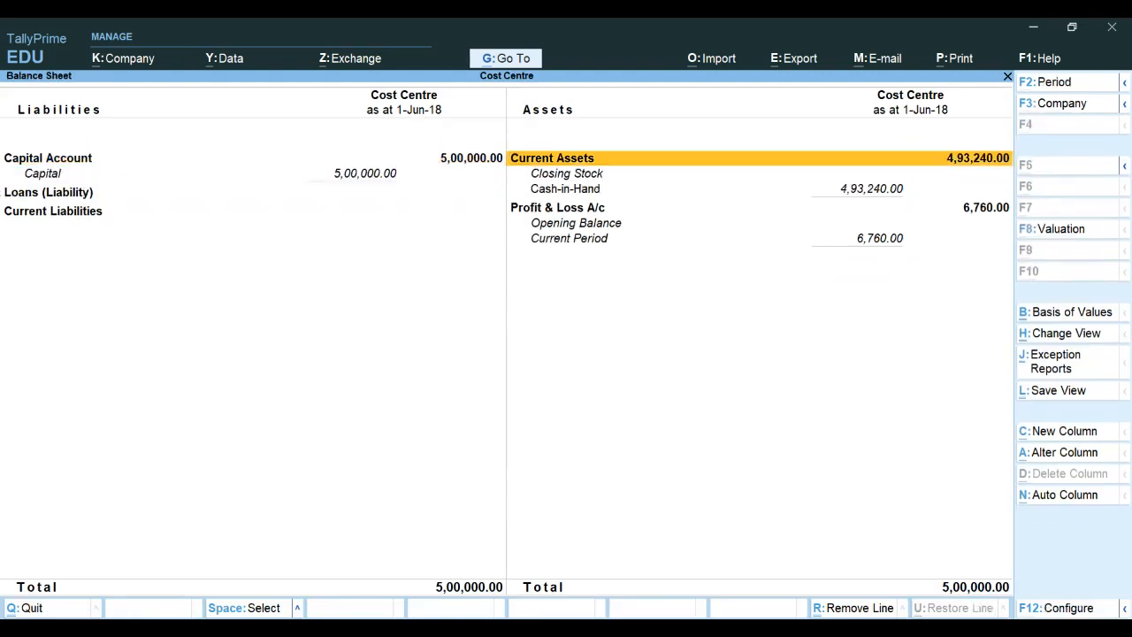
pyautogui.press('Down')
pyautogui.press('Down')
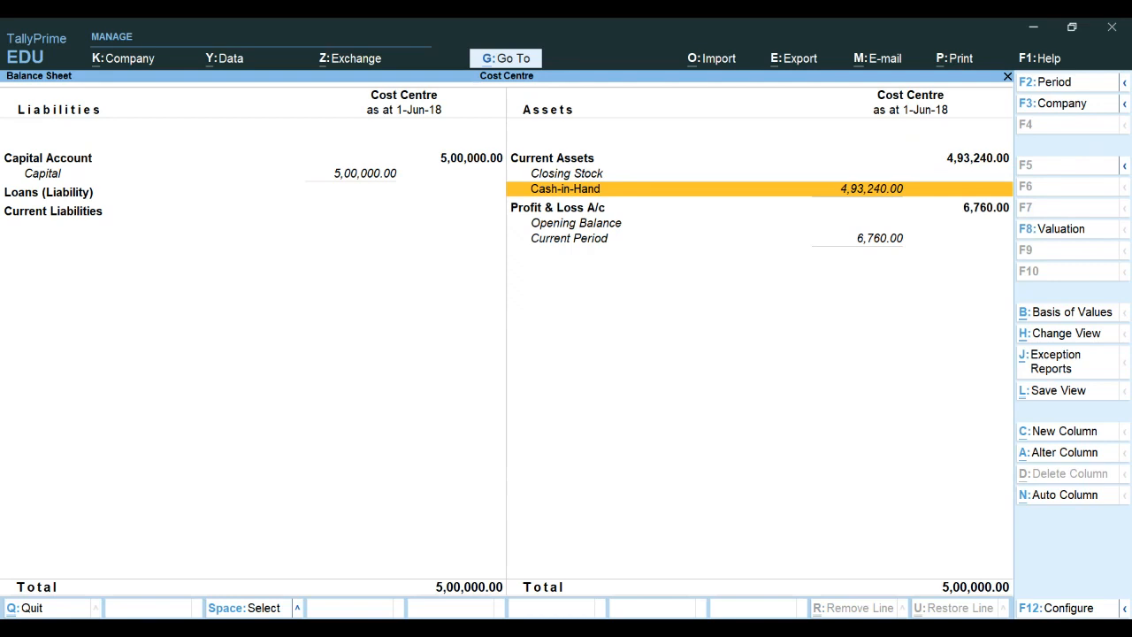
pyautogui.press('Return')
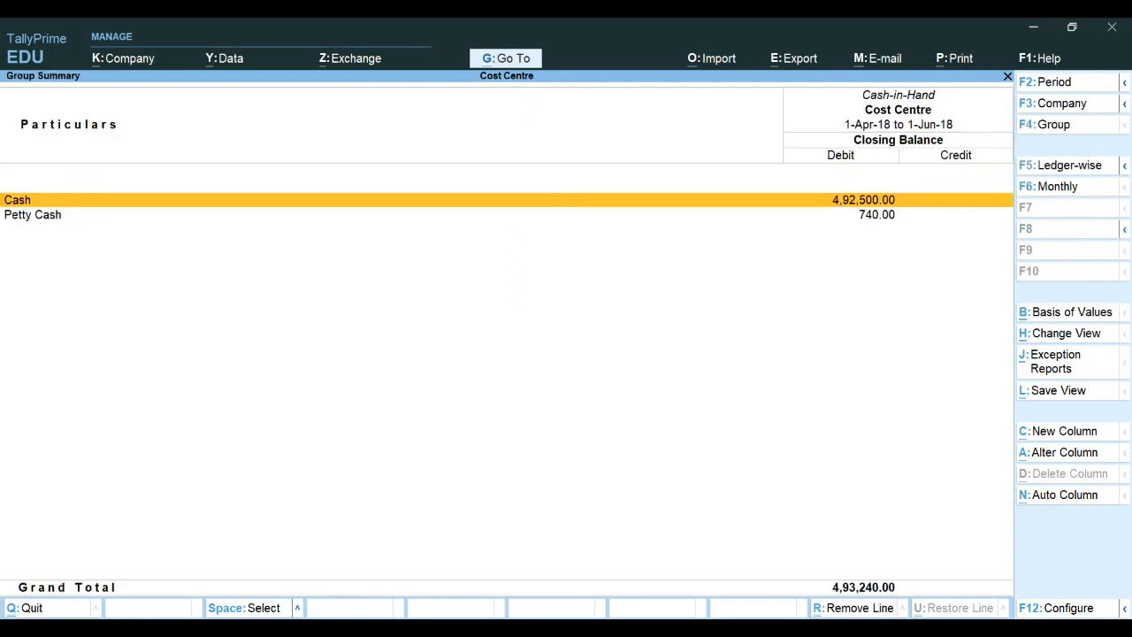
pyautogui.press('Down')
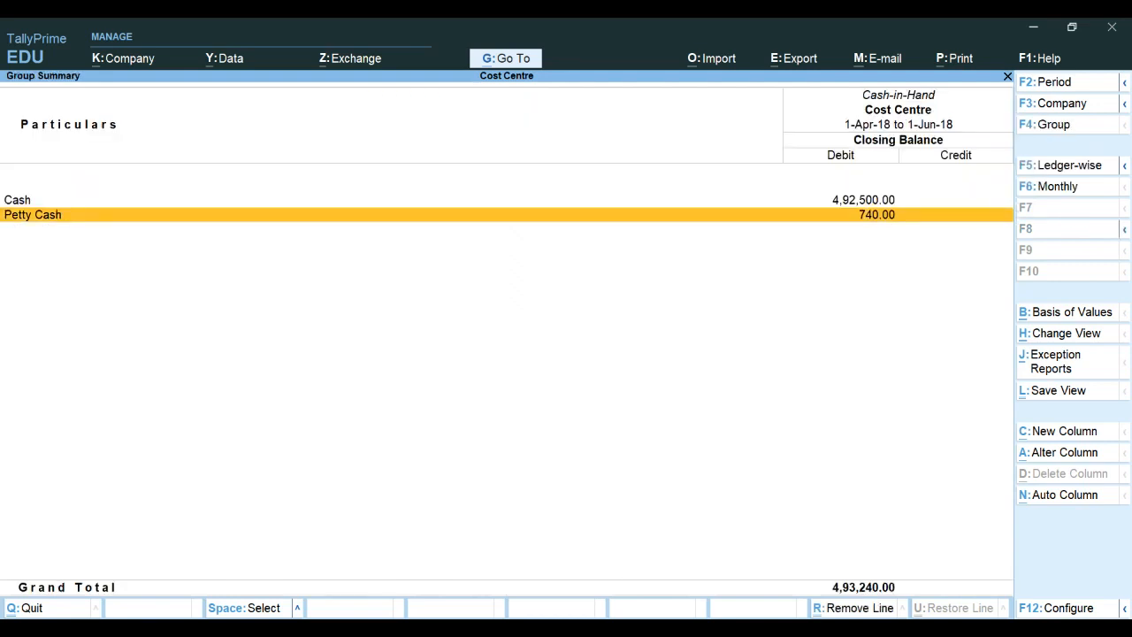
# View the Petty Cash ledger's monthly summary and return to the Gateway of Tally.
pyautogui.press('Return')
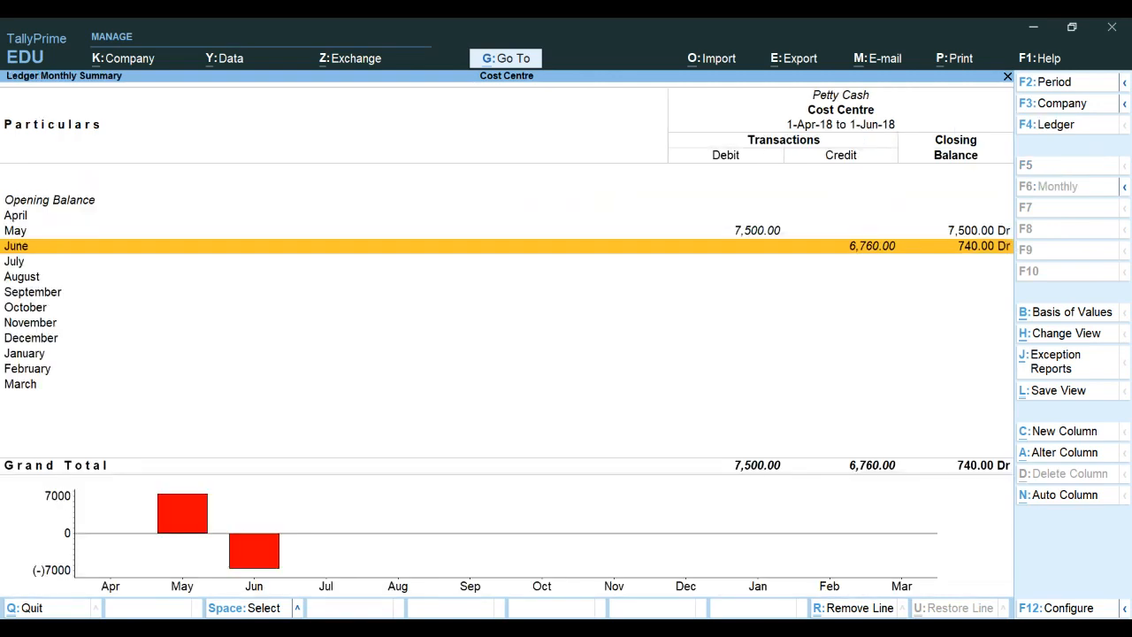
pyautogui.press('Escape')
pyautogui.press('Escape')
pyautogui.press('Escape')
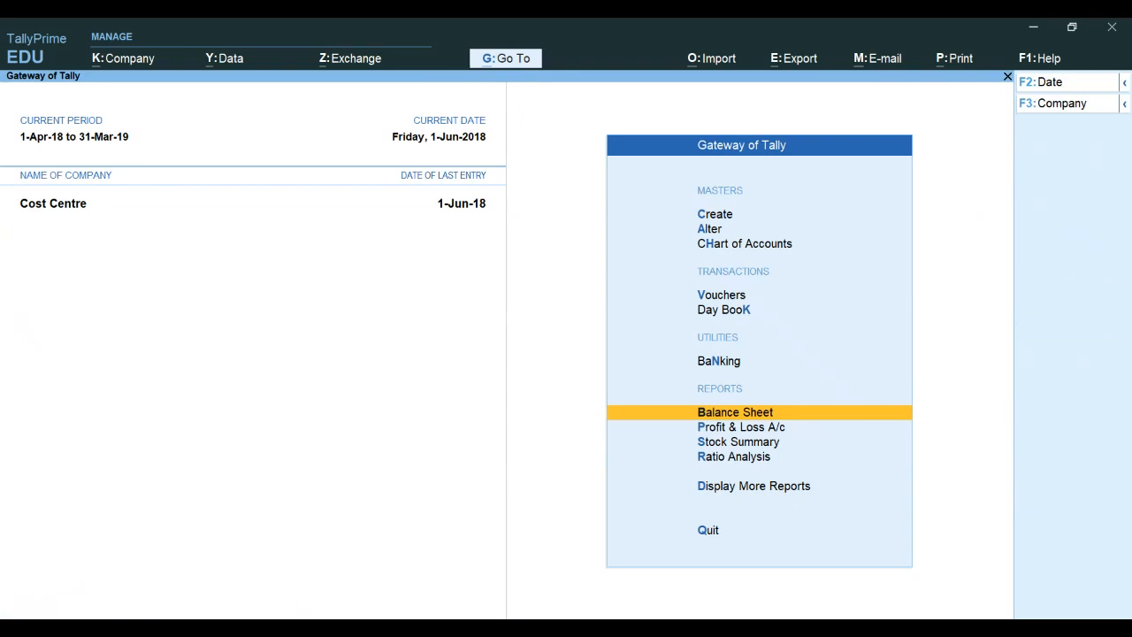
# Open the Profit & Loss A/c in detailed view and select General Expenses under Indirect Expenses.
pyautogui.press('Down')
pyautogui.press('Return')
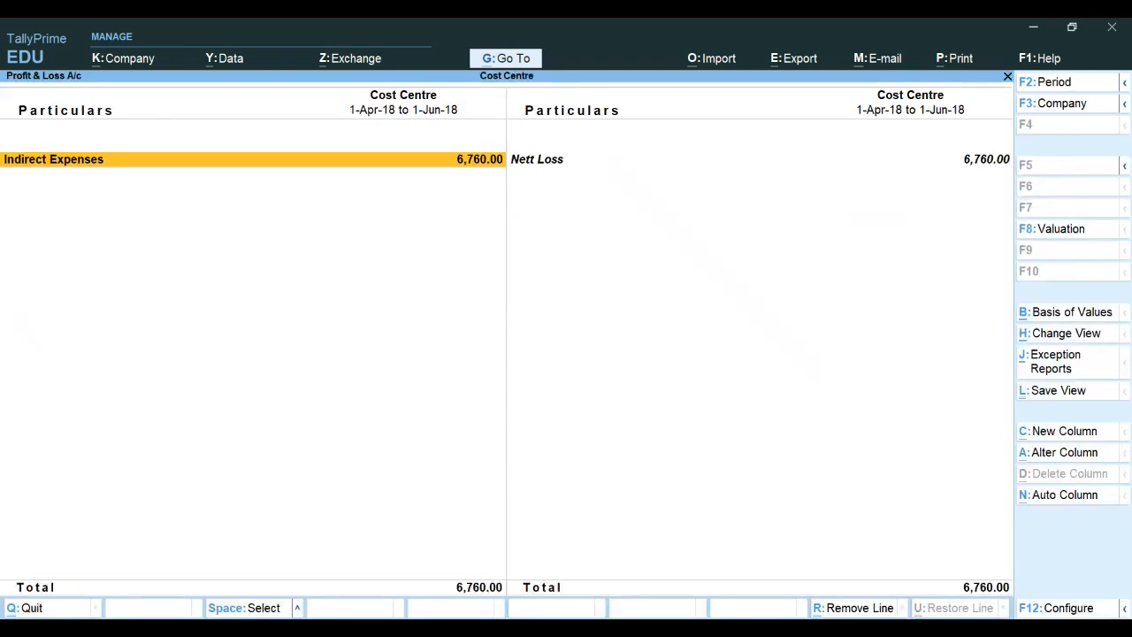
pyautogui.hotkey('alt', 'f5')
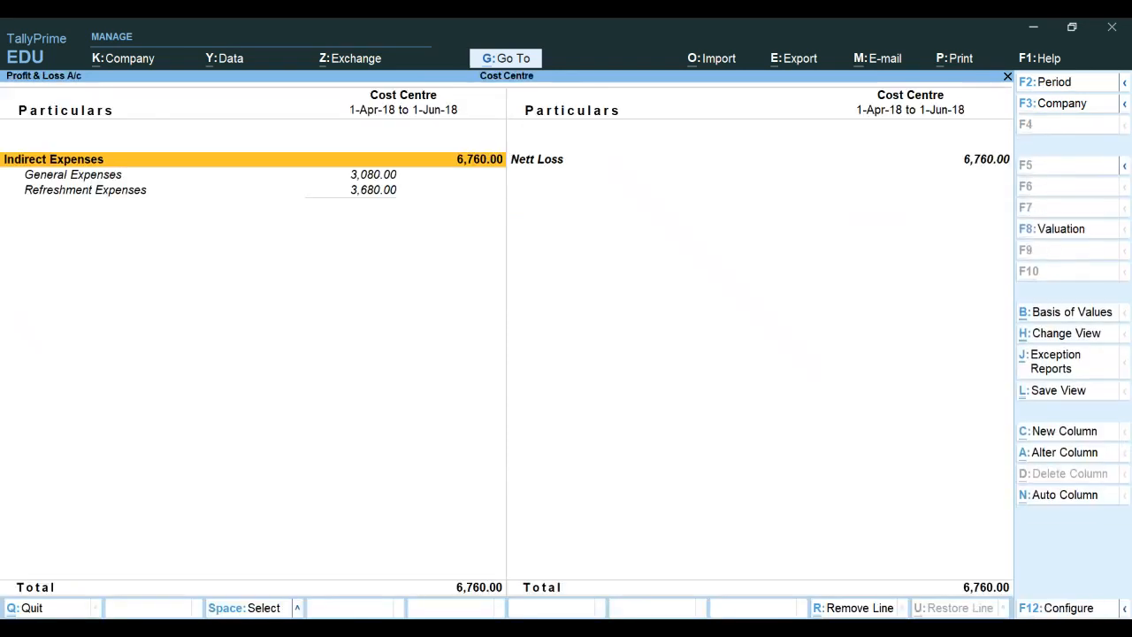
pyautogui.press('Down')
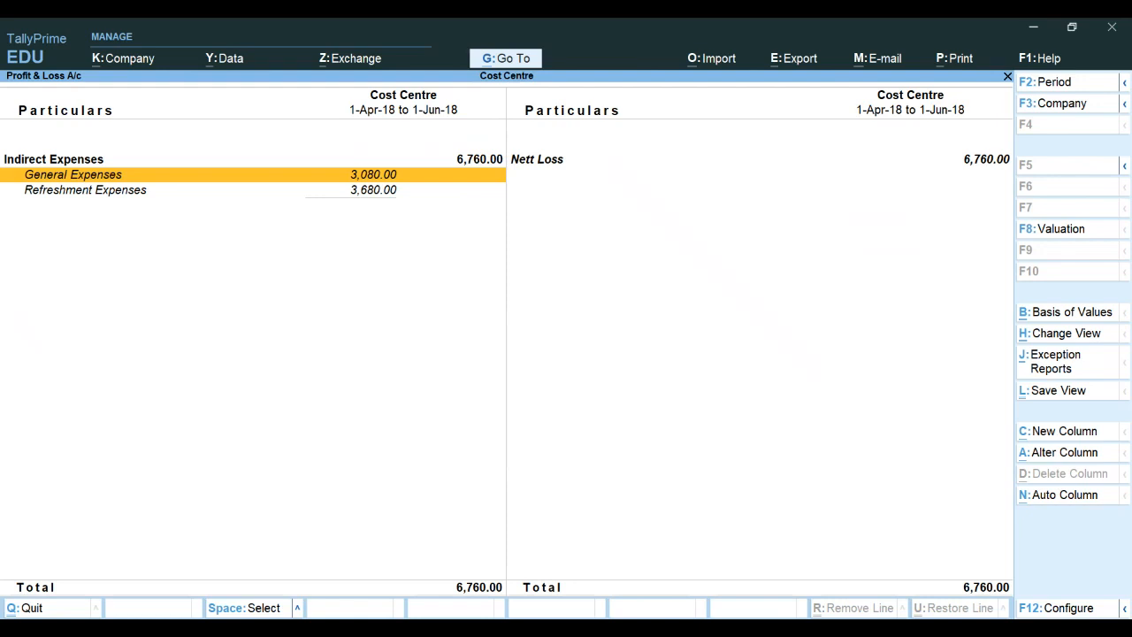
# Switch to the Inventory Management presentation in PowerPoint and go to slide 50 with Problem 2 on pre-defined cost centres.
pyautogui.hotkey('alt', 'g')
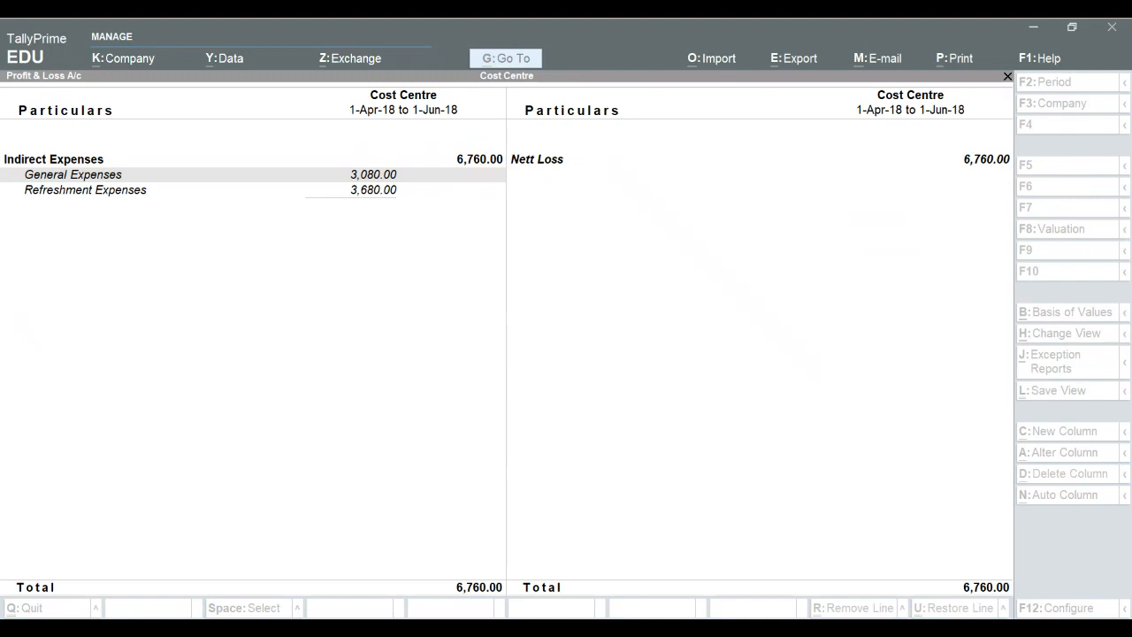
pyautogui.hotkey('alt', 'Tab')
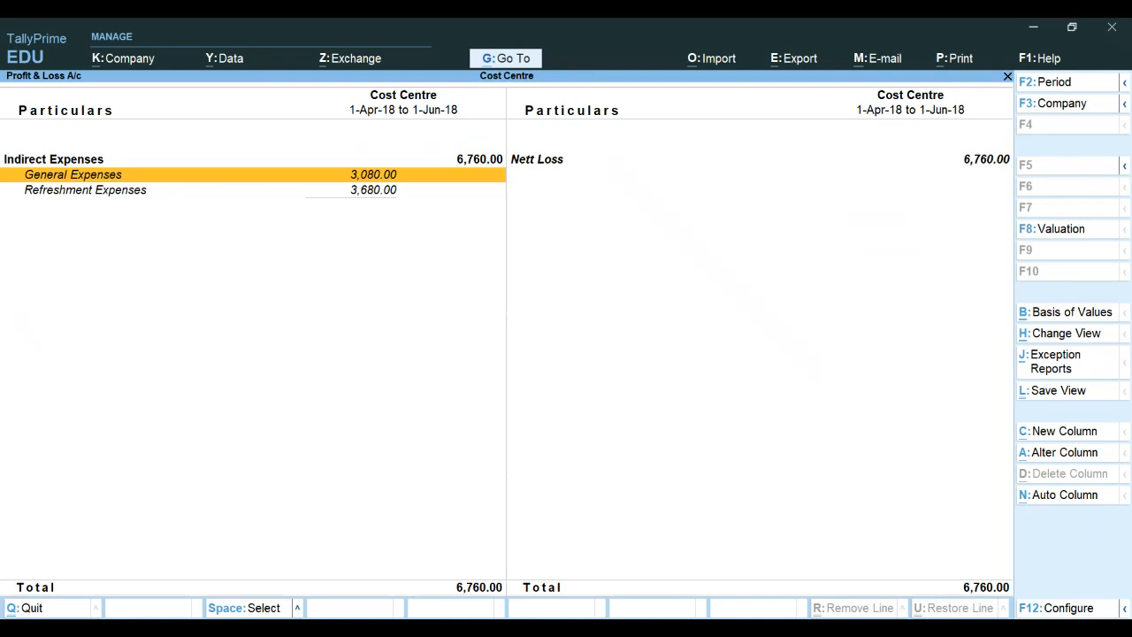
pyautogui.hotkey('alt', 'Tab')
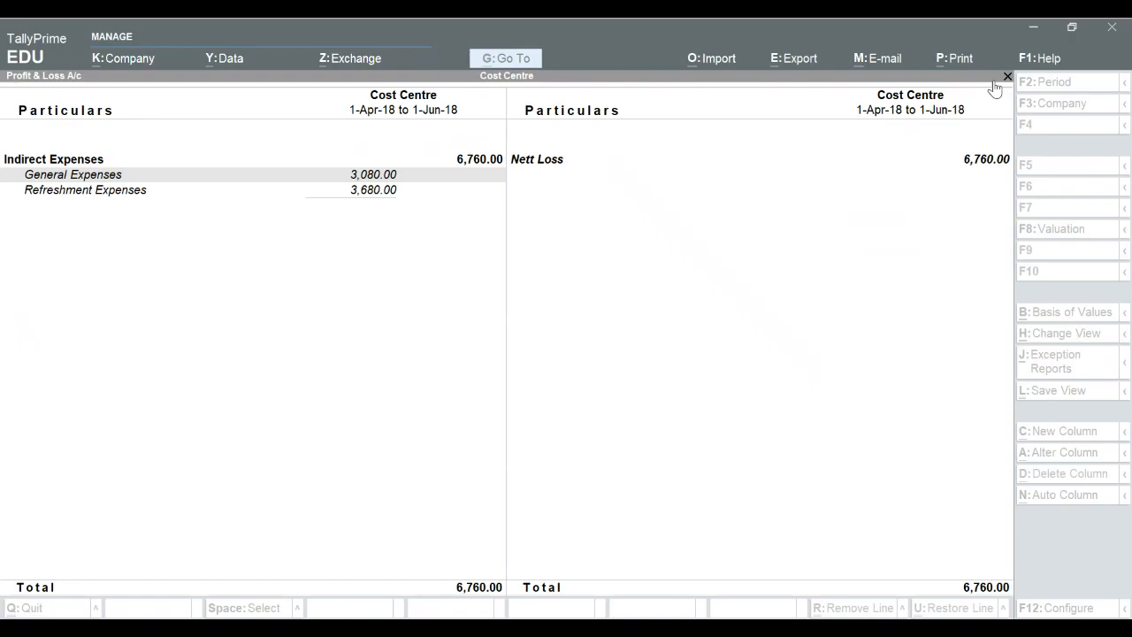
pyautogui.hotkey('alt', 'Tab')
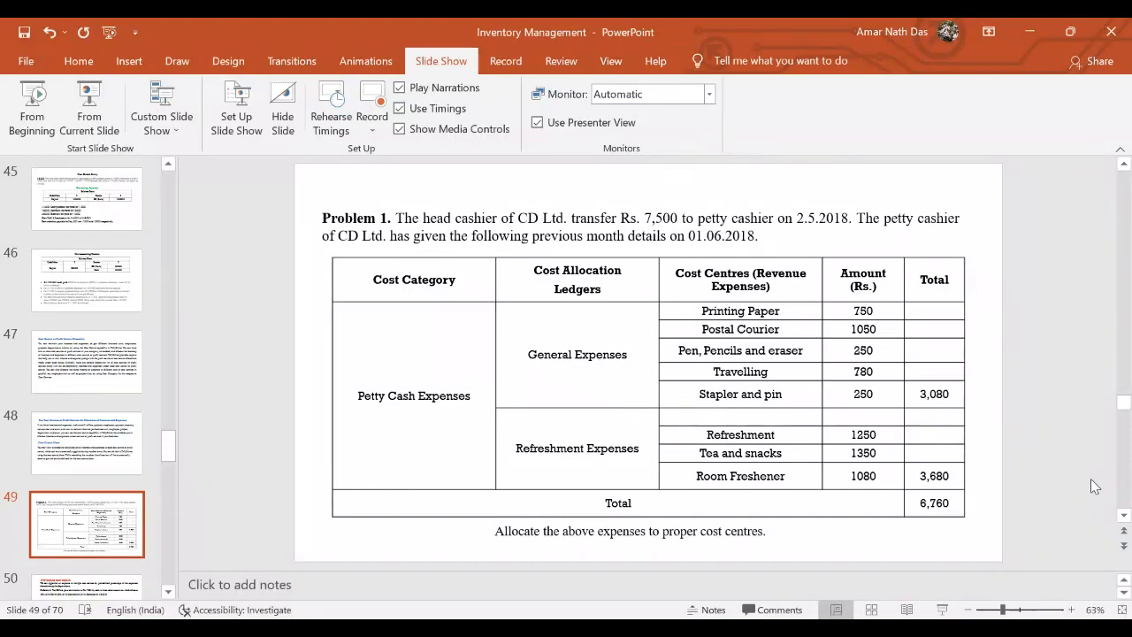
pyautogui.scroll(-2, 1090, 479)
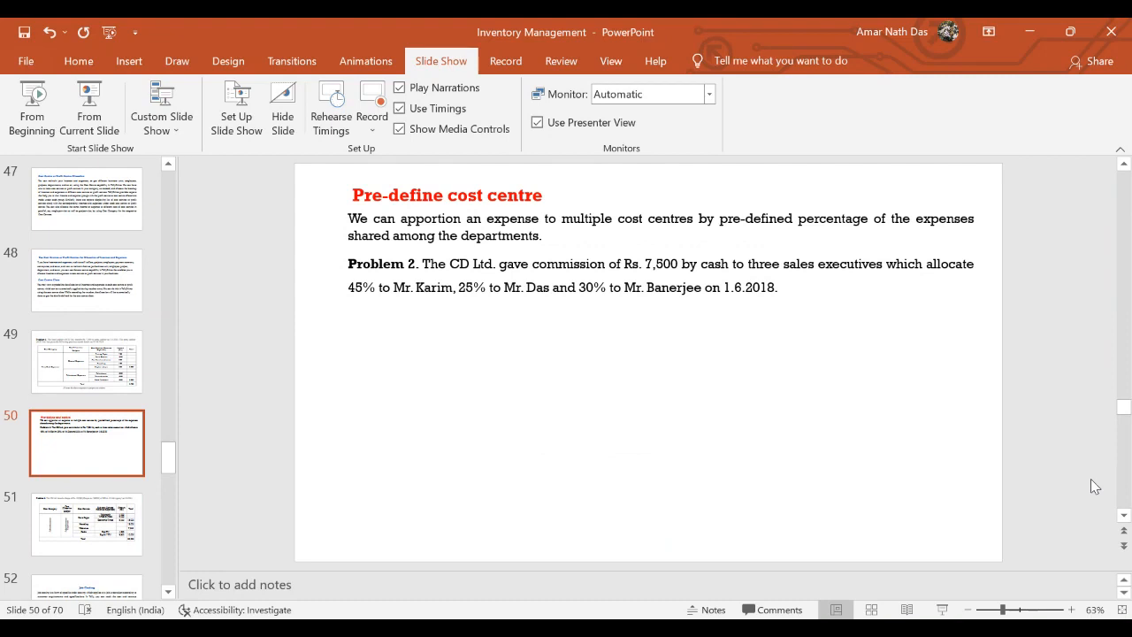
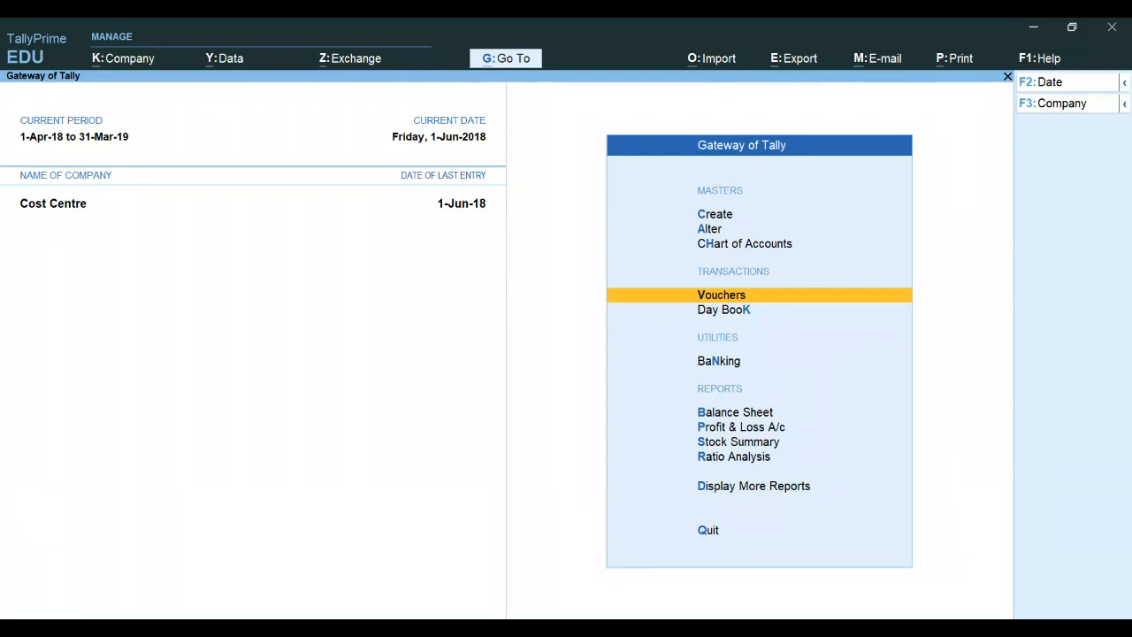
# Switch back to TallyPrime, expand the list of masters to show more types, and open Cost Category creation.
pyautogui.click(938, 630)
pyautogui.press('Up')
pyautogui.press('Up')
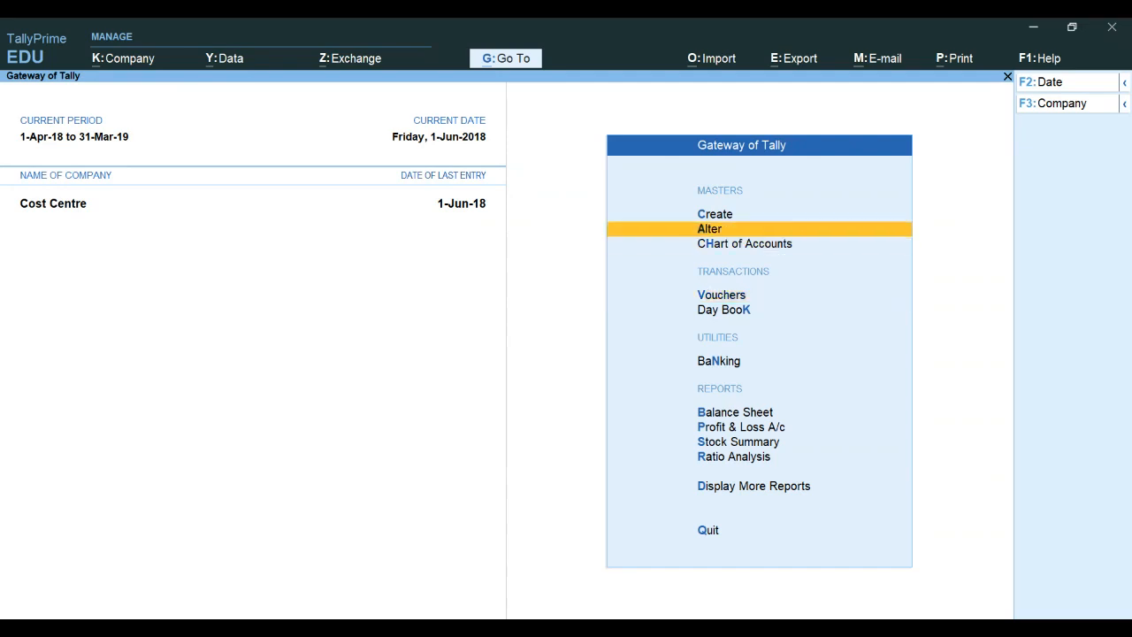
pyautogui.press('Up')
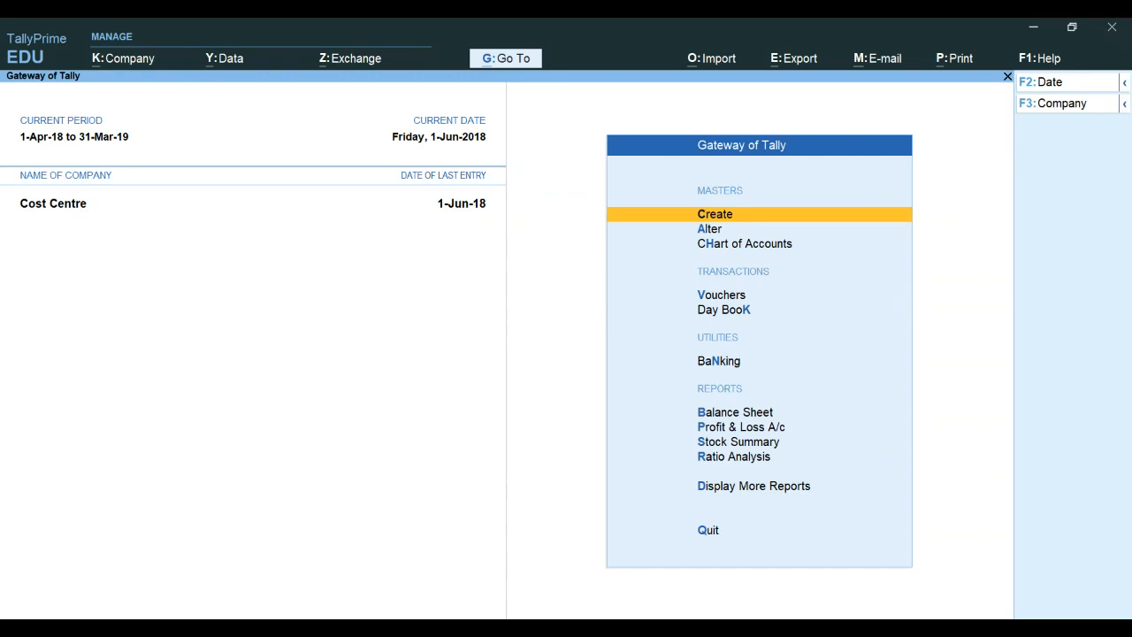
pyautogui.press('Return')
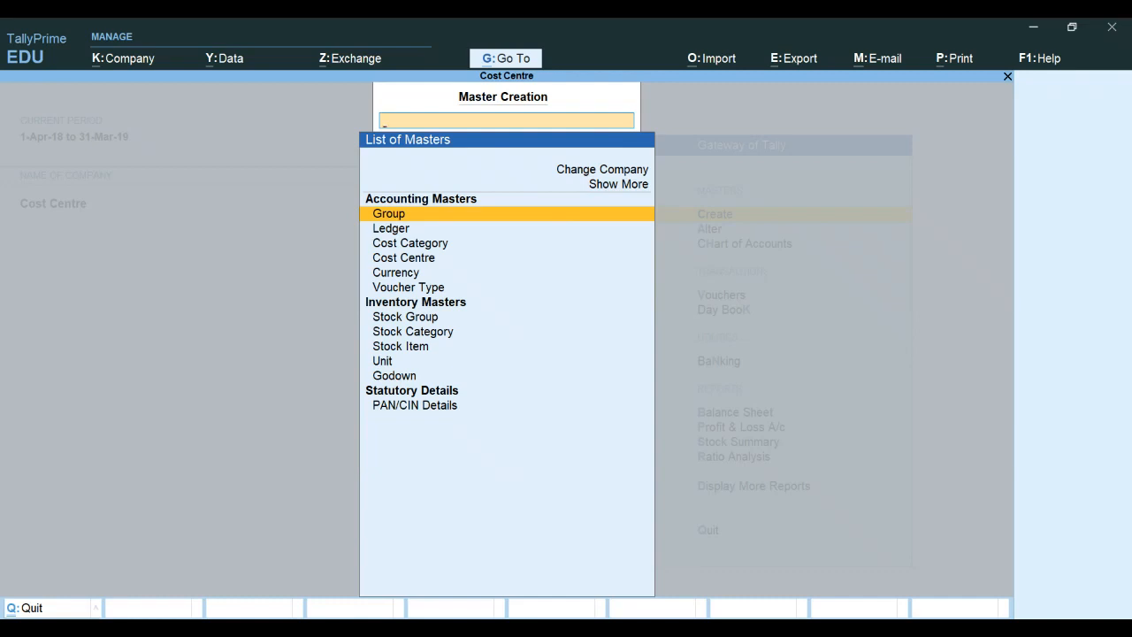
pyautogui.click(618, 185)
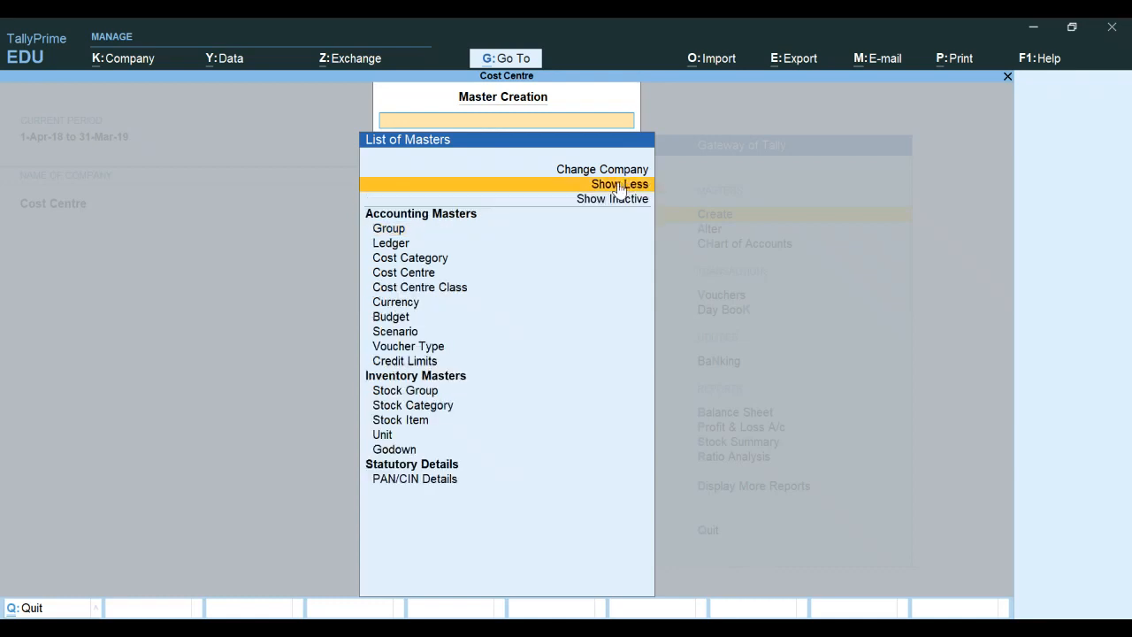
pyautogui.press('Down')
pyautogui.press('Down')
pyautogui.press('Down')
pyautogui.press('Down')
pyautogui.press('Down')
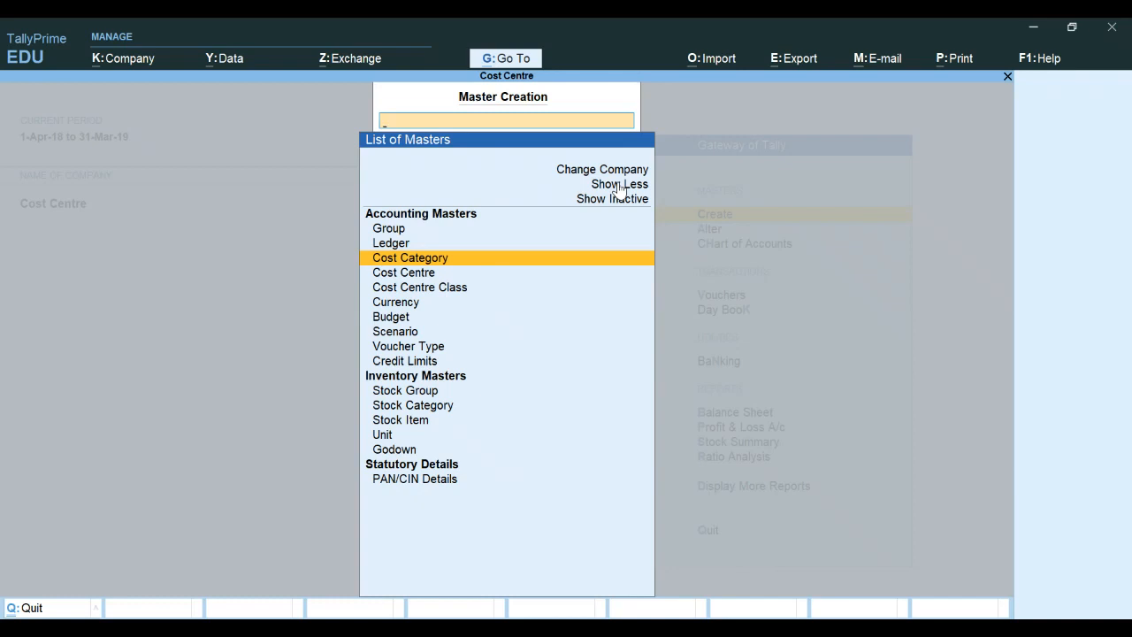
pyautogui.press('Return')
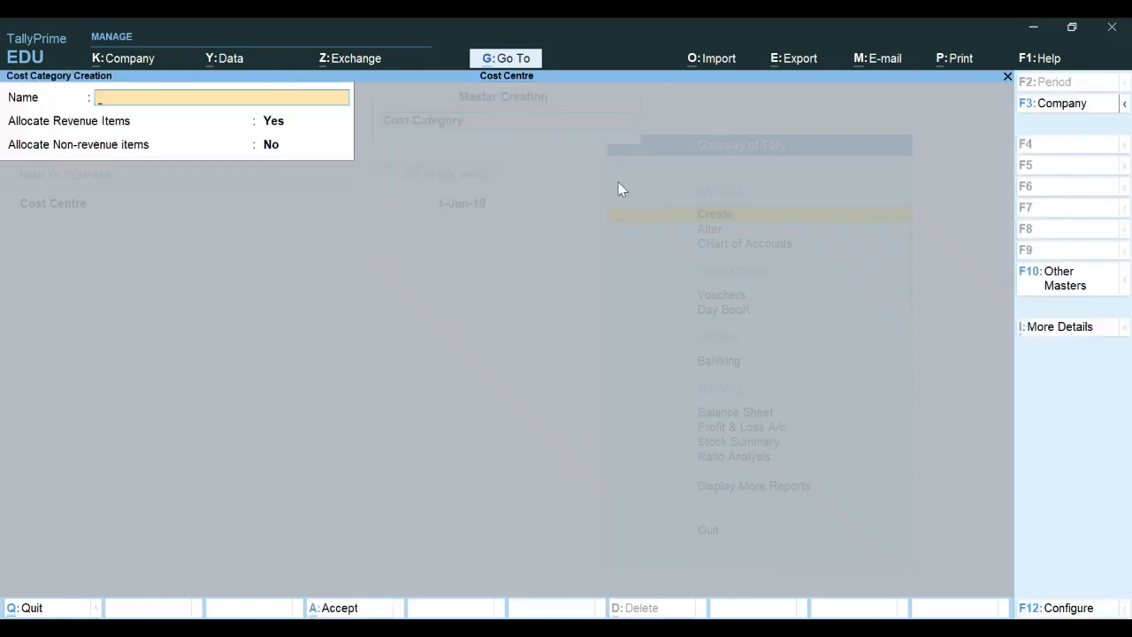
# Create the cost category Sales Executive Commission, allocating revenue items but not non-revenue items, and return to the Gateway of Tally.
pyautogui.write('Salesec')
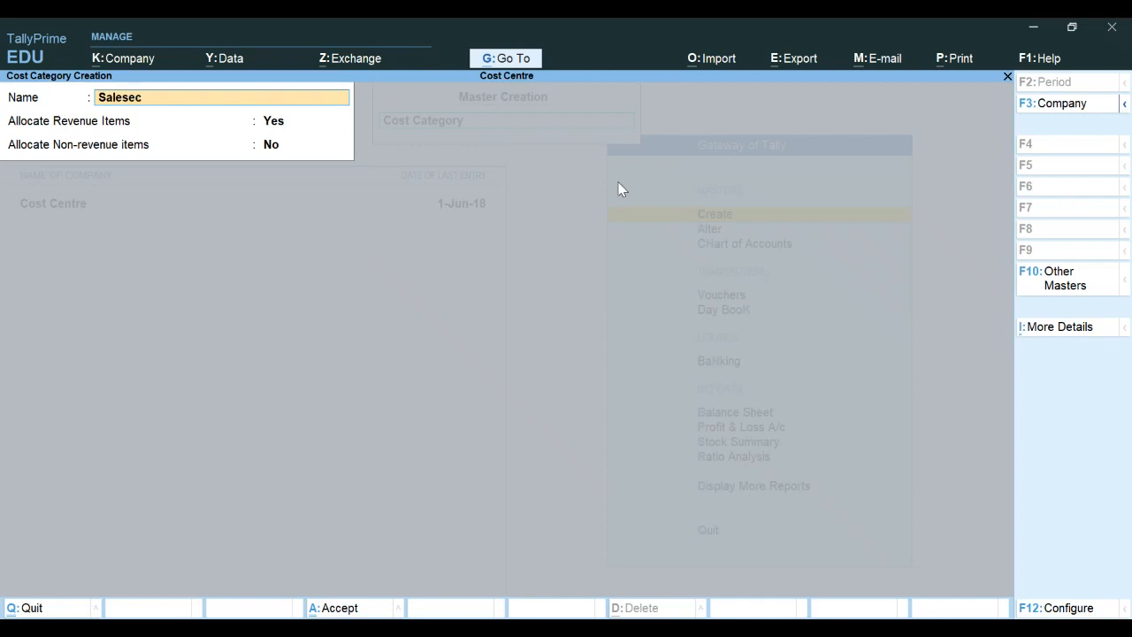
pyautogui.press('BackSpace')
pyautogui.press('BackSpace')
pyautogui.write('Executive Commission')
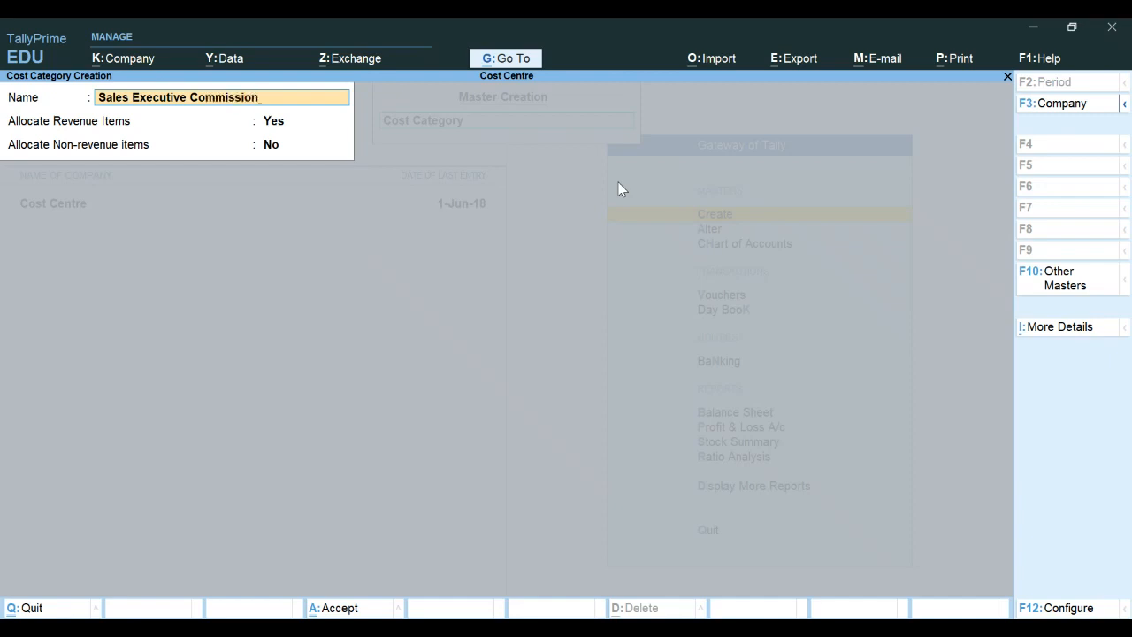
pyautogui.press('Return')
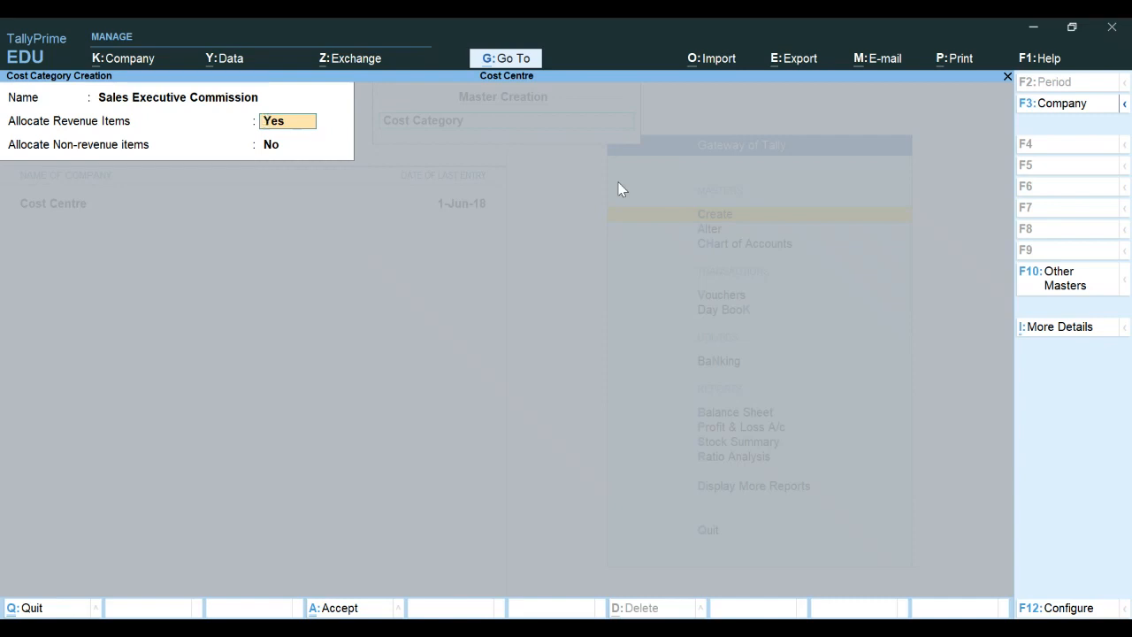
pyautogui.press('Return')
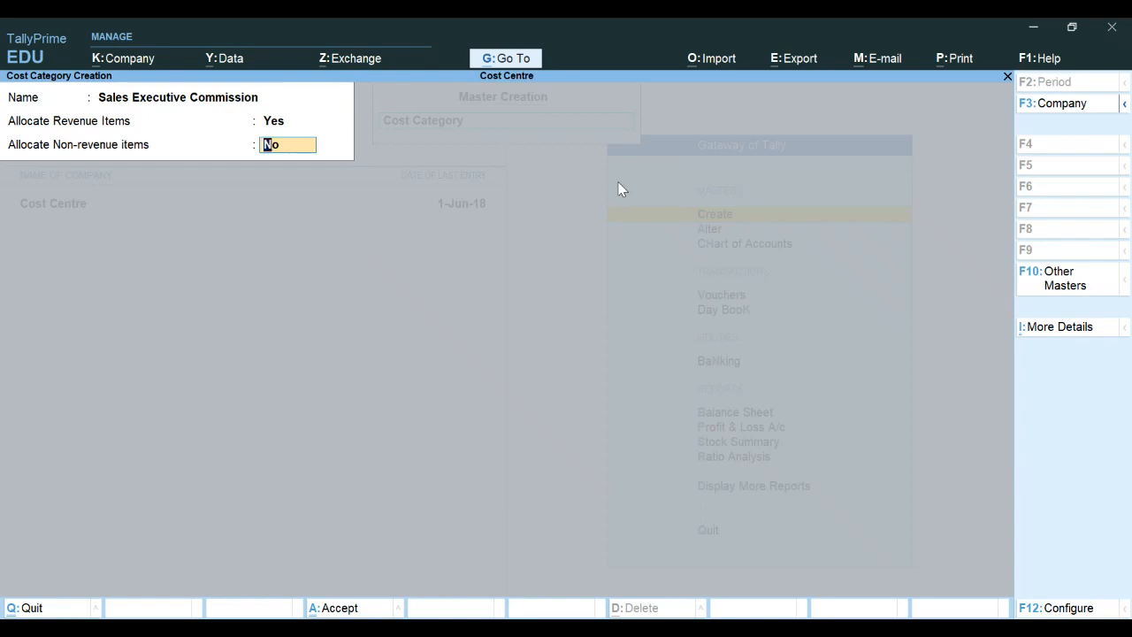
pyautogui.press('Return')
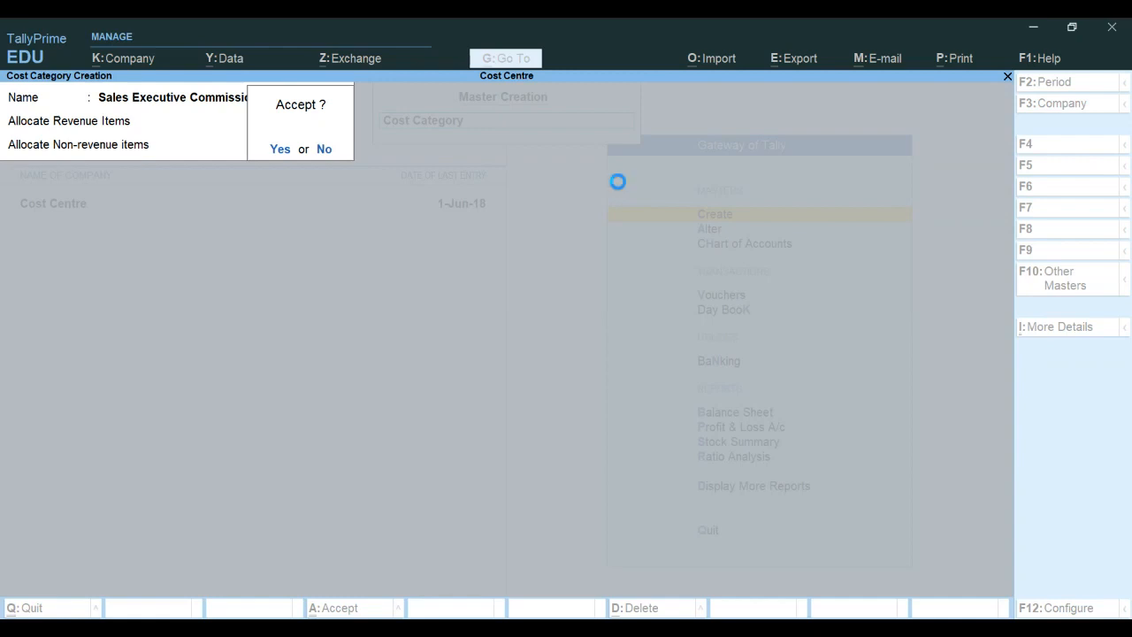
pyautogui.press('Return')
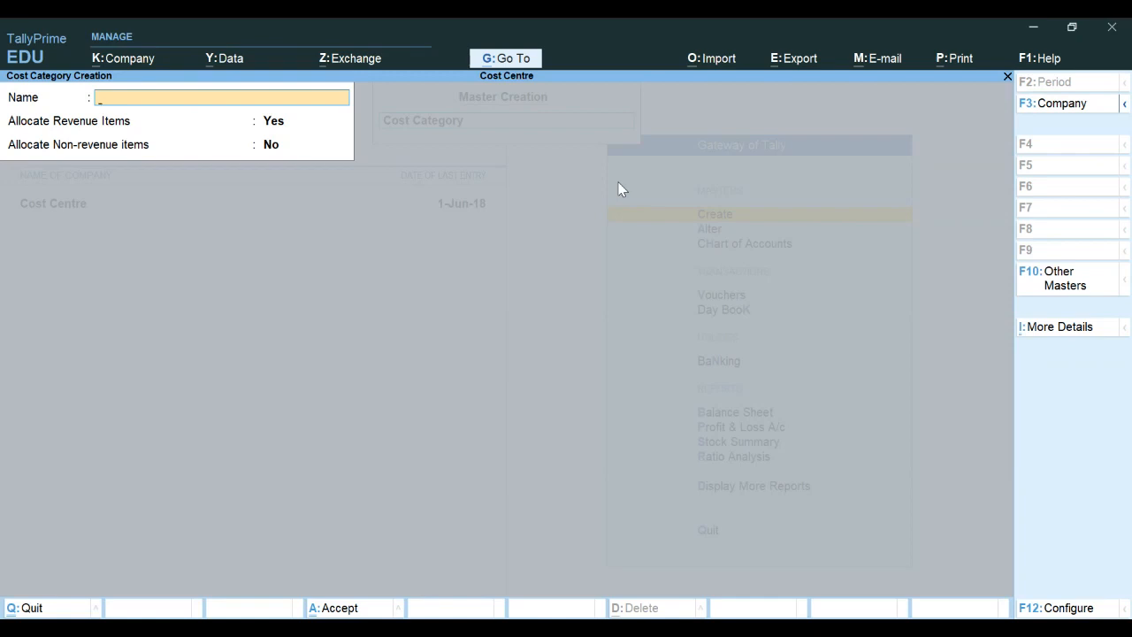
pyautogui.press('Escape')
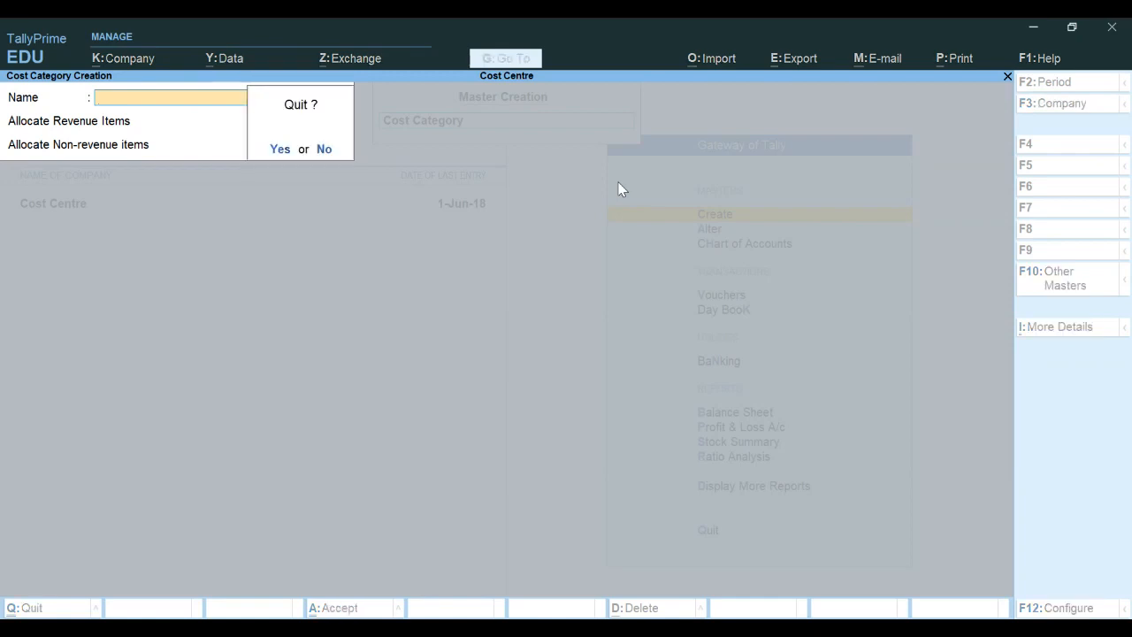
pyautogui.press('y')
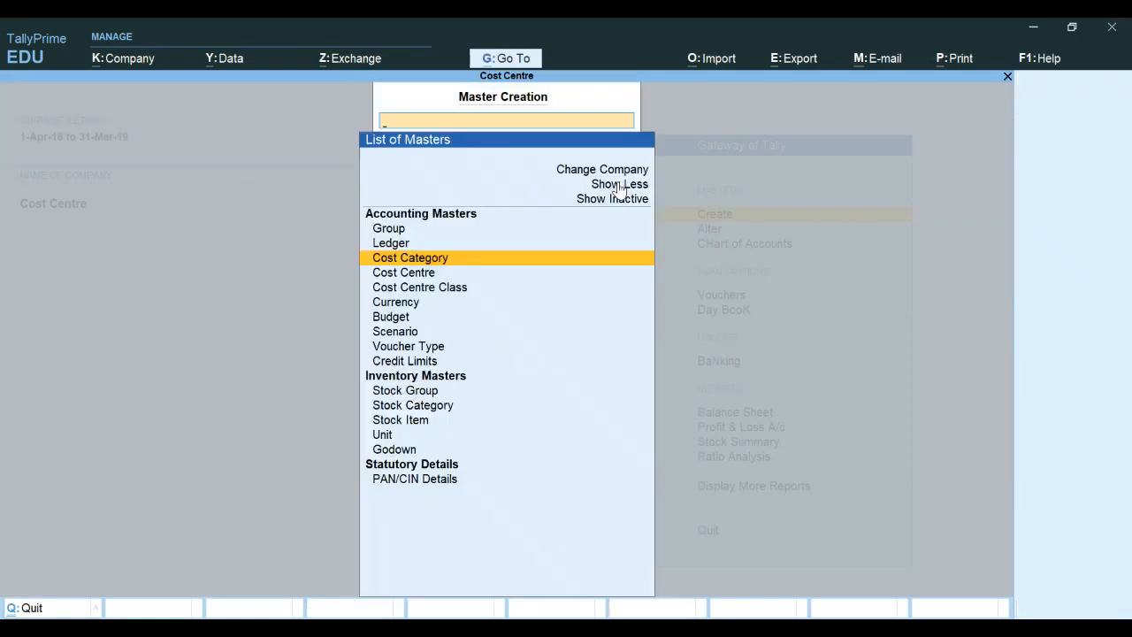
pyautogui.press('Escape')
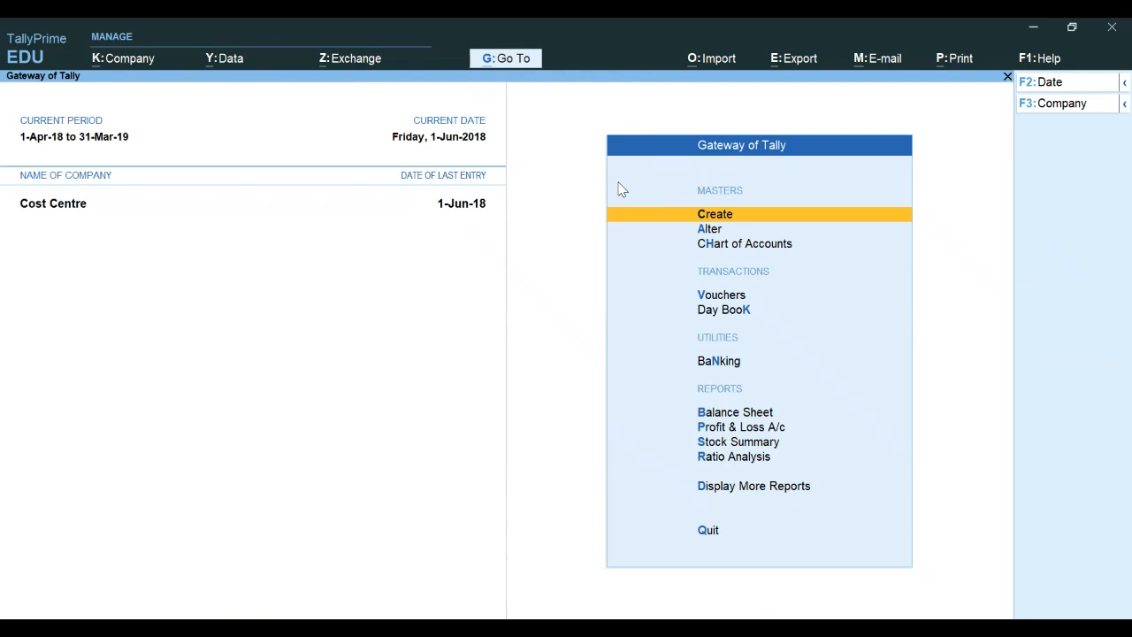
# Open Cost Centre creation and set the category to Sales Executive Commission.
pyautogui.press('Return')
pyautogui.press('Down')
pyautogui.press('Down')
pyautogui.press('Down')
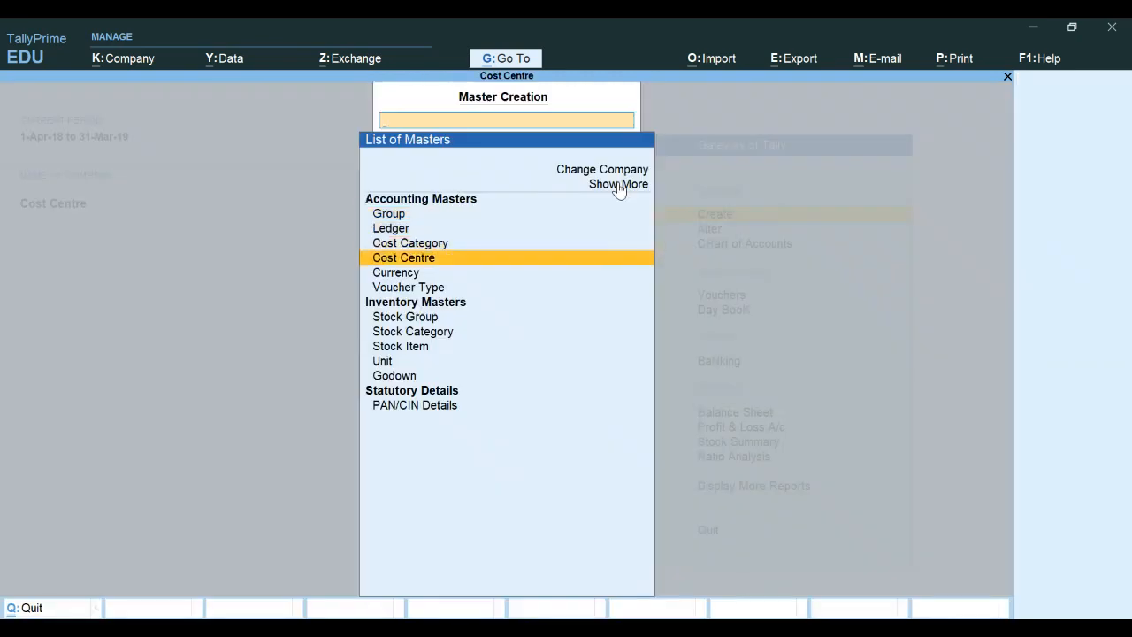
pyautogui.press('Return')
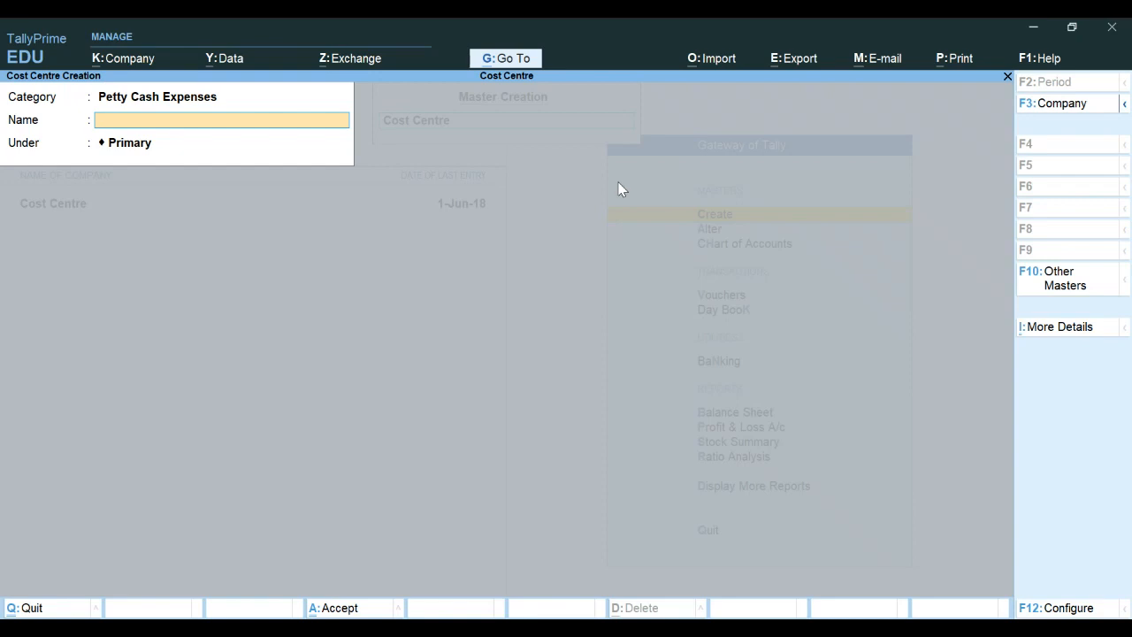
pyautogui.press('BackSpace')
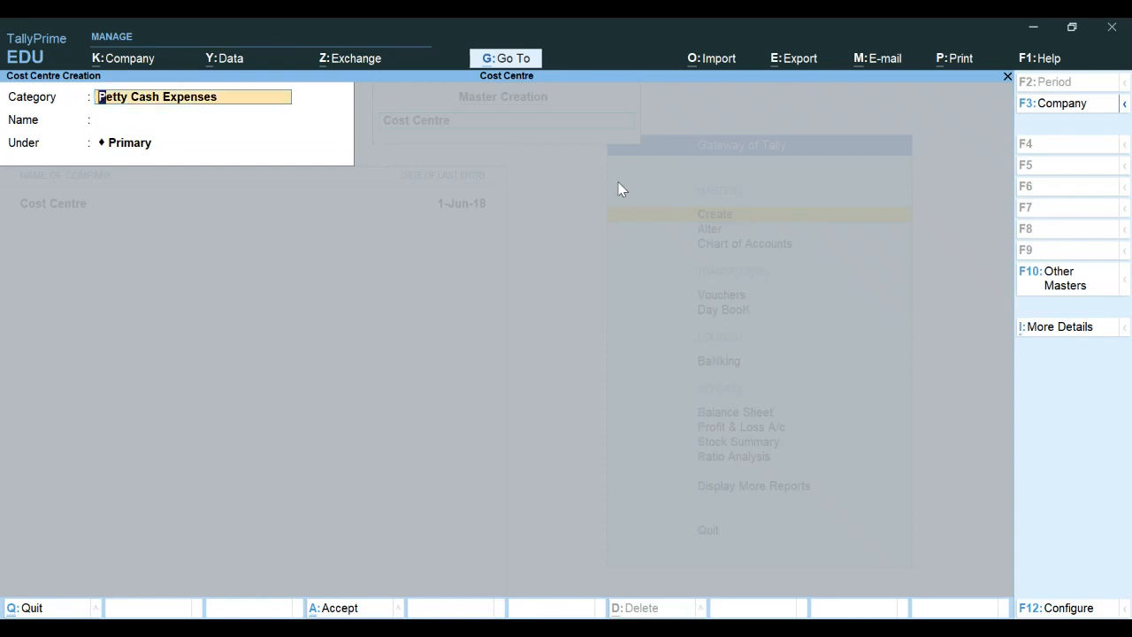
pyautogui.press('BackSpace')
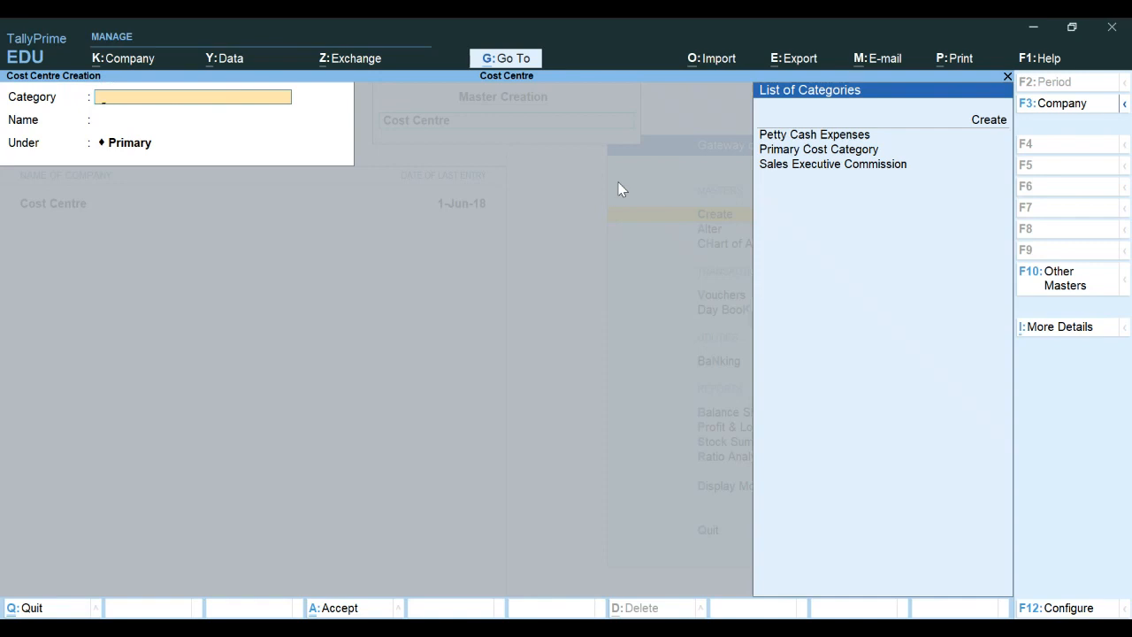
pyautogui.press('Down')
pyautogui.press('Down')
pyautogui.press('Down')
pyautogui.press('Down')
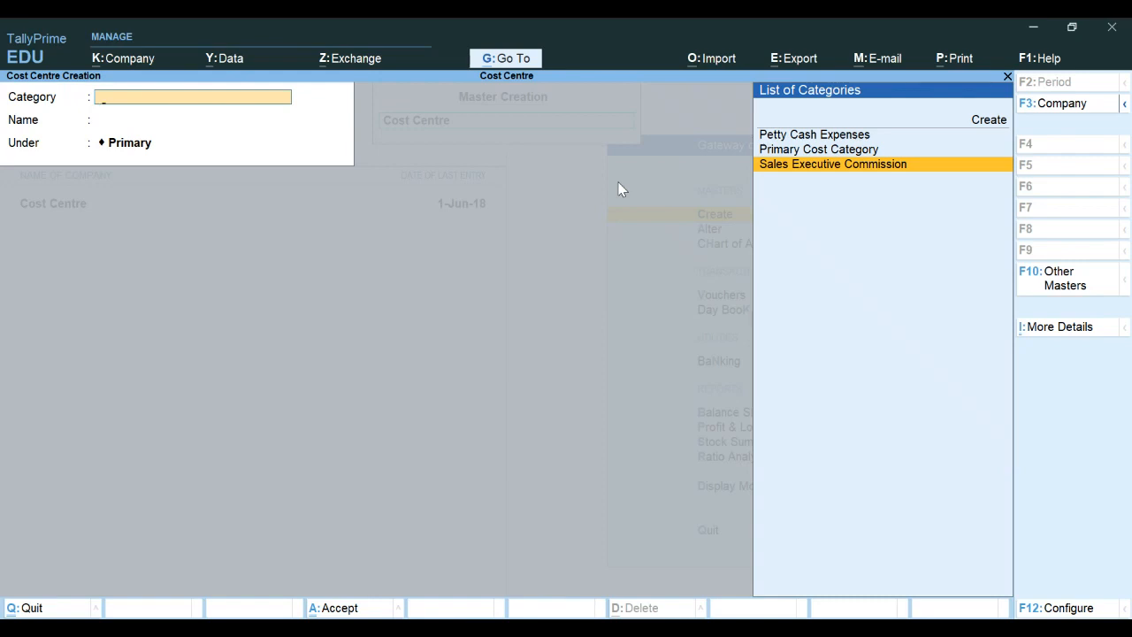
pyautogui.press('Return')
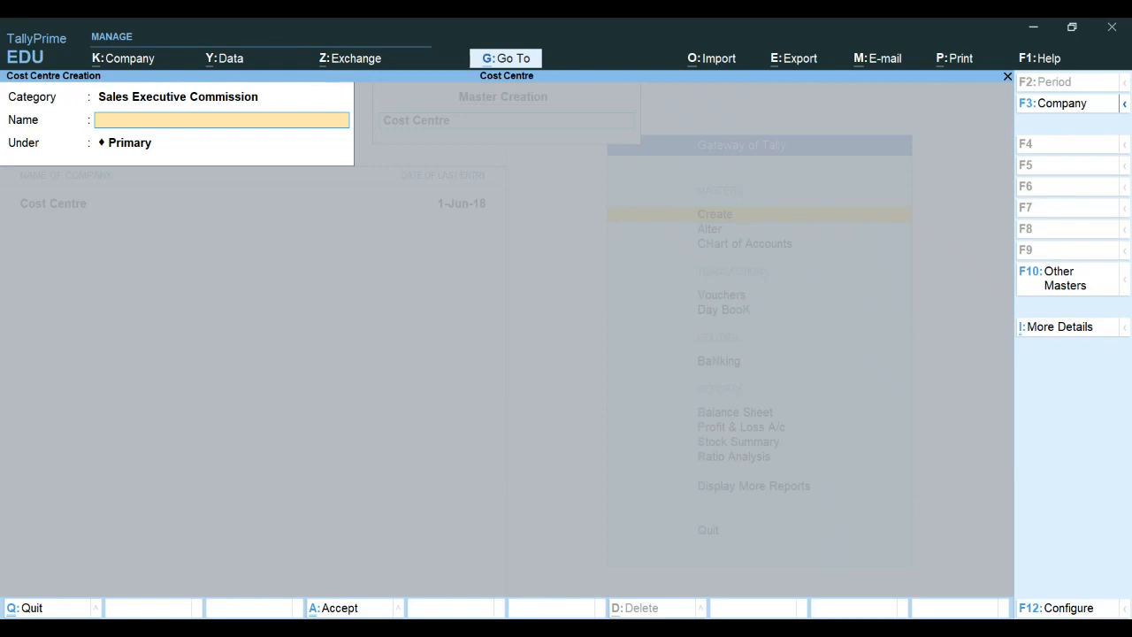
# Name the cost centre after the first sales executive in Problem 2, keep it under Primary, and save it.
pyautogui.write('Mr. Karim')
pyautogui.press('Return')
pyautogui.press('Return')
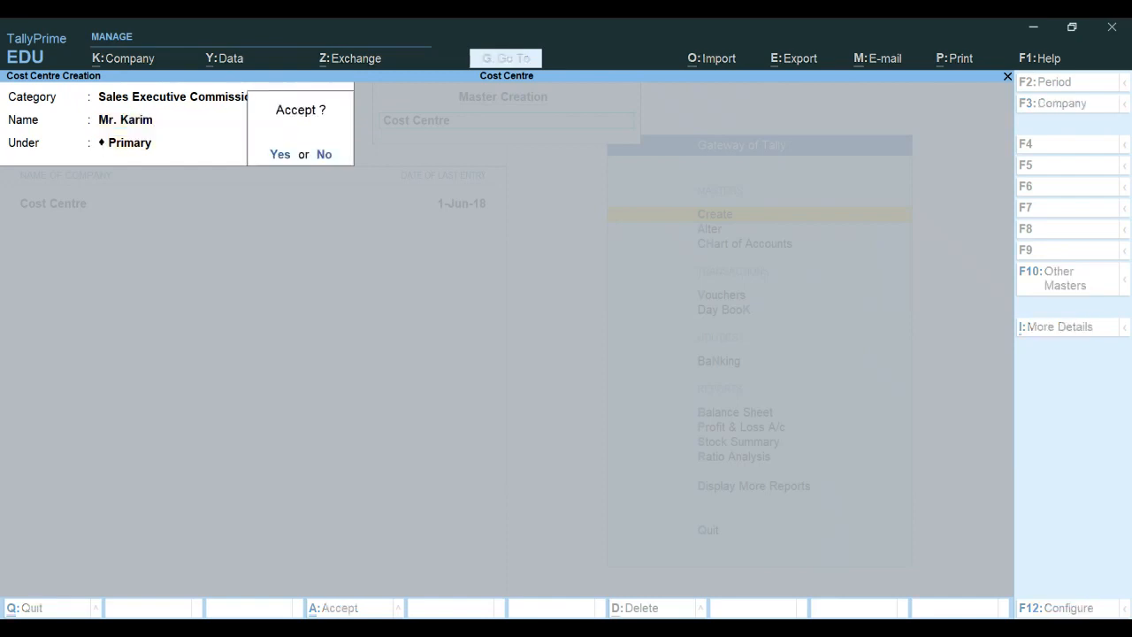
pyautogui.press('Return')
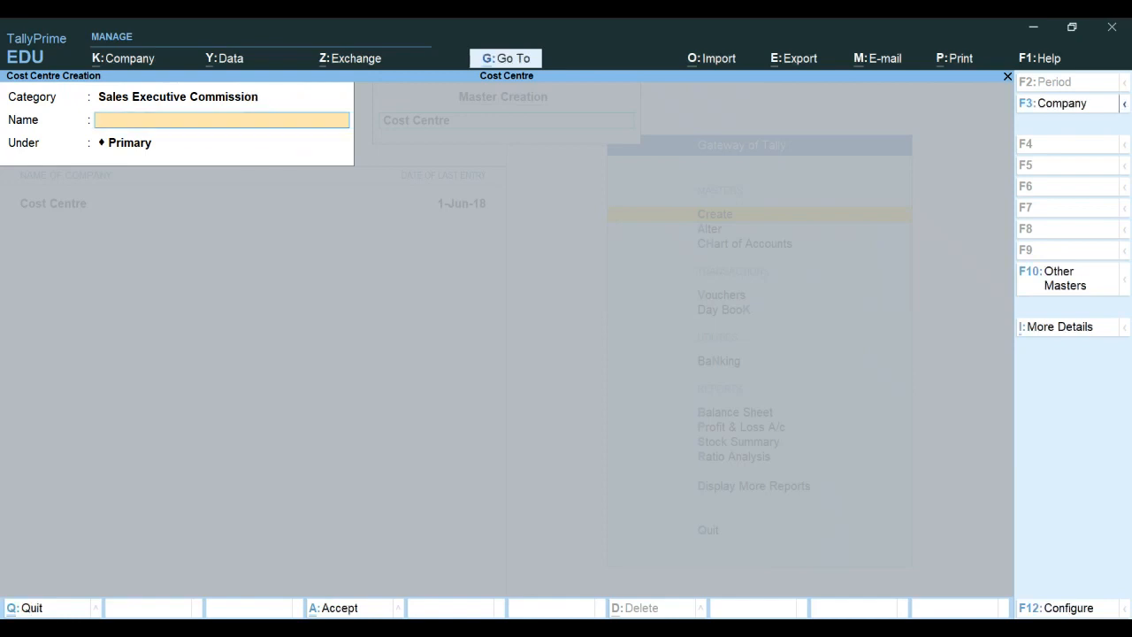
# Create a cost centre named after the second sales executive under Primary in the Sales Executive Commission category.
pyautogui.write('Mr. Das')
pyautogui.press('Return')
pyautogui.press('Return')
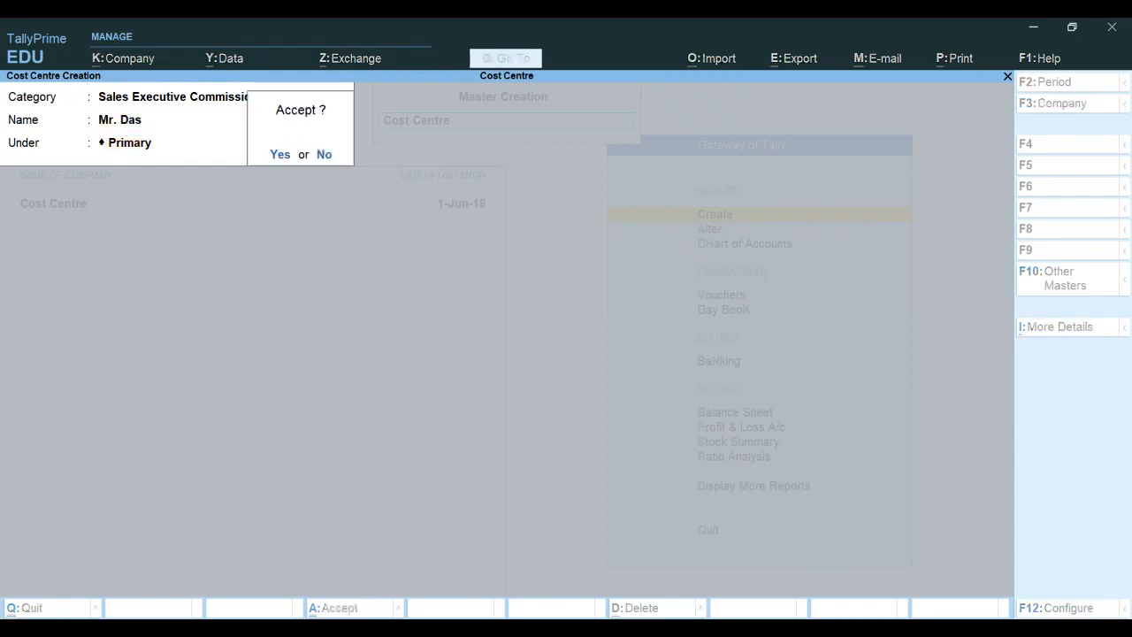
pyautogui.press('Return')
# Create the third sales executive's cost centre under Primary in the same category, and return to the Gateway of Tally.
pyautogui.write('M')
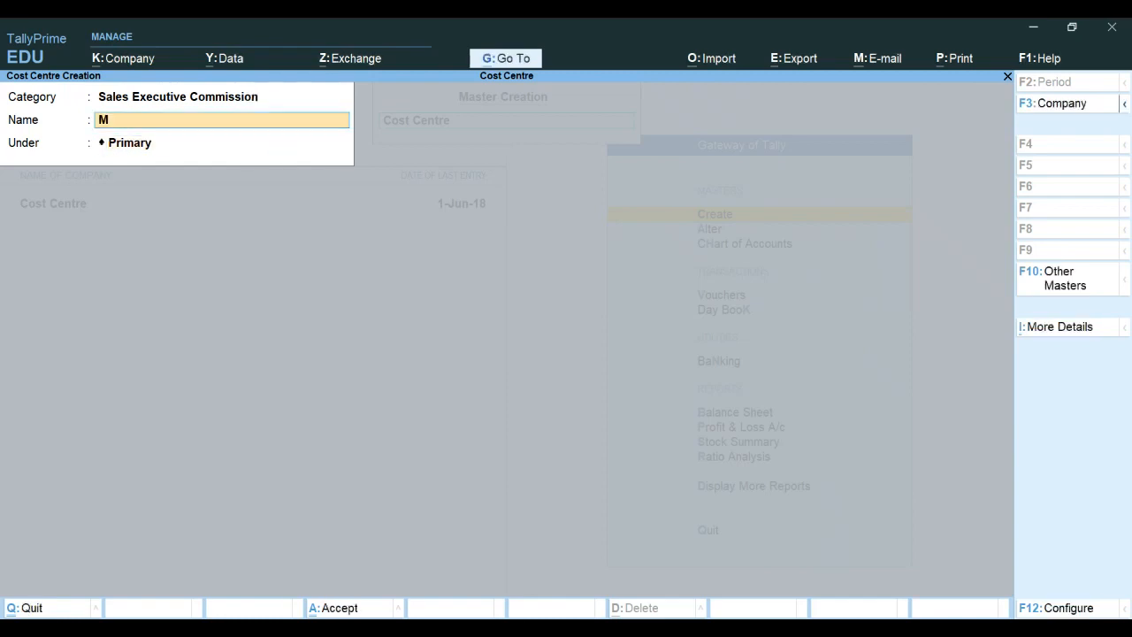
pyautogui.write('r. Banerjee')
pyautogui.press('Return')
pyautogui.press('Return')
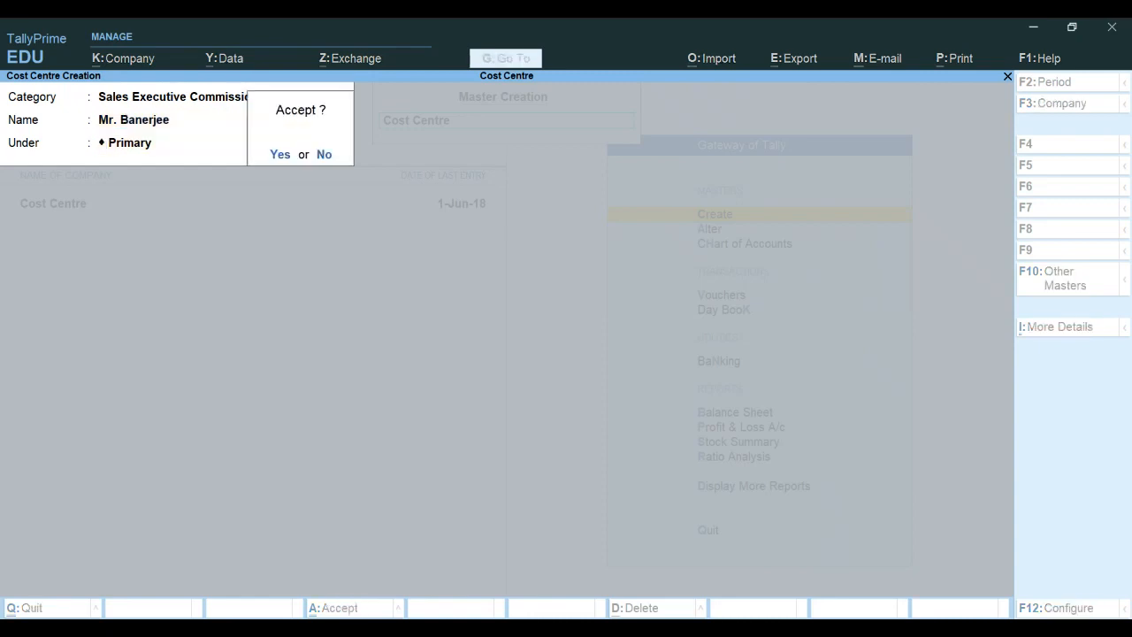
pyautogui.press('y')
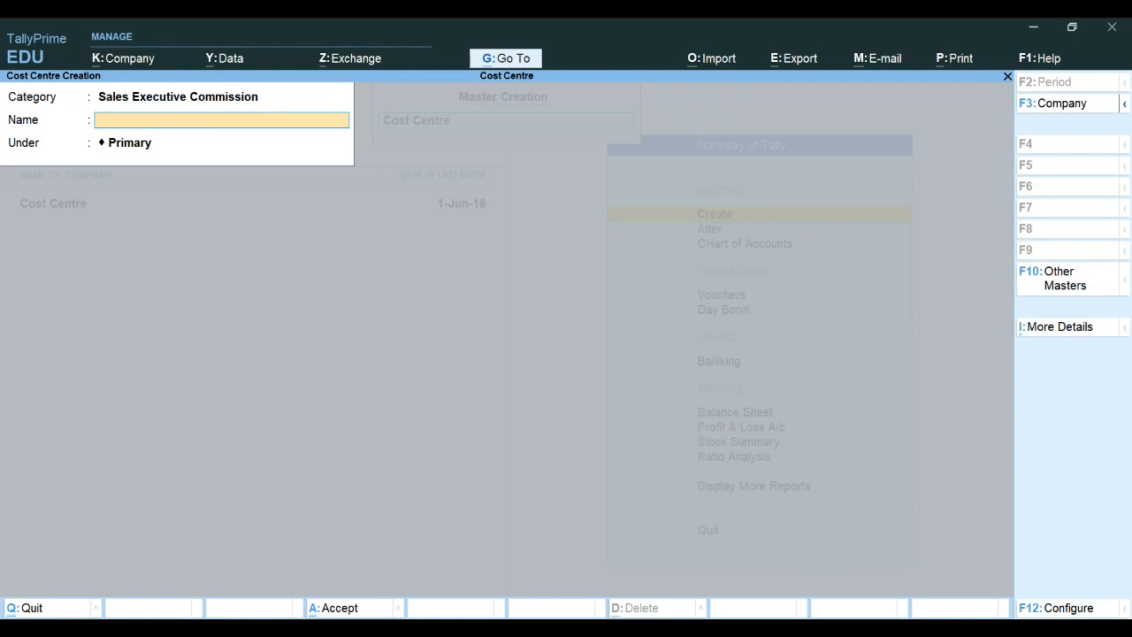
pyautogui.press('Escape')
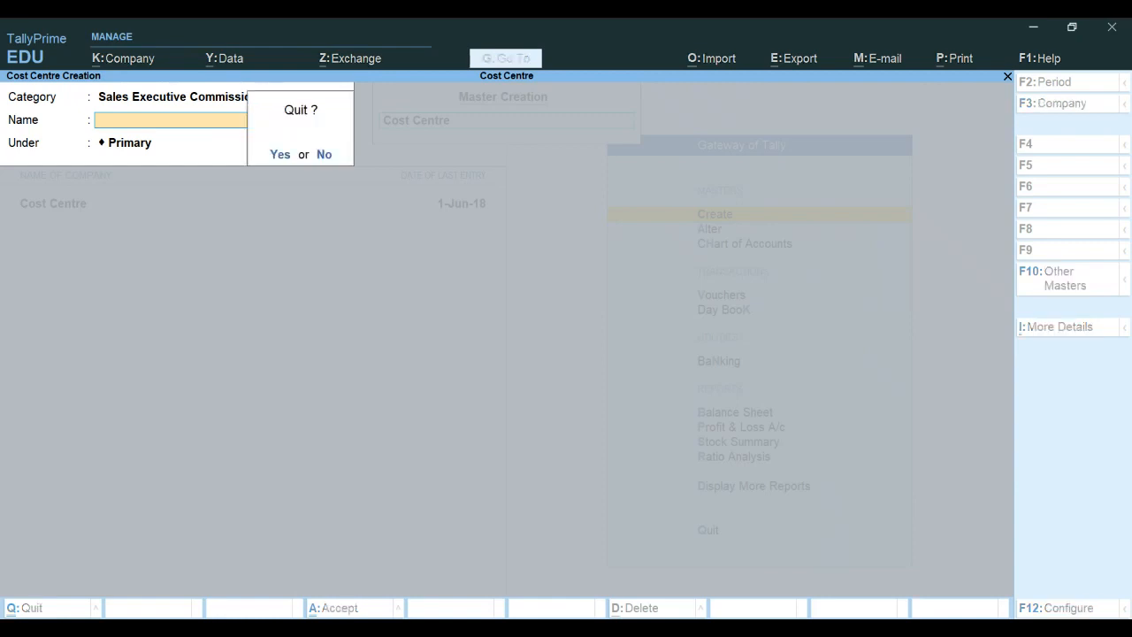
pyautogui.press('y')
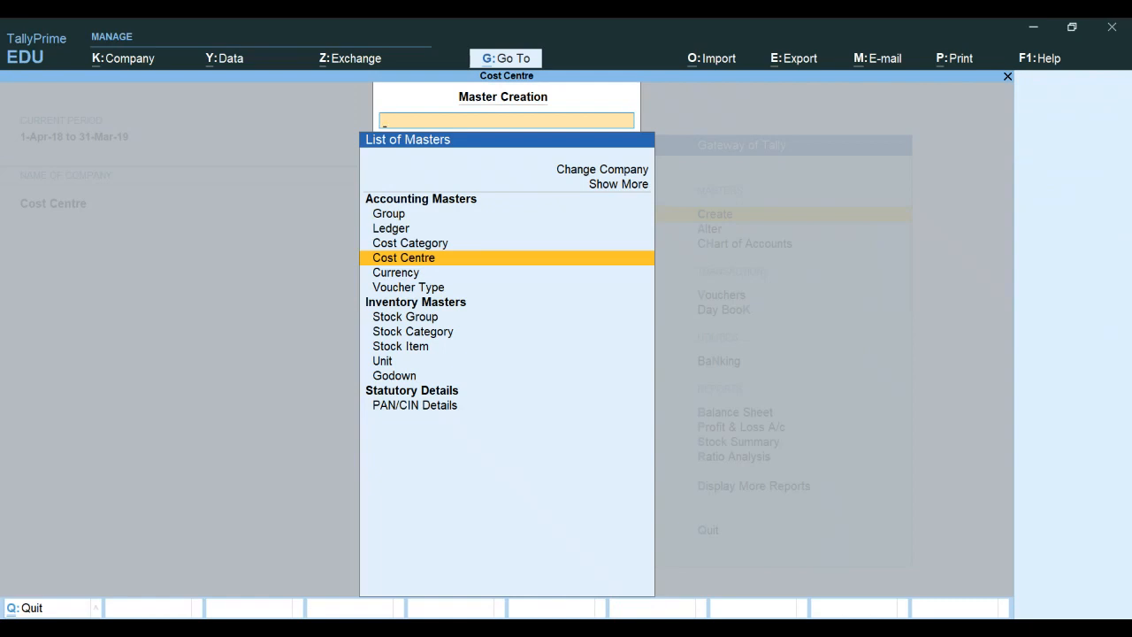
pyautogui.press('Escape')
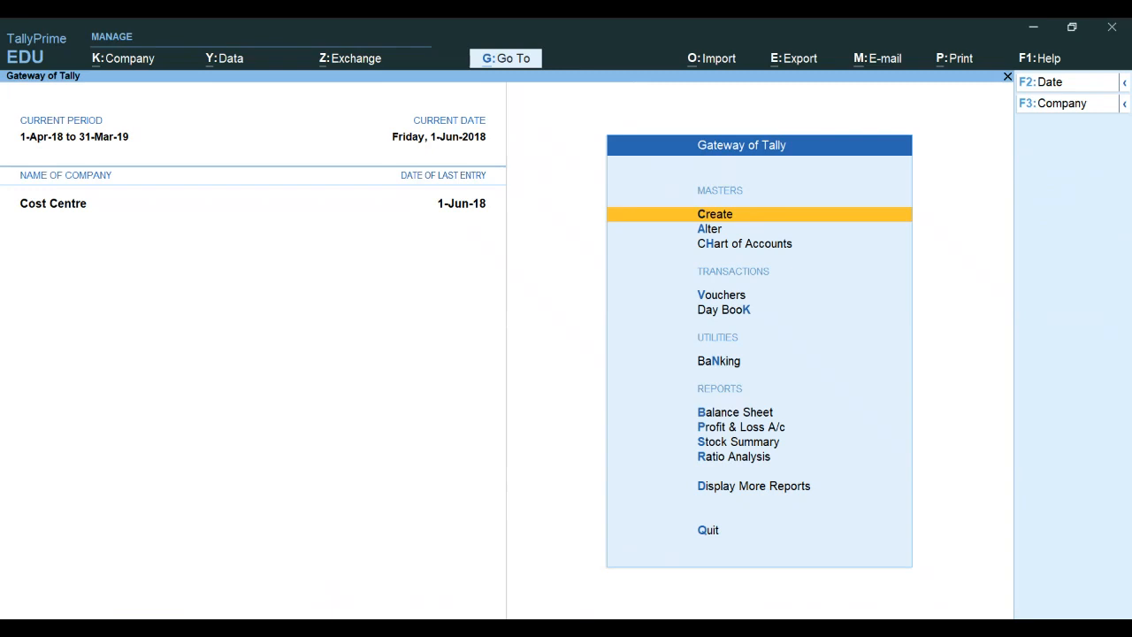
# Start a new ledger named Commission and place it under Indirect Expenses.
pyautogui.press('Return')
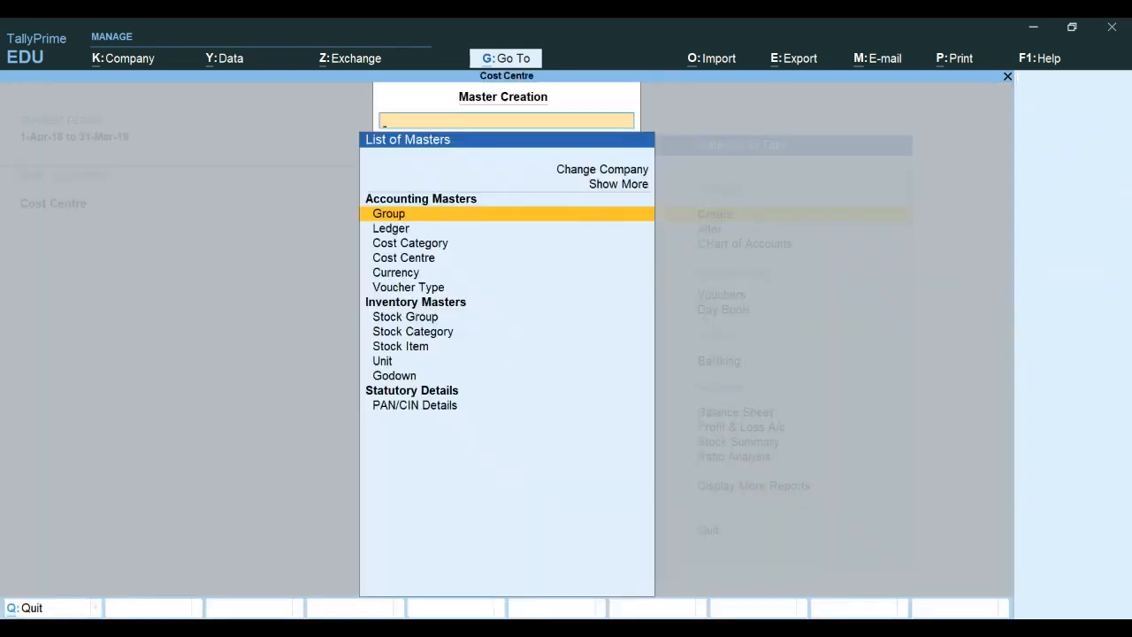
pyautogui.press('Down')
pyautogui.press('Return')
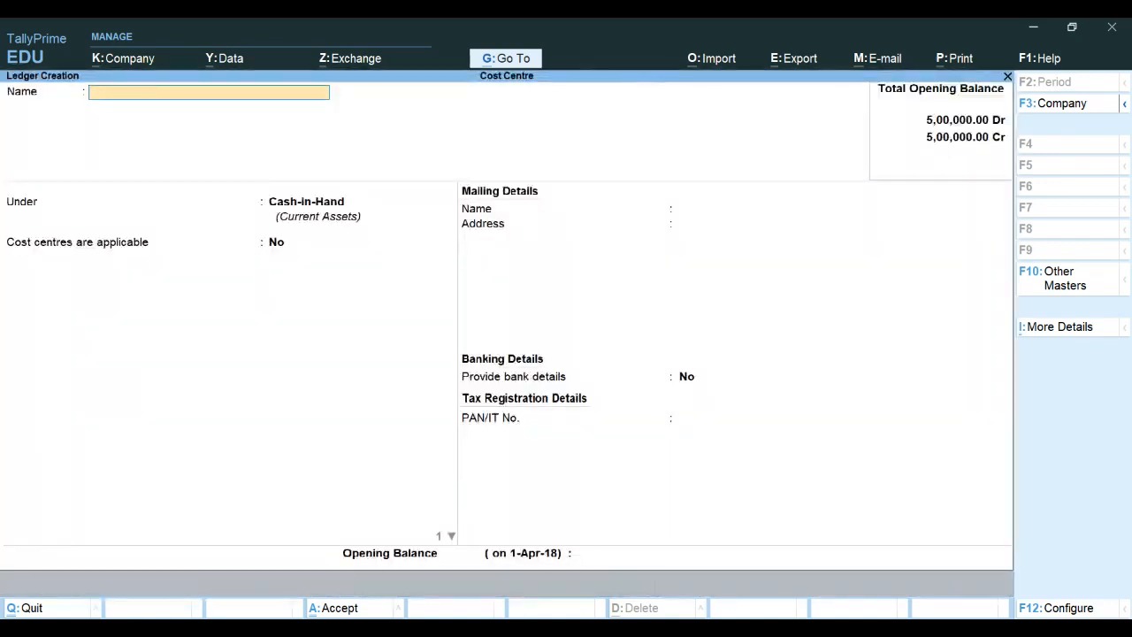
pyautogui.write('Commission')
pyautogui.press('Return')
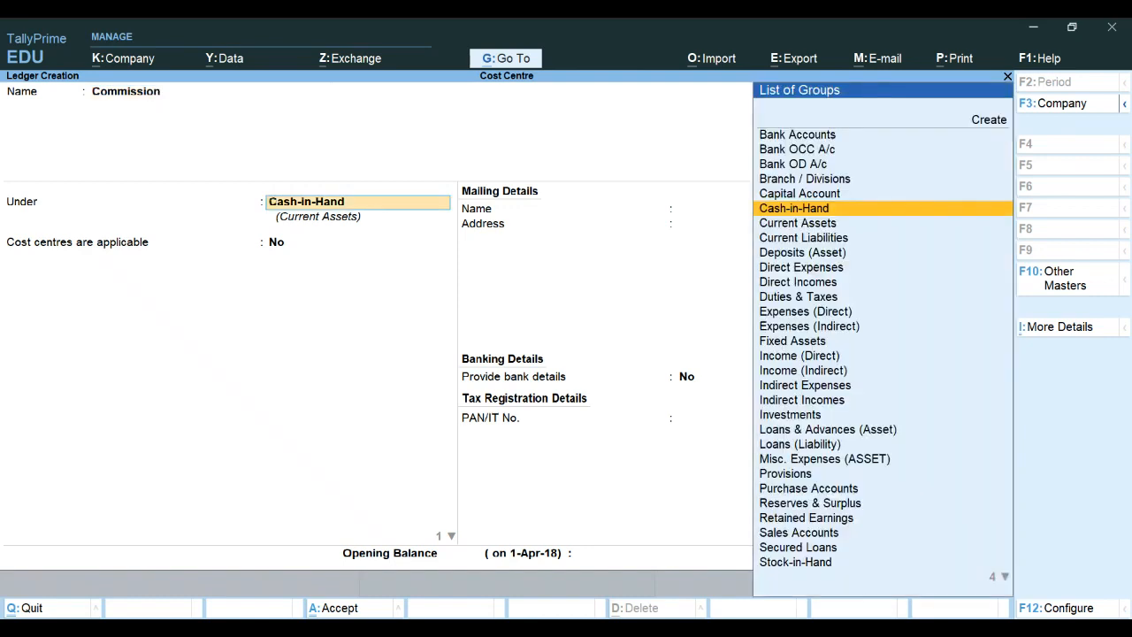
pyautogui.write('In')
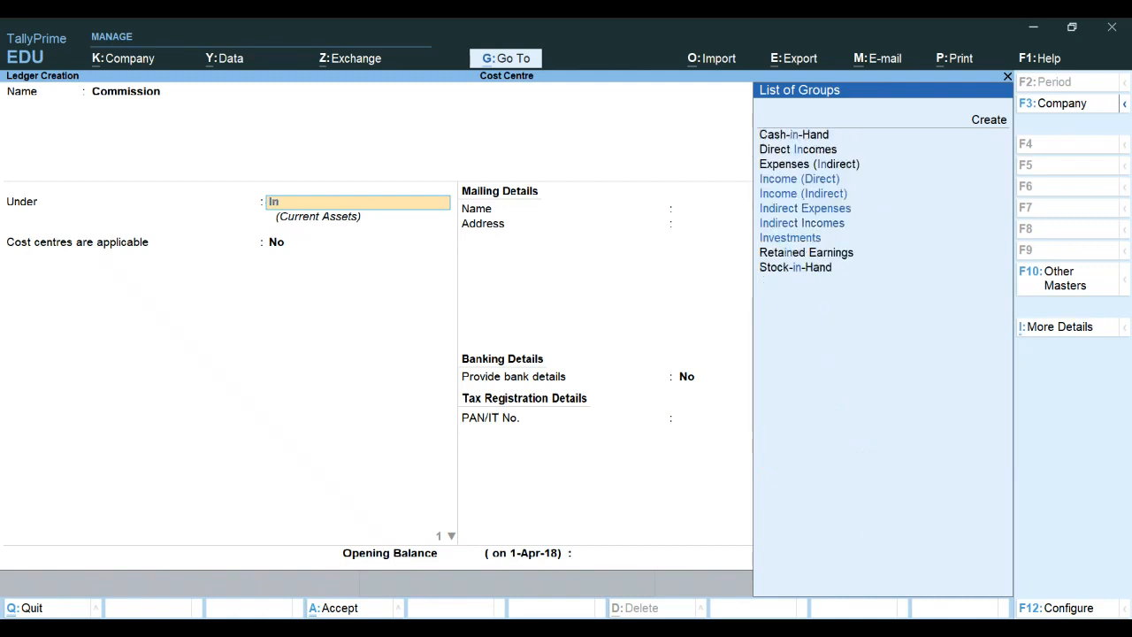
pyautogui.write('d')
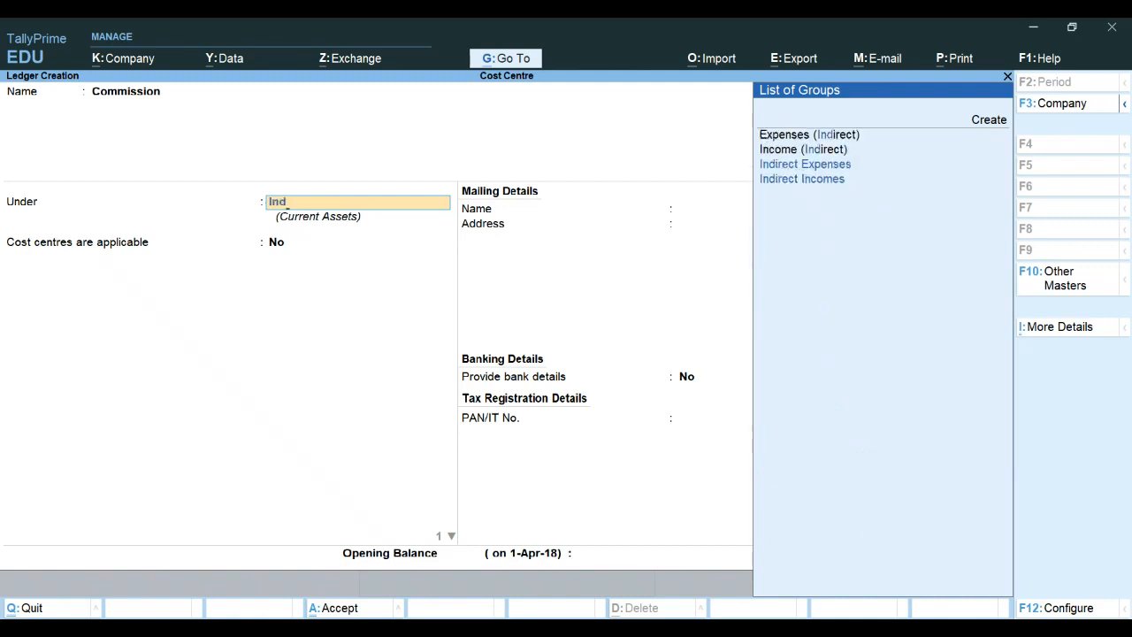
pyautogui.press('Down')
pyautogui.press('Down')
pyautogui.press('Return')
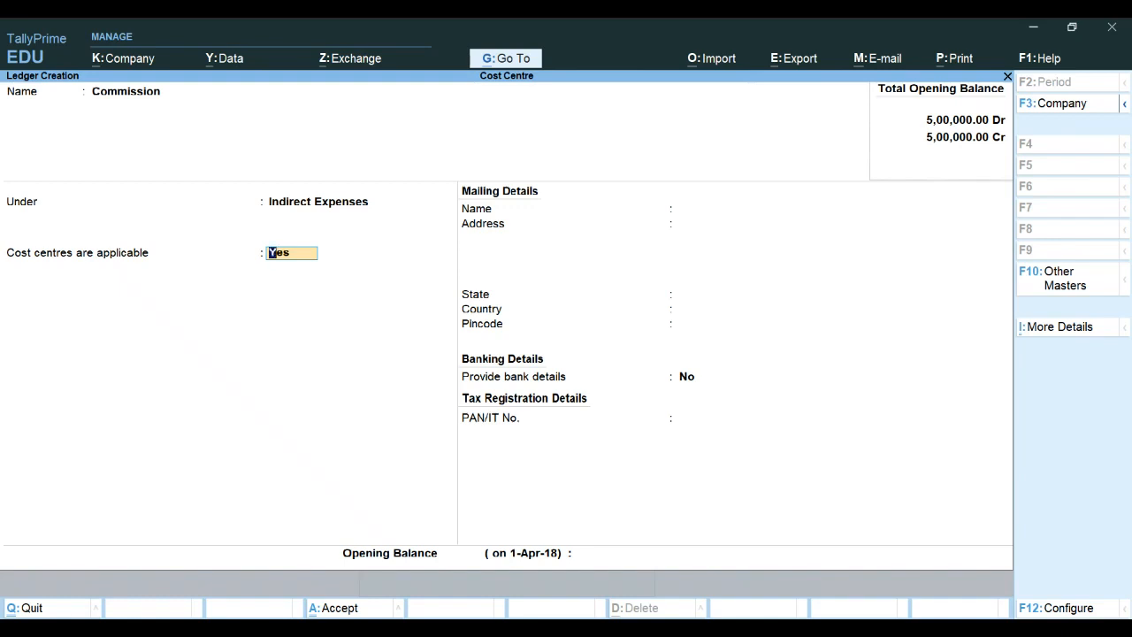
# Keep cost centres applicable for the Commission ledger and bank details at No, save it, and return to the Gateway of Tally.
pyautogui.press('Return')
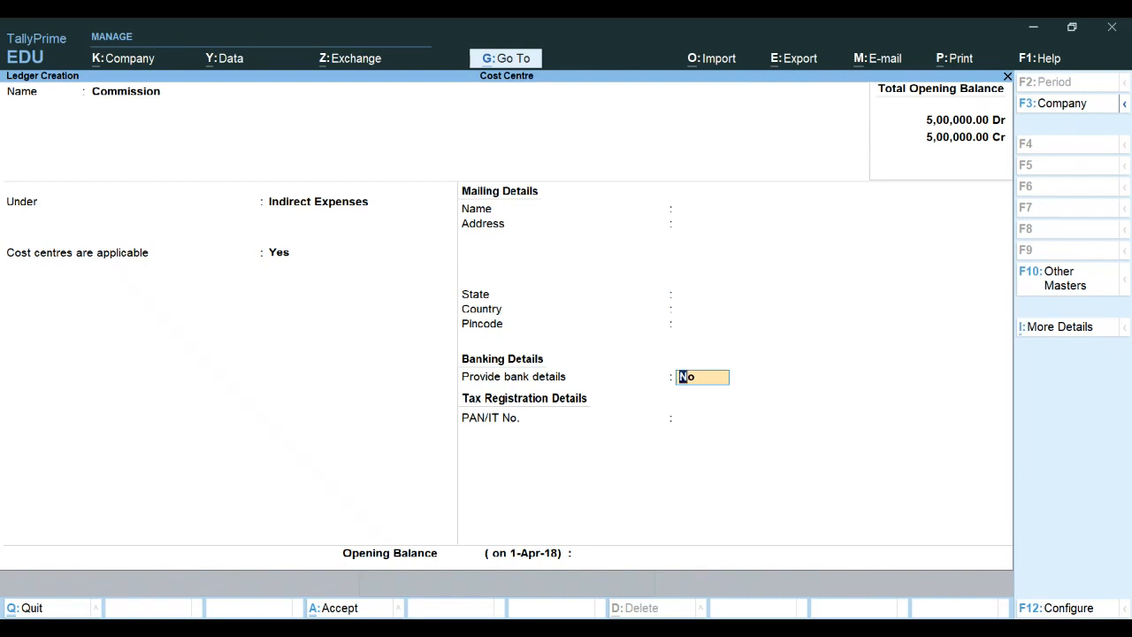
pyautogui.press('alt')
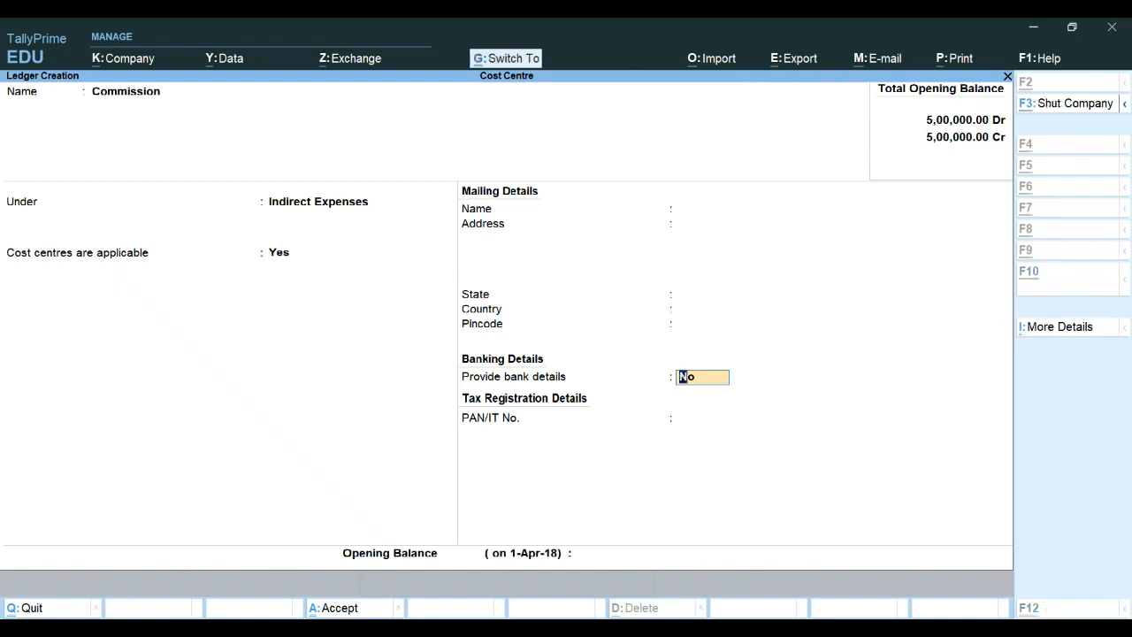
pyautogui.hotkey('ctrl', 'a')
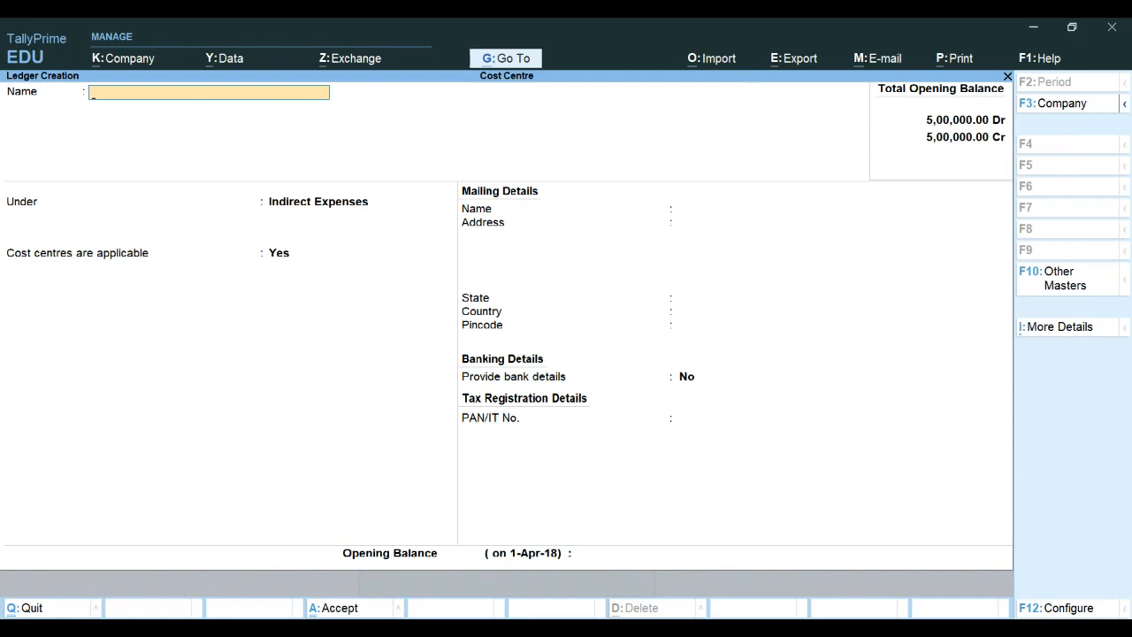
pyautogui.press('Escape')
pyautogui.press('Return')
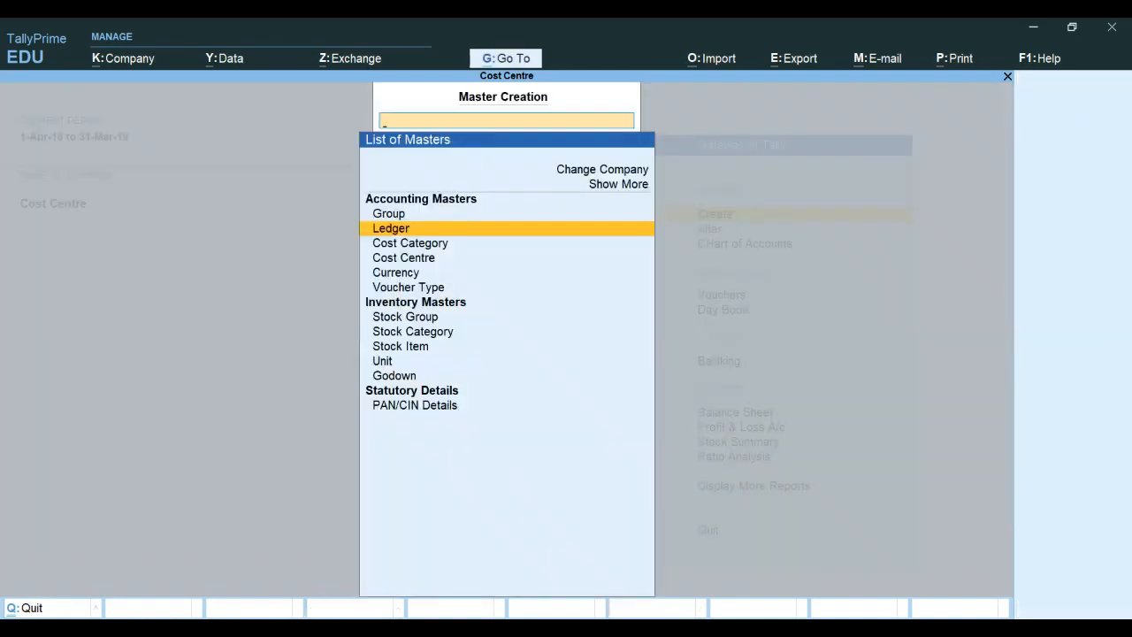
pyautogui.press('Escape')
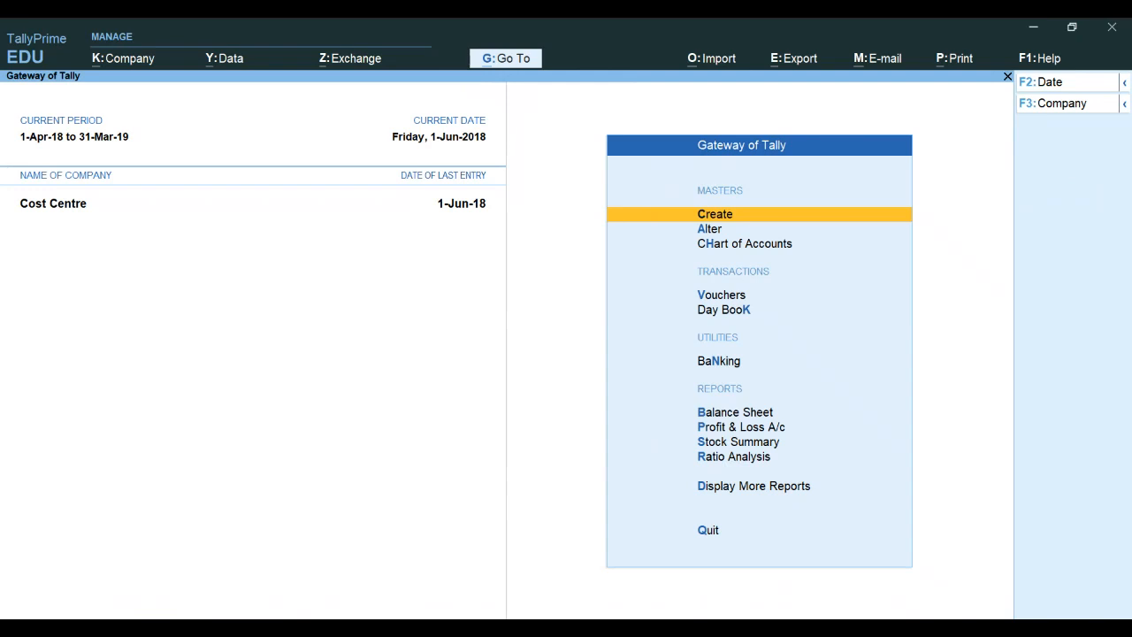
# Open the Cost Centre Break-up selection list from the cost centre reports under Statements of Accounts.
pyautogui.press('Down')
pyautogui.press('Down')
pyautogui.press('Down')
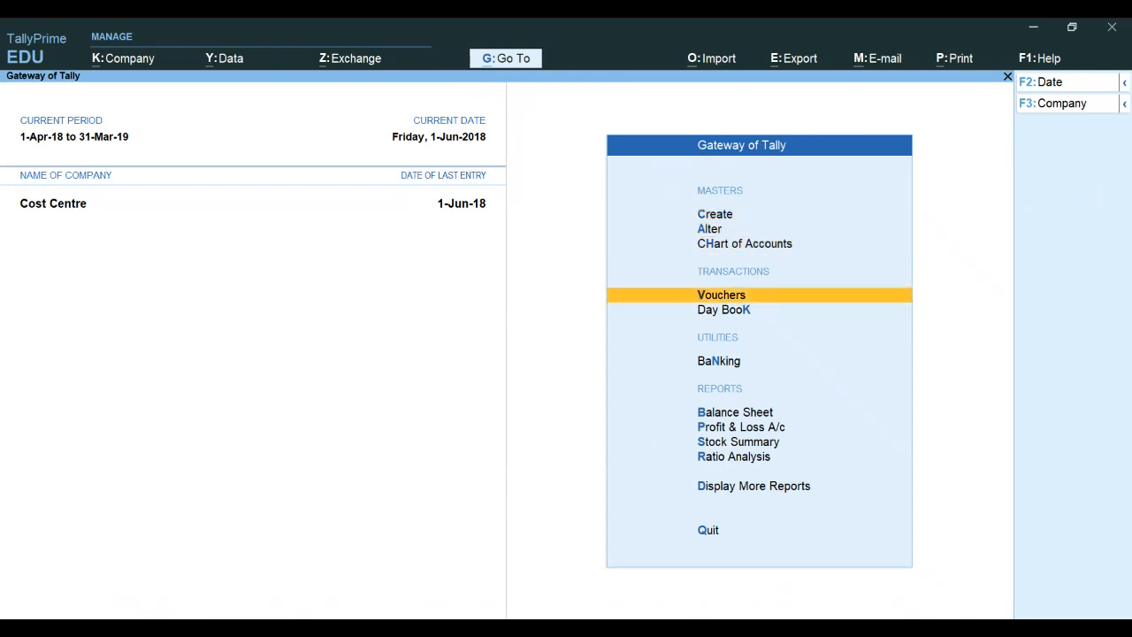
pyautogui.press('Down')
pyautogui.press('Down')
pyautogui.press('Down')
pyautogui.press('Down')
pyautogui.press('Down')
pyautogui.press('Down')
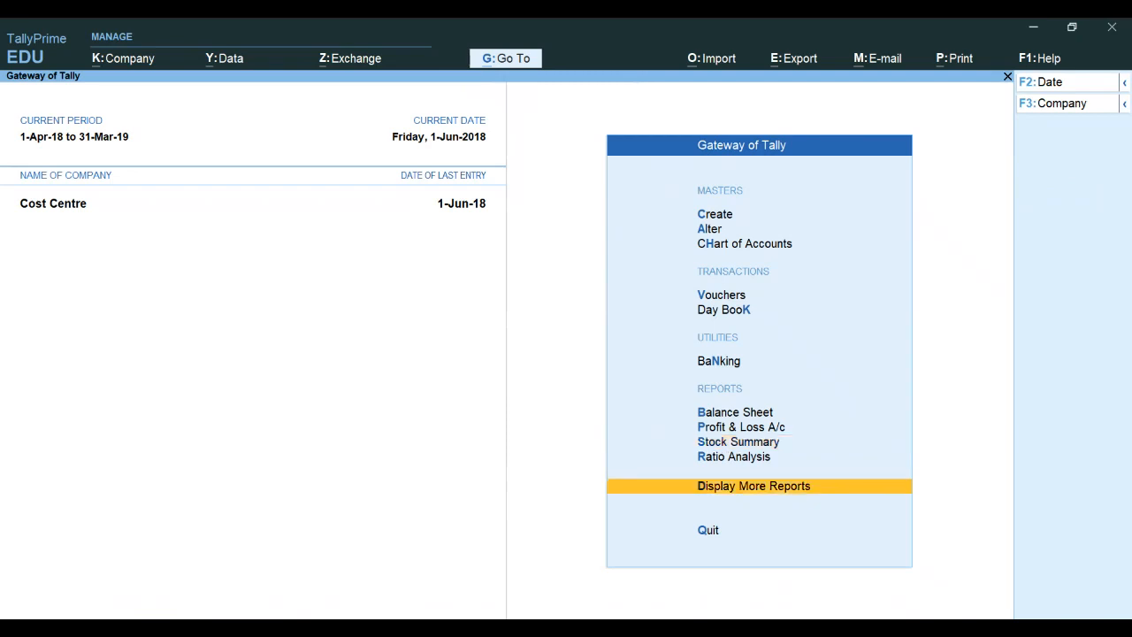
pyautogui.press('Return')
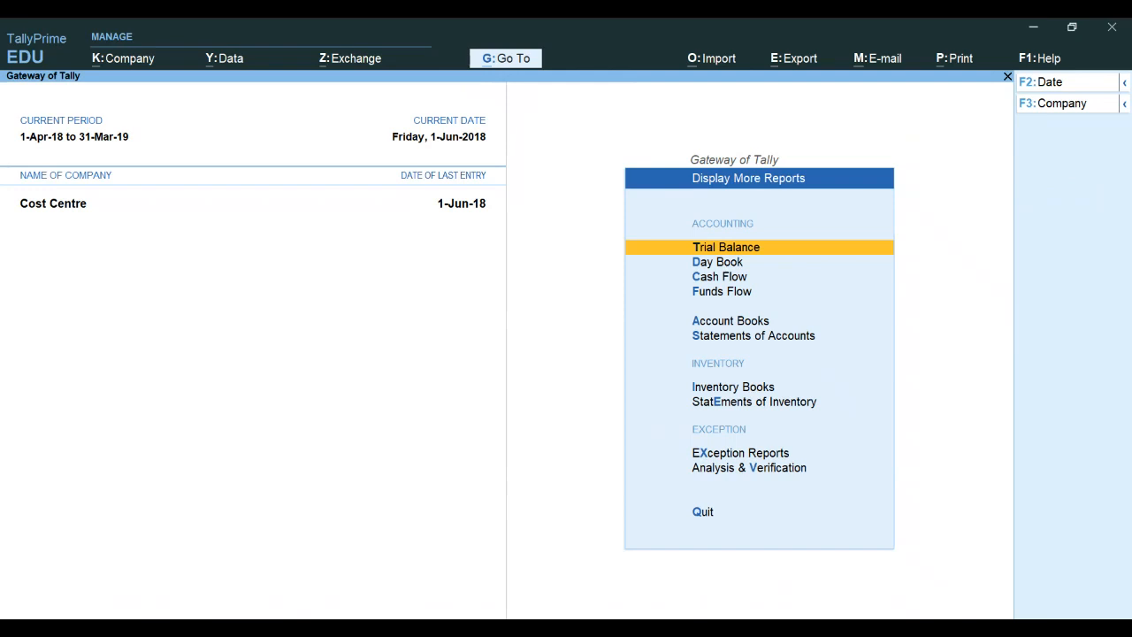
pyautogui.press('Down')
pyautogui.press('Down')
pyautogui.press('Down')
pyautogui.press('Down')
pyautogui.press('Down')
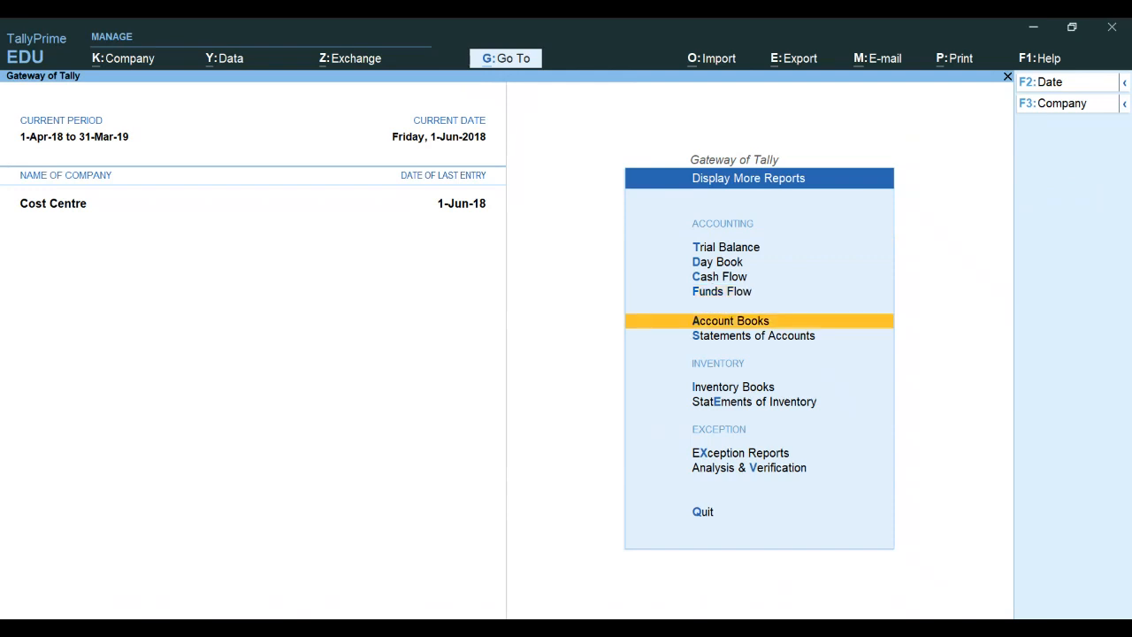
pyautogui.press('Return')
pyautogui.press('Down')
pyautogui.press('Return')
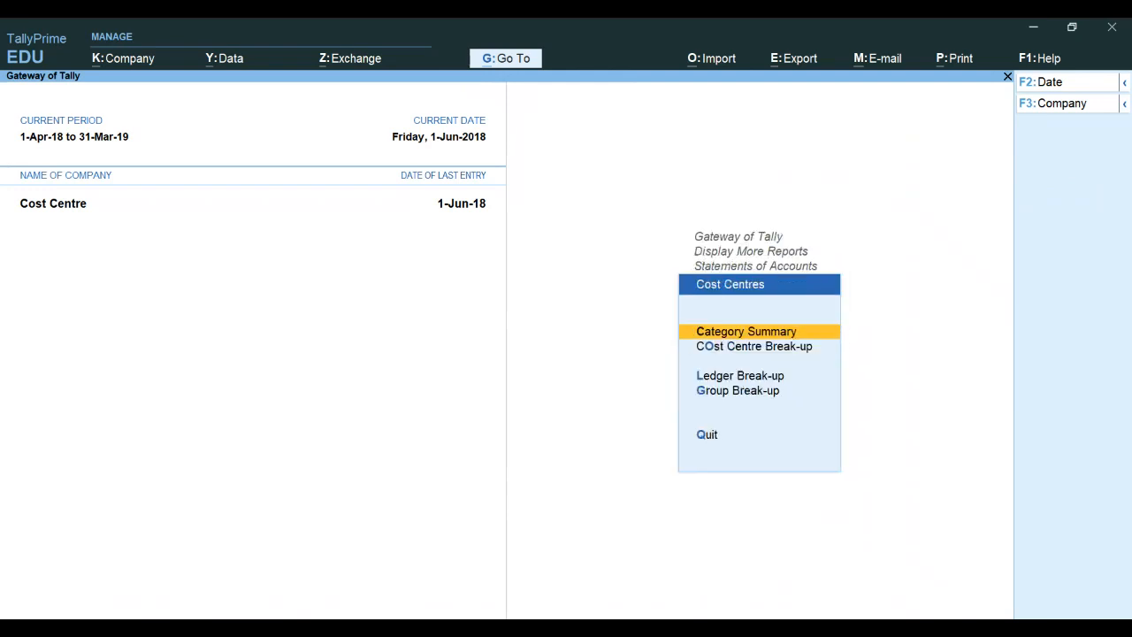
pyautogui.press('Down')
pyautogui.press('Return')
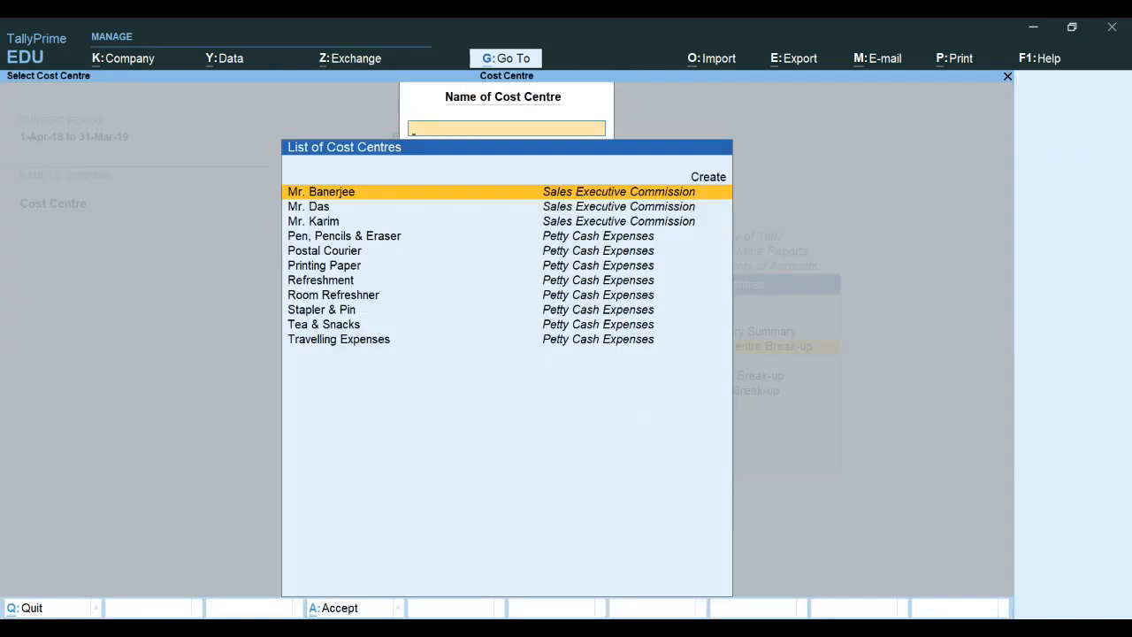
# Check the sales executives' cost centres in the list of cost centres, and return to the Gateway of Tally.
pyautogui.press('Down')
pyautogui.press('Down')
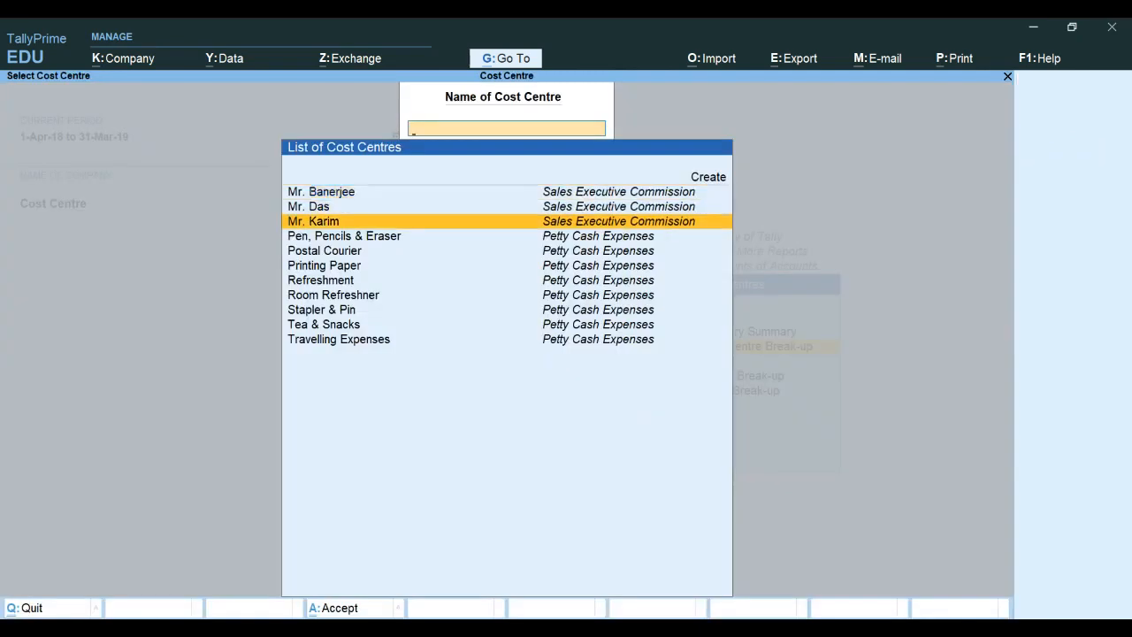
pyautogui.press('Up')
pyautogui.press('Up')
pyautogui.press('Down')
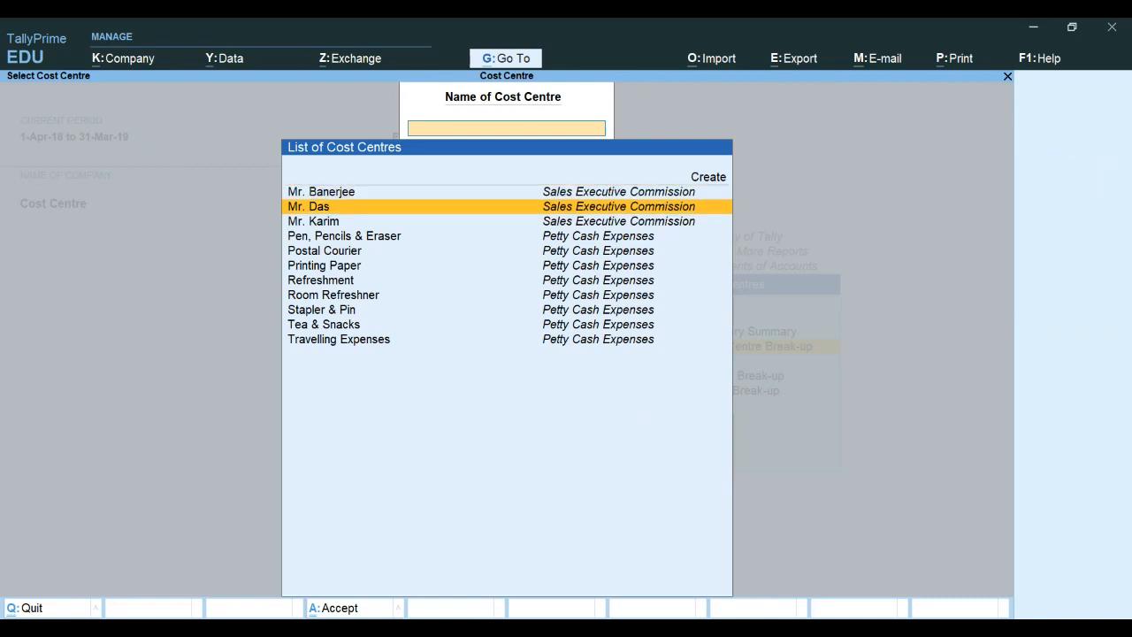
pyautogui.press('Down')
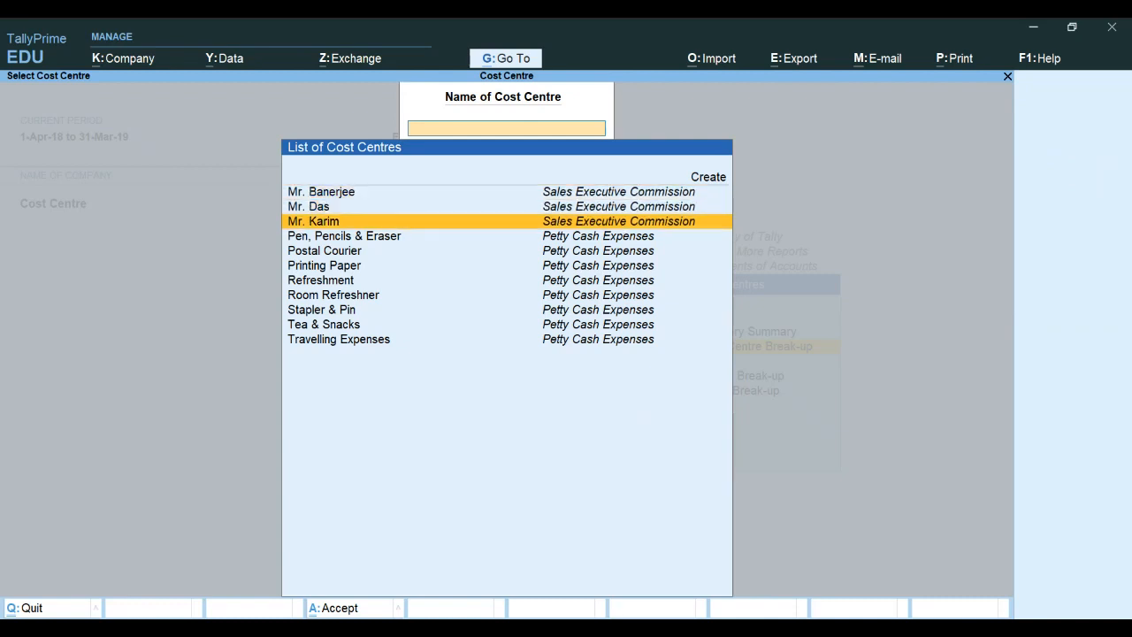
pyautogui.press('Escape')
pyautogui.press('Escape')
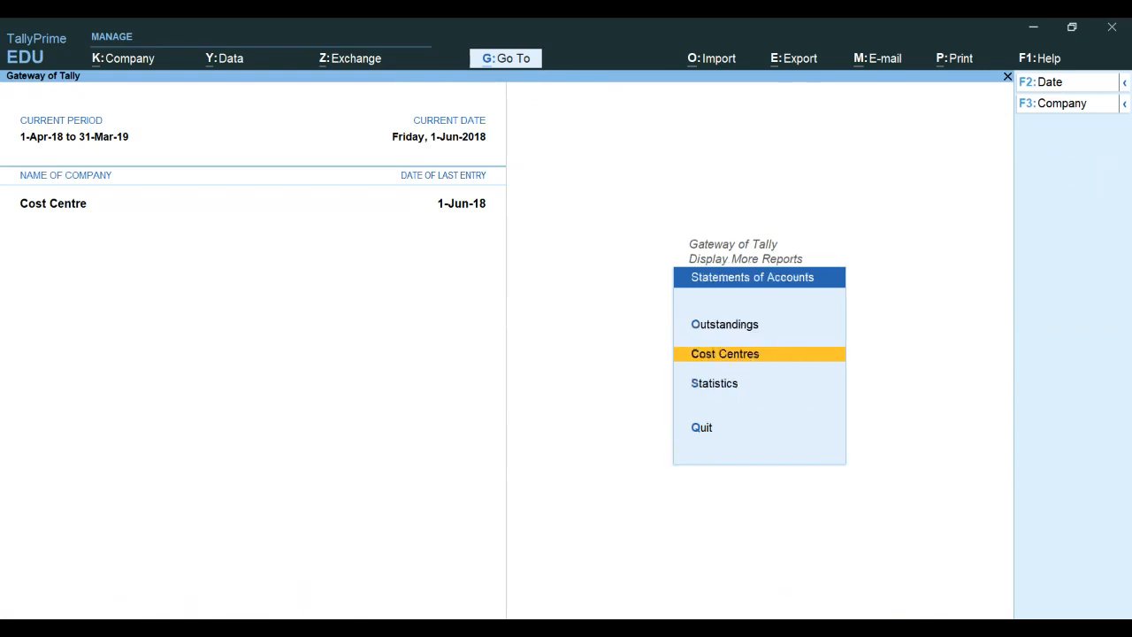
pyautogui.press('Escape')
pyautogui.press('Escape')
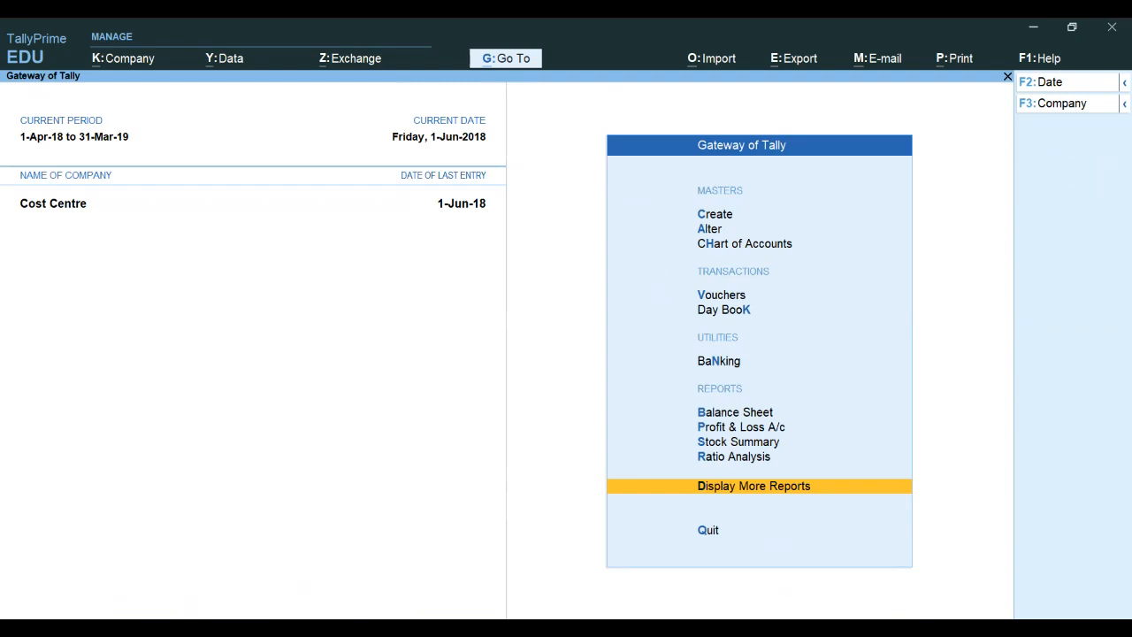
# Open the master creation list from the Gateway of Tally and expand it to show more masters.
pyautogui.press('Up')
pyautogui.press('Up')
pyautogui.press('Up')
pyautogui.press('Up')
pyautogui.press('Up')
pyautogui.press('Up')
pyautogui.press('Up')
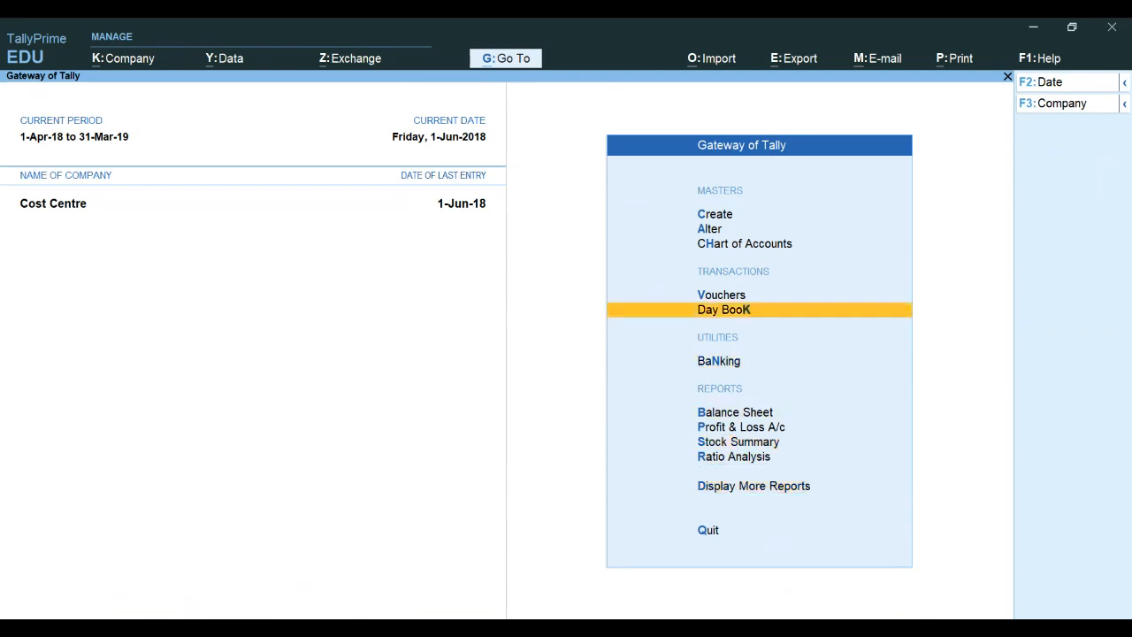
pyautogui.press('Up')
pyautogui.press('Up')
pyautogui.press('Up')
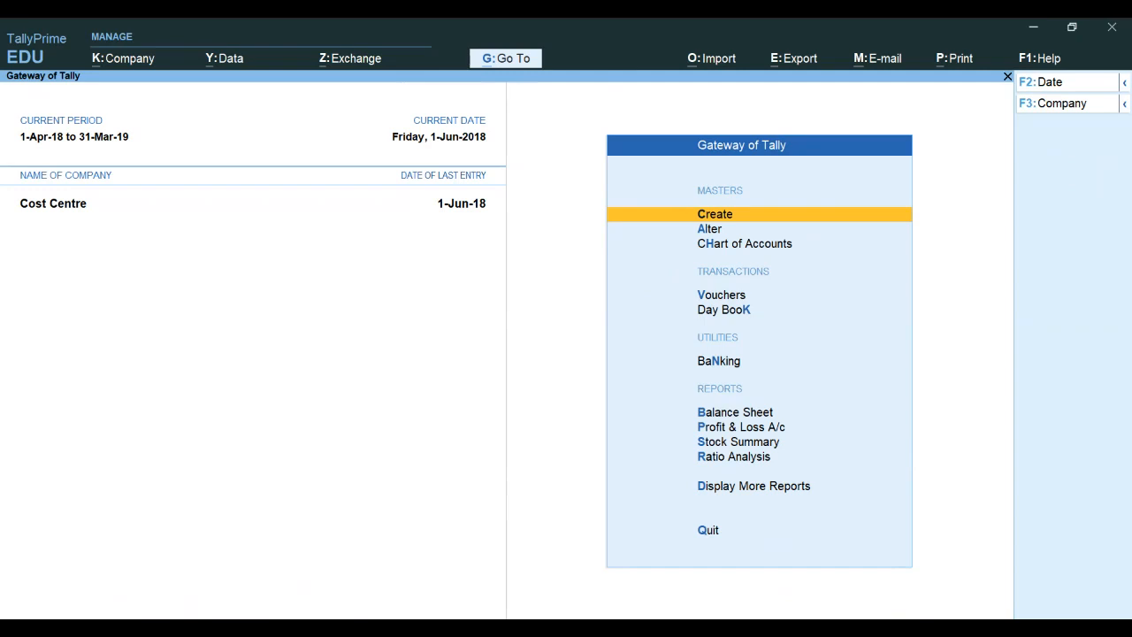
pyautogui.press('Return')
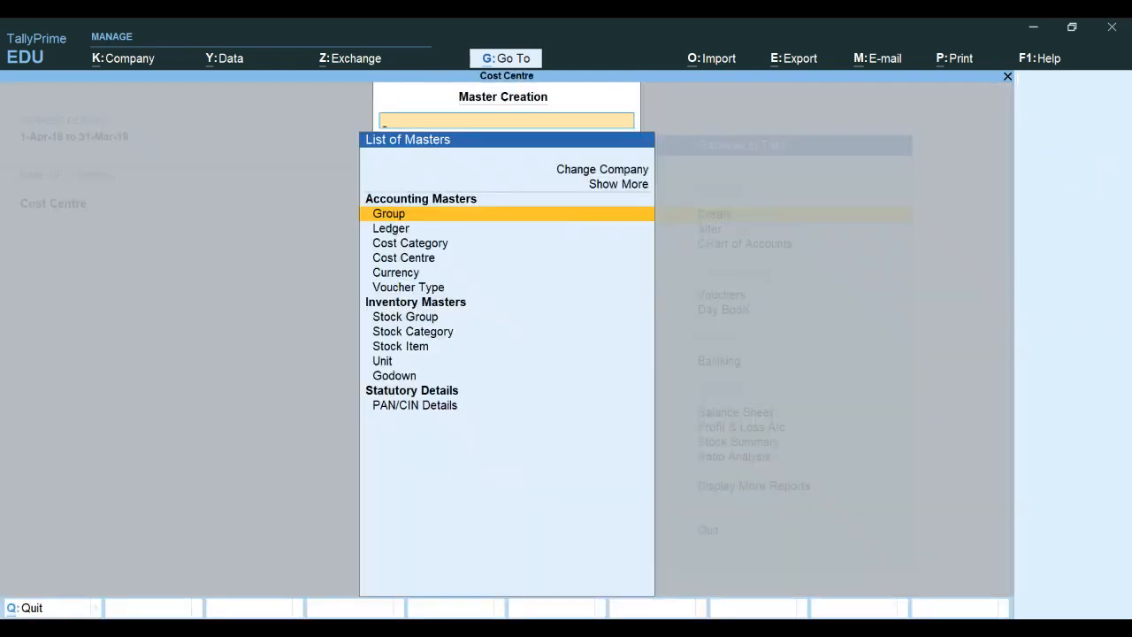
pyautogui.press('Up')
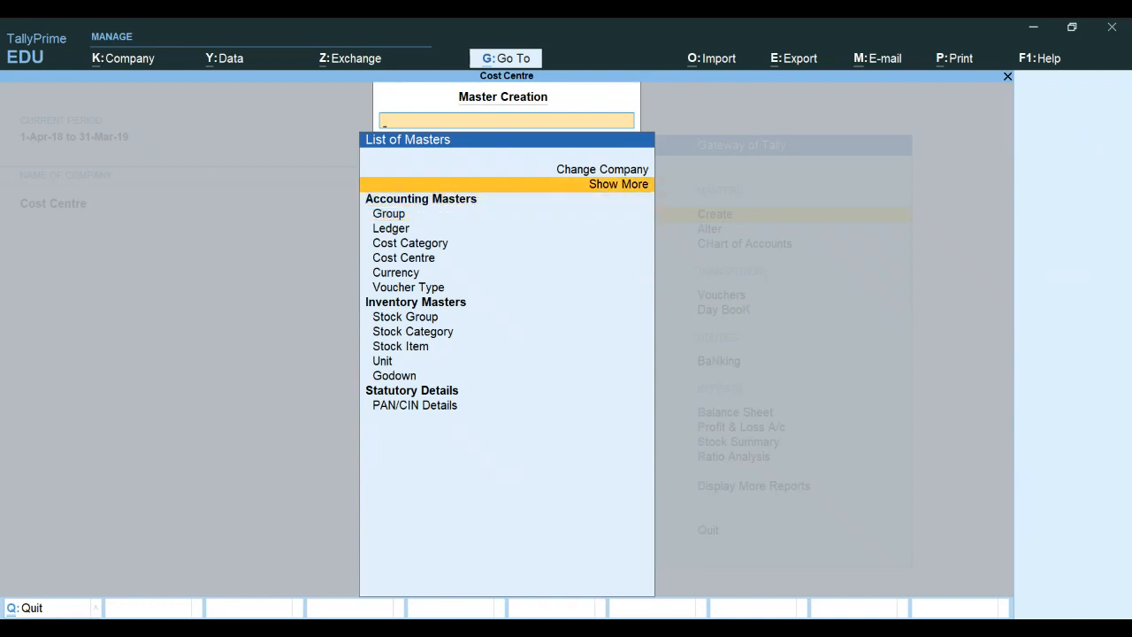
pyautogui.press('Return')
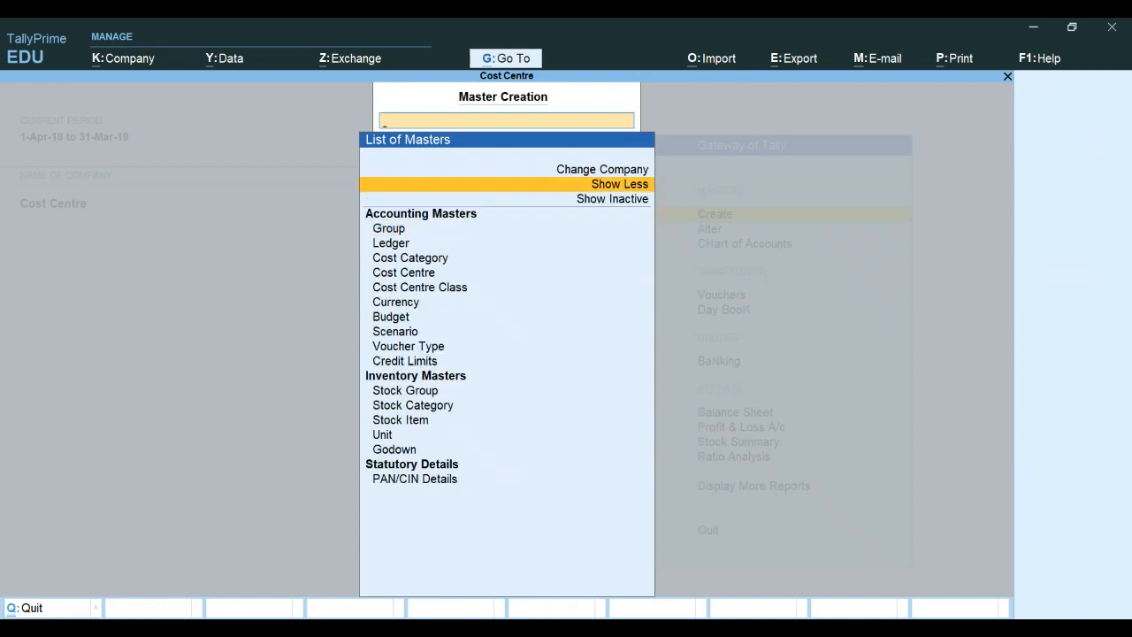
# Start a new cost centre class named Commission Percentage.
pyautogui.press('Down')
pyautogui.press('Down')
pyautogui.press('Down')
pyautogui.press('Down')
pyautogui.press('Down')
pyautogui.press('Down')
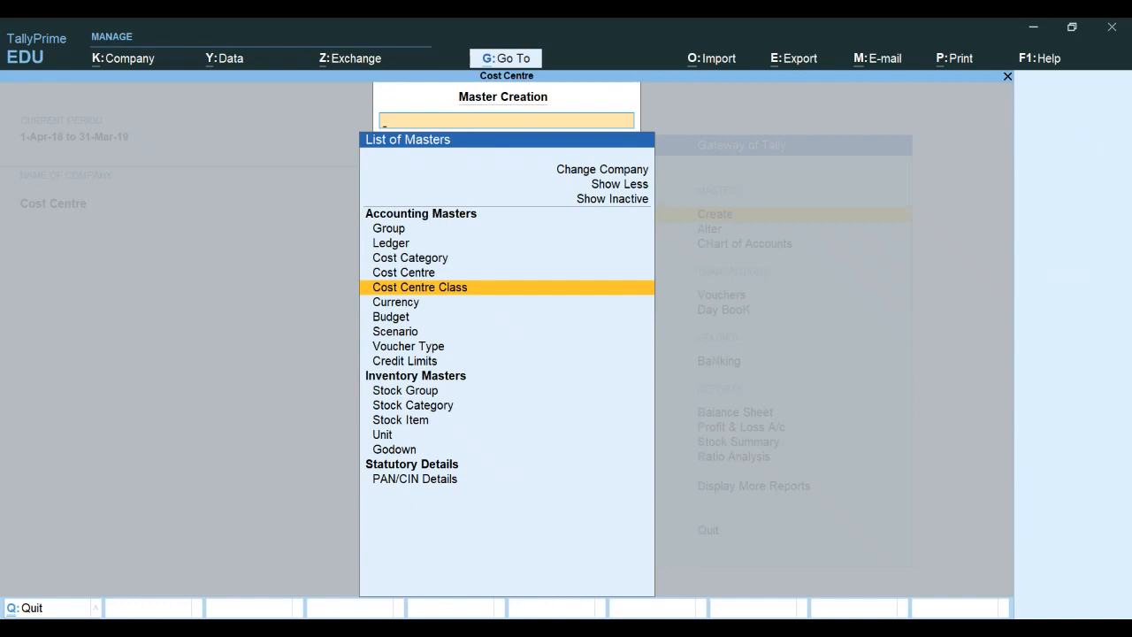
pyautogui.press('Return')
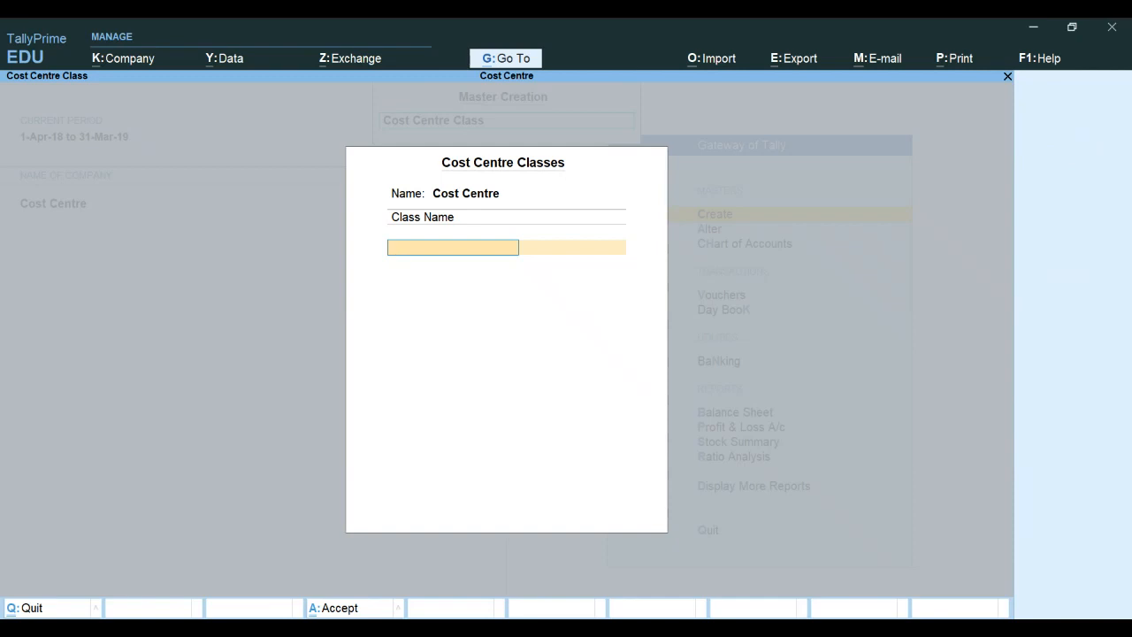
pyautogui.write('Commission Percenta')
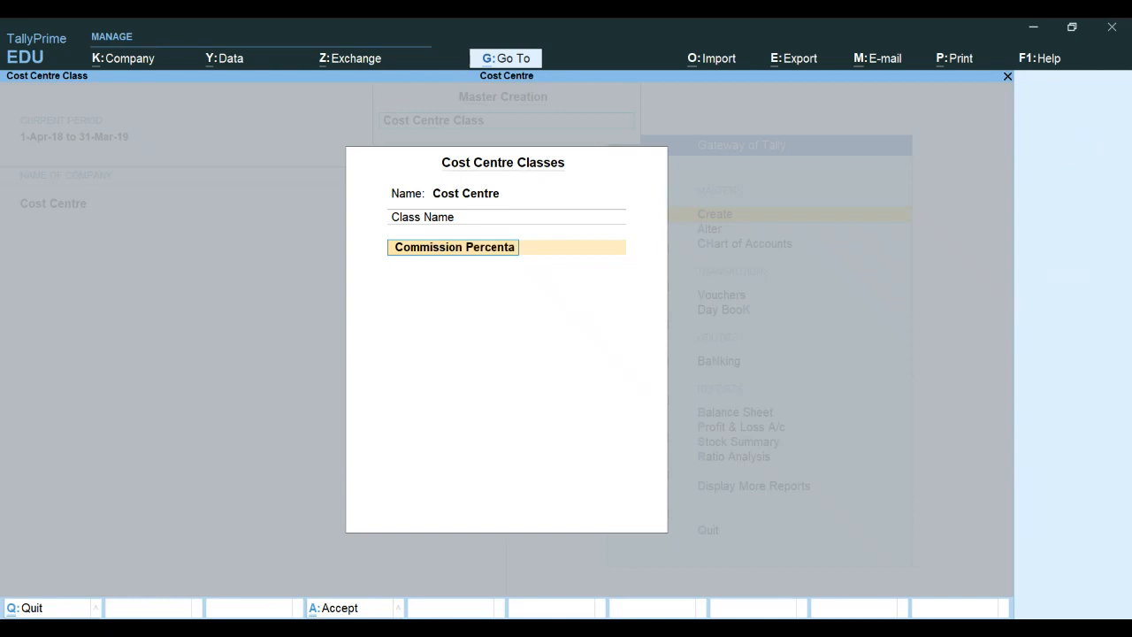
pyautogui.write('ge')
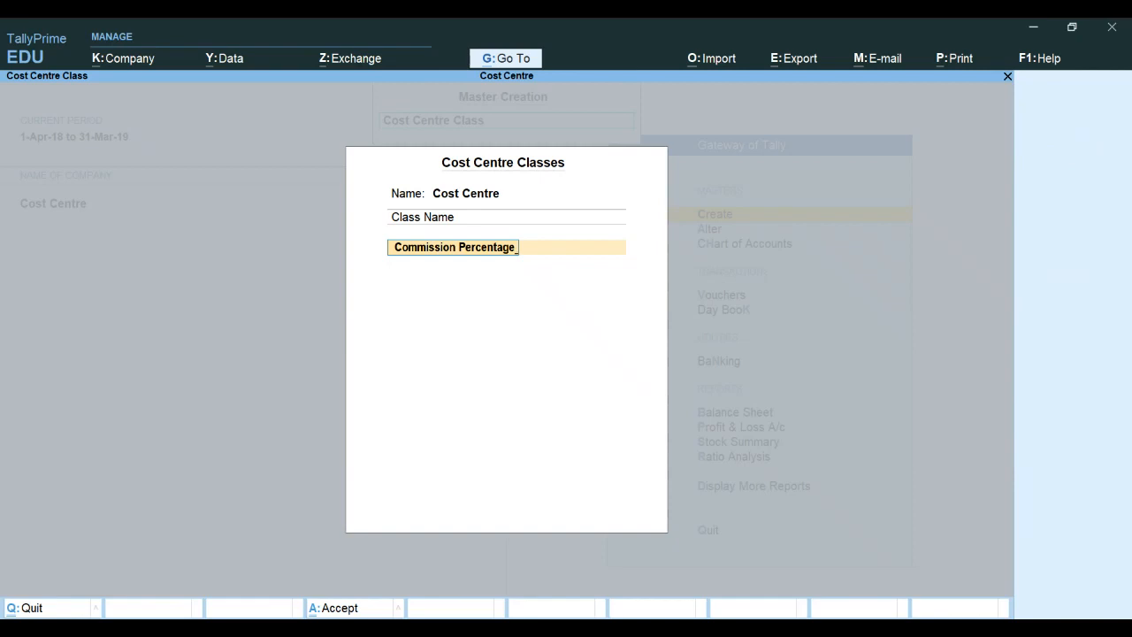
pyautogui.press('Return')
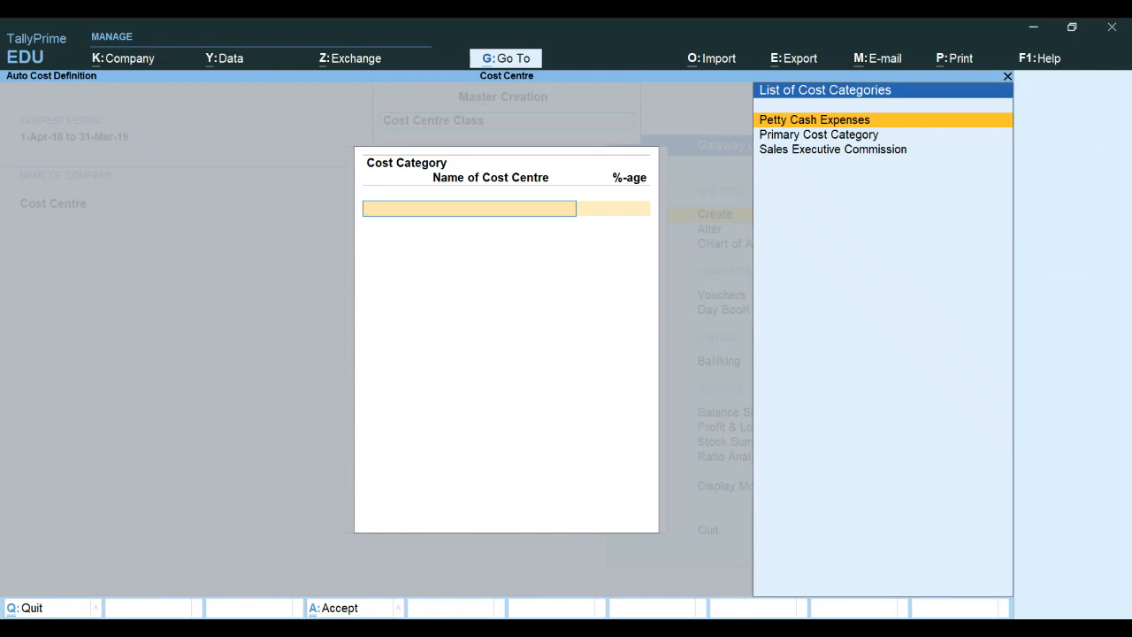
# Choose the Sales Executive Commission category for the class and allocate 45% to the last sales executive in the cost centre list.
pyautogui.press('Down')
pyautogui.press('Down')
pyautogui.press('Return')
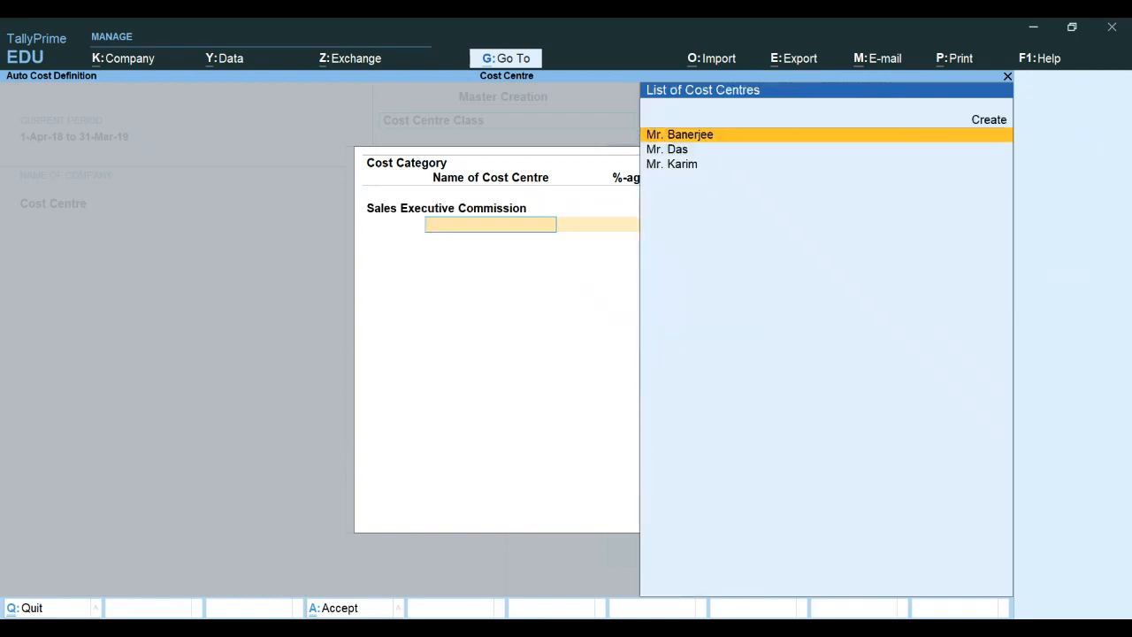
pyautogui.press('Down')
pyautogui.press('Down')
pyautogui.press('Return')
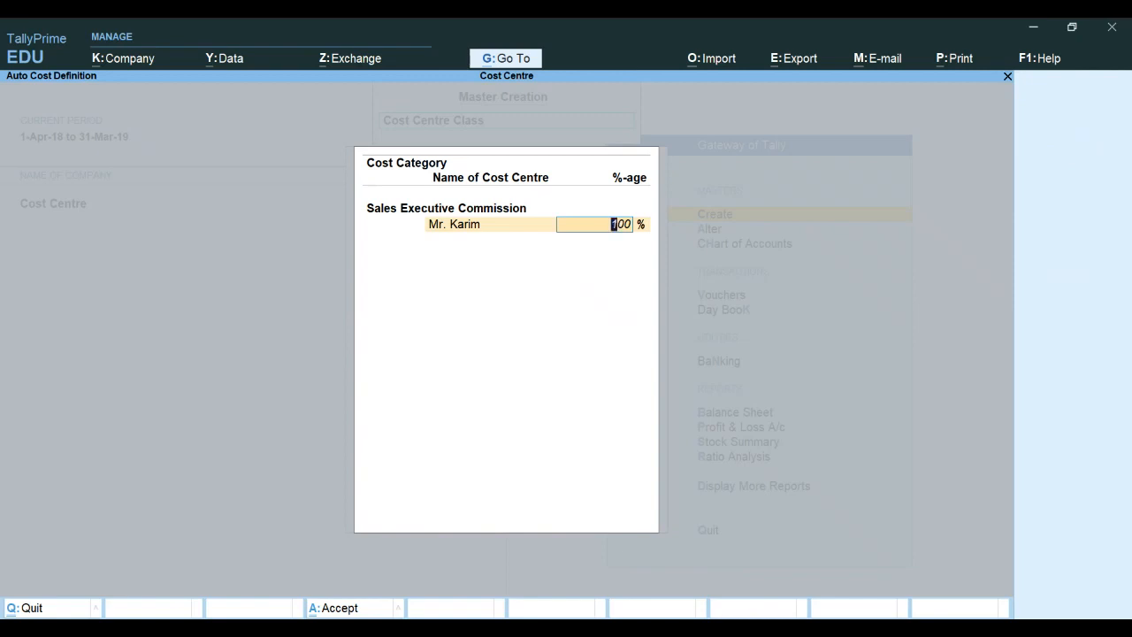
pyautogui.write('45')
pyautogui.press('Return')
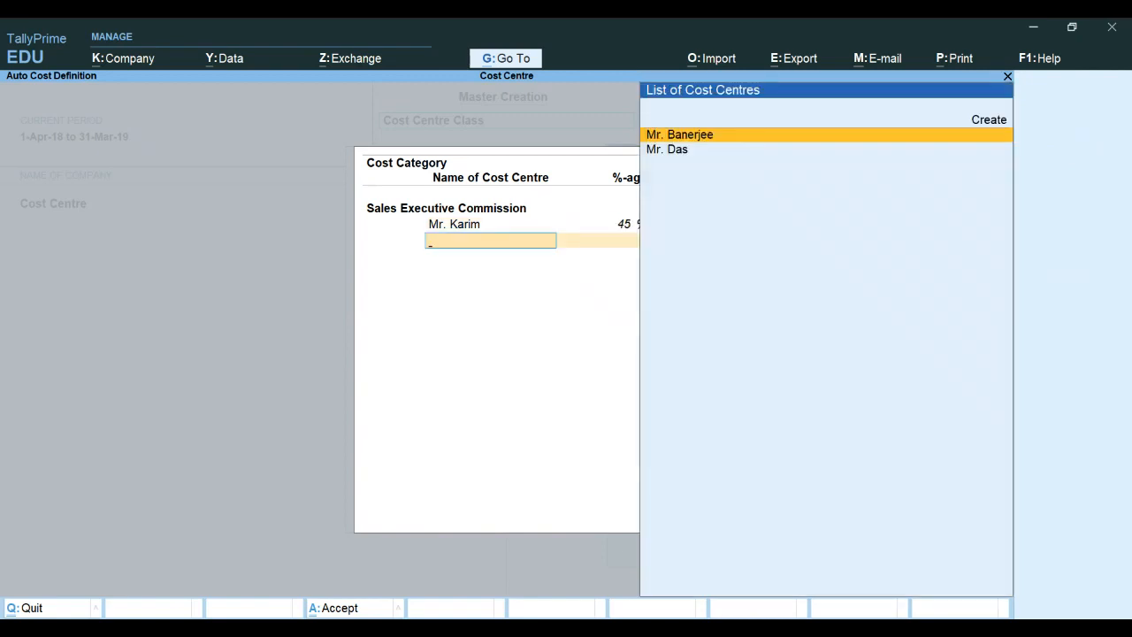
# Allocate 25% to the second listed sales executive and keep 30% for the remaining one.
pyautogui.press('Down')
pyautogui.press('Return')
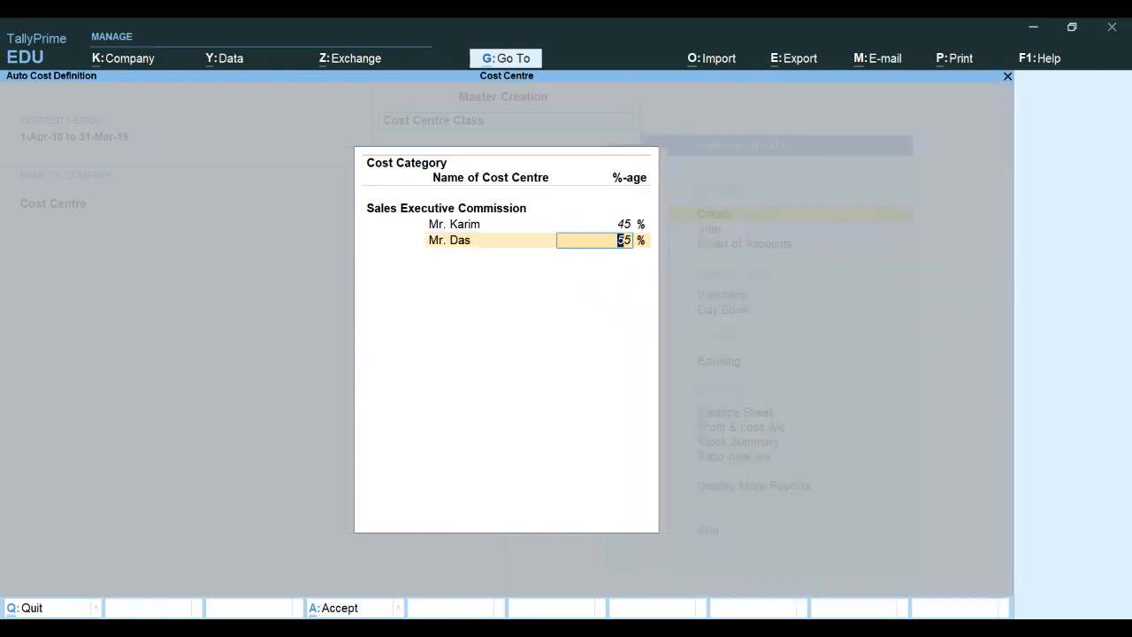
pyautogui.write('25')
pyautogui.press('Return')
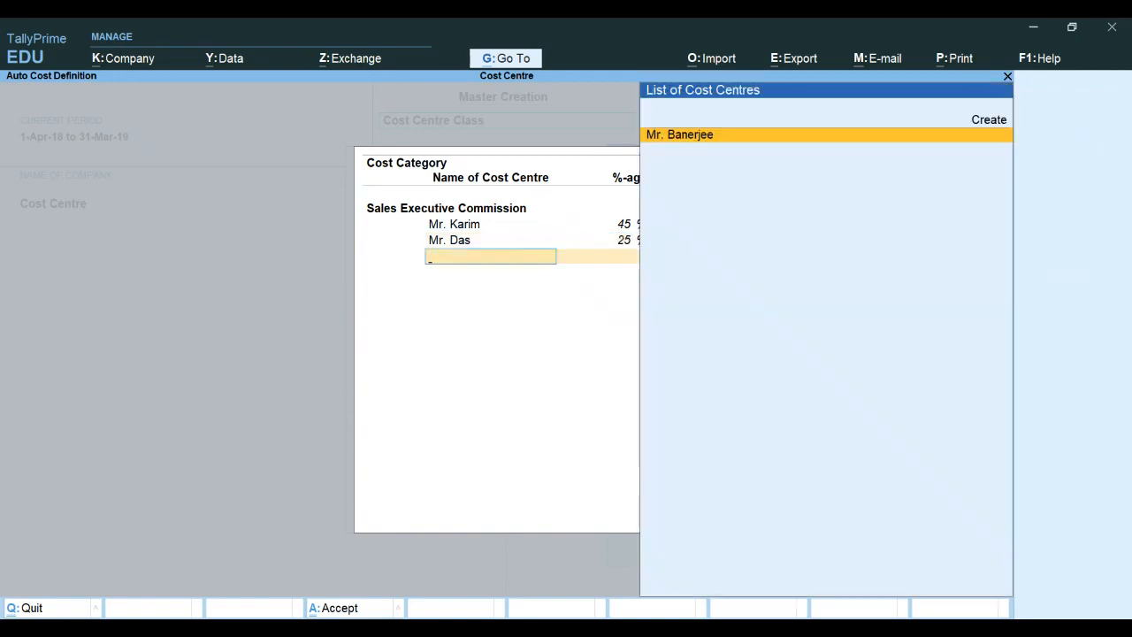
pyautogui.press('Return')
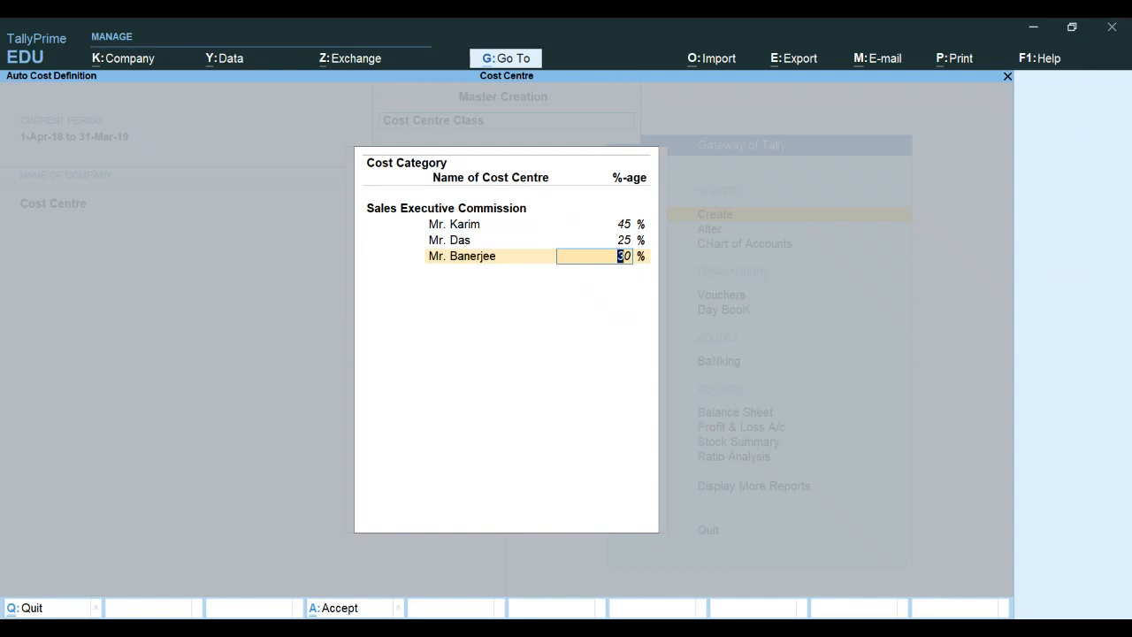
pyautogui.press('Return')
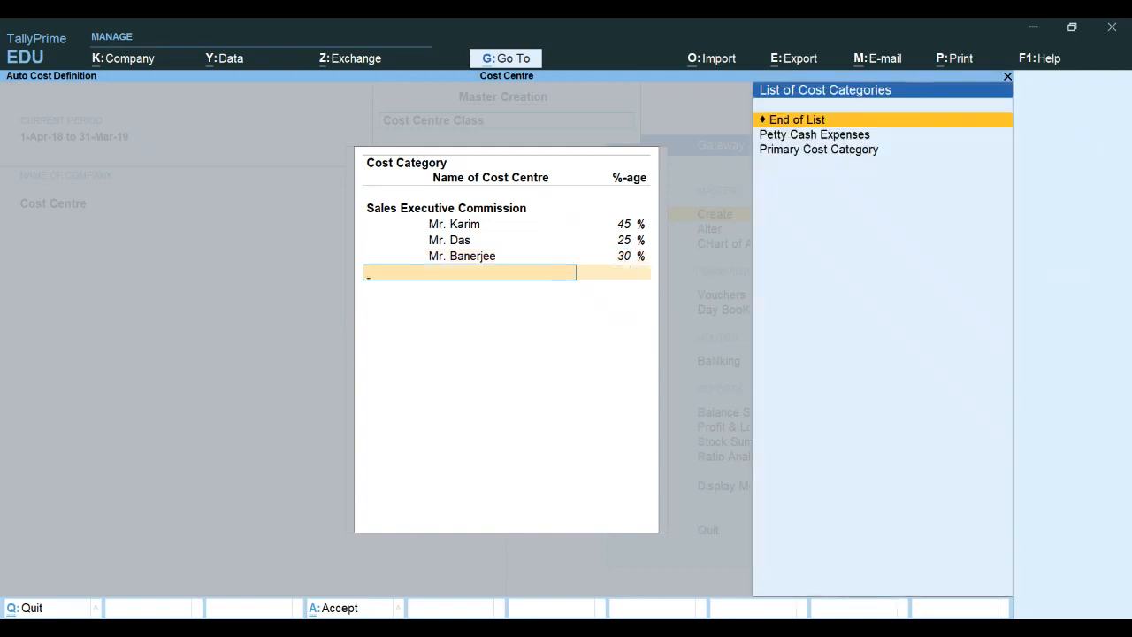
# End the category list, save the Commission Percentage class, and return to the Gateway of Tally.
pyautogui.press('Return')
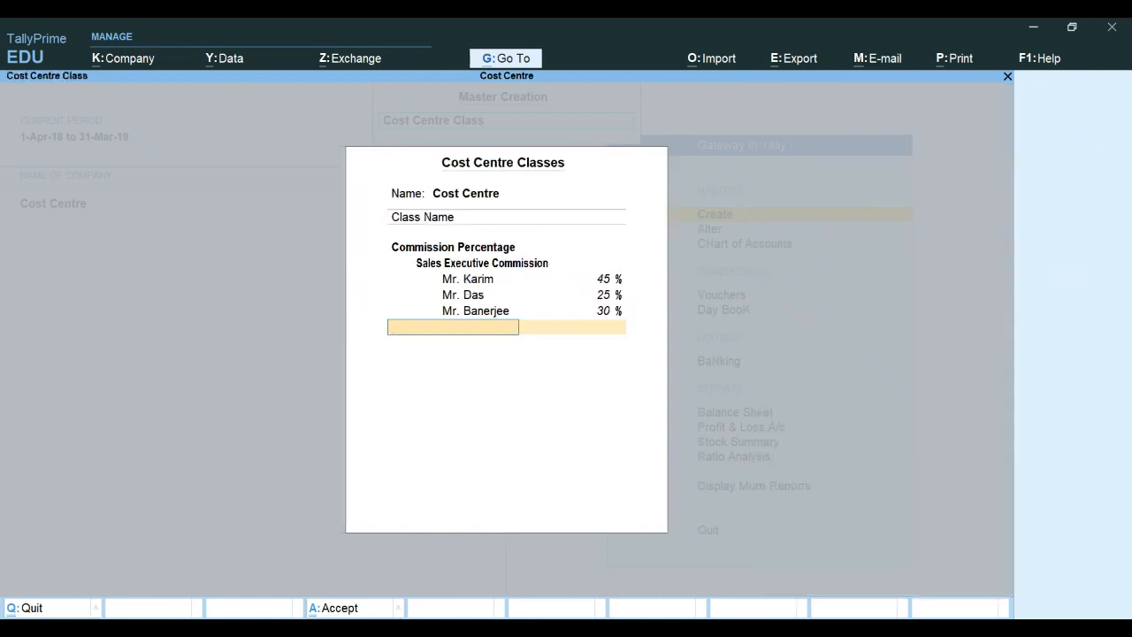
pyautogui.press('Return')
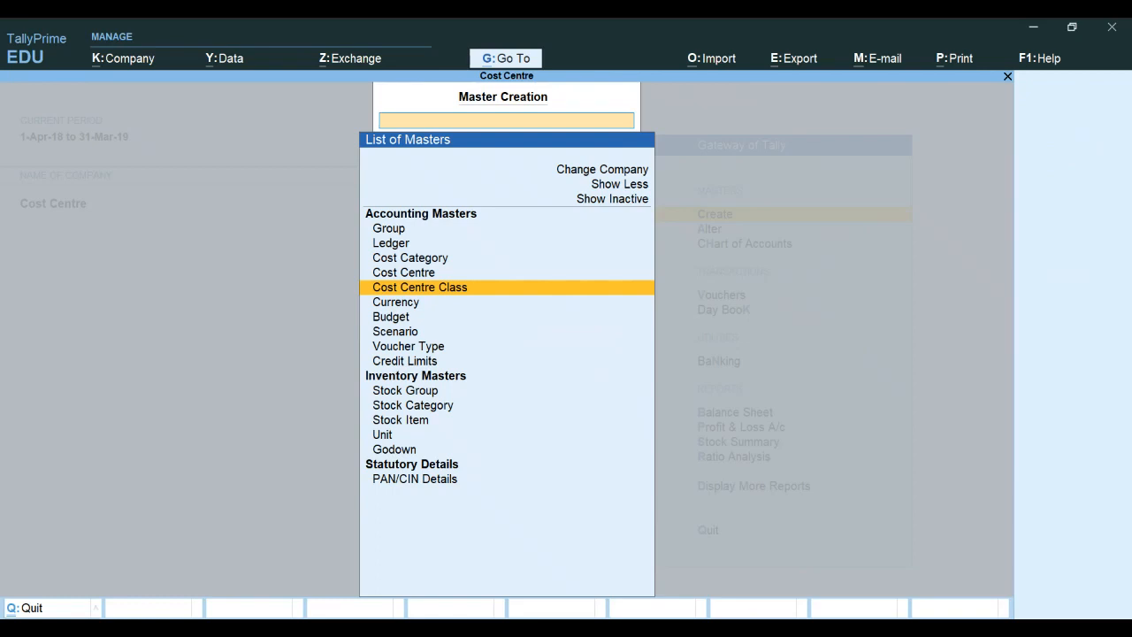
pyautogui.press('Escape')
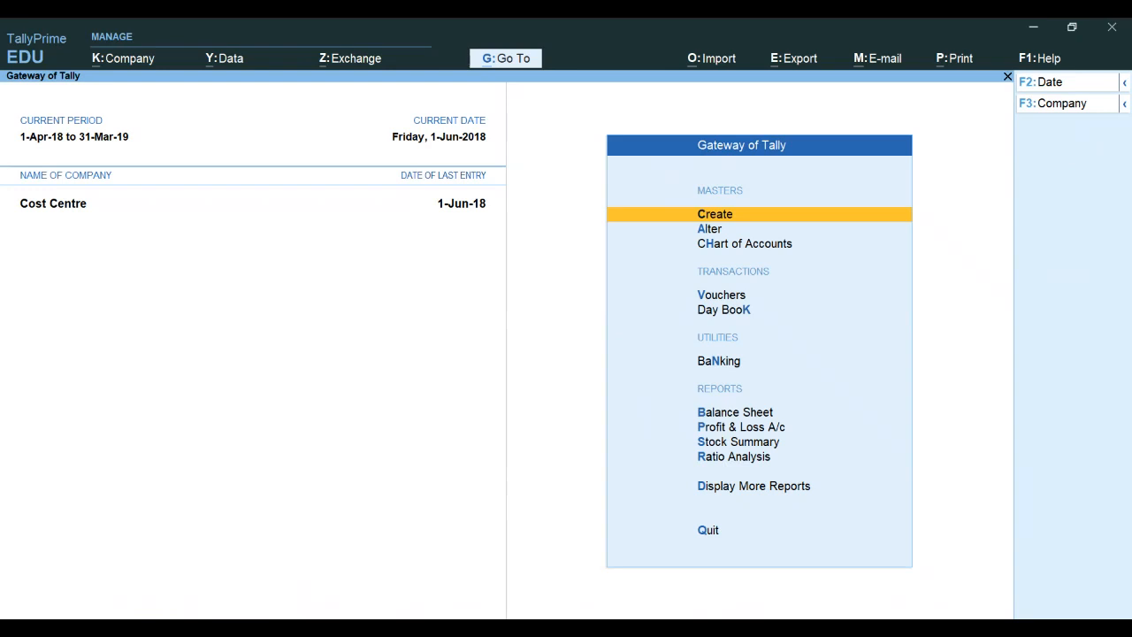
# Start a new payment voucher and set its date to 1-6-18.
pyautogui.press('Down')
pyautogui.press('Down')
pyautogui.press('Down')
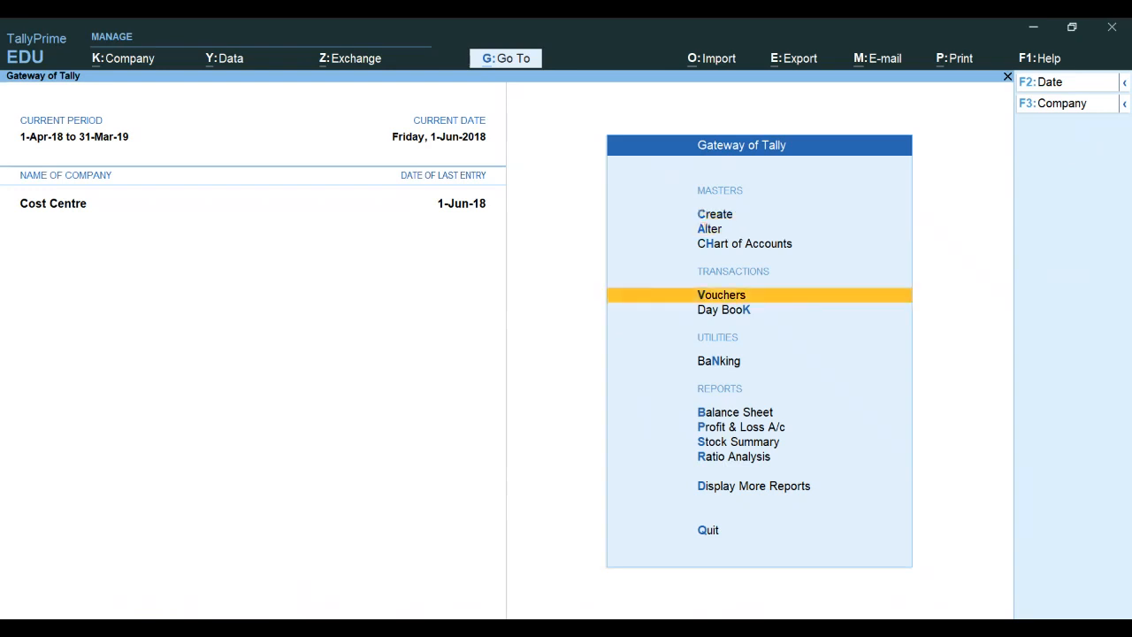
pyautogui.press('Return')
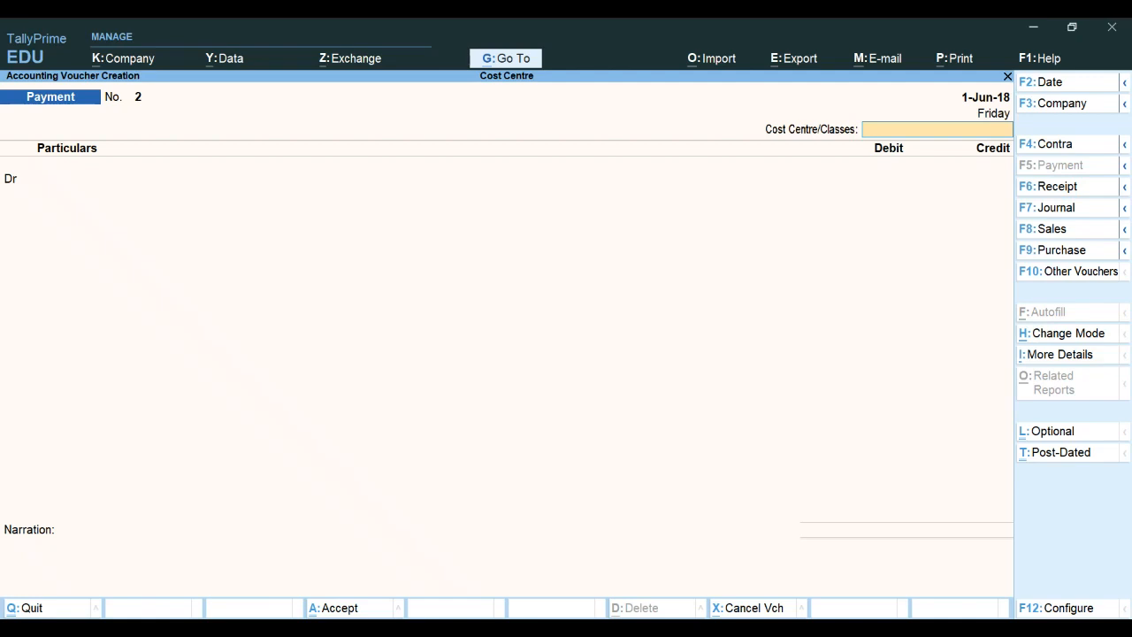
pyautogui.press('F2')
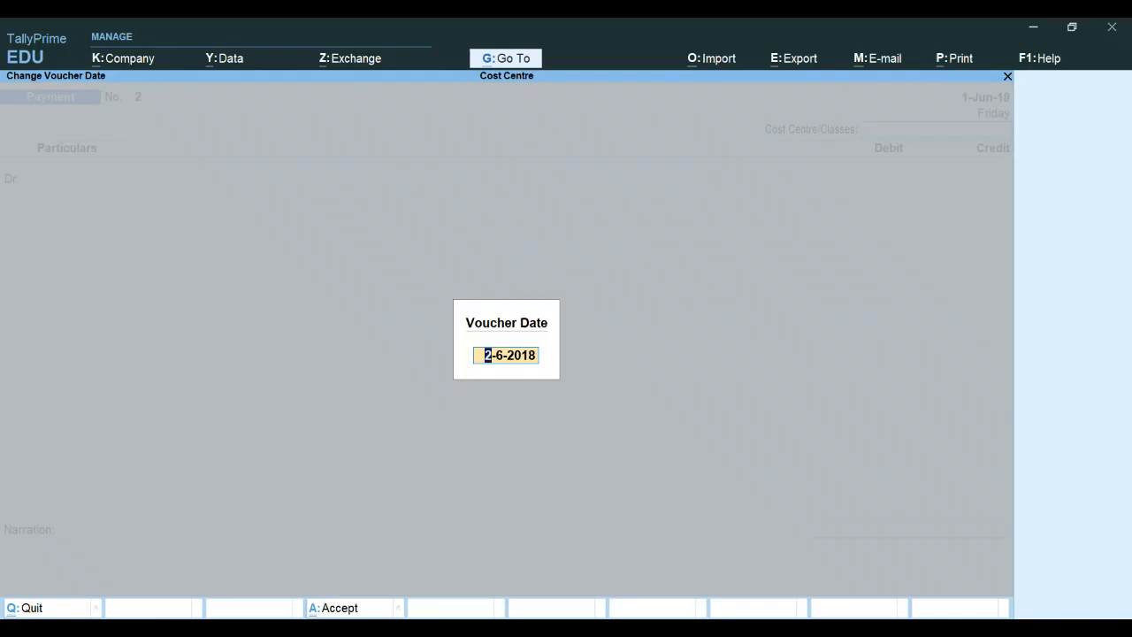
pyautogui.write('1-6-18')
pyautogui.press('Return')
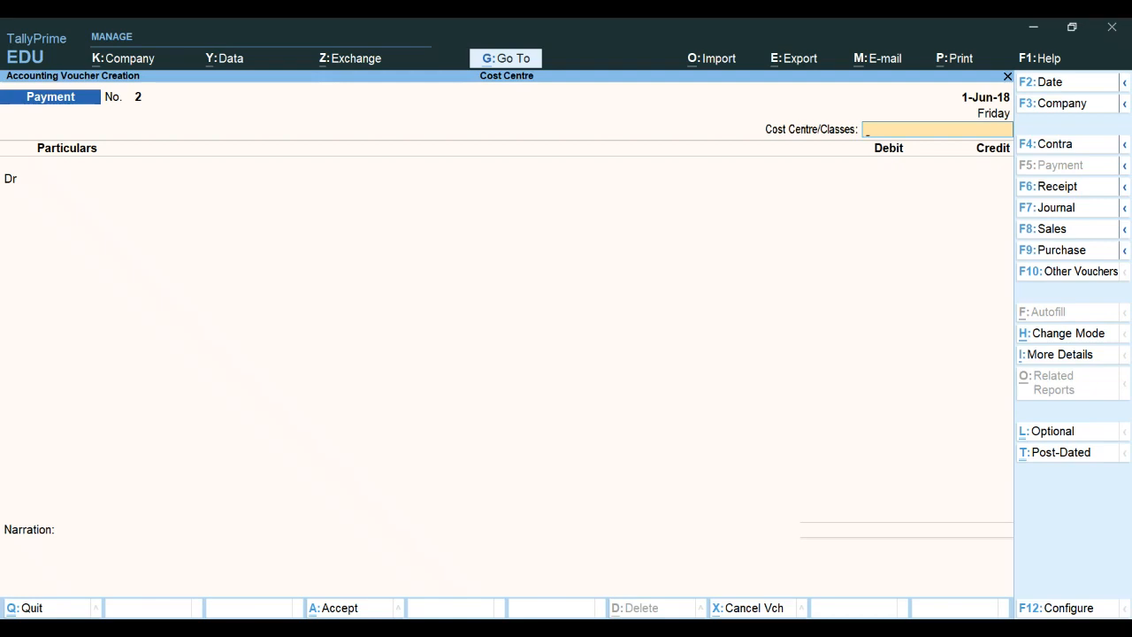
# Keep Select Cost Centre/Class and Show list of Cost Centres at Yes in the voucher configuration, and accept the remaining options unchanged.
pyautogui.press('F12')
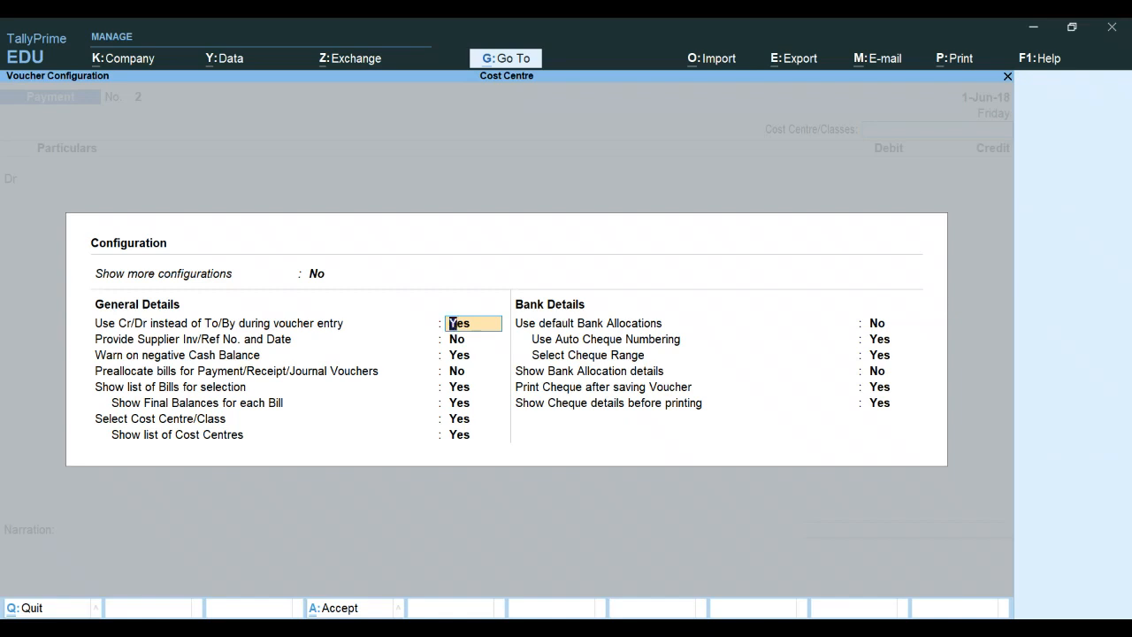
pyautogui.press('Return')
pyautogui.press('Return')
pyautogui.press('Return')
pyautogui.press('Return')
pyautogui.press('Return')
pyautogui.press('Return')
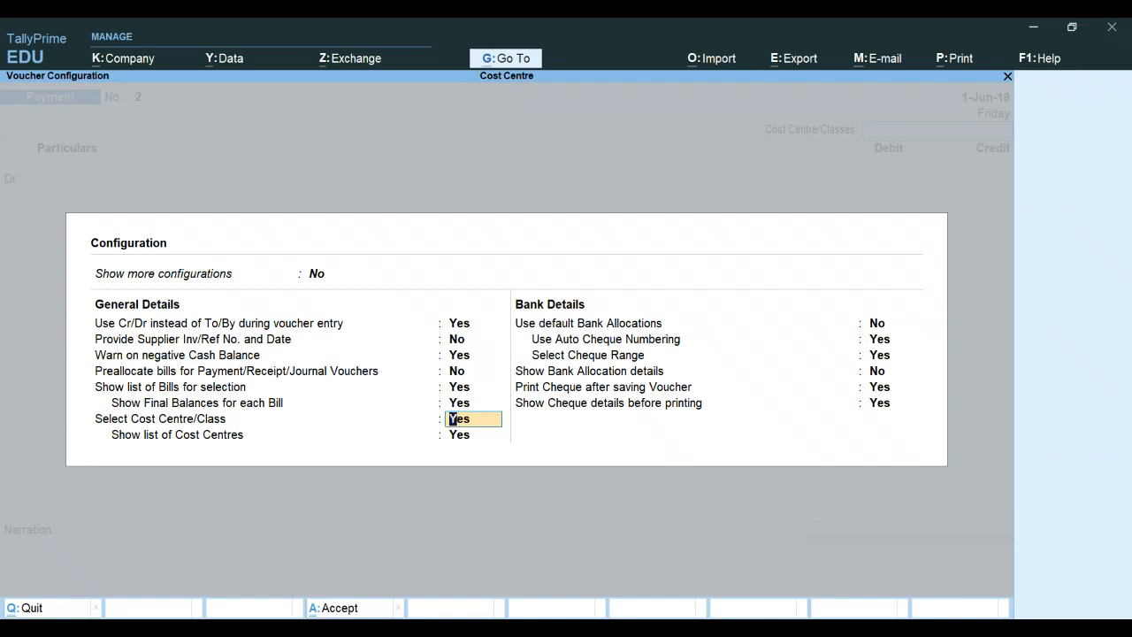
pyautogui.press('Return')
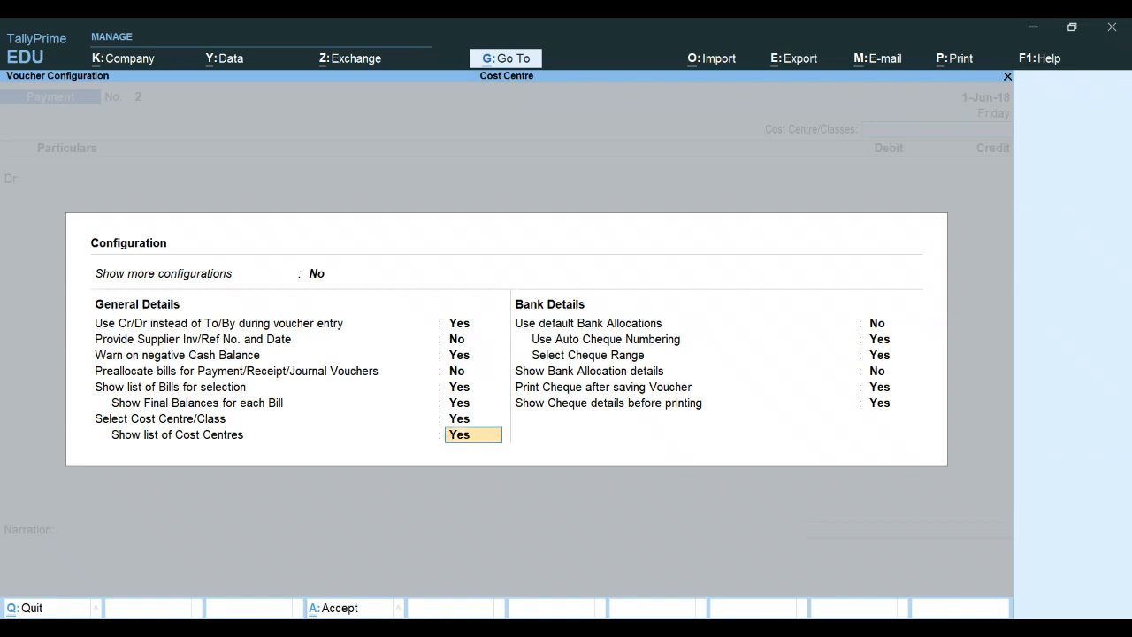
pyautogui.press('Return')
pyautogui.press('Return')
pyautogui.press('Return')
pyautogui.press('Return')
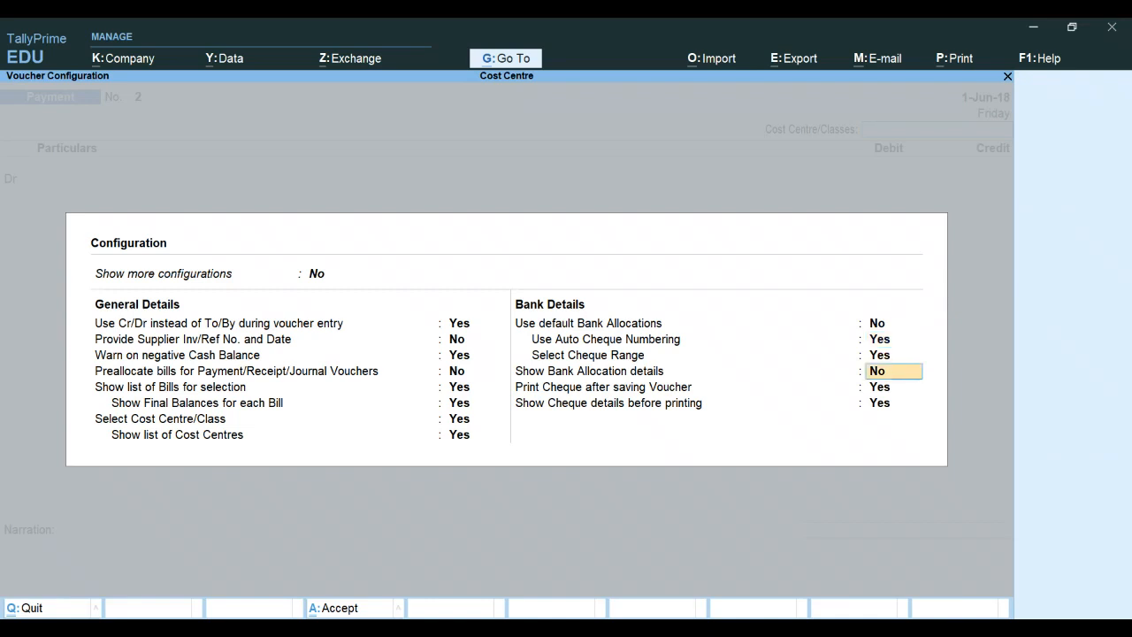
pyautogui.press('Return')
pyautogui.press('Return')
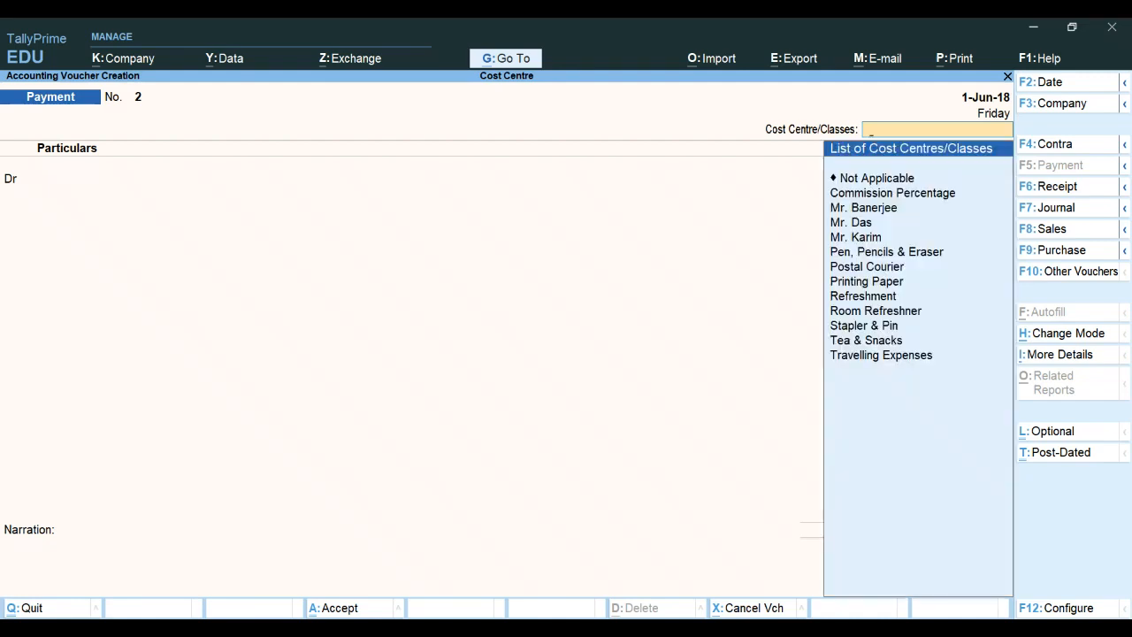
# Assign the Commission Percentage class to the payment voucher.
pyautogui.press('Down')
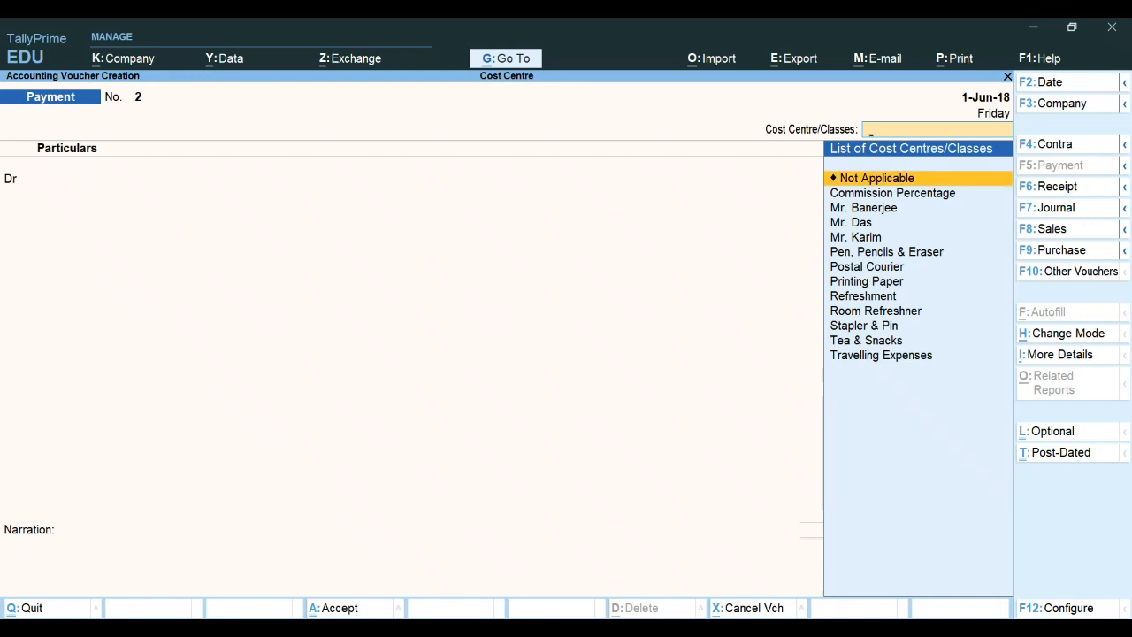
pyautogui.press('Down')
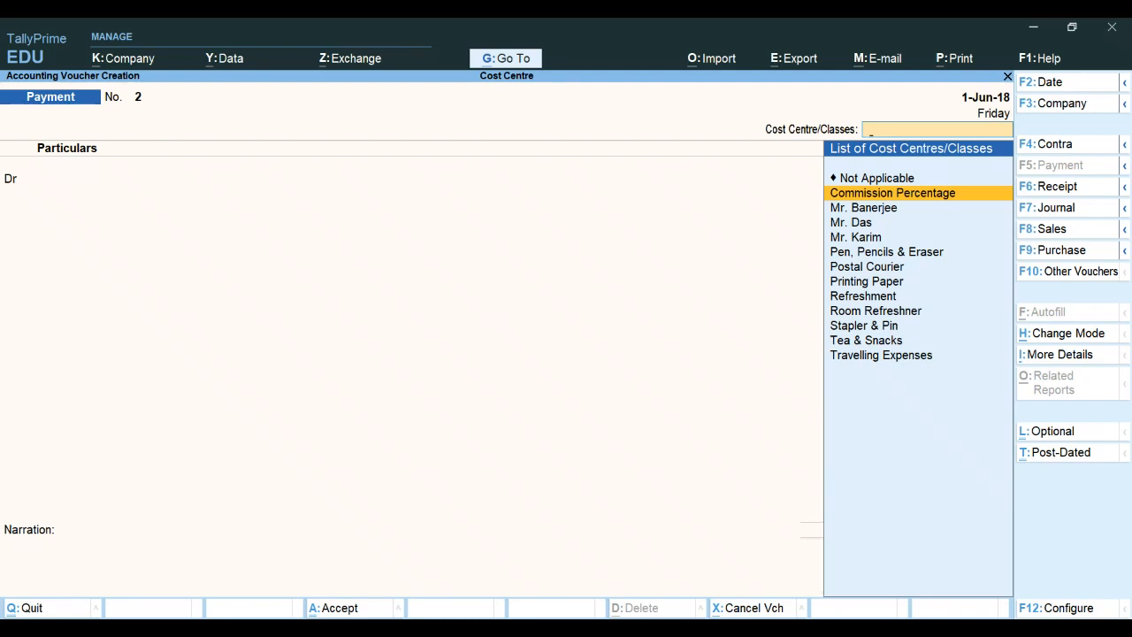
pyautogui.press('Escape')
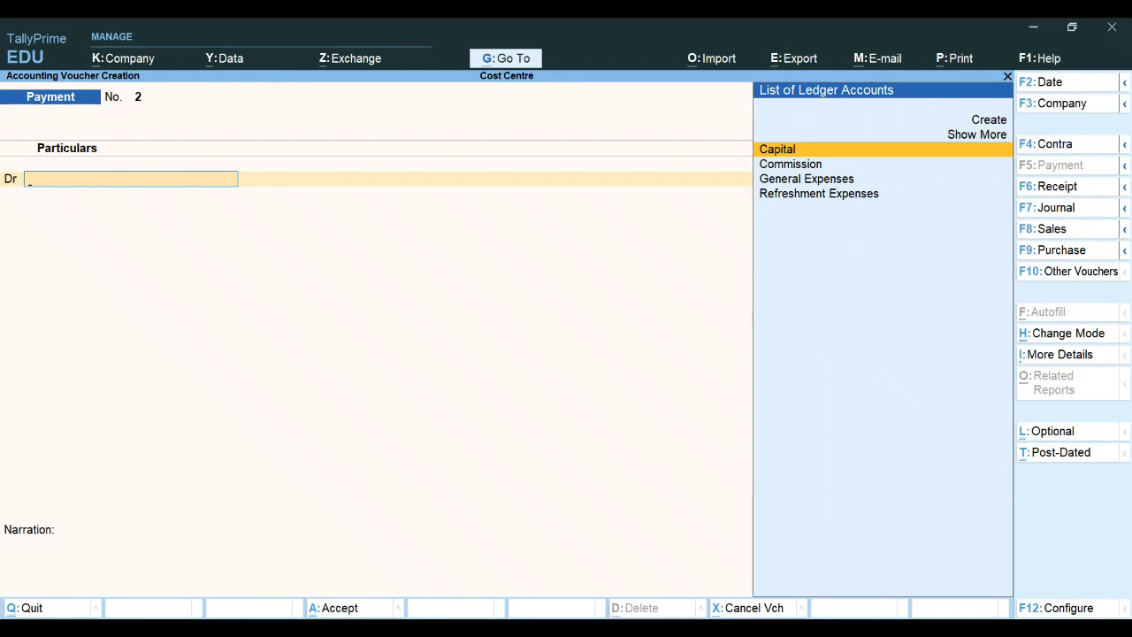
# Debit the Commission ledger with 7,500 in the payment voucher.
pyautogui.press('Down')
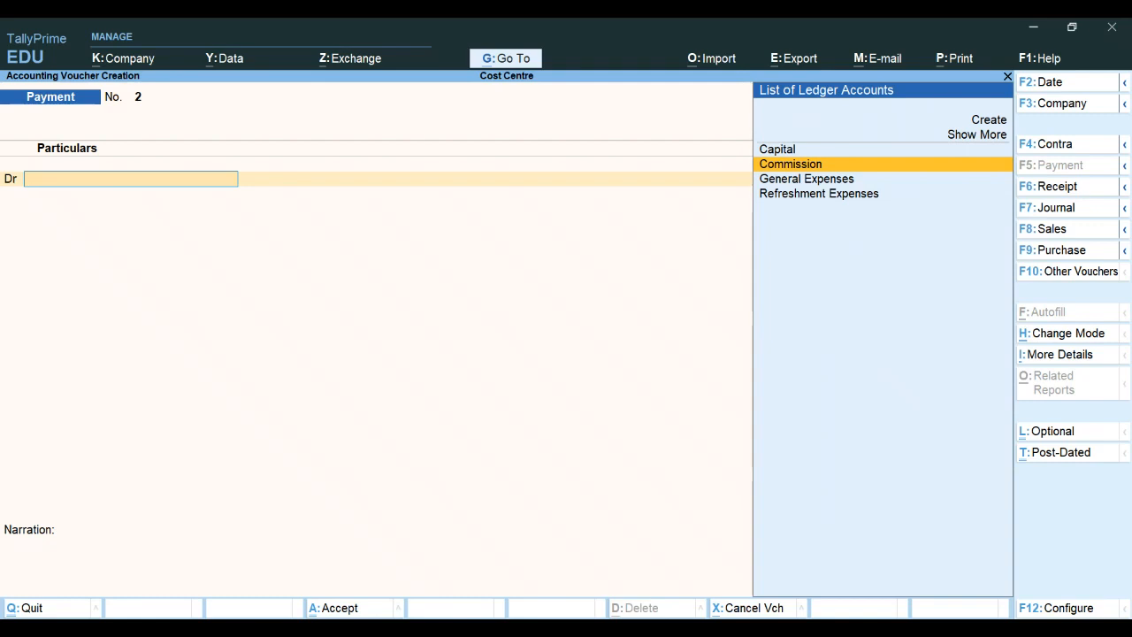
pyautogui.press('Return')
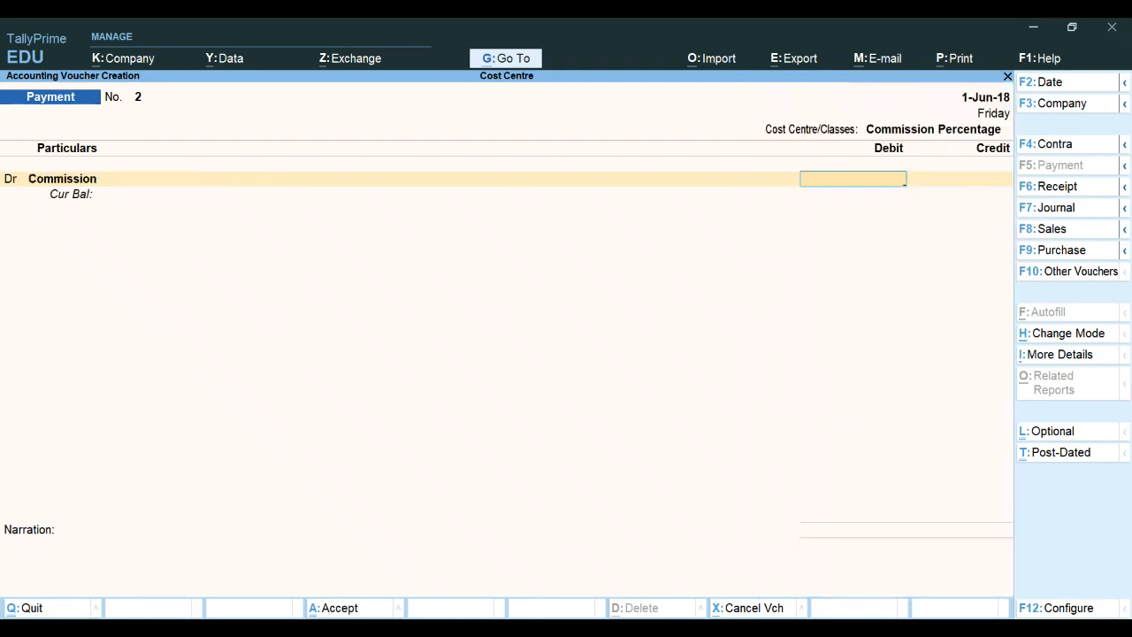
pyautogui.write('7500')
pyautogui.press('Return')
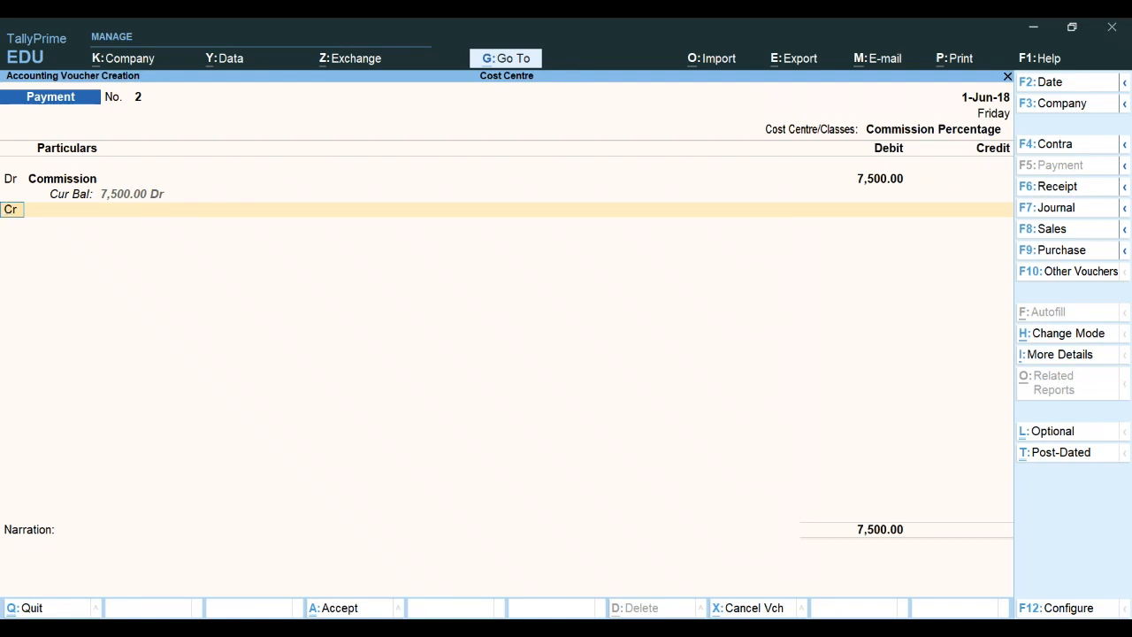
# Credit the Cash ledger with 7,500, save the payment voucher without a narration, and leave voucher creation.
pyautogui.press('Return')
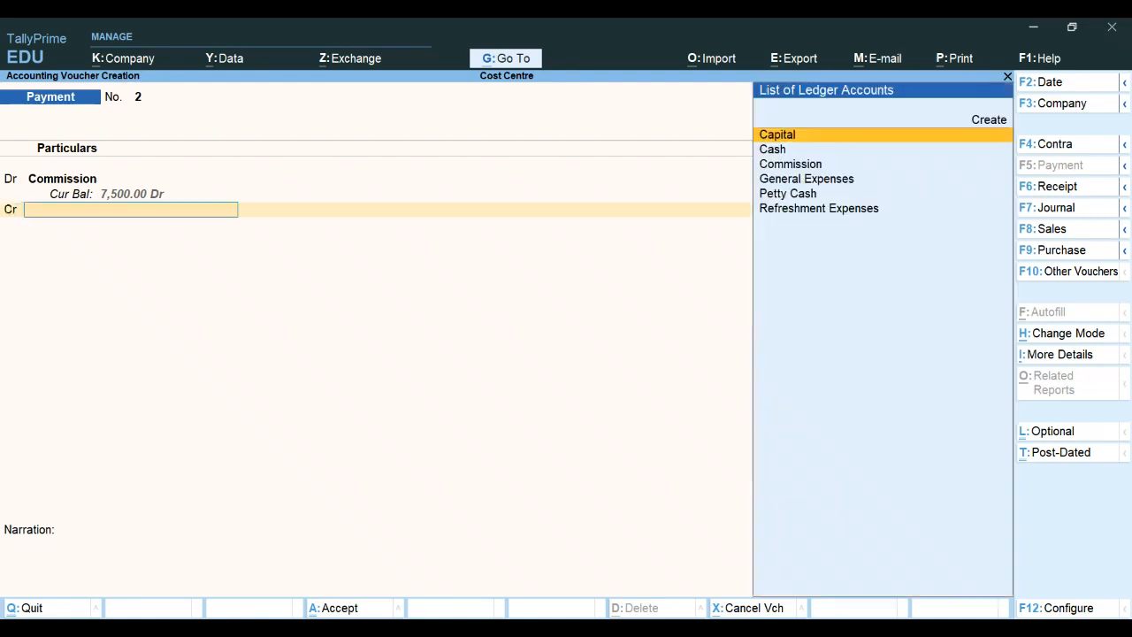
pyautogui.press('Down')
pyautogui.press('Return')
pyautogui.press('Return')
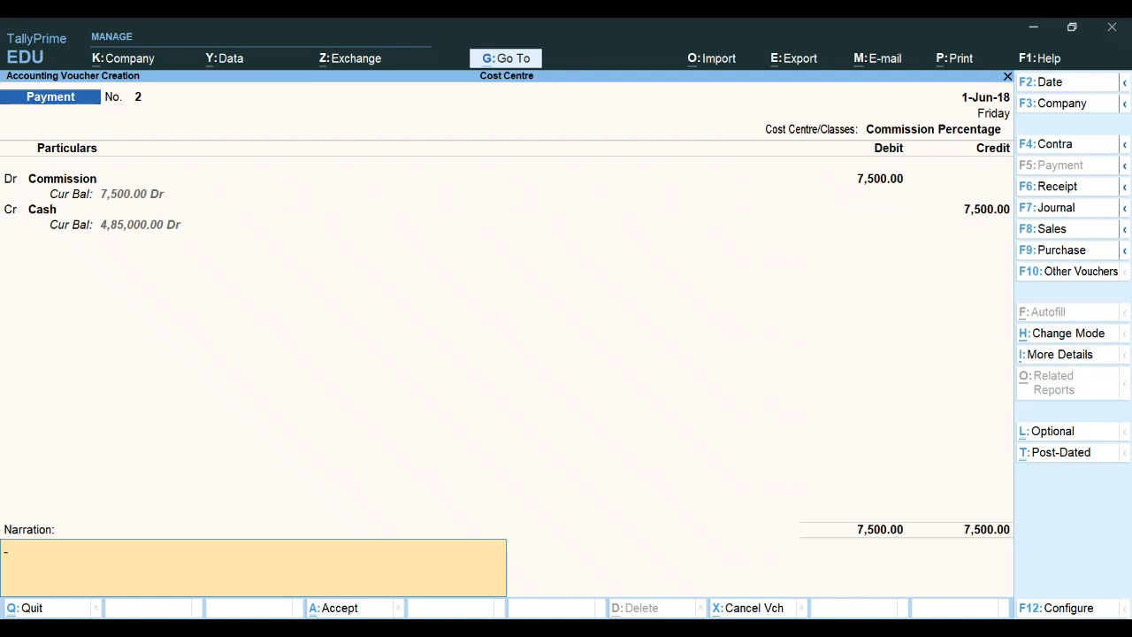
pyautogui.press('ctrl')
pyautogui.hotkey('ctrl', 'a')
pyautogui.press('Return')
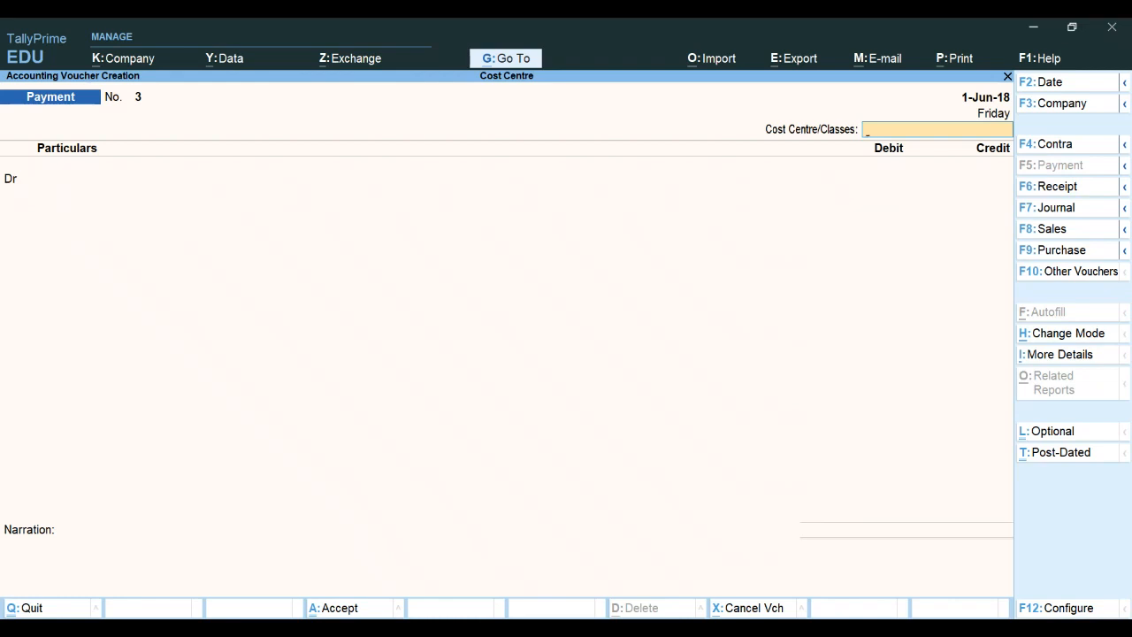
pyautogui.press('Escape')
pyautogui.press('Return')
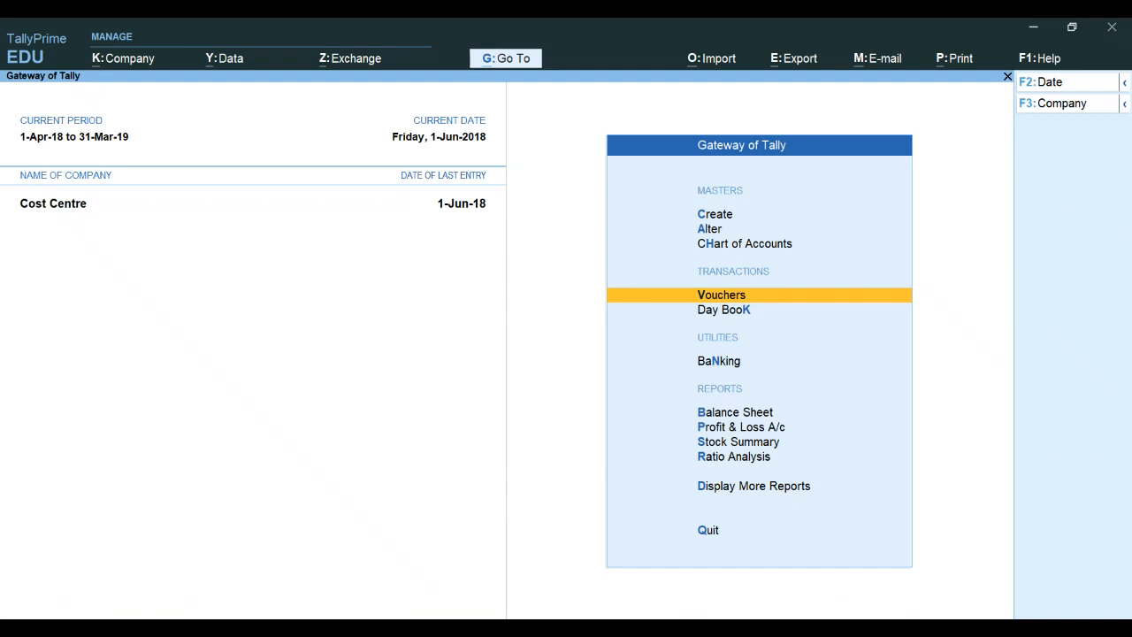
# Open the Account Books group of reports.
pyautogui.press('Down')
pyautogui.press('Down')
pyautogui.press('Down')
pyautogui.press('Down')
pyautogui.press('Down')
pyautogui.press('Down')
pyautogui.press('Down')
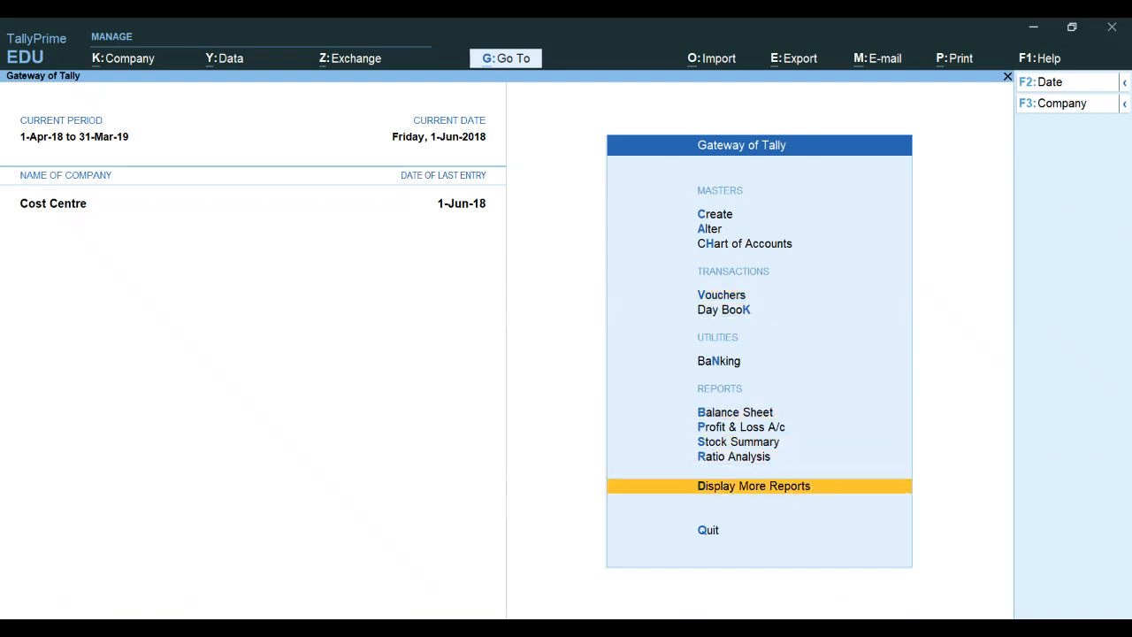
pyautogui.press('Return')
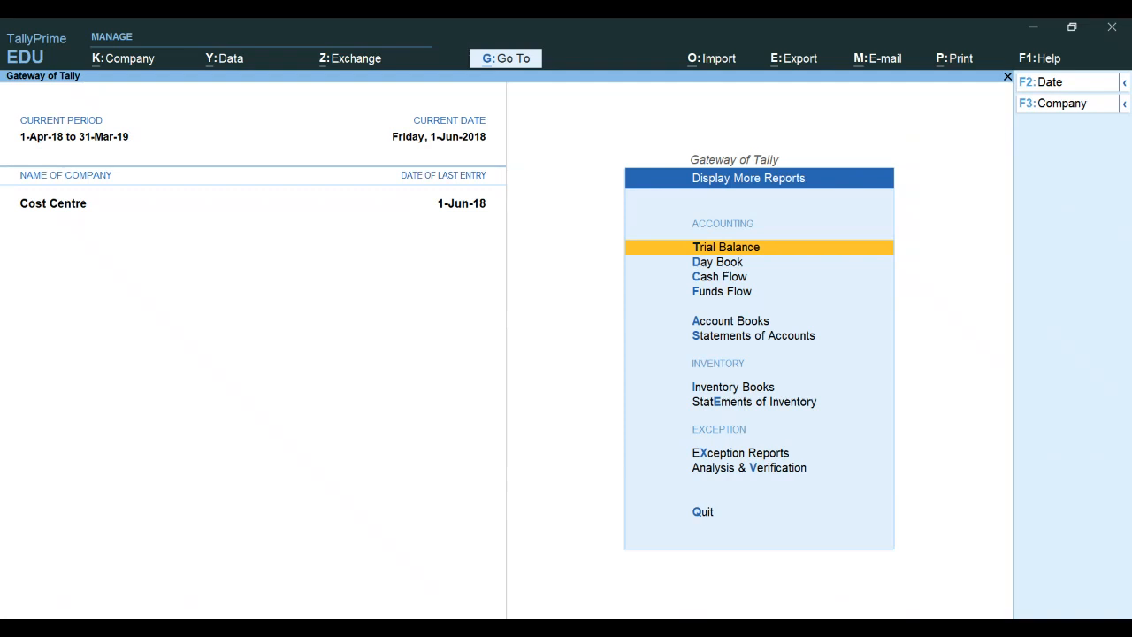
pyautogui.press('Down')
pyautogui.press('Down')
pyautogui.press('Down')
pyautogui.press('Down')
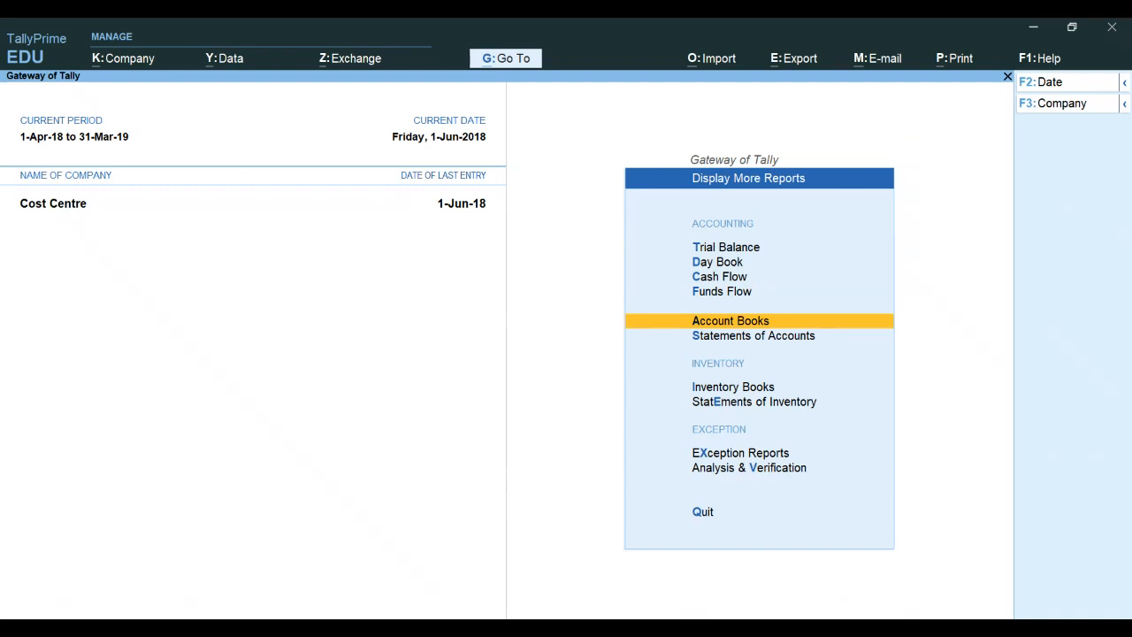
pyautogui.press('Return')
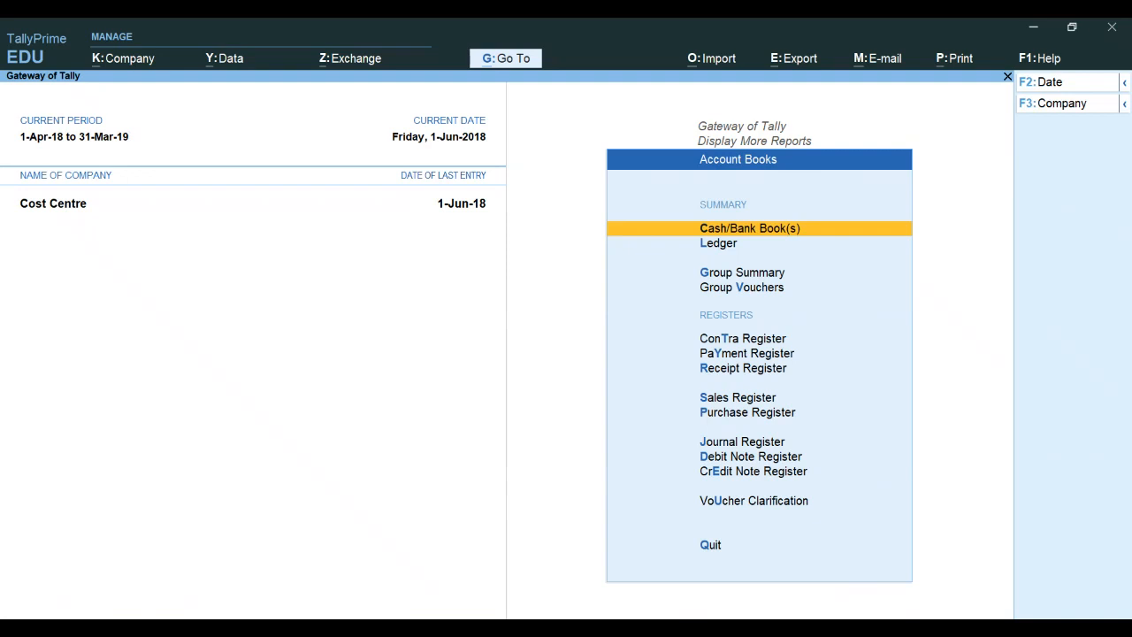
# Open the Payment Register and list the payment vouchers for June.
pyautogui.press('Down')
pyautogui.press('Down')
pyautogui.press('Down')
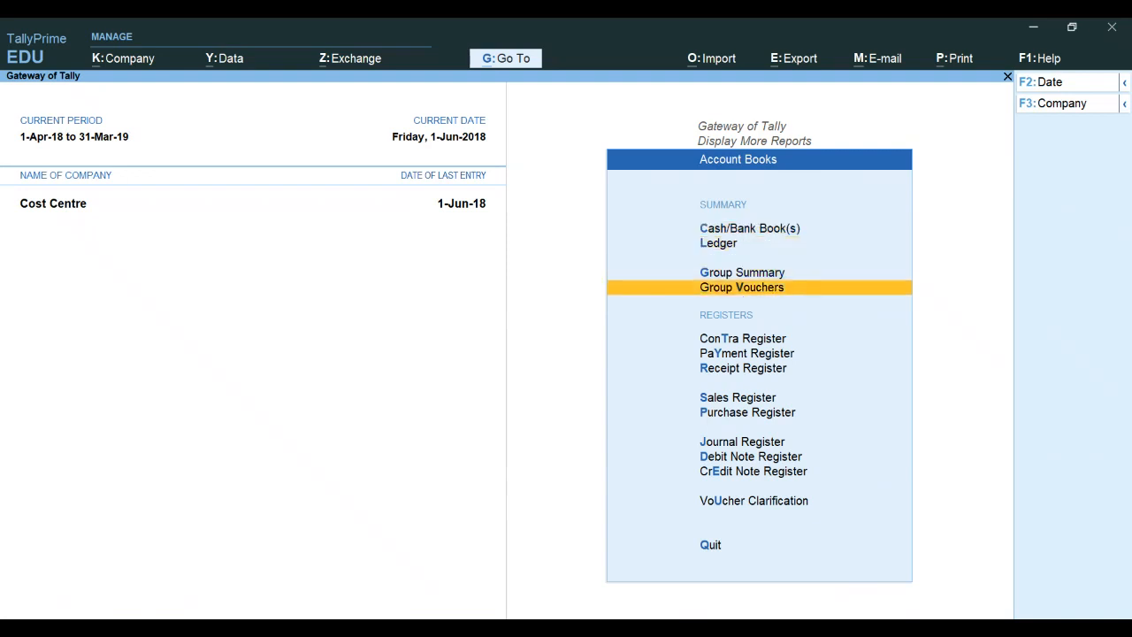
pyautogui.press('Down')
pyautogui.press('Down')
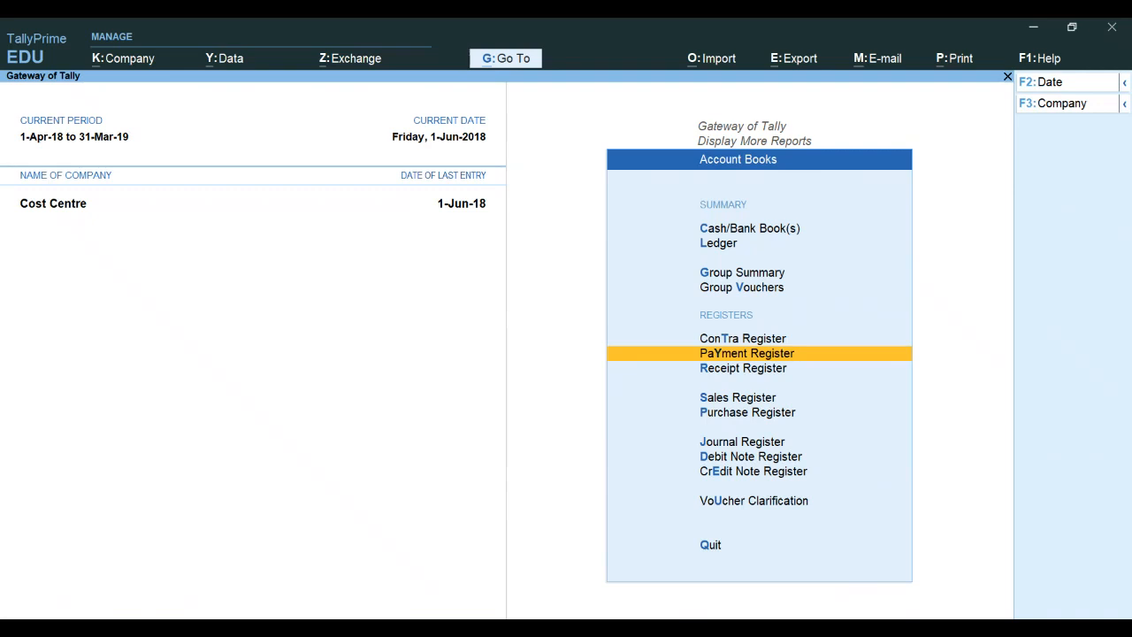
pyautogui.press('Return')
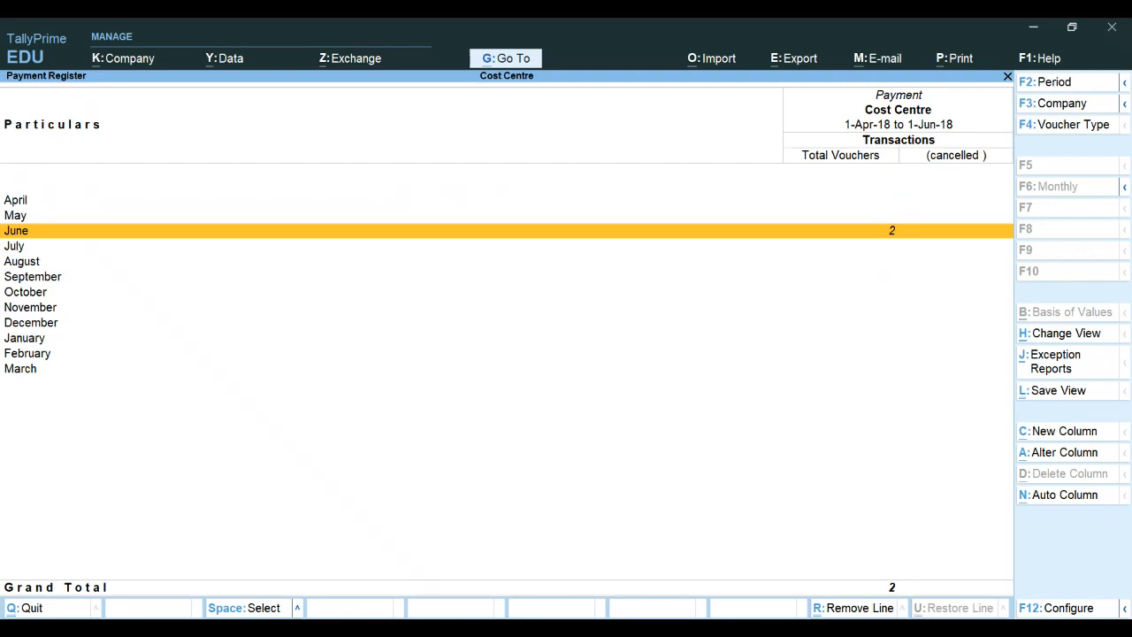
pyautogui.press('Return')
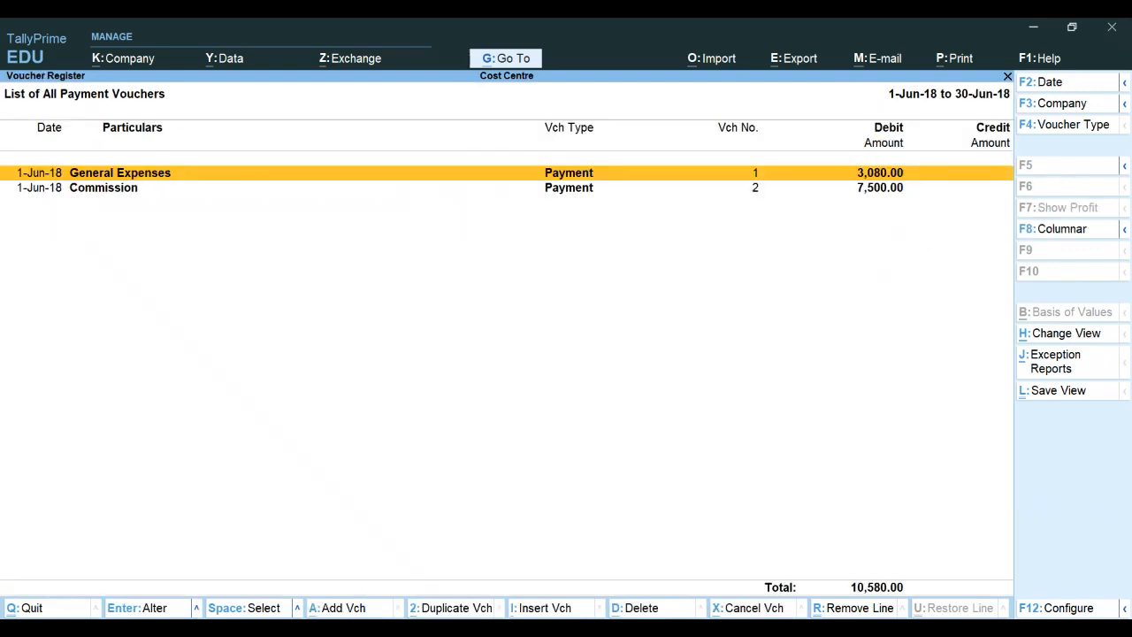
# Open the Commission payment voucher to check its cost centre allocation, and return to the Gateway of Tally.
pyautogui.press('Down')
pyautogui.press('Return')
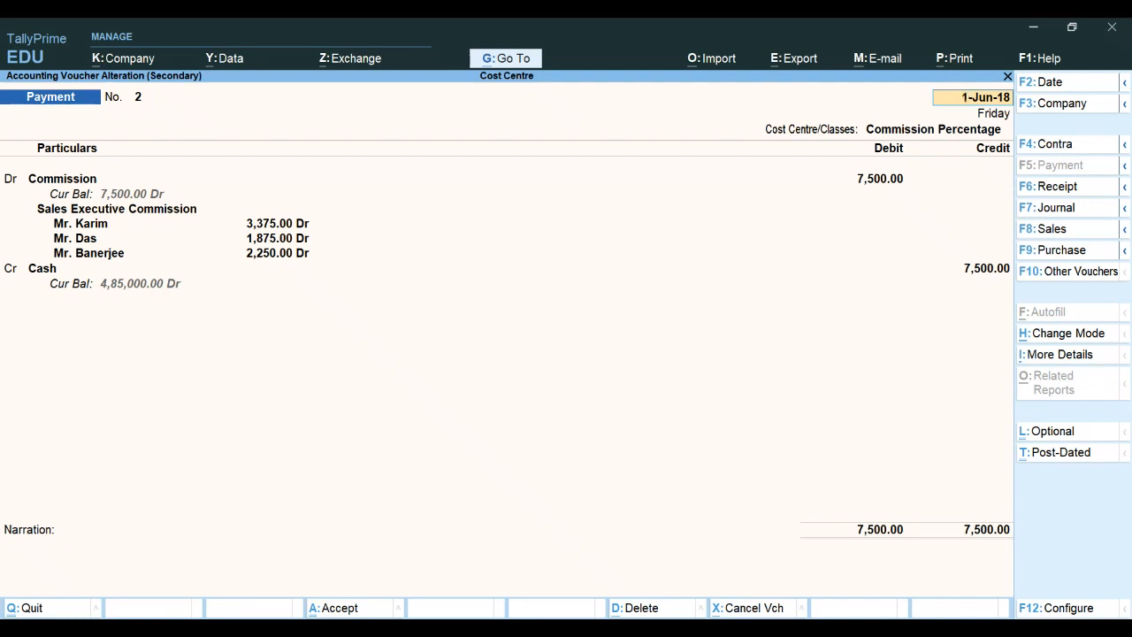
pyautogui.press('BackSpace')
pyautogui.press('Escape')
pyautogui.press('Escape')
pyautogui.press('Escape')
pyautogui.press('Escape')
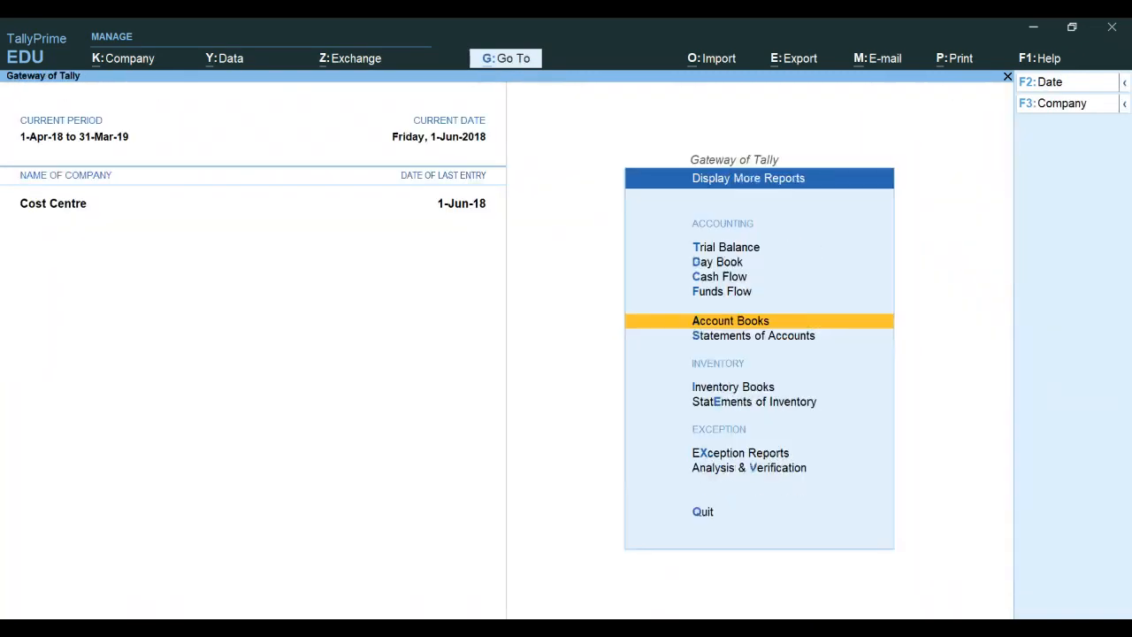
pyautogui.press('Escape')
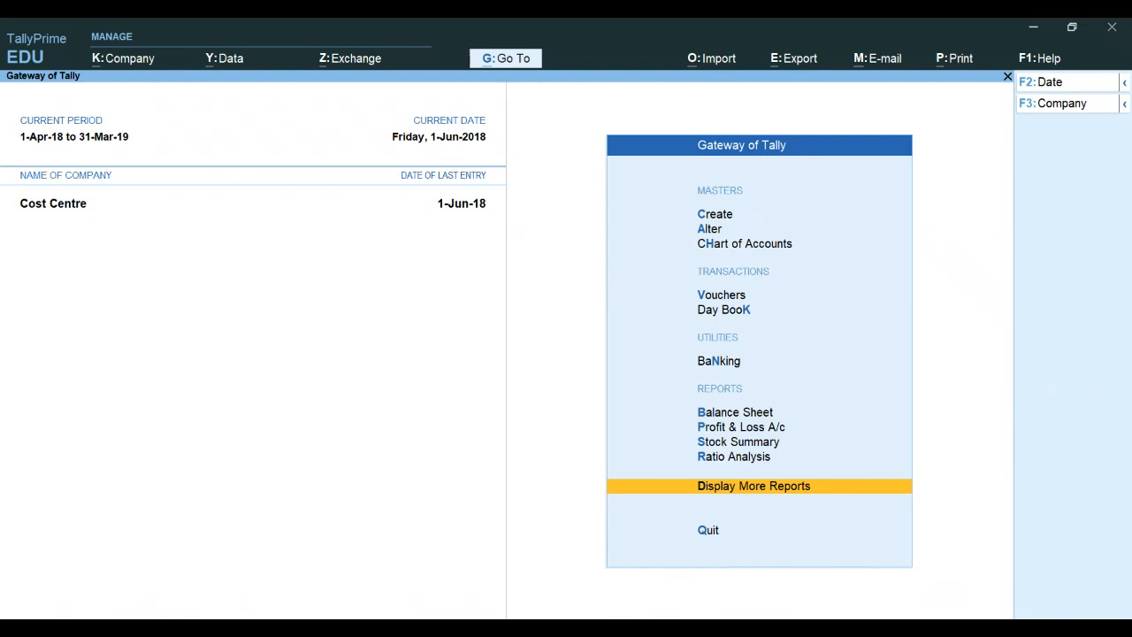
# Drill down from the detailed Profit & Loss A/c into the Commission ledger's payment voucher, and leave the report.
pyautogui.press('p')
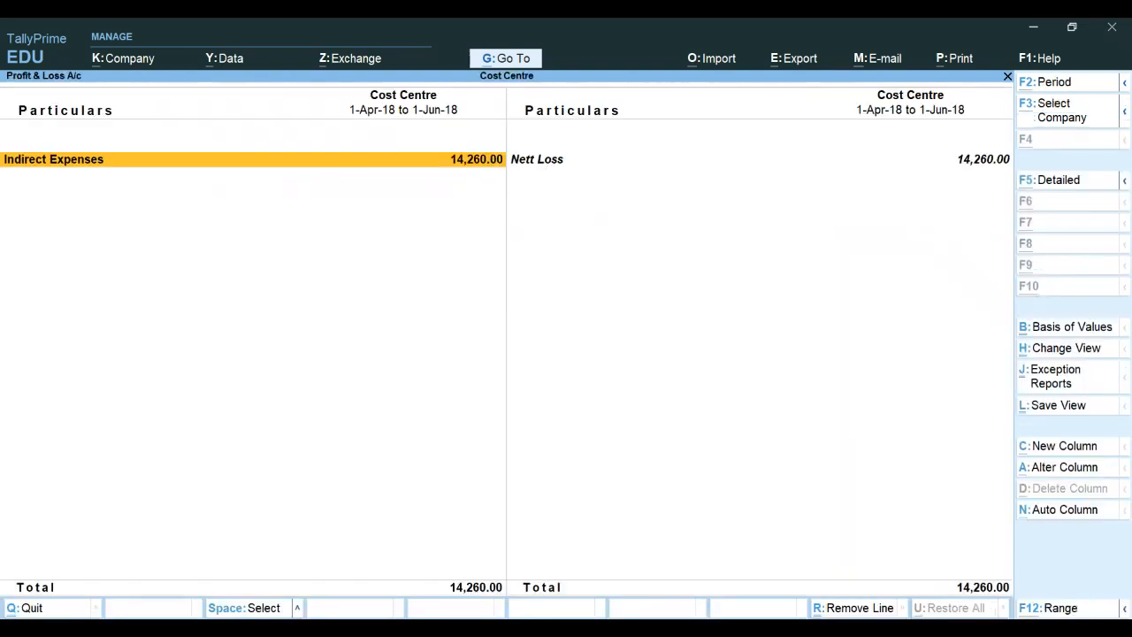
pyautogui.hotkey('alt', 'F5')
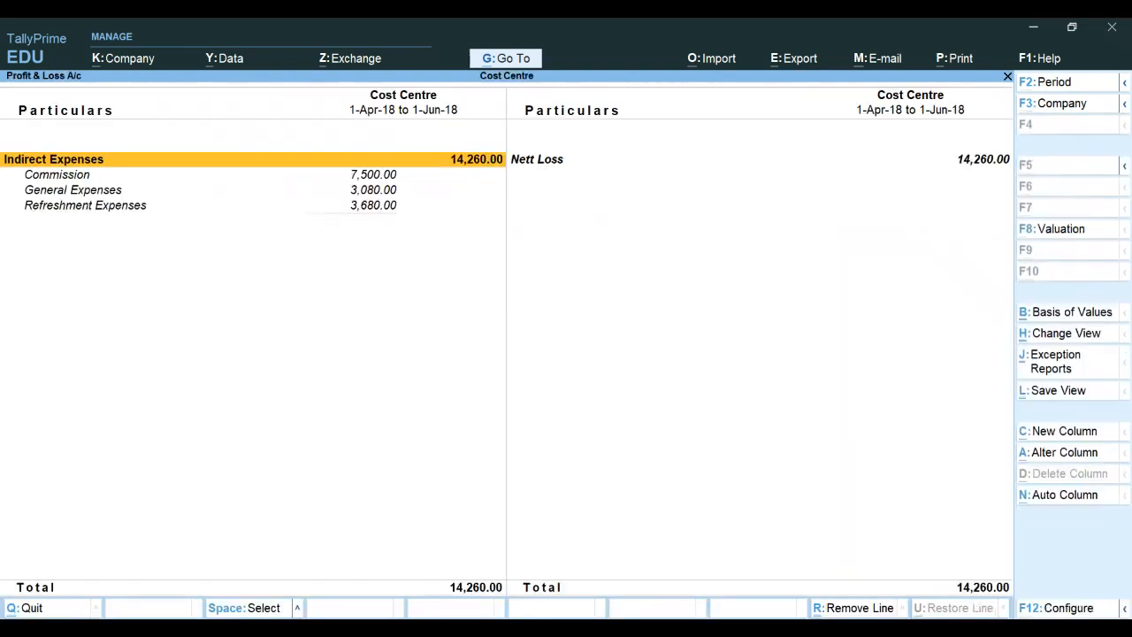
pyautogui.press('Down')
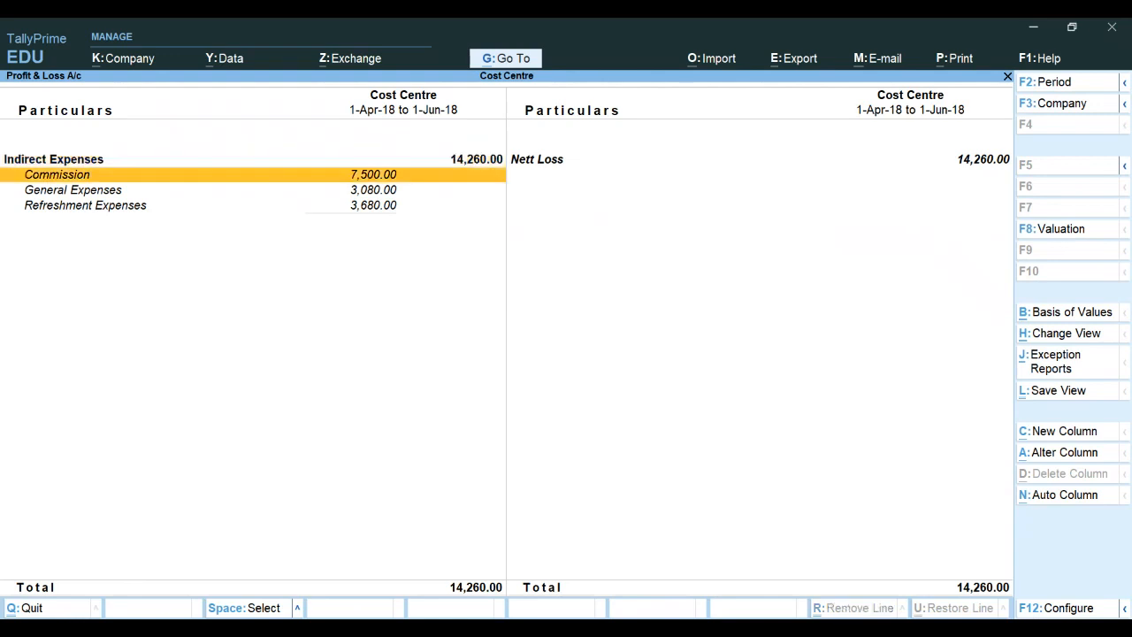
pyautogui.press('Return')
pyautogui.press('Return')
pyautogui.press('Return')
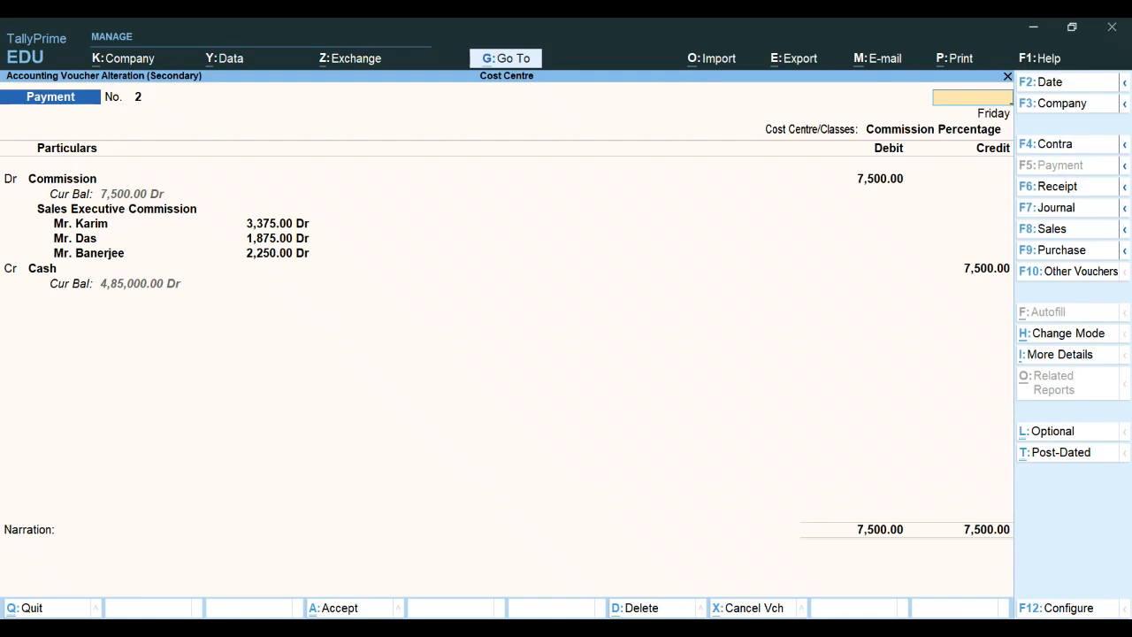
pyautogui.press('Escape')
pyautogui.press('Escape')
pyautogui.press('Escape')
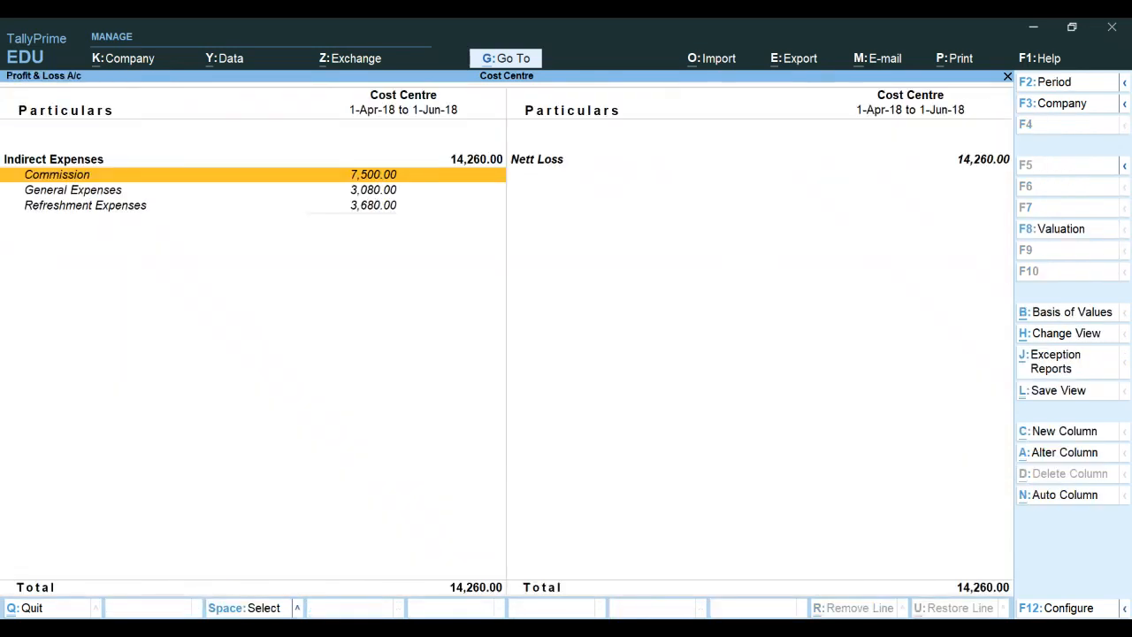
pyautogui.press('Escape')
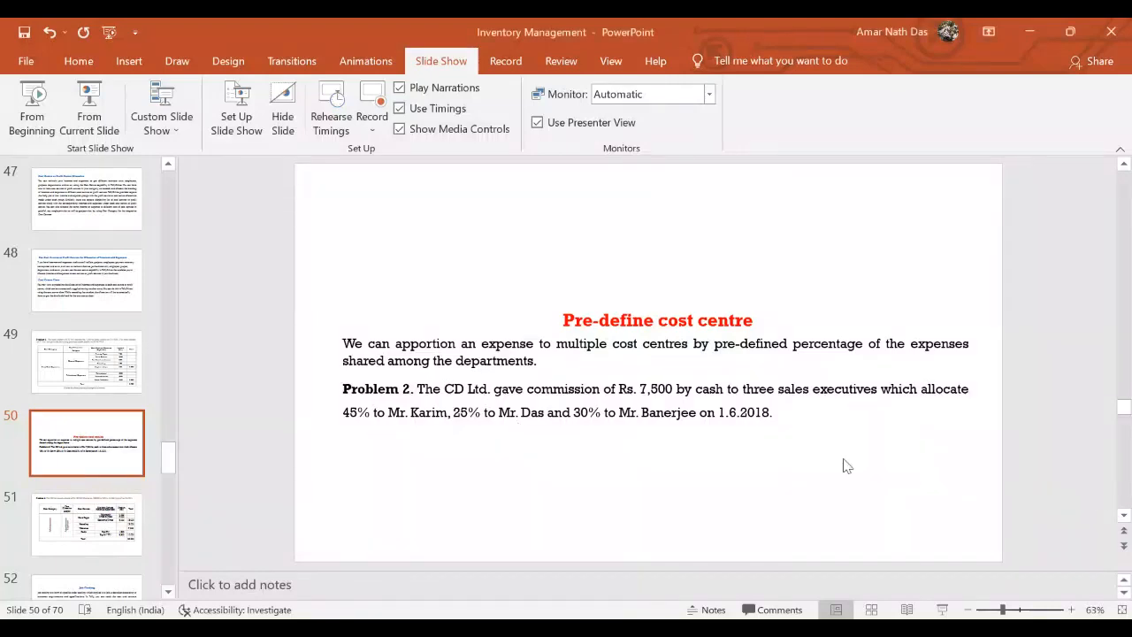
# In the PowerPoint presentation, move the Problem 3 table and statement lower on slide 51 and start the slide show from that slide.
pyautogui.scroll(-1, 843, 462)
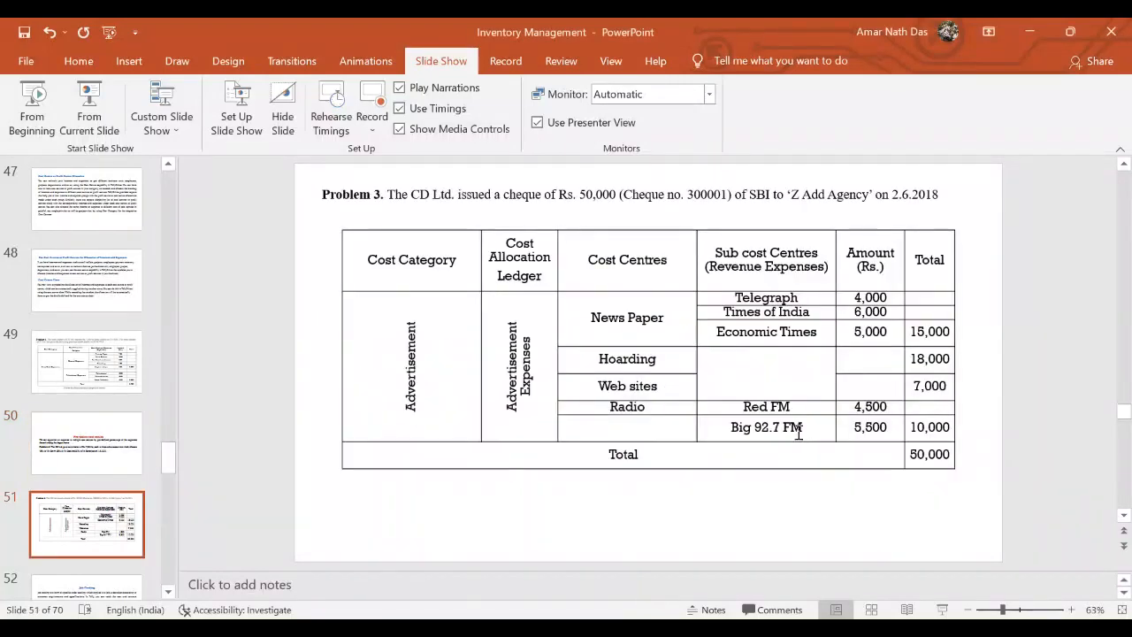
pyautogui.scroll(-1, 799, 436)
pyautogui.scroll(1, 798, 434)
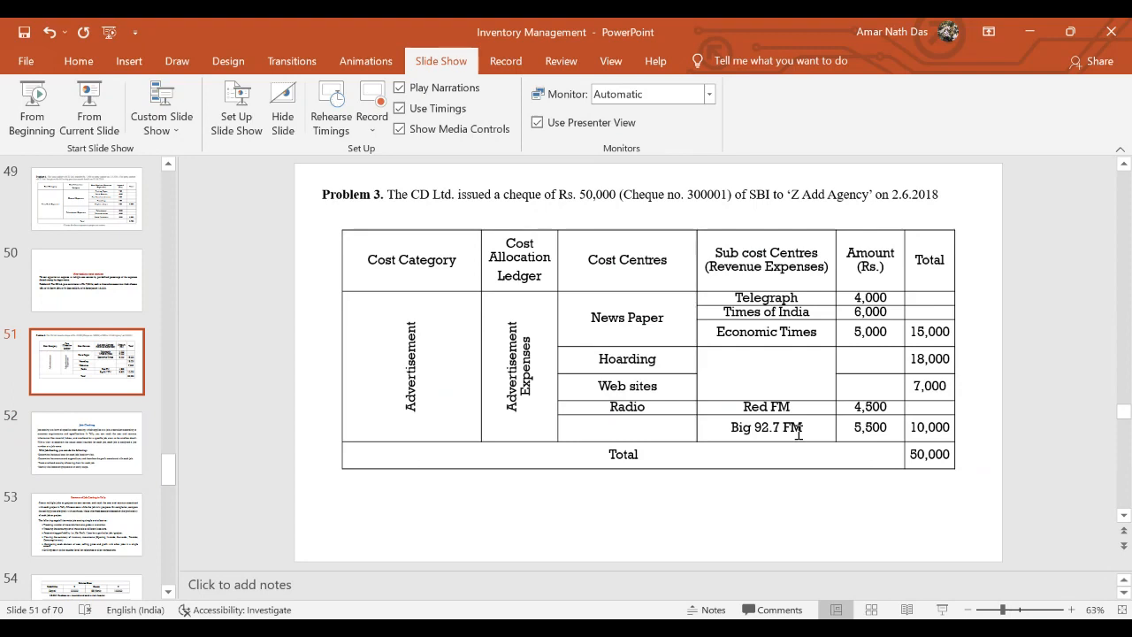
pyautogui.click(651, 288)
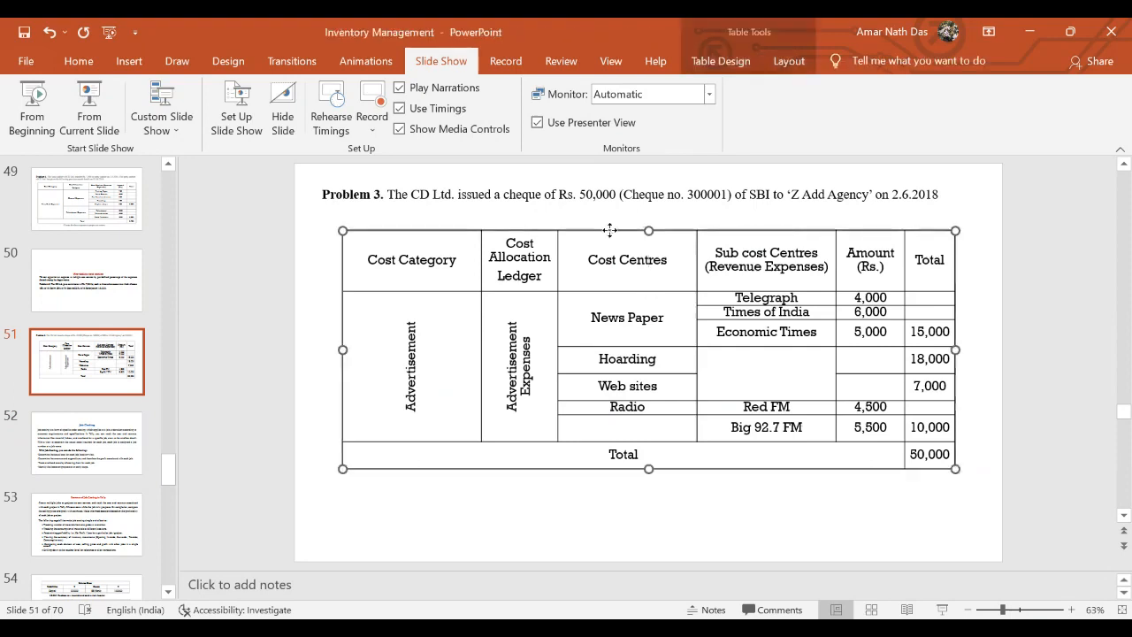
pyautogui.moveTo(609, 231); pyautogui.dragTo(609, 271)
pyautogui.click(595, 196)
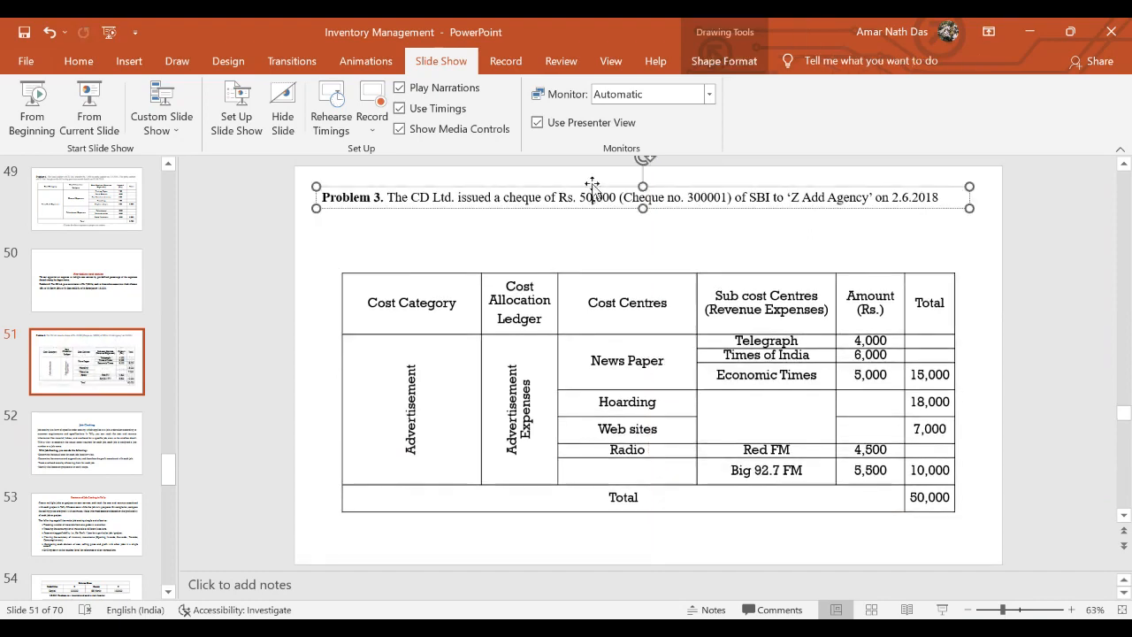
pyautogui.moveTo(592, 180); pyautogui.dragTo(592, 221)
pyautogui.click(541, 182)
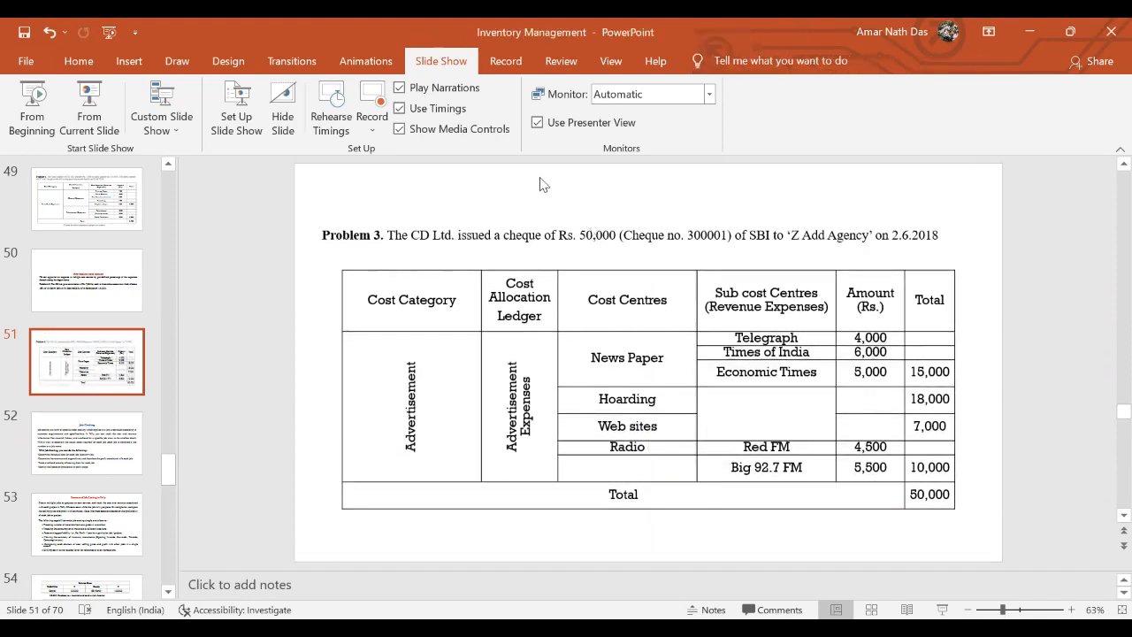
pyautogui.click(89, 110)
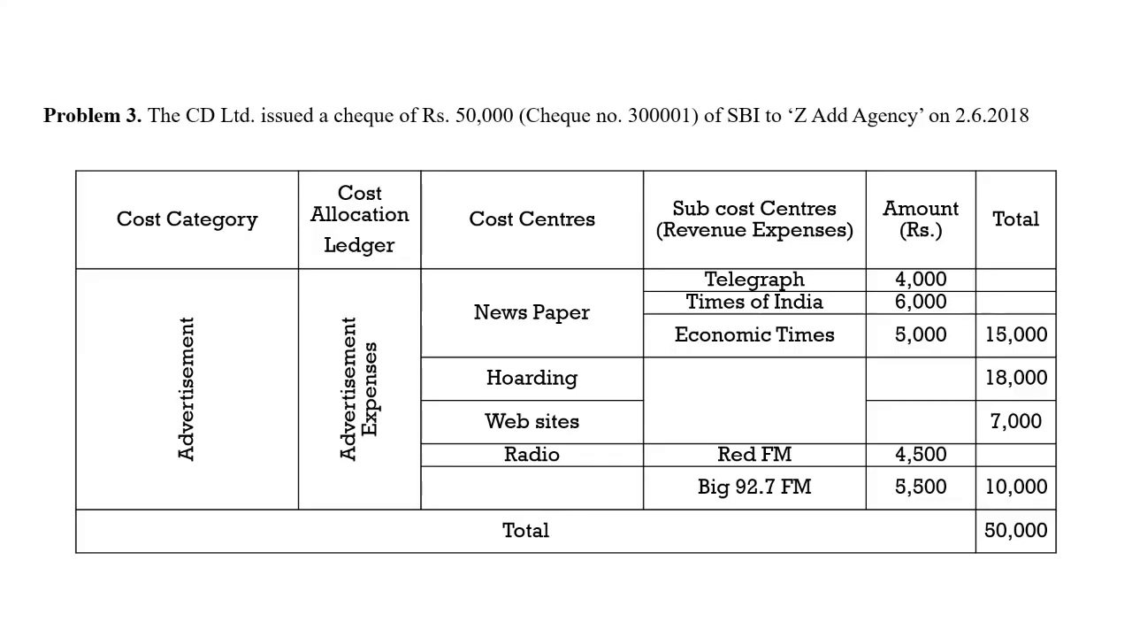
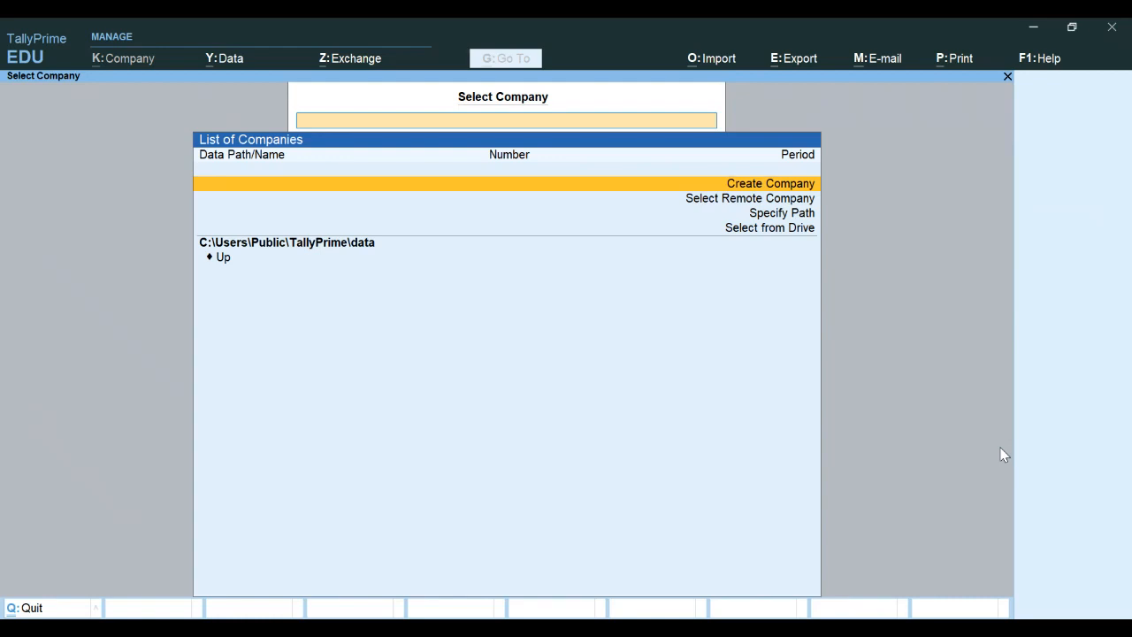
# In TallyPrime, start creating a company named CD LTD with West Bengal as its state, leaving the address, pincode and telephone blank.
pyautogui.press('Return')
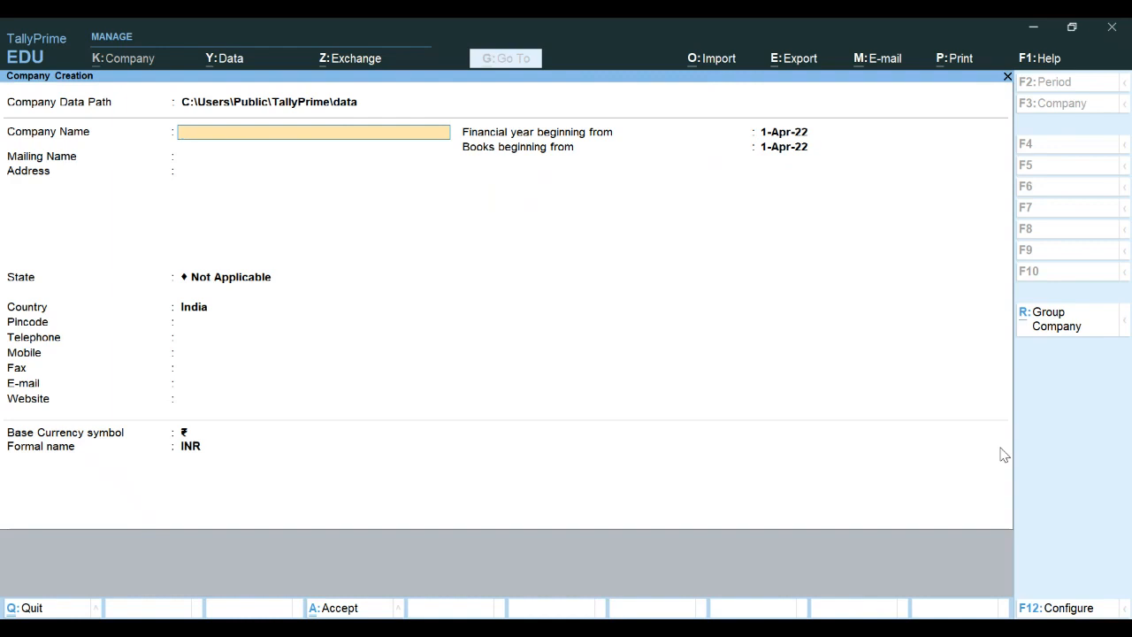
pyautogui.write('CD LTD')
pyautogui.press('Return')
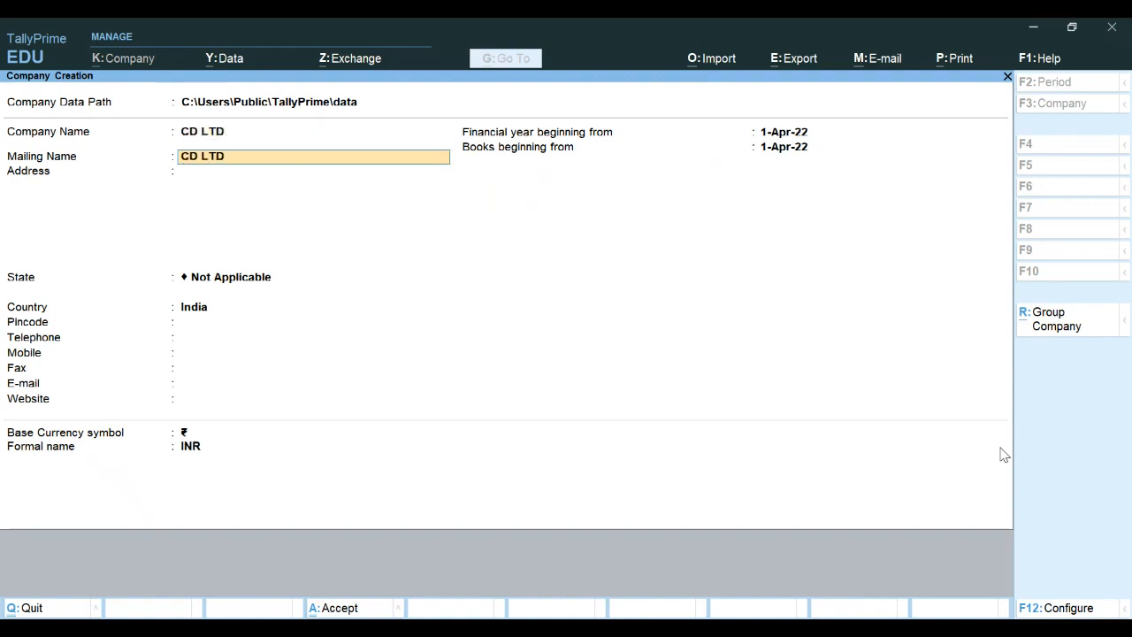
pyautogui.press('Return')
pyautogui.press('Return')
pyautogui.write('W')
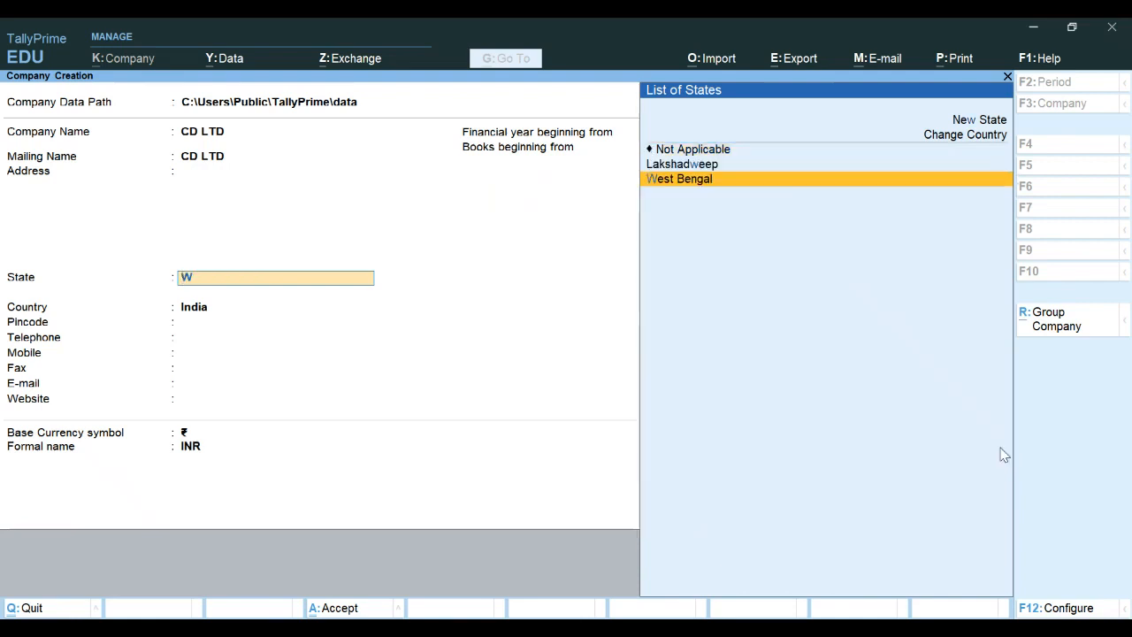
pyautogui.press('Return')
pyautogui.press('Return')
pyautogui.press('Return')
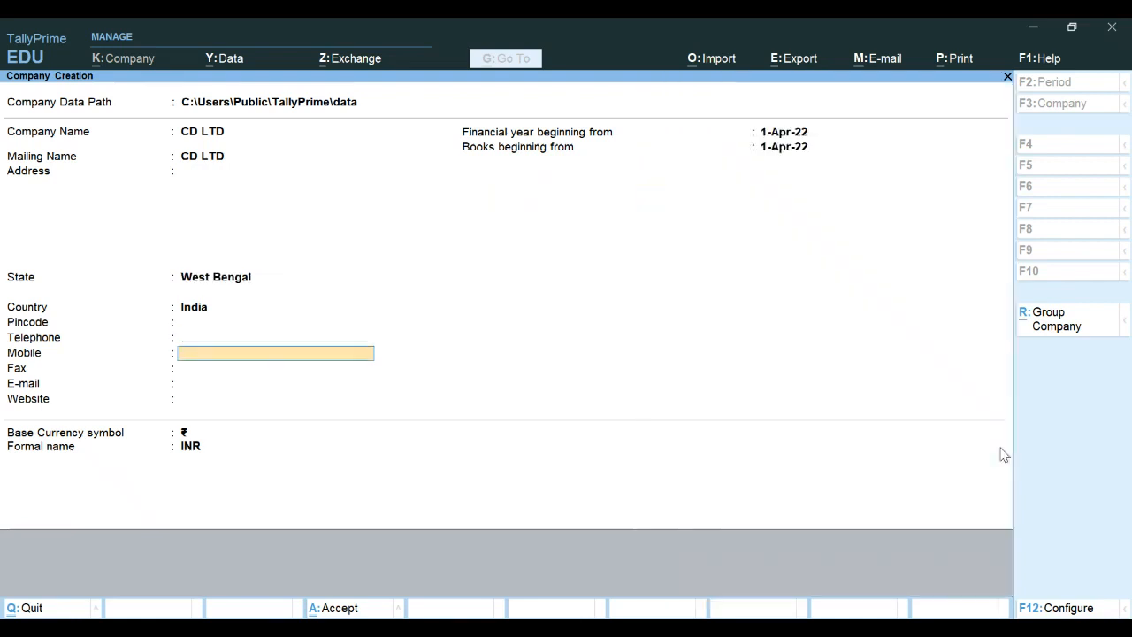
# Set the company's financial year and books to begin from 1-4-18, keep INR as the currency, and complete the company creation.
pyautogui.press('Return')
pyautogui.press('Return')
pyautogui.press('Return')
pyautogui.press('Return')
pyautogui.press('Return')
pyautogui.press('BackSpace')
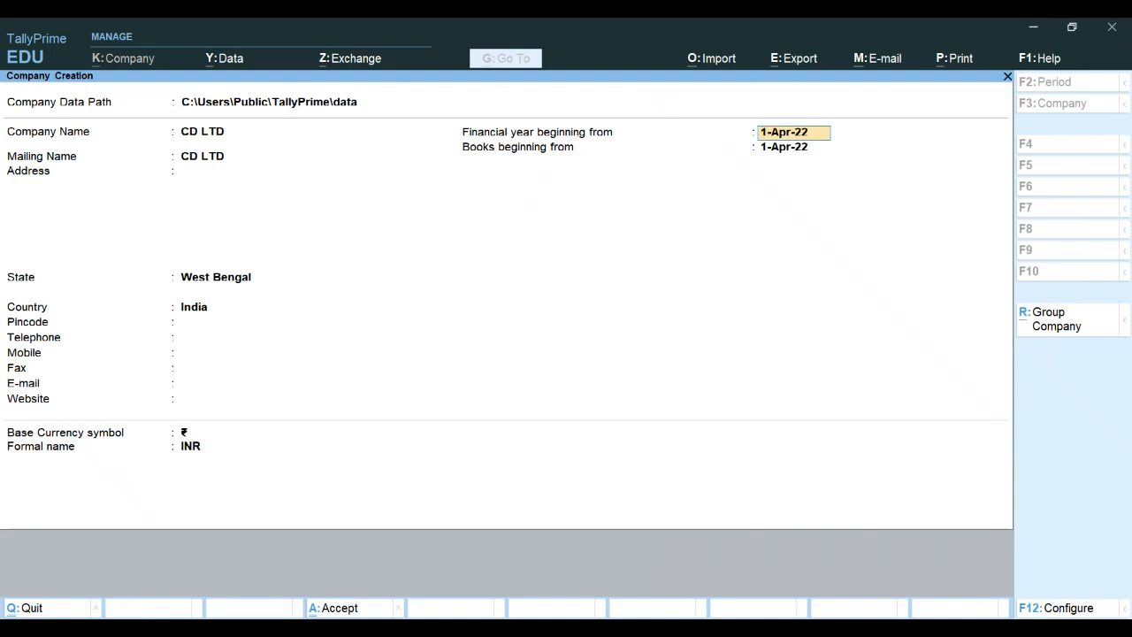
pyautogui.write('1-4-18')
pyautogui.press('Return')
pyautogui.press('Return')
pyautogui.press('Return')
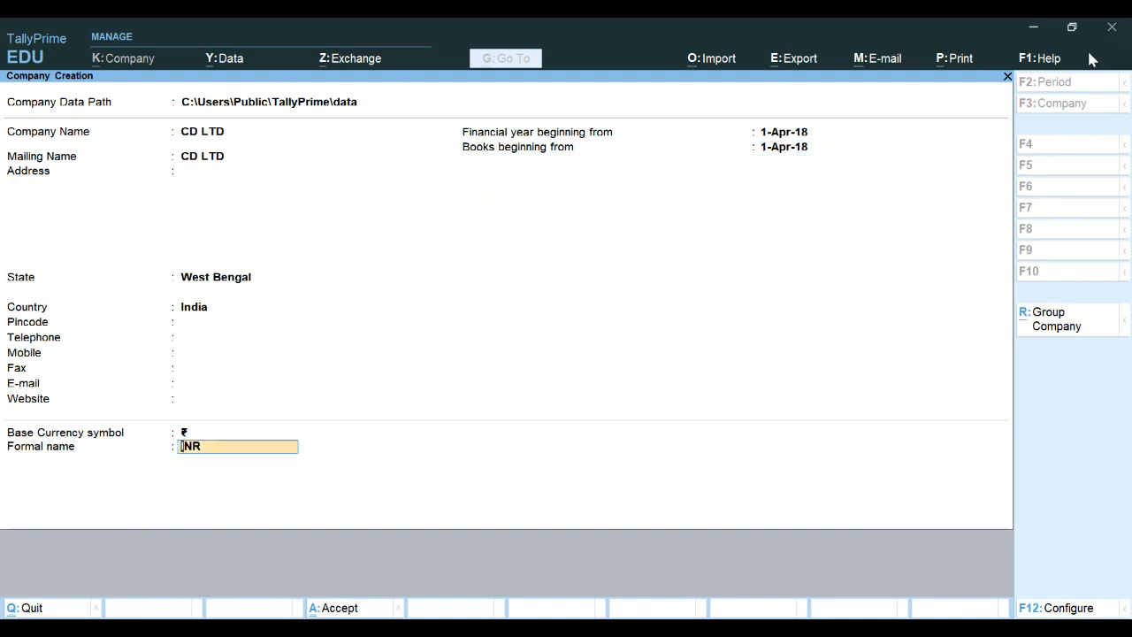
pyautogui.press('Return')
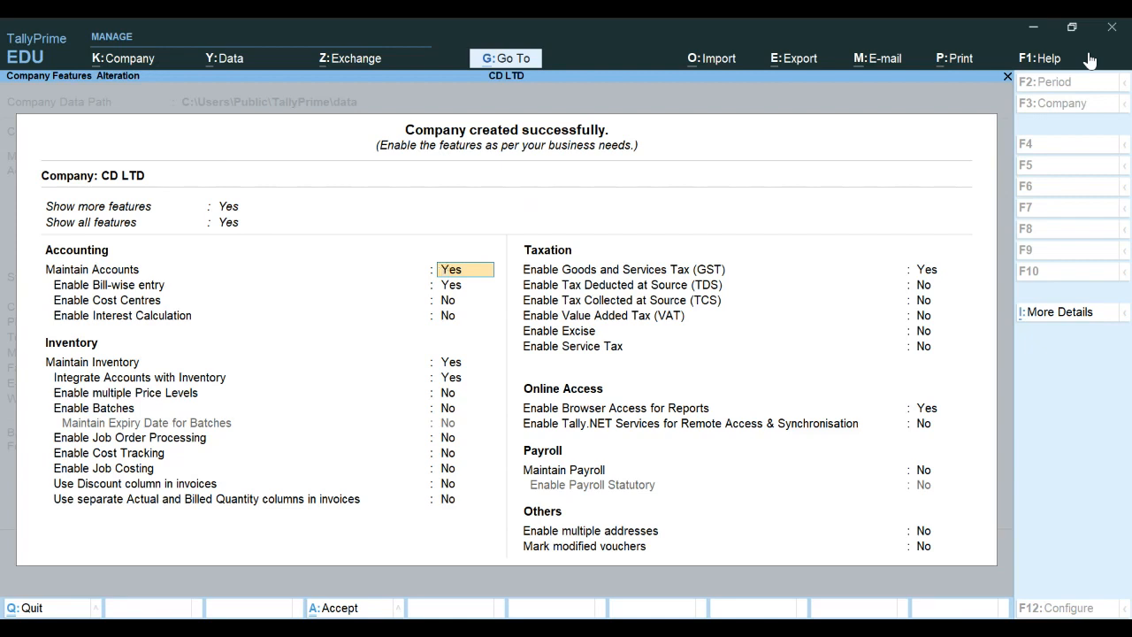
# Enable cost centres in the CD LTD company features, keeping accounts and bill-wise entry enabled.
pyautogui.press('Return')
pyautogui.press('Return')
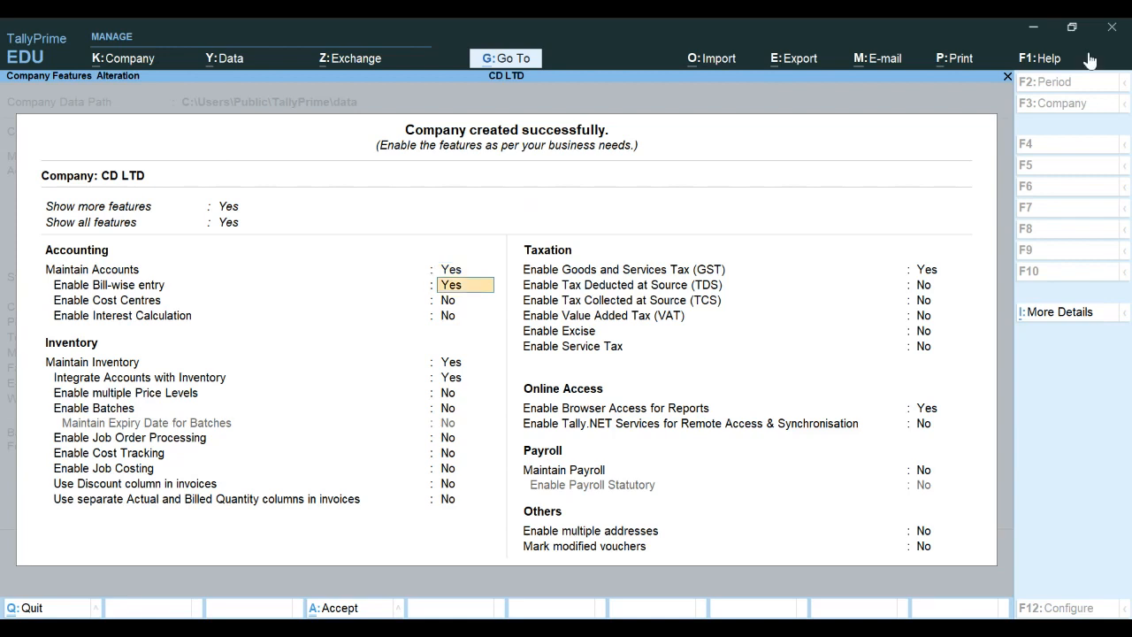
pyautogui.write('Y')
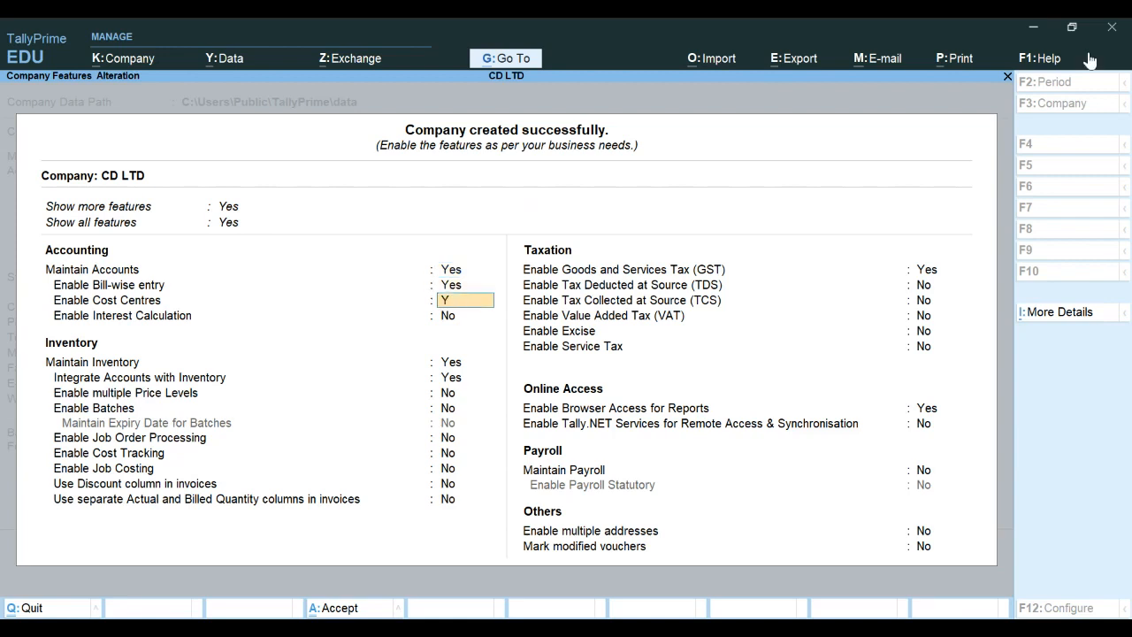
pyautogui.press('Return')
# Keep the inventory feature defaults, disable Goods and Services Tax (GST) for CD LTD, and save the company features.
pyautogui.press('Return')
pyautogui.press('Return')
pyautogui.press('Return')
pyautogui.press('Return')
pyautogui.press('Return')
pyautogui.press('Return')
pyautogui.press('Return')
pyautogui.press('Return')
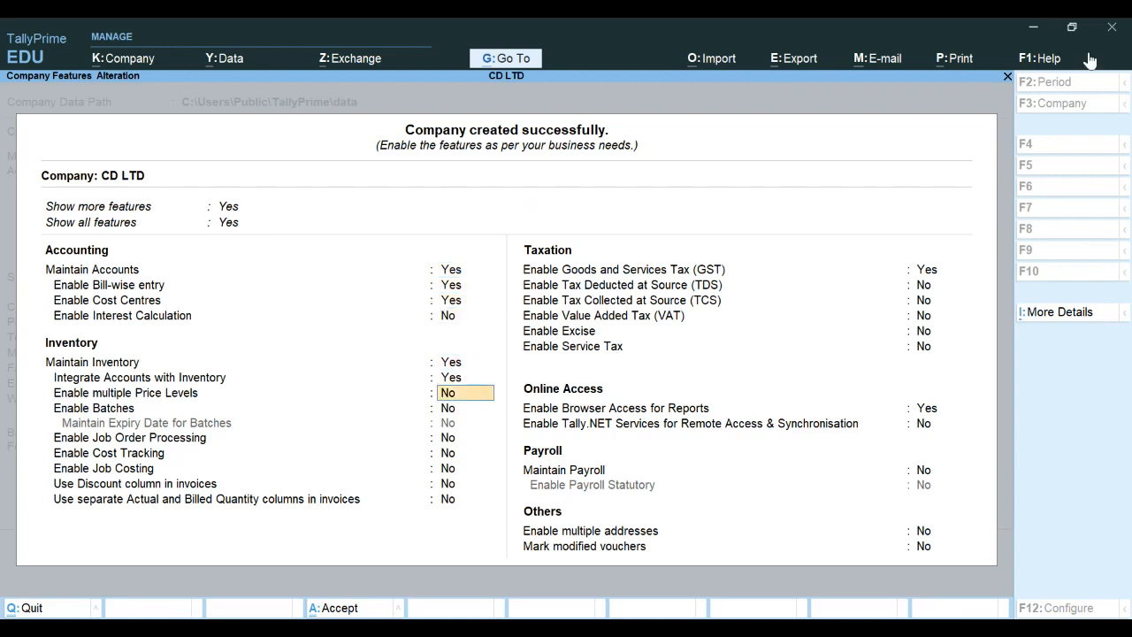
pyautogui.press('Return')
pyautogui.press('Return')
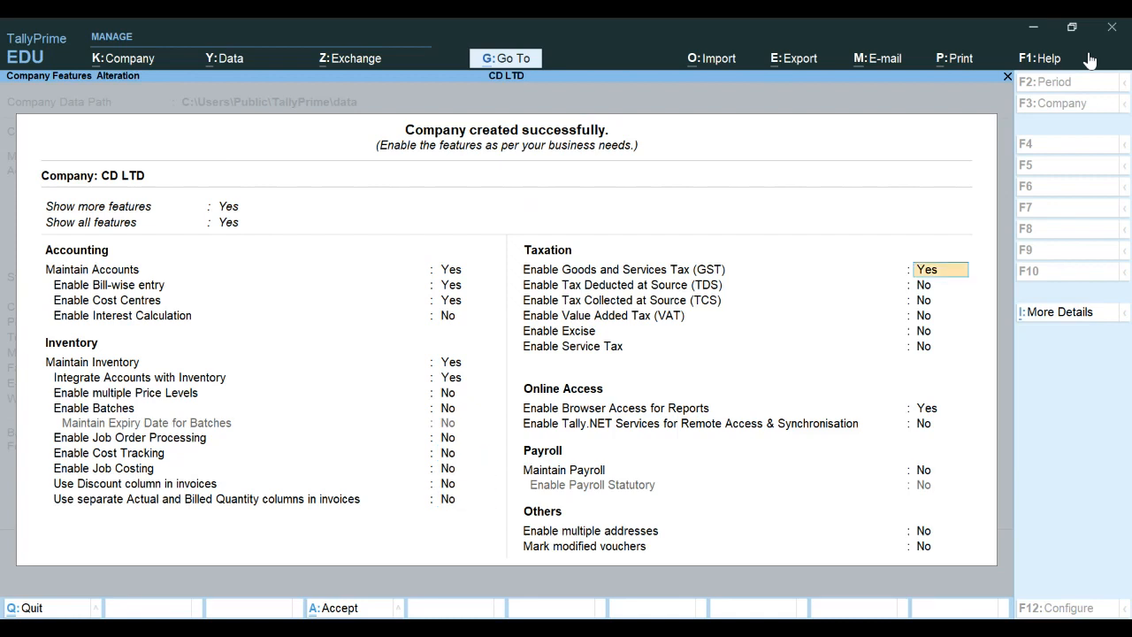
pyautogui.write('N')
pyautogui.press('Return')
pyautogui.press('ctrl')
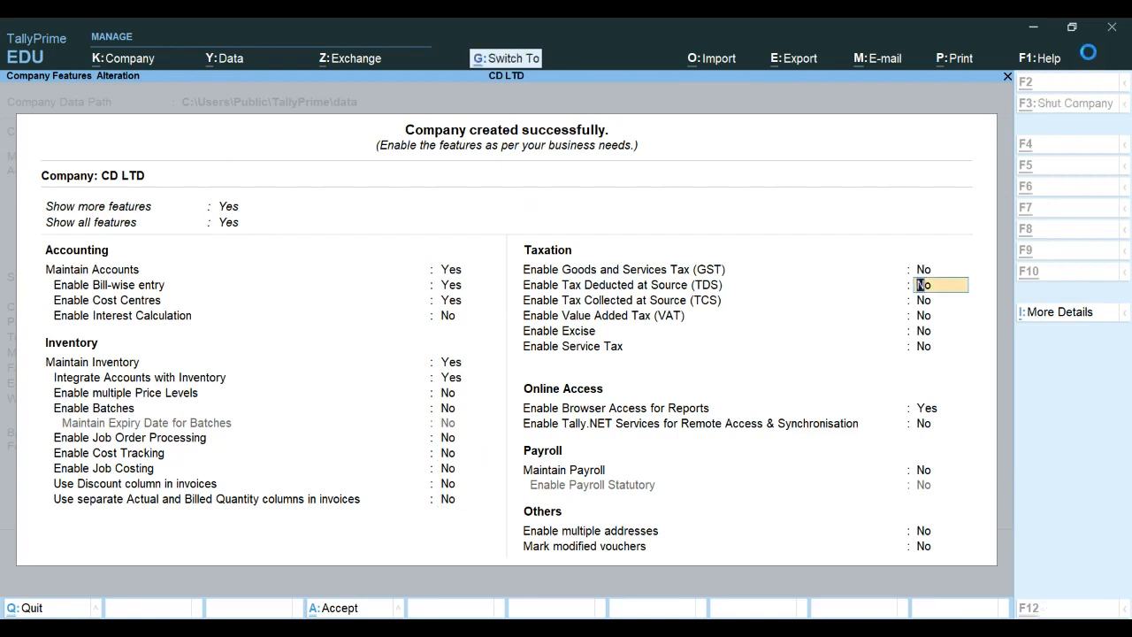
pyautogui.hotkey('ctrl', 'a')
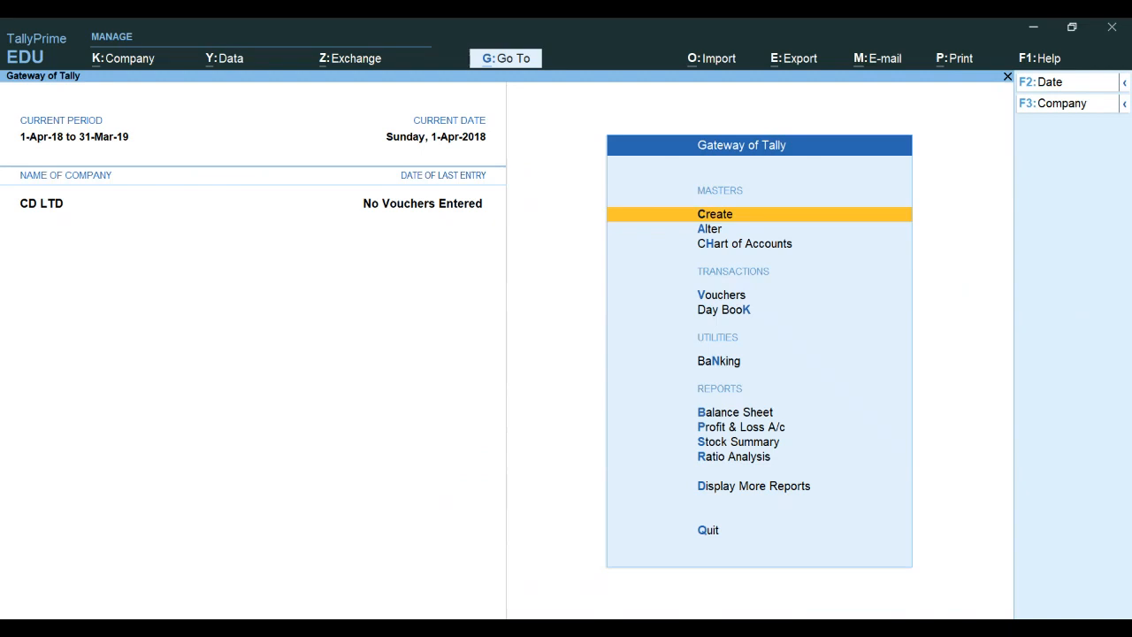
pyautogui.click(651, 572)
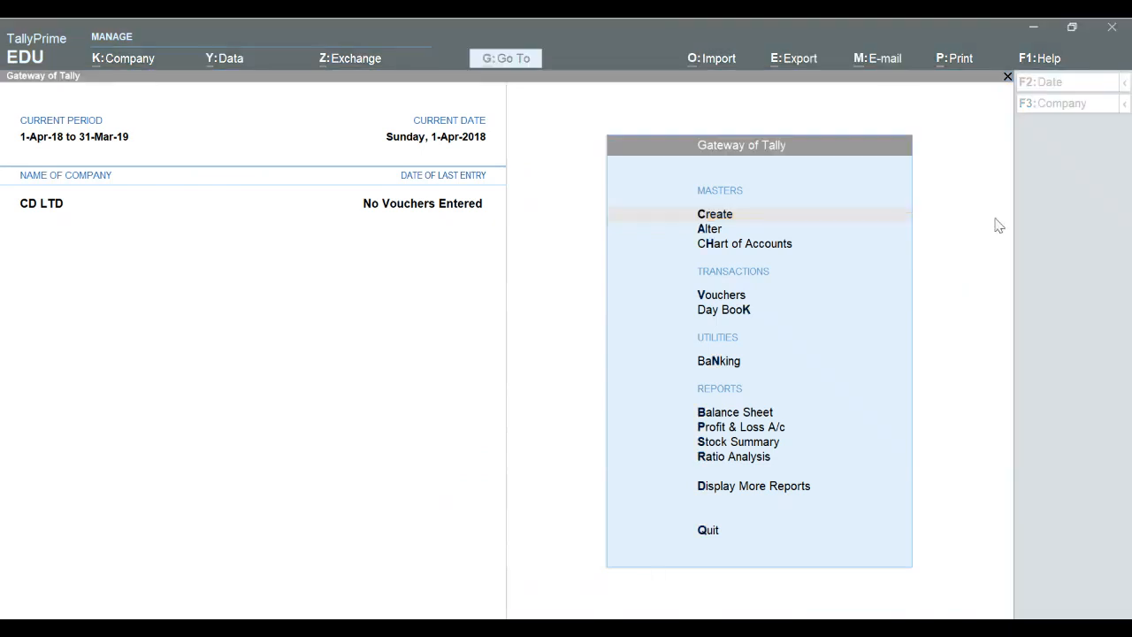
pyautogui.click(1047, 40)
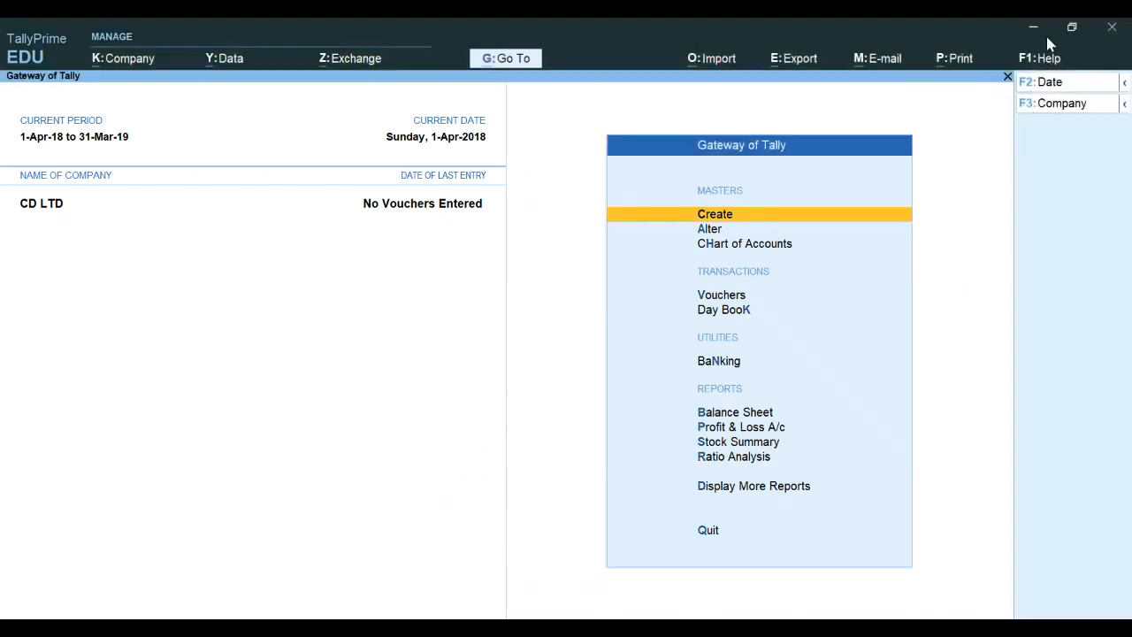
pyautogui.click(1099, 483)
# Start creating a master, expand the list of masters to show more types, and go to Cost Category.
pyautogui.press('Return')
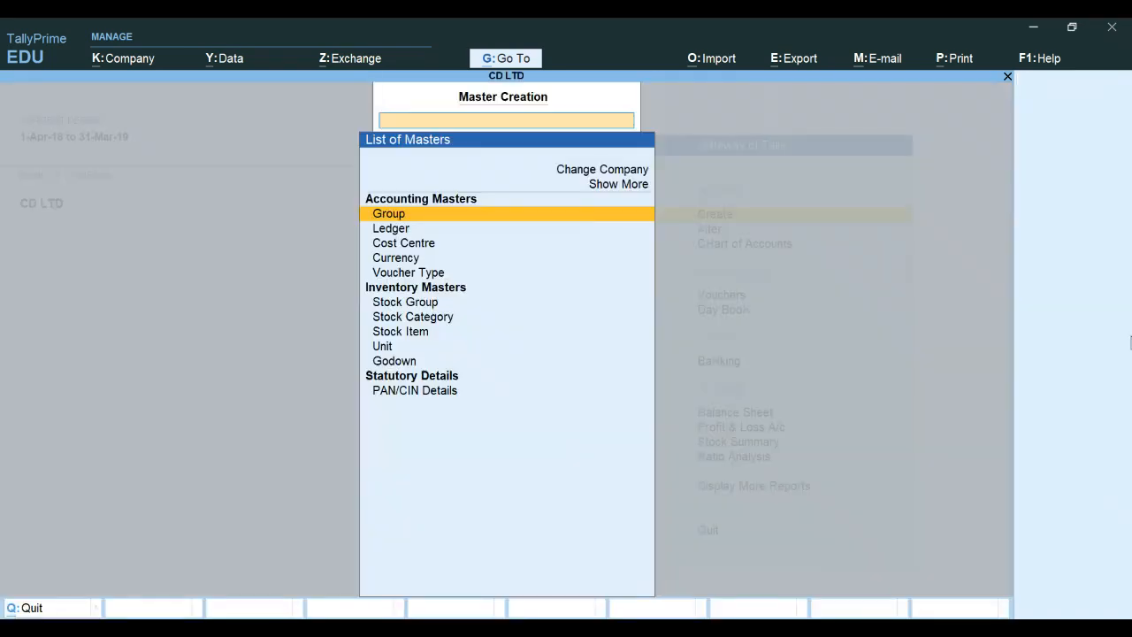
pyautogui.click(614, 185)
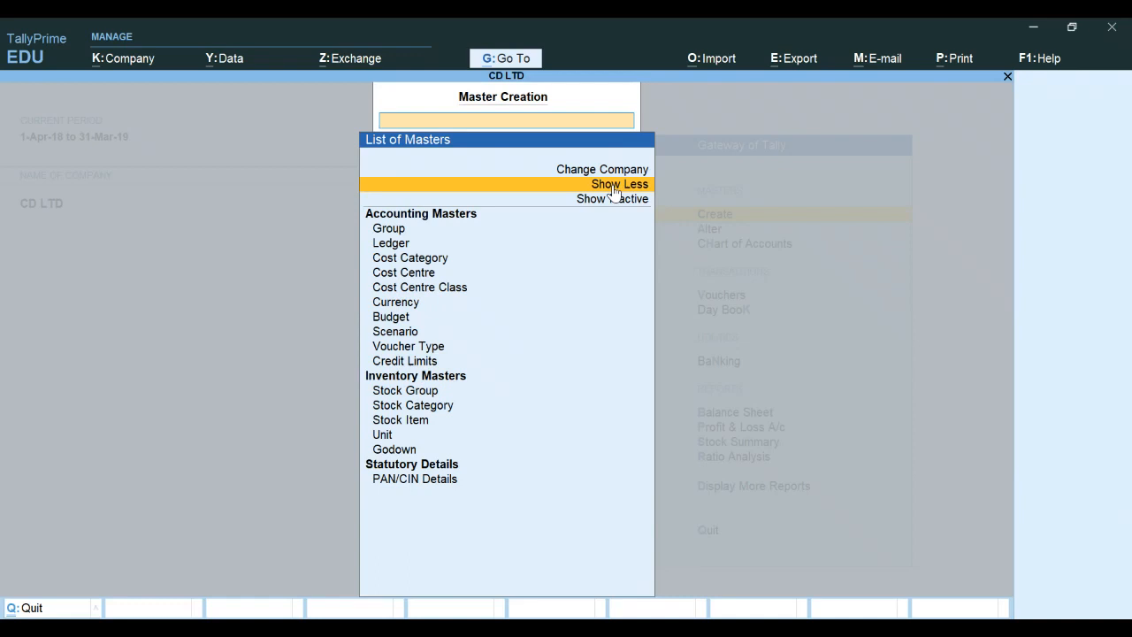
pyautogui.press('Down')
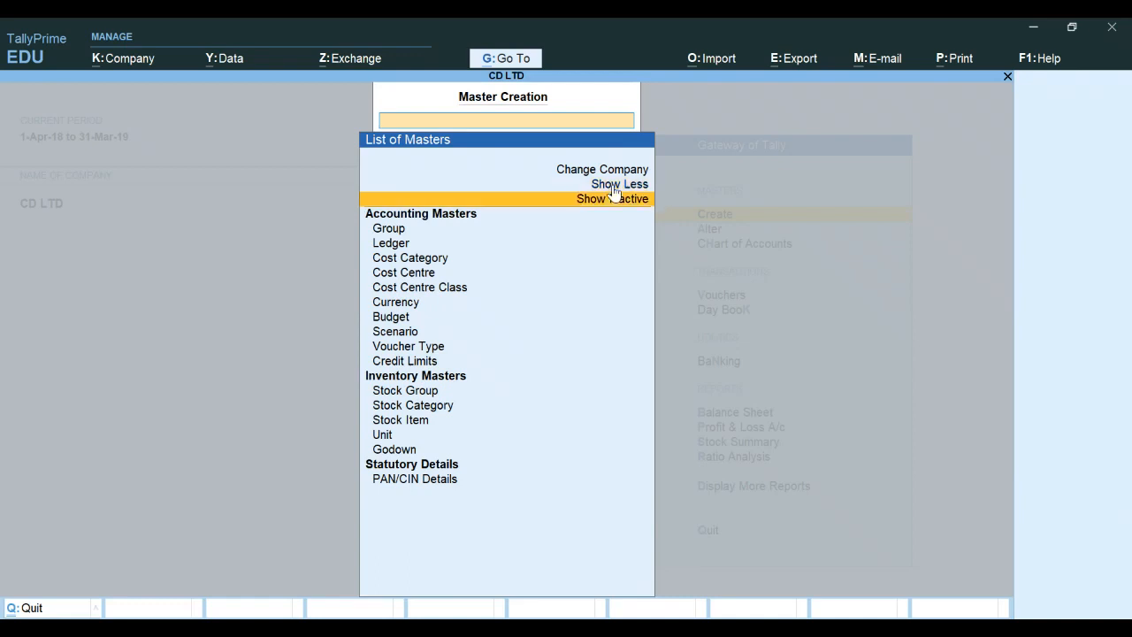
pyautogui.press('Down')
pyautogui.press('Down')
pyautogui.press('Down')
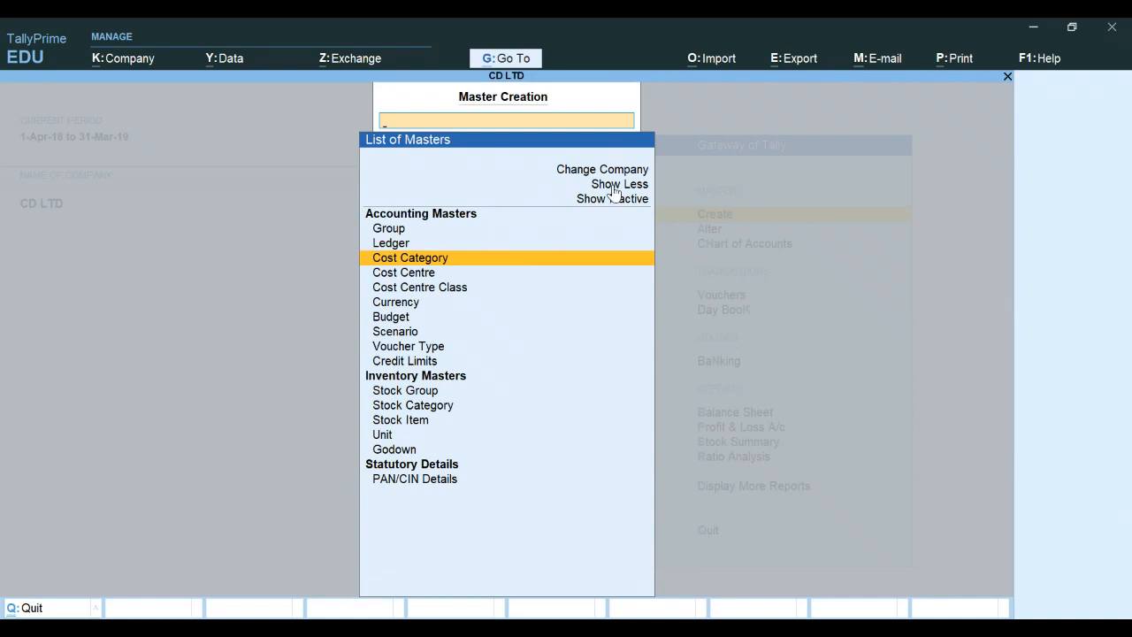
# Create a new cost category named ADVERTISEMENT that allocates revenue items but not non-revenue items, and return to the list of masters.
pyautogui.press('Return')
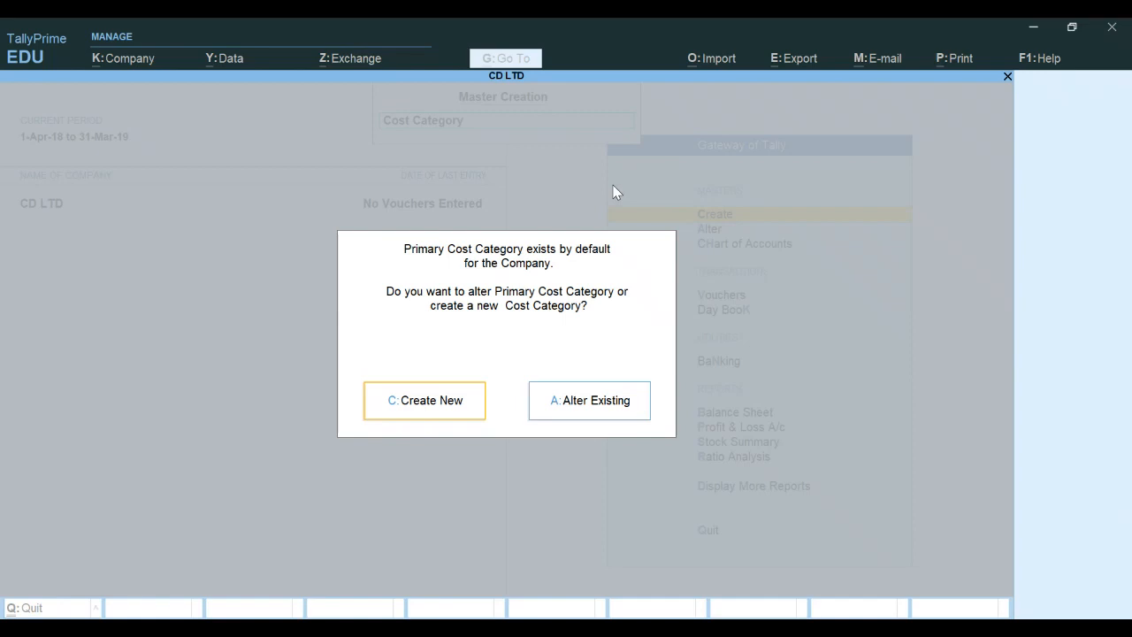
pyautogui.press('c')
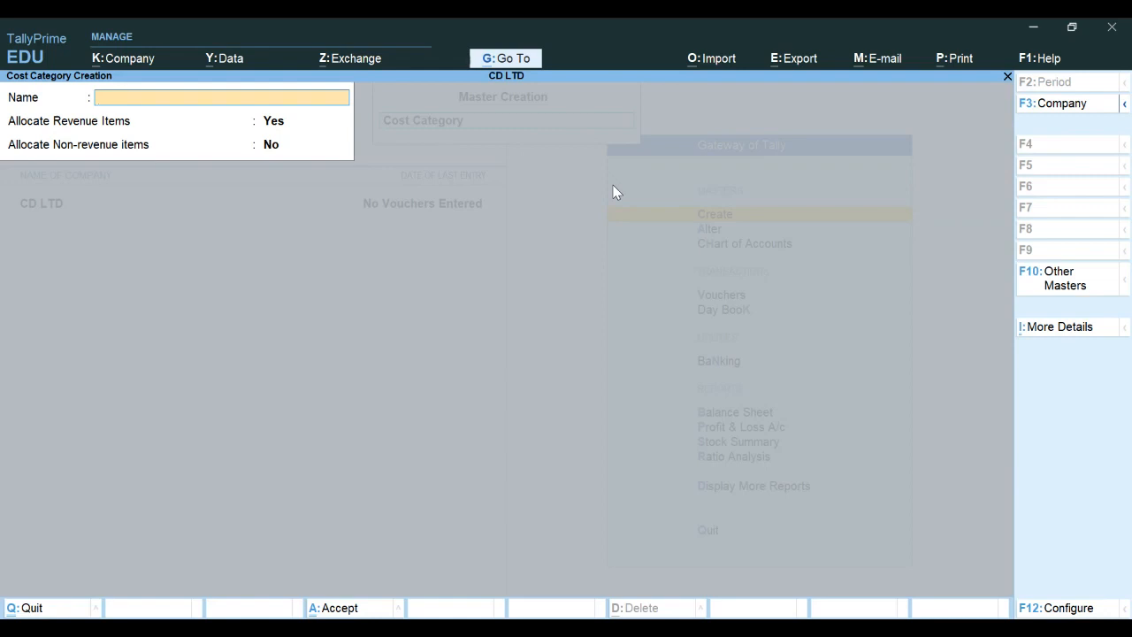
pyautogui.write('ADVERTISEME')
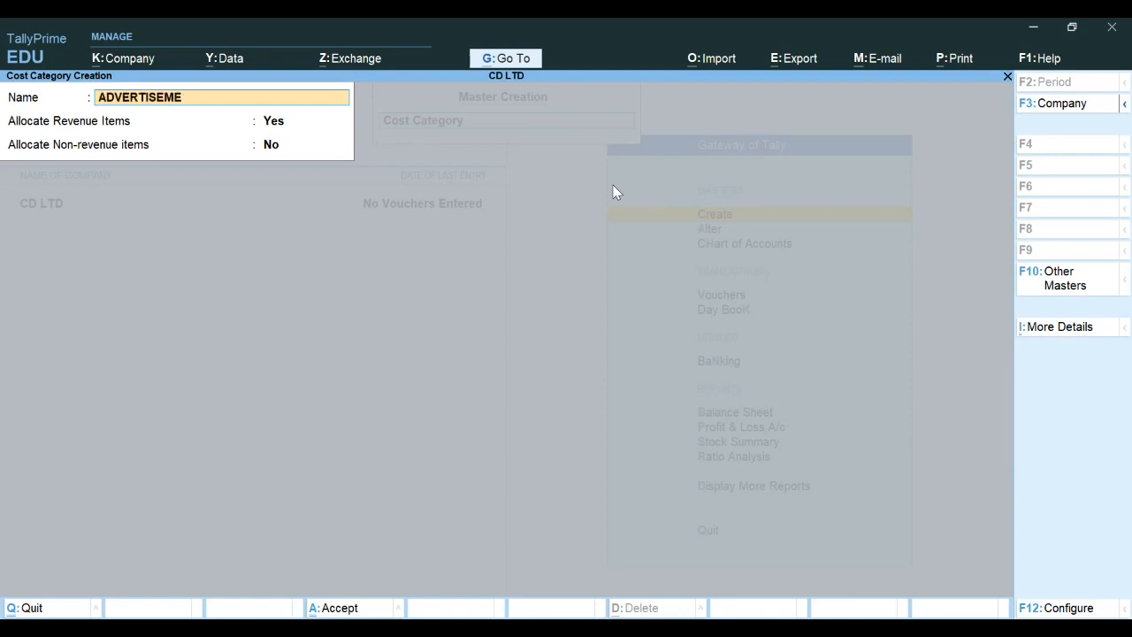
pyautogui.write('NT')
pyautogui.press('Return')
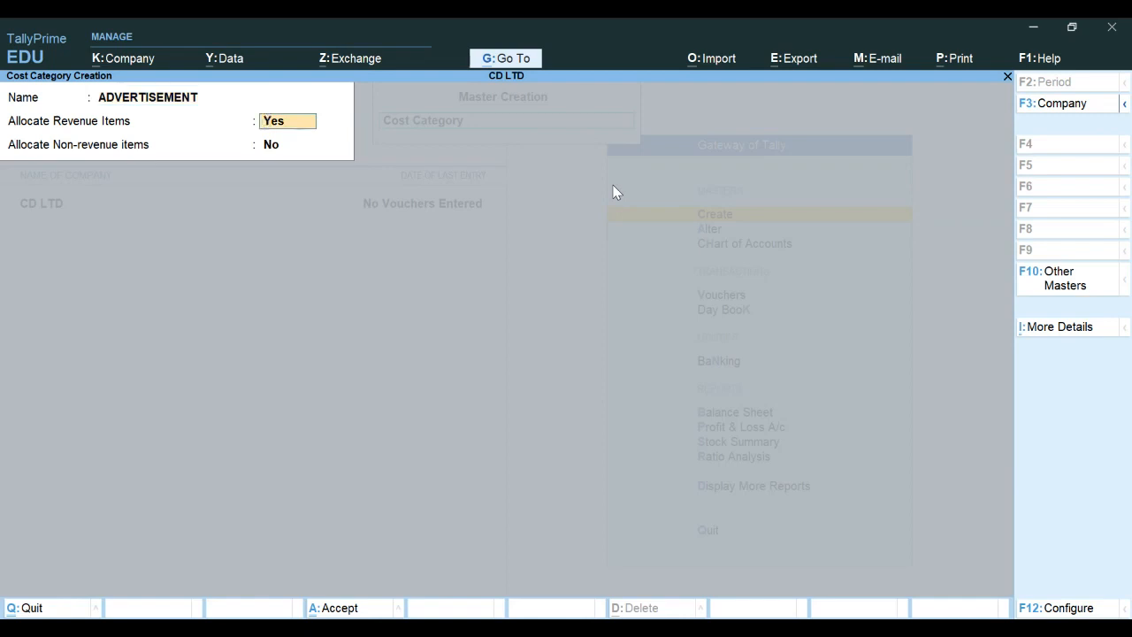
pyautogui.press('Return')
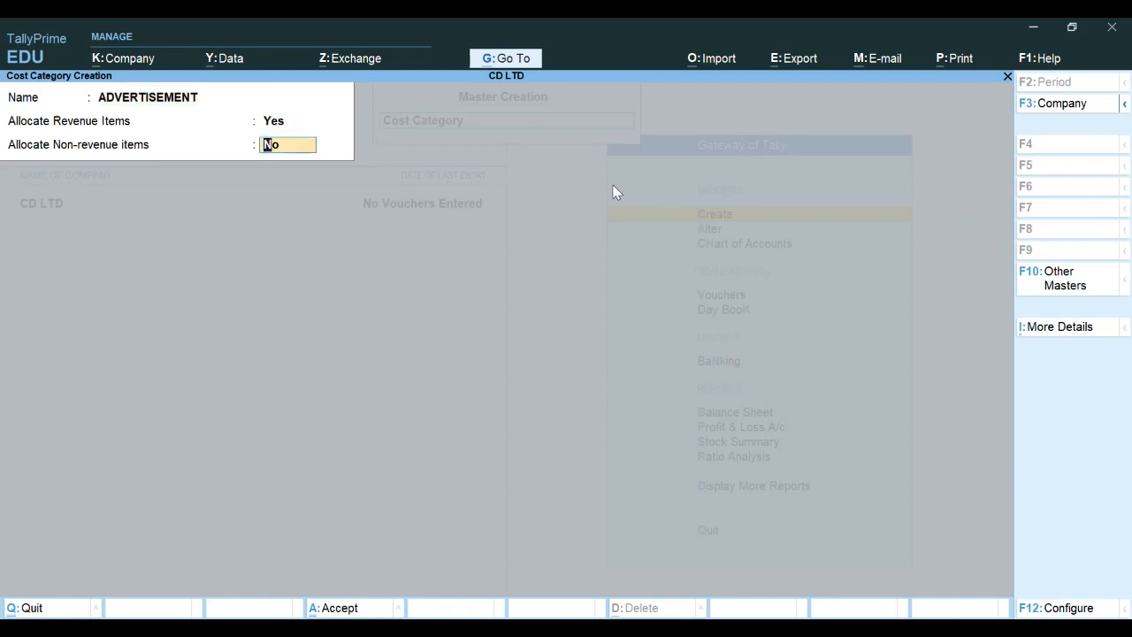
pyautogui.press('Return')
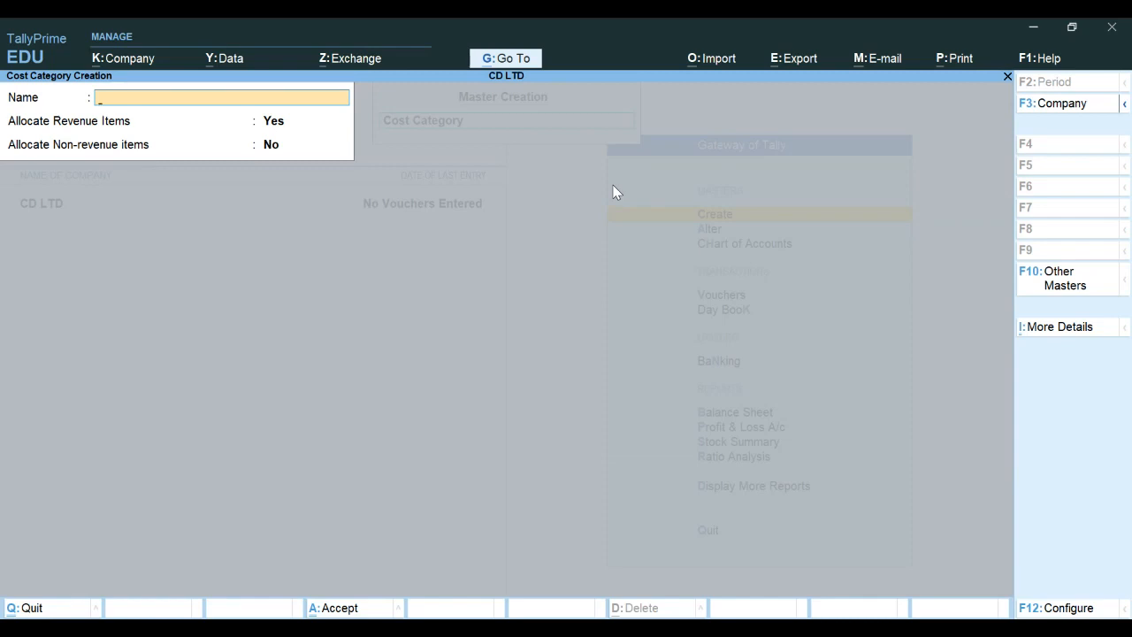
pyautogui.press('Escape')
pyautogui.press('y')
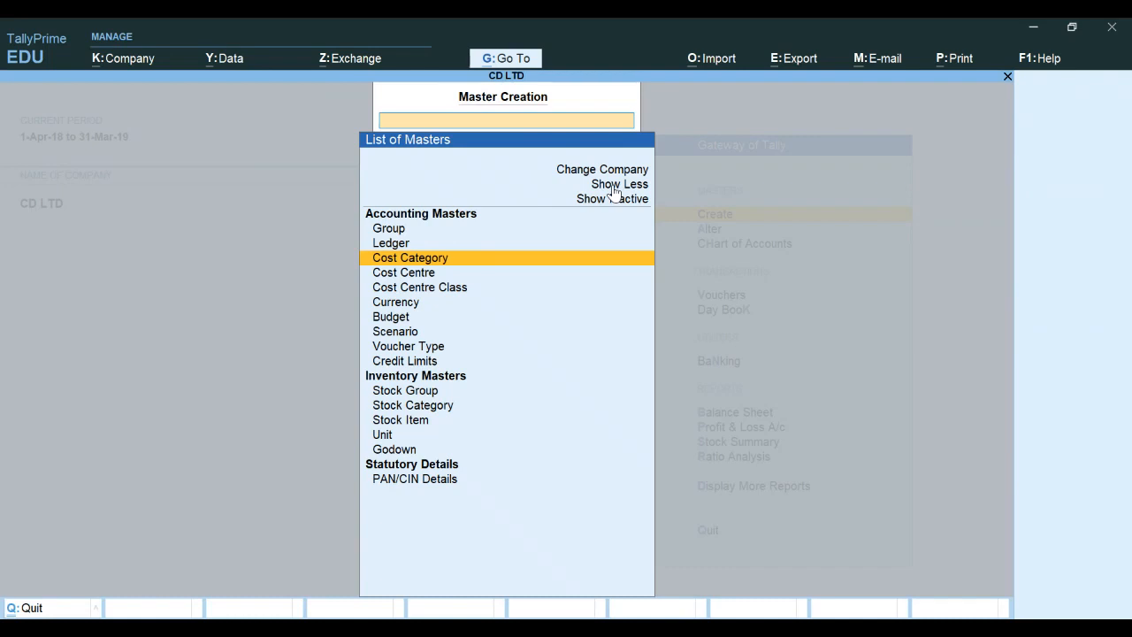
# Create a cost centre named NEWS PAPER in the ADVERTISEMENT category, placed under Primary.
pyautogui.press('Down')
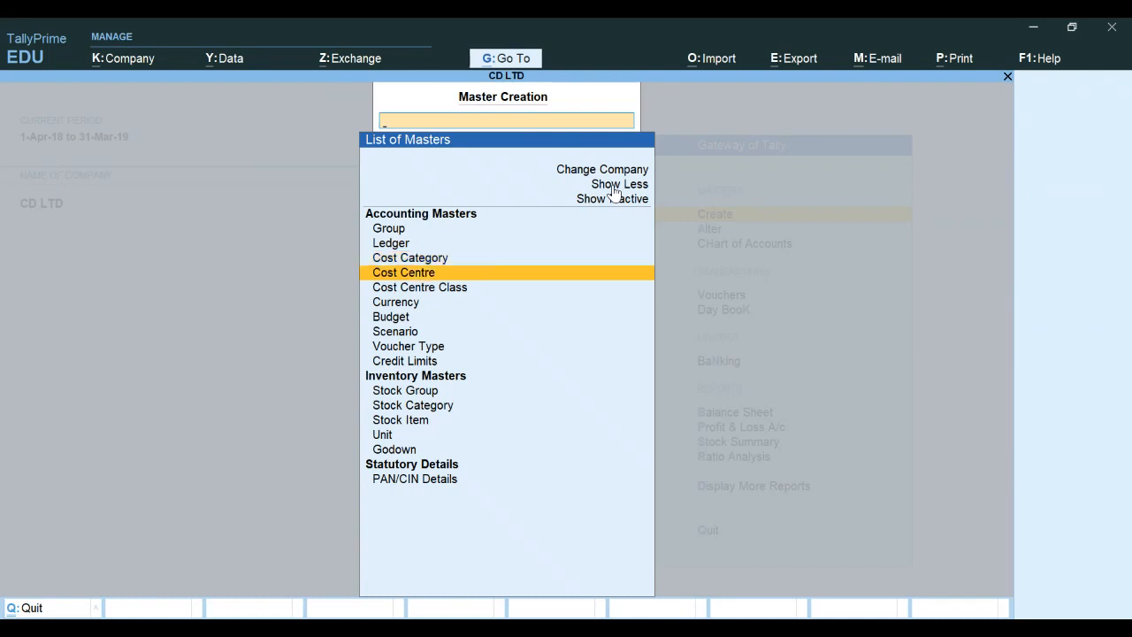
pyautogui.press('Return')
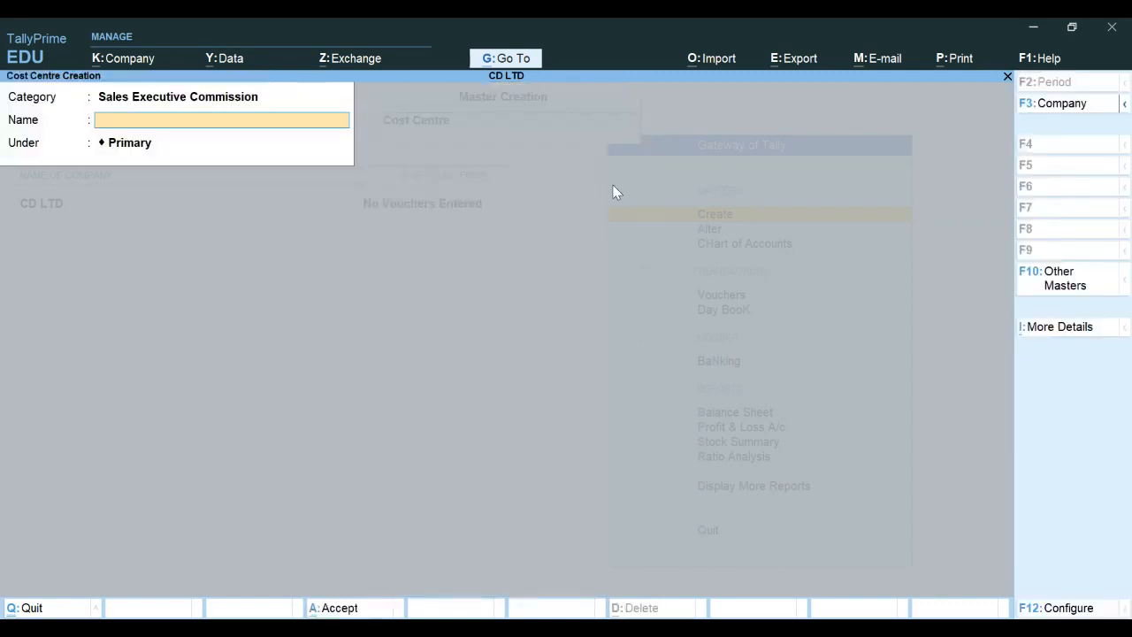
pyautogui.press('BackSpace')
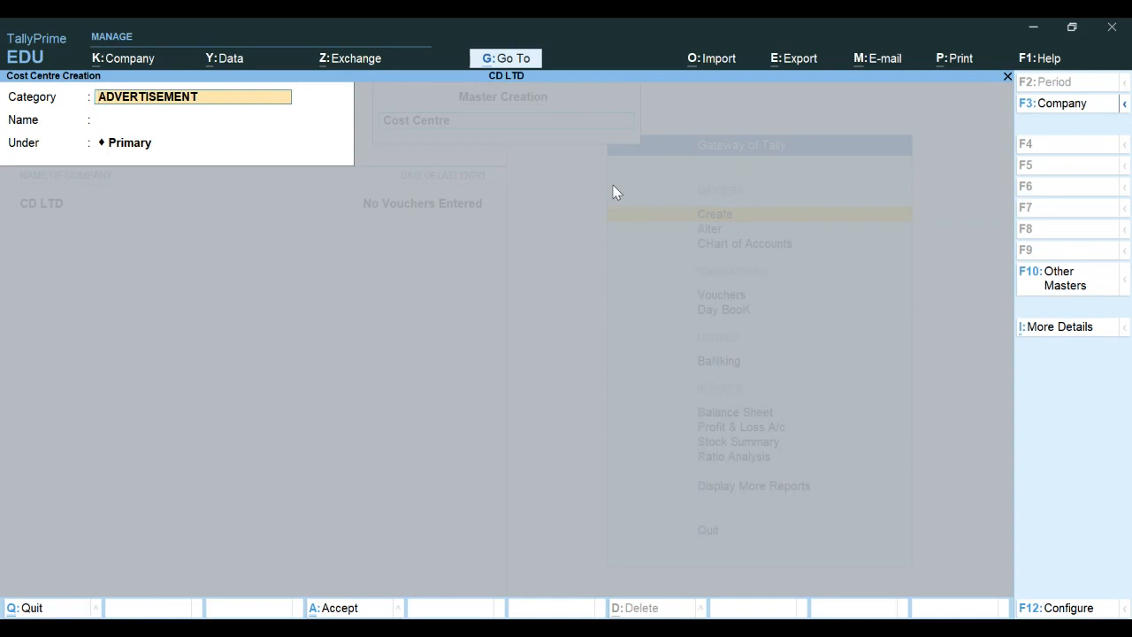
pyautogui.press('Return')
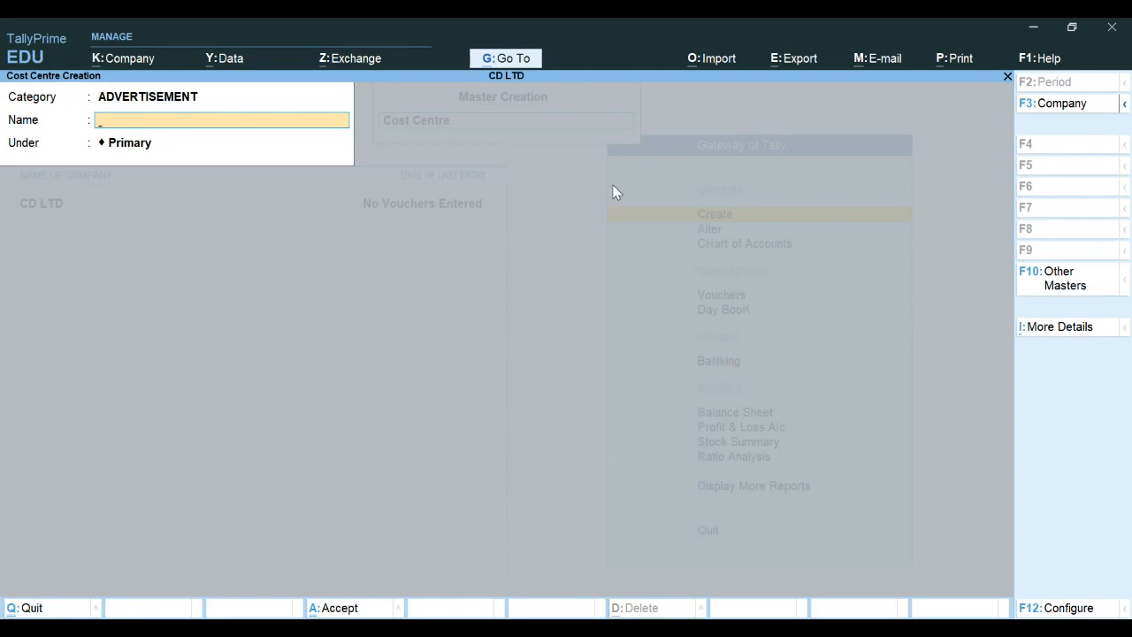
pyautogui.write('NEWS PAPER')
pyautogui.press('Return')
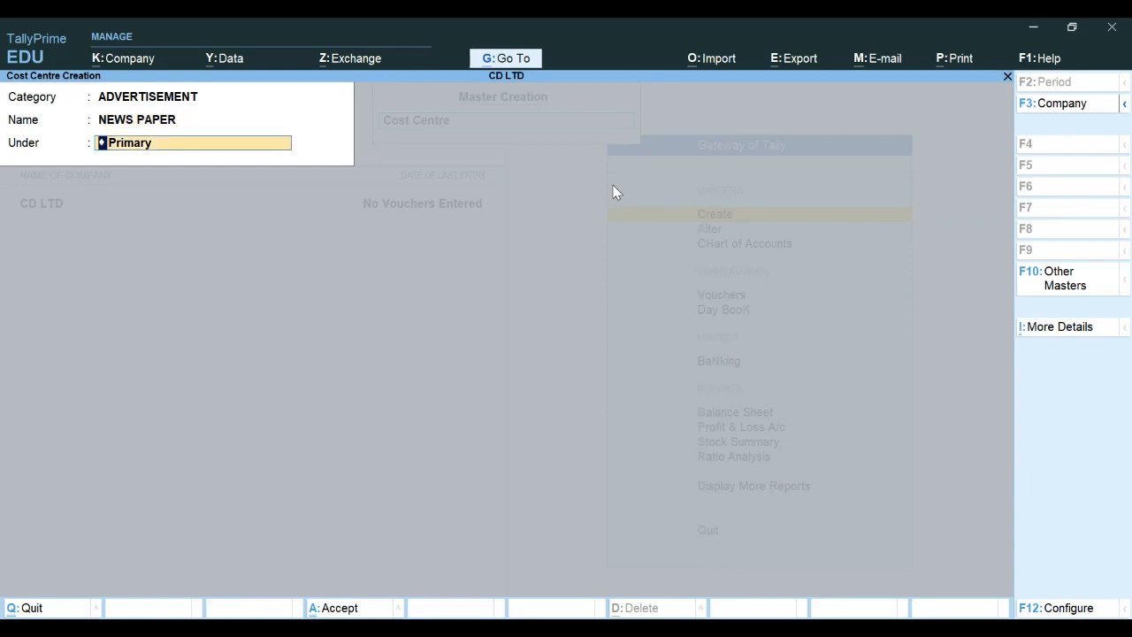
pyautogui.press('Return')
pyautogui.press('Return')
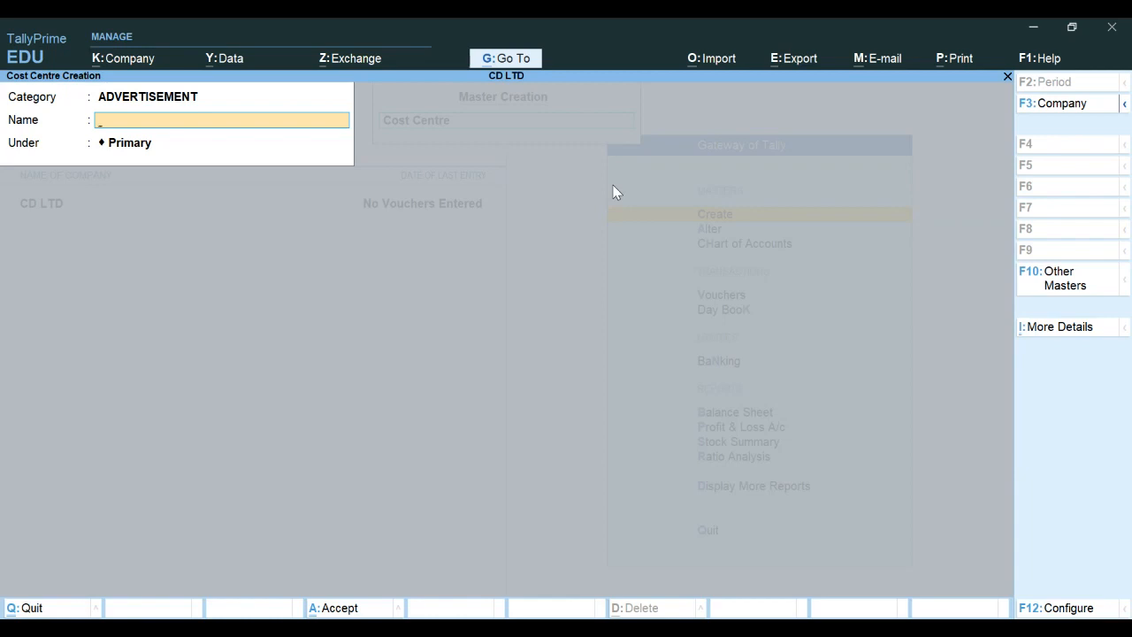
# Create a cost centre named HOARDING under Primary in the ADVERTISEMENT category.
pyautogui.write('HOARDING')
pyautogui.press('Return')
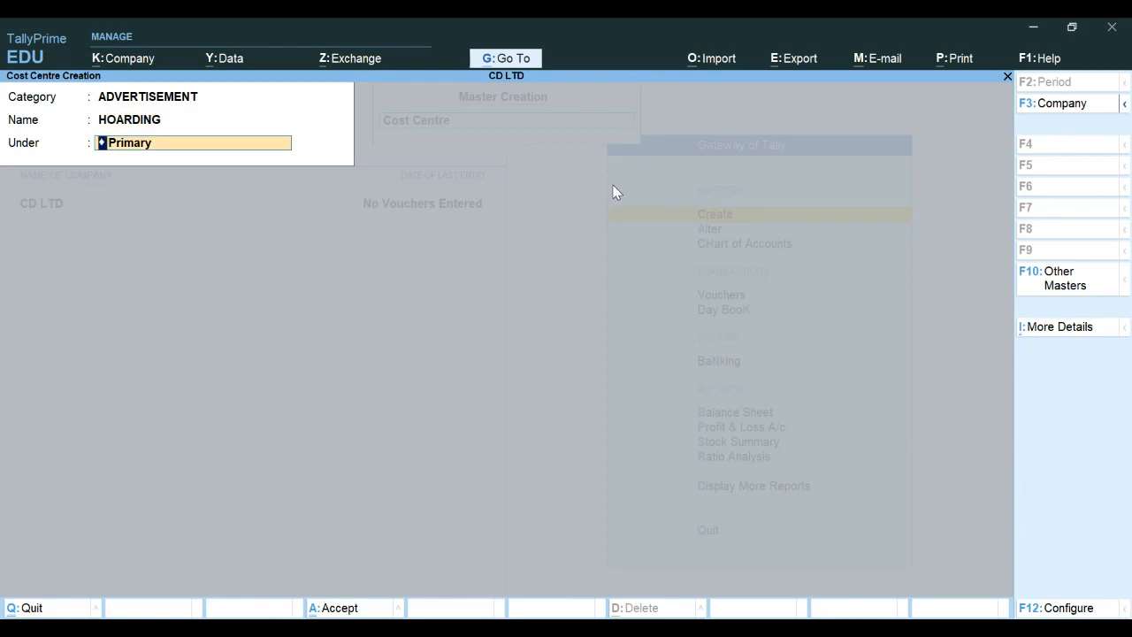
pyautogui.press('Return')
pyautogui.press('Return')
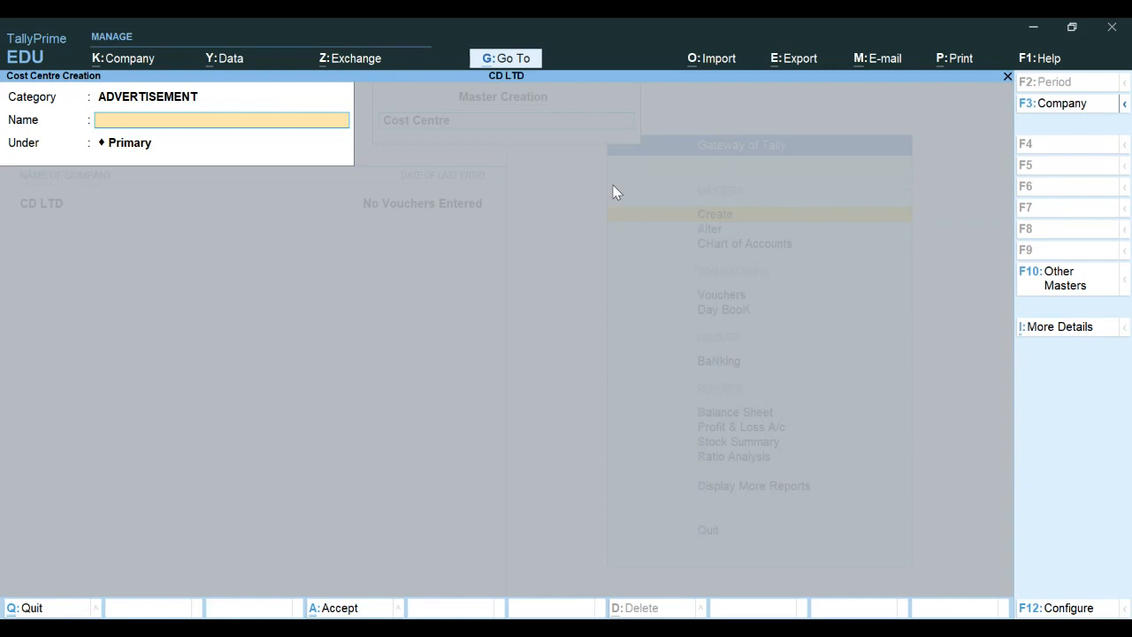
# Create a cost centre named WEB SITES under Primary in the ADVERTISEMENT category.
pyautogui.write('WEB SITES')
pyautogui.press('Return')
pyautogui.press('Return')
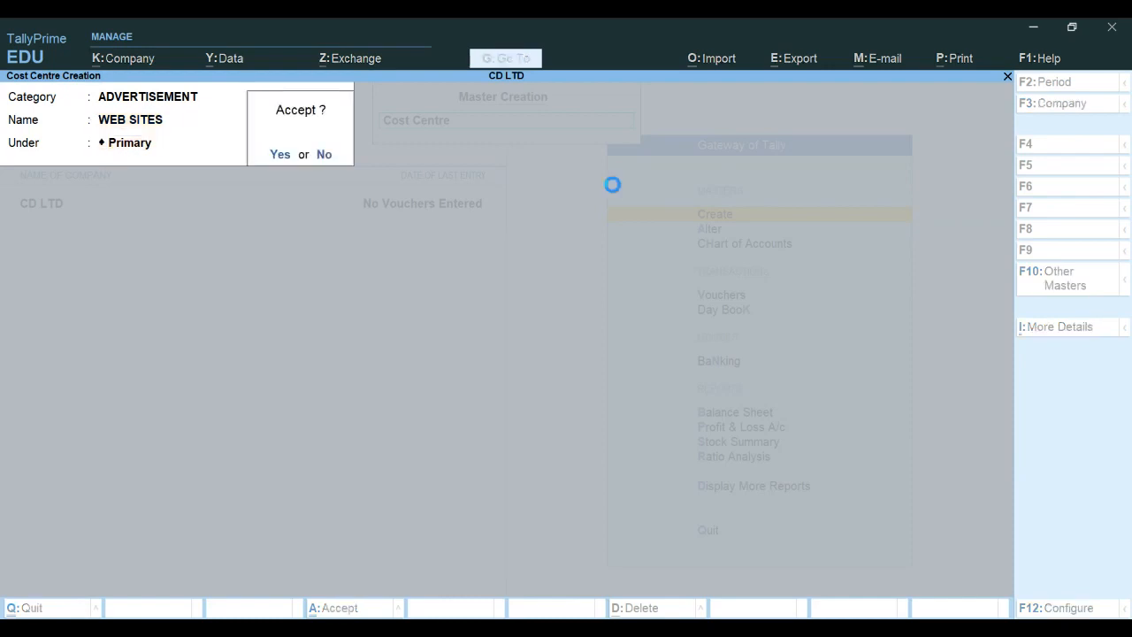
pyautogui.press('Return')
# Create a cost centre named RADIO under Primary in the ADVERTISEMENT category and leave cost centre creation.
pyautogui.write('RADIO')
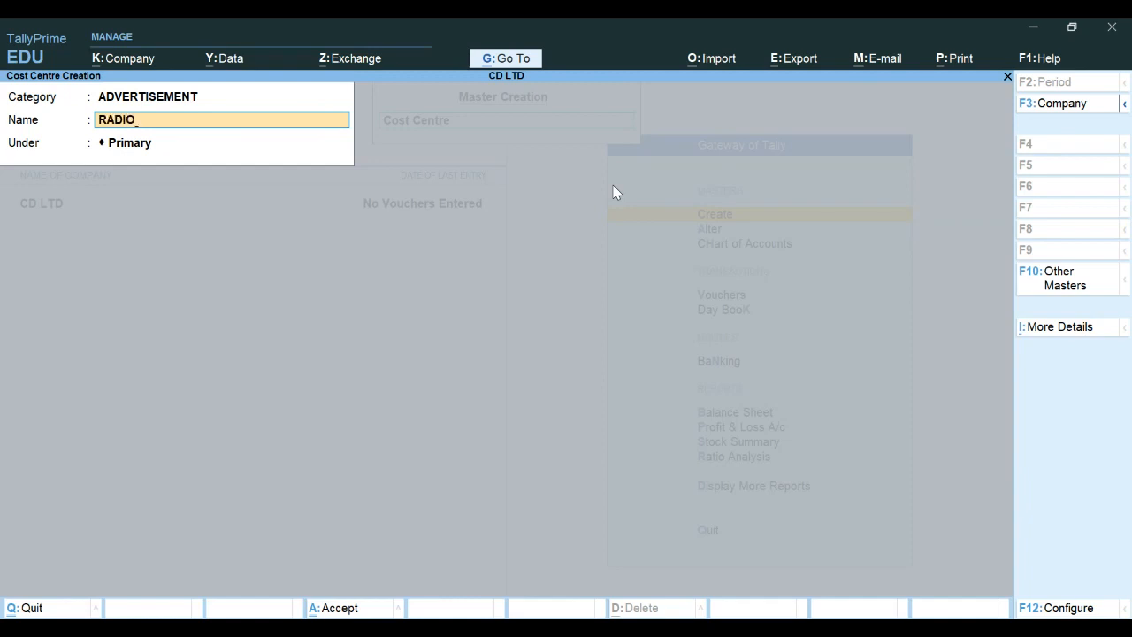
pyautogui.press('Return')
pyautogui.press('Return')
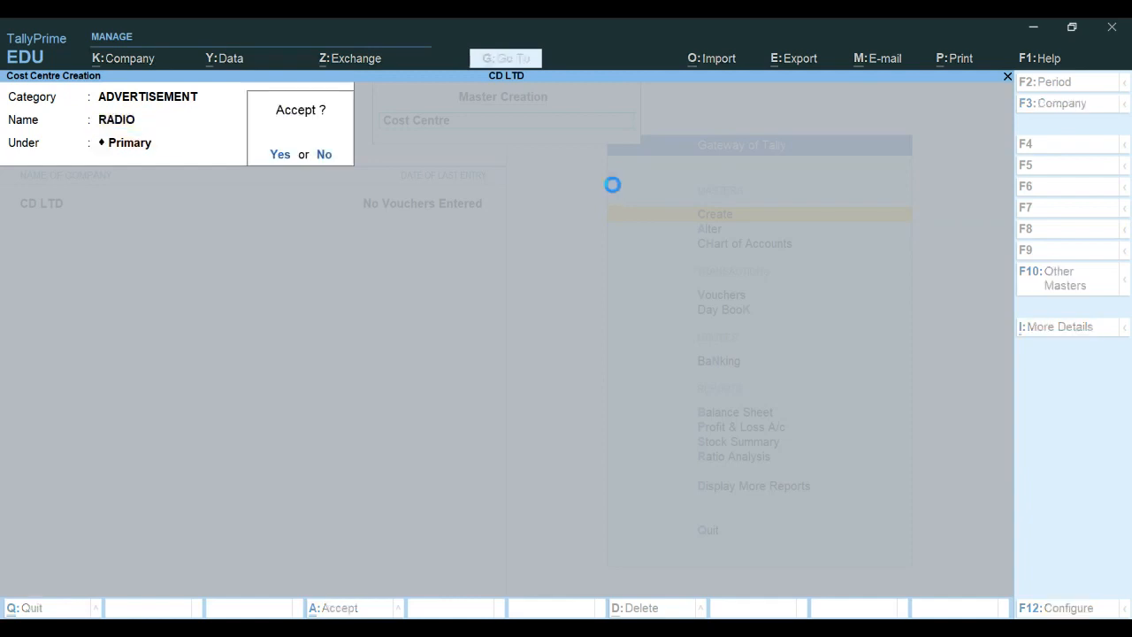
pyautogui.press('Return')
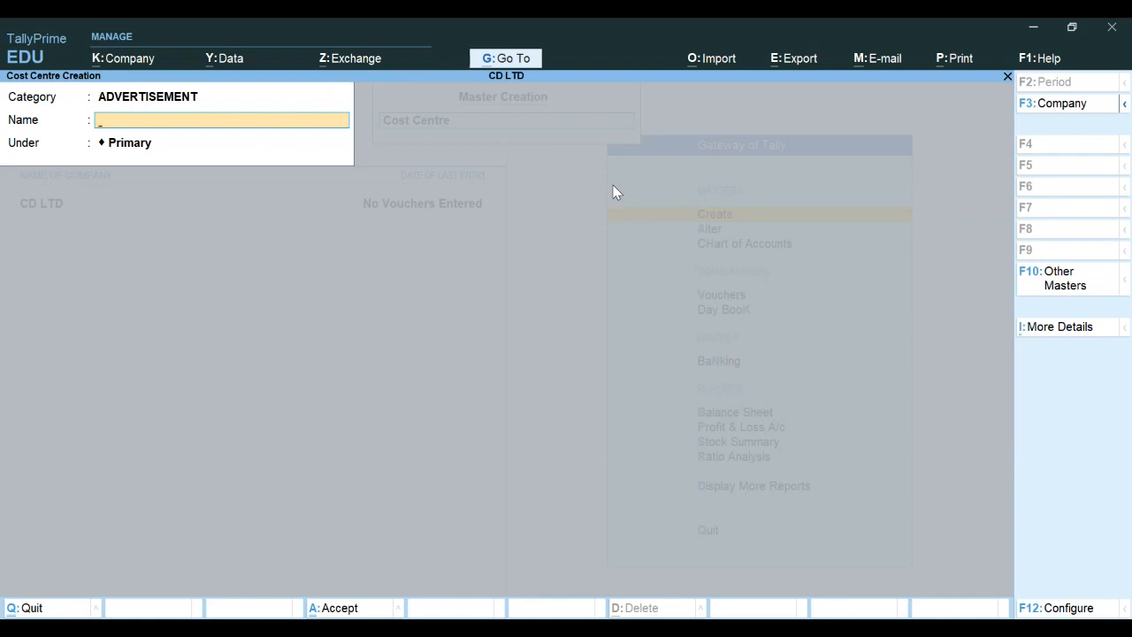
pyautogui.press('Escape')
pyautogui.press('y')
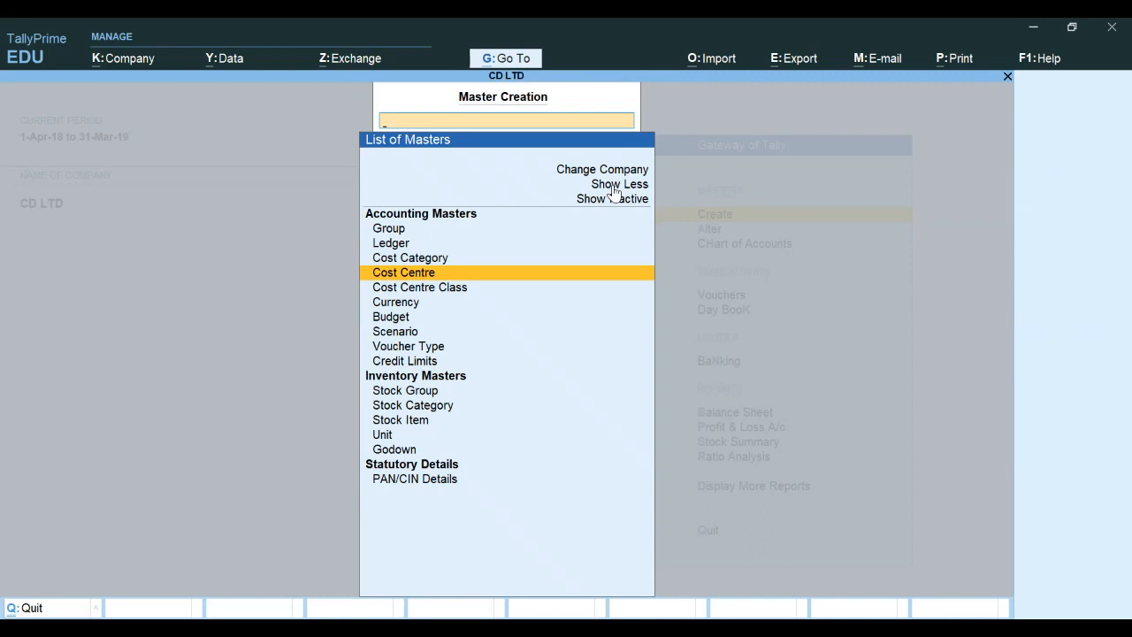
# Start another cost centre in the ADVERTISEMENT category and name it TELEGRAPH.
pyautogui.press('Return')
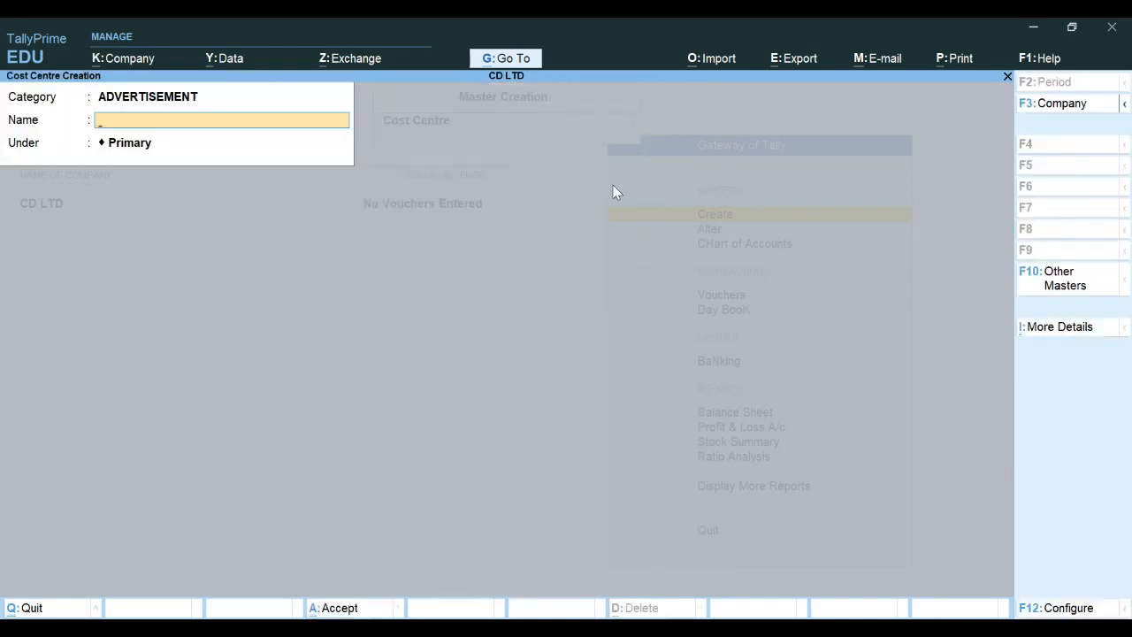
pyautogui.press('BackSpace')
pyautogui.press('BackSpace')
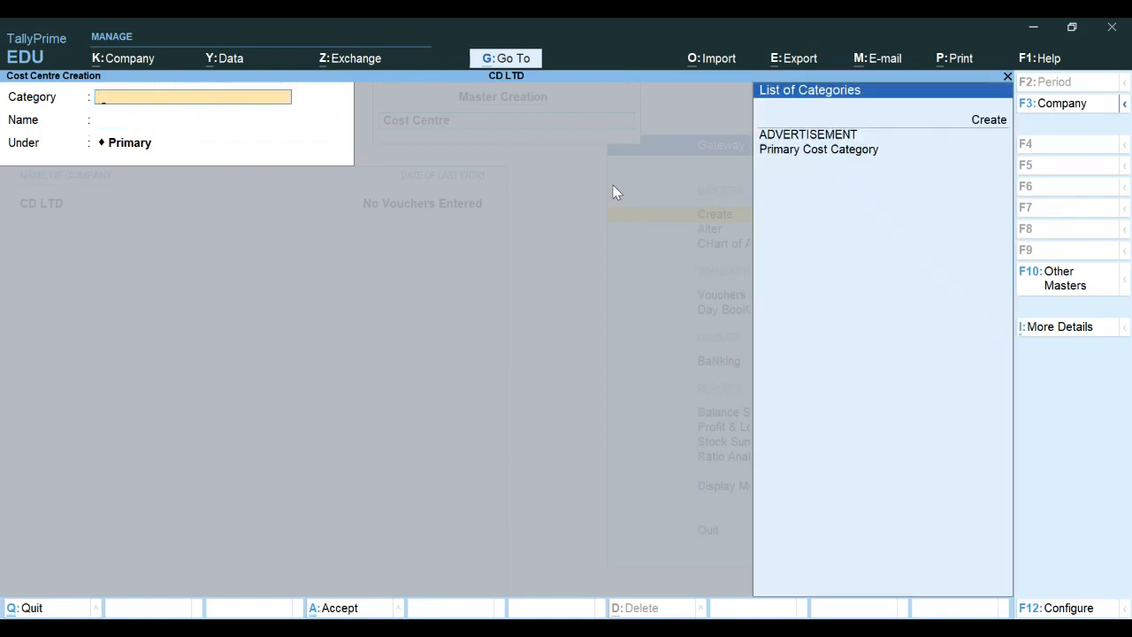
pyautogui.press('Down')
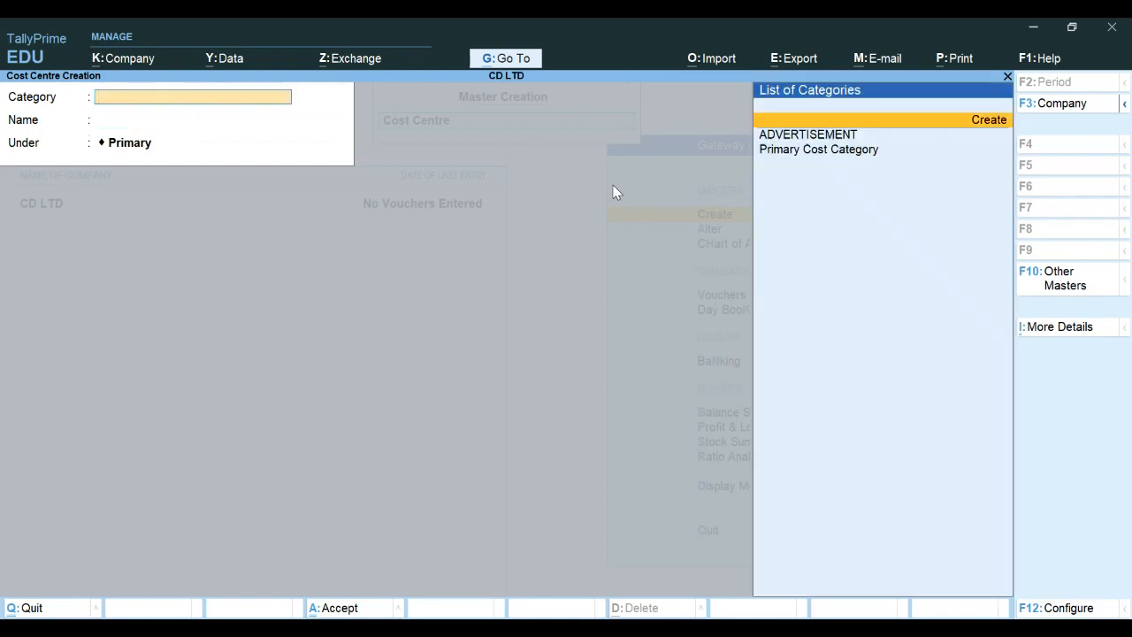
pyautogui.press('Down')
pyautogui.press('Return')
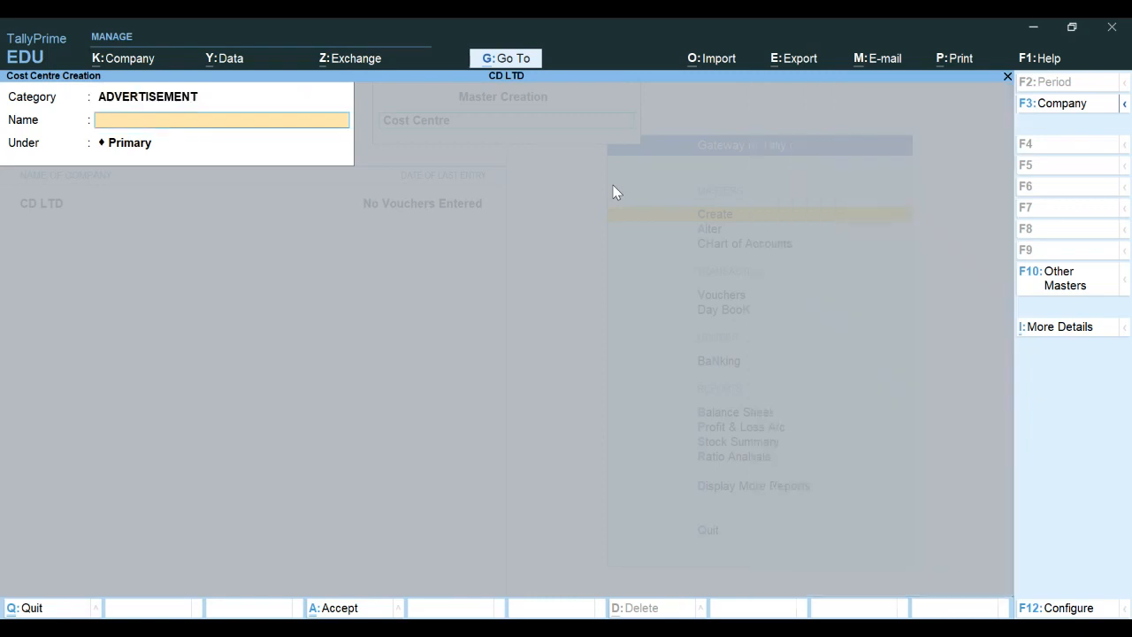
pyautogui.write('TELEGRAPH')
pyautogui.press('Return')
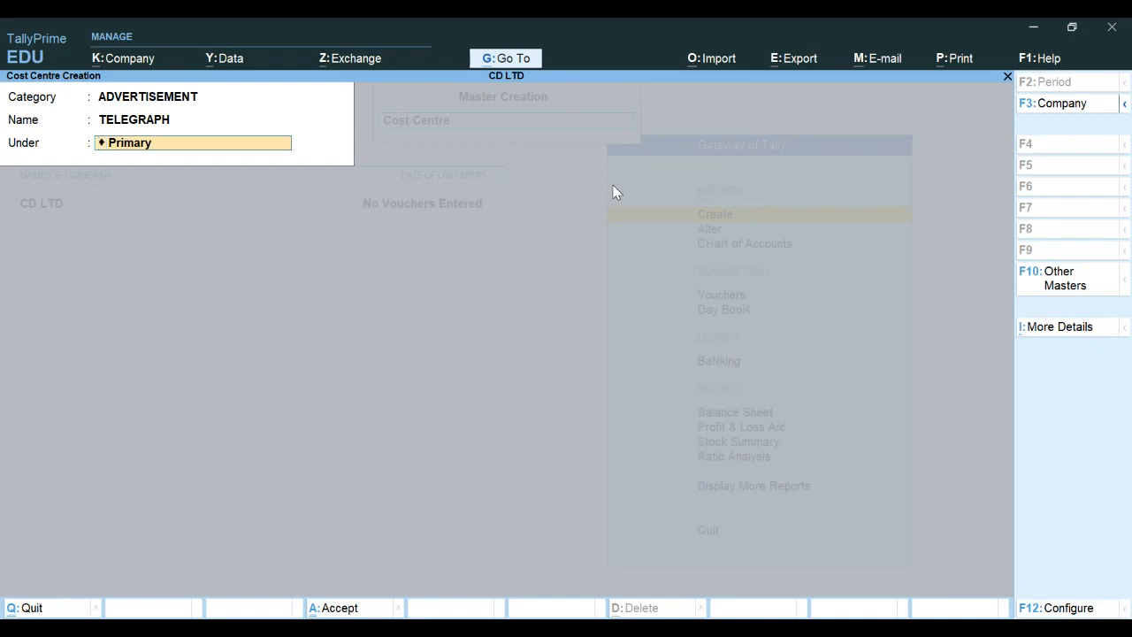
# Place the TELEGRAPH cost centre under NEWS PAPER and save it.
pyautogui.press('space')
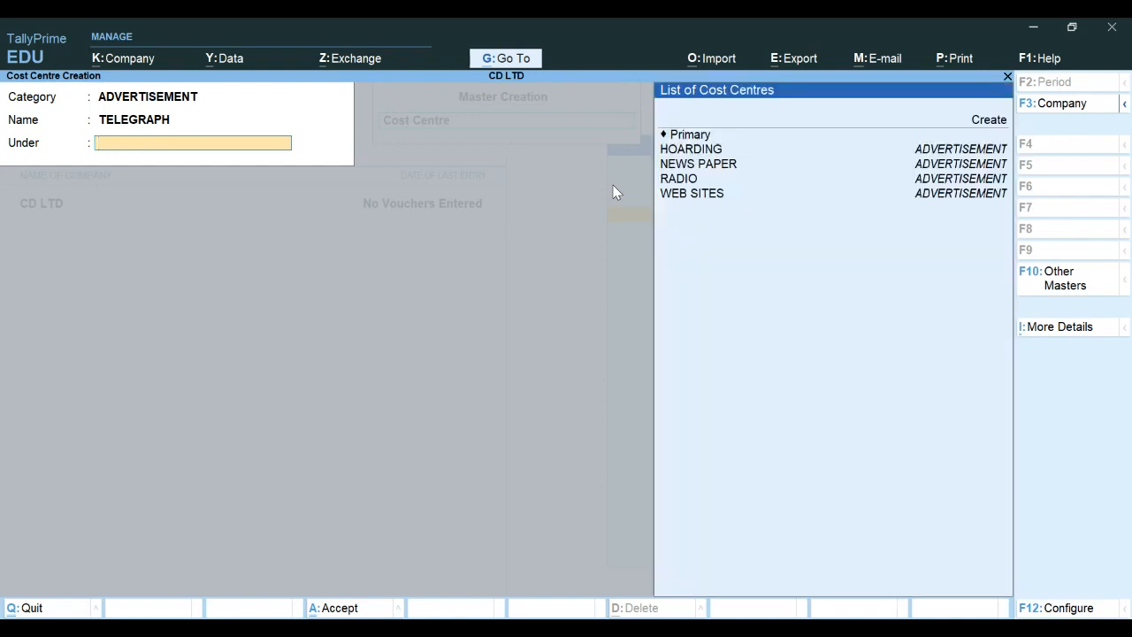
pyautogui.press('Down')
pyautogui.press('Down')
pyautogui.press('Down')
pyautogui.press('Down')
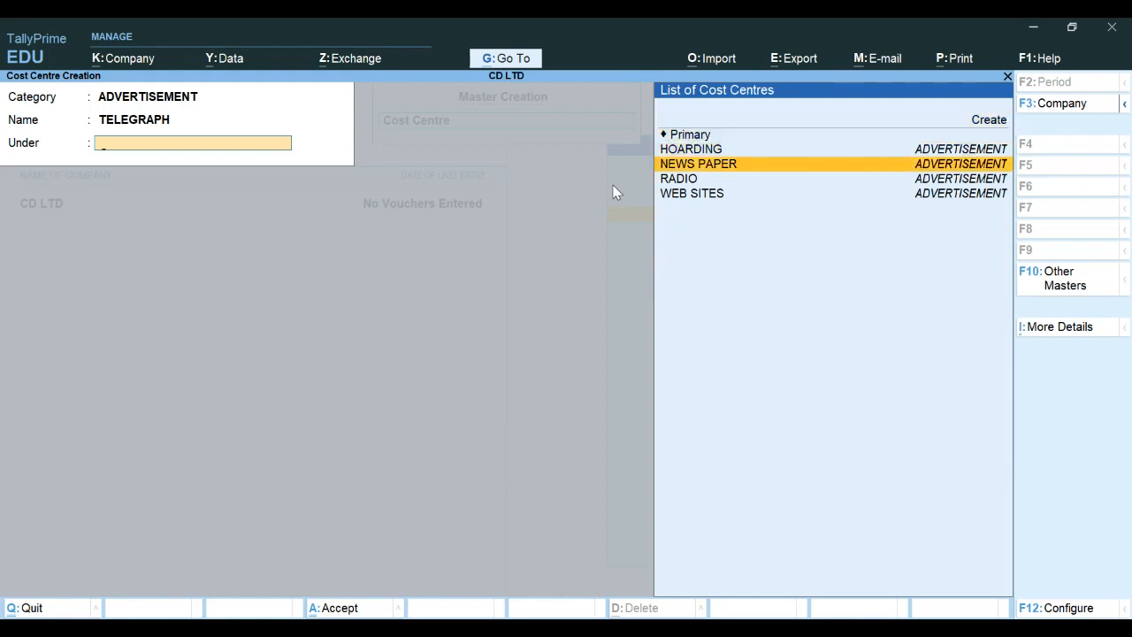
pyautogui.press('Return')
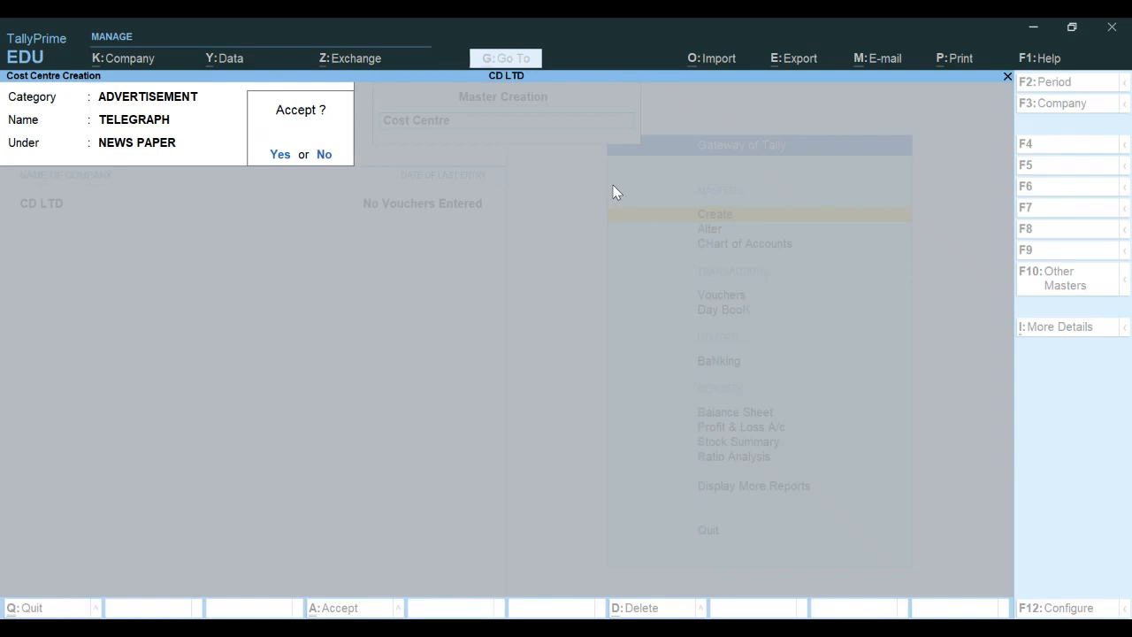
pyautogui.press('Return')
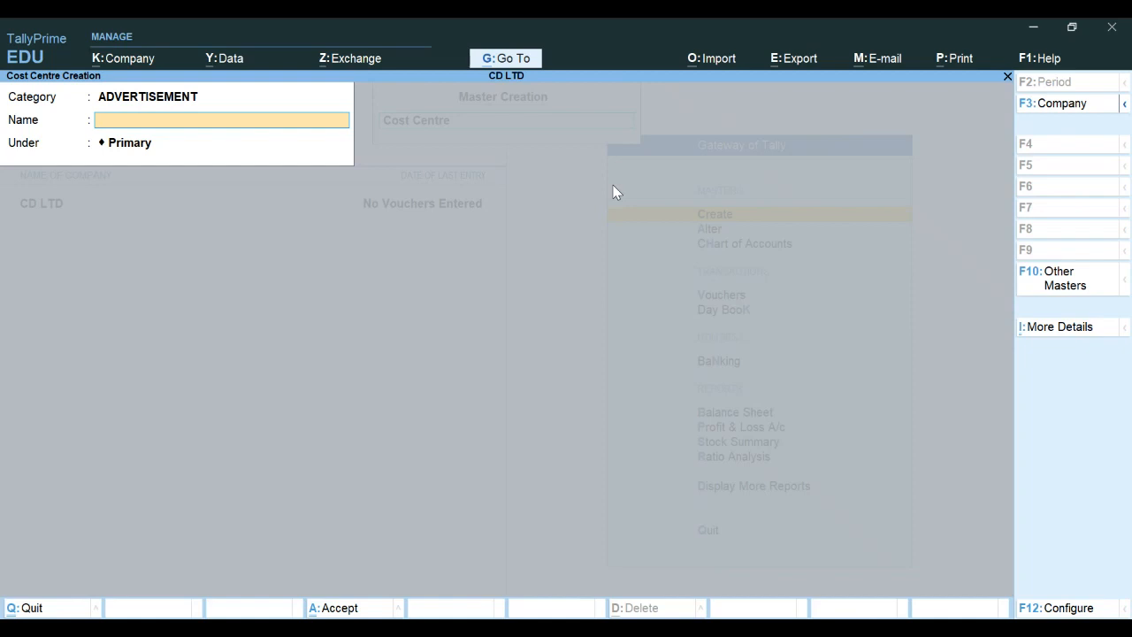
# Create a cost centre named TIMES OF INDIA under NEWS PAPER in the ADVERTISEMENT category.
pyautogui.write('TIMES OF INDIA')
pyautogui.press('Return')
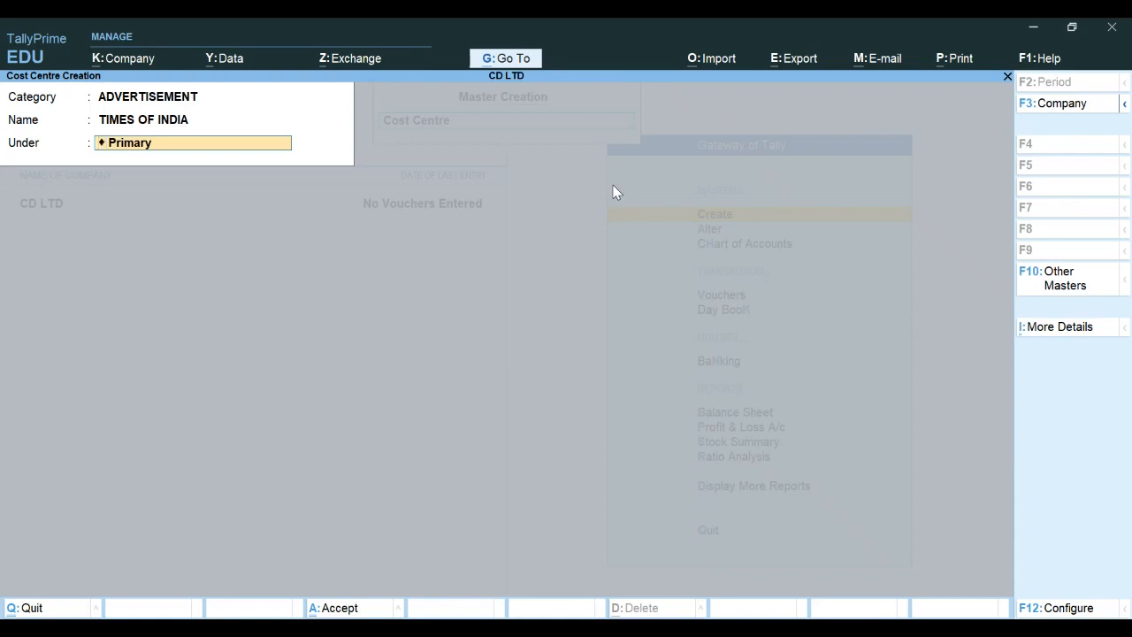
pyautogui.press('BackSpace')
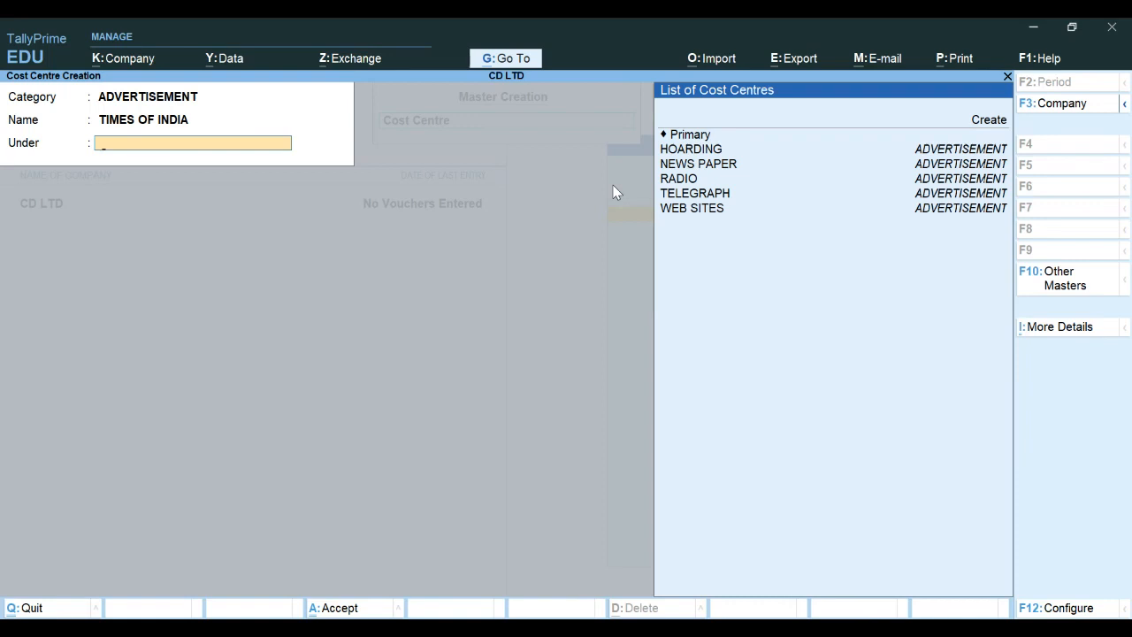
pyautogui.press('Down')
pyautogui.press('Down')
pyautogui.press('Down')
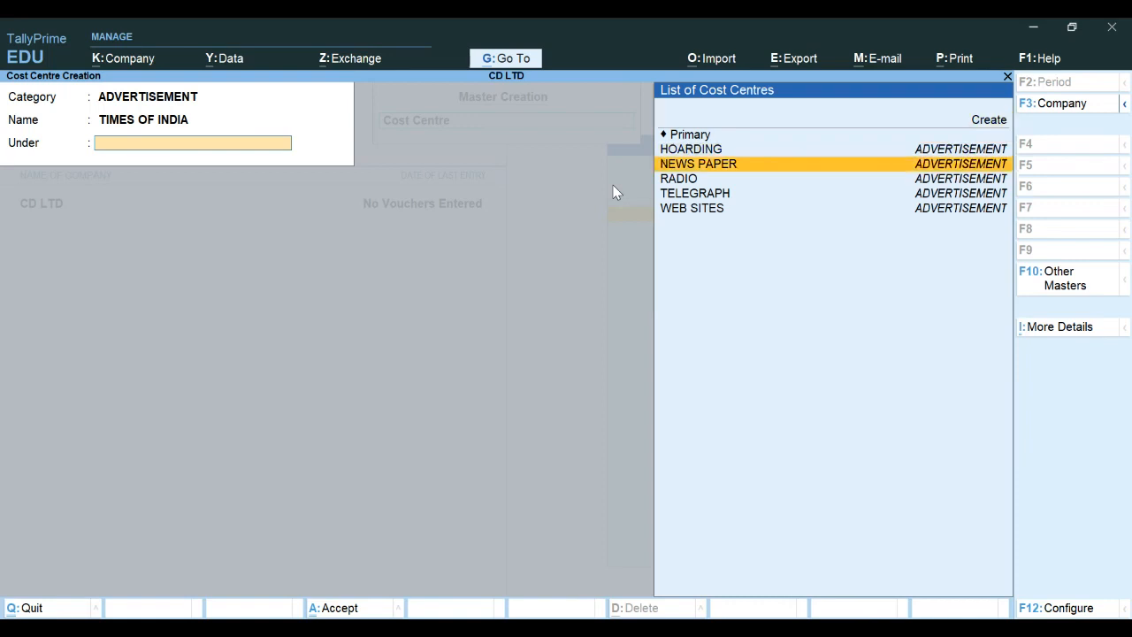
pyautogui.press('Return')
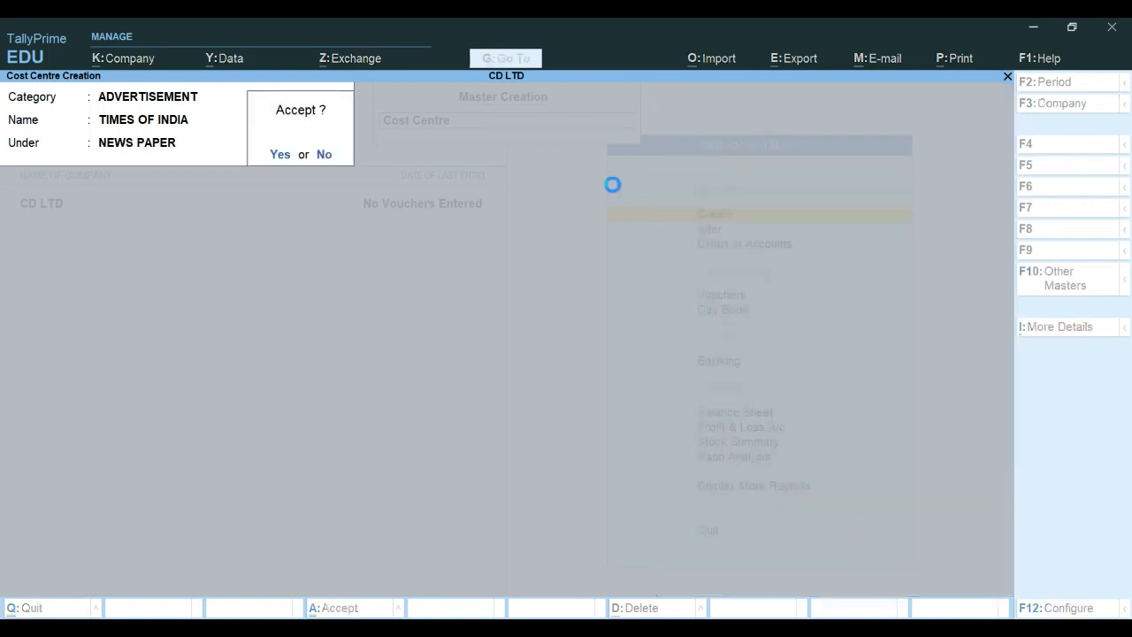
pyautogui.press('Return')
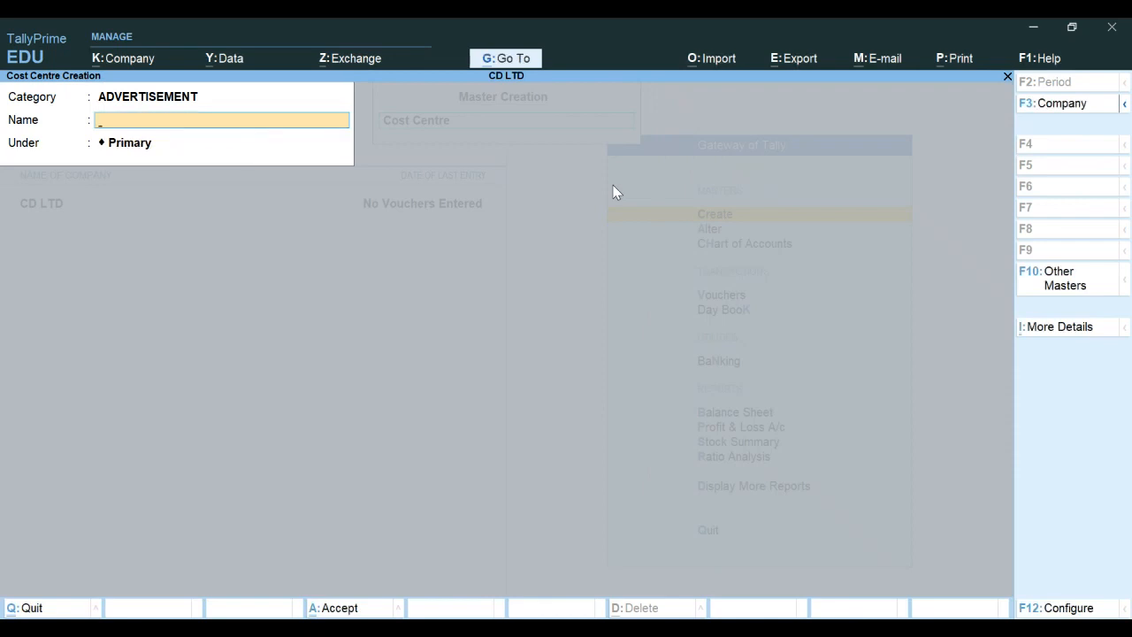
# Create a cost centre named ECONOMIC TIMES under NEWS PAPER in the ADVERTISEMENT category.
pyautogui.write('ECONOMIC T')
pyautogui.write('IMES')
pyautogui.press('Return')
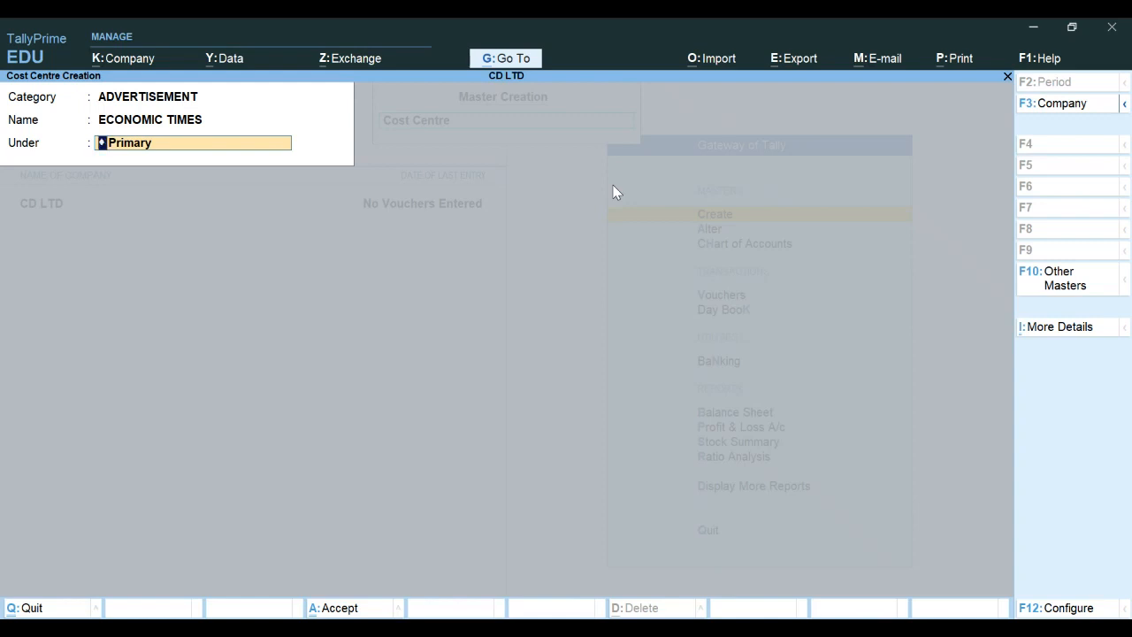
pyautogui.press('BackSpace')
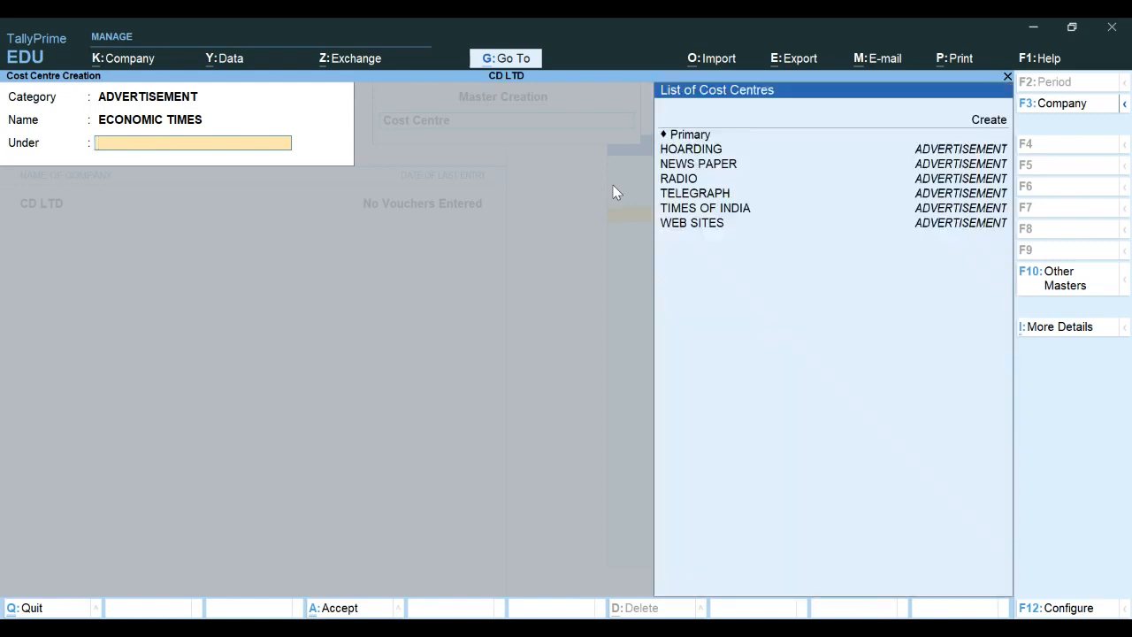
pyautogui.press('Down')
pyautogui.press('Down')
pyautogui.press('Down')
pyautogui.press('Return')
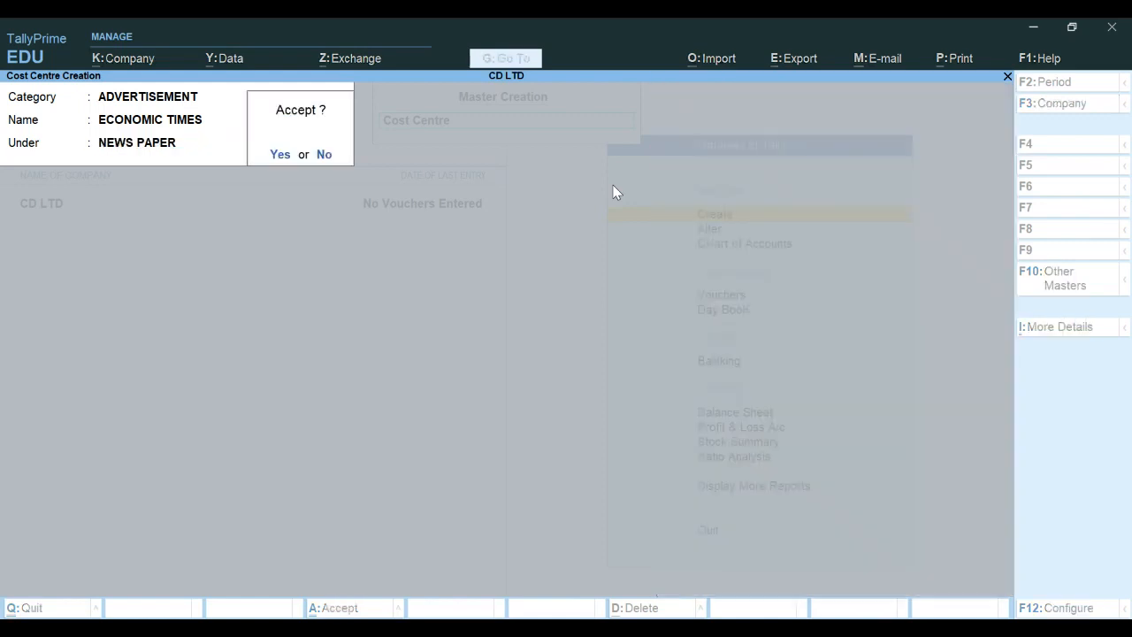
pyautogui.press('Return')
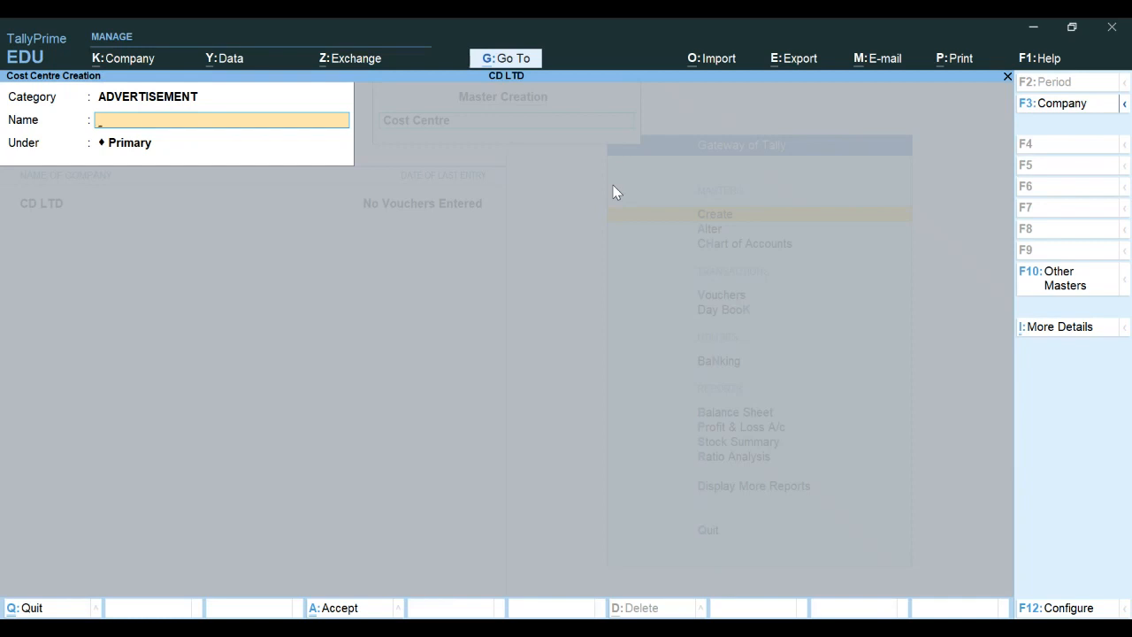
# Create a cost centre named RED FM under RADIO in the ADVERTISEMENT category.
pyautogui.write('RED FM')
pyautogui.press('Return')
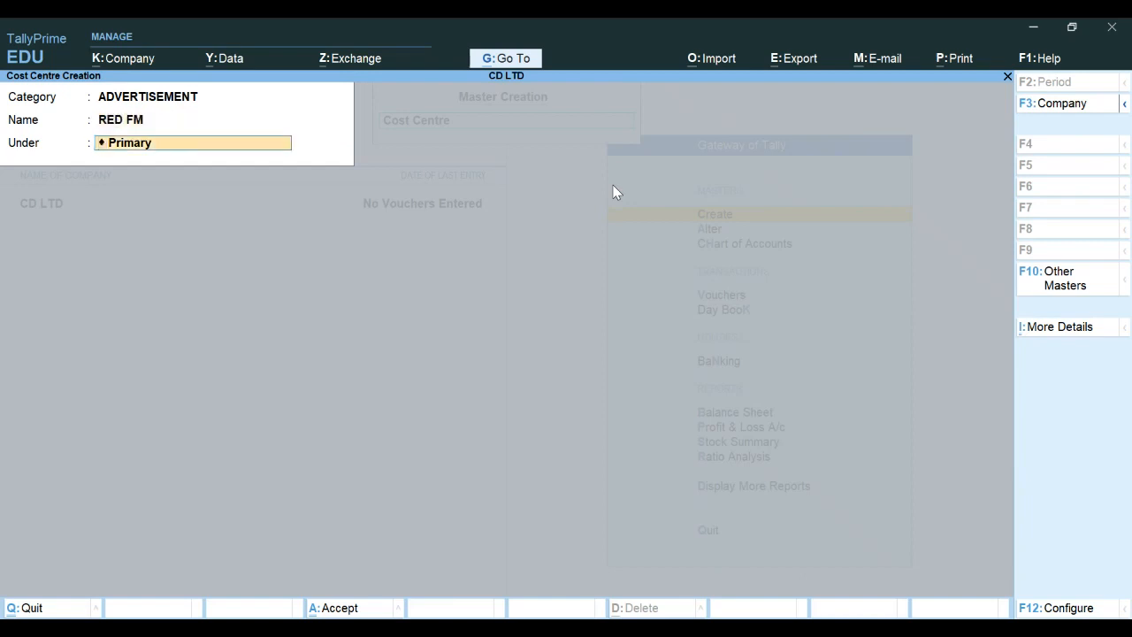
pyautogui.press('BackSpace')
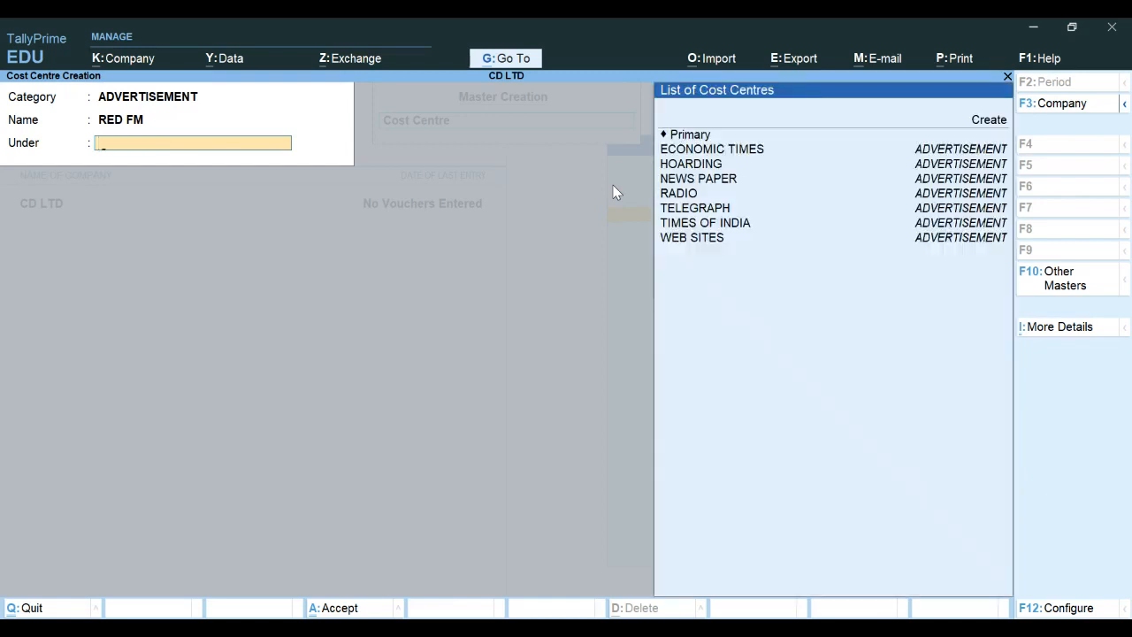
pyautogui.press('Down')
pyautogui.press('Down')
pyautogui.press('Down')
pyautogui.press('Down')
pyautogui.press('Down')
pyautogui.press('Down')
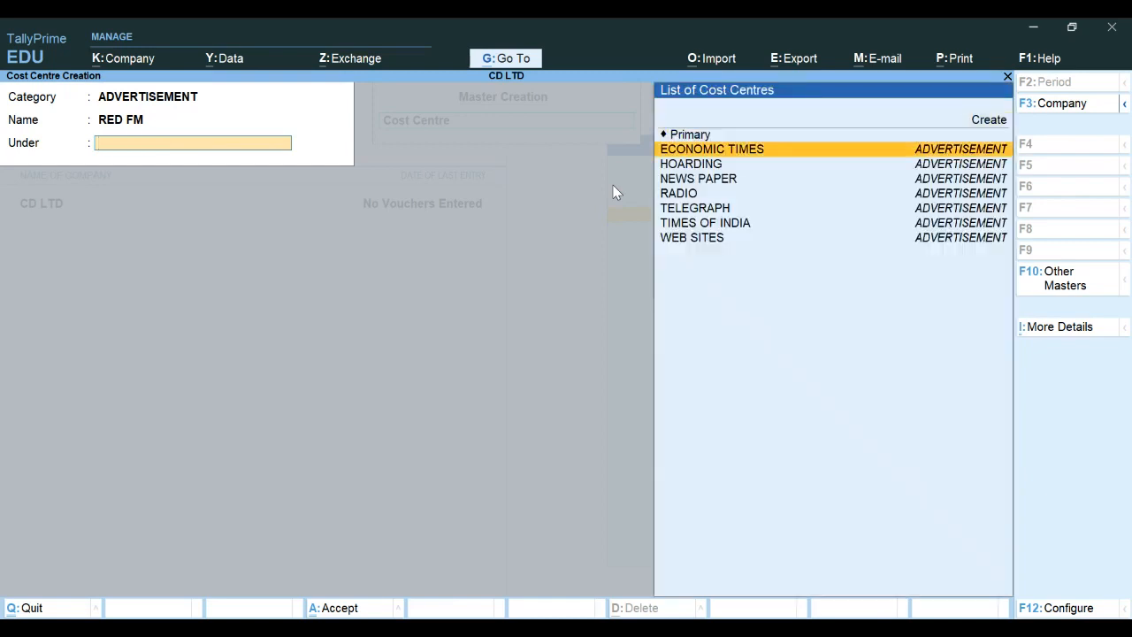
pyautogui.press('Return')
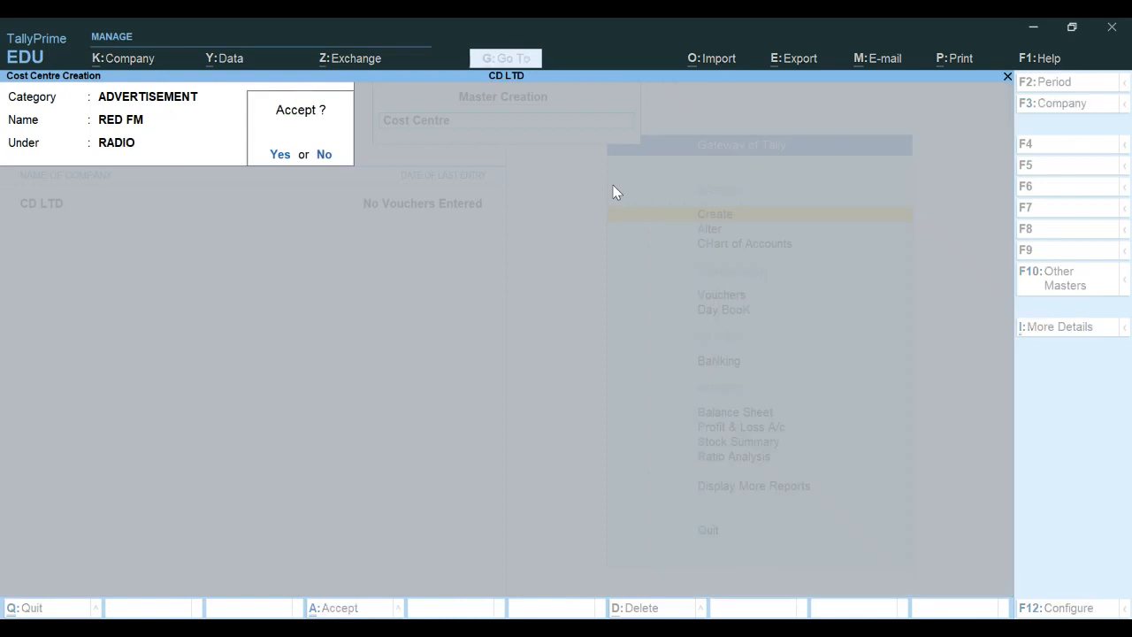
pyautogui.press('Return')
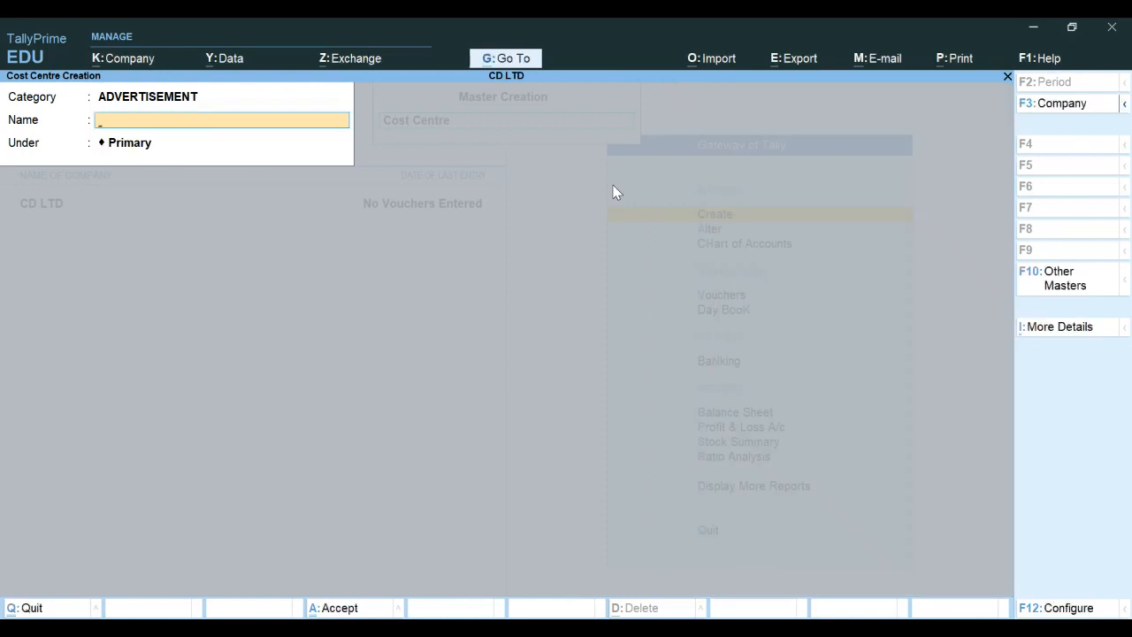
# Create a cost centre named BIG 92.7 FM under RADIO in the ADVERTISEMENT category and leave cost centre creation.
pyautogui.write('BIG 92.7 FM')
pyautogui.press('Return')
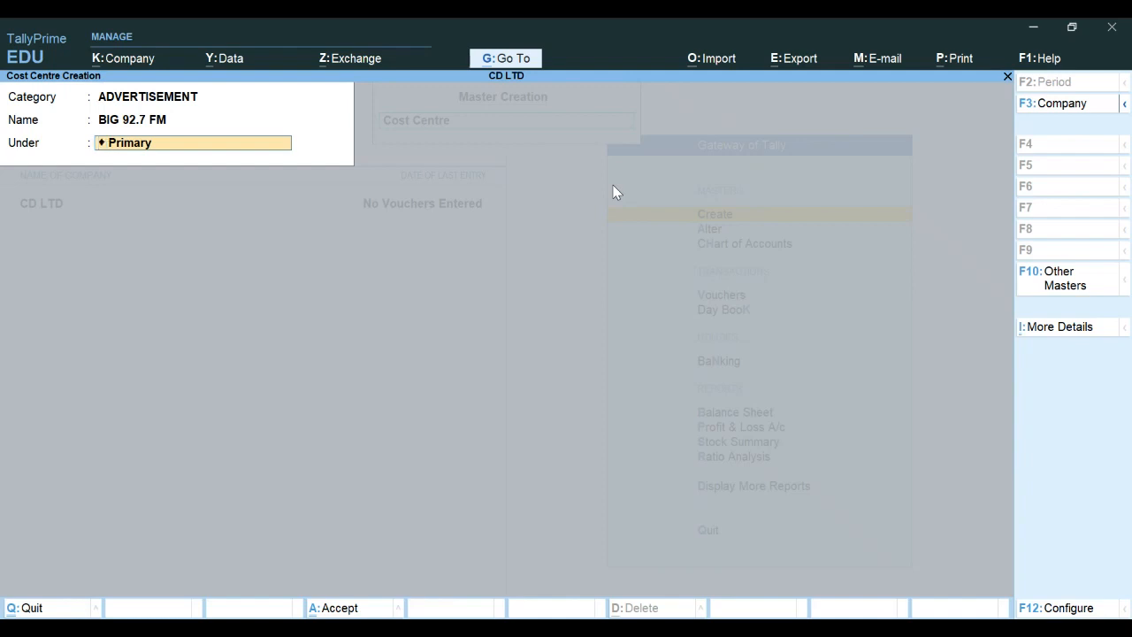
pyautogui.press('BackSpace')
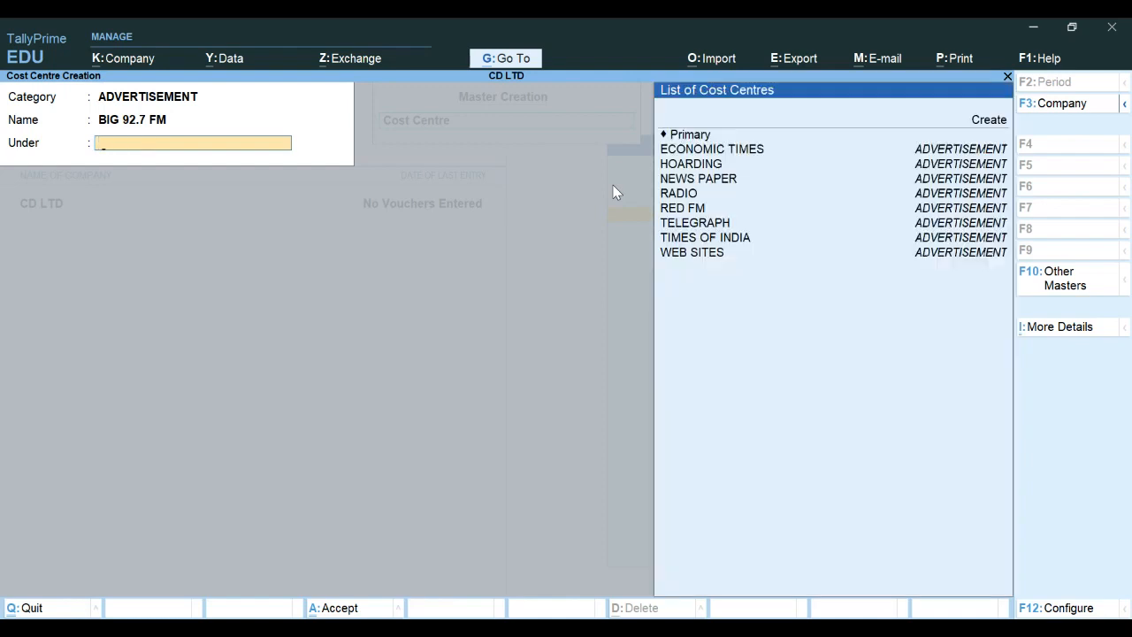
pyautogui.press('Down')
pyautogui.press('Down')
pyautogui.press('Down')
pyautogui.press('Down')
pyautogui.press('Down')
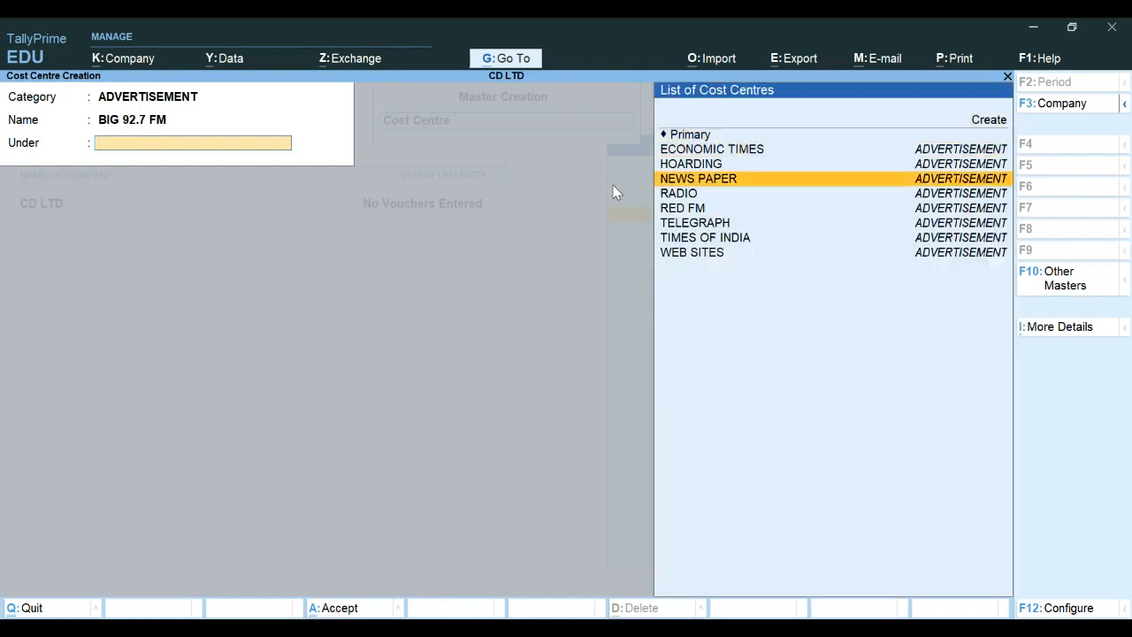
pyautogui.press('Return')
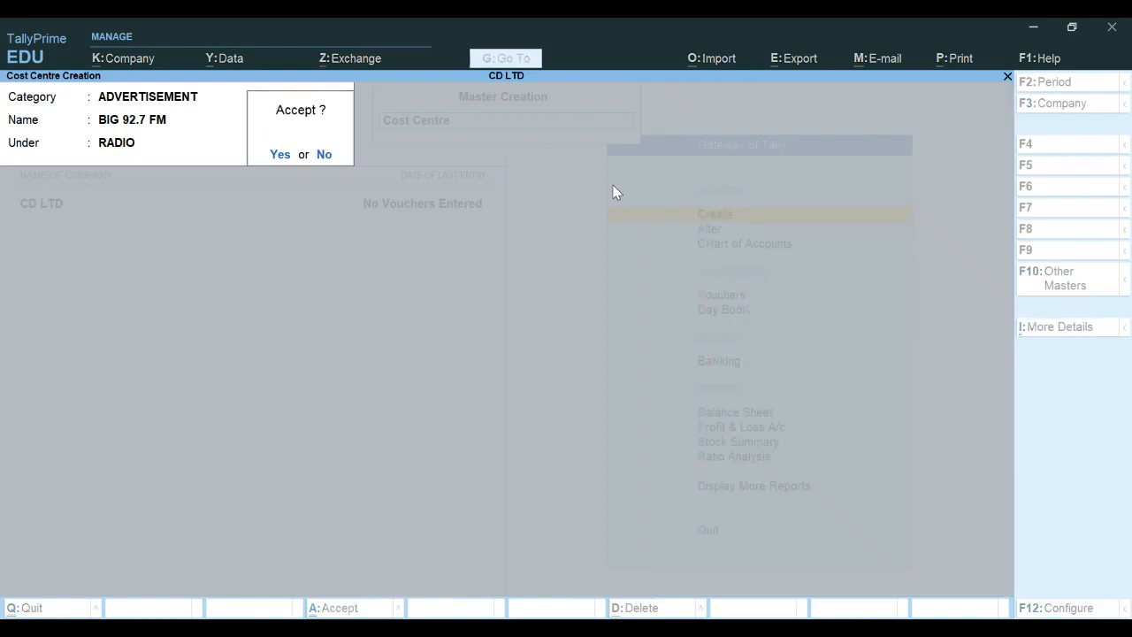
pyautogui.press('Return')
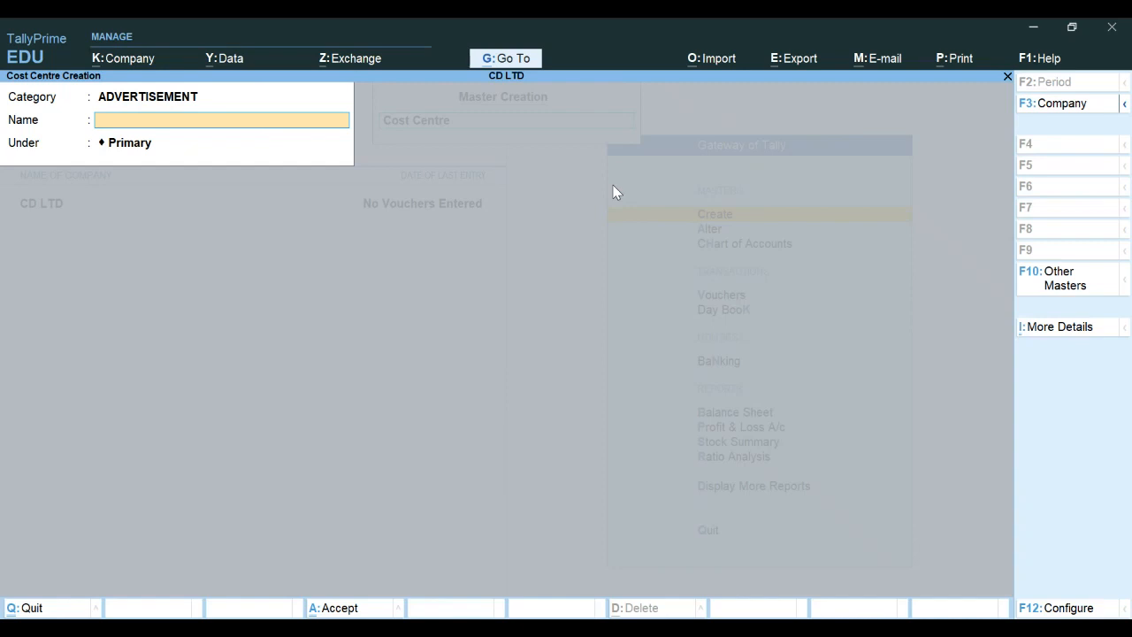
pyautogui.press('Escape')
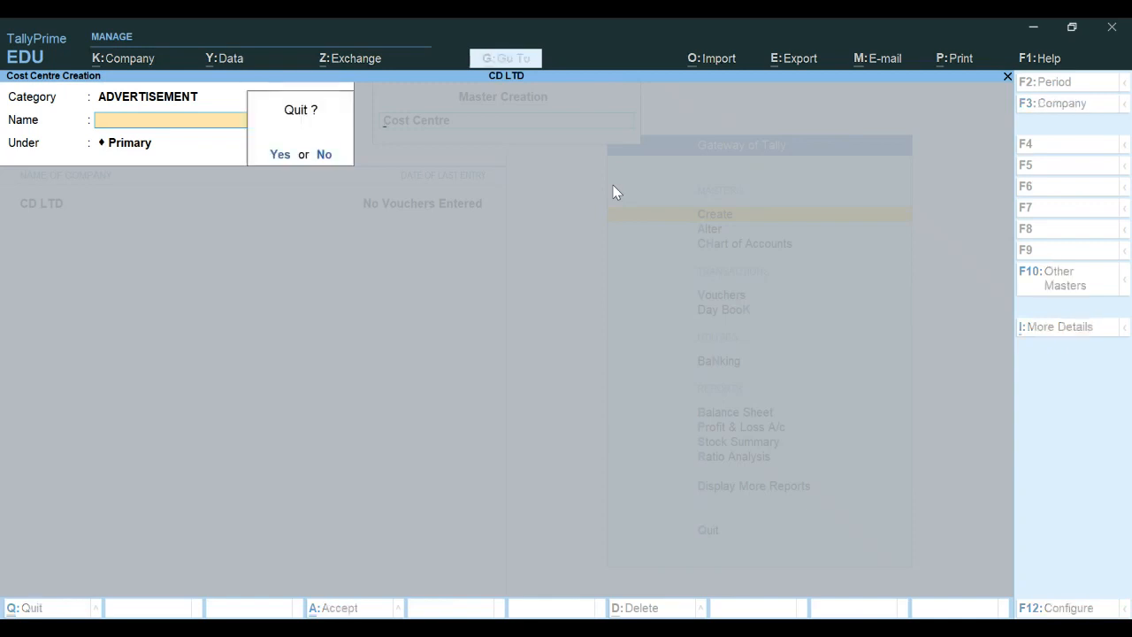
pyautogui.press('y')
pyautogui.press('Escape')
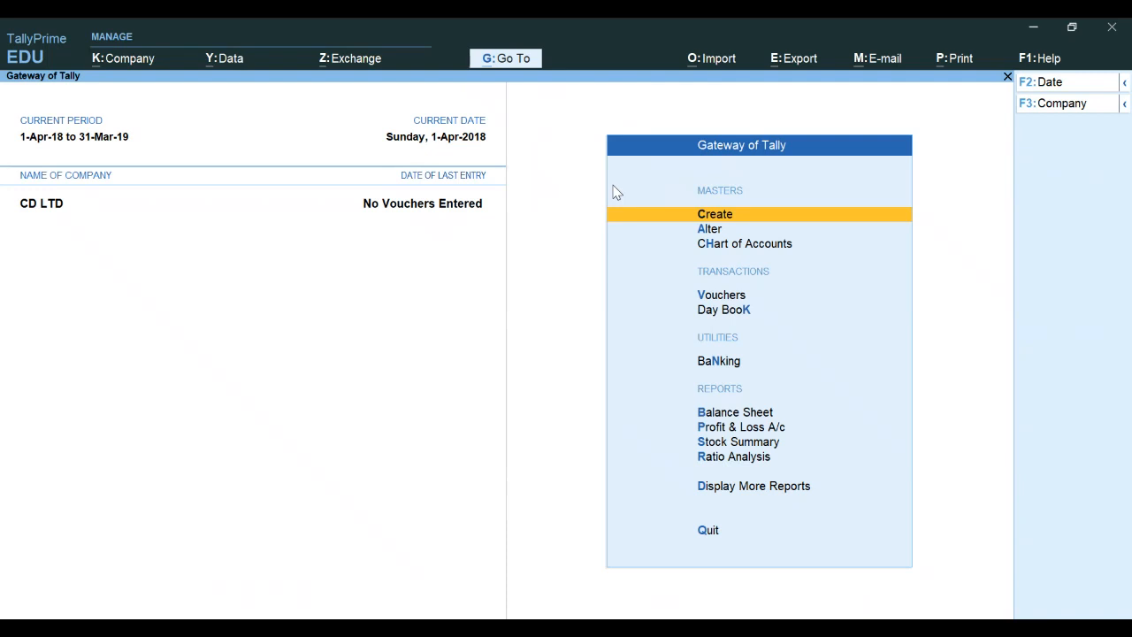
# Display the list of cost centres in the Chart of Accounts.
pyautogui.press('Down')
pyautogui.press('Down')
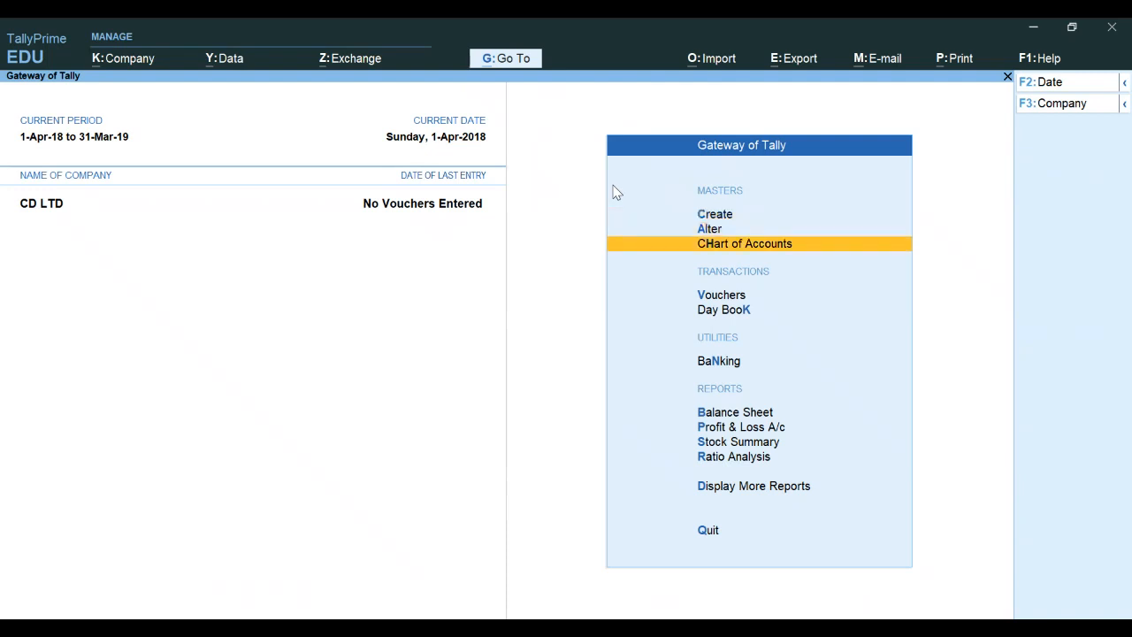
pyautogui.press('Return')
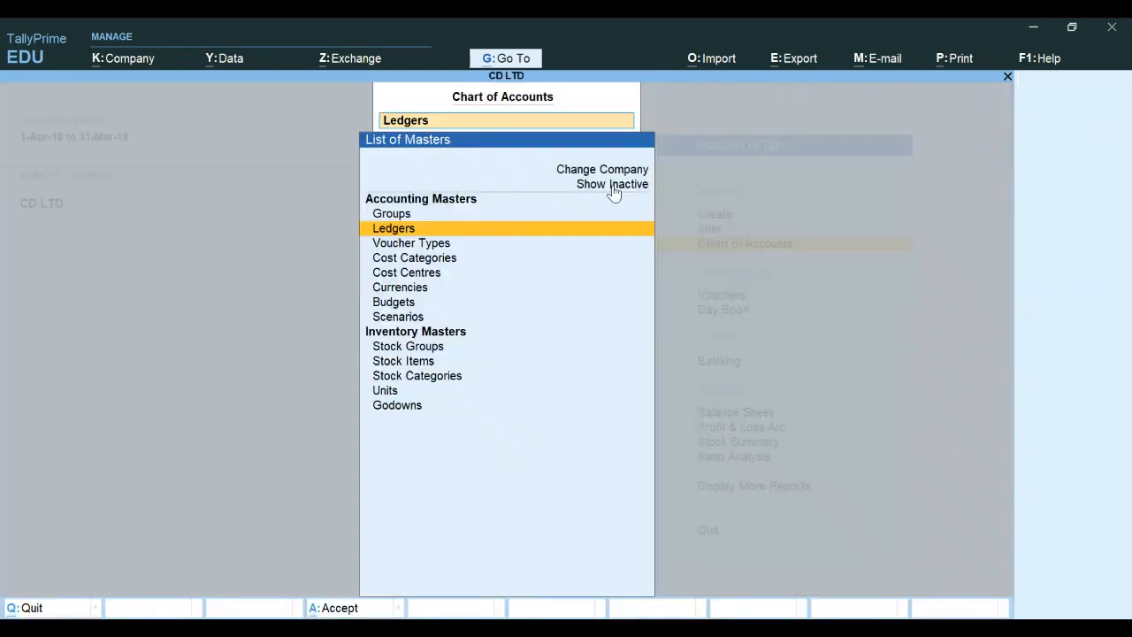
pyautogui.press('Down')
pyautogui.press('Down')
pyautogui.press('Down')
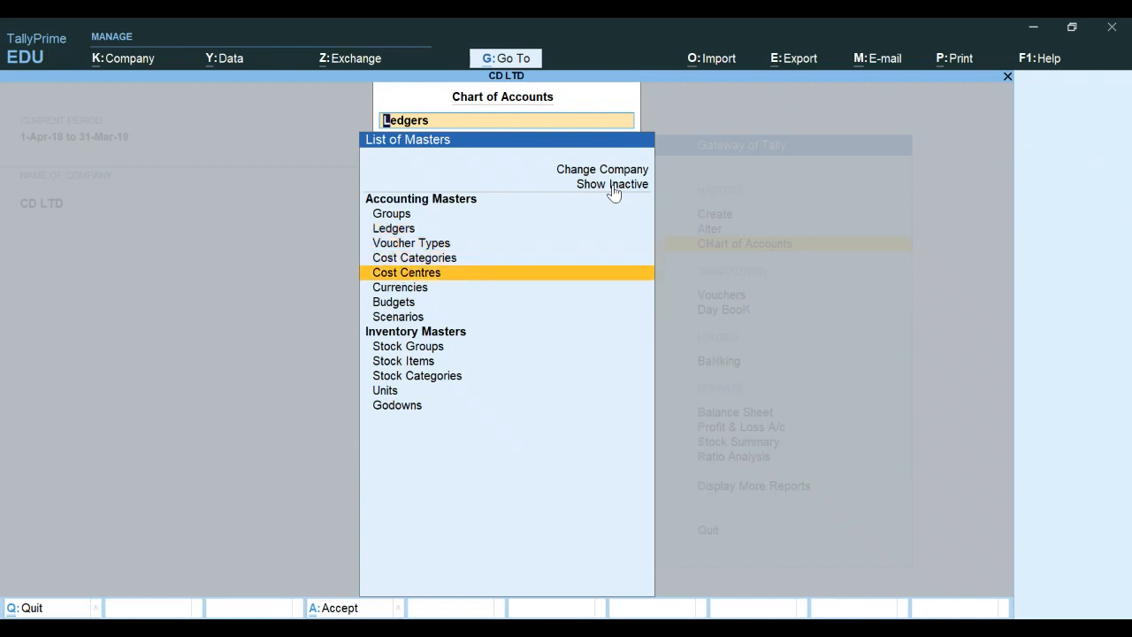
pyautogui.press('Return')
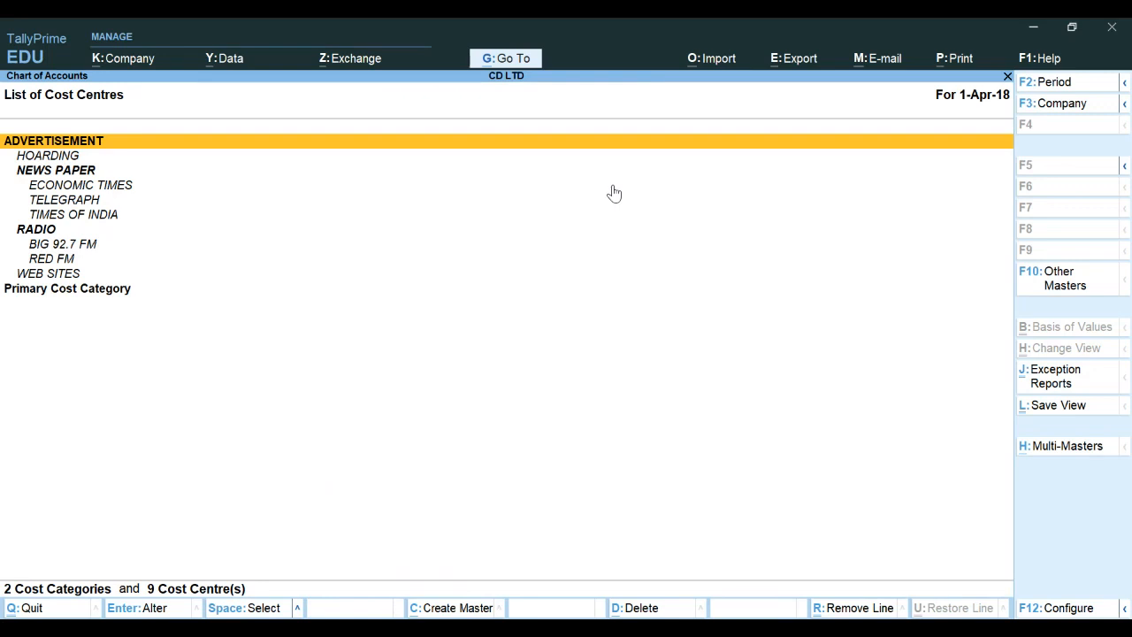
# Open multi-alteration of cost centres for All Items.
pyautogui.hotkey('alt', 'h')
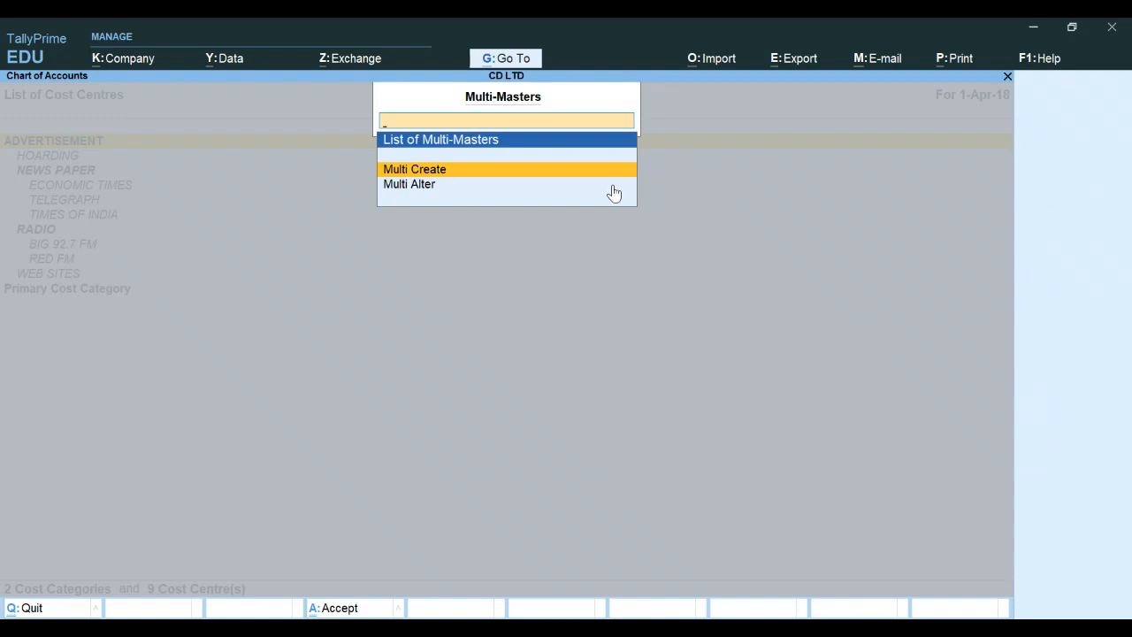
pyautogui.press('Down')
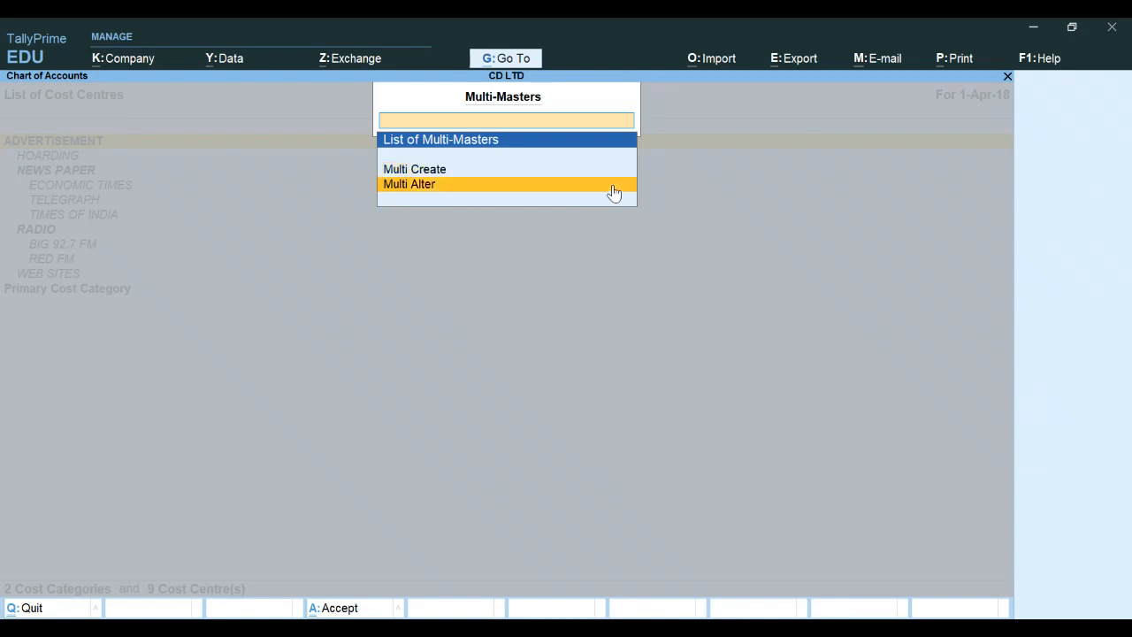
pyautogui.press('Return')
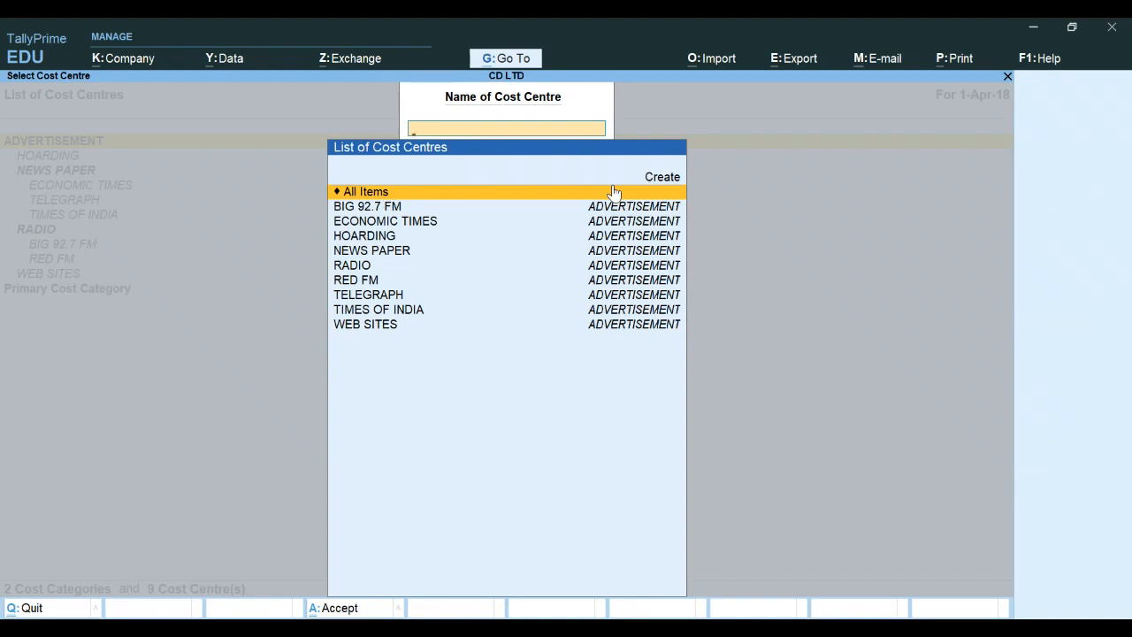
pyautogui.press('Return')
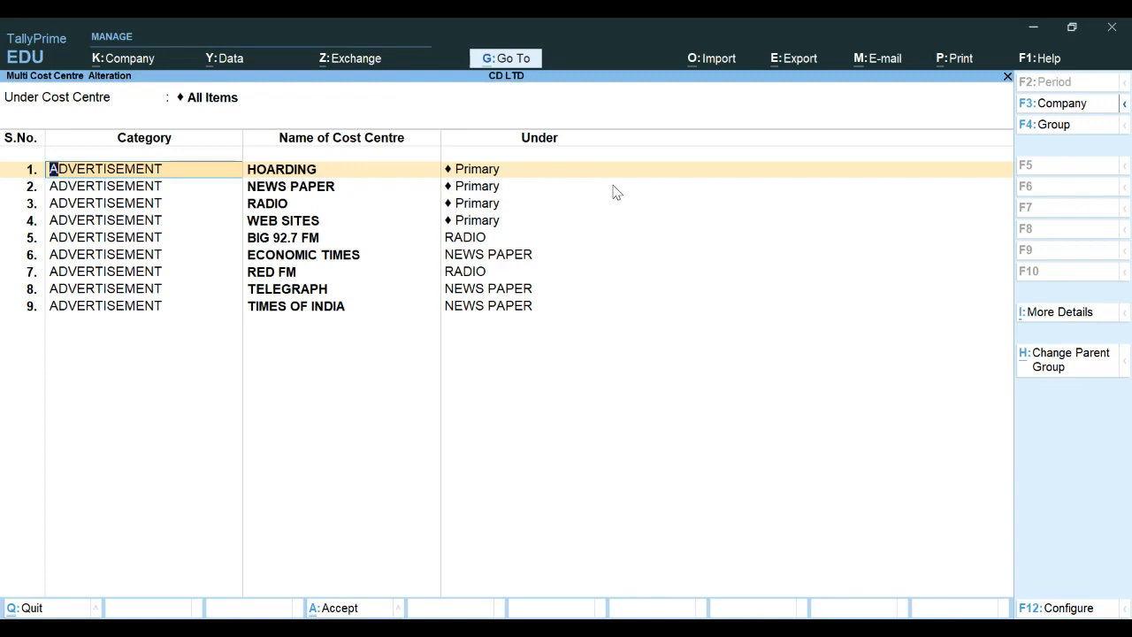
# Examine the category and parent of each listed cost centre, and return to the Gateway of Tally without changing anything.
pyautogui.press('Down')
pyautogui.press('Down')
pyautogui.press('Down')
pyautogui.press('Down')
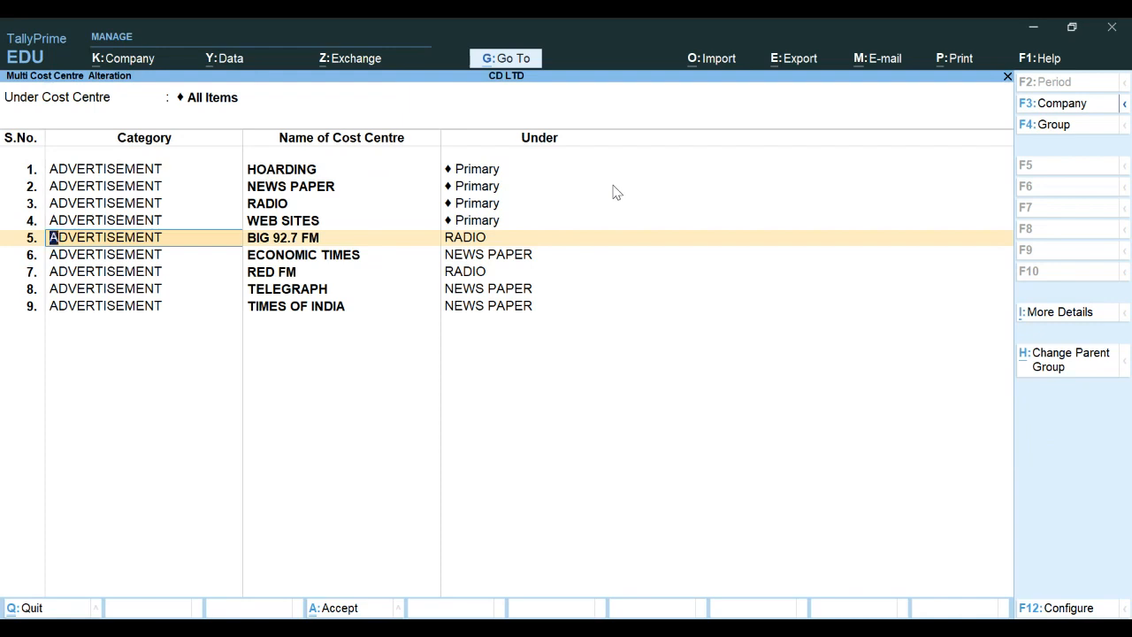
pyautogui.press('Down')
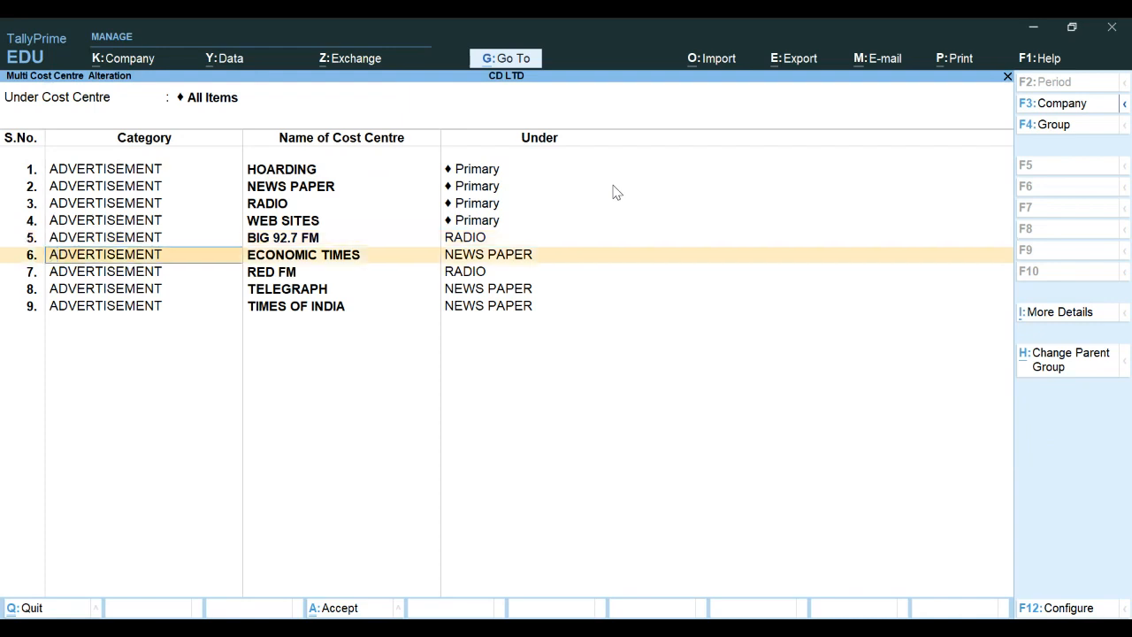
pyautogui.press('Down')
pyautogui.press('Down')
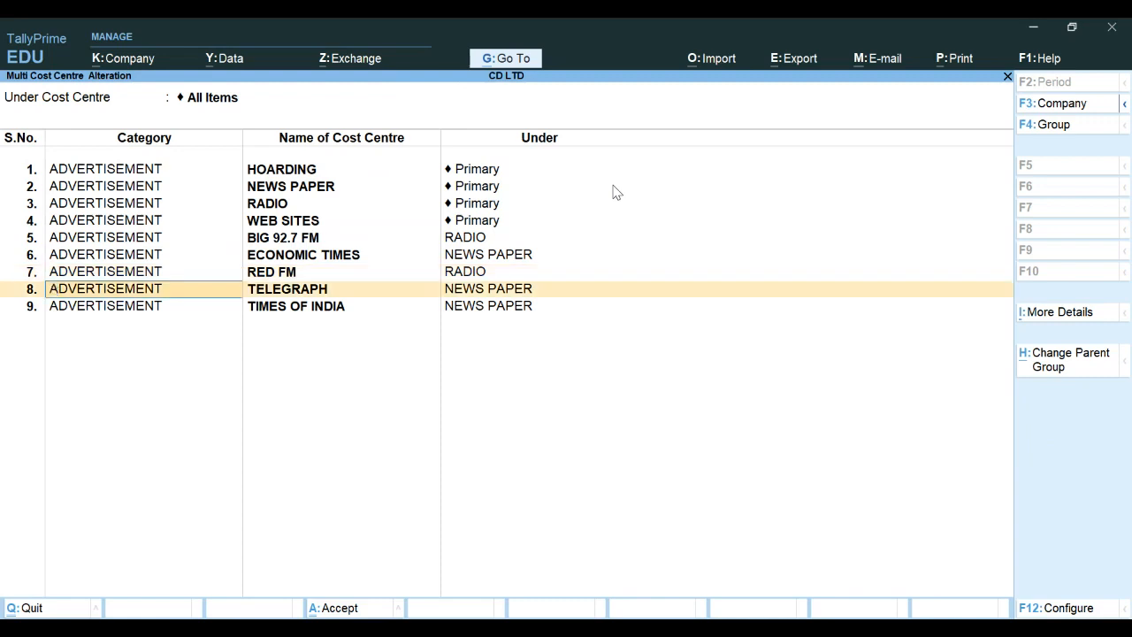
pyautogui.press('Down')
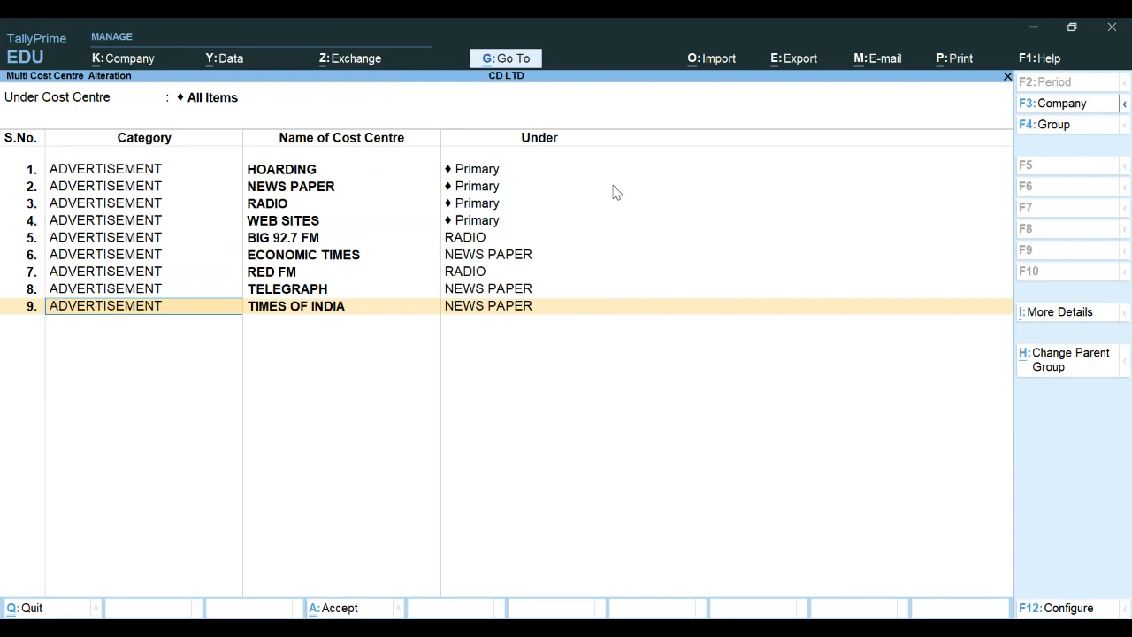
pyautogui.press('Escape')
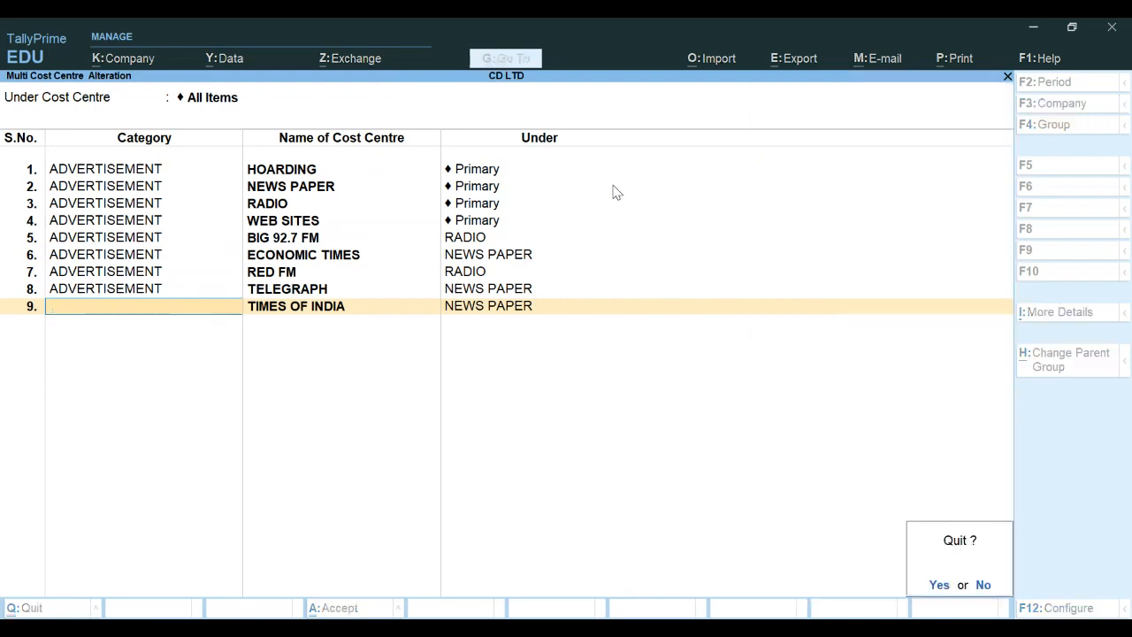
pyautogui.press('y')
pyautogui.press('Escape')
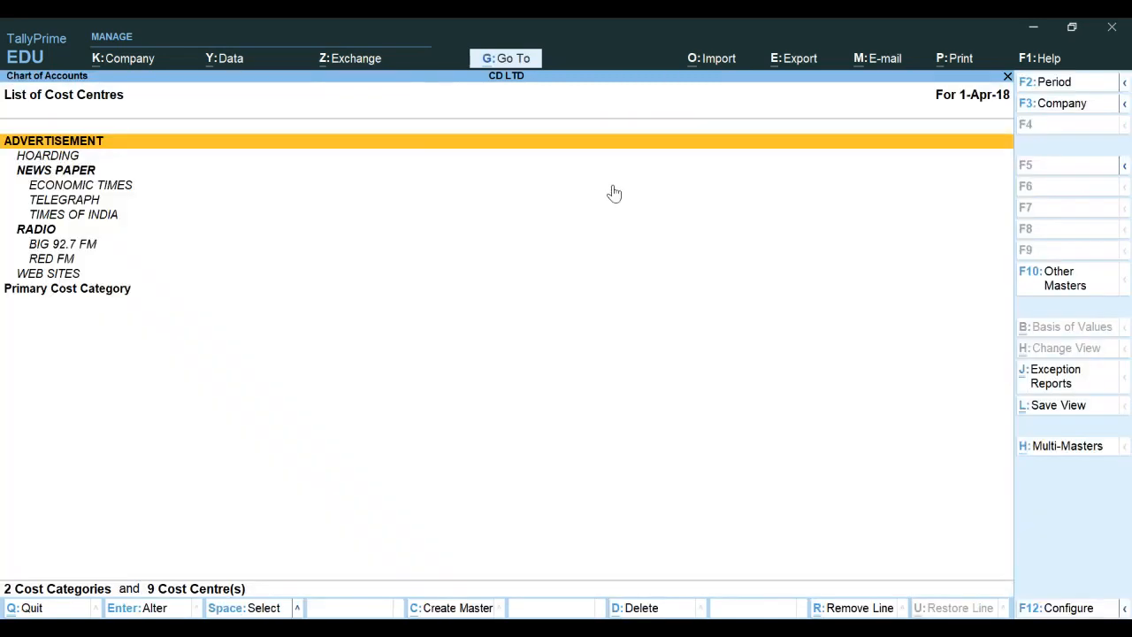
pyautogui.press('Escape')
pyautogui.press('Escape')
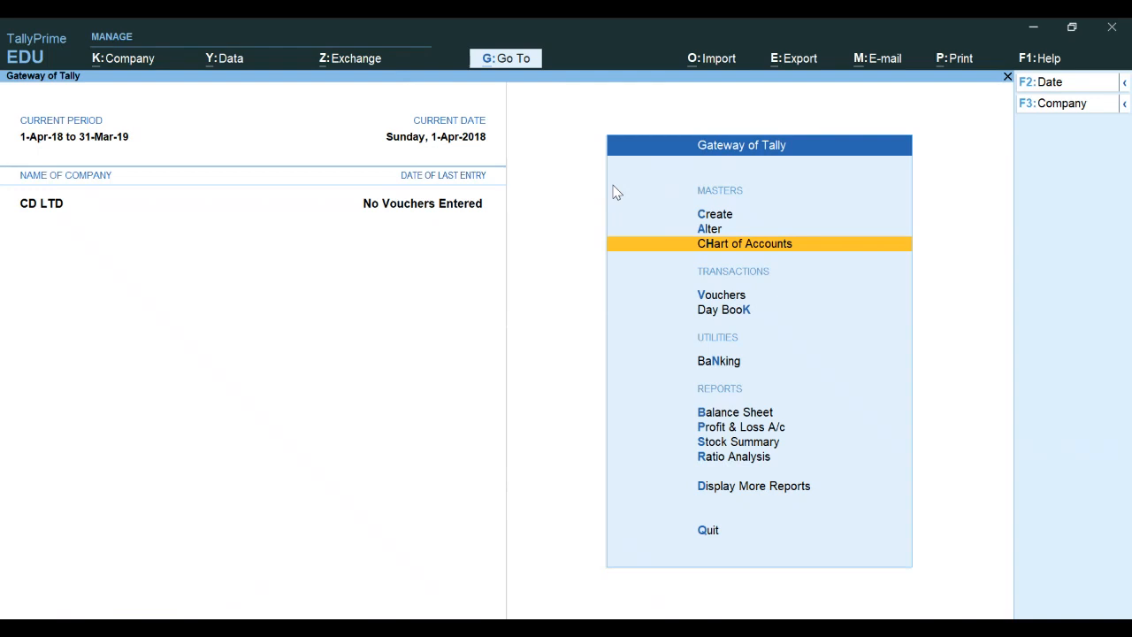
pyautogui.write('aDVERT')
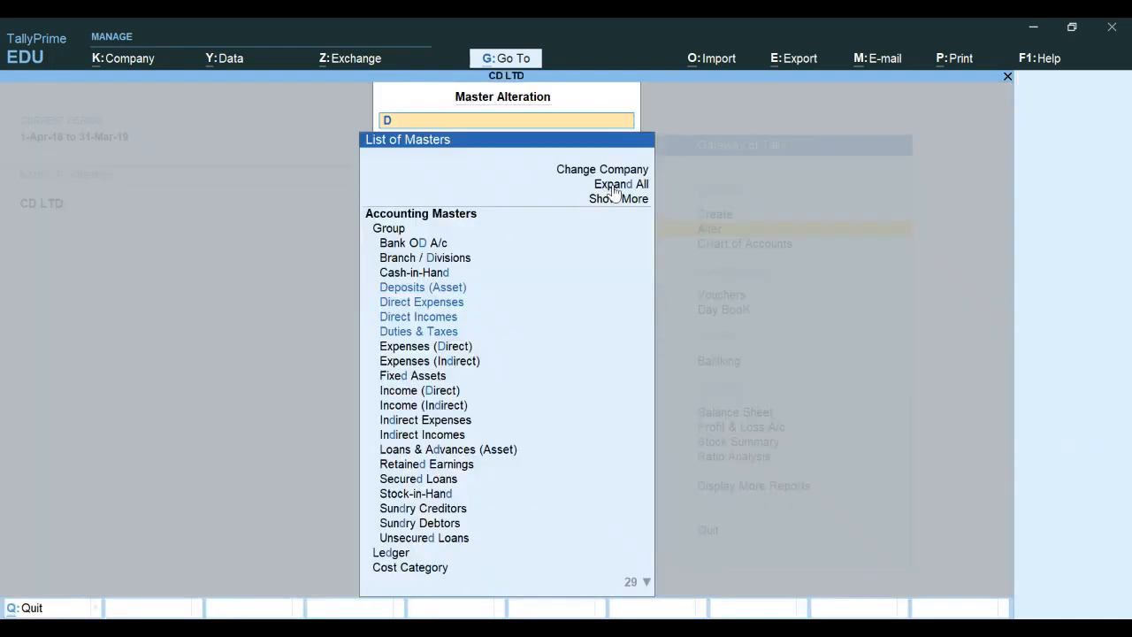
pyautogui.write('ISE')
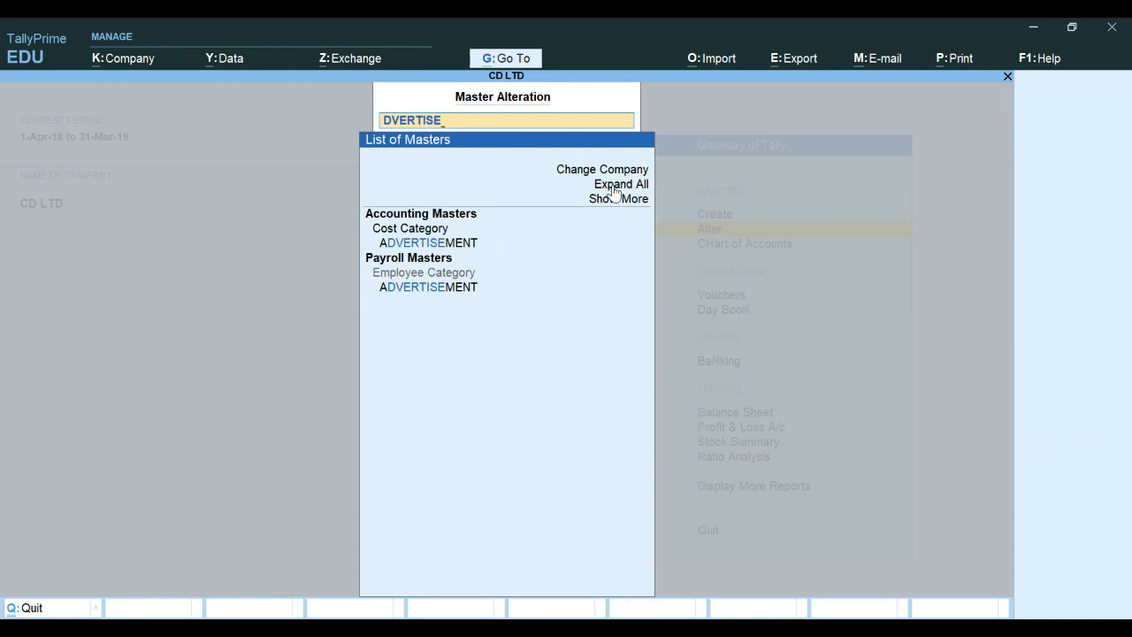
pyautogui.press('Escape')
# Start creating a ledger named ADVERTISEMENT EXPENSES.
pyautogui.press('Up')
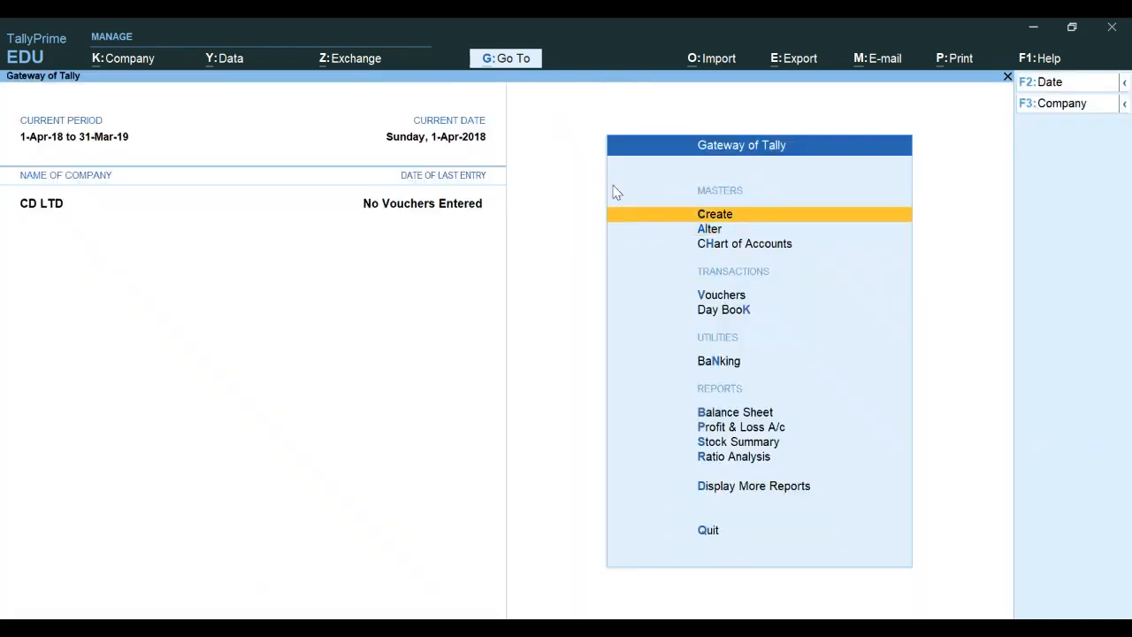
pyautogui.press('Return')
pyautogui.press('Down')
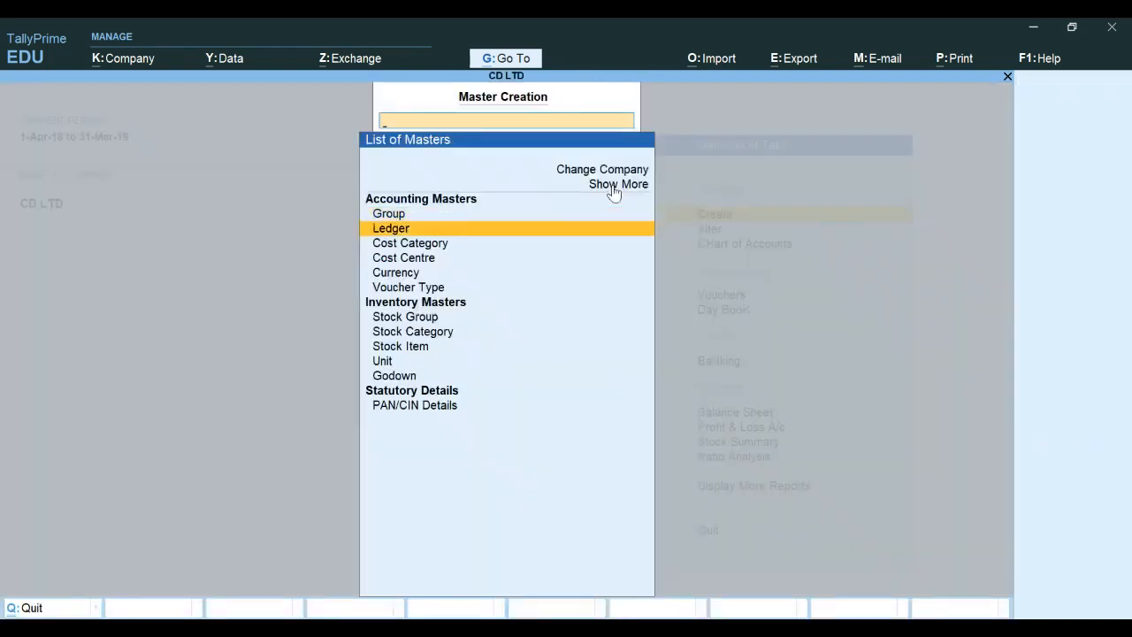
pyautogui.press('Return')
pyautogui.write('A')
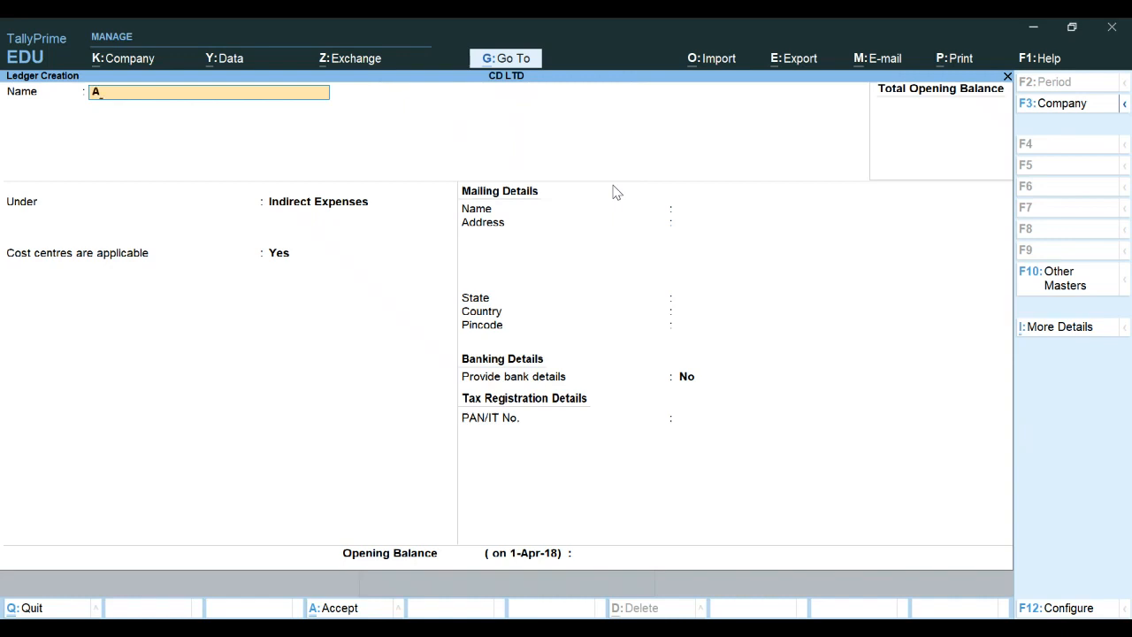
pyautogui.write('DVERTISEMENT EXPE')
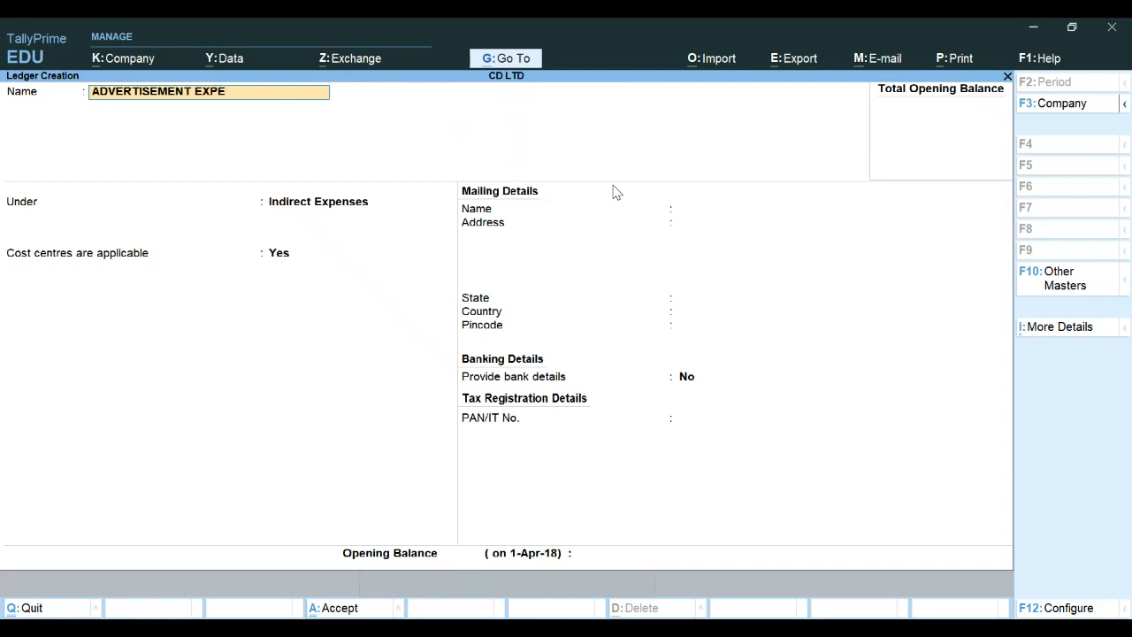
pyautogui.write('NSES')
pyautogui.press('Return')
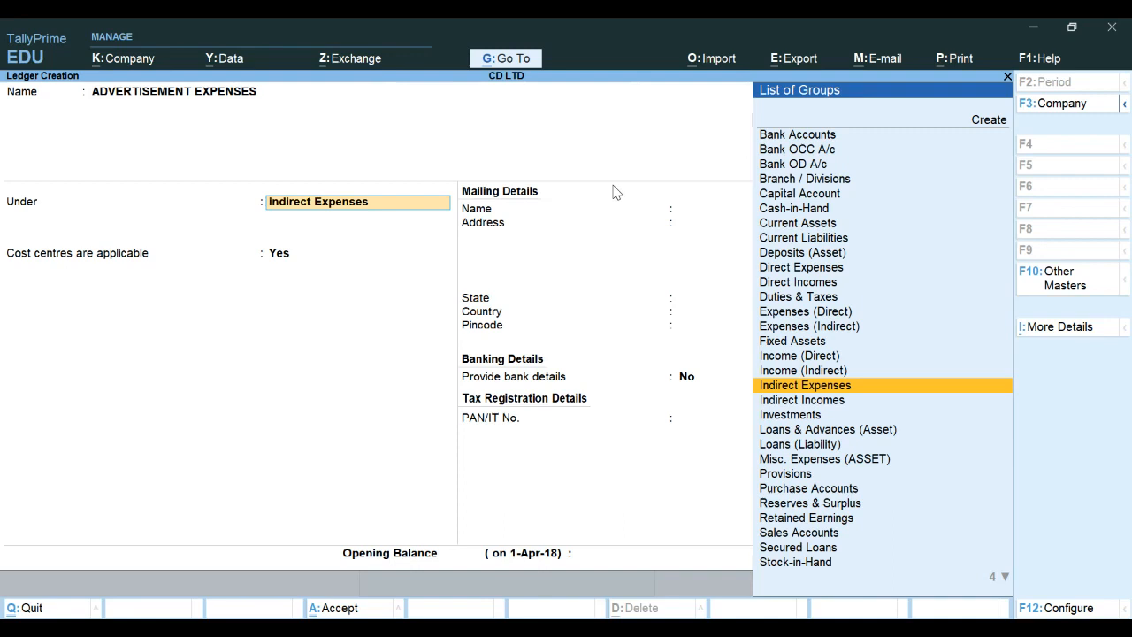
# Keep the ledger under Indirect Expenses with cost centres applicable, save it, and return to the Gateway of Tally.
pyautogui.press('Return')
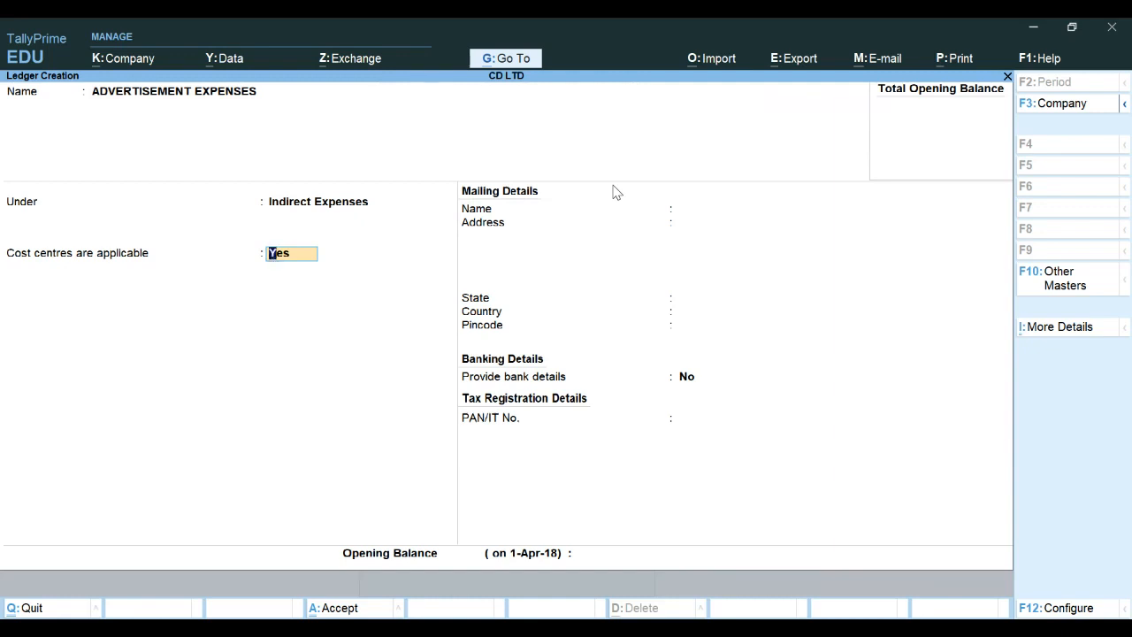
pyautogui.press('Return')
pyautogui.press('Return')
pyautogui.press('Return')
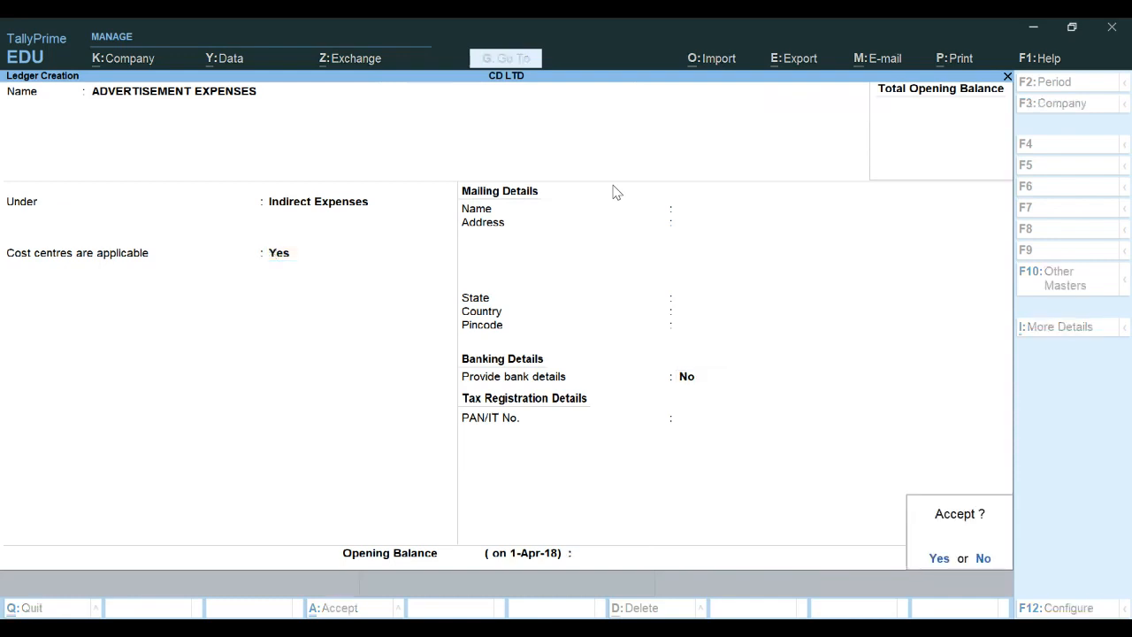
pyautogui.press('Return')
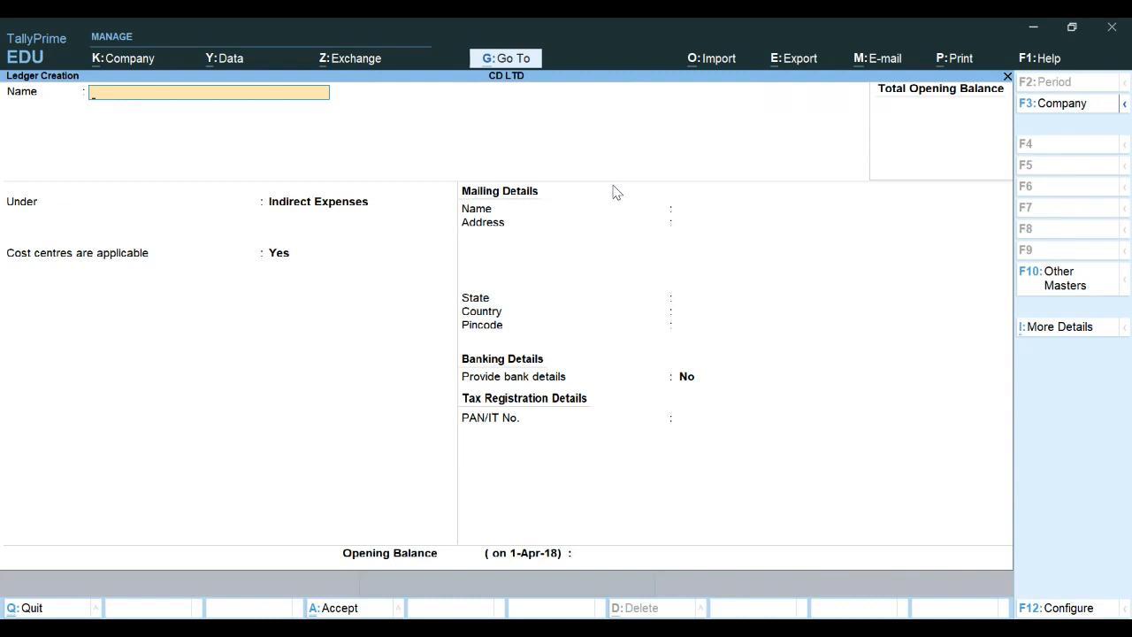
pyautogui.press('Escape')
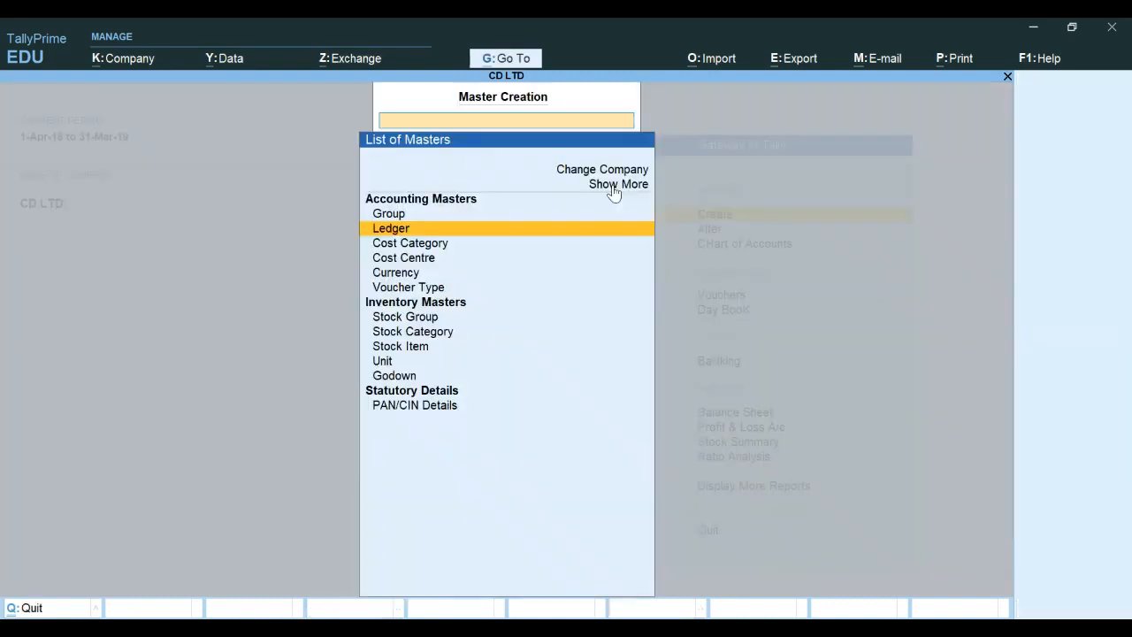
pyautogui.press('Escape')
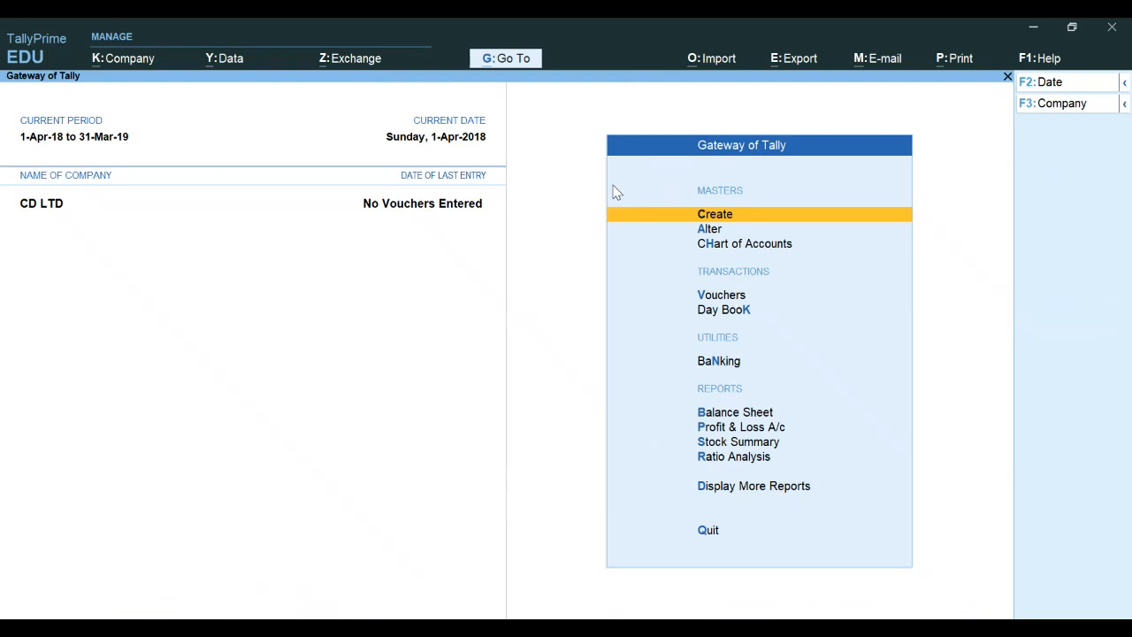
# Start a payment voucher dated 2-6-18 with the cost centre class set to Not Applicable.
pyautogui.press('Down')
pyautogui.press('Down')
pyautogui.press('Down')
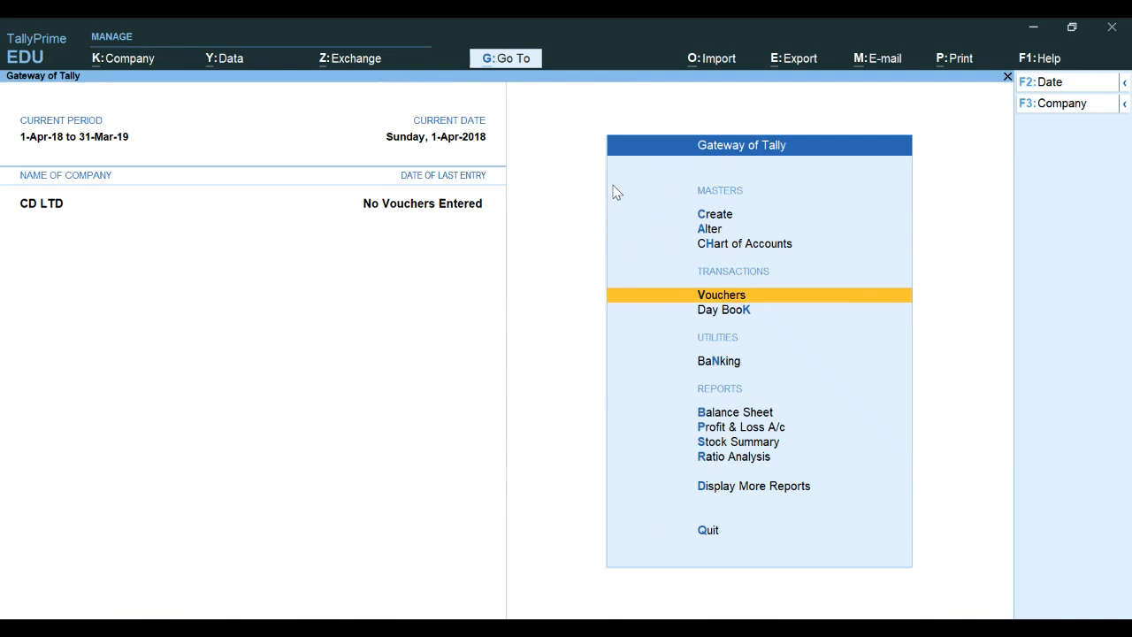
pyautogui.press('Return')
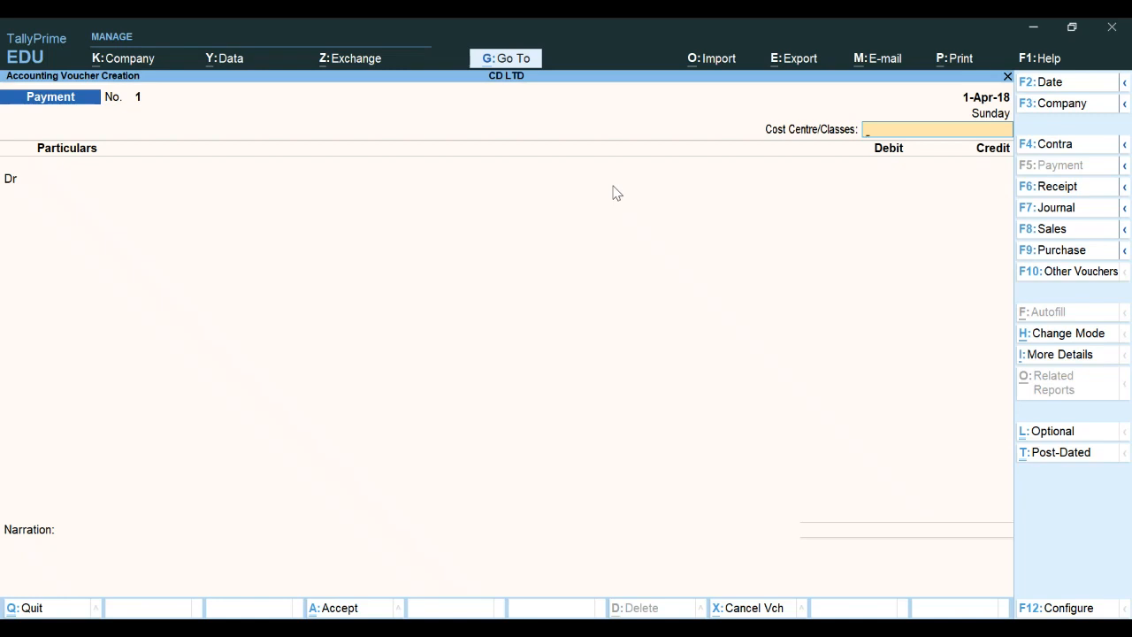
pyautogui.press('F2')
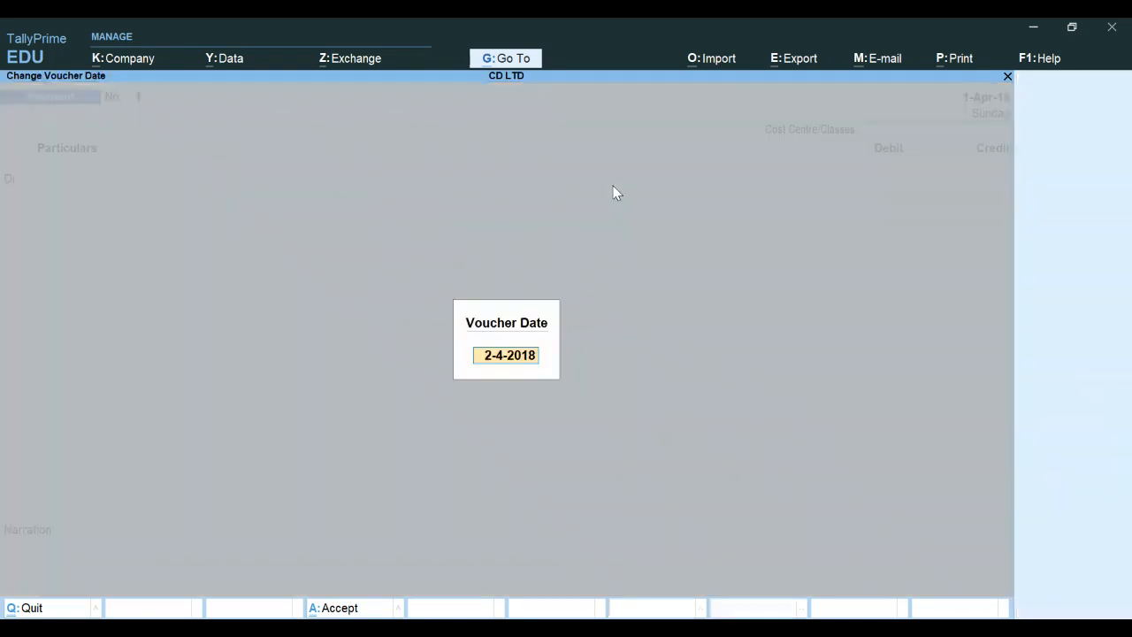
pyautogui.write('2-6-18')
pyautogui.press('Return')
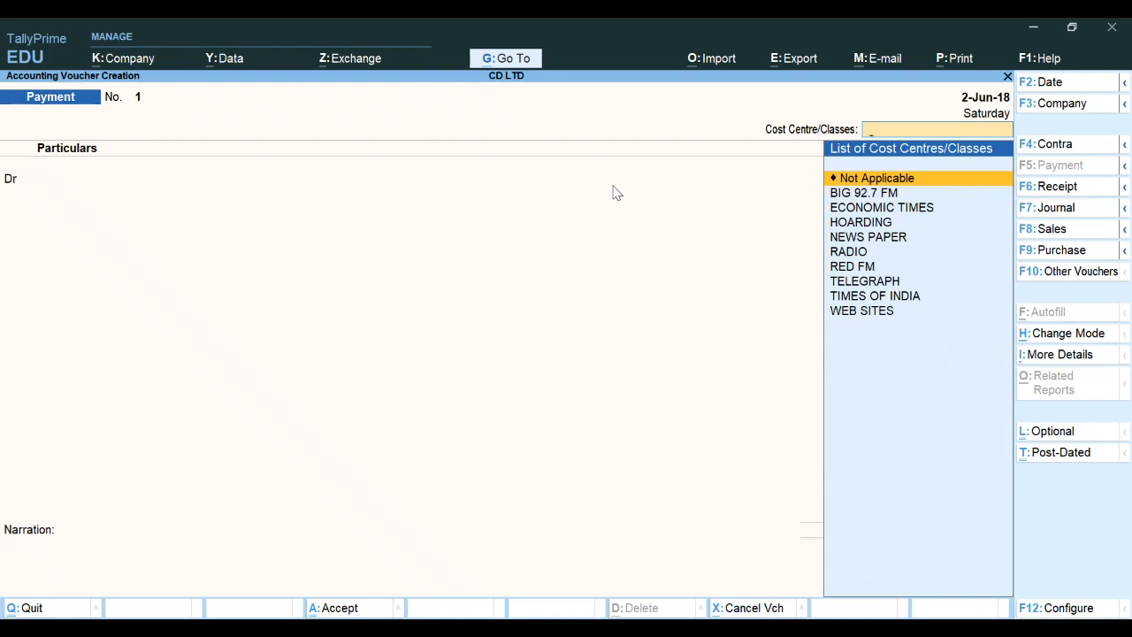
pyautogui.press('Return')
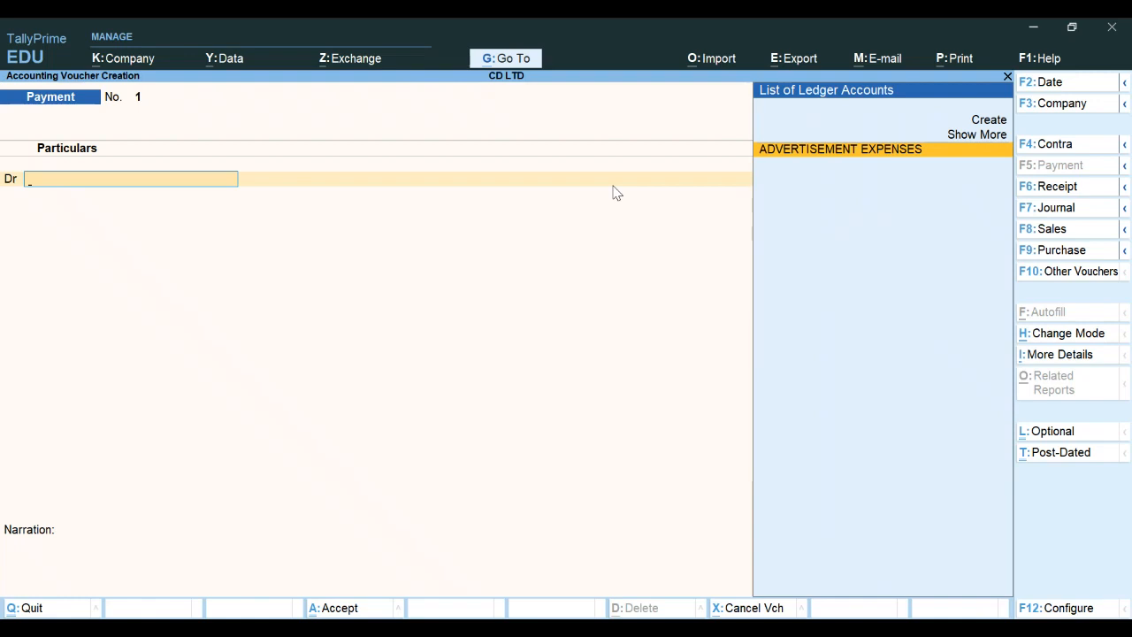
# Debit ADVERTISEMENT EXPENSES with 50,000 and choose the ADVERTISEMENT cost category for its allocation.
pyautogui.press('Return')
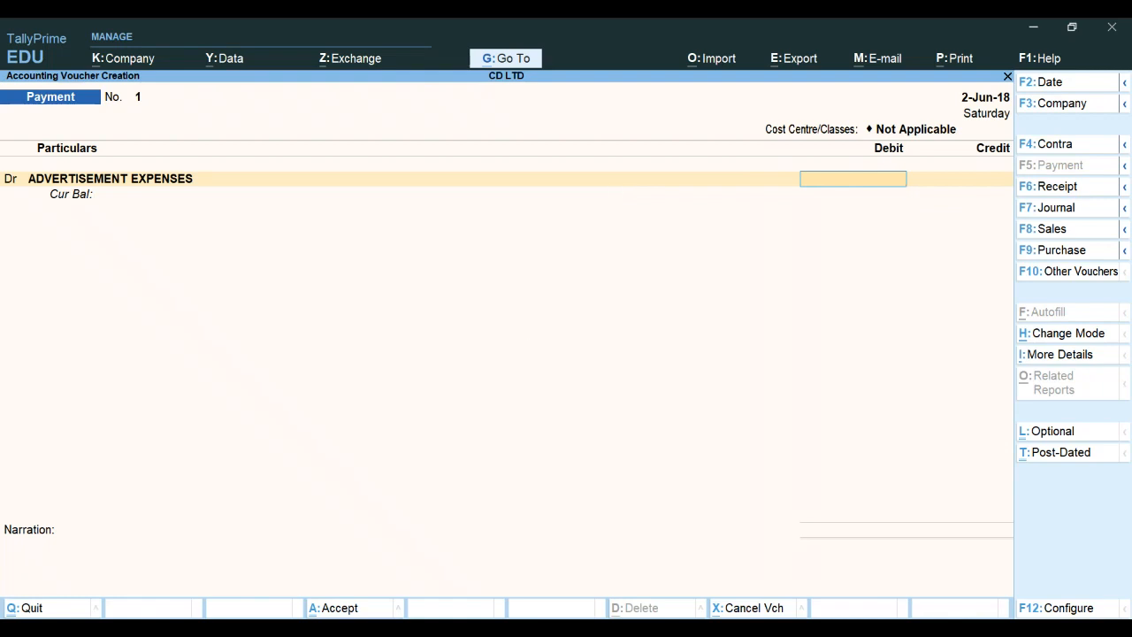
pyautogui.write('50000')
pyautogui.press('Return')
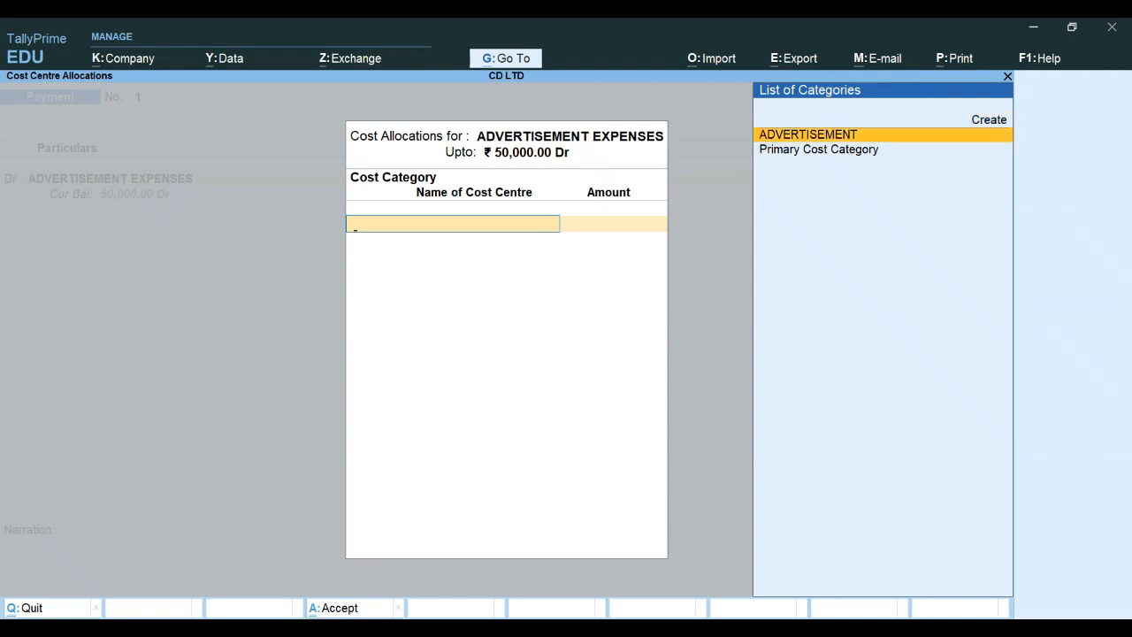
pyautogui.press('Return')
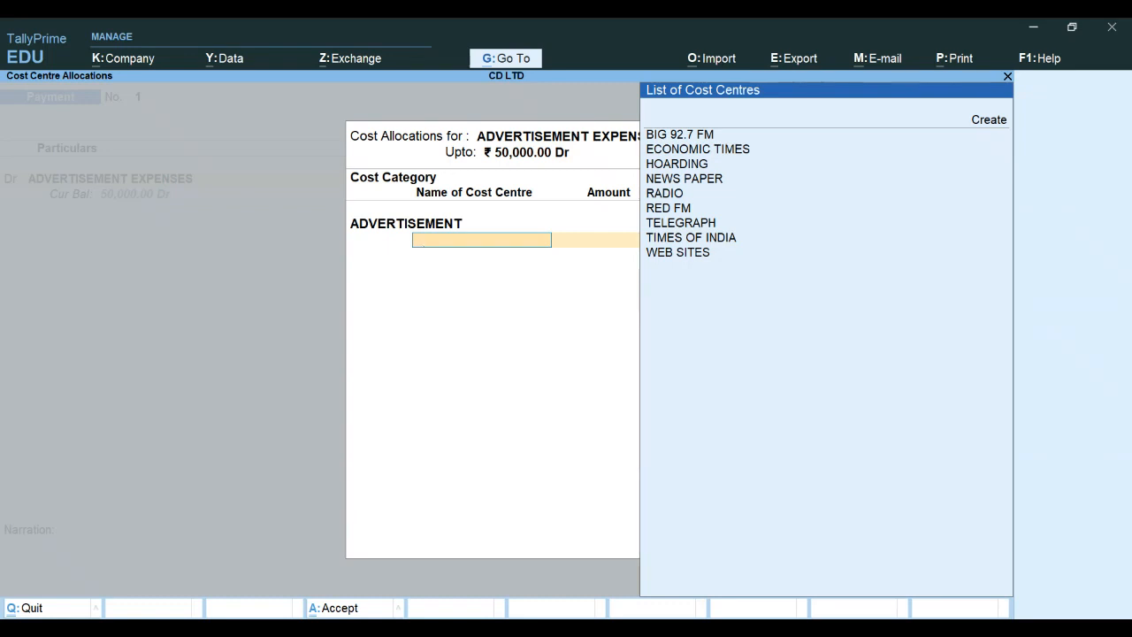
# Allocate 4,000 of the advertisement expense to the TELEGRAPH cost centre.
pyautogui.hotkey('alt', 'Tab')
pyautogui.press('Down')
pyautogui.press('Down')
pyautogui.press('Down')
pyautogui.press('Down')
pyautogui.press('Down')
pyautogui.press('Down')
pyautogui.press('Down')
pyautogui.press('Down')
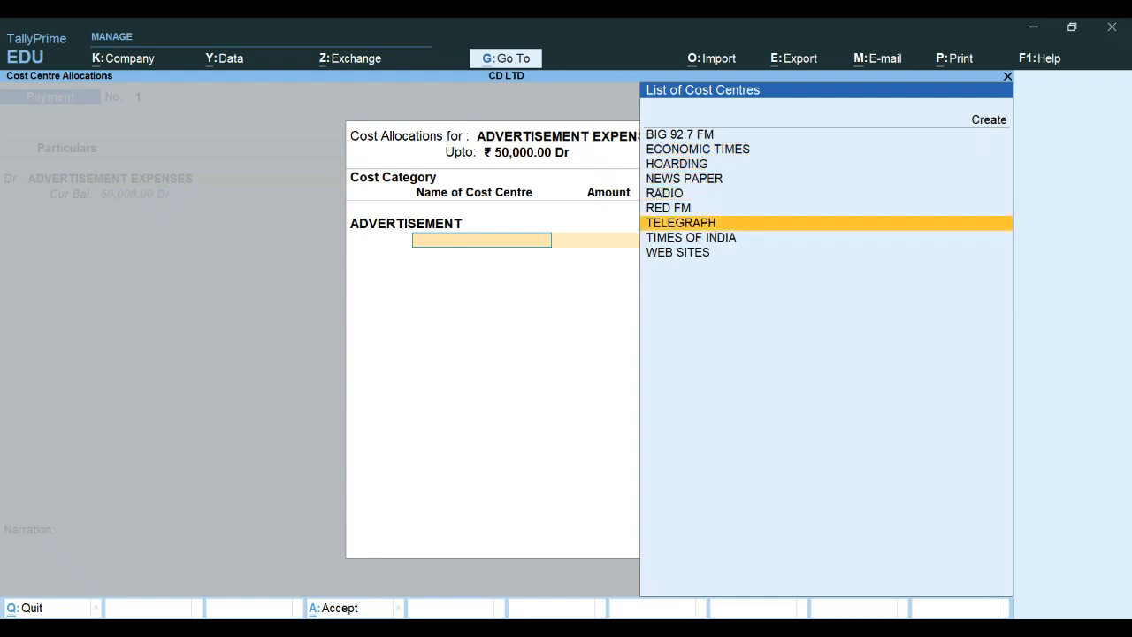
pyautogui.press('Return')
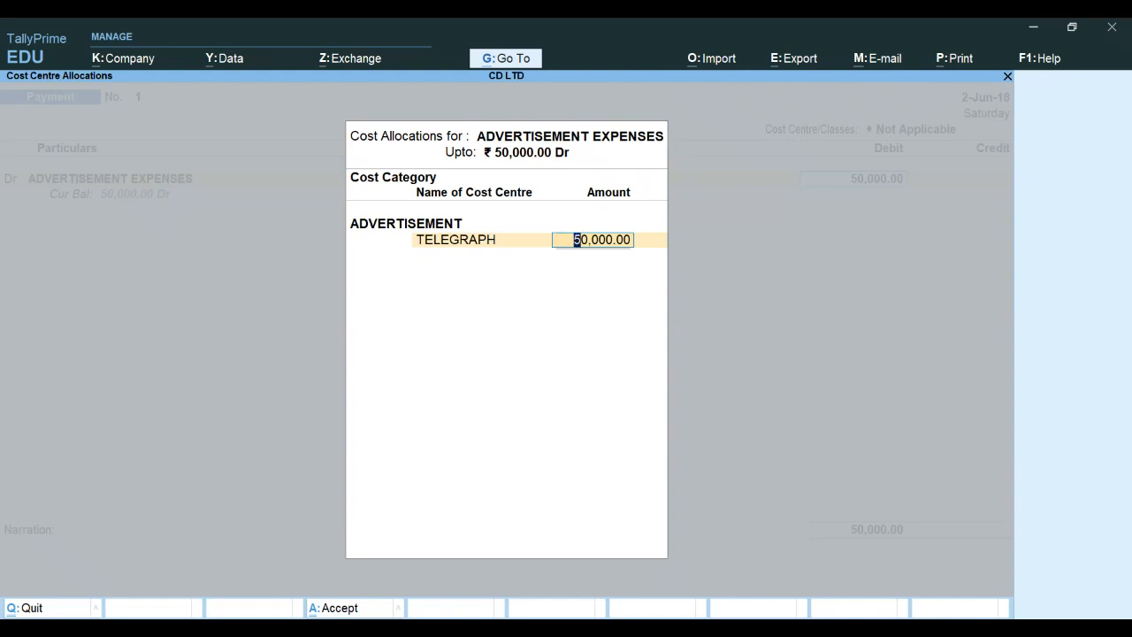
pyautogui.write('4,0')
pyautogui.write('000')
pyautogui.press('Return')
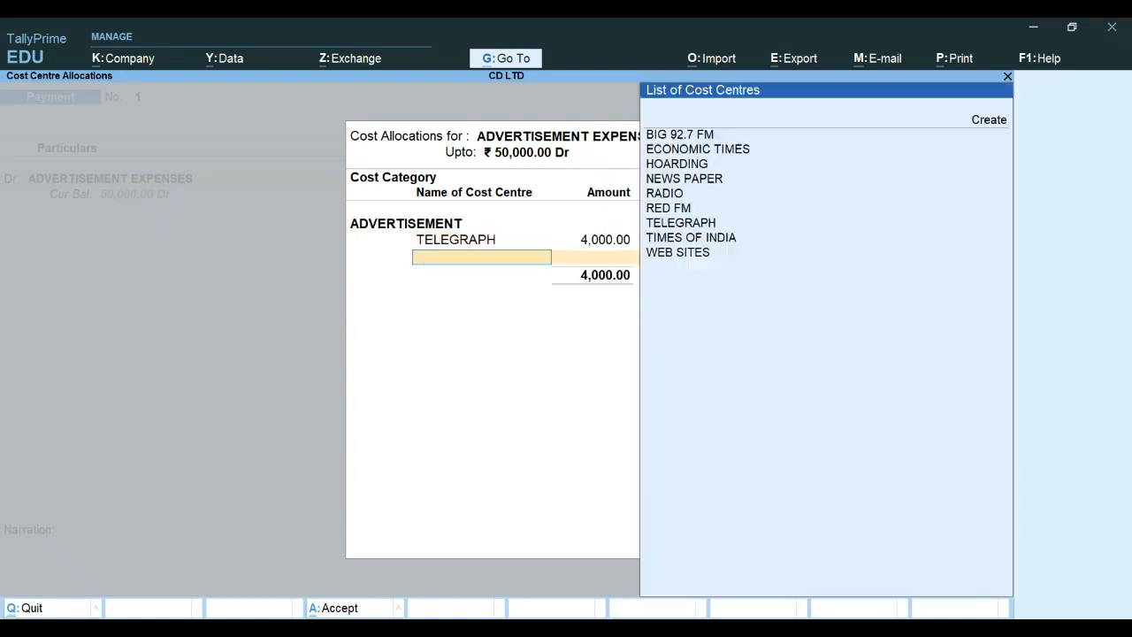
# Allocate 6,000 of the advertisement expense to the TIMES OF INDIA cost centre.
pyautogui.press('Down')
pyautogui.press('Down')
pyautogui.press('Down')
pyautogui.press('Down')
pyautogui.press('Down')
pyautogui.press('Down')
pyautogui.press('Down')
pyautogui.press('Down')
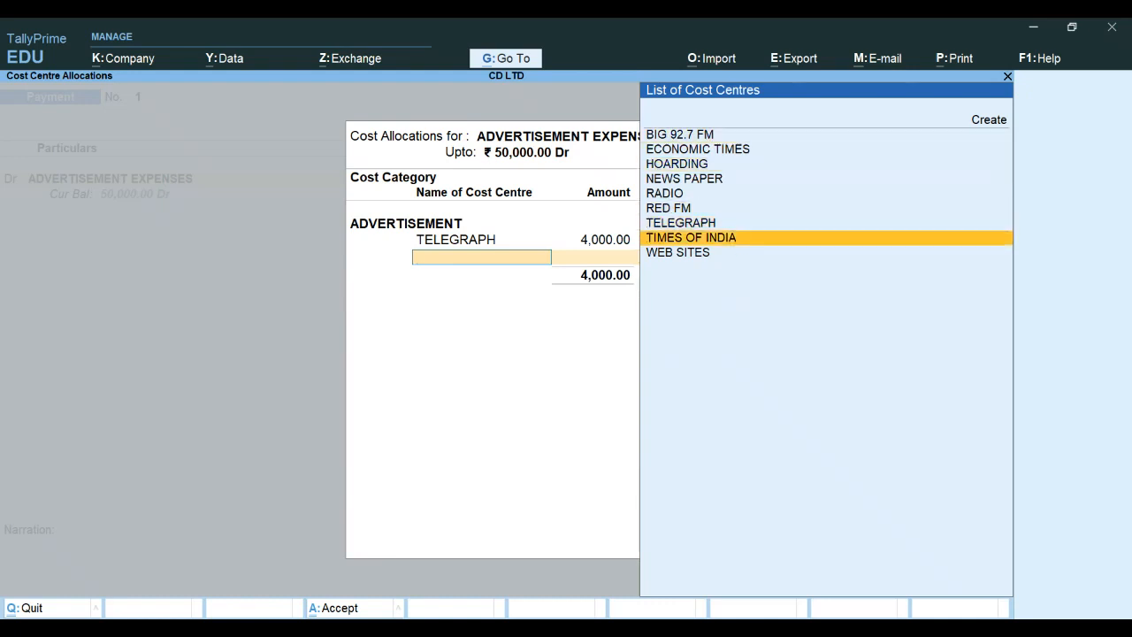
pyautogui.press('Return')
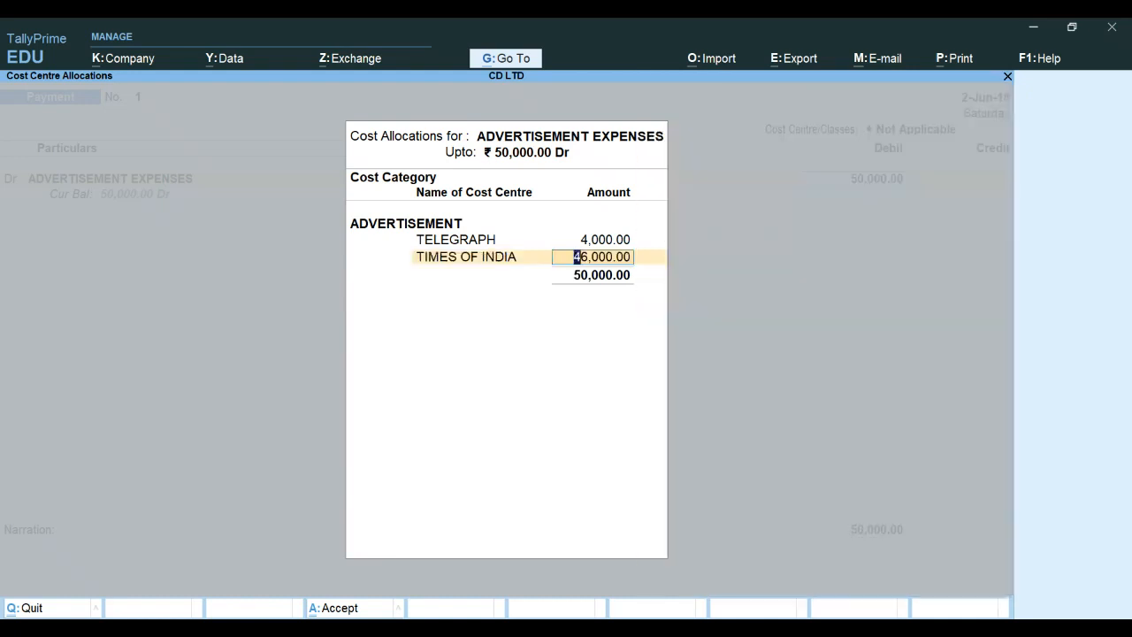
pyautogui.write('6000')
pyautogui.press('Return')
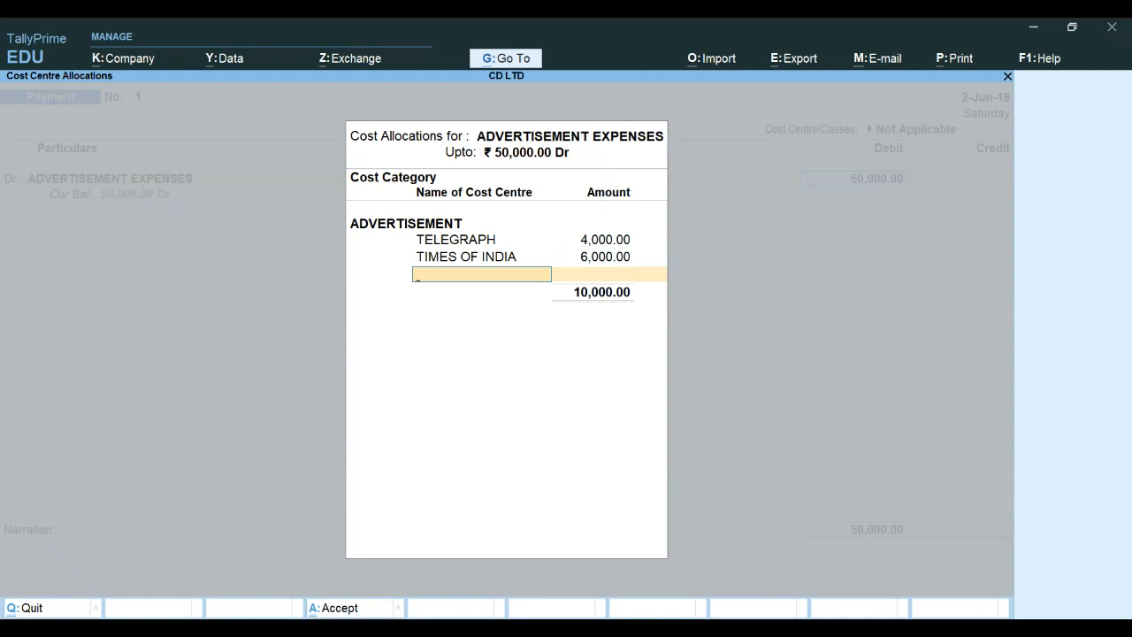
# Allocate 5,000 of the advertisement expense to the ECONOMIC TIMES cost centre.
pyautogui.write('E')
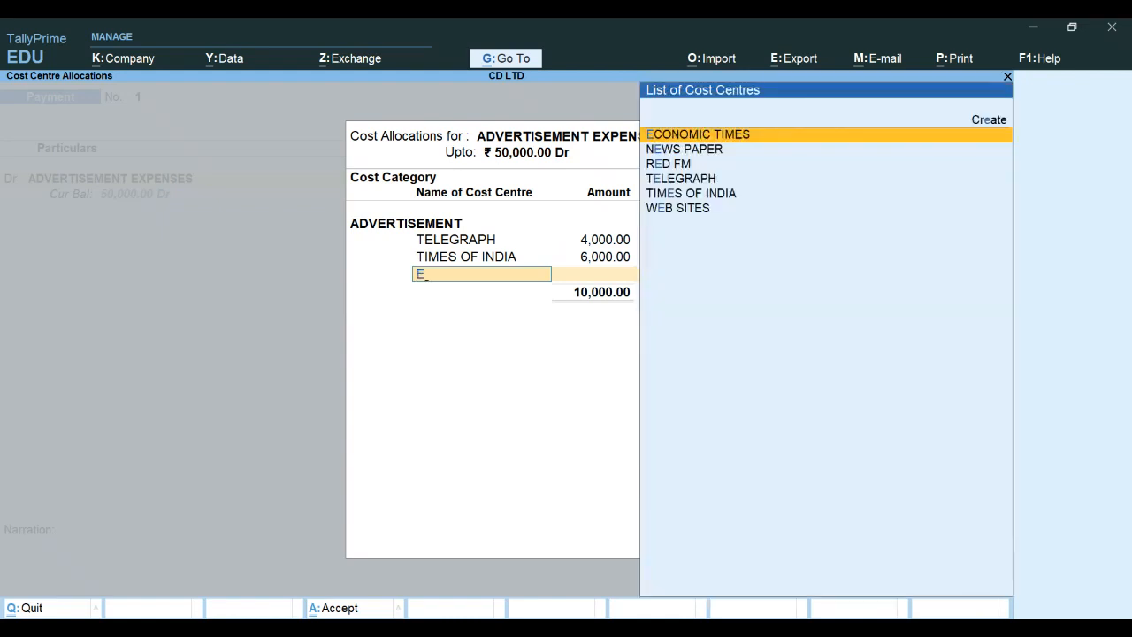
pyautogui.press('Return')
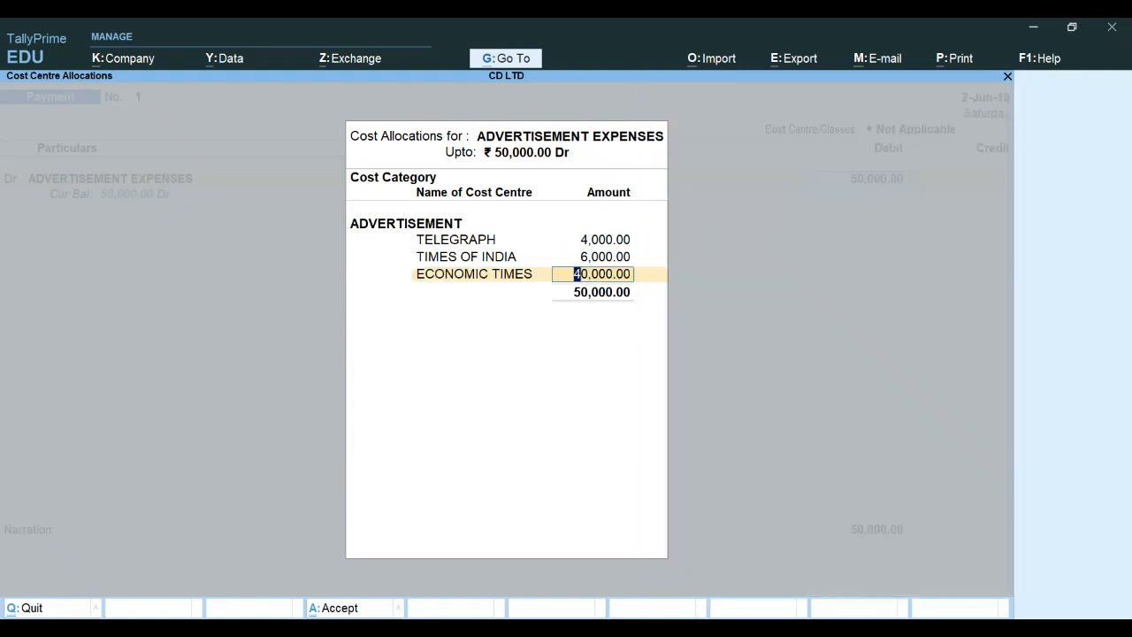
pyautogui.write('5000')
pyautogui.press('Return')
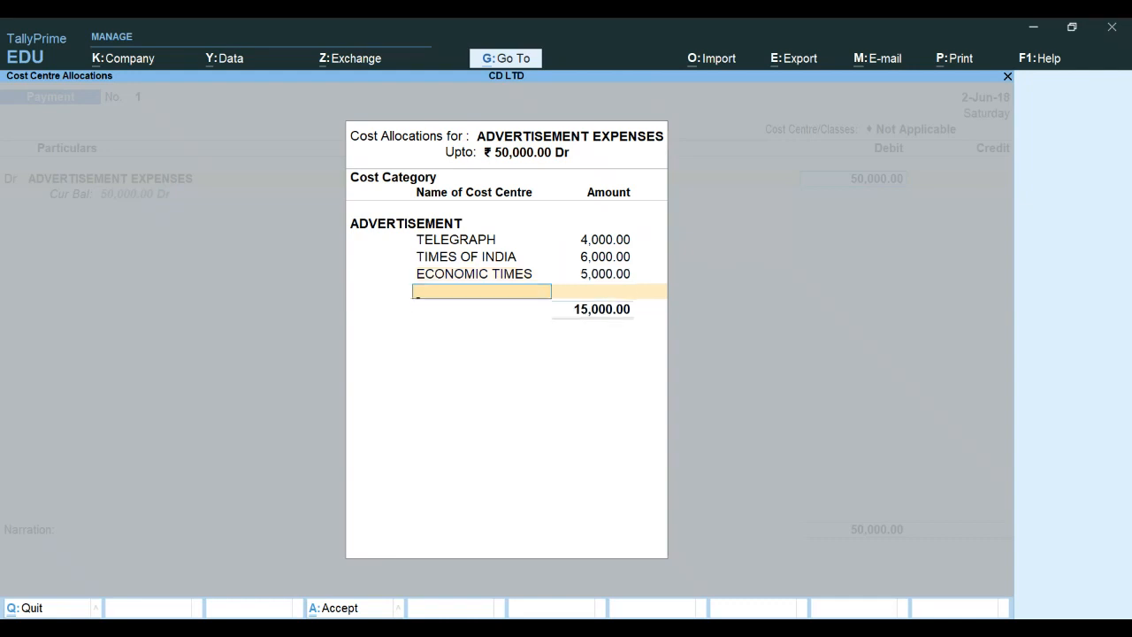
# Allocate 18,000 of the advertisement expense to the HOARDING cost centre.
pyautogui.write('H')
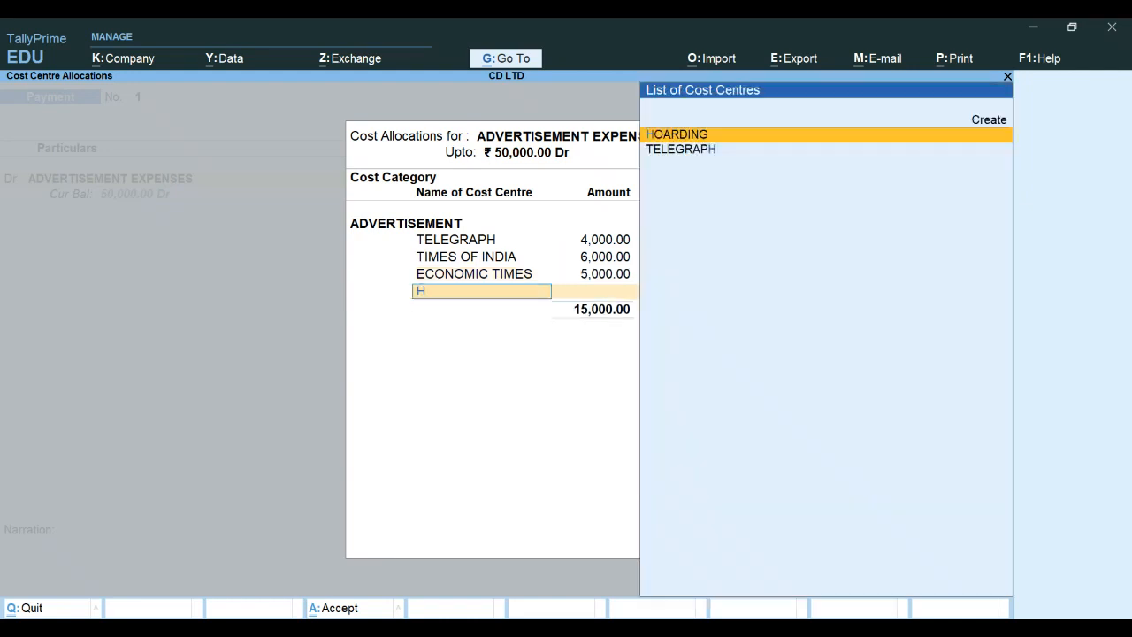
pyautogui.press('Return')
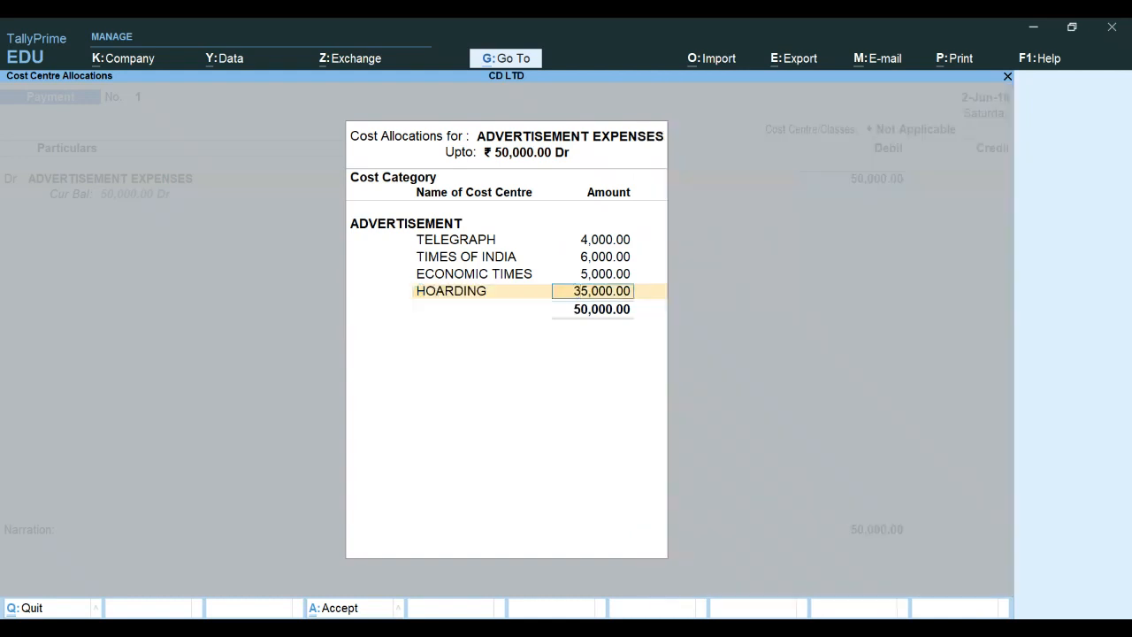
pyautogui.write('18,0')
pyautogui.write('000')
pyautogui.press('Return')
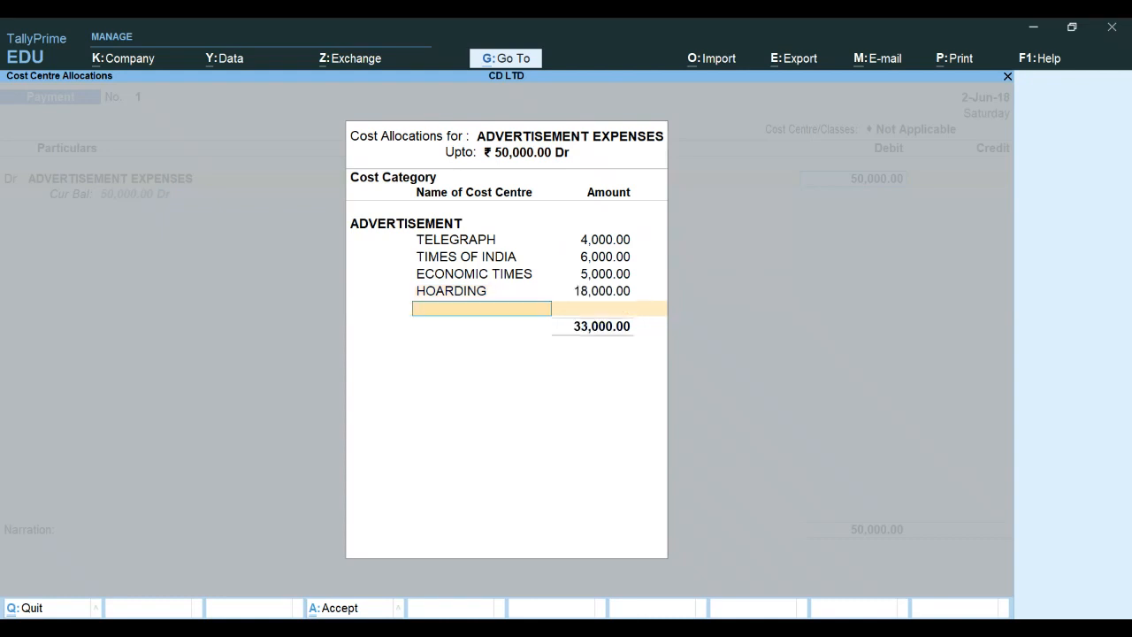
# Allocate 7,000 of the advertisement expense to the WEB SITES cost centre.
pyautogui.write('WE')
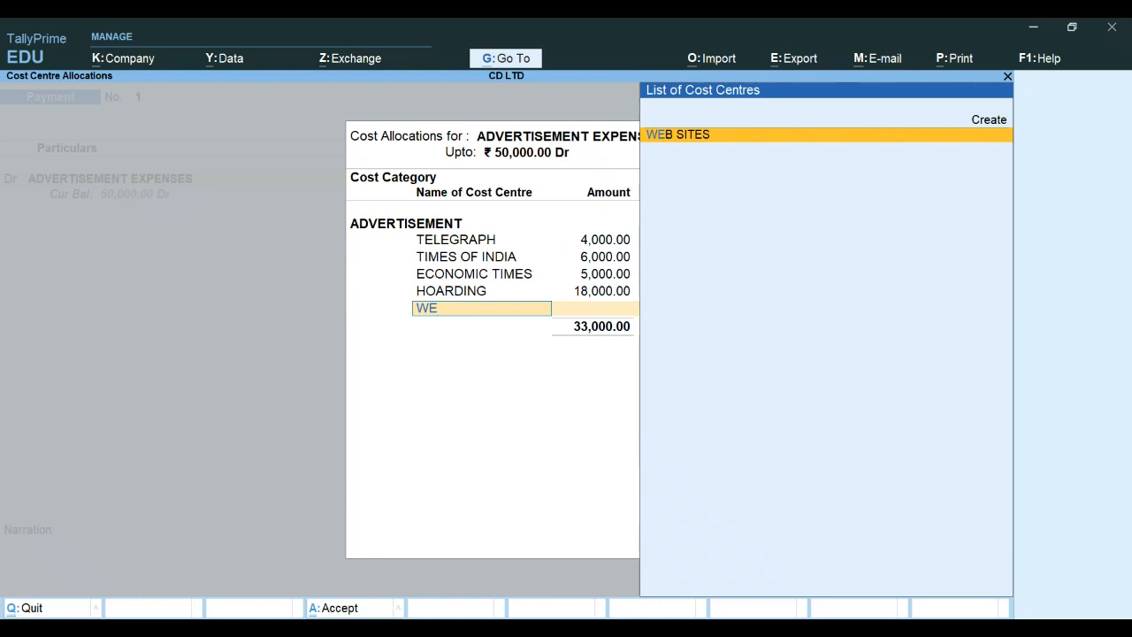
pyautogui.press('Return')
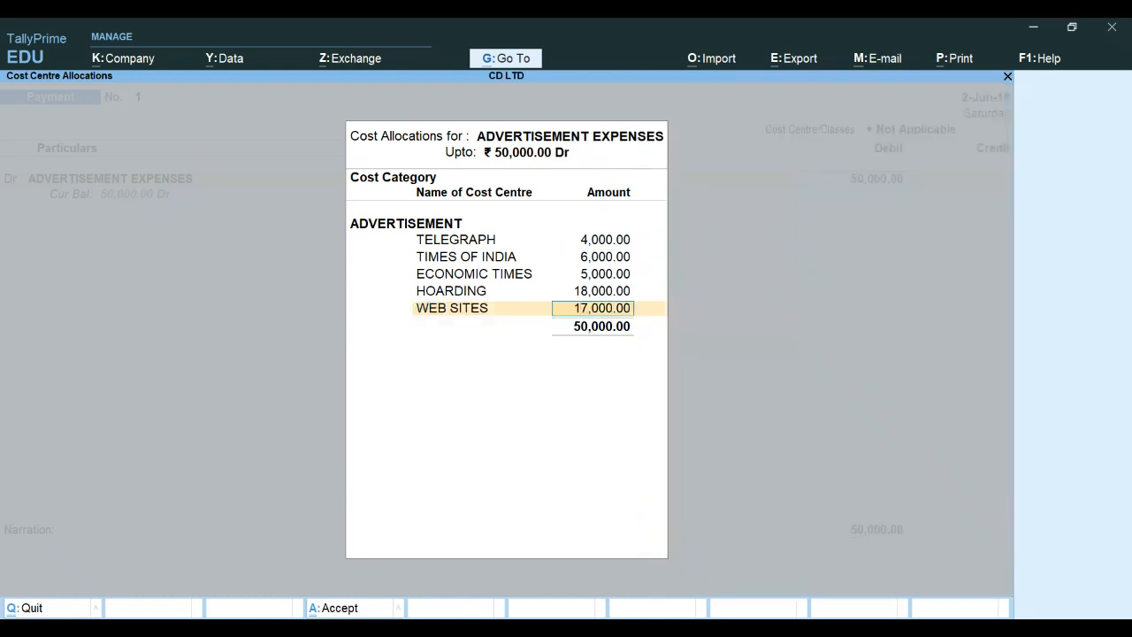
pyautogui.write('7,00')
pyautogui.write('0')
pyautogui.press('Return')
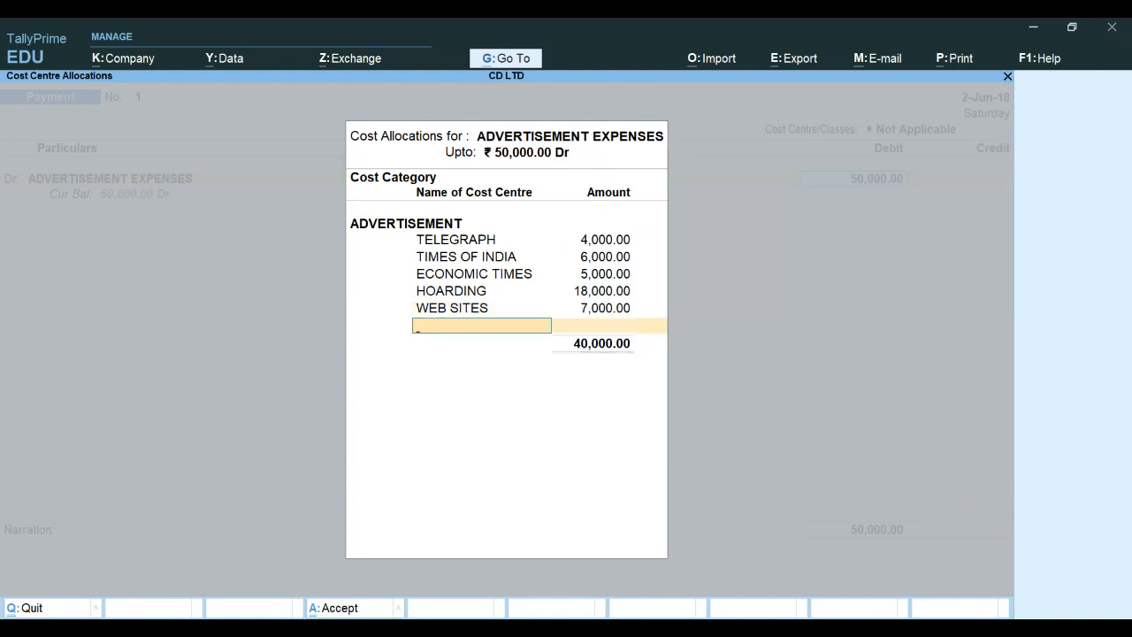
# Allocate 4,500 of the advertisement expense to the RED FM cost centre.
pyautogui.write('RE')
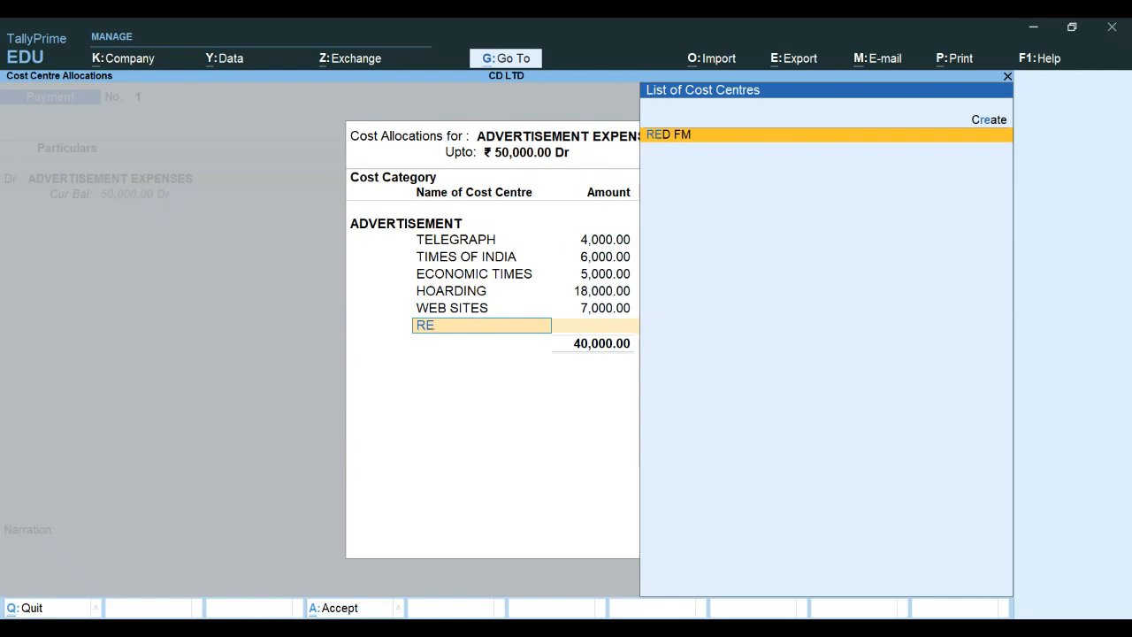
pyautogui.press('Return')
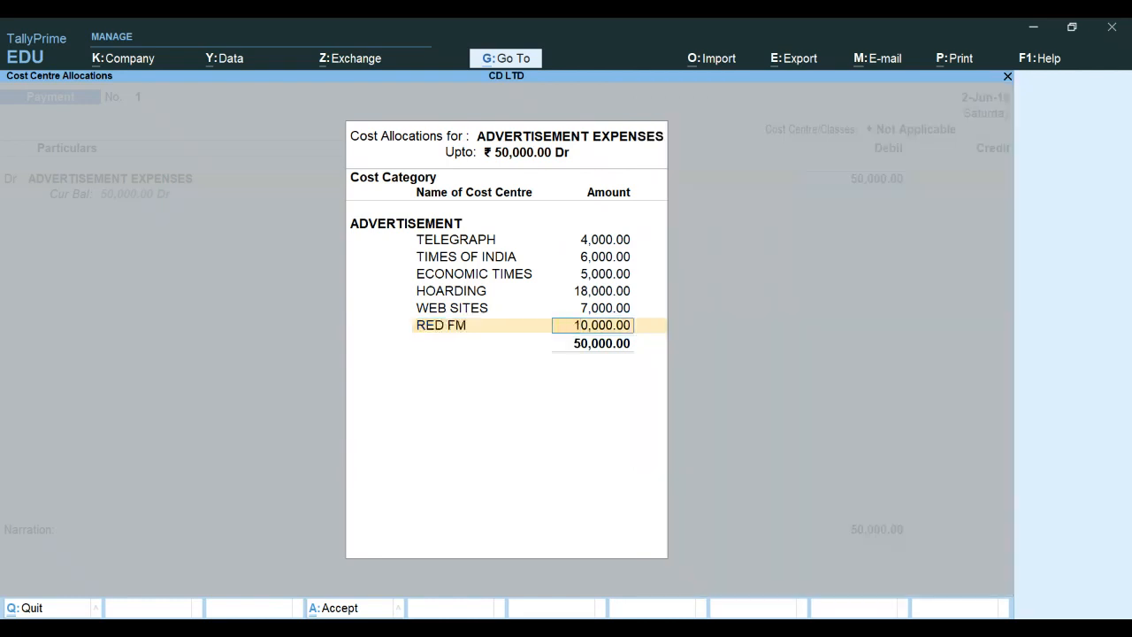
pyautogui.write('45000')
pyautogui.press('BackSpace')
pyautogui.press('Return')
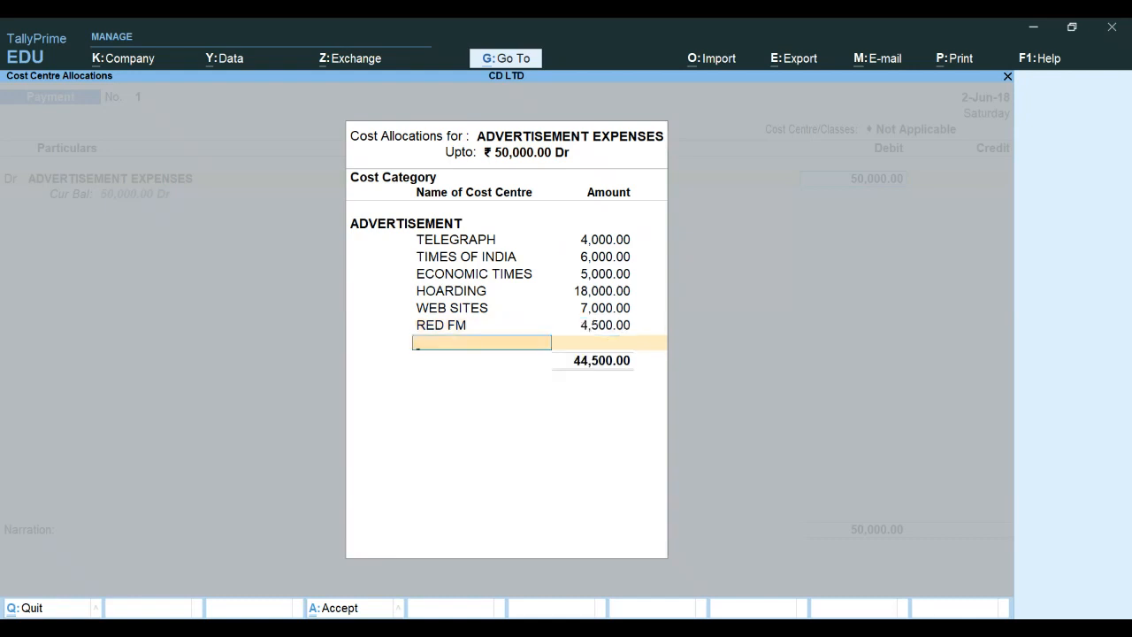
# Allocate the remaining 5,500 to the BIG 92.7 FM cost centre and complete the cost allocations.
pyautogui.write('B')
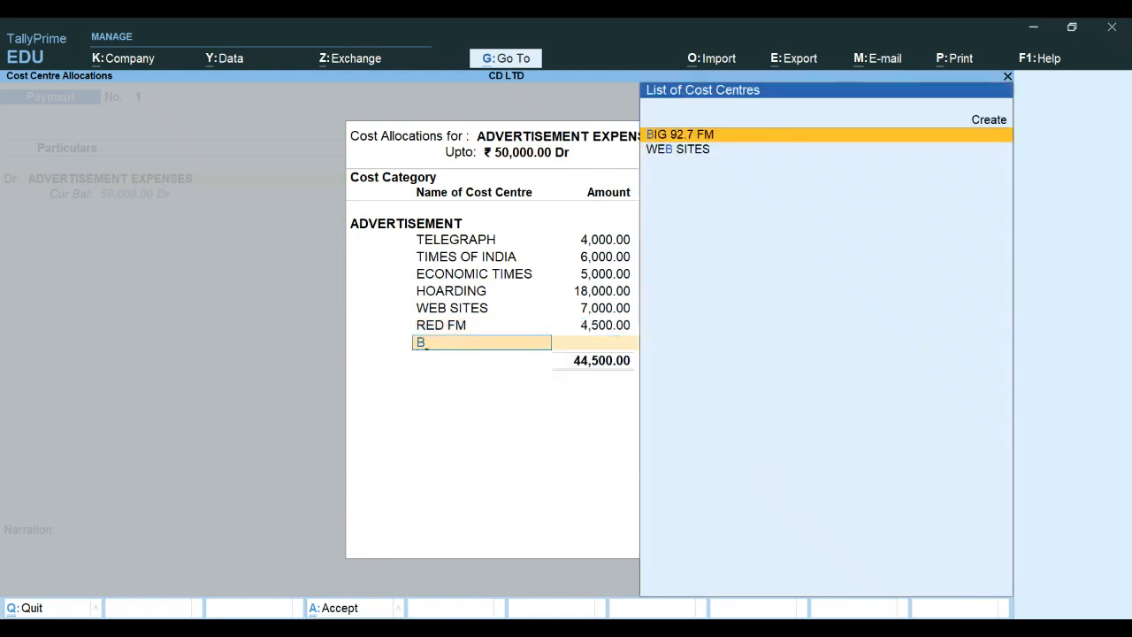
pyautogui.press('Return')
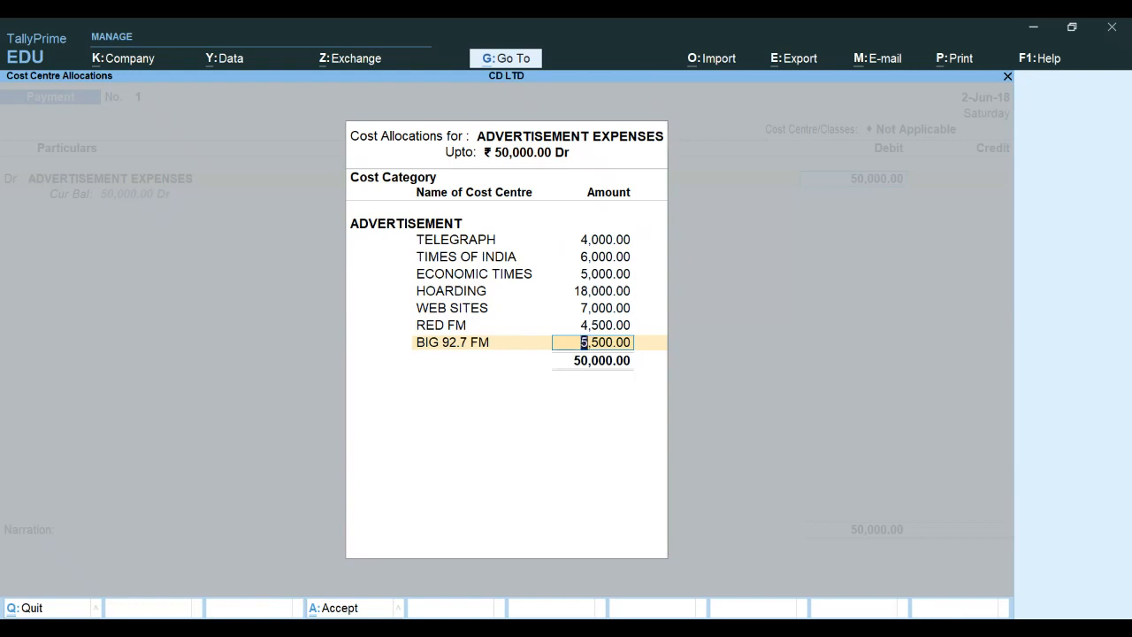
pyautogui.press('Return')
pyautogui.press('Return')
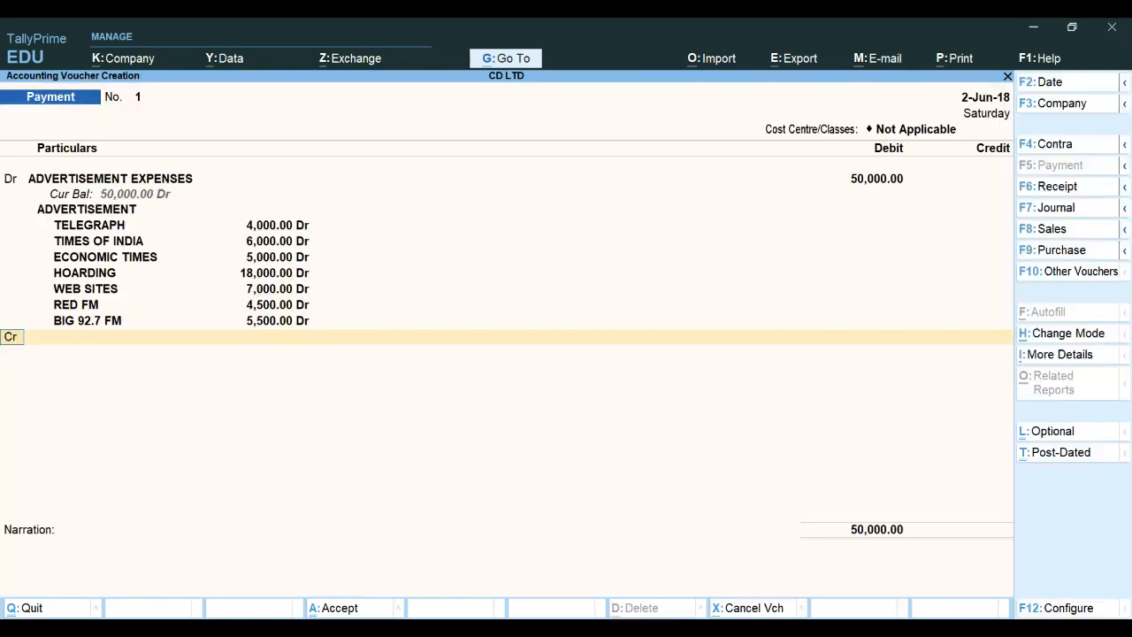
# Start a new ledger named SBI under the Bank Accounts group for the voucher's credit line.
pyautogui.press('Return')
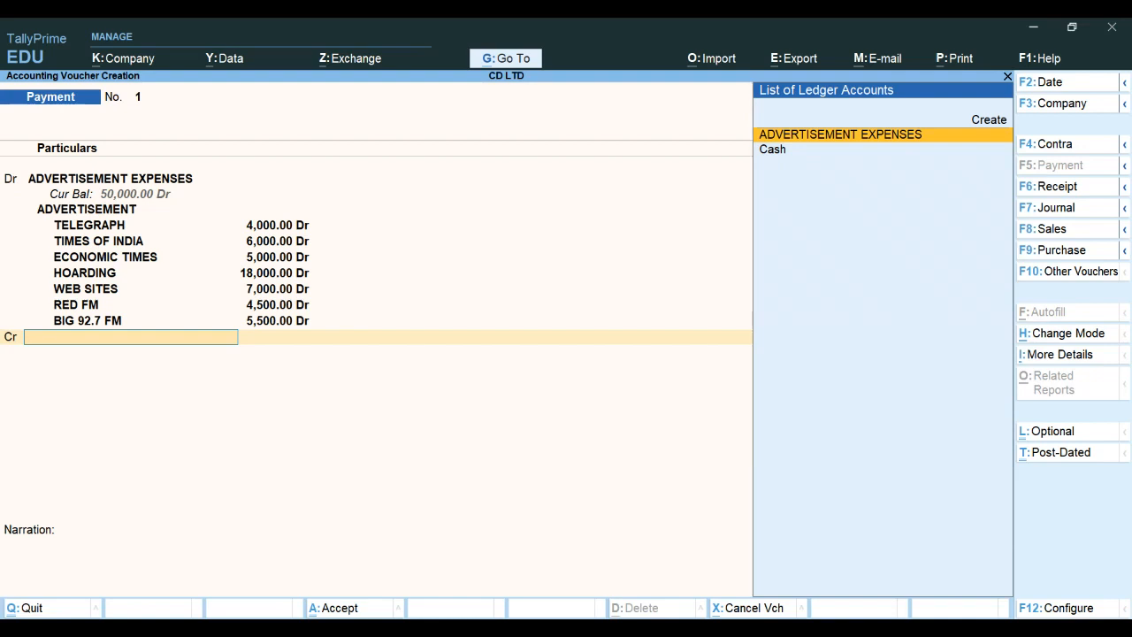
pyautogui.press('Up')
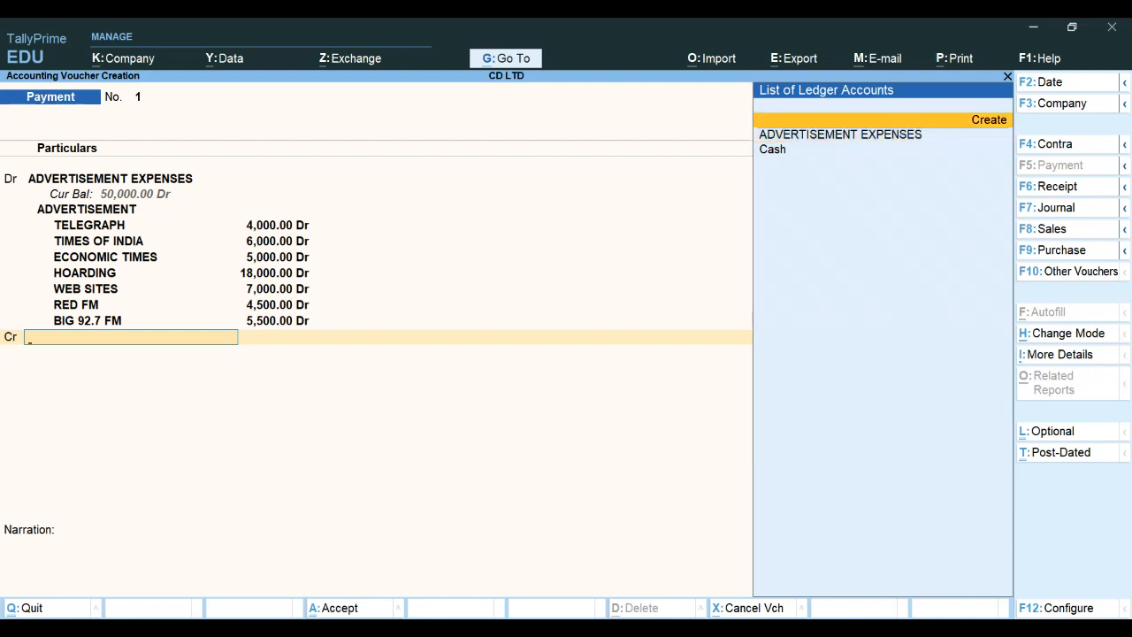
pyautogui.press('Return')
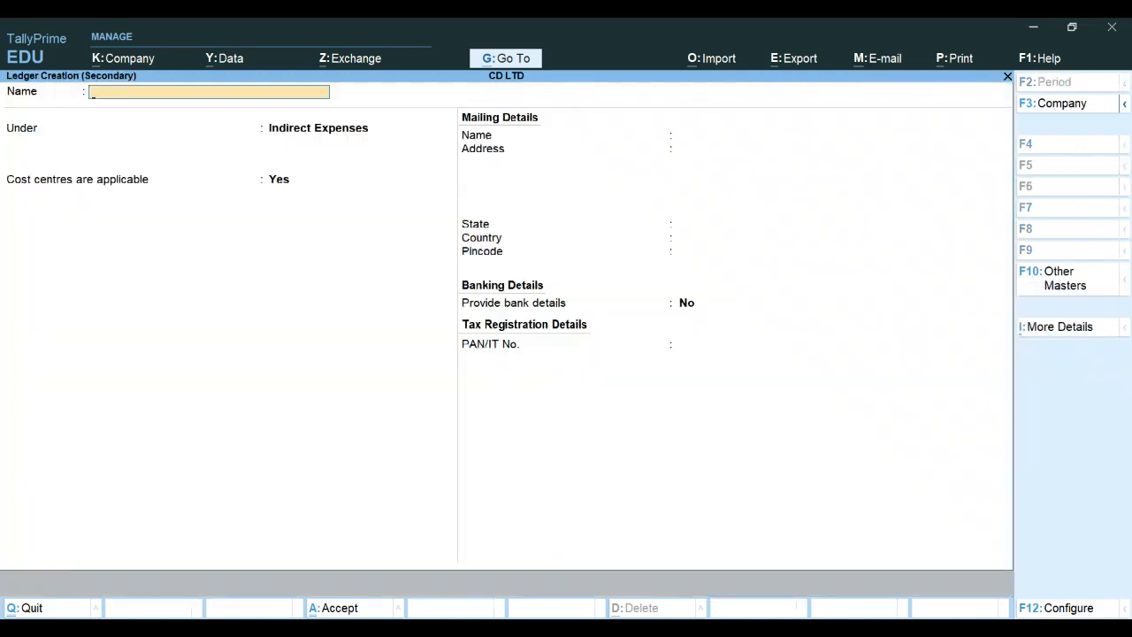
pyautogui.write('SBI')
pyautogui.press('Return')
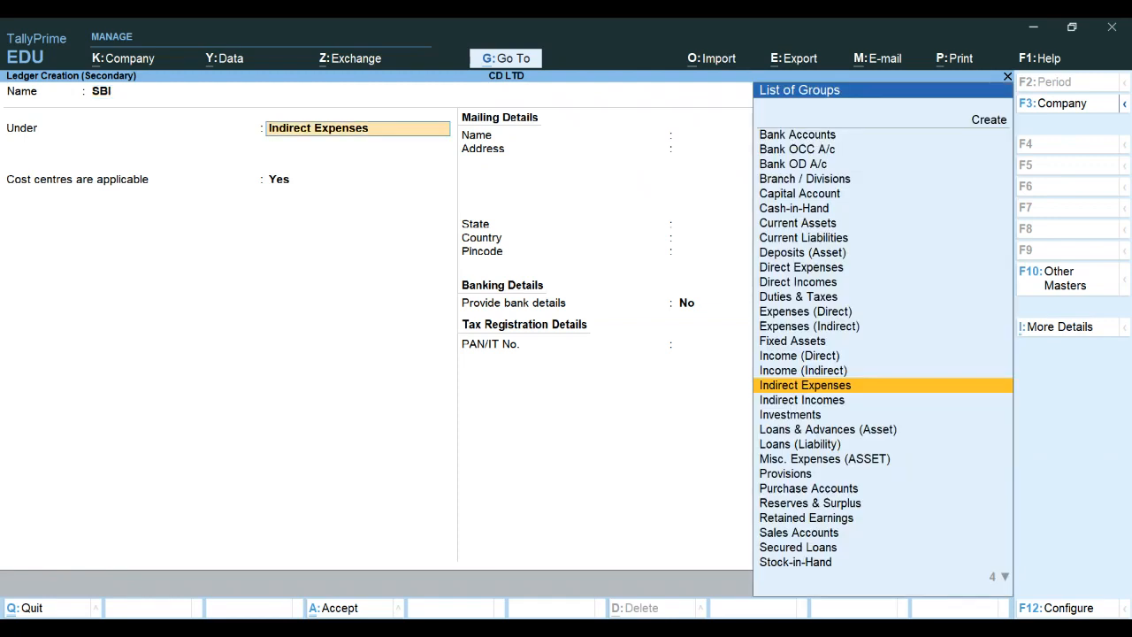
pyautogui.write('b')
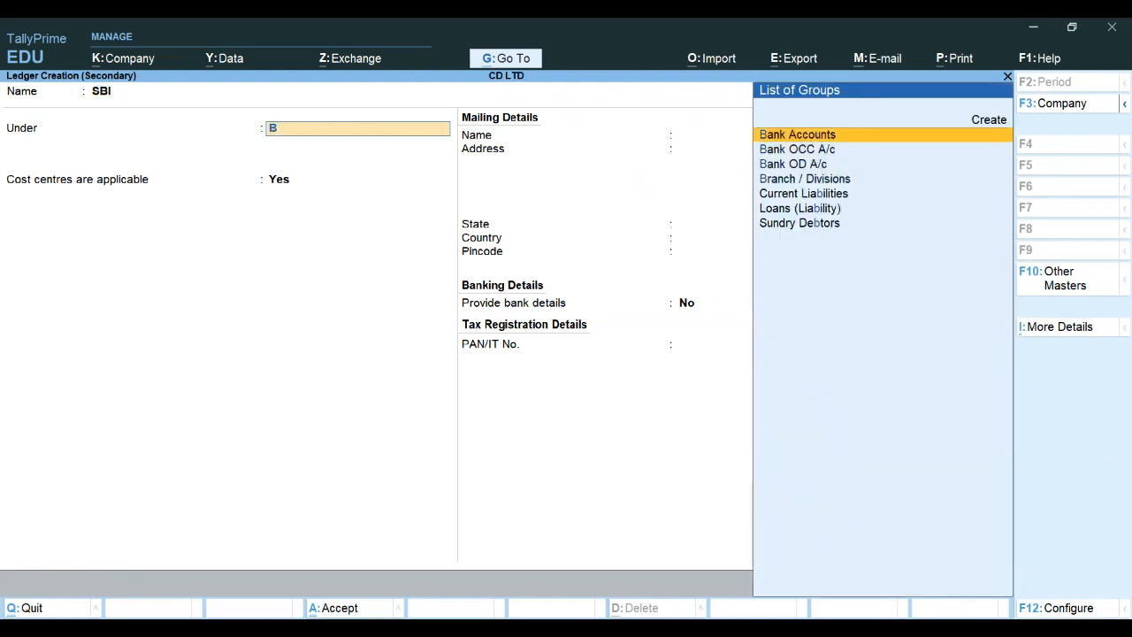
pyautogui.press('Return')
# Keep the default bank and mailing details of the SBI ledger and save it.
pyautogui.press('Return')
pyautogui.press('Return')
pyautogui.press('Return')
pyautogui.press('Return')
pyautogui.press('Return')
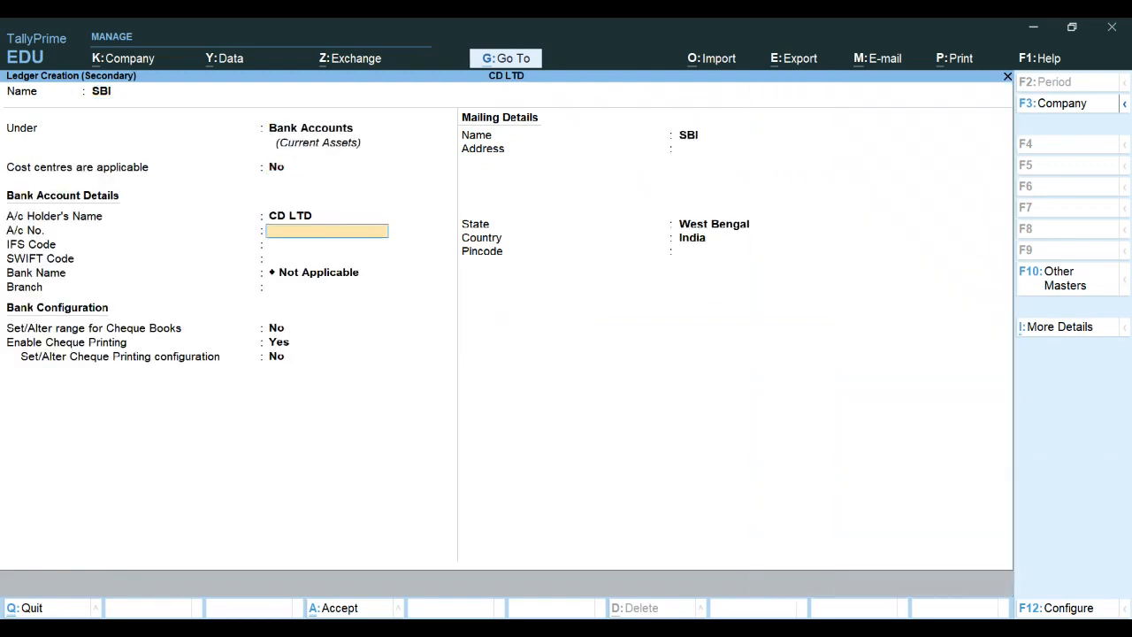
pyautogui.press('Return')
pyautogui.press('Return')
pyautogui.press('Return')
pyautogui.press('Return')
pyautogui.press('Return')
pyautogui.press('Return')
pyautogui.press('Return')
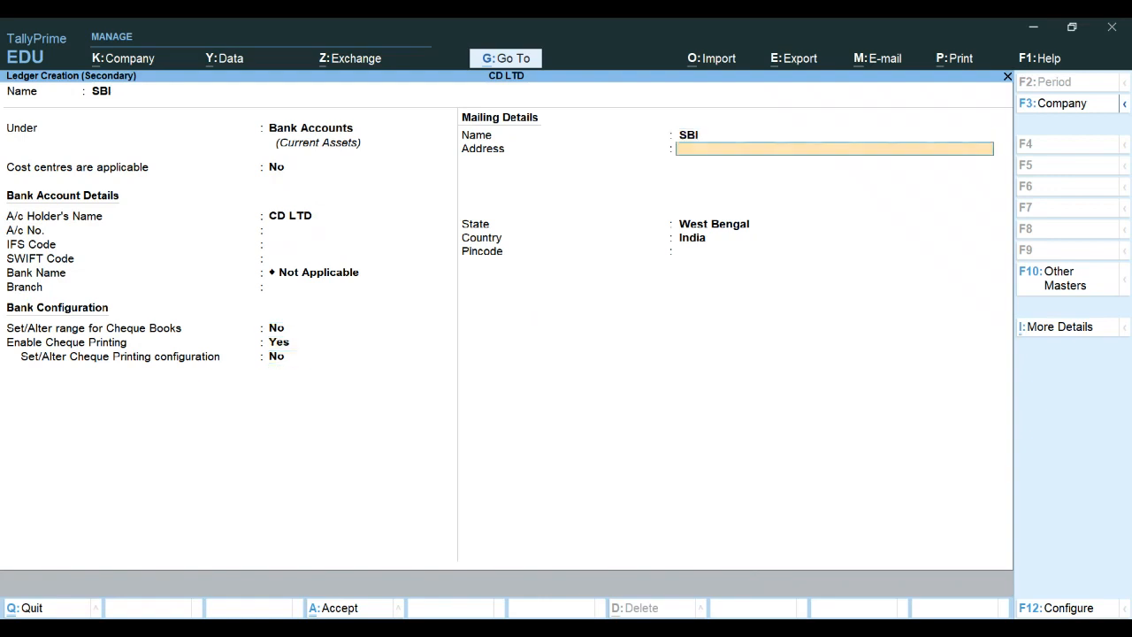
pyautogui.press('Return')
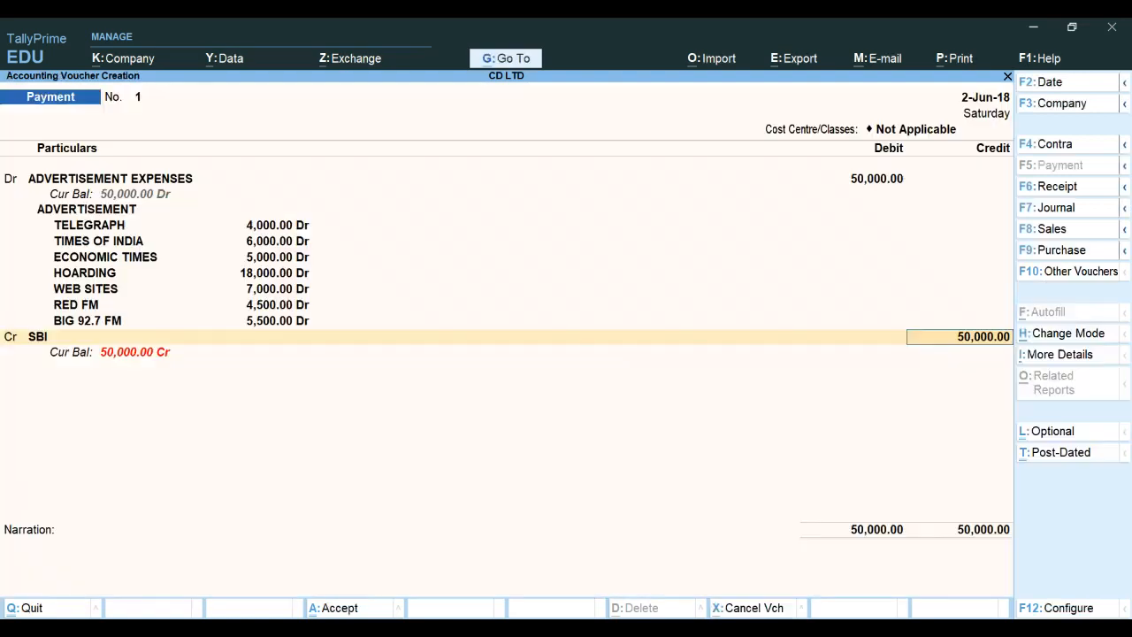
# Credit SBI with 50,000 as a Cheque dated 2-Jun-18, with cheque range Not Applicable and no instrument number.
pyautogui.press('Return')
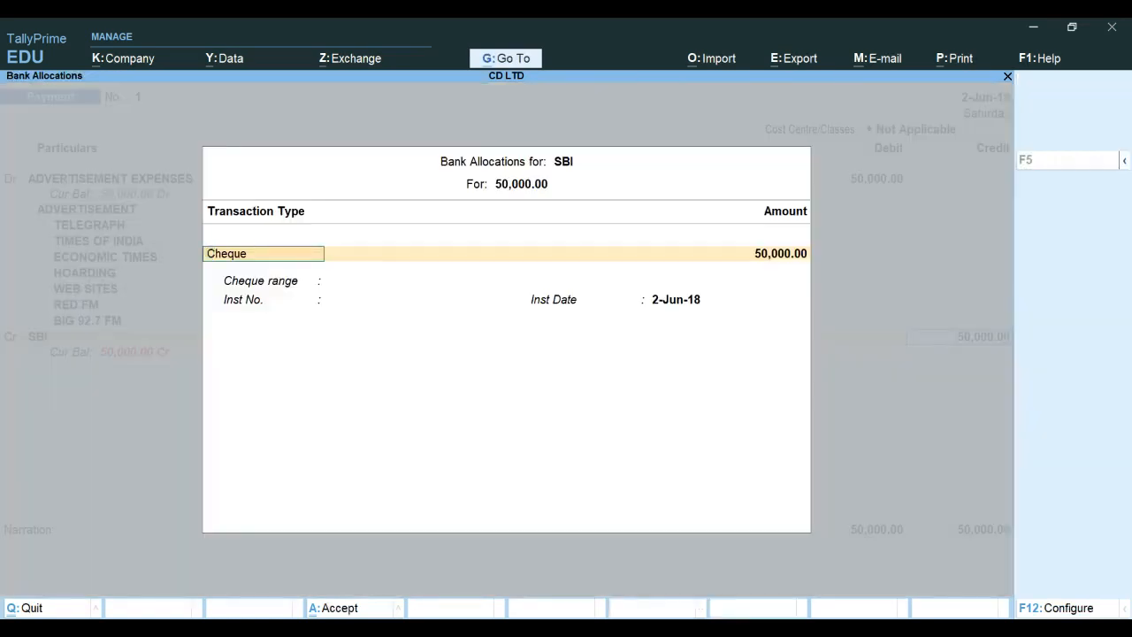
pyautogui.press('Return')
pyautogui.press('Return')
pyautogui.press('Return')
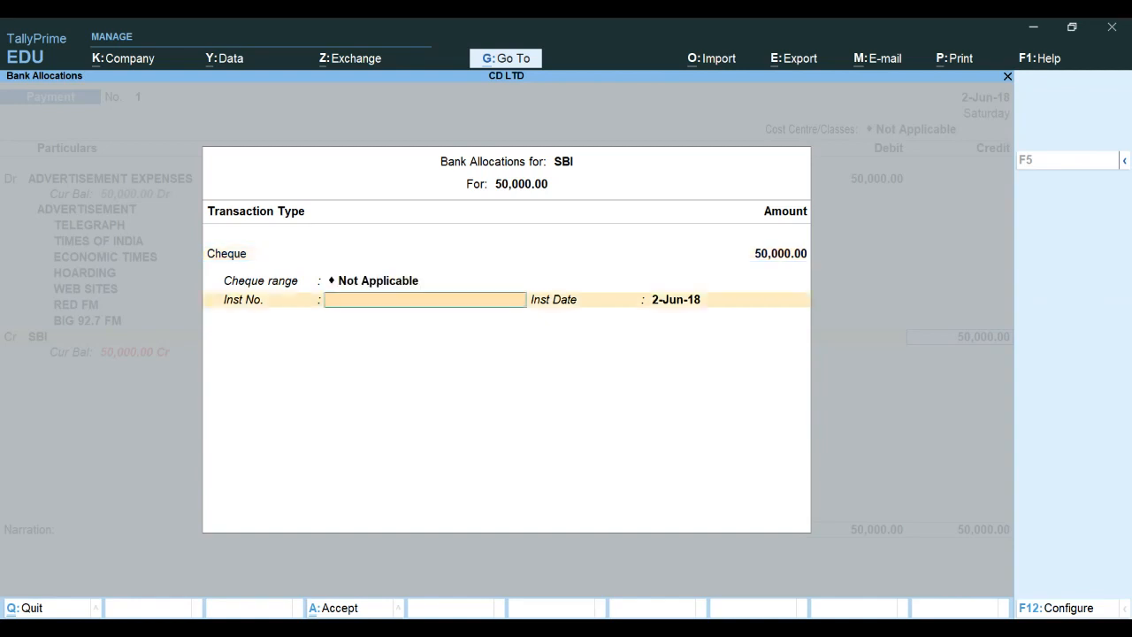
pyautogui.press('Return')
pyautogui.press('Return')
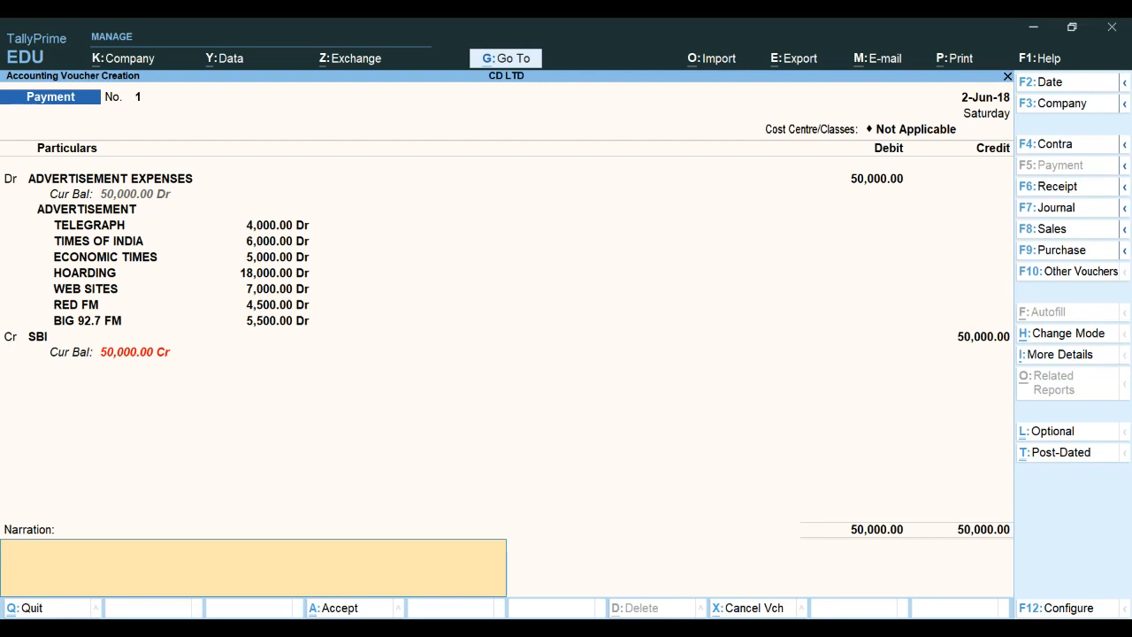
# Save the payment voucher without a narration and quit voucher entry.
pyautogui.press('Return')
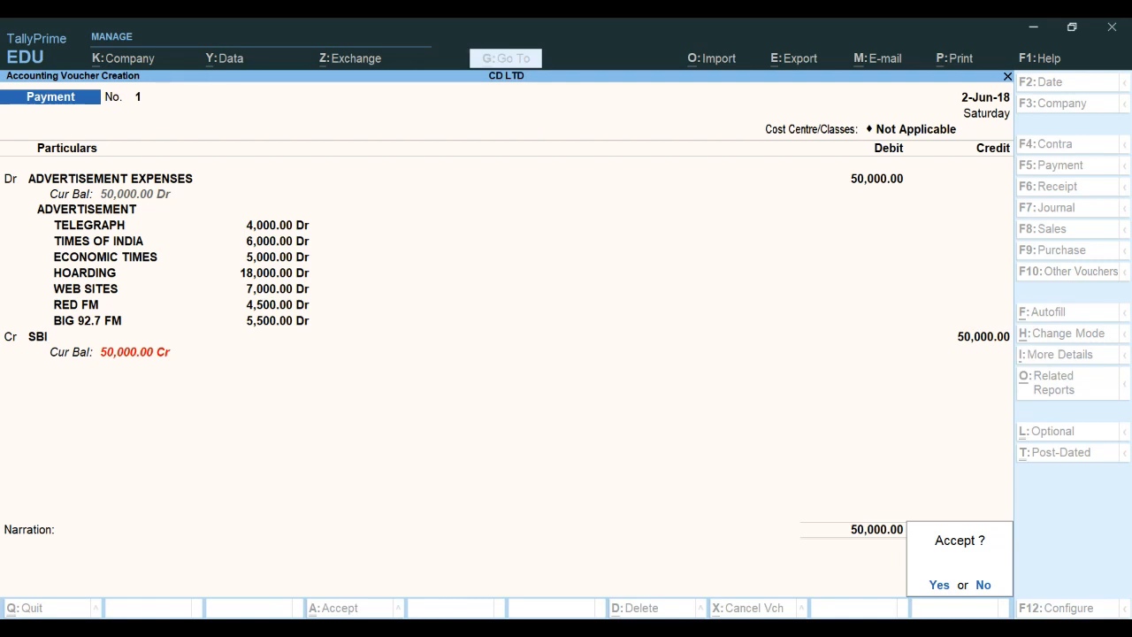
pyautogui.press('Return')
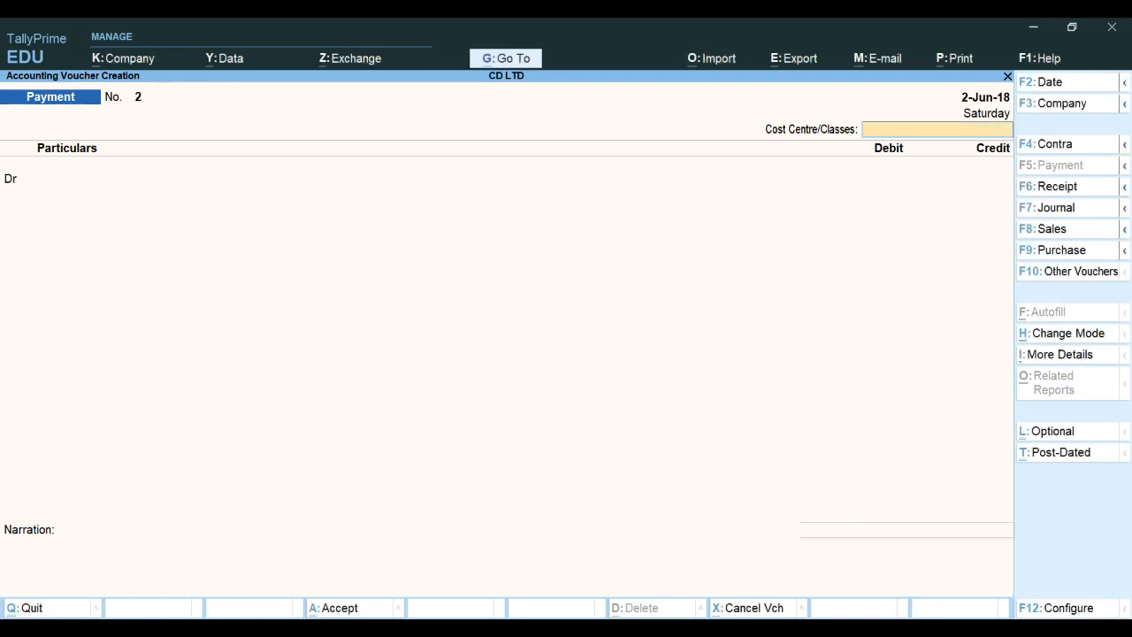
pyautogui.press('Escape')
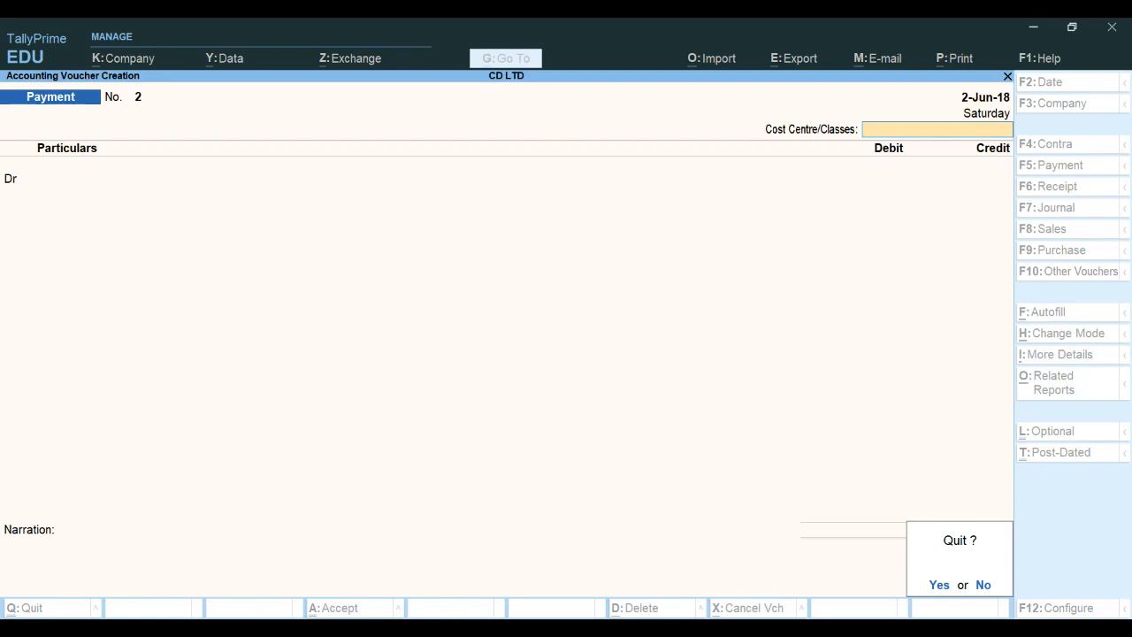
pyautogui.press('y')
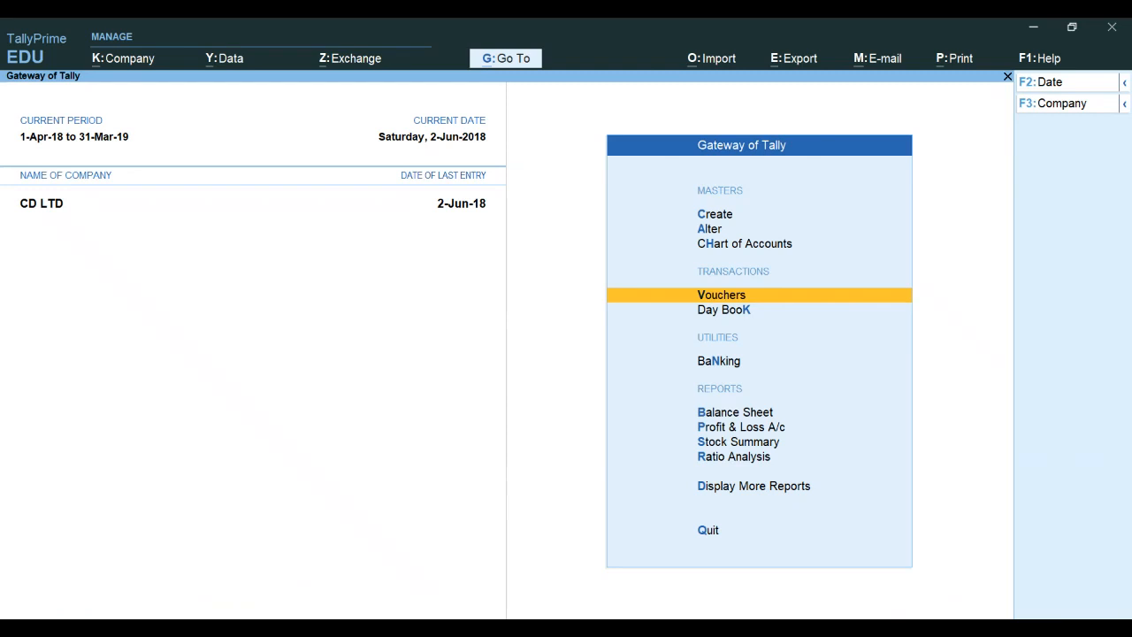
# Open the Category Summary report for cost centres from the Statements of Accounts.
pyautogui.press('Down')
pyautogui.press('Down')
pyautogui.press('Down')
pyautogui.press('Down')
pyautogui.press('Down')
pyautogui.press('Down')
pyautogui.press('Down')
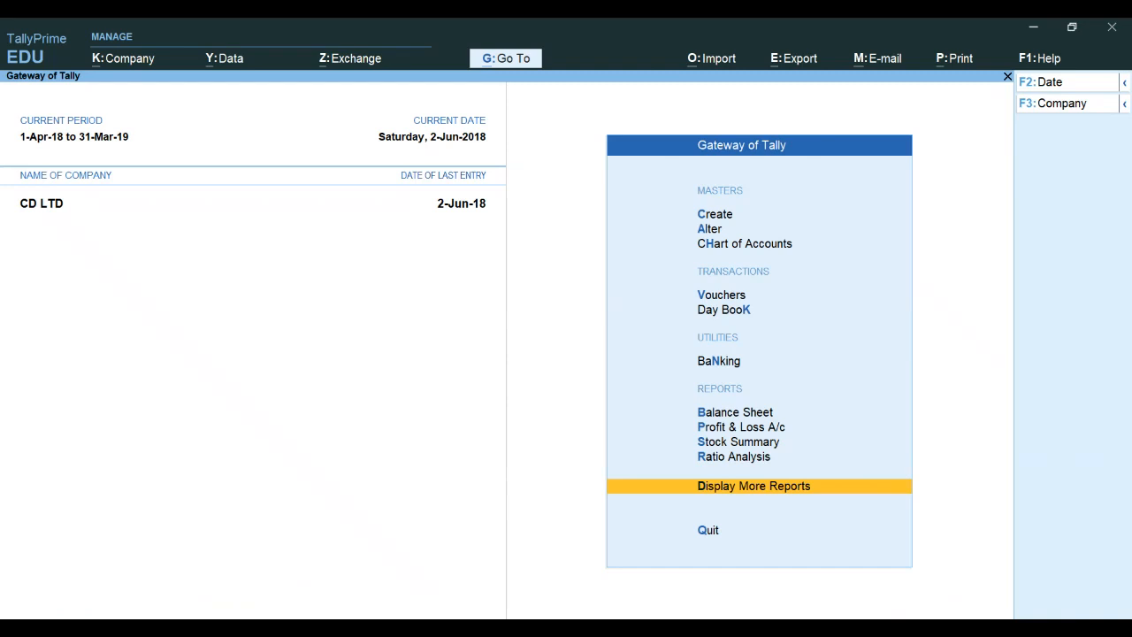
pyautogui.press('Return')
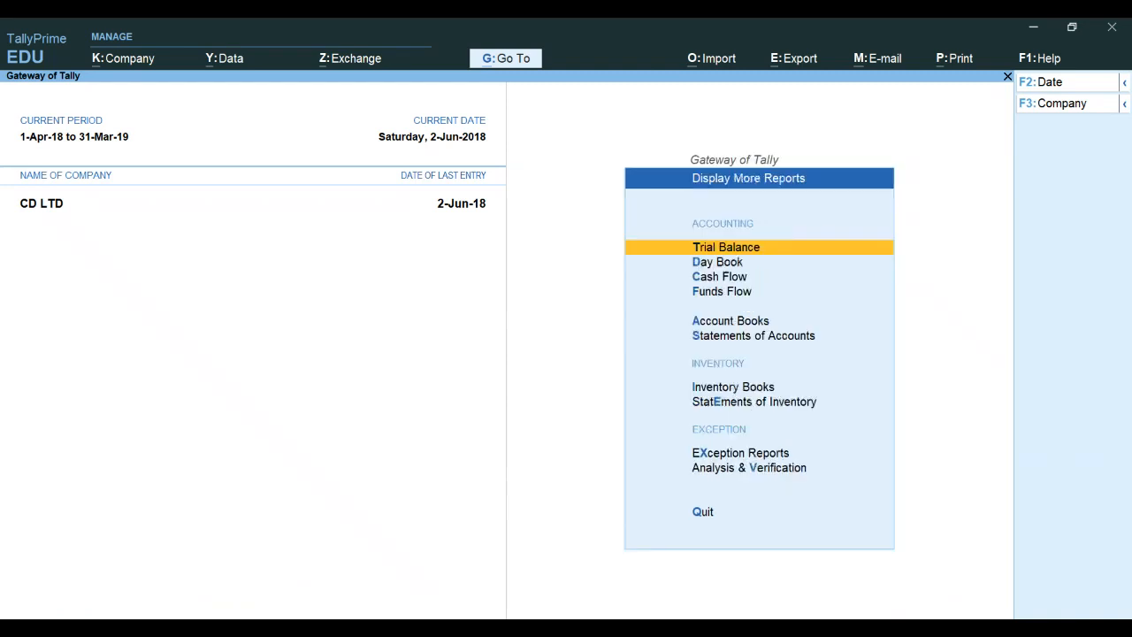
pyautogui.press('Down')
pyautogui.press('Down')
pyautogui.press('Down')
pyautogui.press('Down')
pyautogui.press('Down')
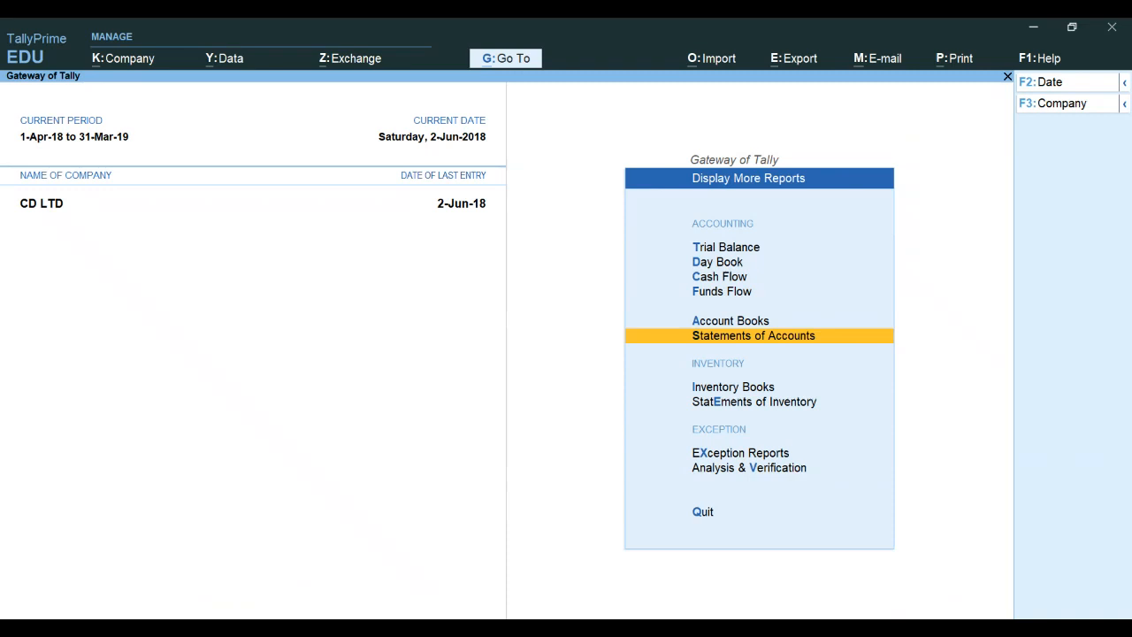
pyautogui.press('Return')
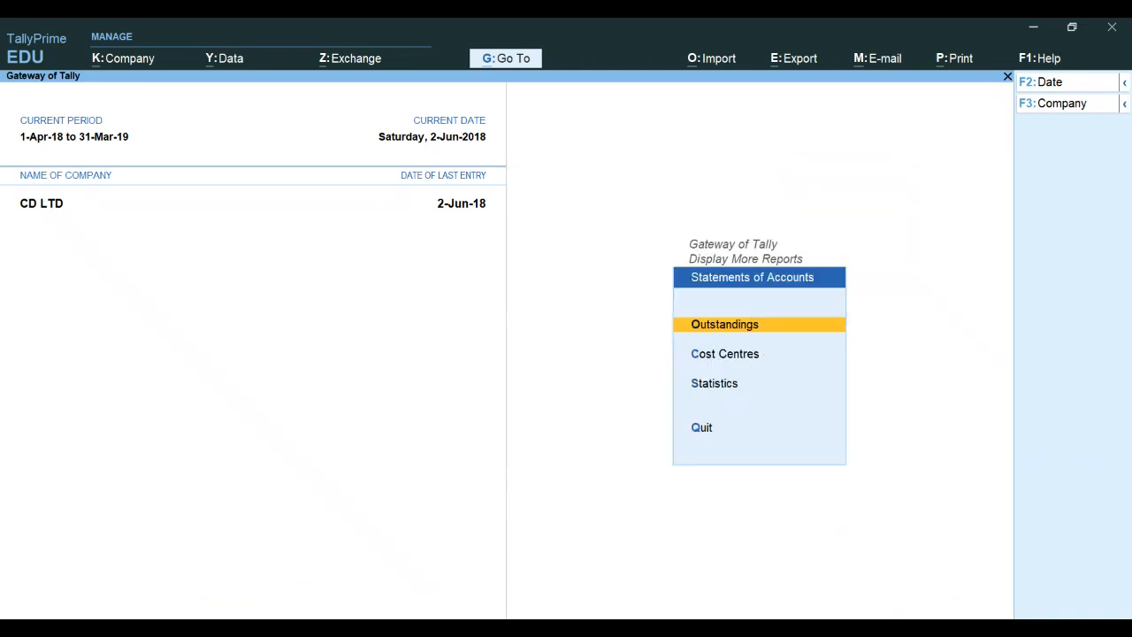
pyautogui.press('Down')
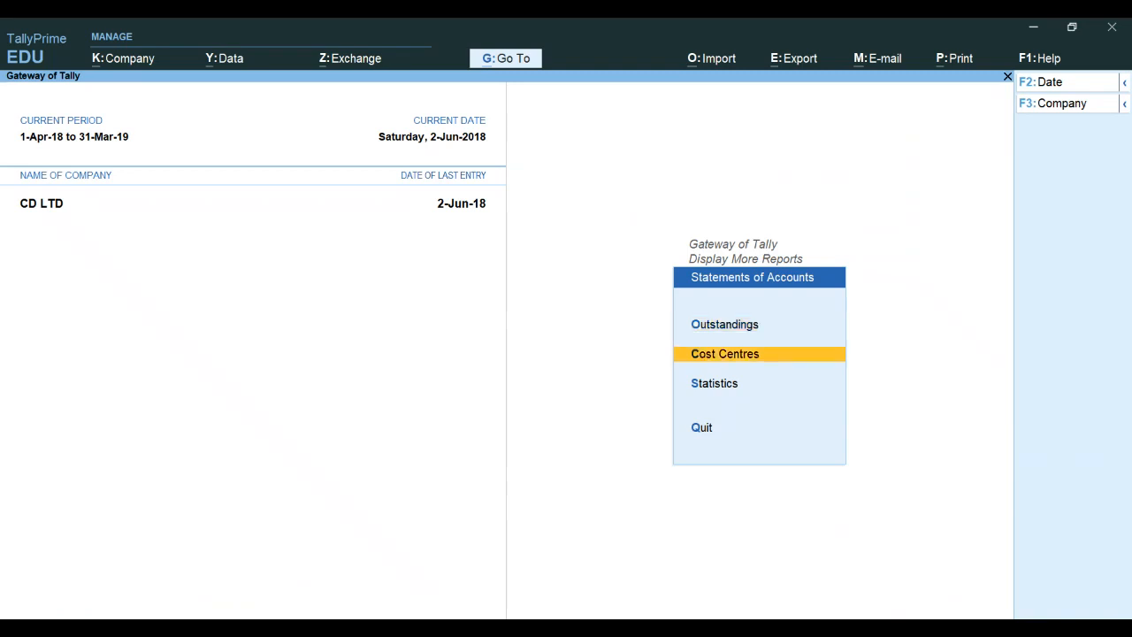
pyautogui.press('Return')
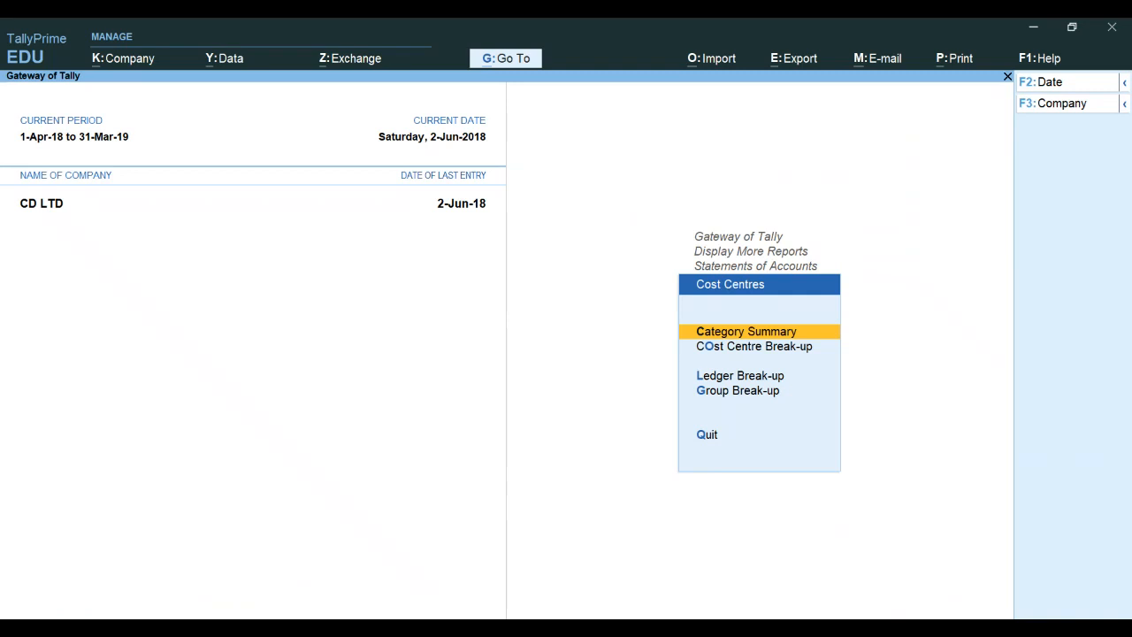
pyautogui.press('Return')
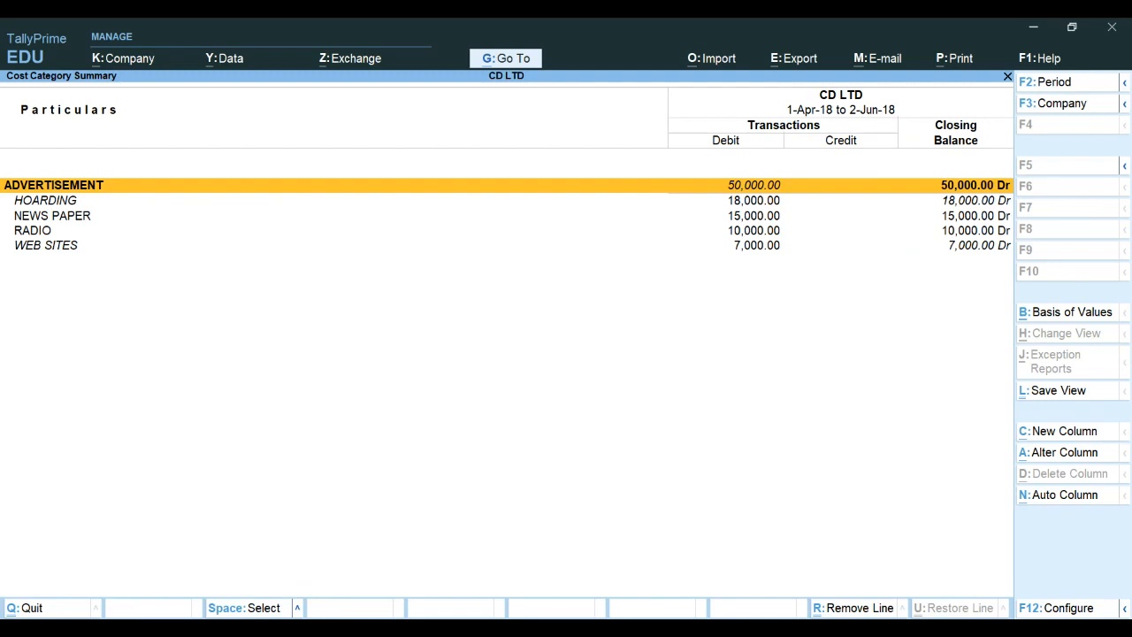
# Configure the Cost Category Summary to expand all levels in Detailed format, keeping the other report options at their defaults.
pyautogui.press('F12')
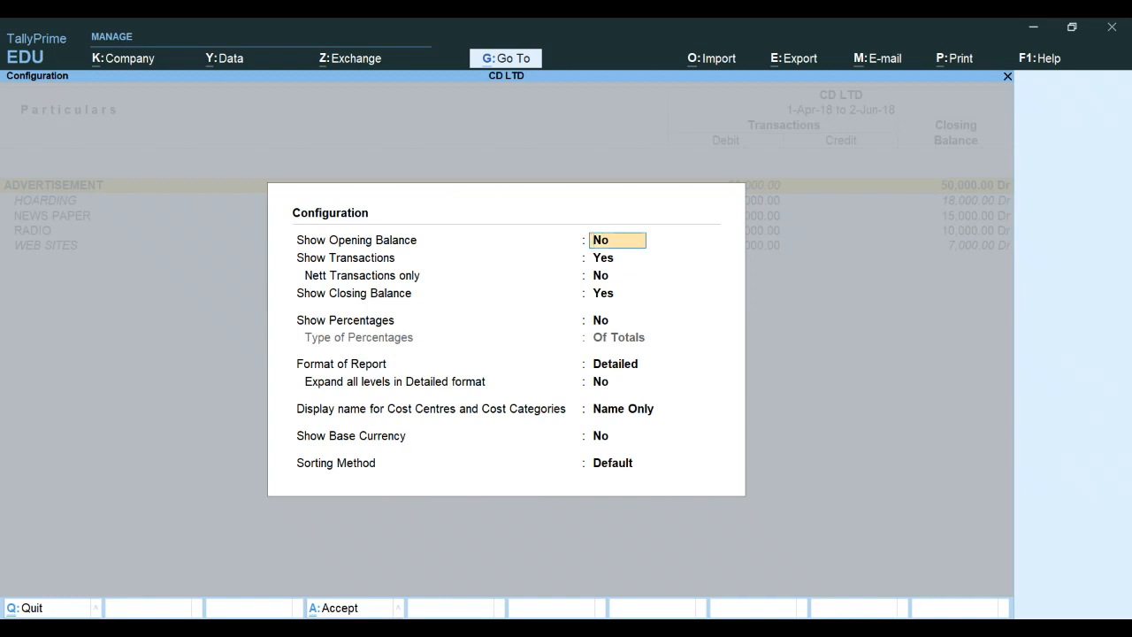
pyautogui.press('Return')
pyautogui.press('Return')
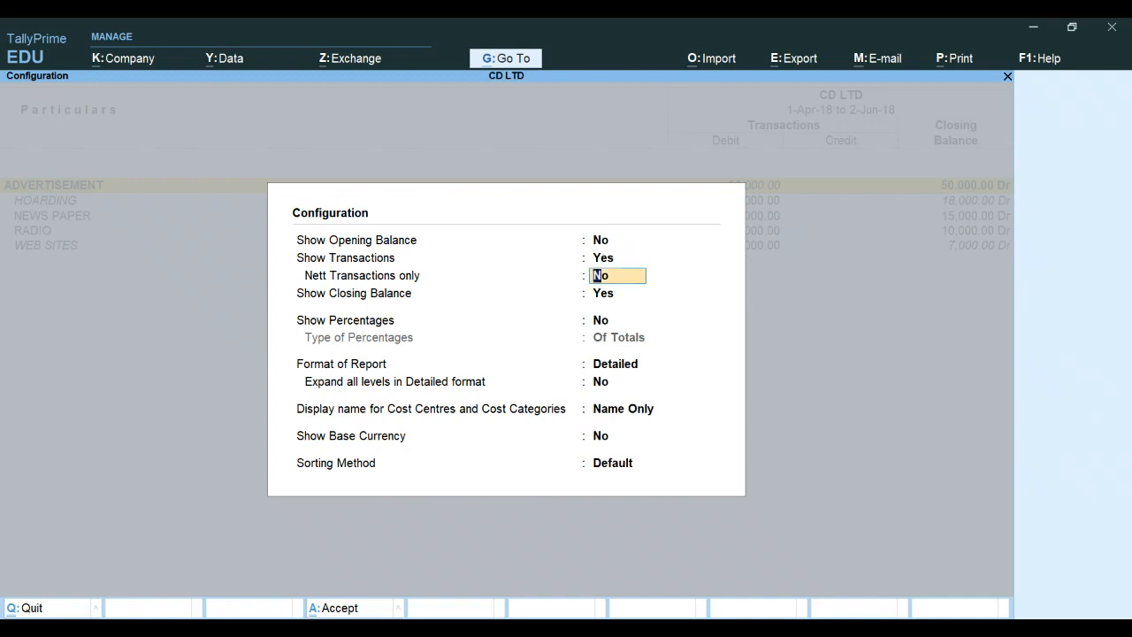
pyautogui.press('Return')
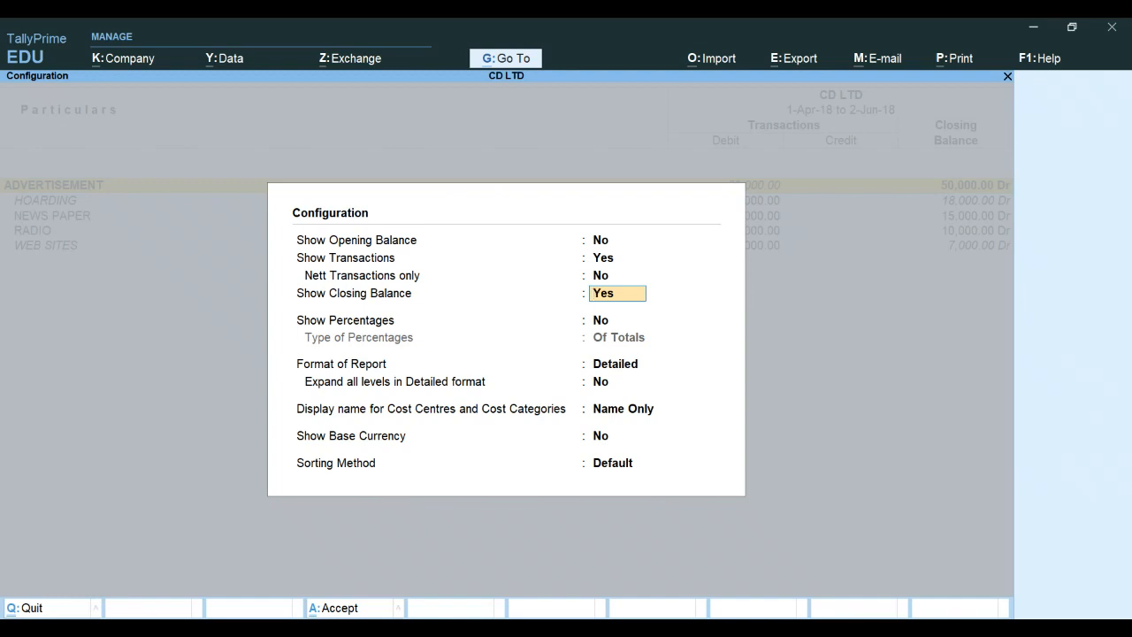
pyautogui.press('Return')
pyautogui.press('Return')
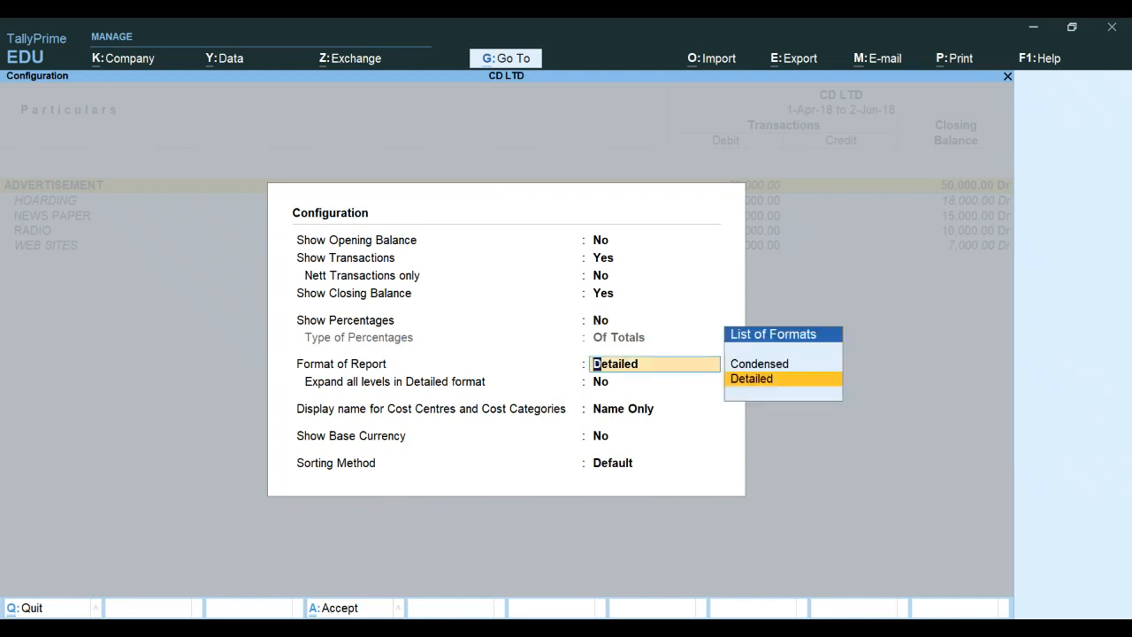
pyautogui.press('Return')
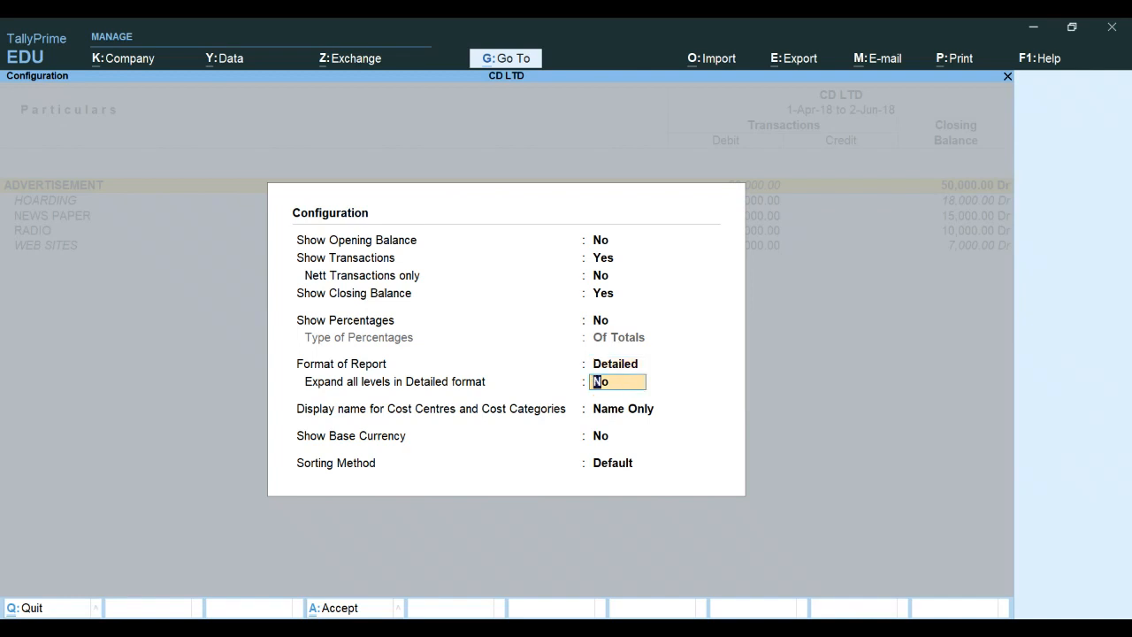
pyautogui.write('Y')
pyautogui.press('Return')
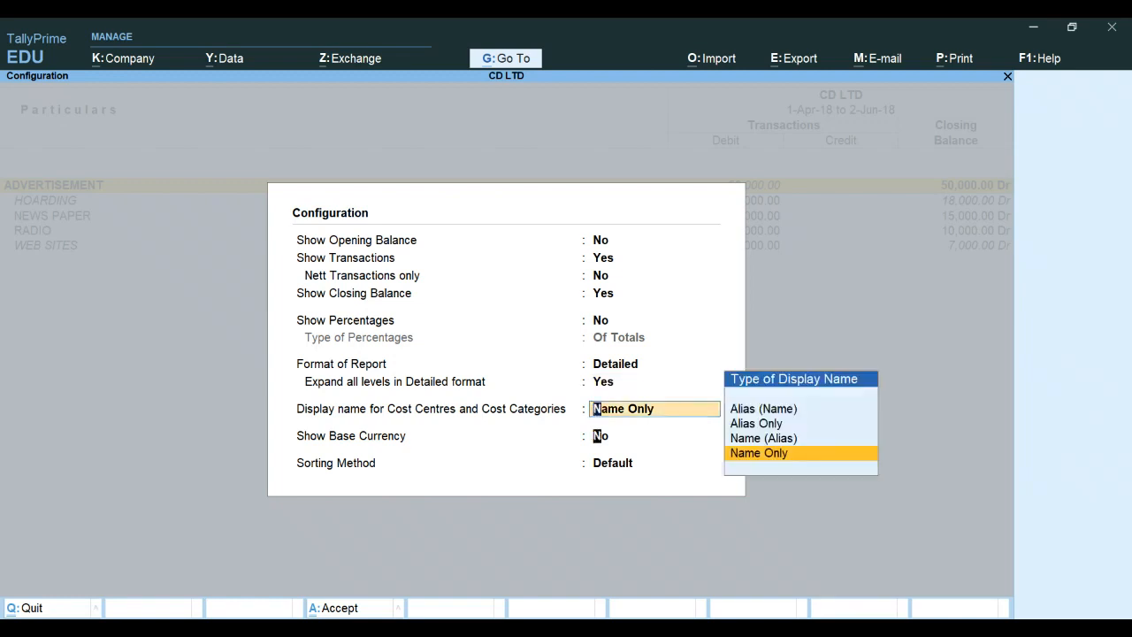
pyautogui.press('Return')
pyautogui.press('Return')
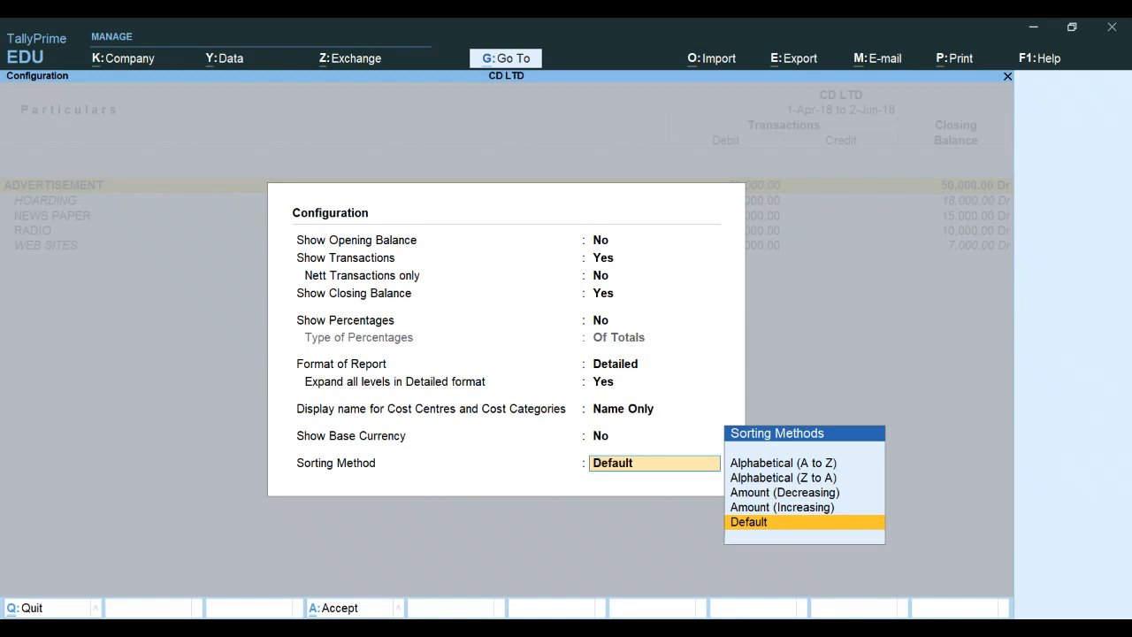
pyautogui.press('Return')
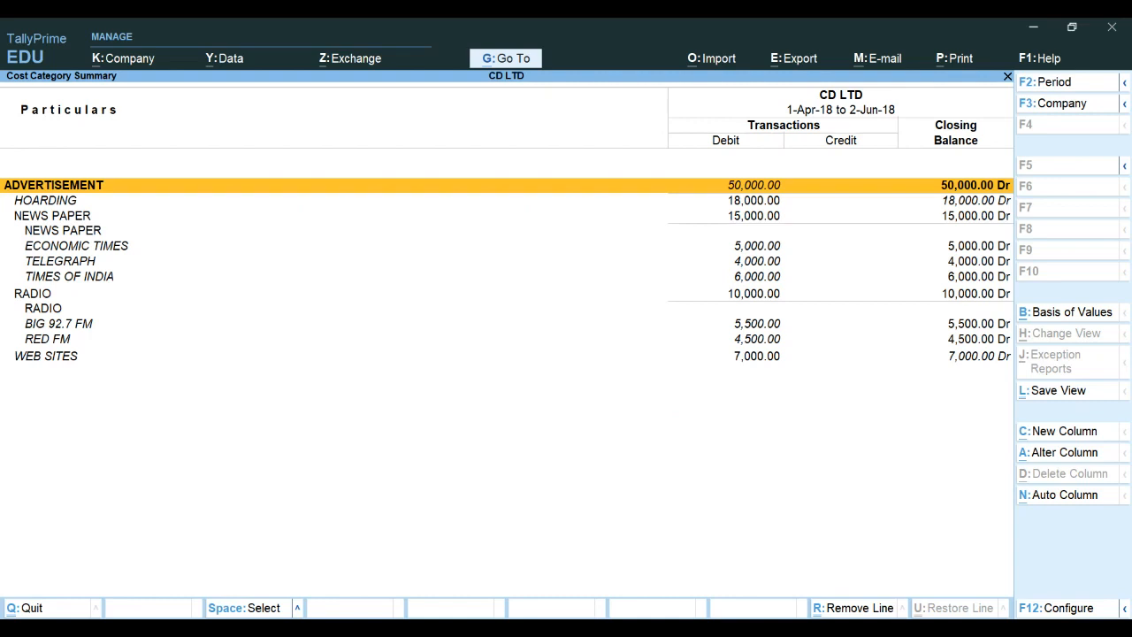
# Examine the amounts of the cost centres and sub cost centres under ADVERTISEMENT in the expanded summary.
pyautogui.press('Down')
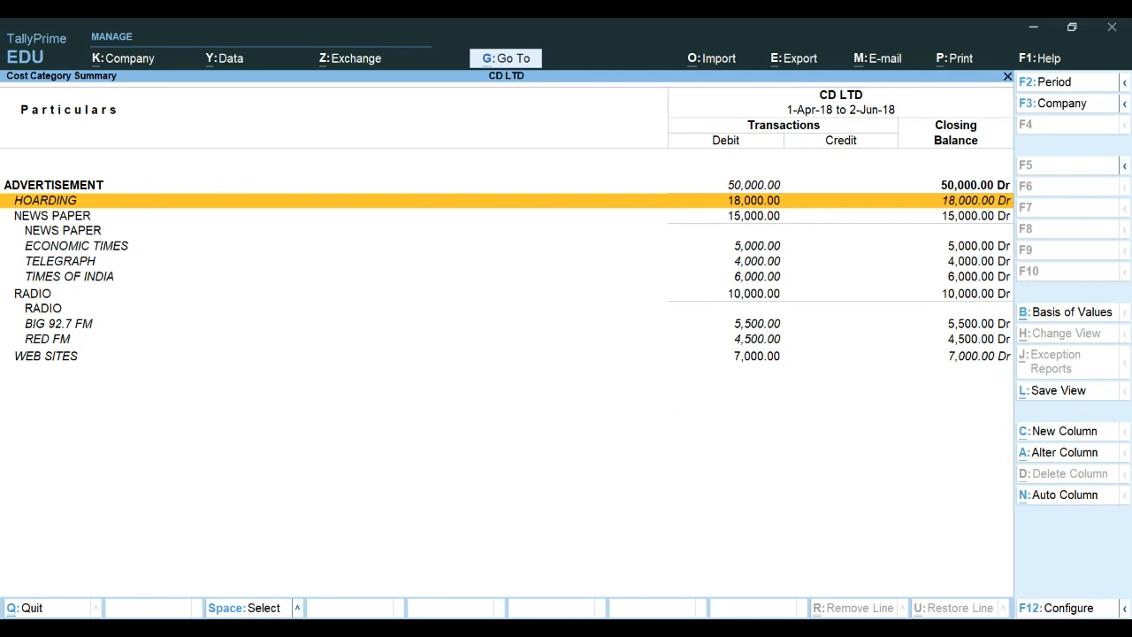
pyautogui.press('Down')
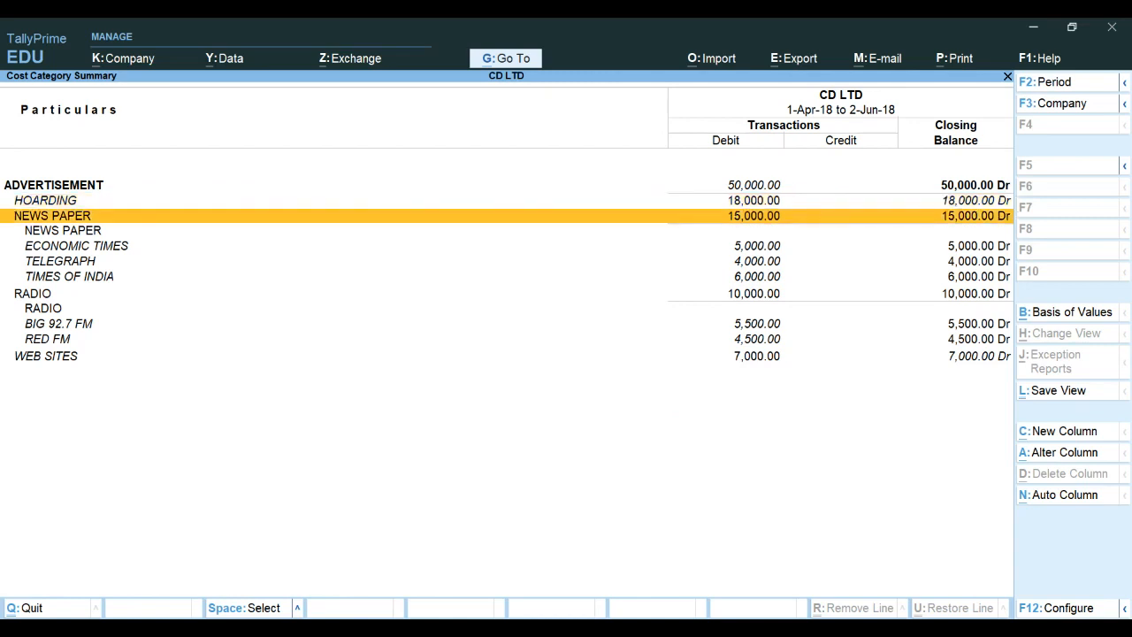
pyautogui.press('Down')
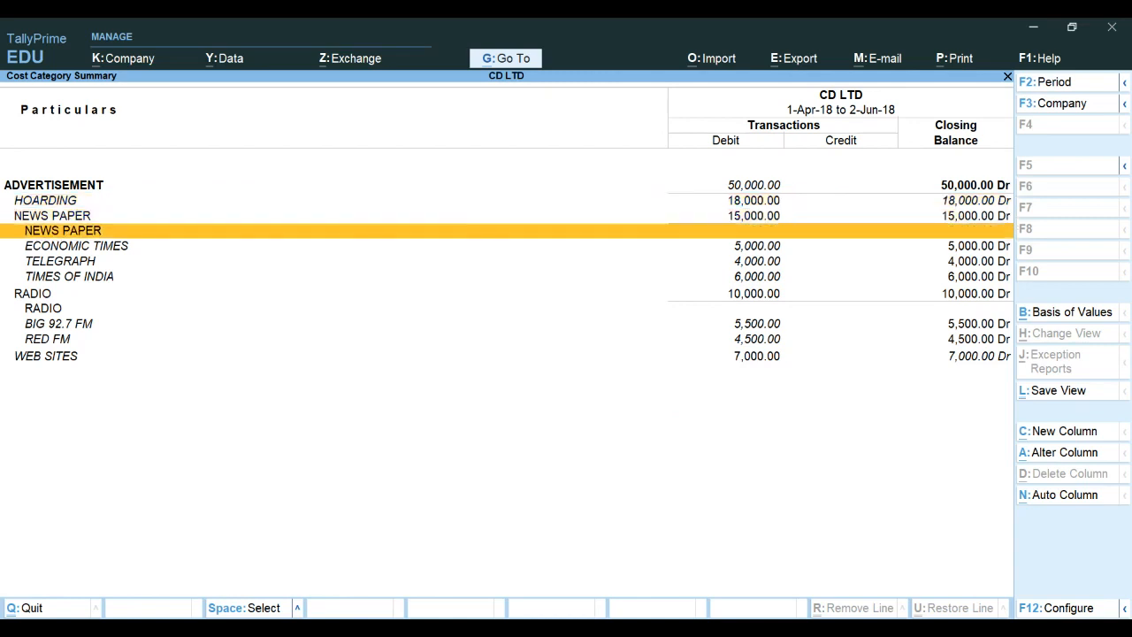
pyautogui.press('Down')
pyautogui.press('Down')
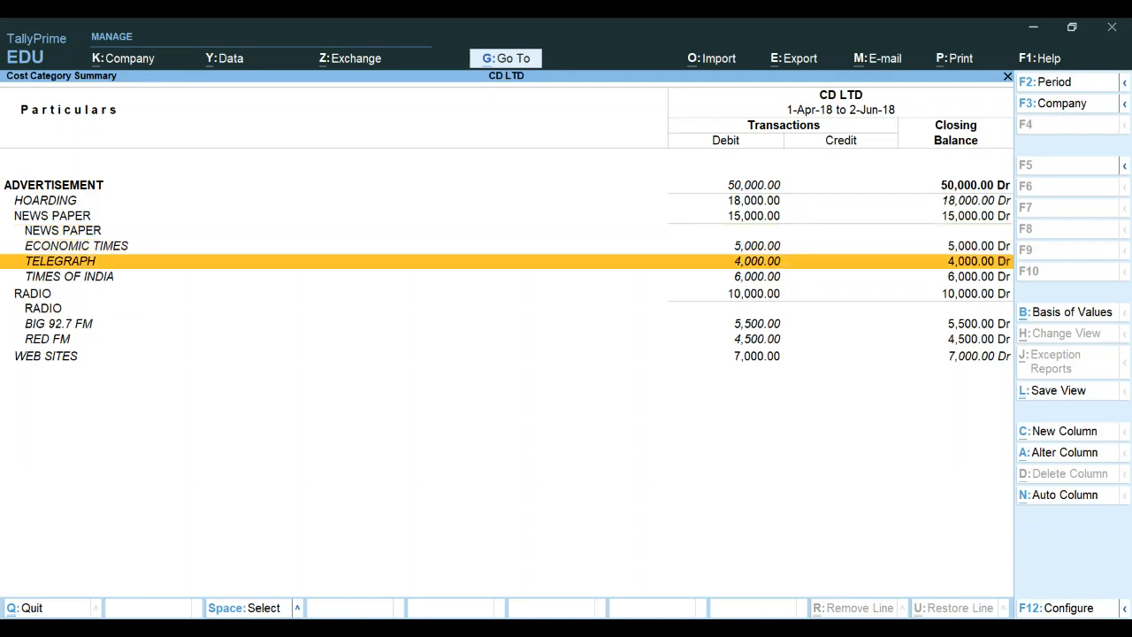
pyautogui.press('Down')
pyautogui.press('Down')
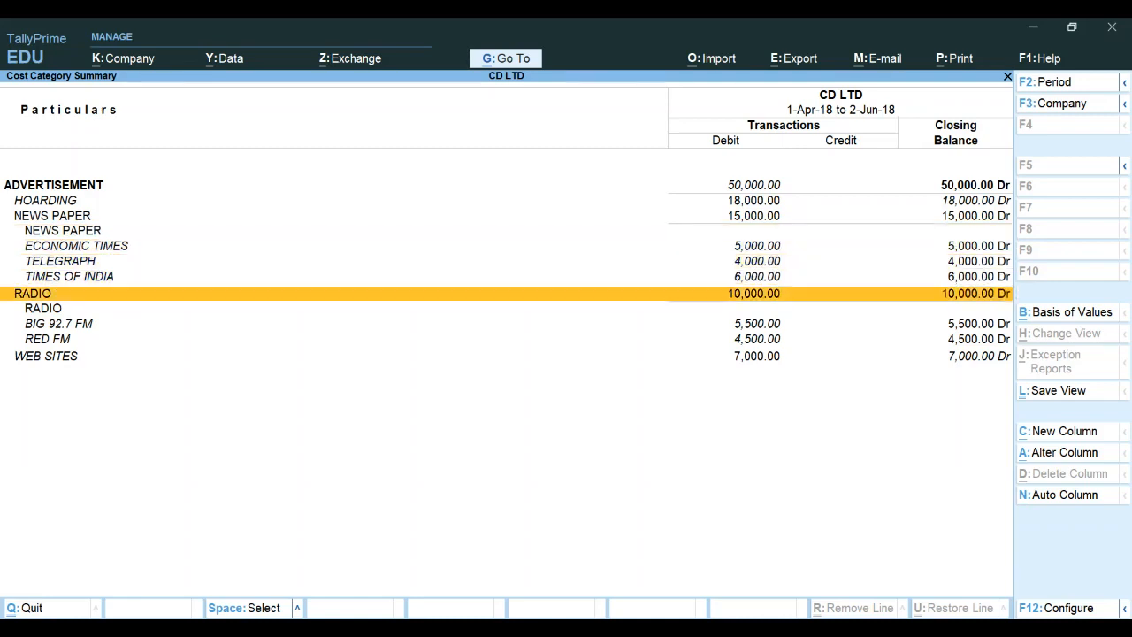
pyautogui.press('Down')
pyautogui.press('Down')
pyautogui.press('Up')
pyautogui.press('Up')
pyautogui.press('Down')
pyautogui.press('Down')
pyautogui.press('Down')
pyautogui.press('Down')
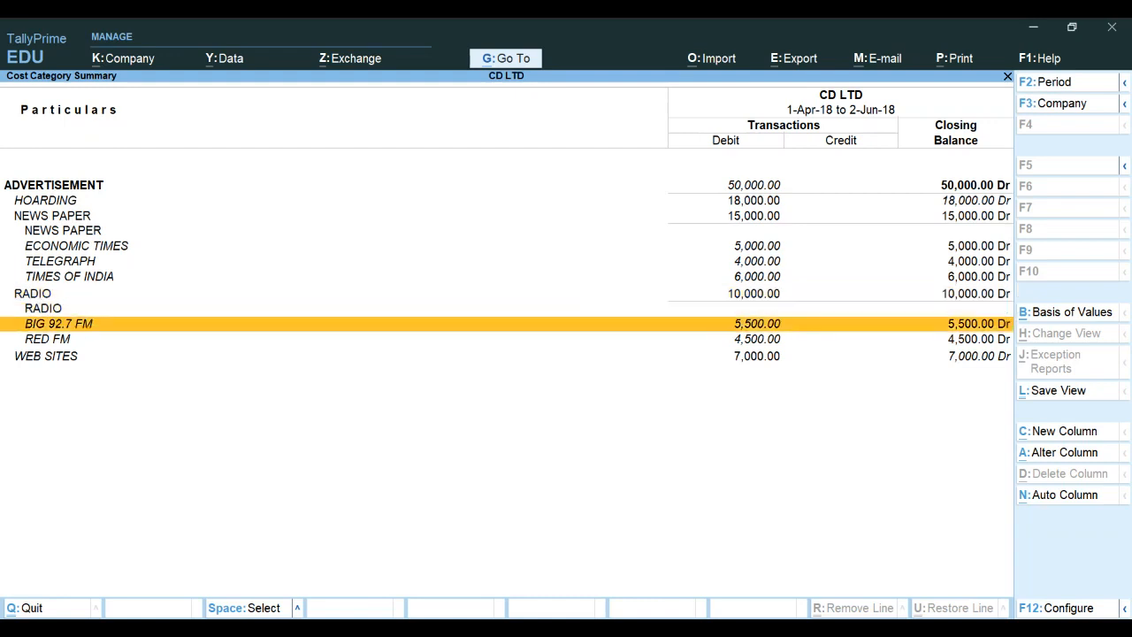
pyautogui.press('Up')
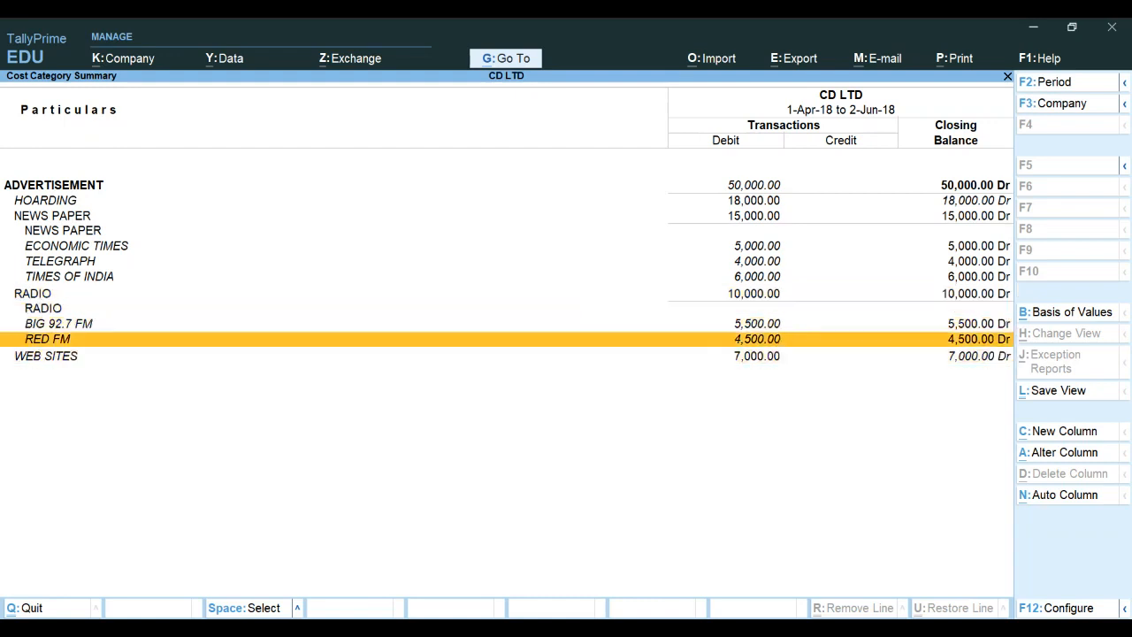
pyautogui.press('Down')
pyautogui.press('Up')
pyautogui.press('Up')
pyautogui.press('Up')
pyautogui.press('Up')
pyautogui.press('Up')
pyautogui.press('Up')
pyautogui.press('Up')
pyautogui.press('Up')
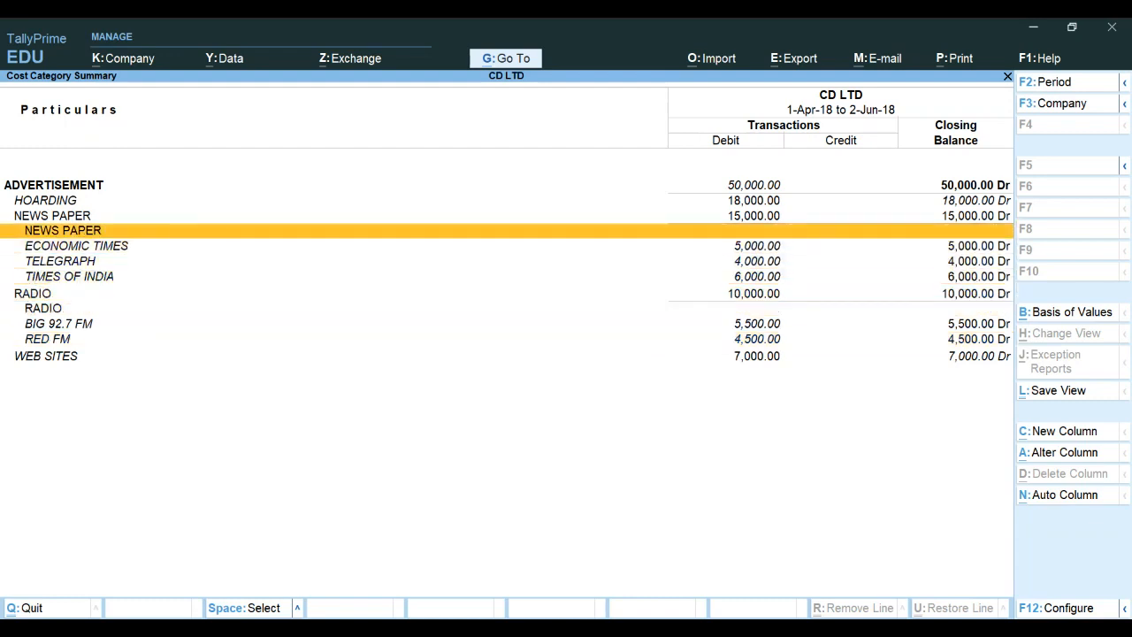
pyautogui.press('Down')
pyautogui.press('Down')
pyautogui.press('Down')
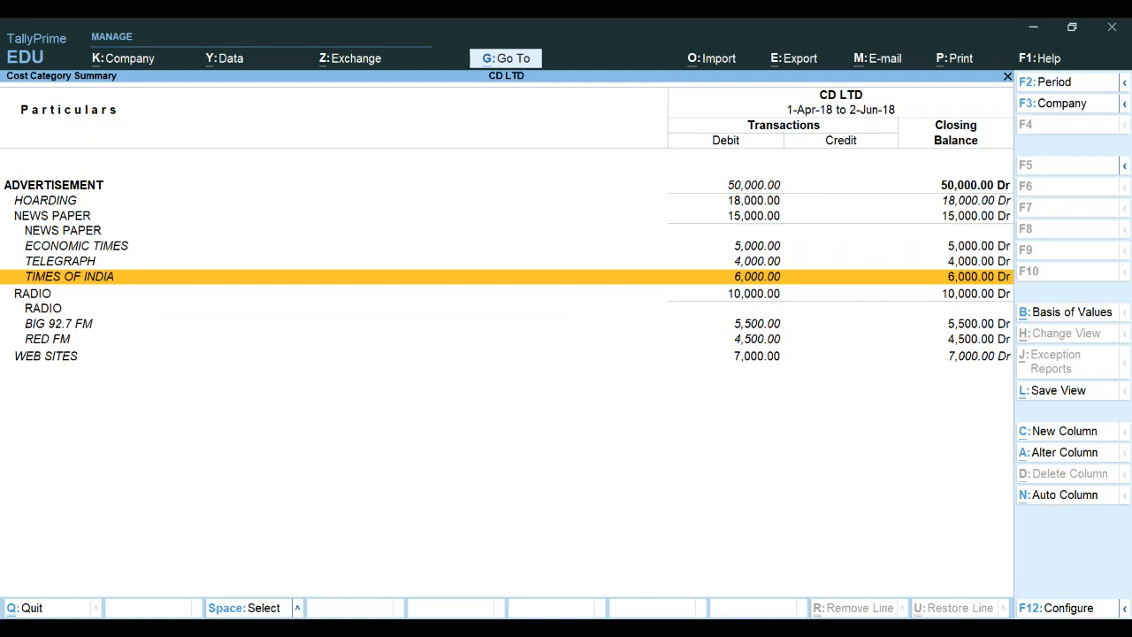
# Quit the cost category report and open the Profit & Loss A/c in detailed view to check the ADVERTISEMENT EXPENSES under Indirect Expenses.
pyautogui.press('Escape')
pyautogui.press('Escape')
pyautogui.press('Escape')
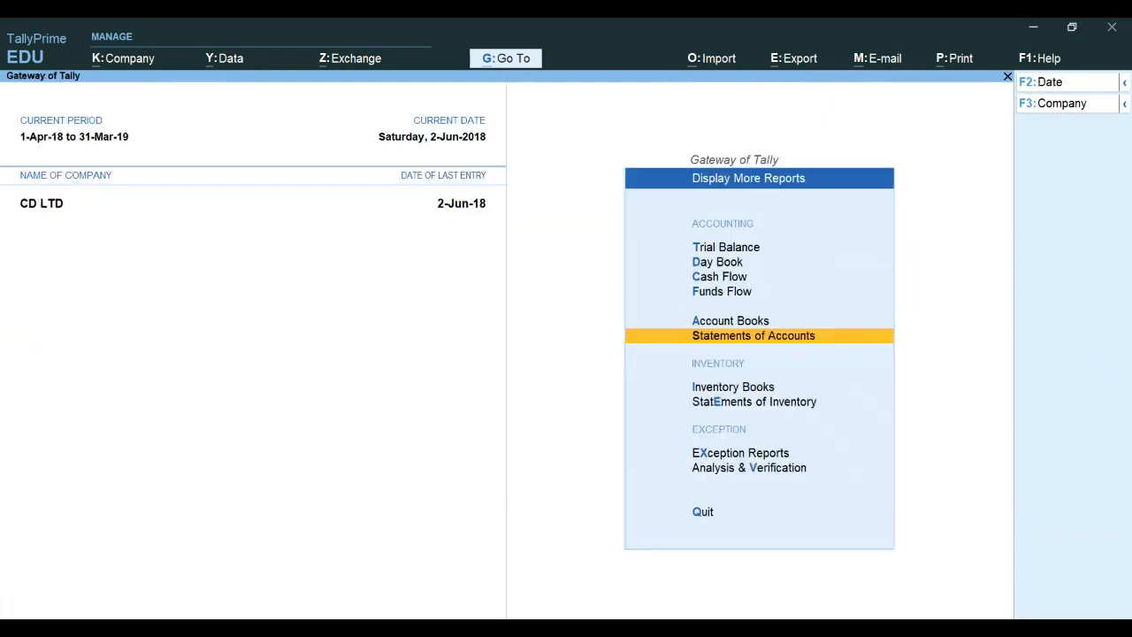
pyautogui.press('Escape')
pyautogui.press('Up')
pyautogui.press('Up')
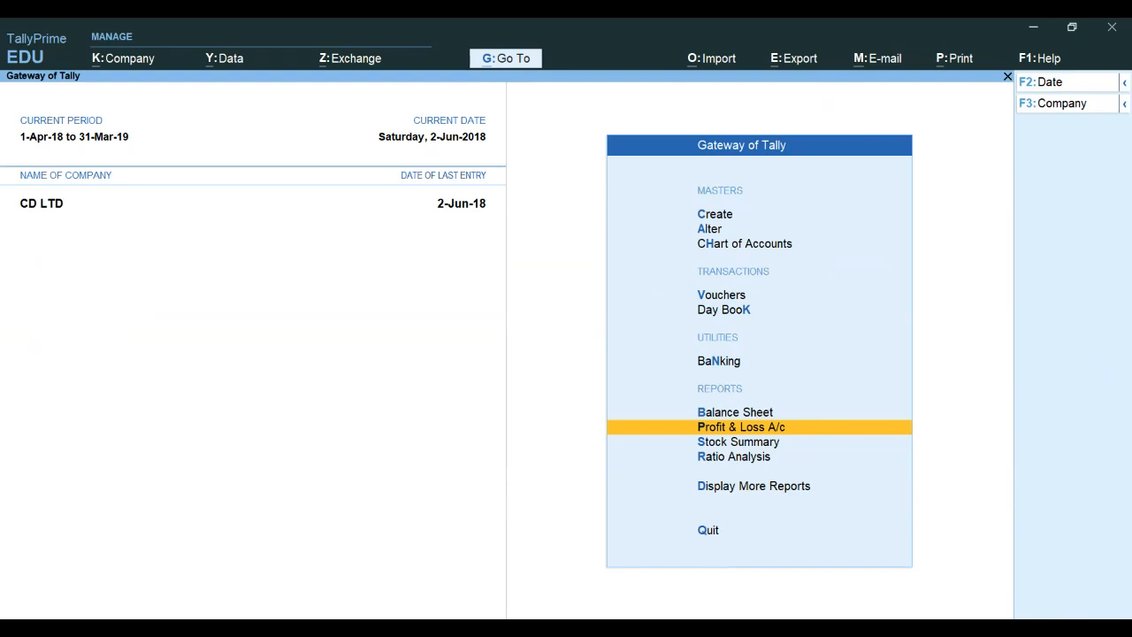
pyautogui.press('Return')
pyautogui.hotkey('alt', 'F5')
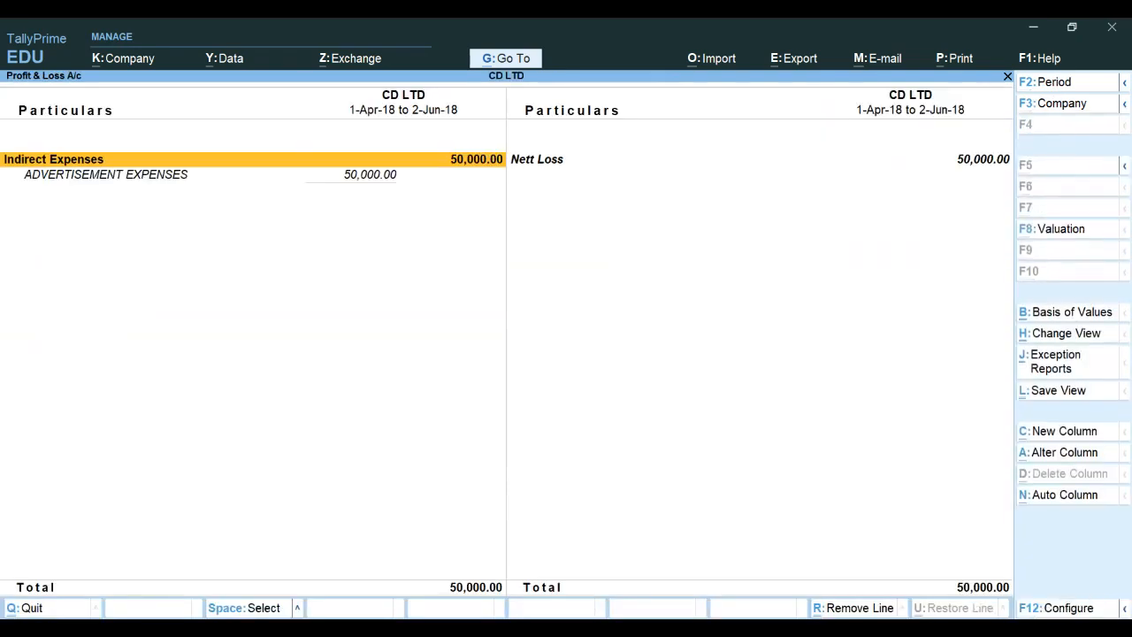
pyautogui.press('Down')
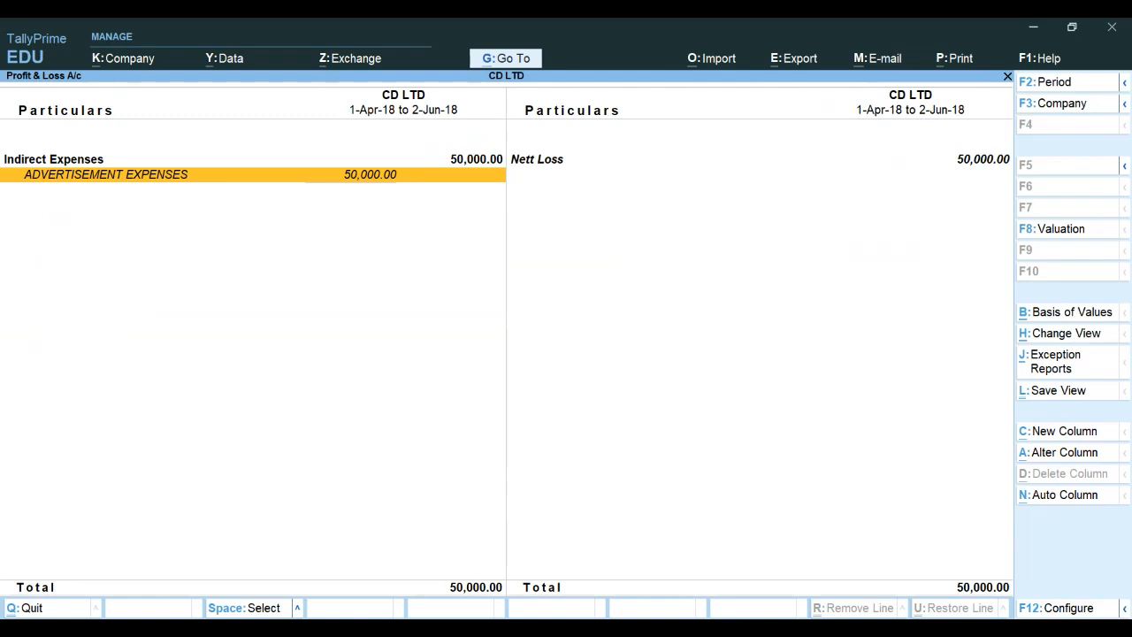
# Switch to the Inventory Management presentation in PowerPoint and view the Job Costing slide after Problem 3.
pyautogui.hotkey('alt', 'Tab')
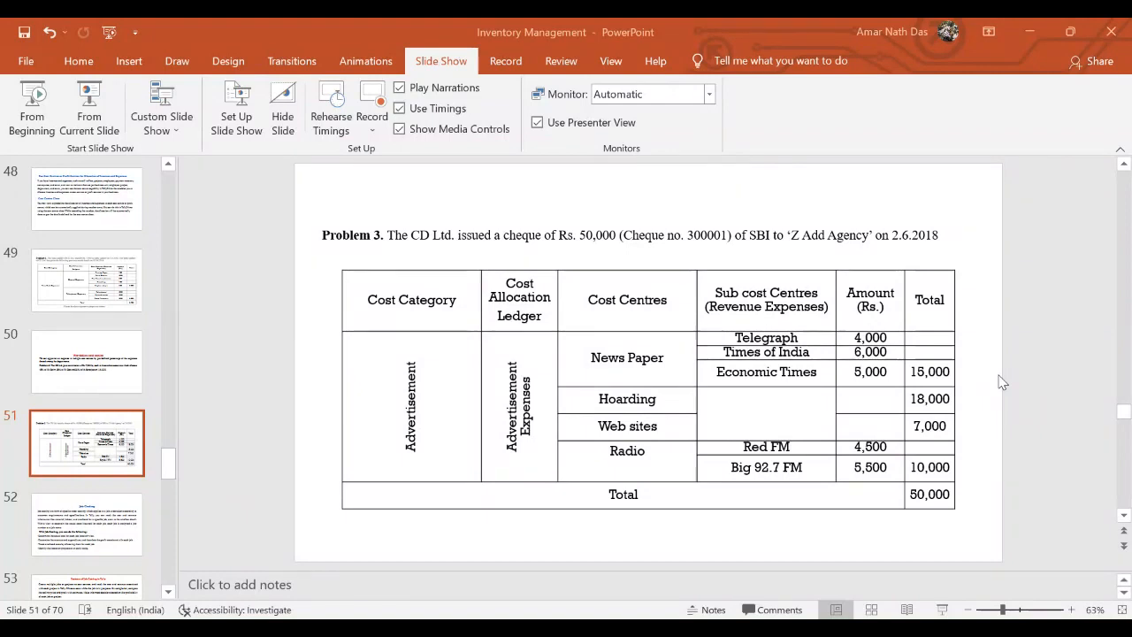
pyautogui.scroll(-1, 828, 240)
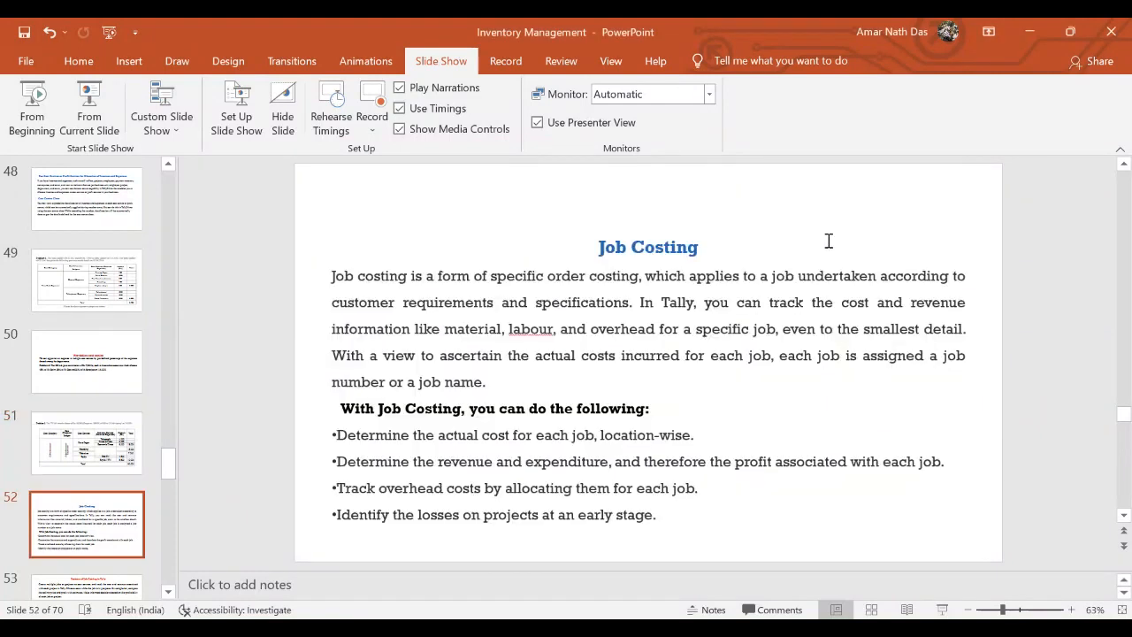
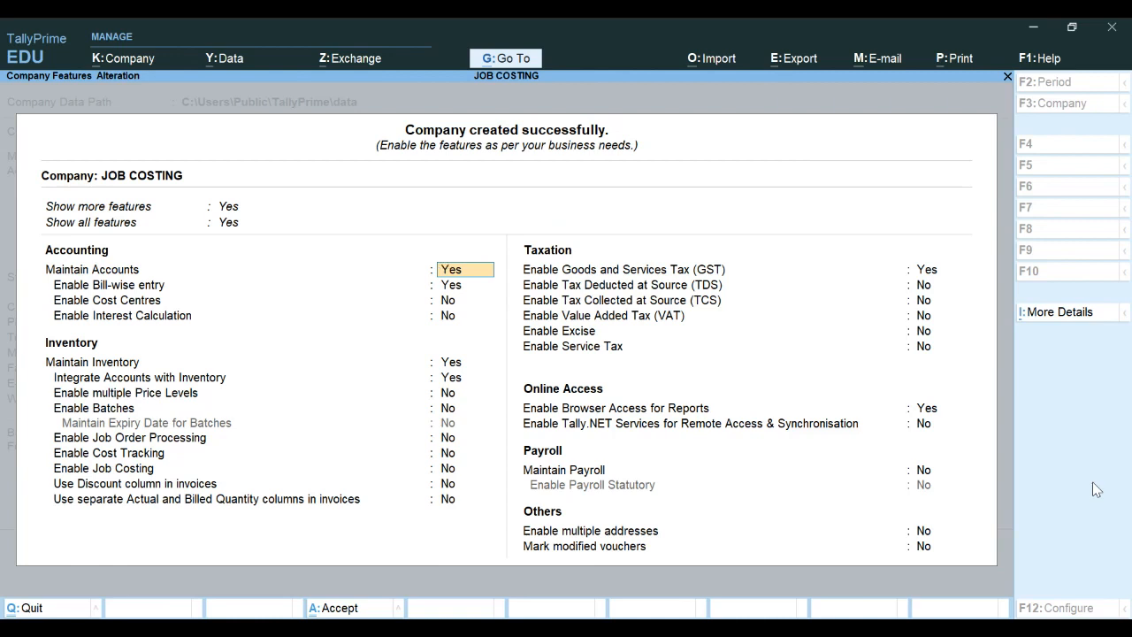
# Enable Cost Centres in the company features of JOB COSTING, keeping accounts and bill-wise entry maintained.
pyautogui.press('Return')
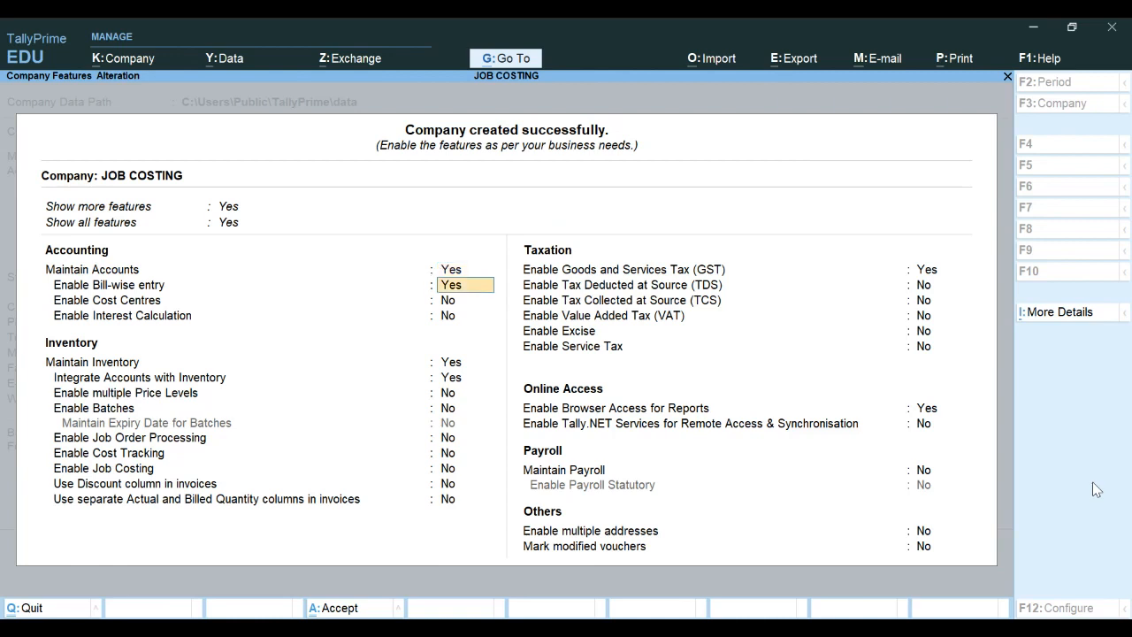
pyautogui.press('Return')
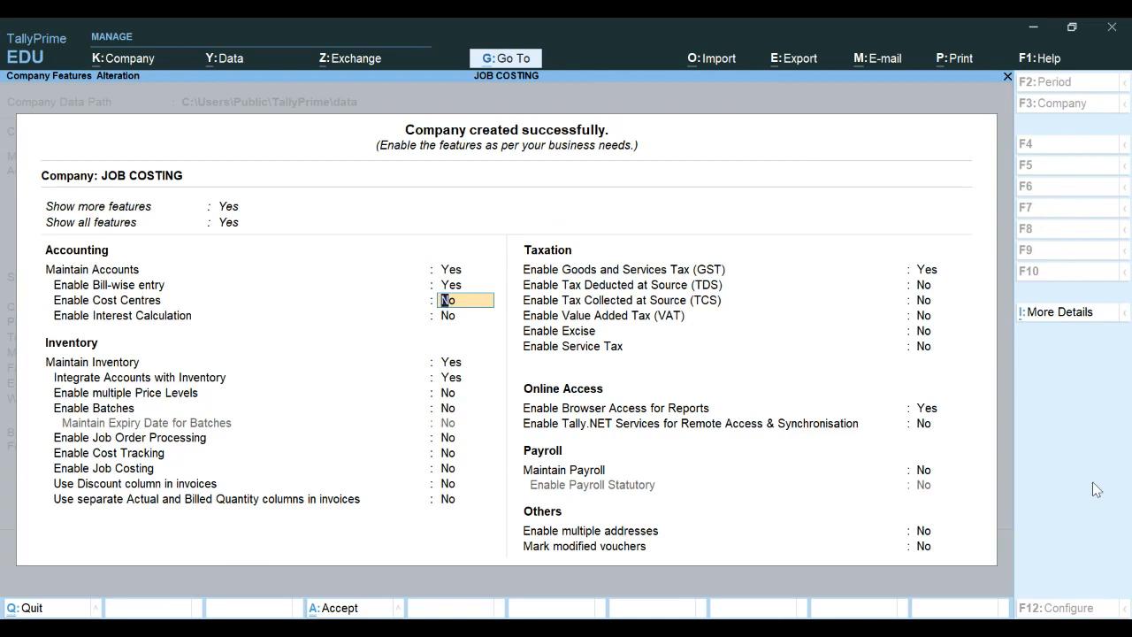
pyautogui.write('t')
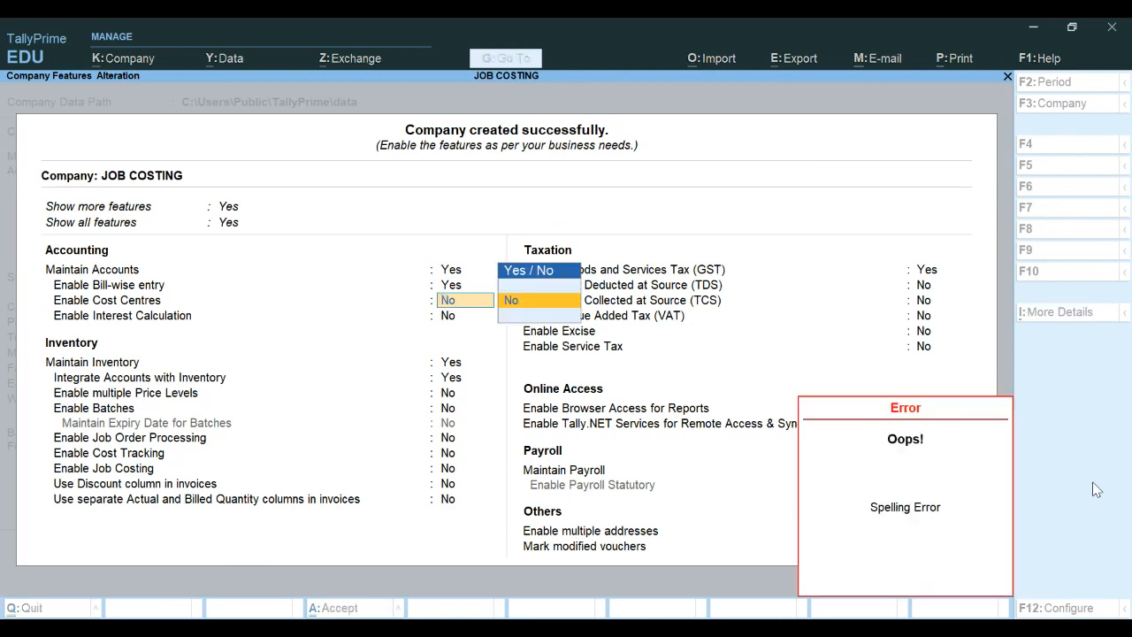
pyautogui.press('BackSpace')
pyautogui.press('BackSpace')
pyautogui.press('BackSpace')
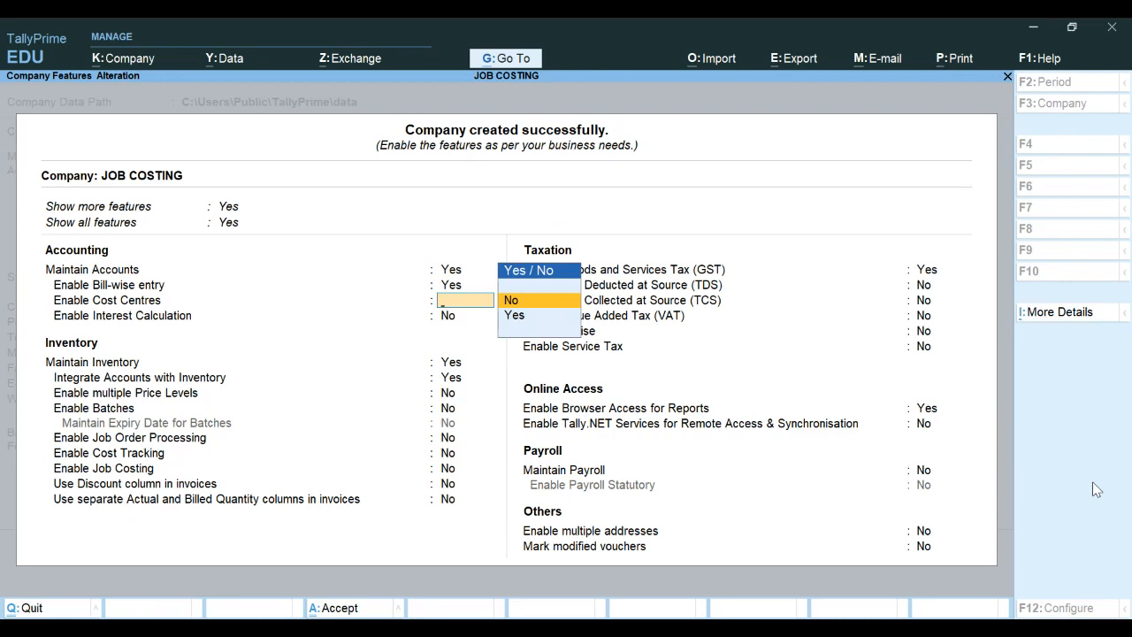
pyautogui.write('y')
pyautogui.press('Return')
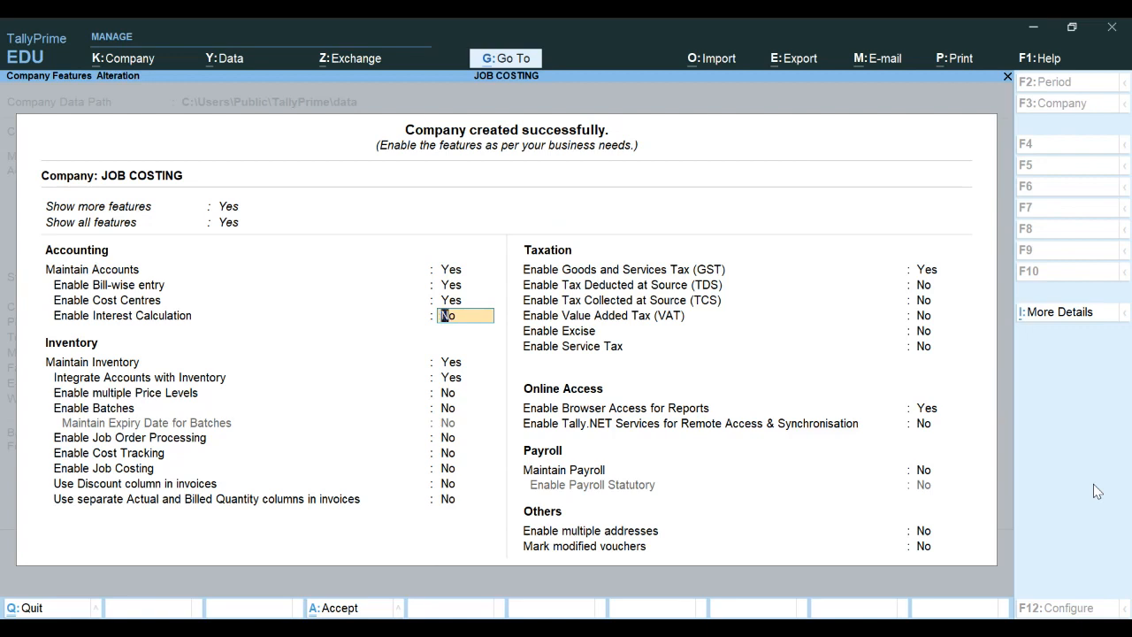
# Enable Job Costing in the inventory features, keeping the interest, price level, batch, job order and cost tracking defaults.
pyautogui.press('Return')
pyautogui.press('Return')
pyautogui.press('Return')
pyautogui.press('Return')
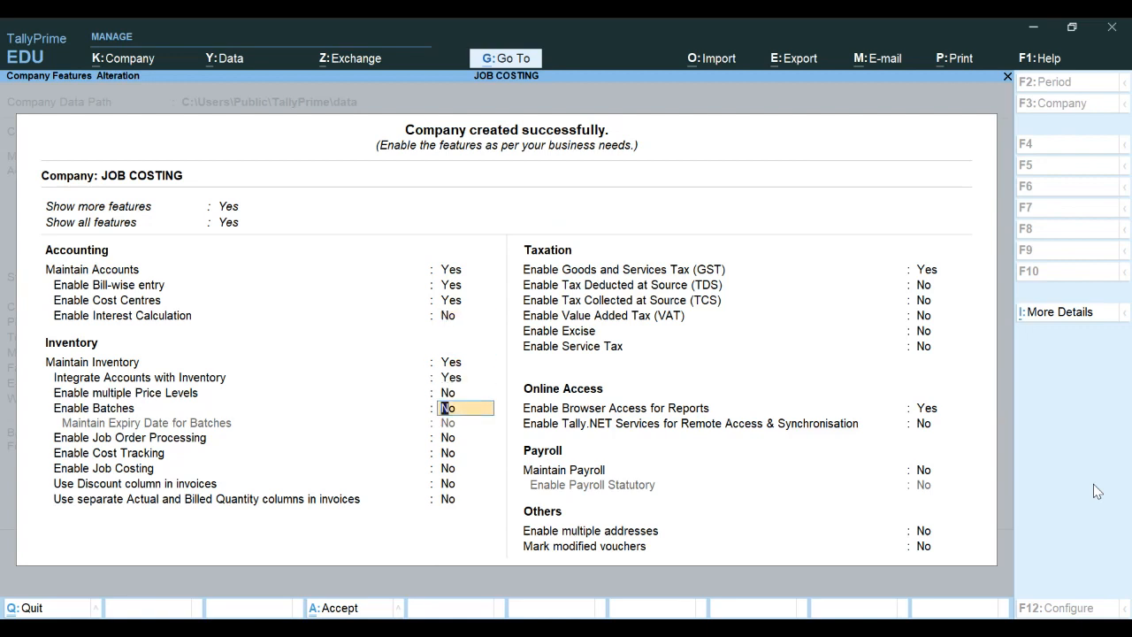
pyautogui.press('Return')
pyautogui.press('Return')
pyautogui.press('Return')
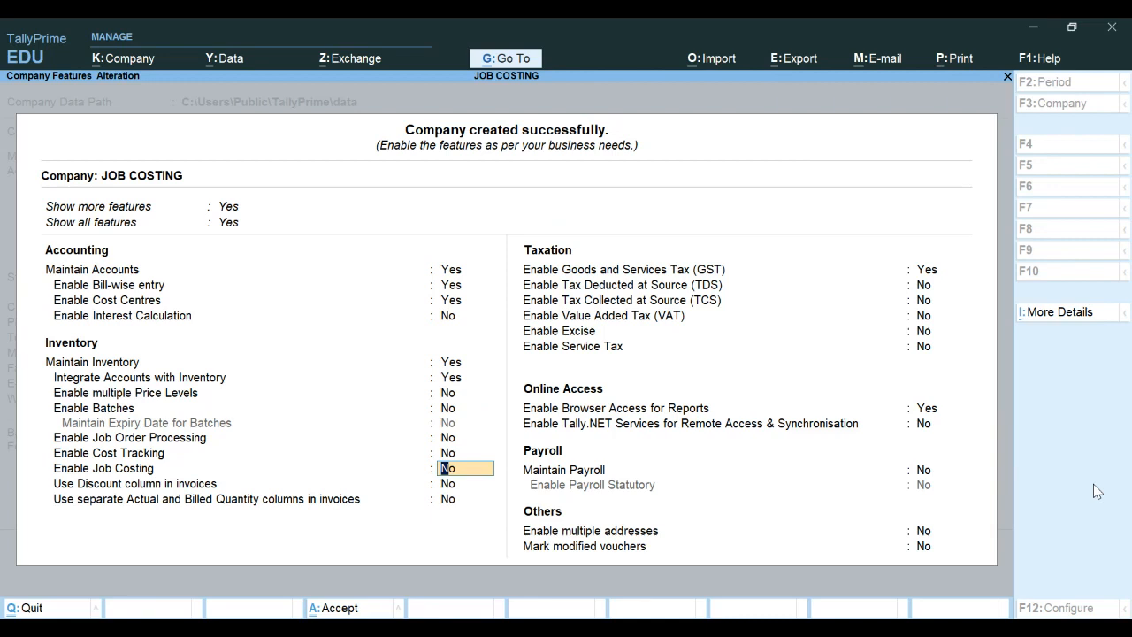
pyautogui.write('Y')
pyautogui.press('Return')
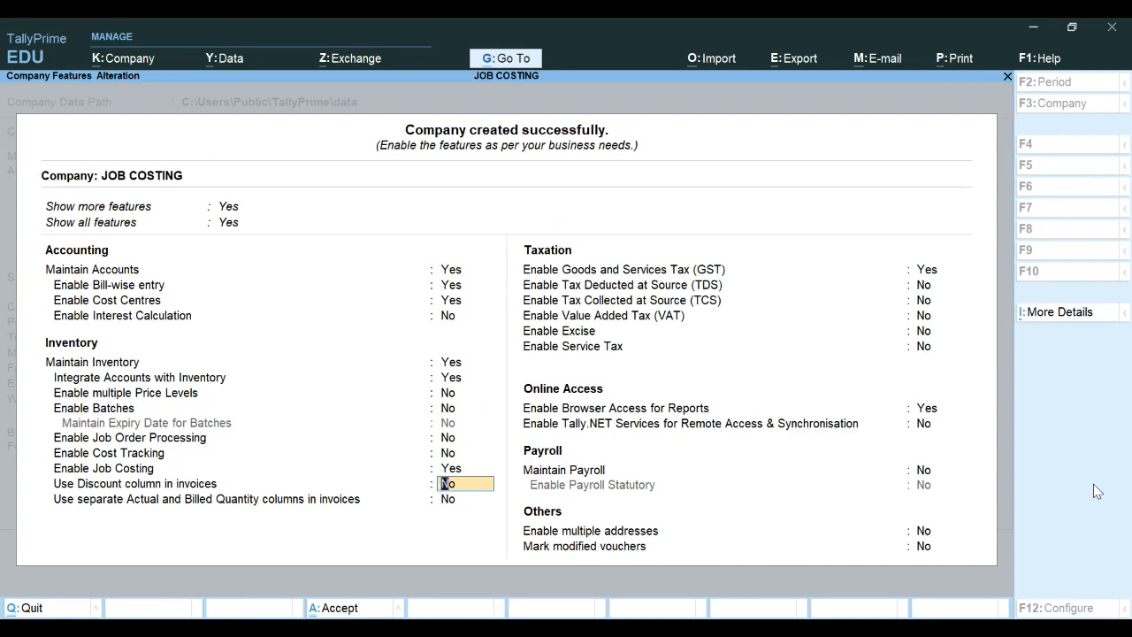
# Disable Goods and Services Tax (GST) and save the company features of JOB COSTING.
pyautogui.press('Return')
pyautogui.press('Return')
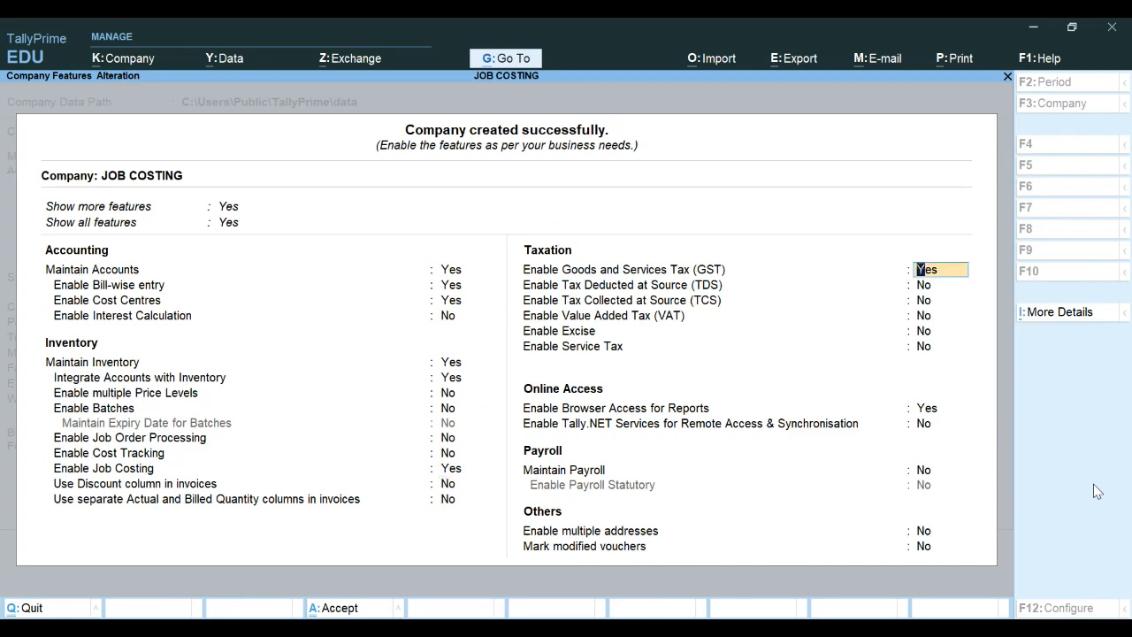
pyautogui.write('N')
pyautogui.press('Return')
pyautogui.hotkey('ctrl', 'a')
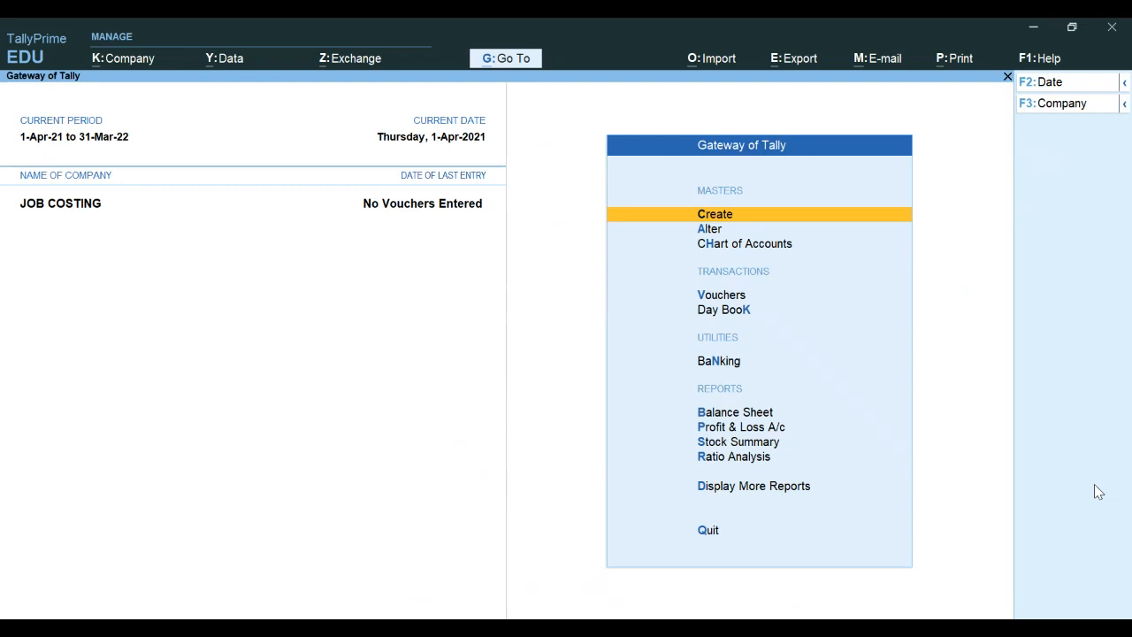
# Enter a new cost centre named BUILDING PROJECT under Primary and enable its use for job costing.
pyautogui.press('Return')
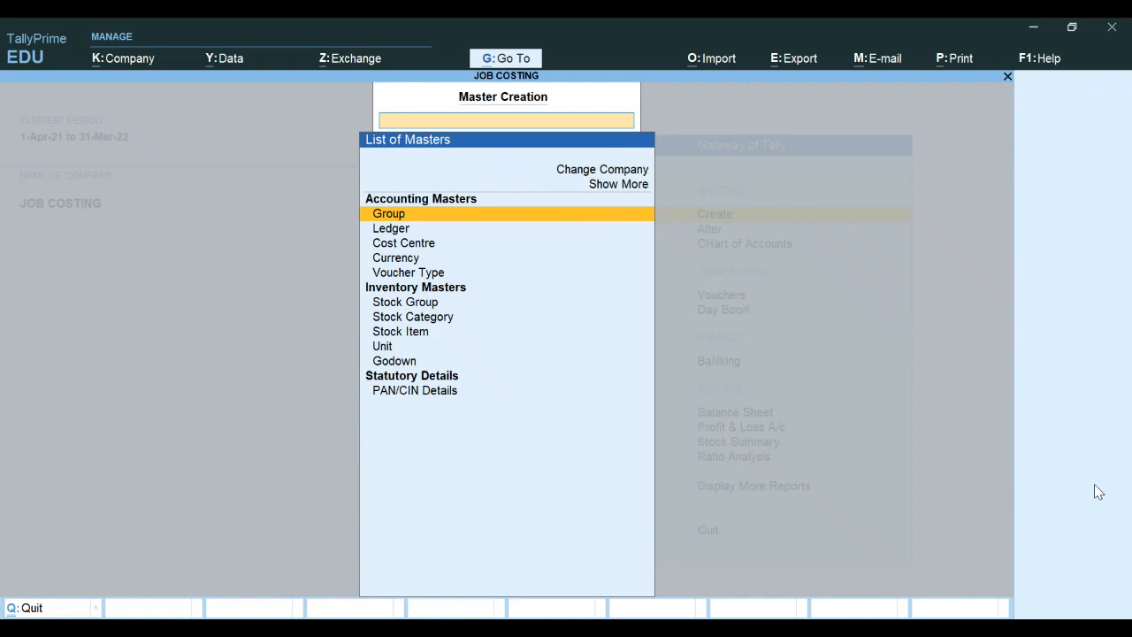
pyautogui.press('Down')
pyautogui.press('Down')
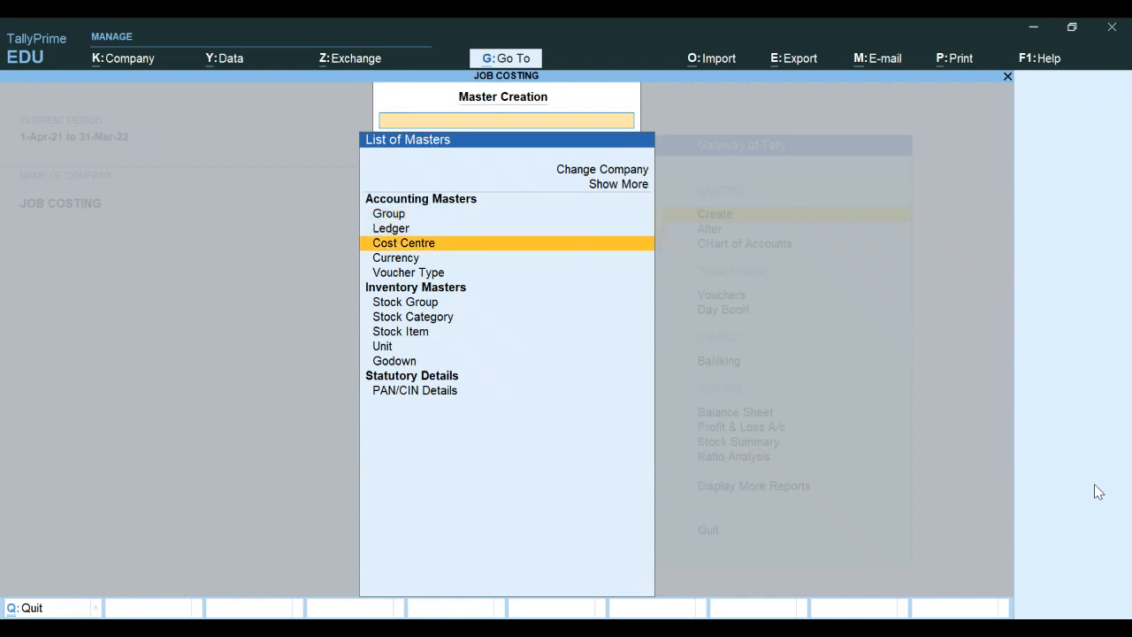
pyautogui.press('Return')
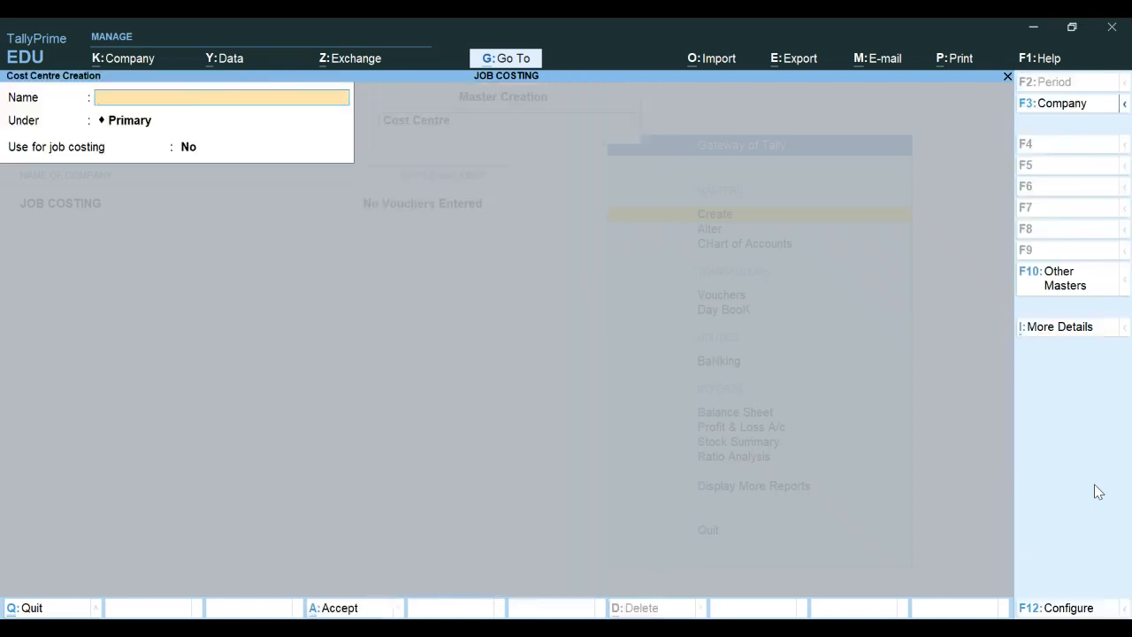
pyautogui.write('BUILDING PR')
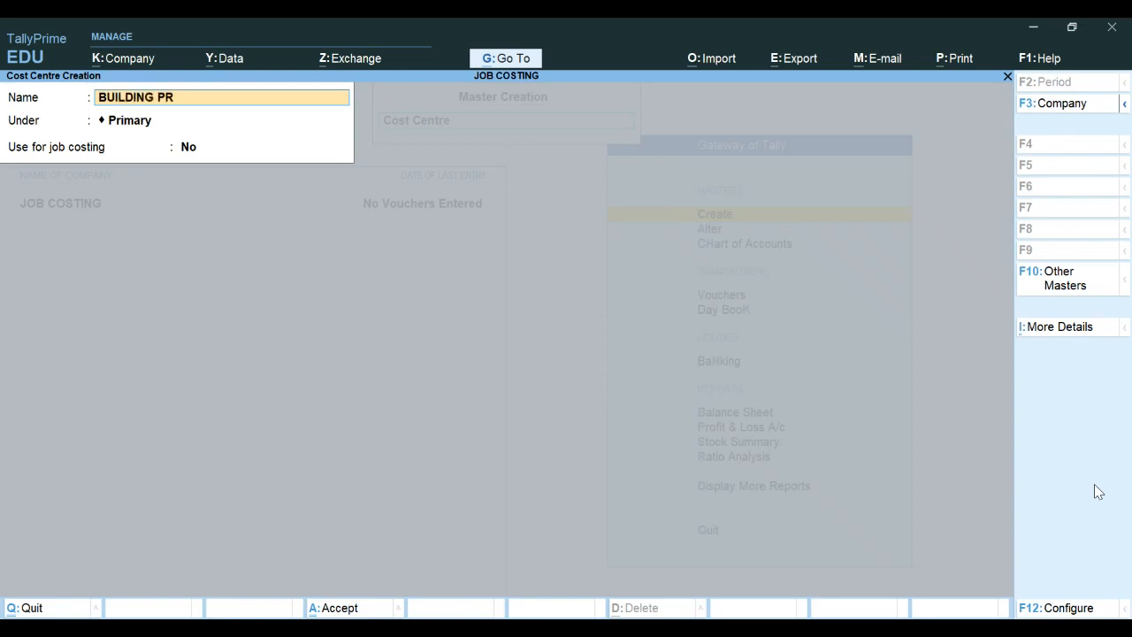
pyautogui.write('OJECT')
pyautogui.press('Return')
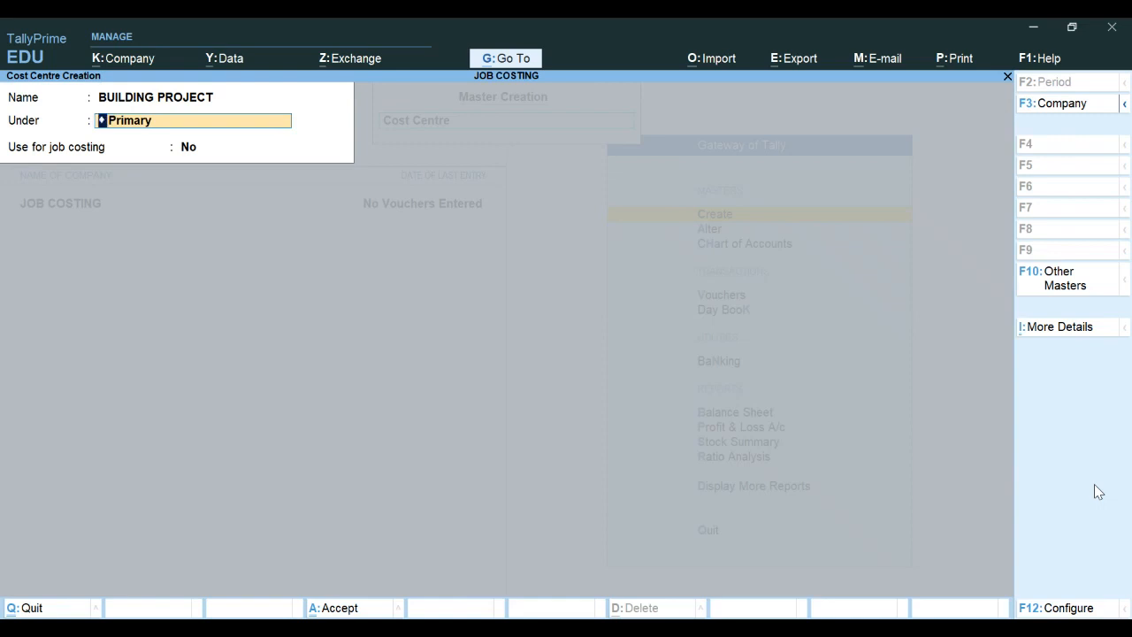
pyautogui.press('Return')
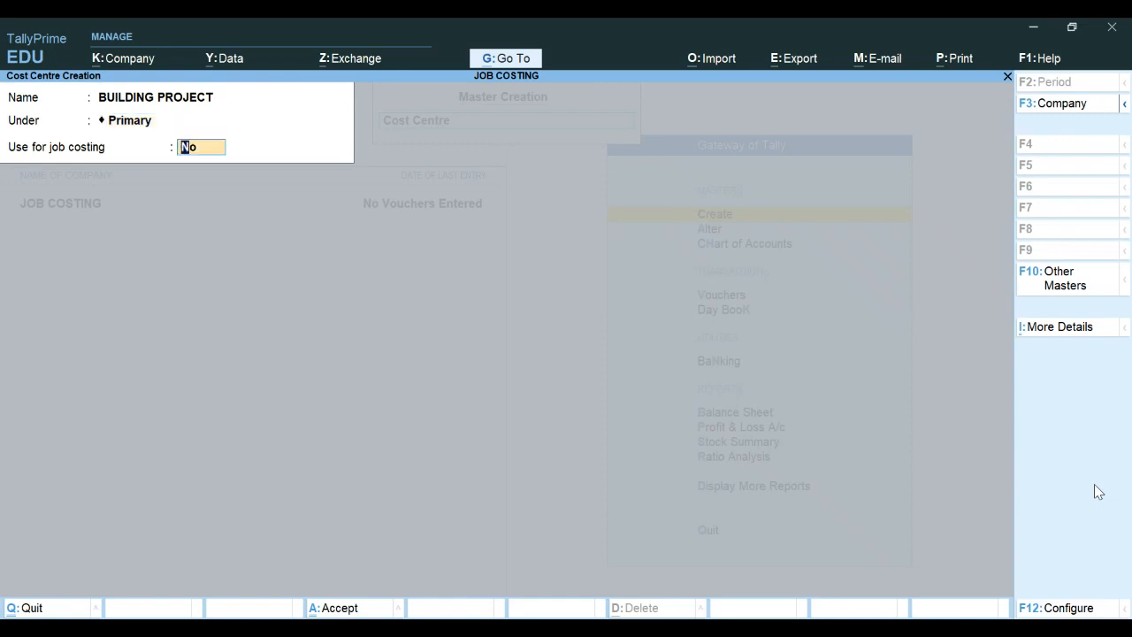
pyautogui.write('Y')
# Examine the cost centre configuration options, including the opening balance and job costing settings.
pyautogui.press('F12')
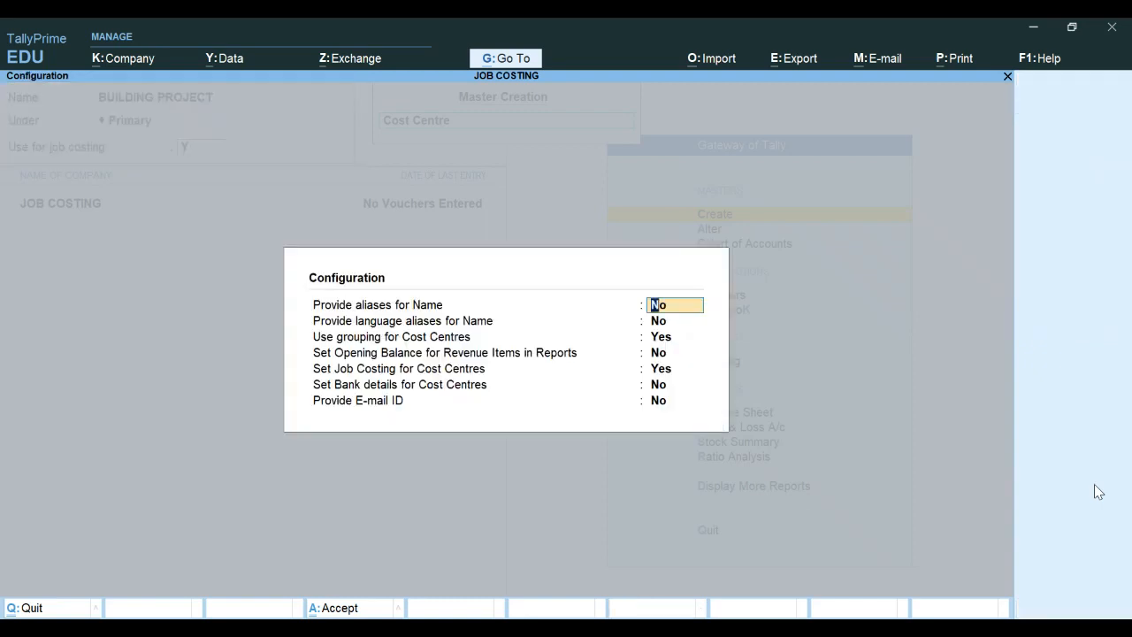
pyautogui.press('Down')
pyautogui.press('Down')
pyautogui.press('Down')
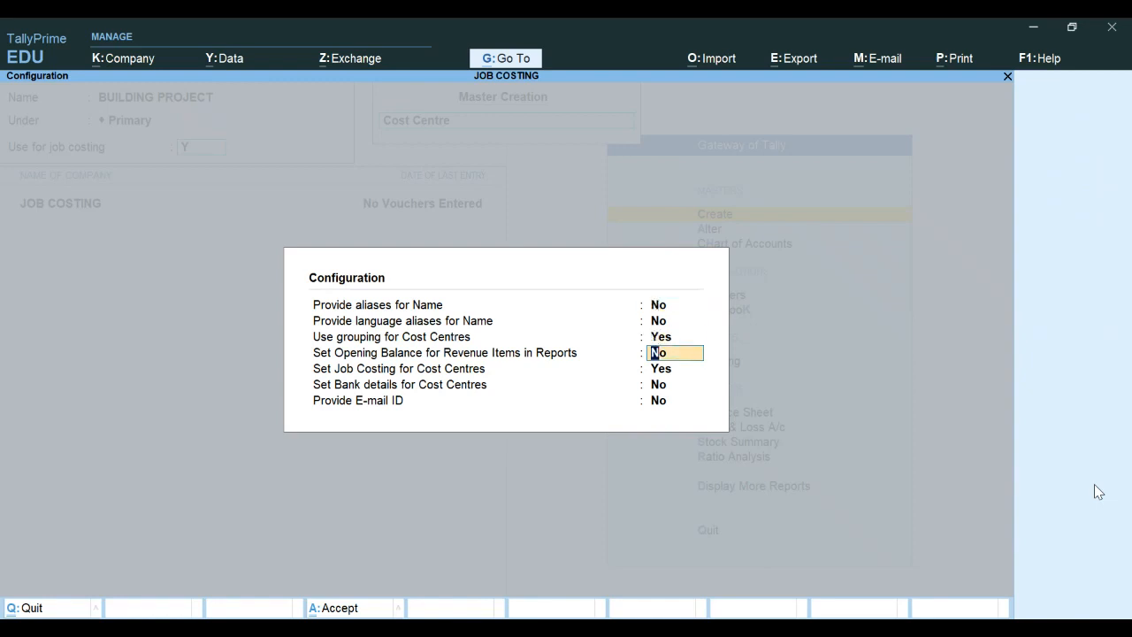
pyautogui.press('Down')
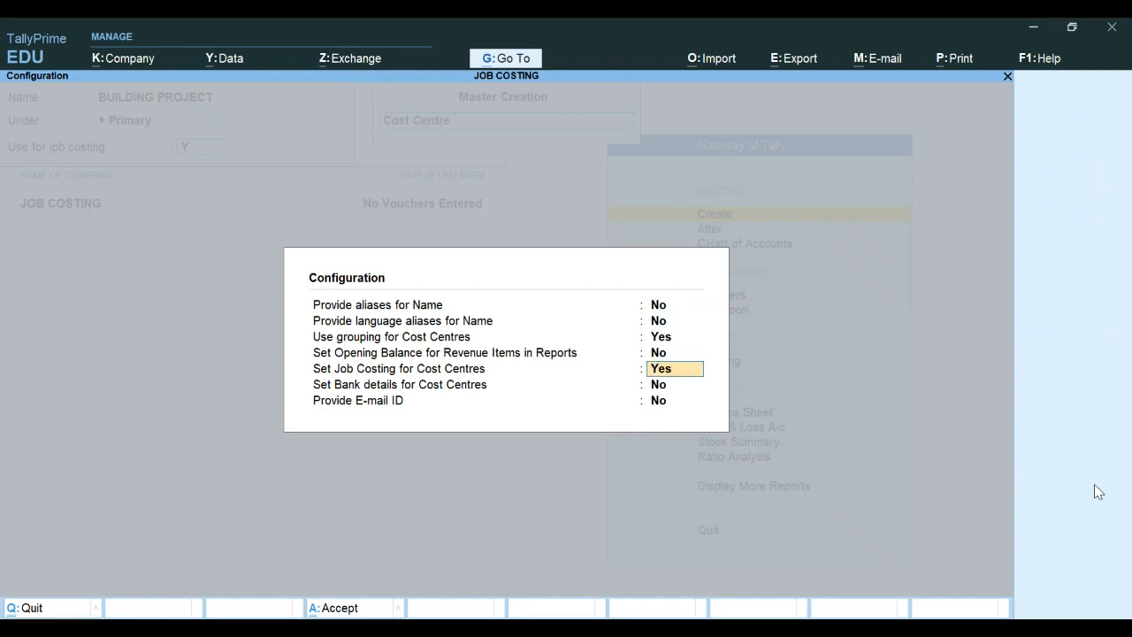
pyautogui.press('Return')
pyautogui.press('Return')
pyautogui.press('Return')
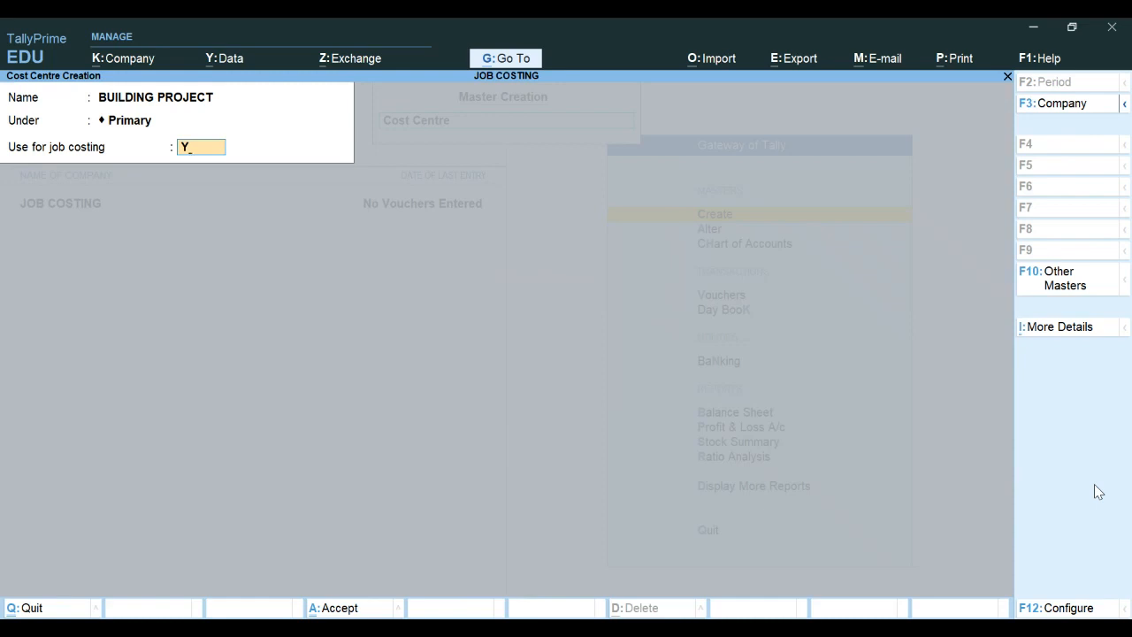
# Save the BUILDING PROJECT cost centre and leave cost centre creation.
pyautogui.press('Return')
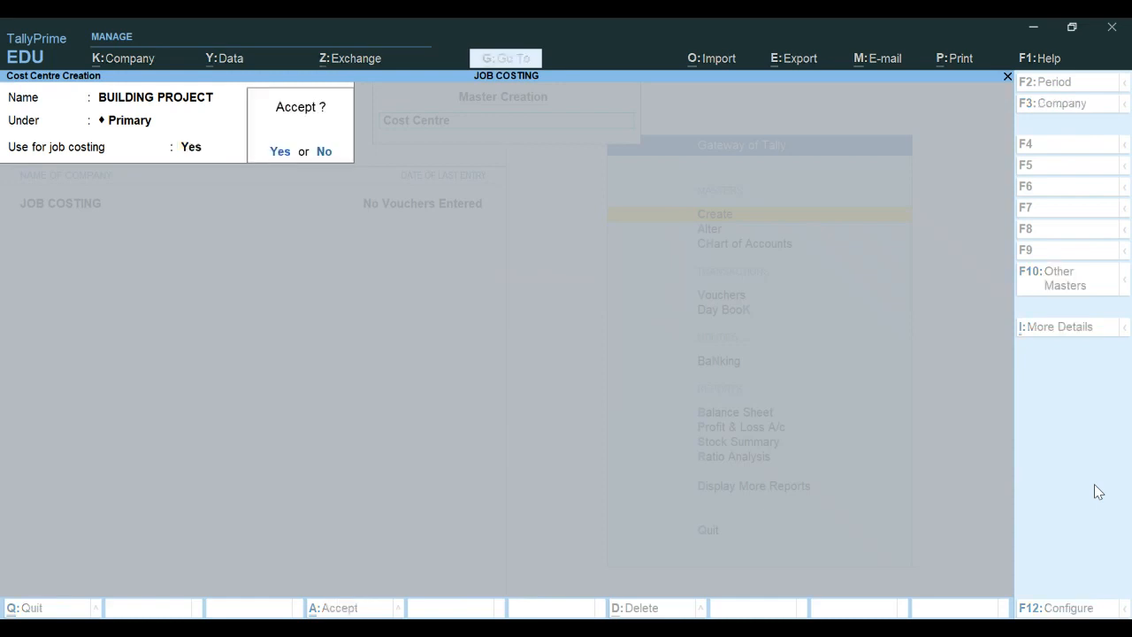
pyautogui.press('Return')
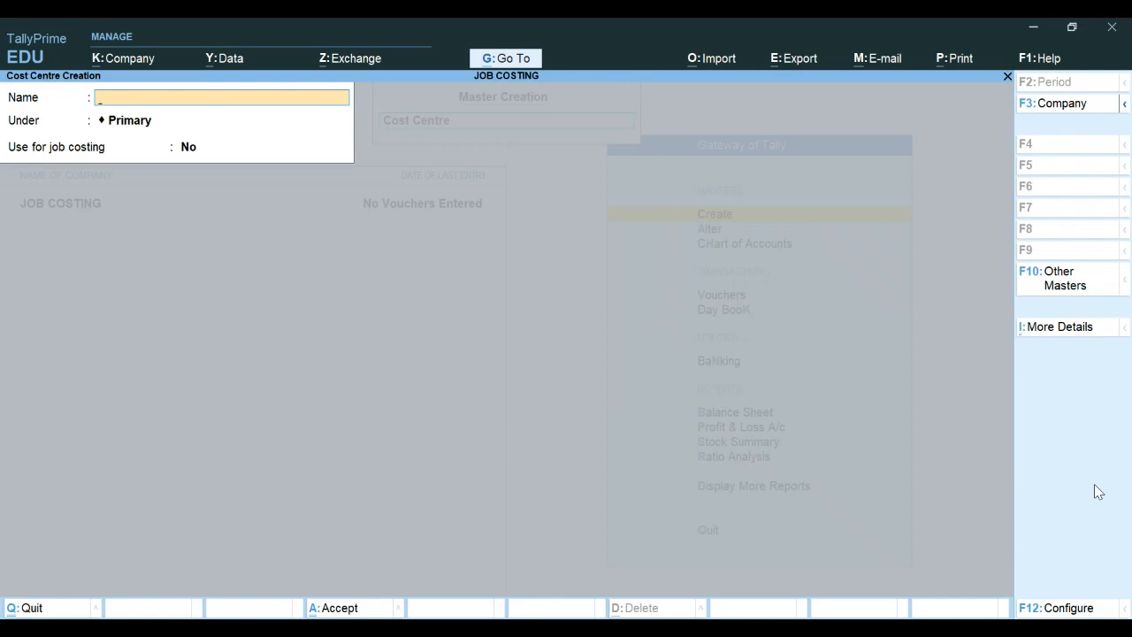
pyautogui.press('Escape')
pyautogui.press('y')
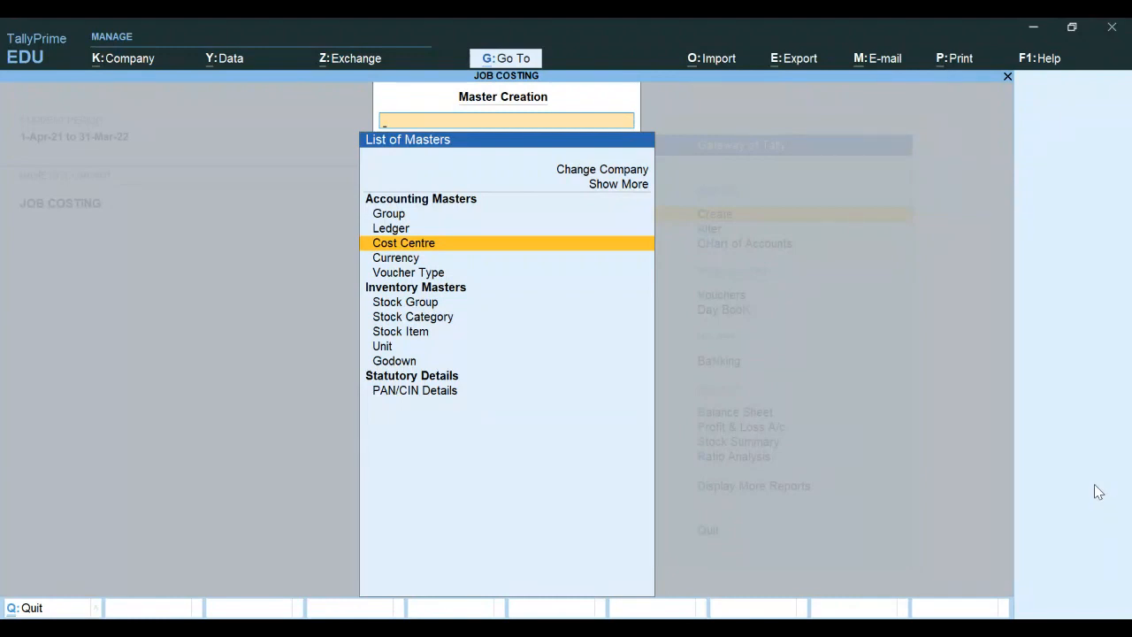
# Enter a new godown named BUILDING PROJECT GODOWN under Primary, keeping storage of materials allowed.
pyautogui.press('Down')
pyautogui.press('Down')
pyautogui.press('Down')
pyautogui.press('Down')
pyautogui.press('Down')
pyautogui.press('Down')
pyautogui.press('Down')
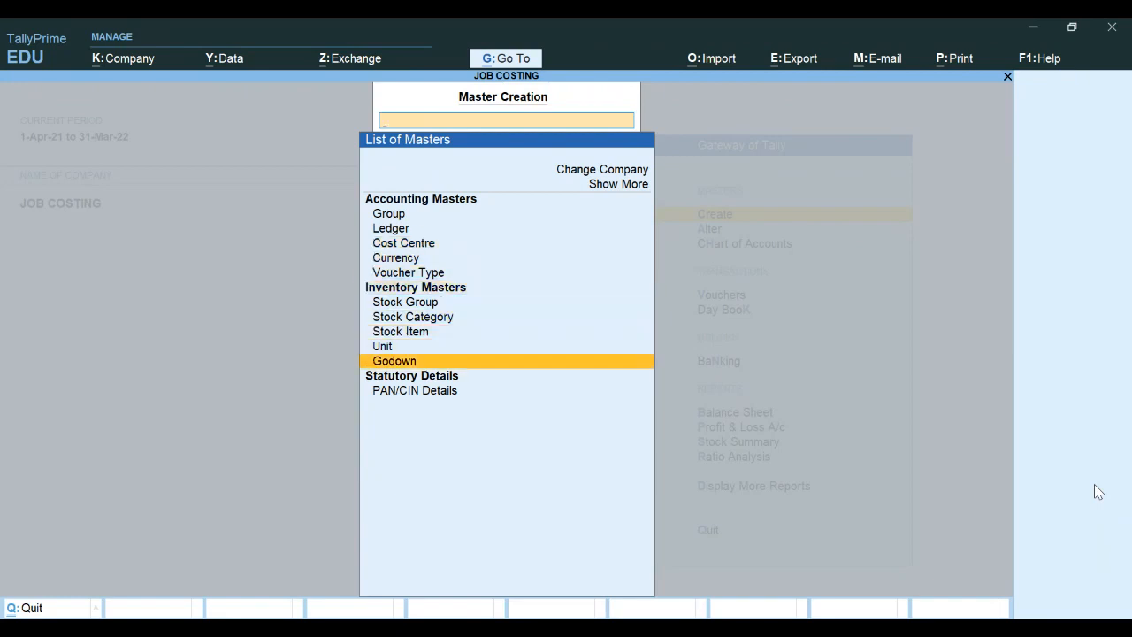
pyautogui.press('Return')
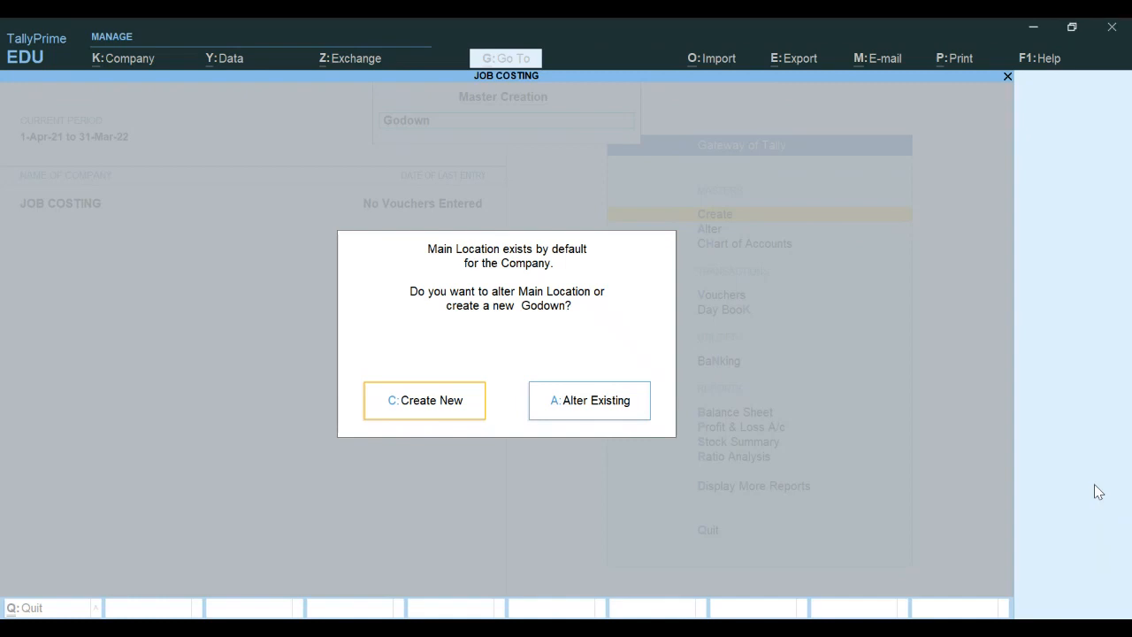
pyautogui.press('Return')
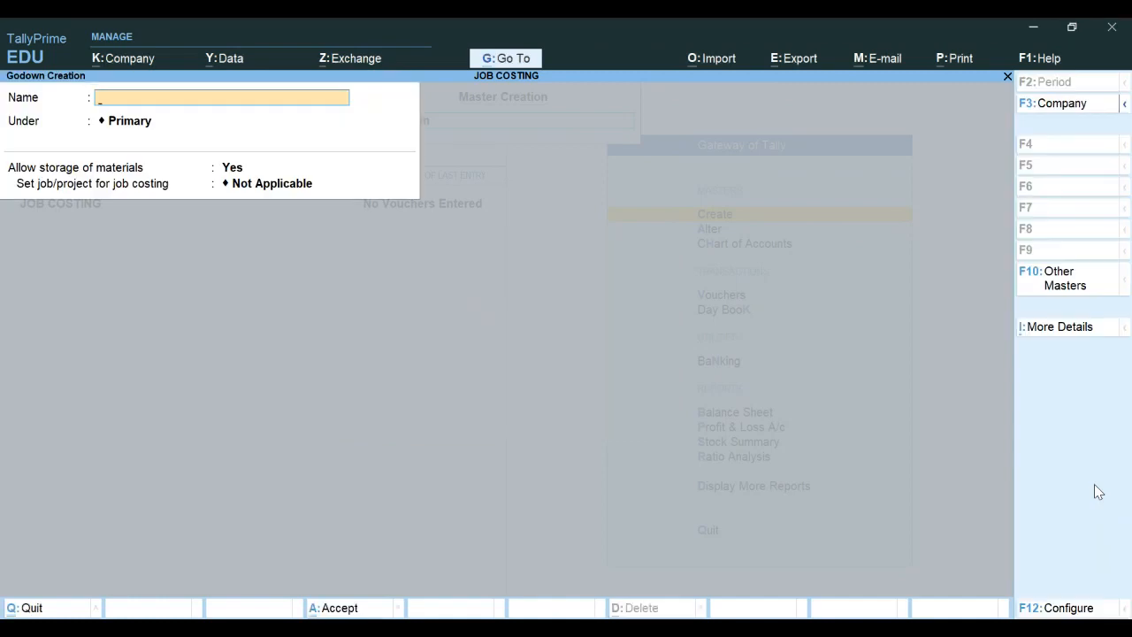
pyautogui.write('B')
pyautogui.write('UILI')
pyautogui.write('DING')
pyautogui.write(' PROJ')
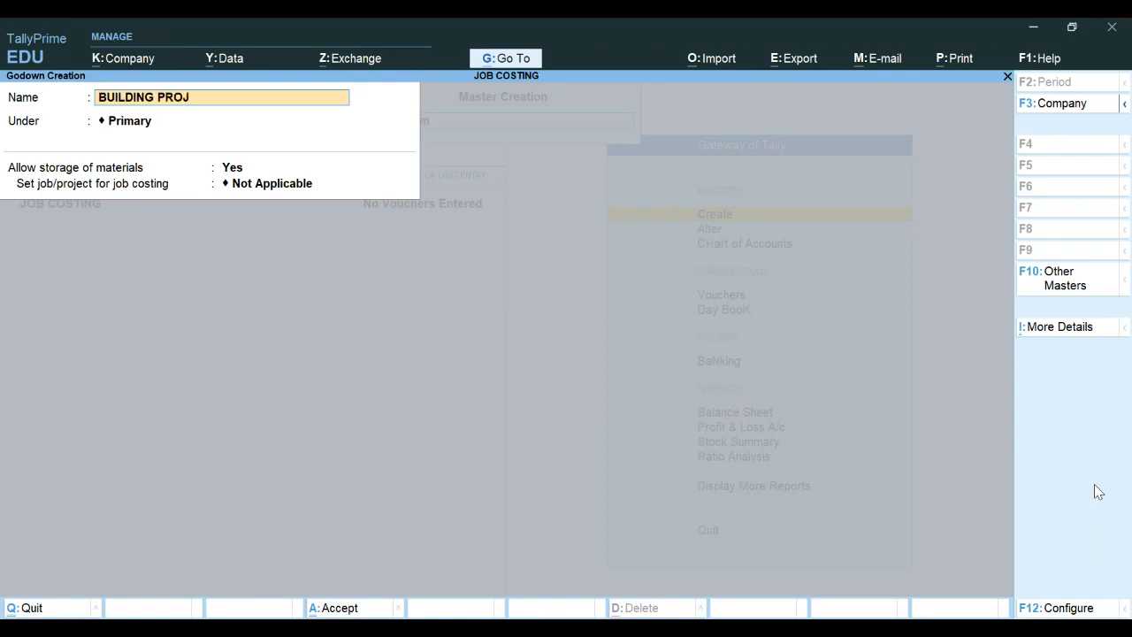
pyautogui.write('ECT GODOWN')
pyautogui.press('Return')
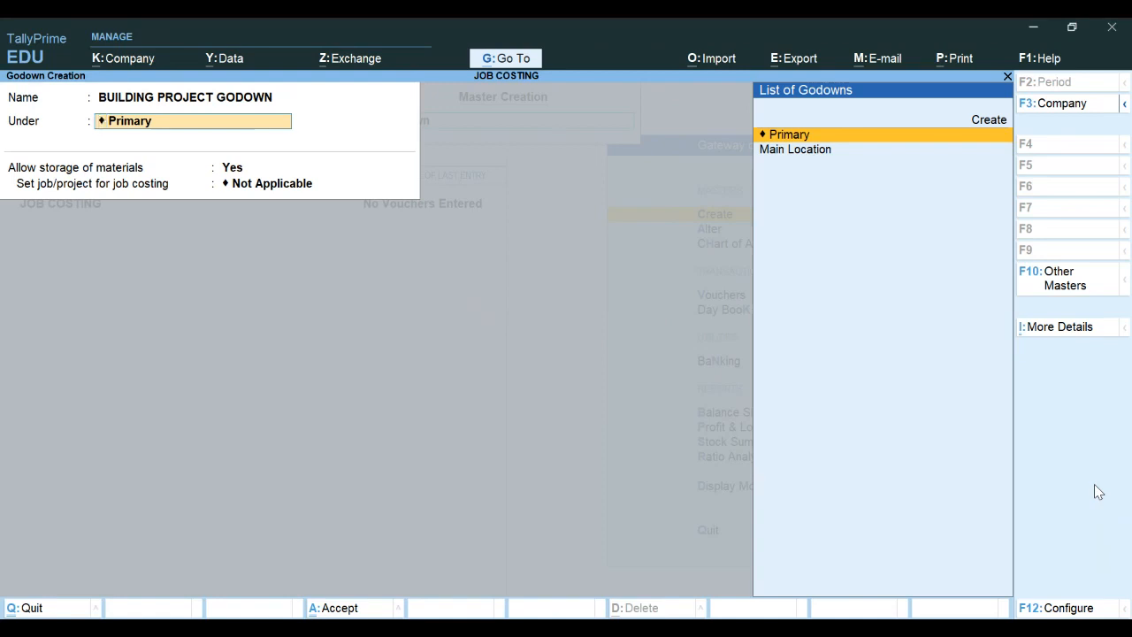
pyautogui.press('Return')
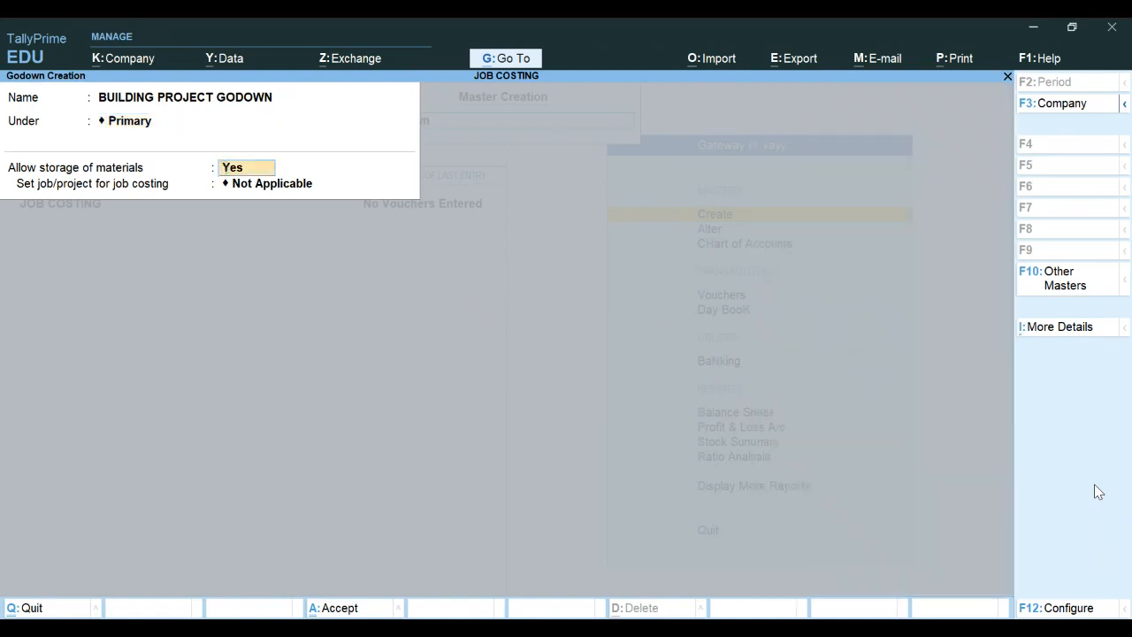
pyautogui.press('Return')
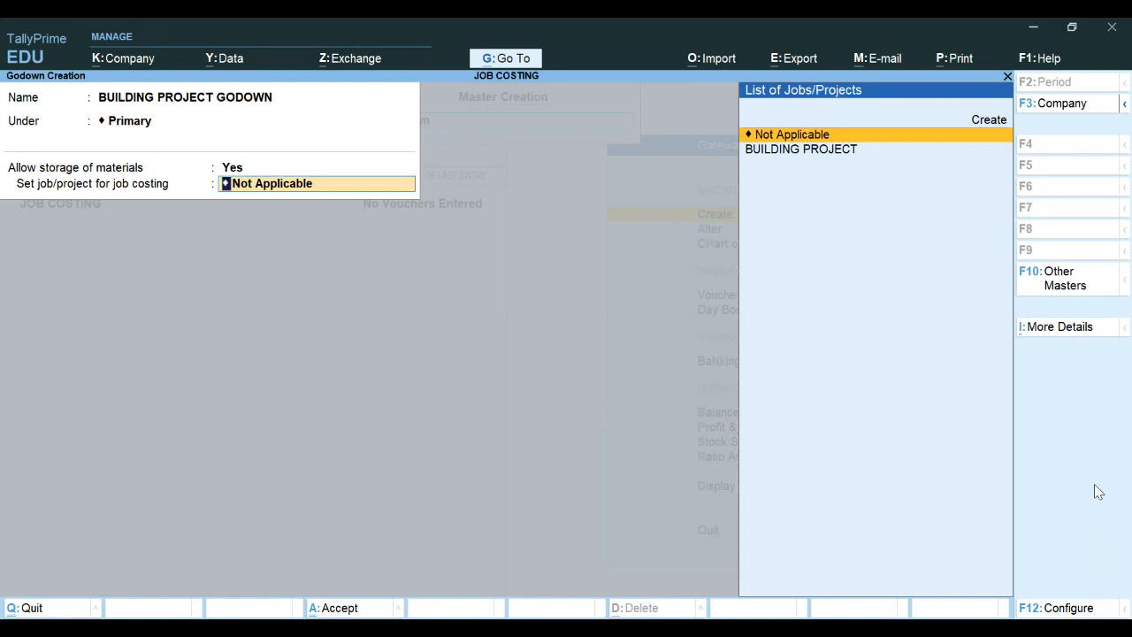
pyautogui.press('Down')
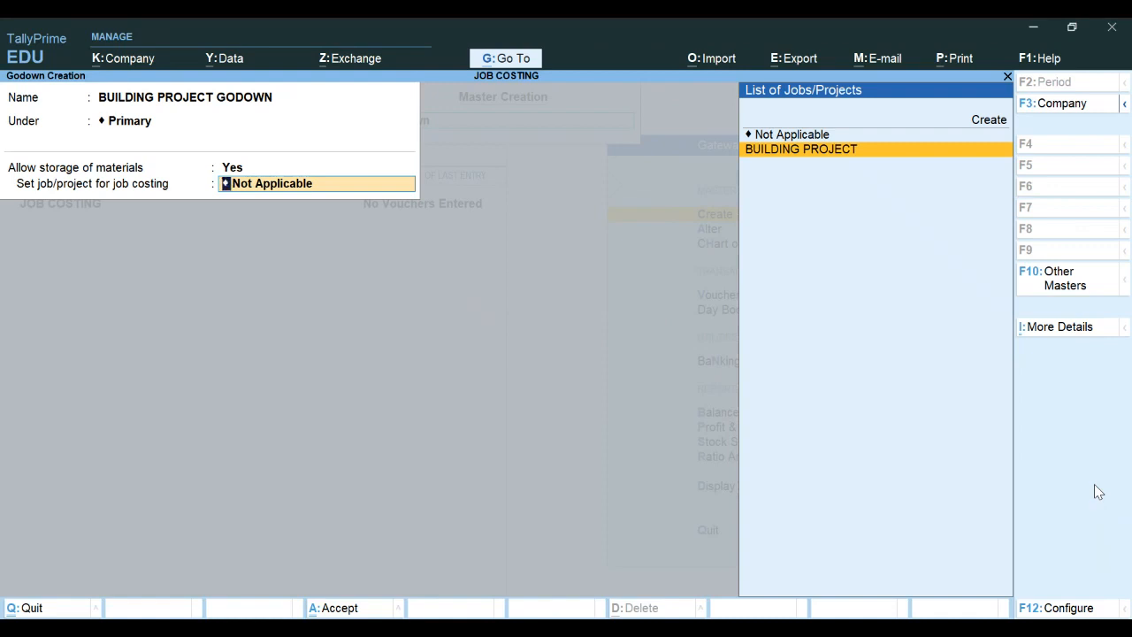
# Examine the godown configuration options for storage of materials and job costing details.
pyautogui.press('F12')
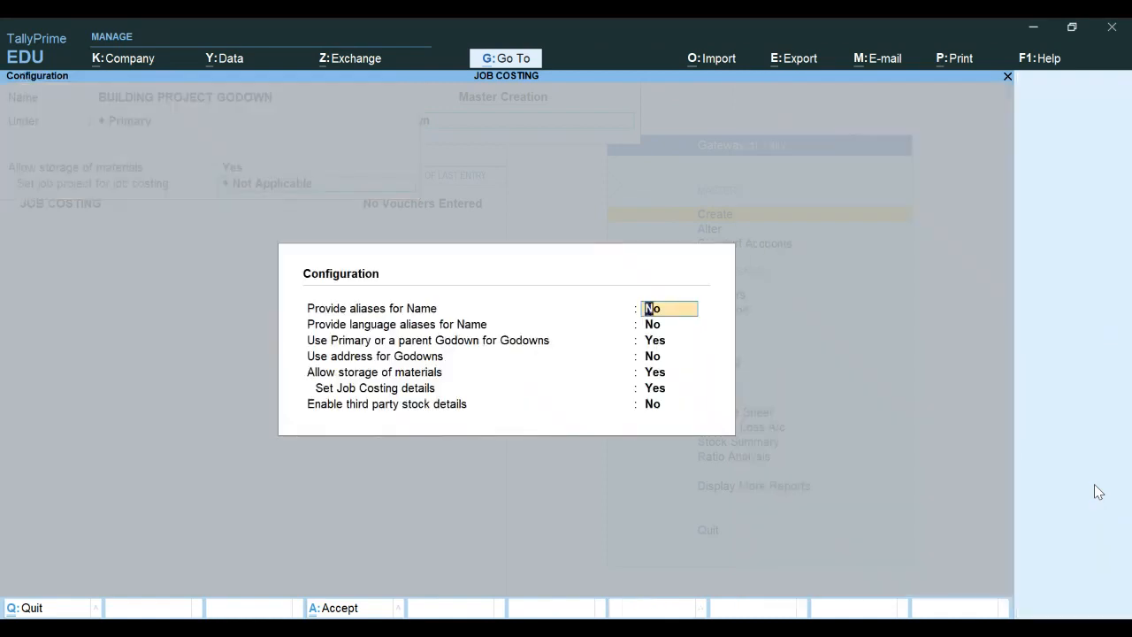
pyautogui.press('Return')
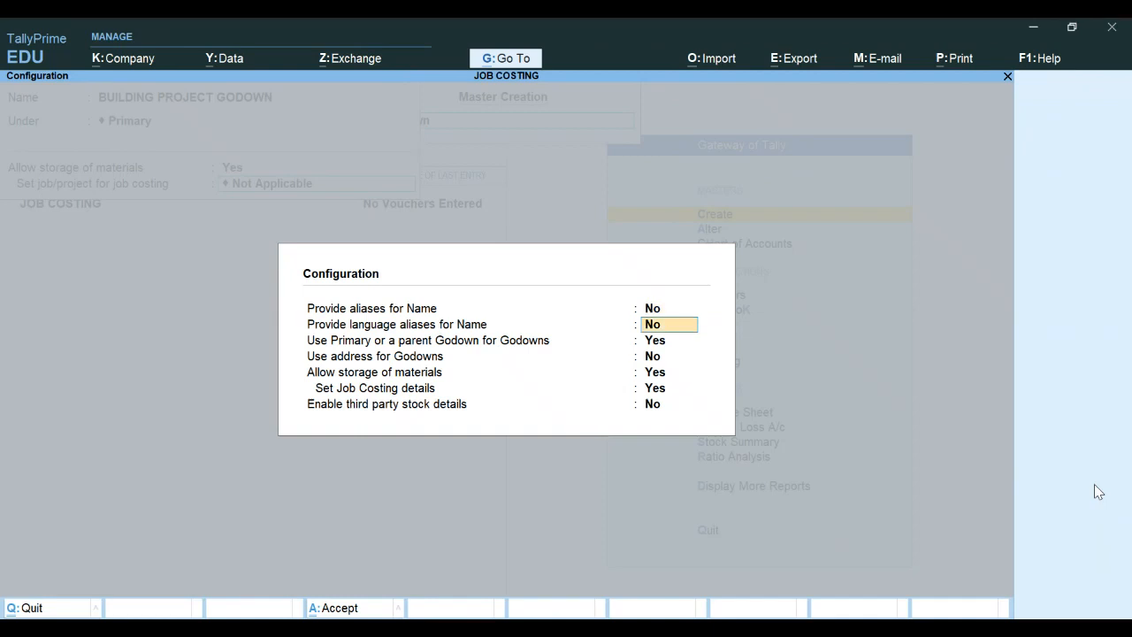
pyautogui.press('Return')
pyautogui.press('Return')
pyautogui.press('Return')
pyautogui.press('Return')
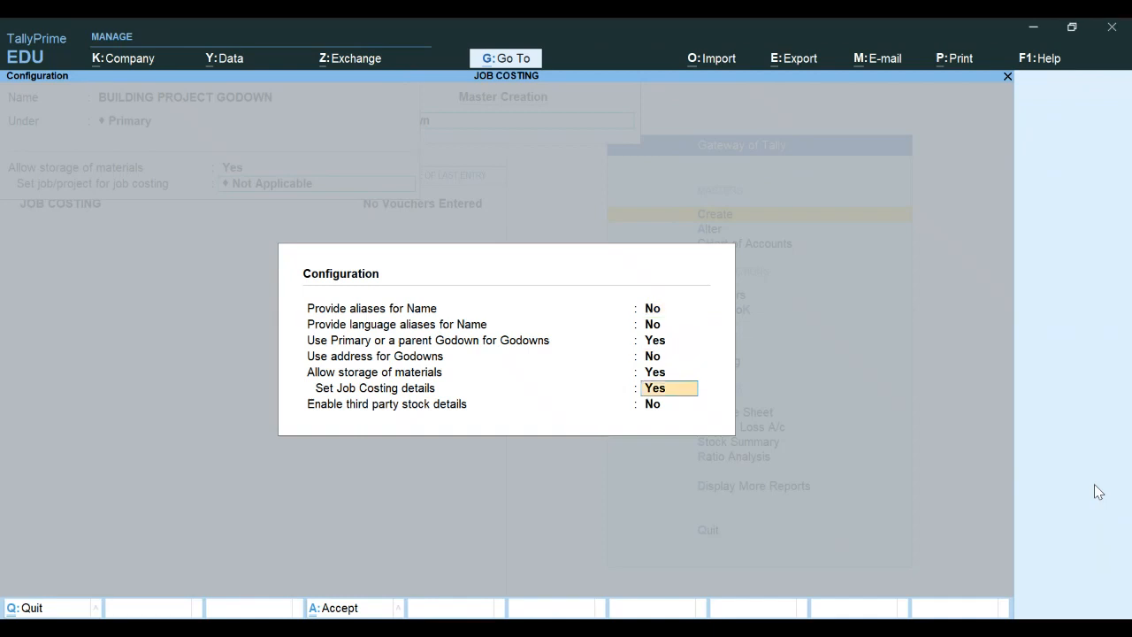
pyautogui.press('Up')
pyautogui.press('Return')
pyautogui.press('Up')
pyautogui.press('Return')
pyautogui.press('Return')
pyautogui.press('Return')
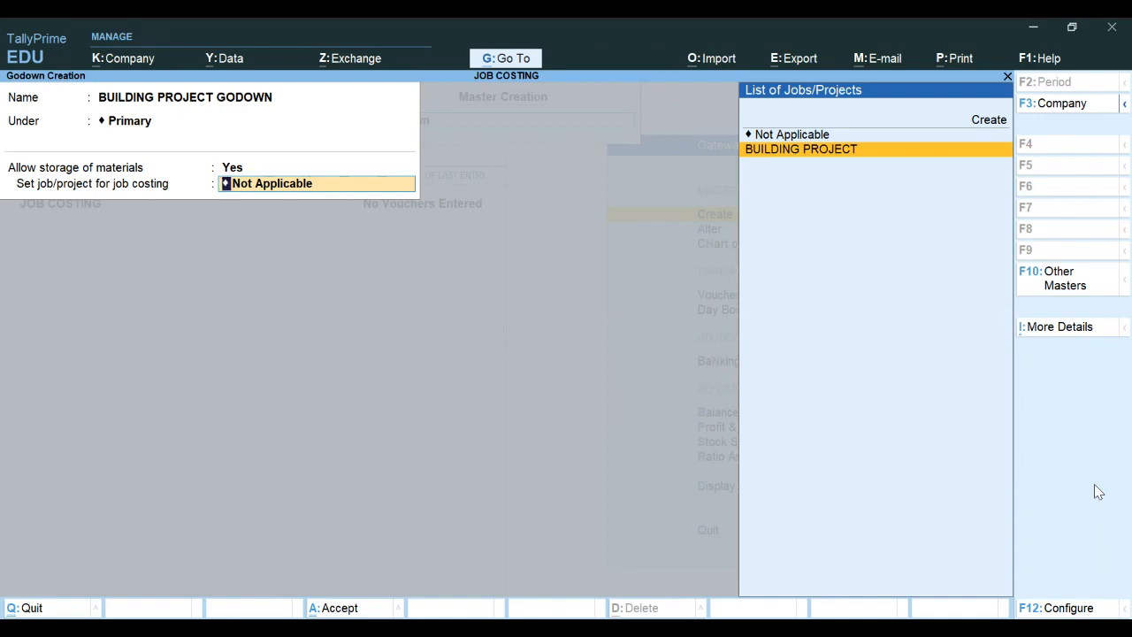
# Assign the BUILDING PROJECT job to the new godown, save it and leave godown creation.
pyautogui.press('Return')
pyautogui.press('Return')
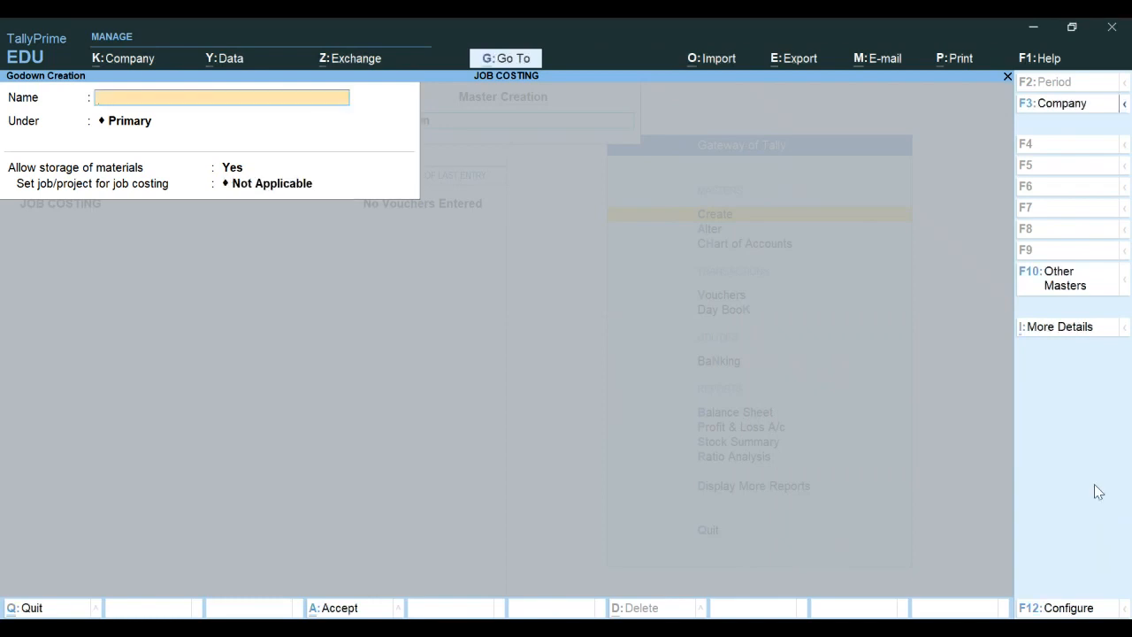
pyautogui.press('Escape')
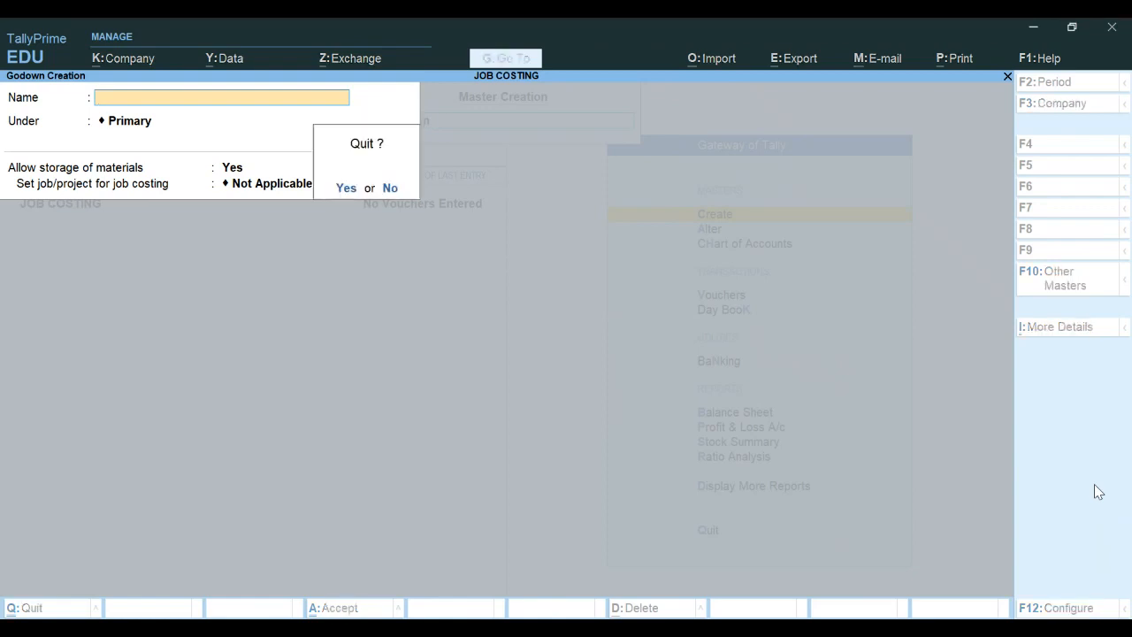
pyautogui.press('Return')
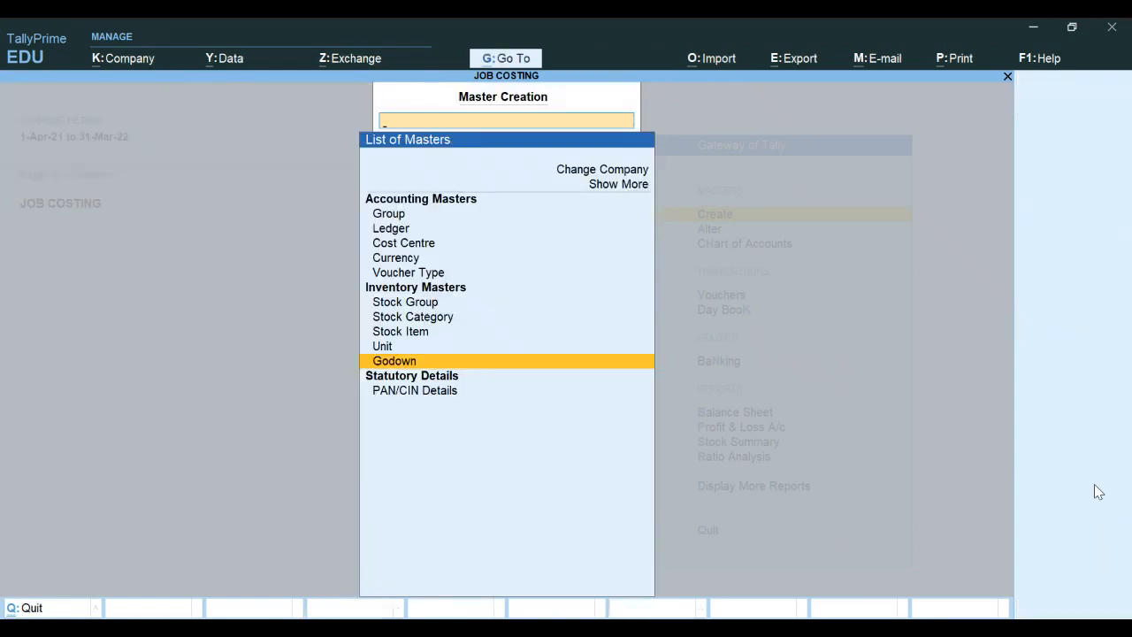
# Start a new ledger named SUPPLIER and place it under Sundry Creditors.
pyautogui.press('Up')
pyautogui.press('Up')
pyautogui.press('Up')
pyautogui.press('Up')
pyautogui.press('Up')
pyautogui.press('Up')
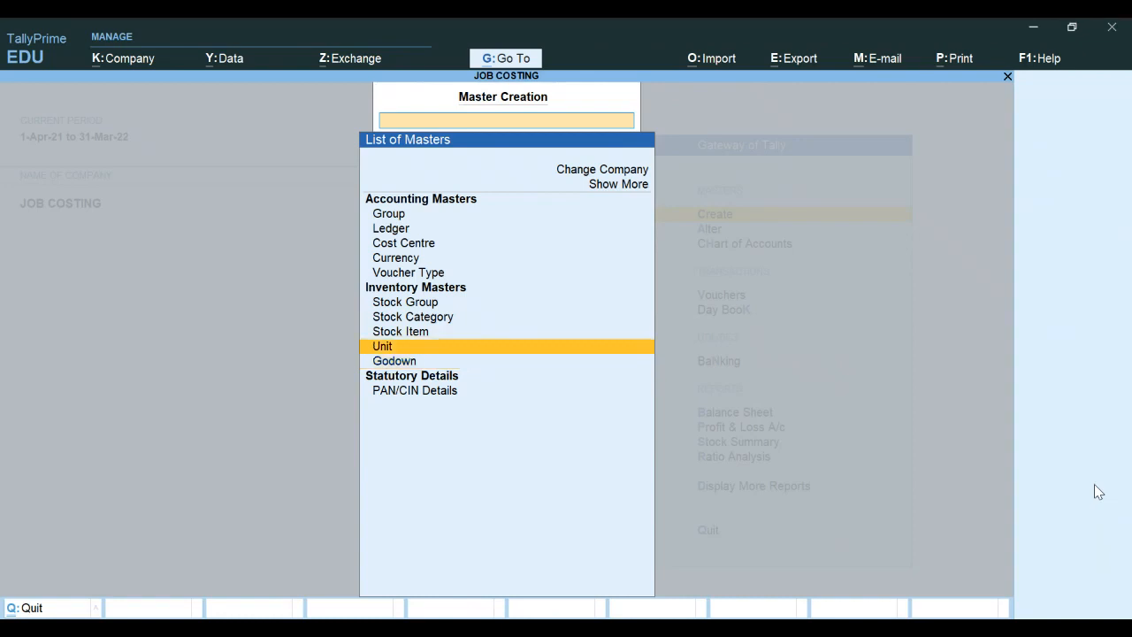
pyautogui.press('Up')
pyautogui.press('Up')
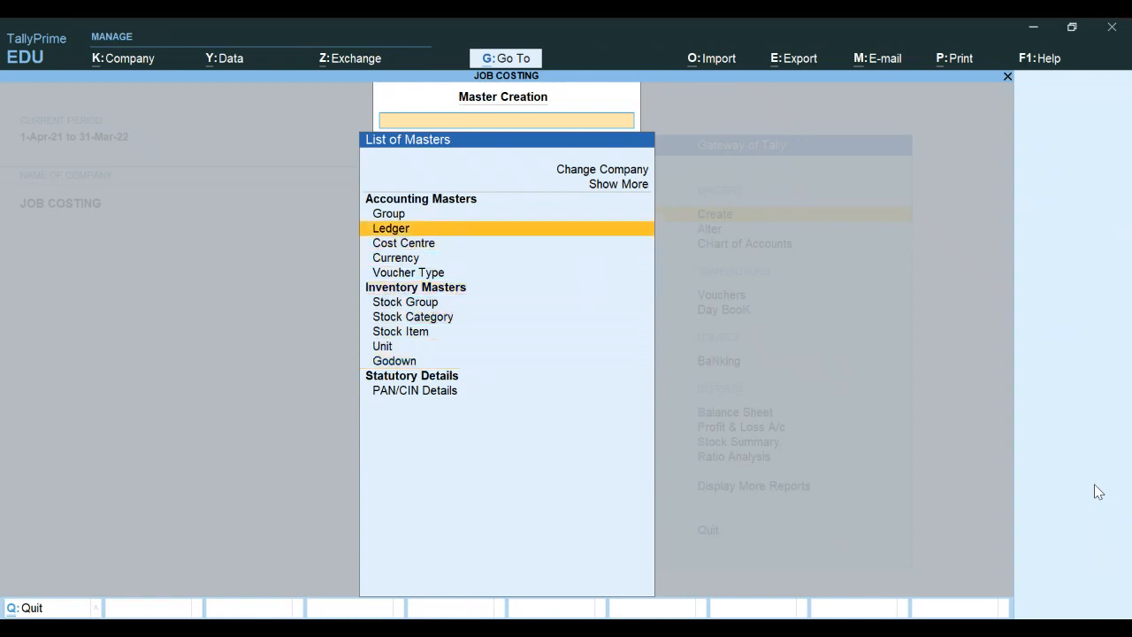
pyautogui.press('Return')
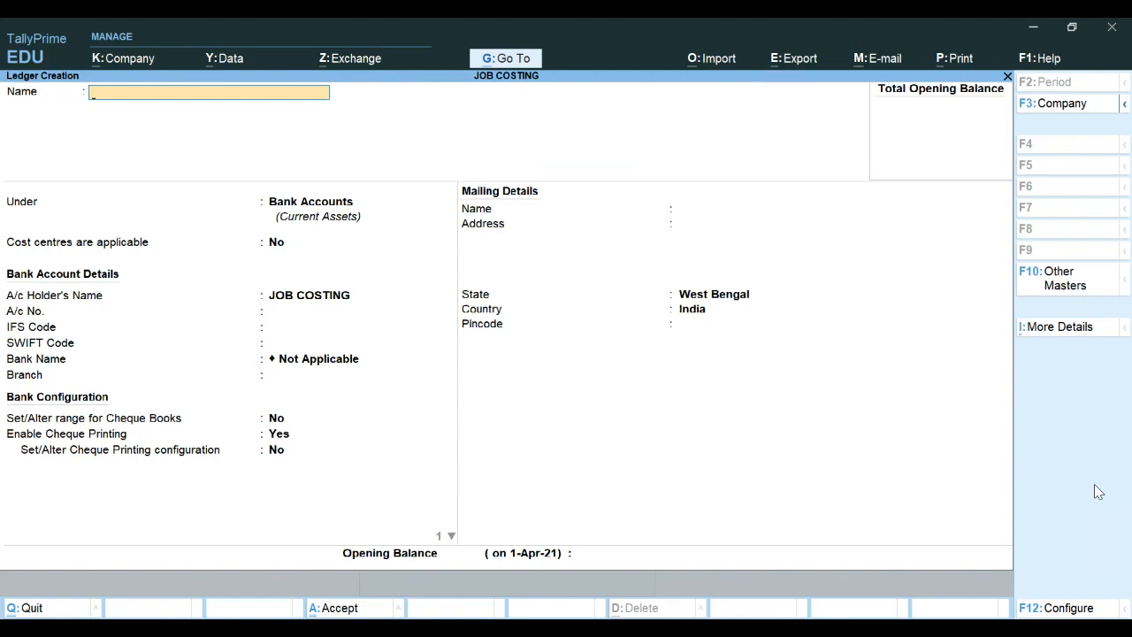
pyautogui.write('SUPPLIER')
pyautogui.press('Return')
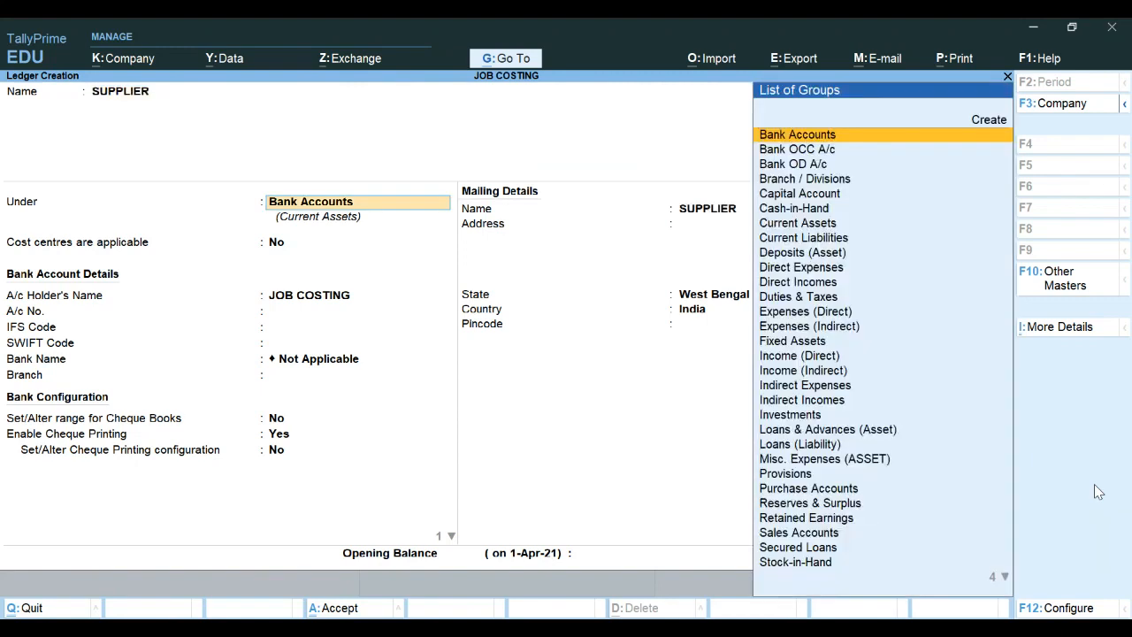
pyautogui.write('CRED')
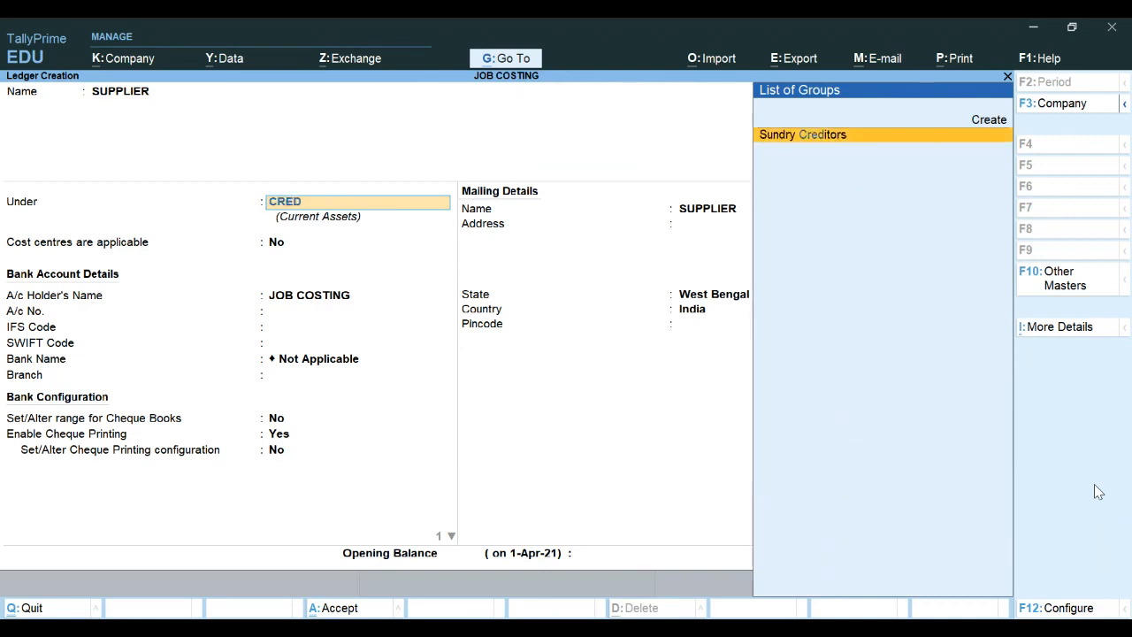
pyautogui.press('Return')
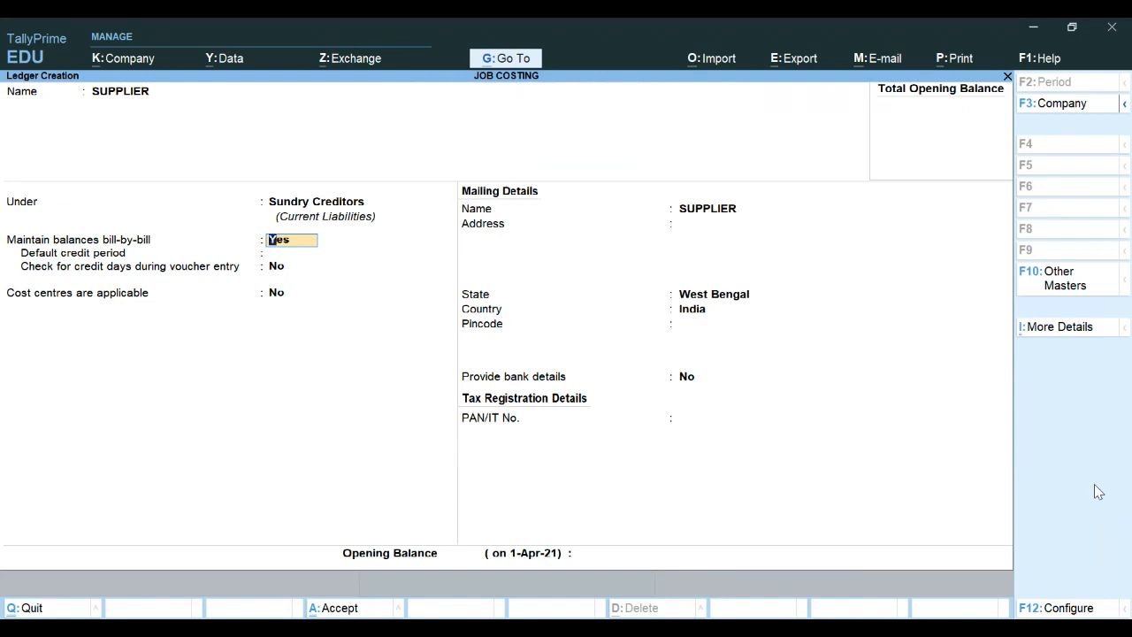
# Save the SUPPLIER ledger with bill-by-bill balances kept, cost centres not applicable and the mailing and tax details left at their defaults.
pyautogui.press('Return')
pyautogui.press('Return')
pyautogui.press('Return')
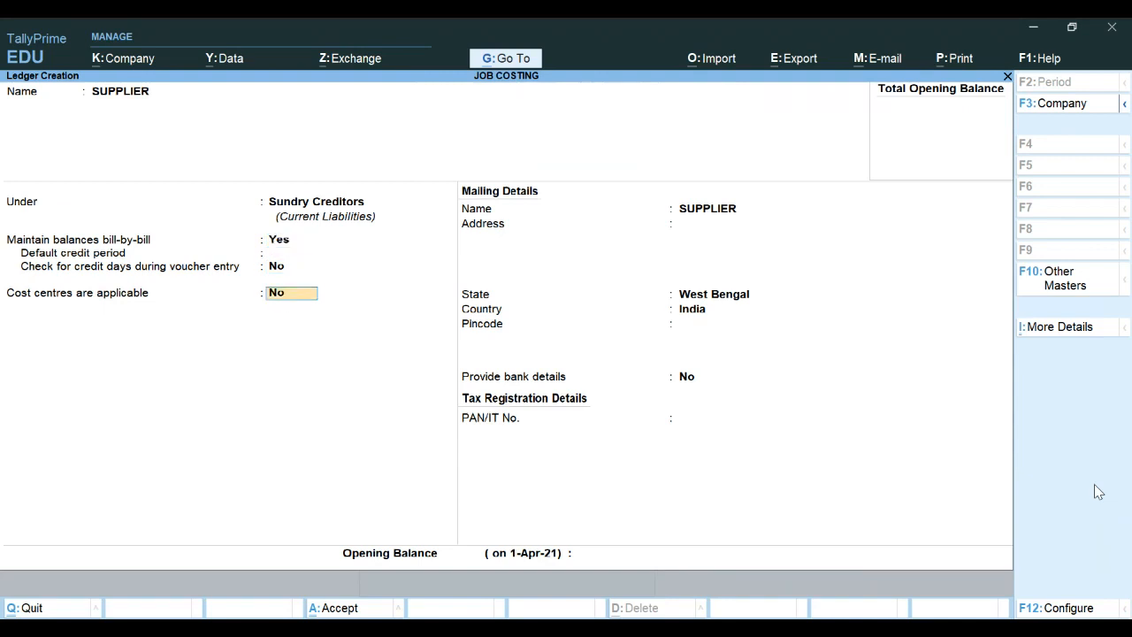
pyautogui.press('Return')
pyautogui.press('Return')
pyautogui.press('Return')
pyautogui.press('Return')
pyautogui.press('Return')
pyautogui.press('Return')
pyautogui.press('Return')
pyautogui.press('Return')
pyautogui.press('Return')
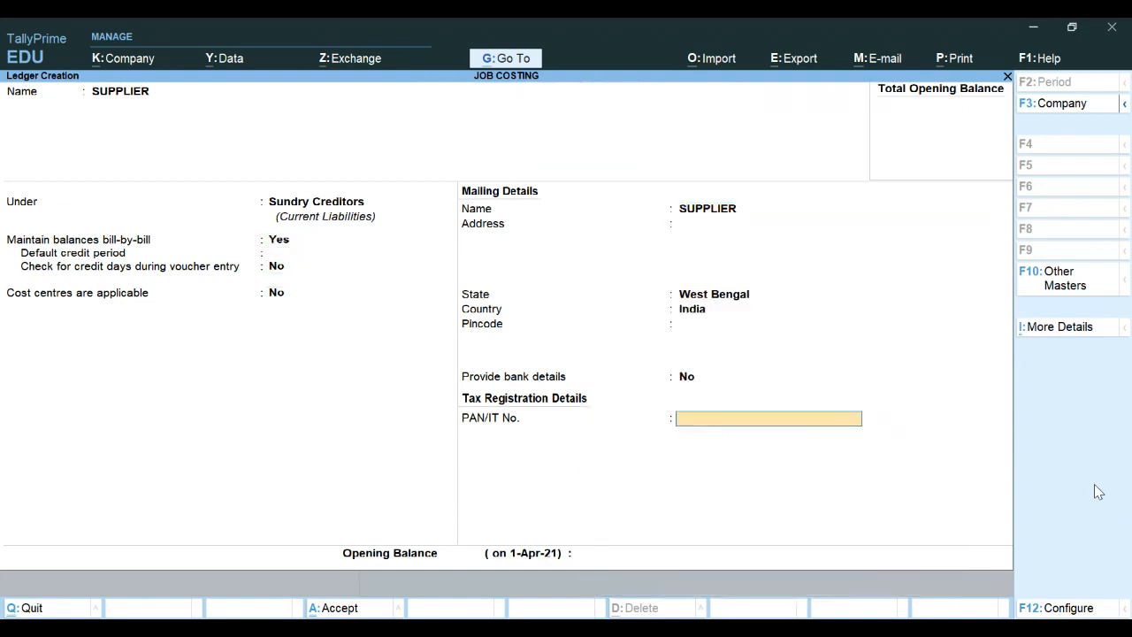
pyautogui.press('Return')
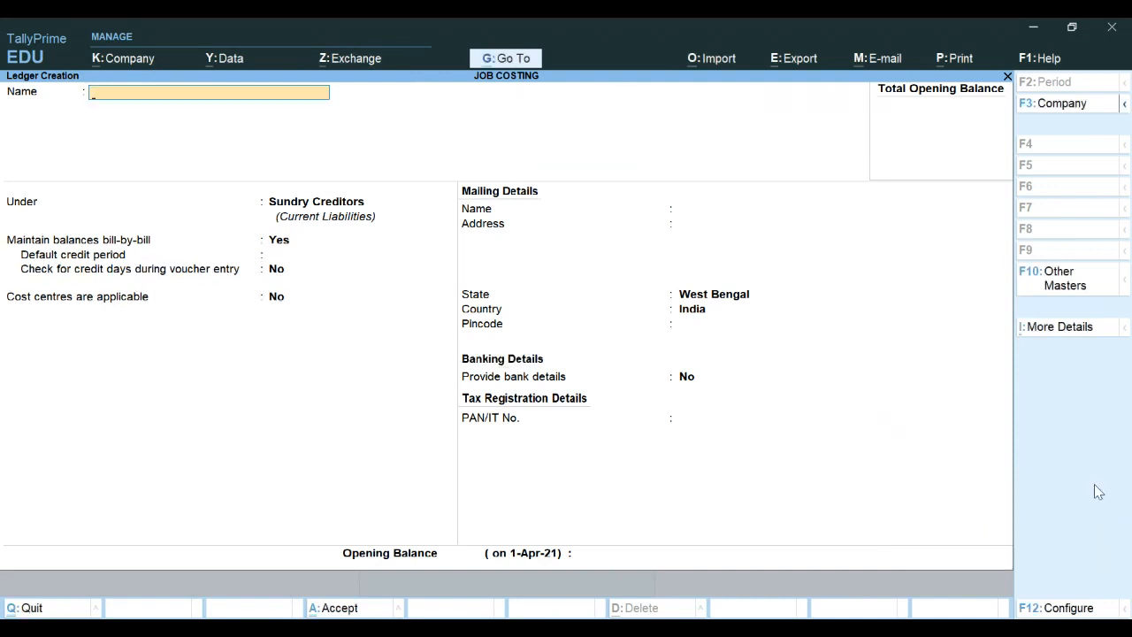
# Enter a new ledger named CUSTOMER and place it under Sundry Debtors.
pyautogui.write('CIU')
pyautogui.write('S')
pyautogui.press('BackSpace')
pyautogui.press('BackSpace')
pyautogui.write('USTOMER')
pyautogui.press('Return')
pyautogui.write('DE')
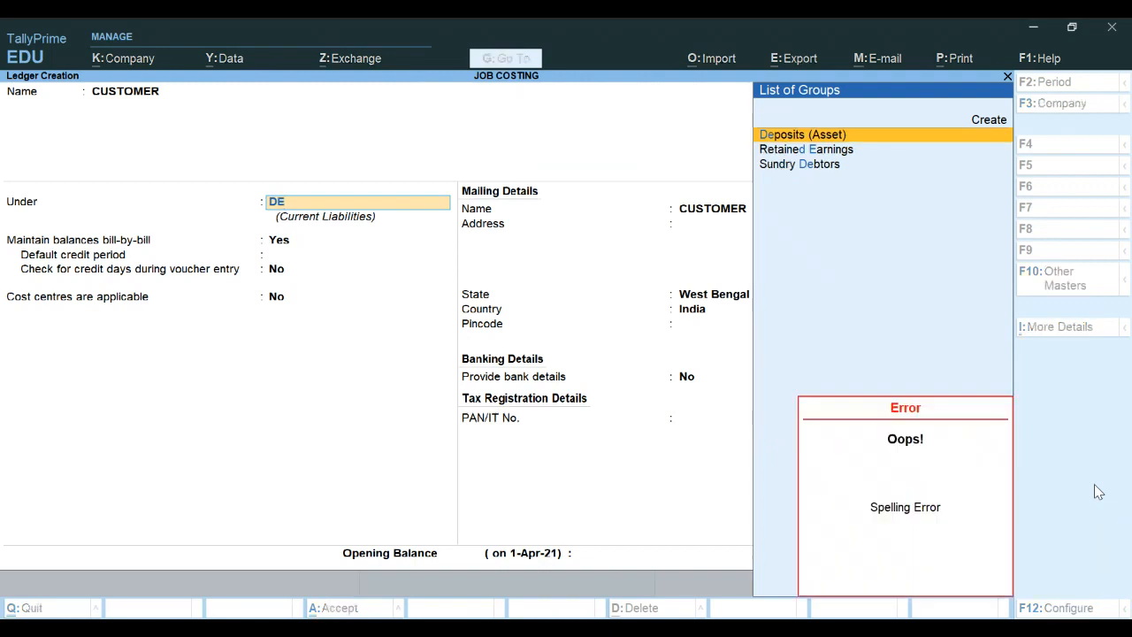
pyautogui.press('Down')
pyautogui.press('Down')
pyautogui.press('Return')
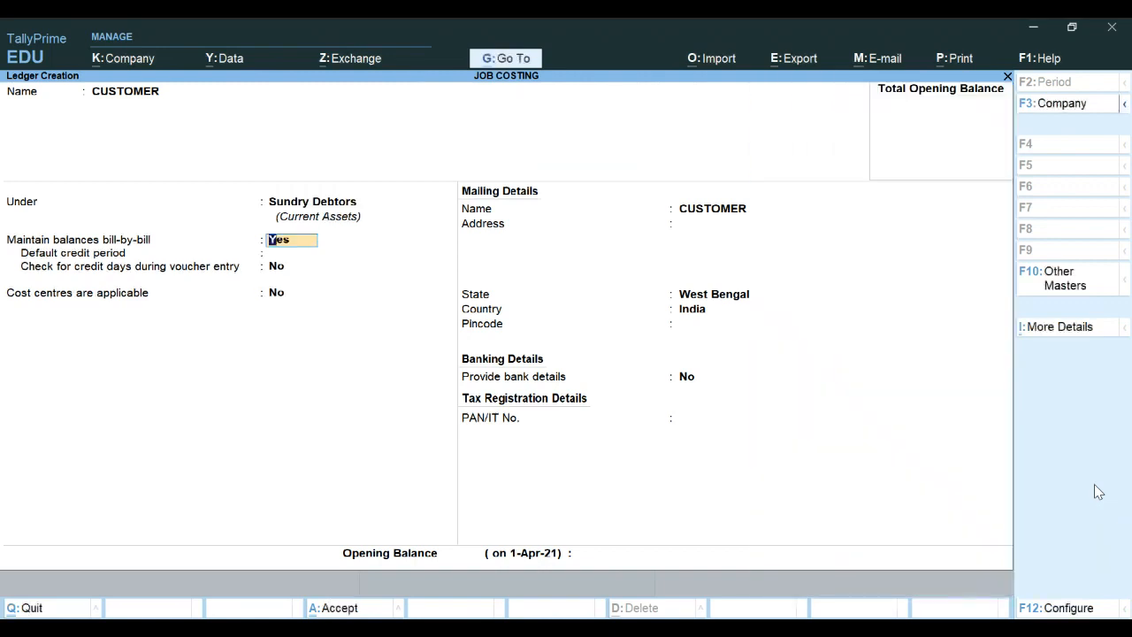
# Save the CUSTOMER ledger, keeping bill-by-bill balances on, cost centres not applicable and the remaining details at their defaults.
pyautogui.press('Return')
pyautogui.press('Return')
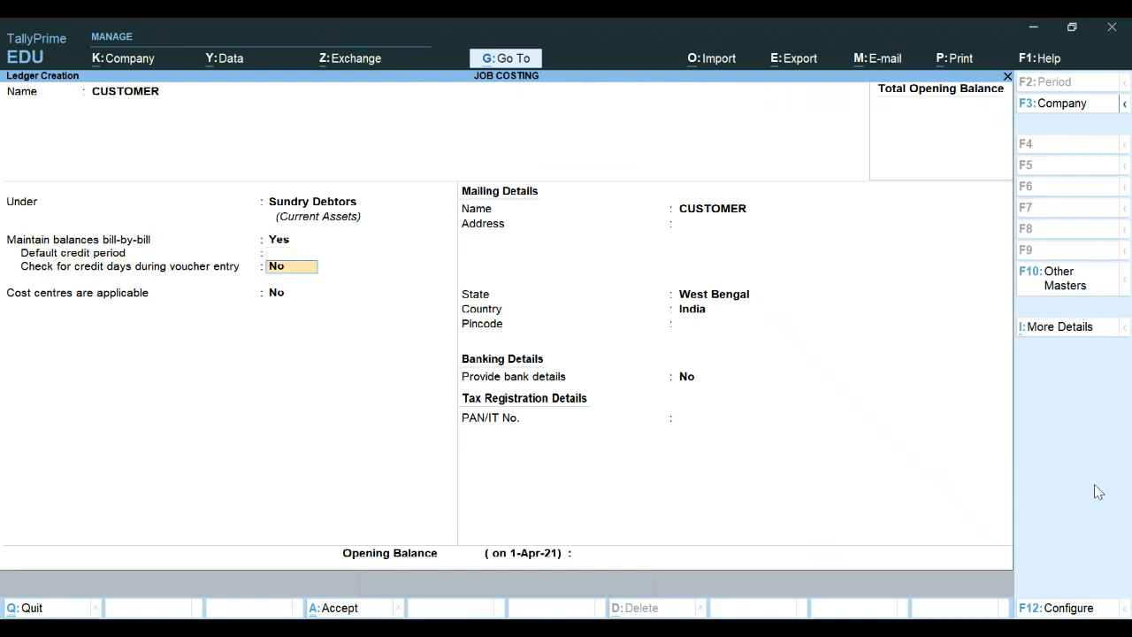
pyautogui.press('Return')
pyautogui.press('Return')
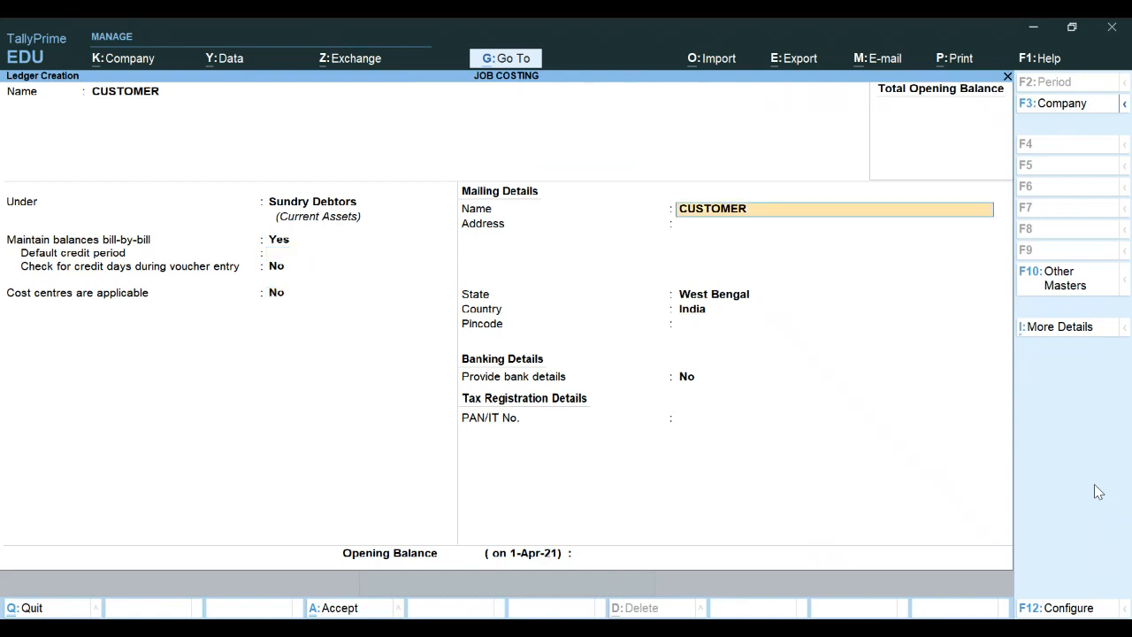
pyautogui.press('Return')
pyautogui.press('Return')
pyautogui.press('Return')
pyautogui.press('Return')
pyautogui.press('Return')
pyautogui.press('Return')
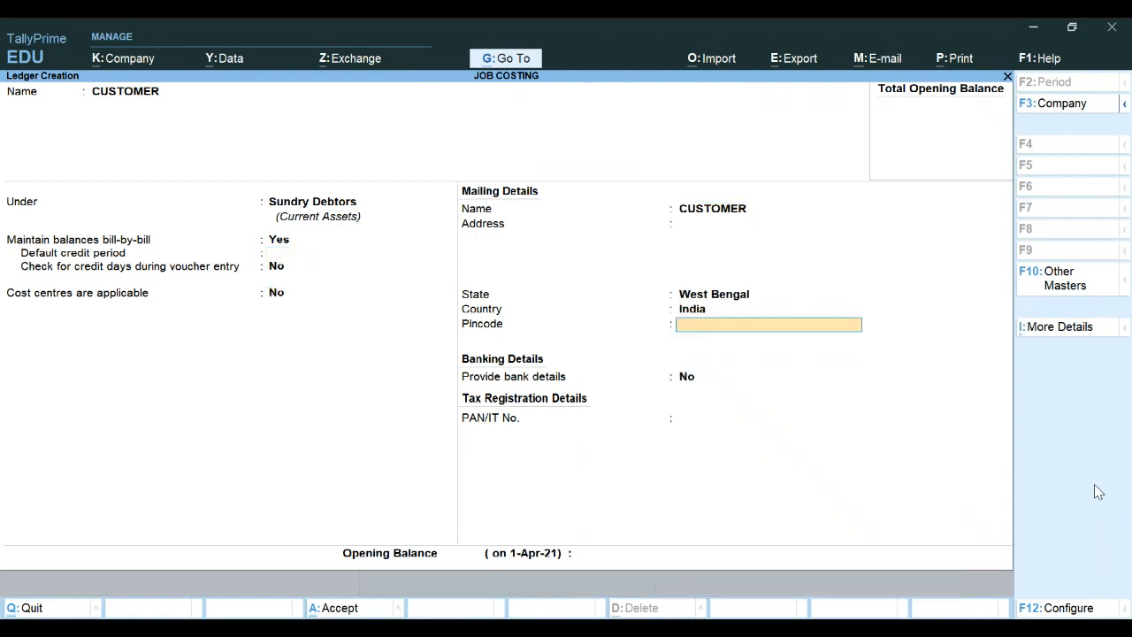
pyautogui.press('Return')
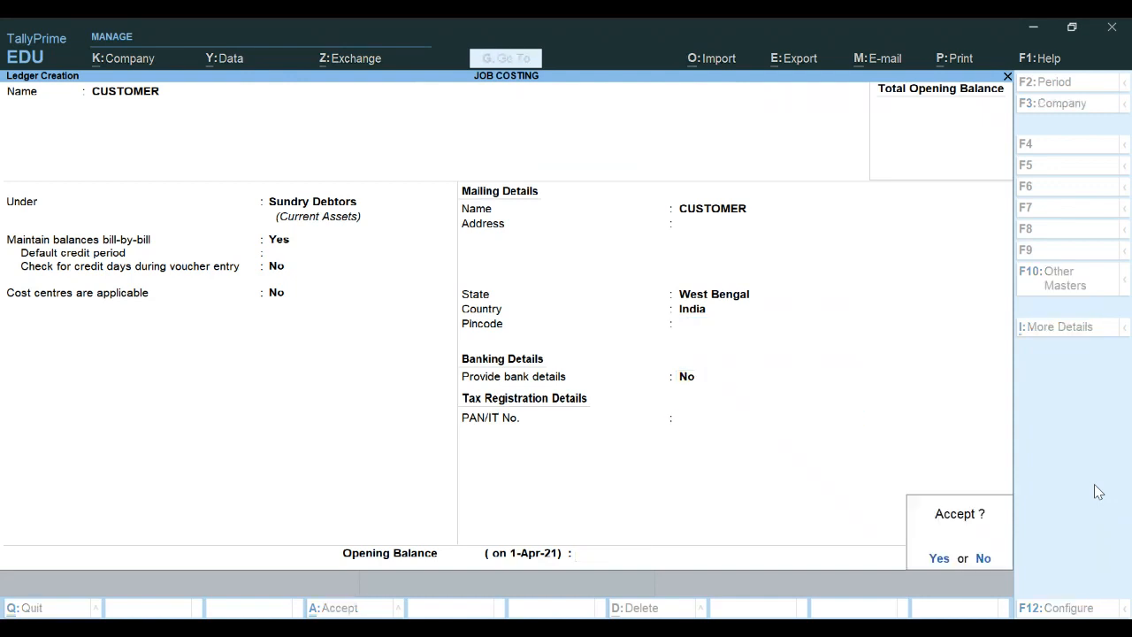
pyautogui.press('Return')
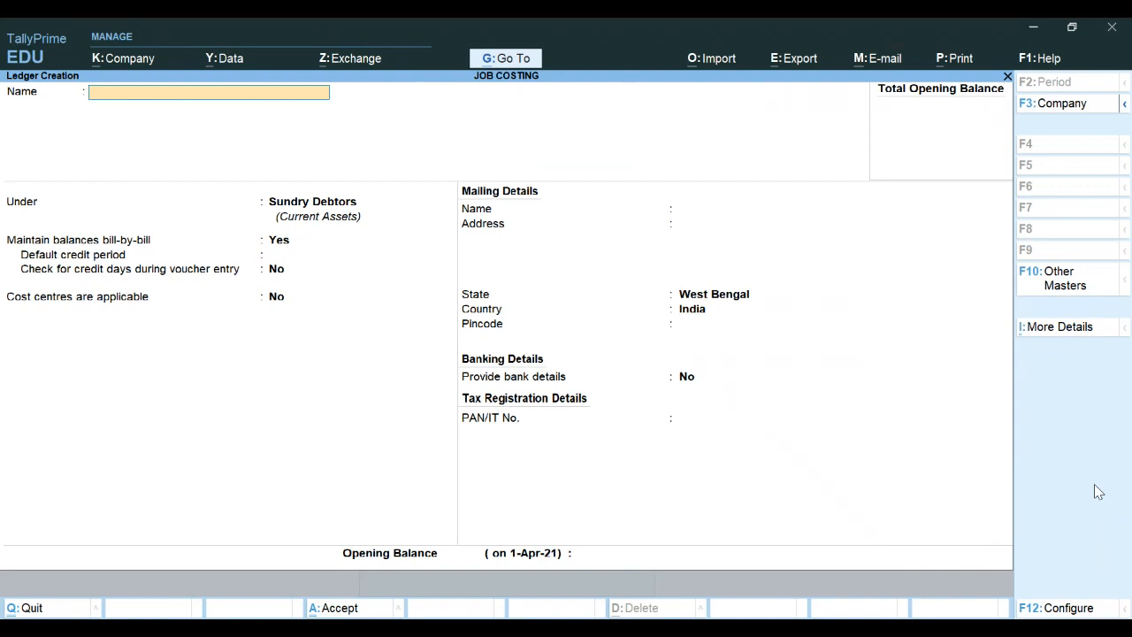
# Enter a new ledger named PURCHASE and place it under Purchase Accounts.
pyautogui.write('PURCHSE')
pyautogui.press('Return')
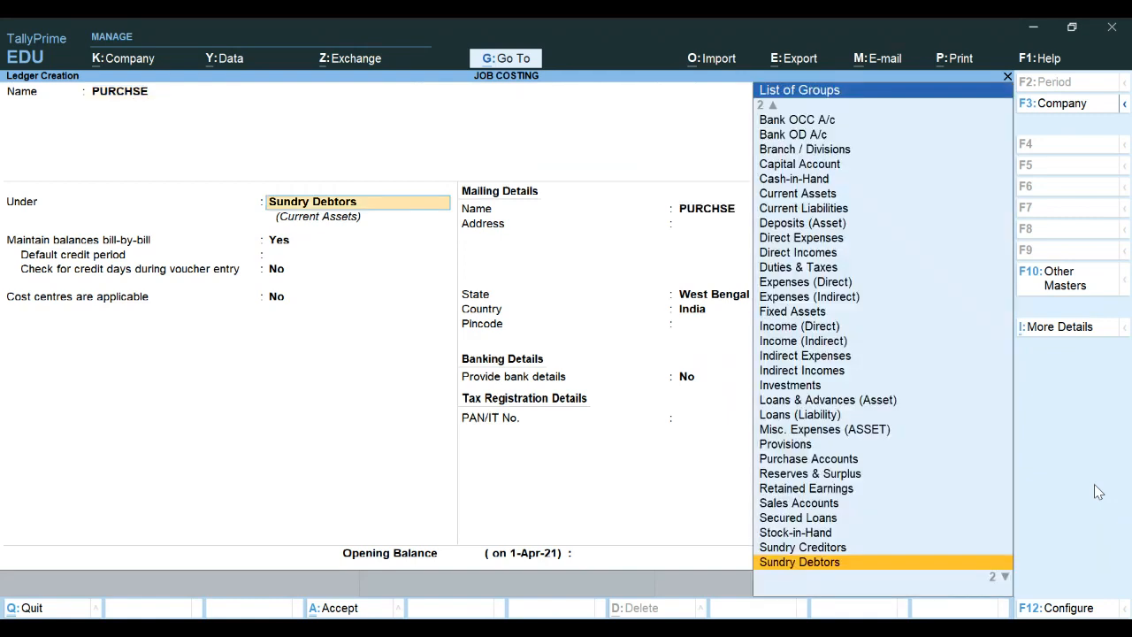
pyautogui.press('BackSpace')
pyautogui.write('P')
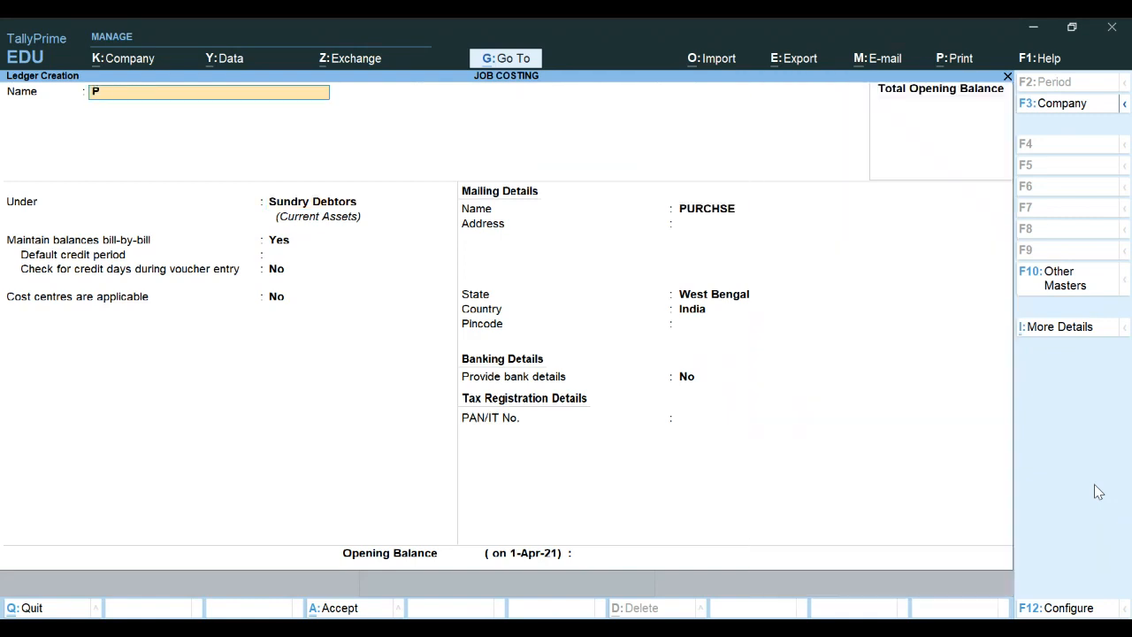
pyautogui.write('URCHASE')
pyautogui.press('Return')
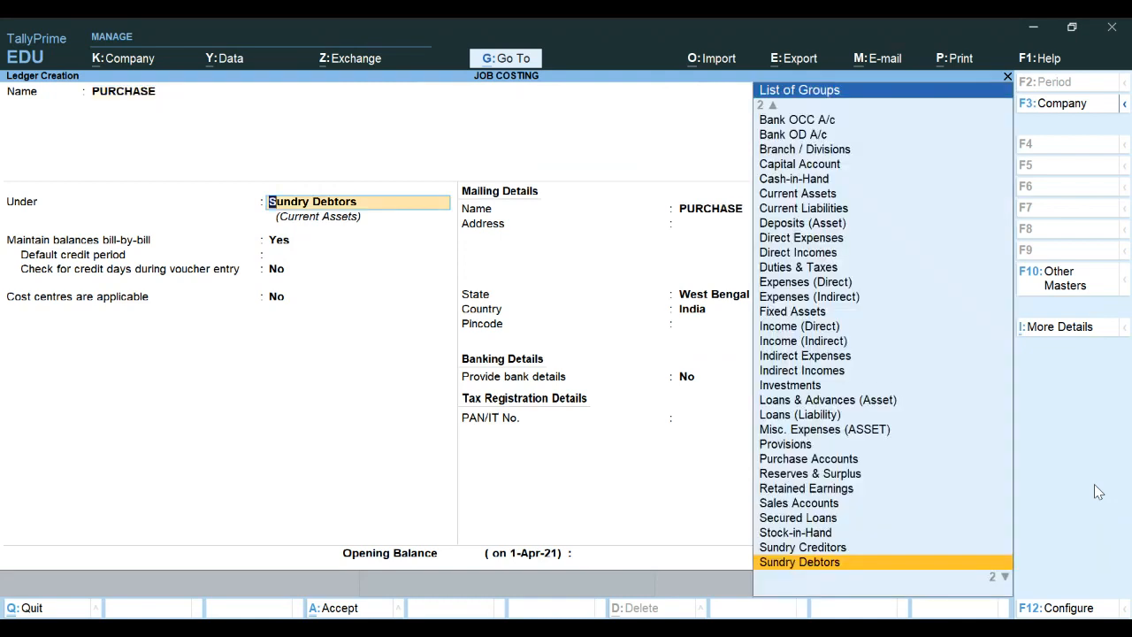
pyautogui.write('PUR')
pyautogui.press('Return')
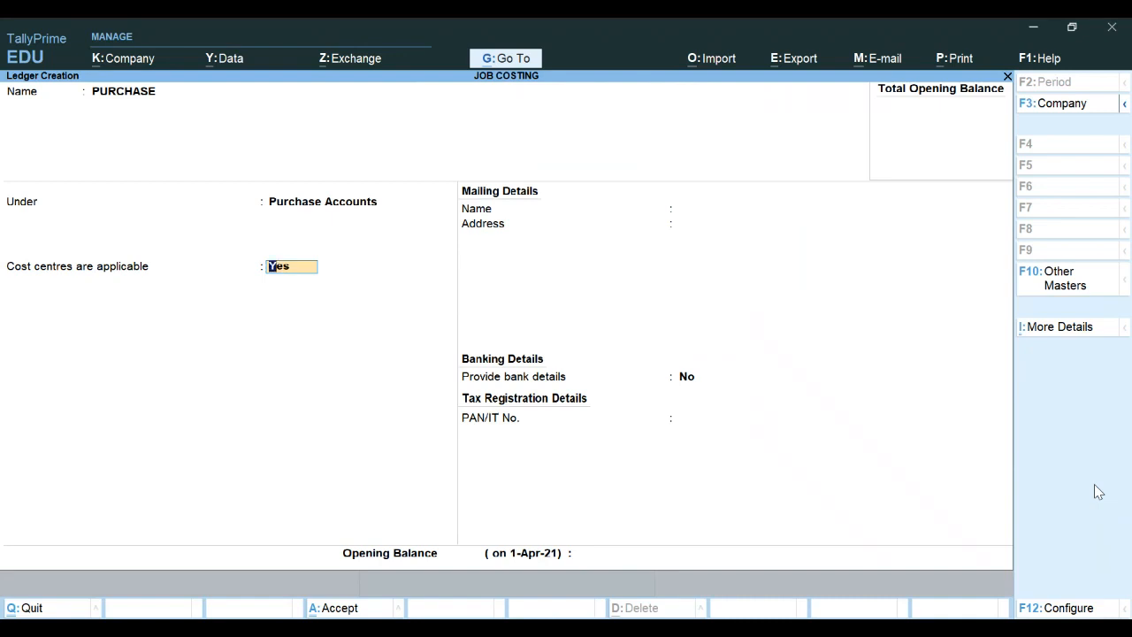
# Set Use Inventory Allocations for Ledgers to Yes in the ledger configuration.
pyautogui.press('F12')
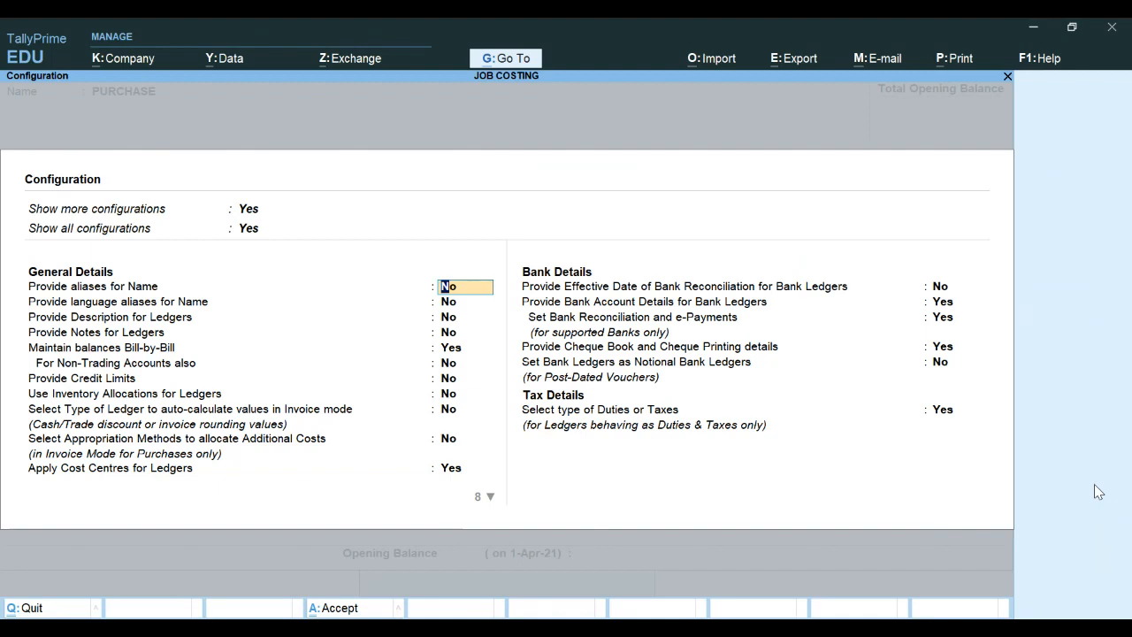
pyautogui.press('Down')
pyautogui.press('Down')
pyautogui.press('Down')
pyautogui.press('Down')
pyautogui.press('Down')
pyautogui.press('Down')
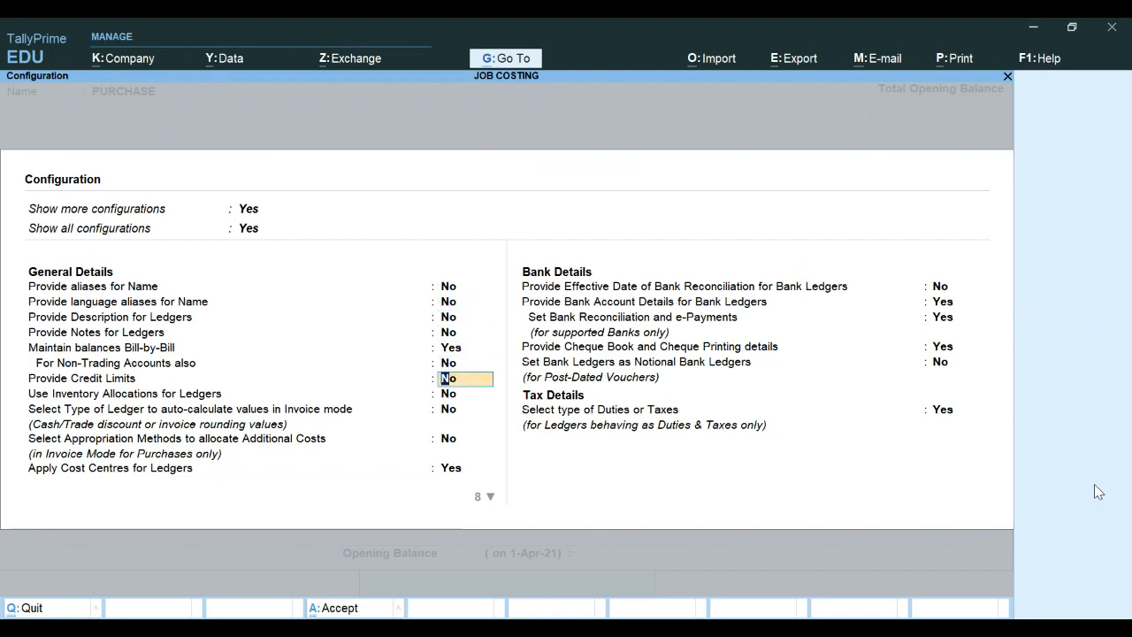
pyautogui.press('Down')
pyautogui.press('Down')
pyautogui.press('Down')
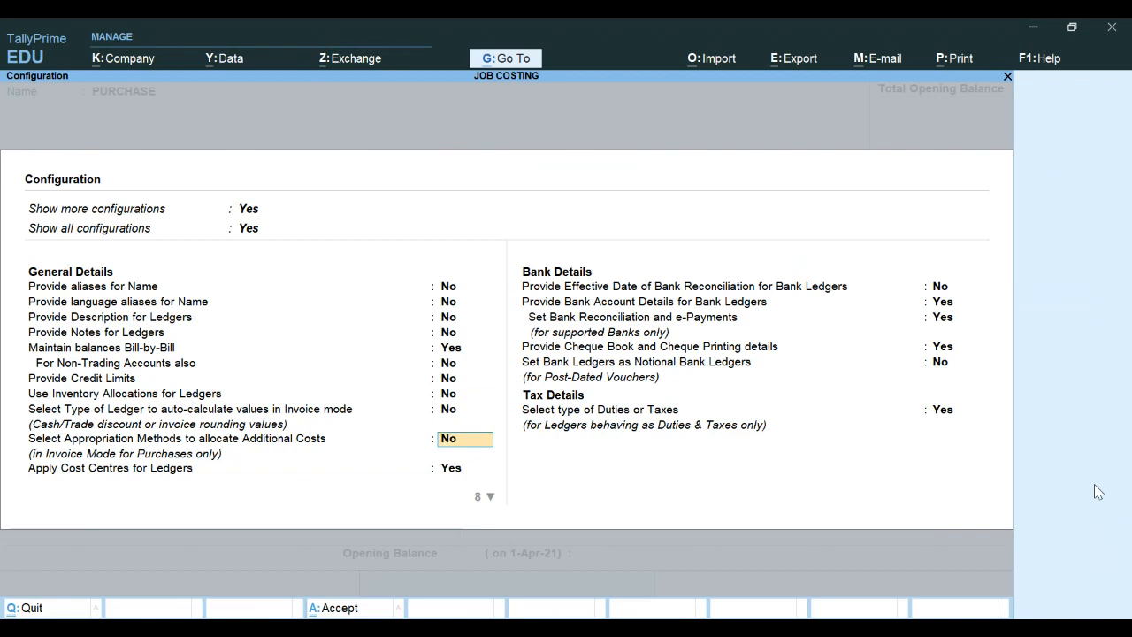
pyautogui.press('Up')
pyautogui.press('Up')
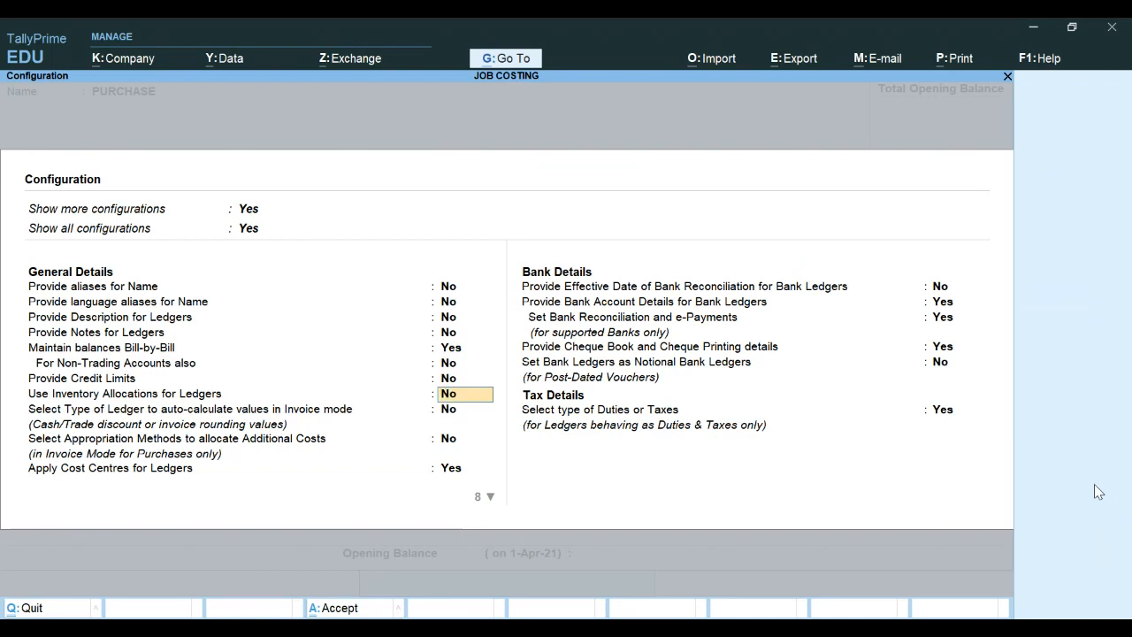
pyautogui.write('Y')
pyautogui.press('Return')
# Apply the ledger configuration and complete the PURCHASE ledger with inventory values affected and cost centres applicable both set to Yes.
pyautogui.press('Up')
pyautogui.press('Down')
pyautogui.press('Down')
pyautogui.press('Down')
pyautogui.press('Down')
pyautogui.press('Down')
pyautogui.press('Down')
pyautogui.press('Down')
pyautogui.press('Down')
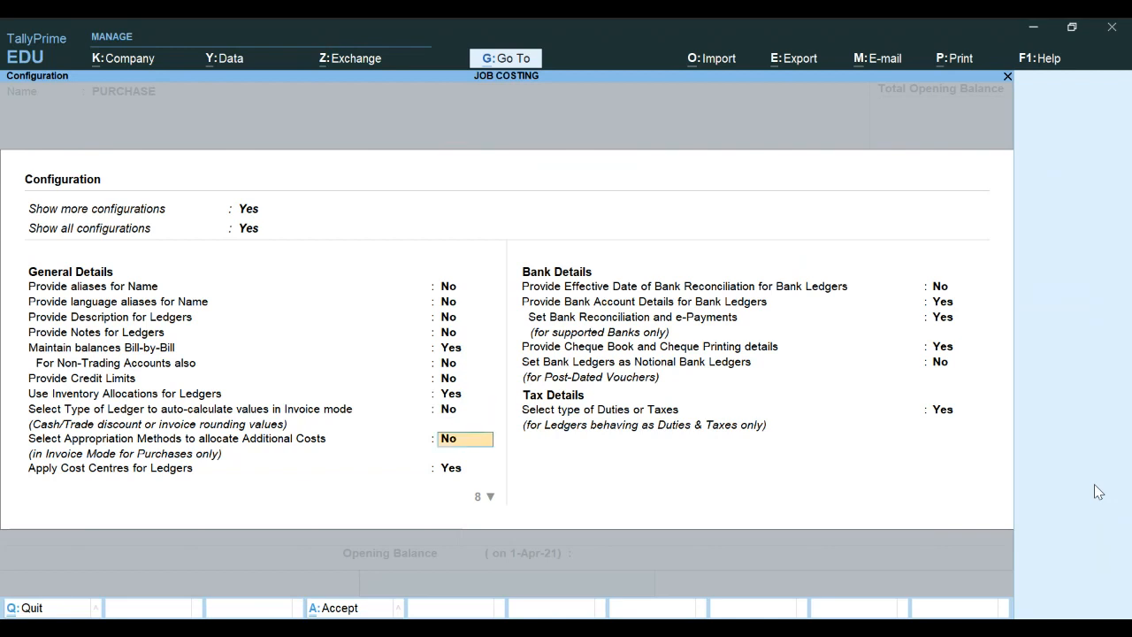
pyautogui.press('Return')
pyautogui.press('Return')
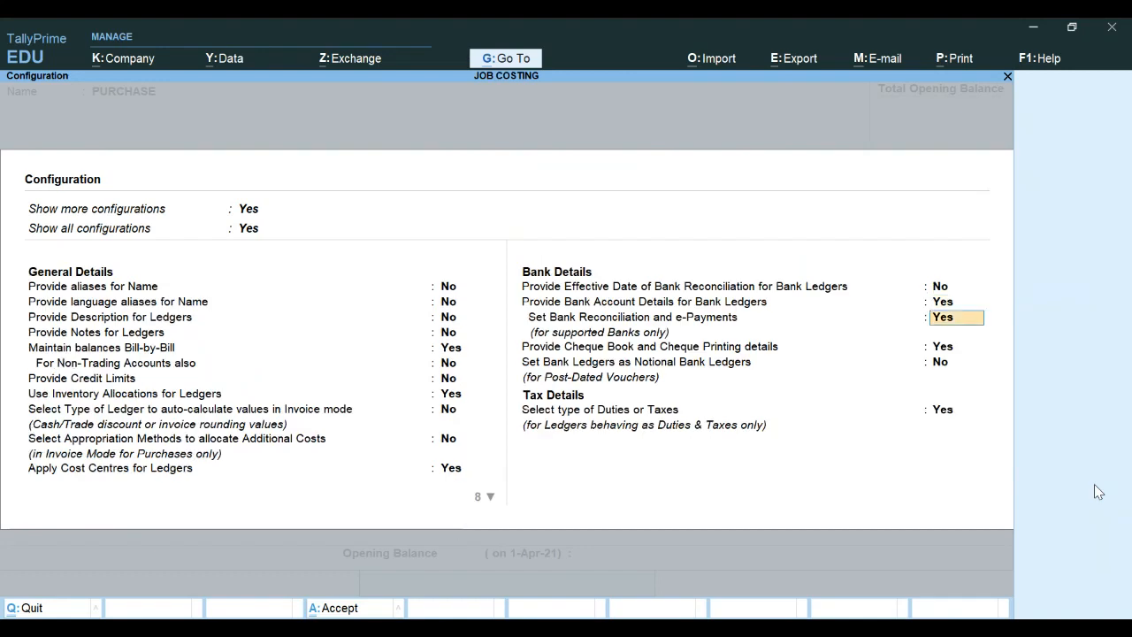
pyautogui.press('Return')
pyautogui.press('Return')
pyautogui.press('Return')
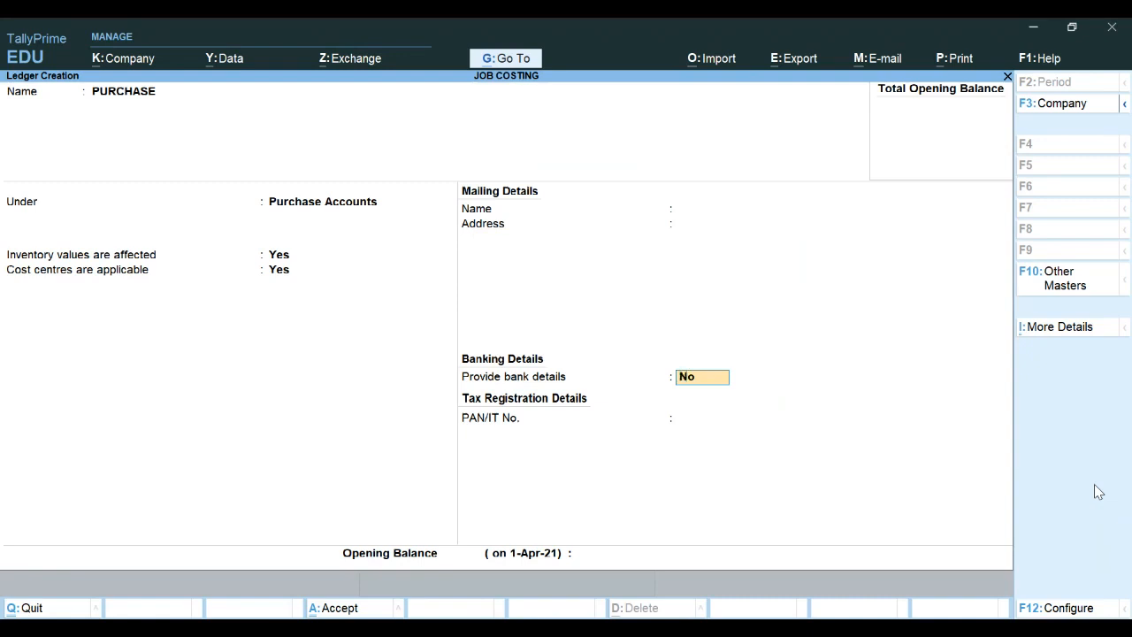
pyautogui.press('Return')
pyautogui.press('Return')
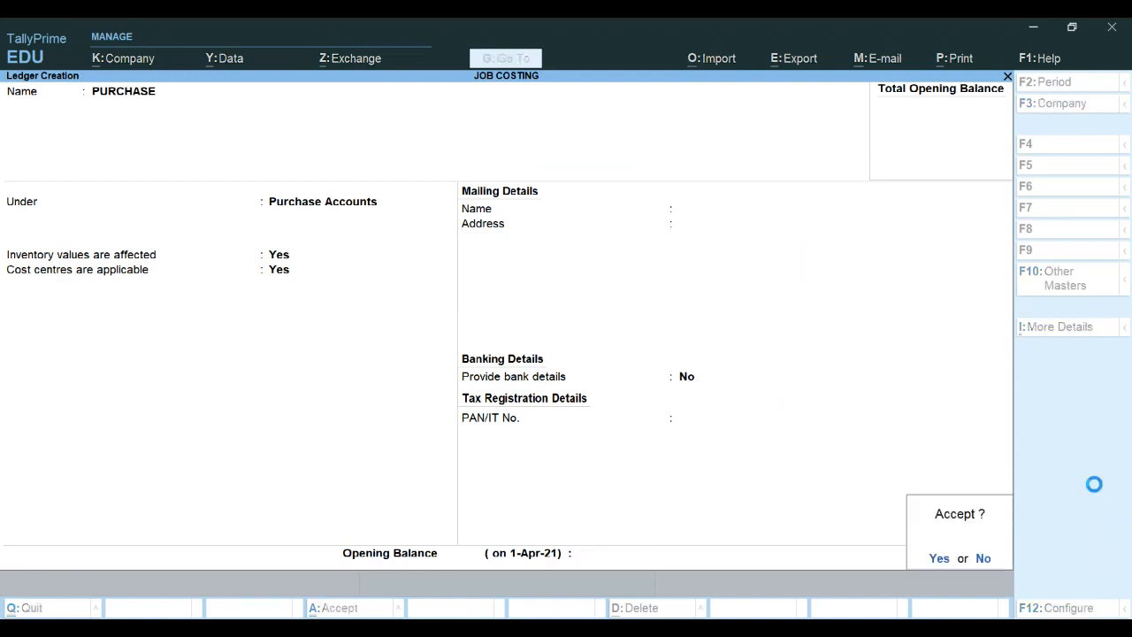
# Save the PURCHASE ledger and enter a new ledger named SALES under Sales Accounts.
pyautogui.write('ySALES')
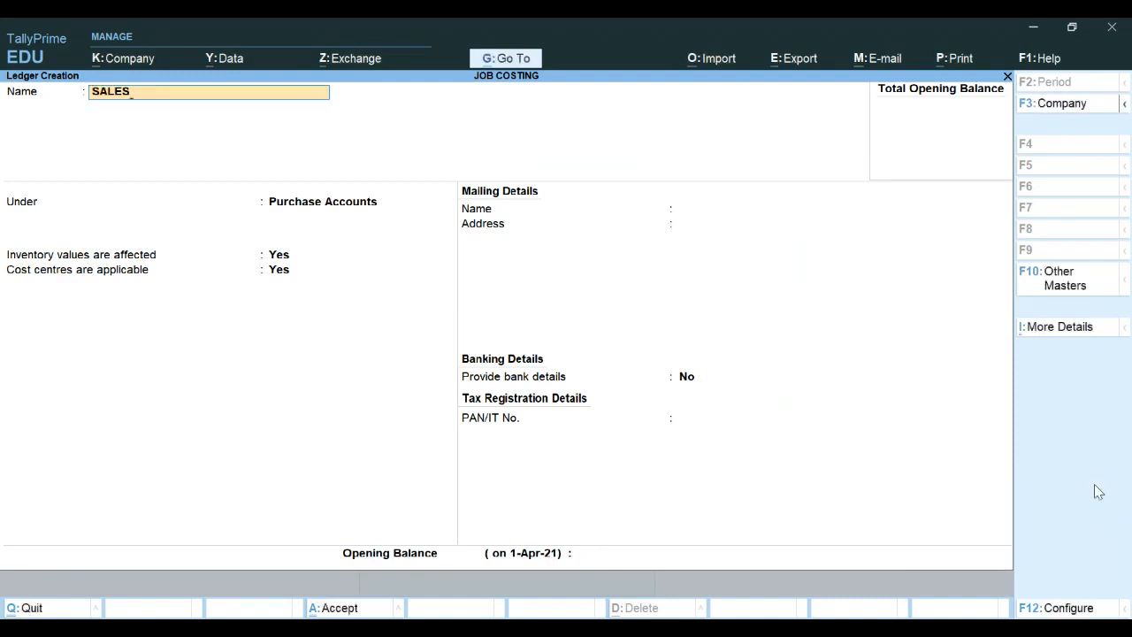
pyautogui.press('Return')
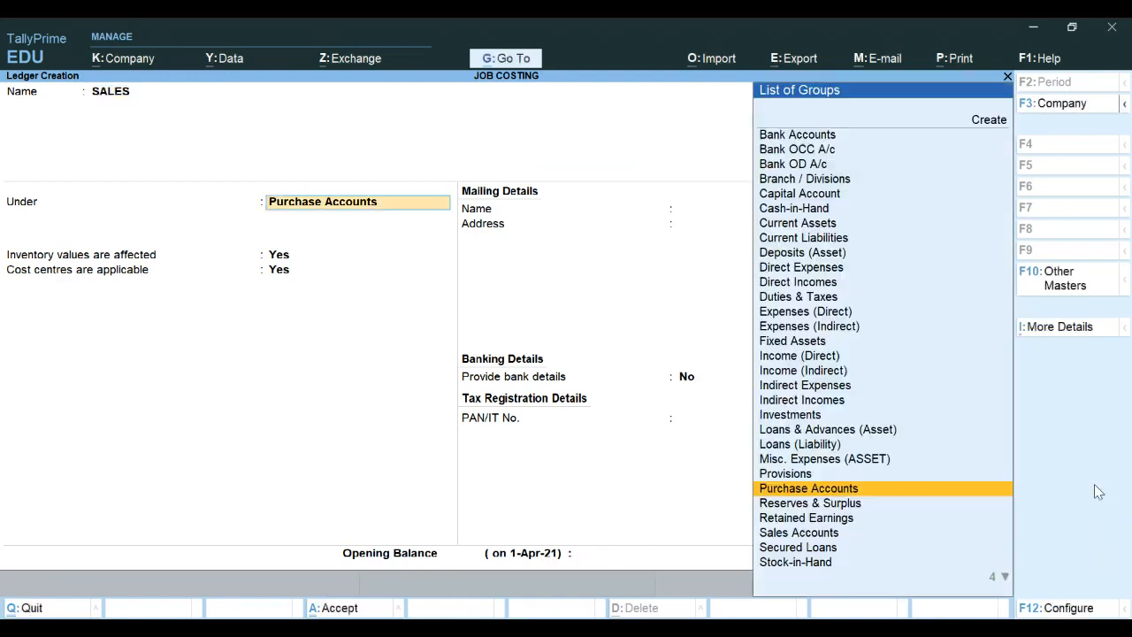
pyautogui.write('SALES')
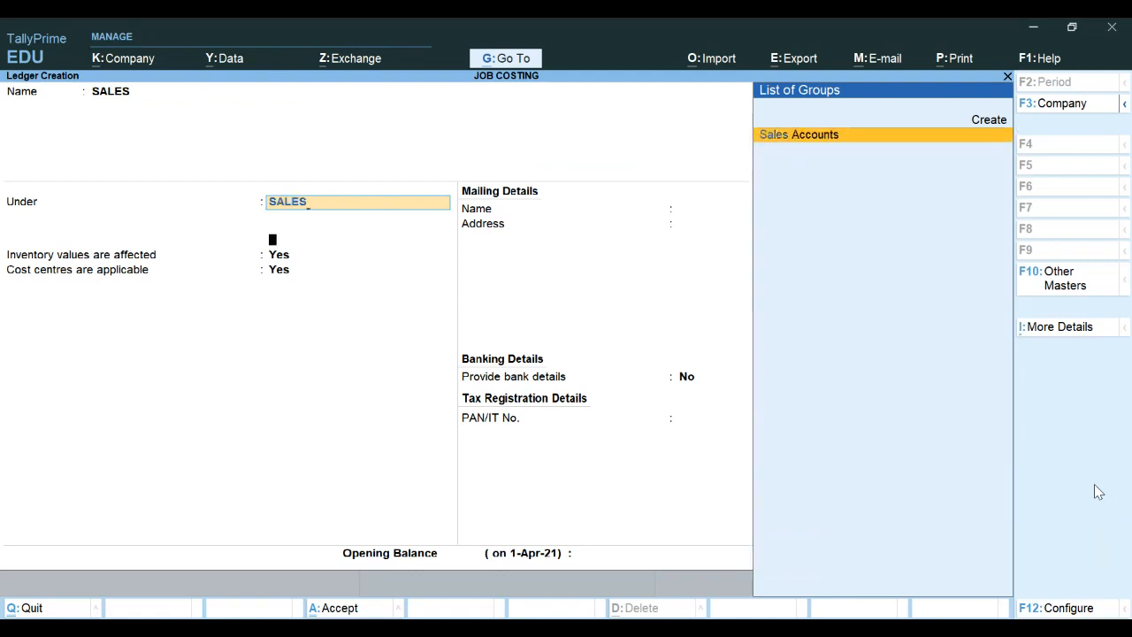
pyautogui.press('Return')
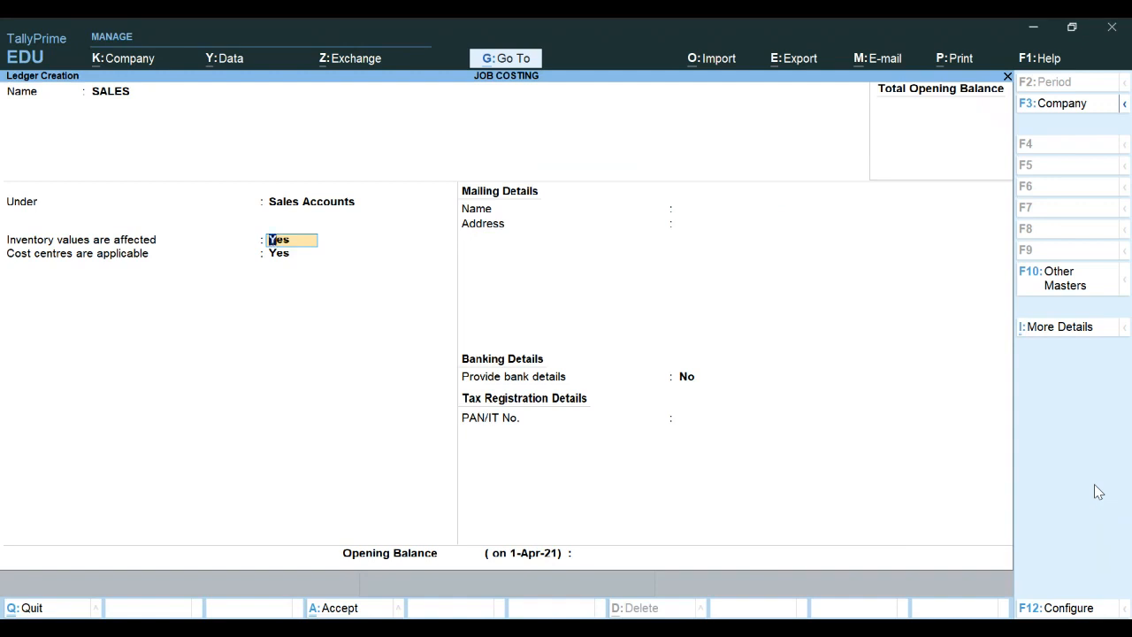
# Set inventory values affected to No for the SALES ledger, keep cost centres applicable and save it.
pyautogui.write('N')
pyautogui.press('Return')
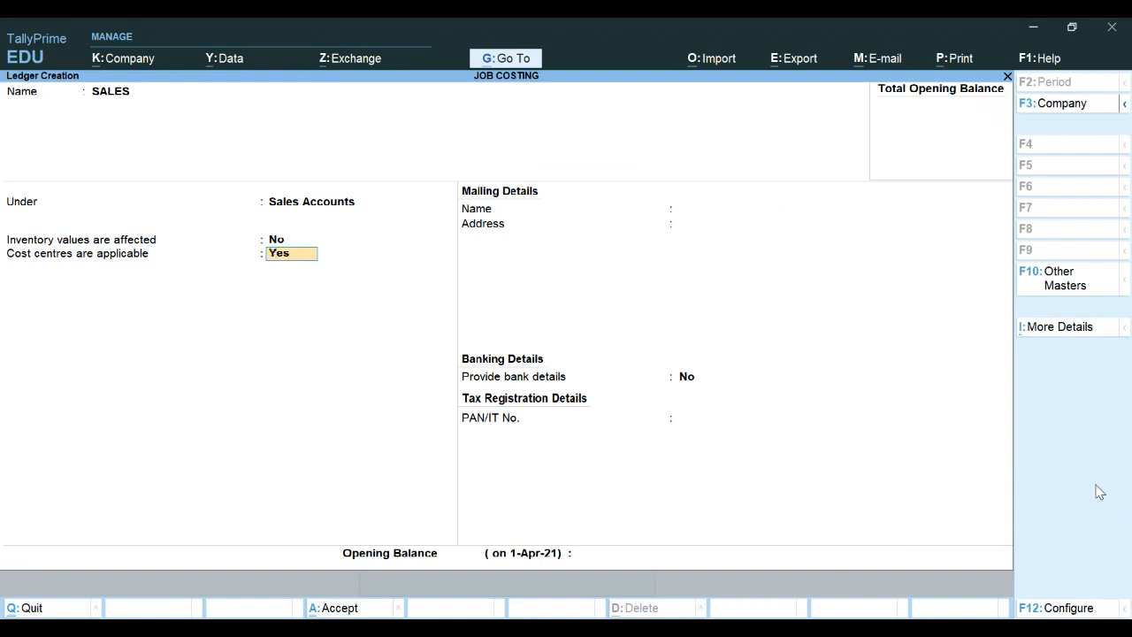
pyautogui.press('Return')
pyautogui.press('Return')
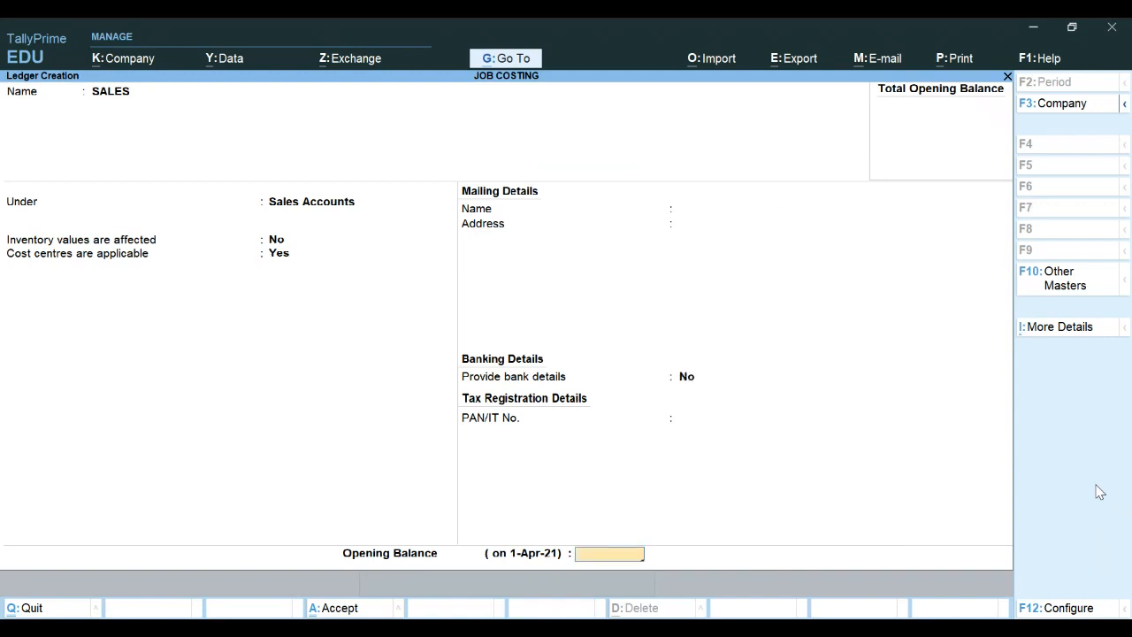
pyautogui.press('Return')
pyautogui.press('Return')
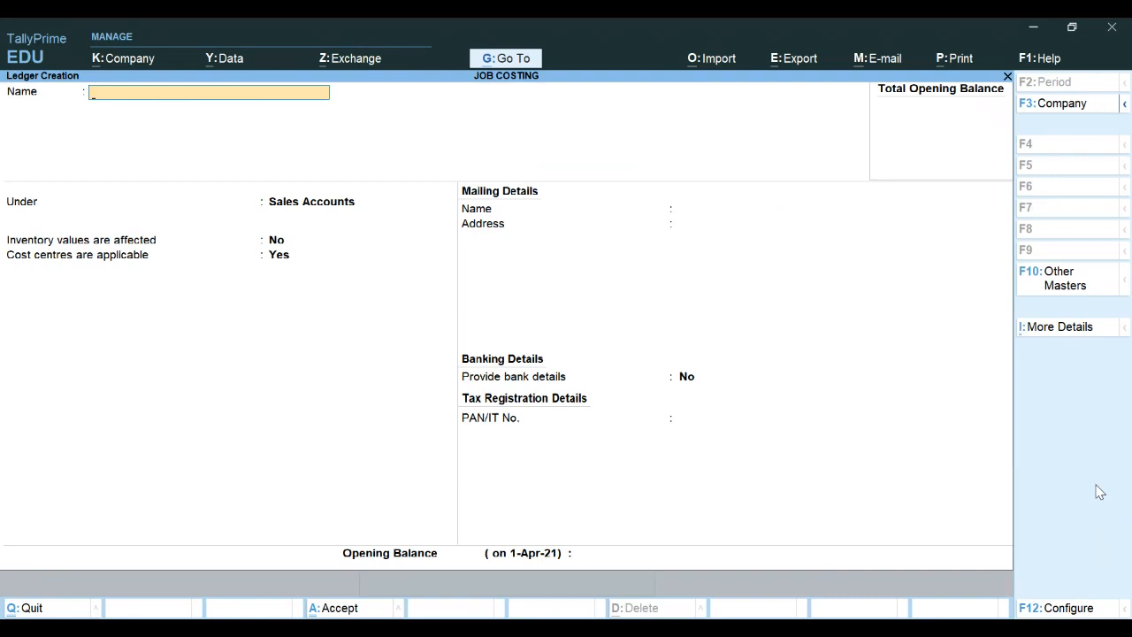
# Enter a new ledger named TRANSPORTATION CHARGE under the Direct Expenses group.
pyautogui.press('Escape')
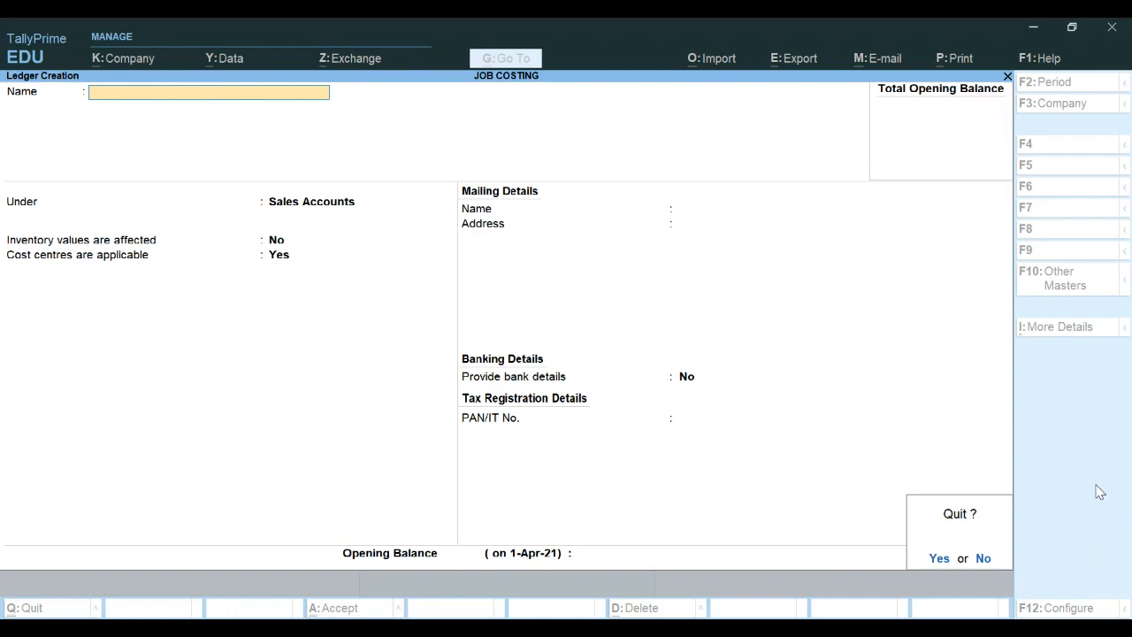
pyautogui.write('n')
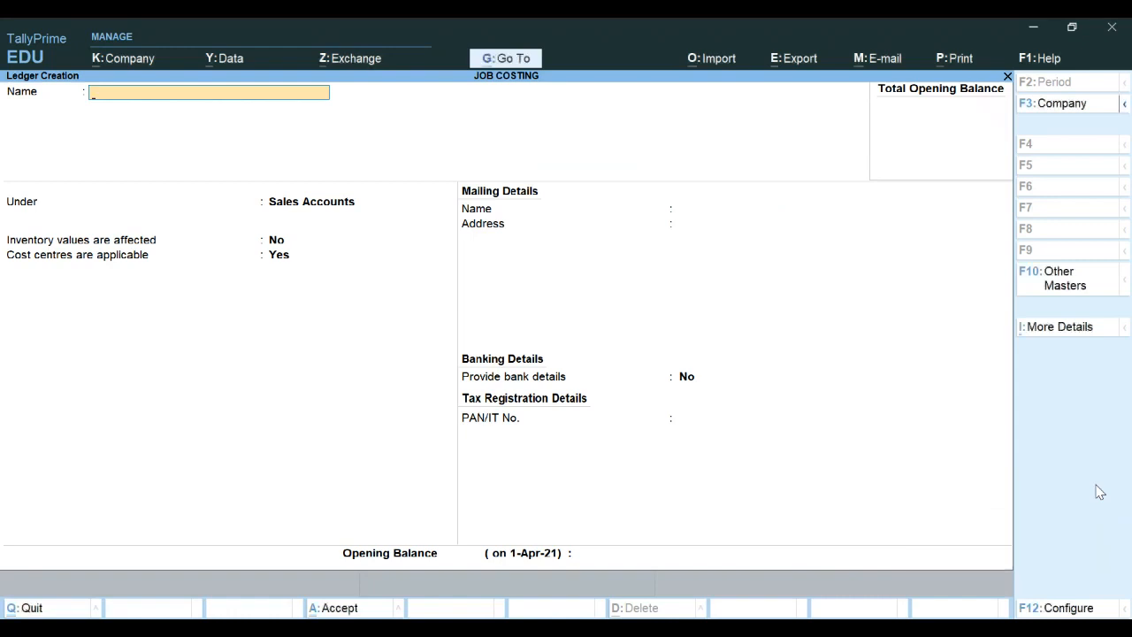
pyautogui.write('TRANSPORTATION')
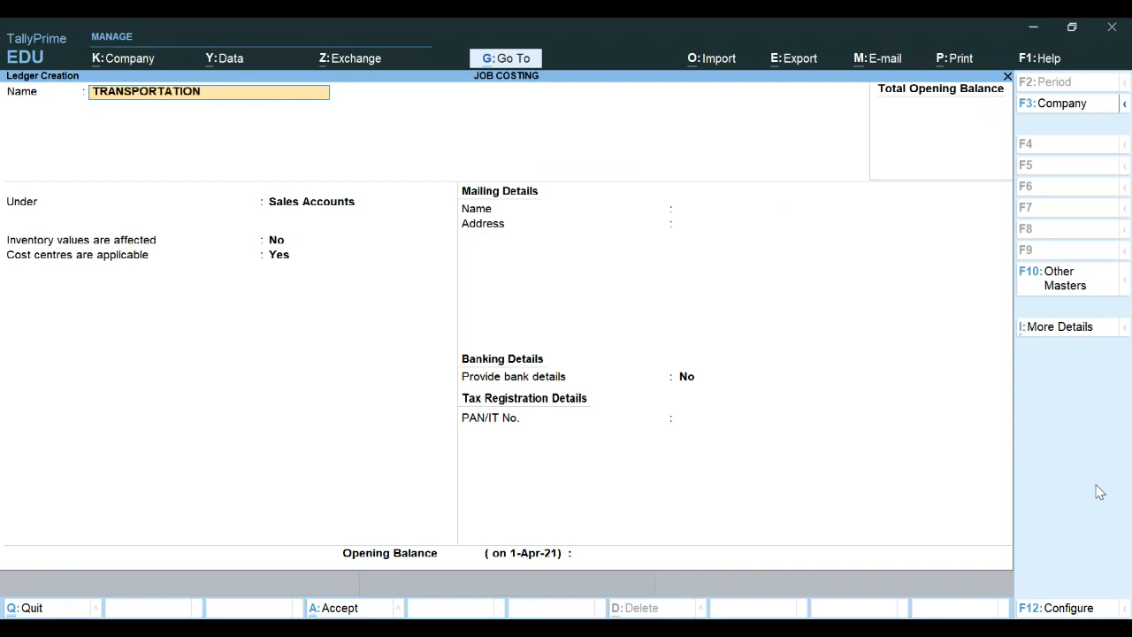
pyautogui.write(' CHARGE')
pyautogui.press('Return')
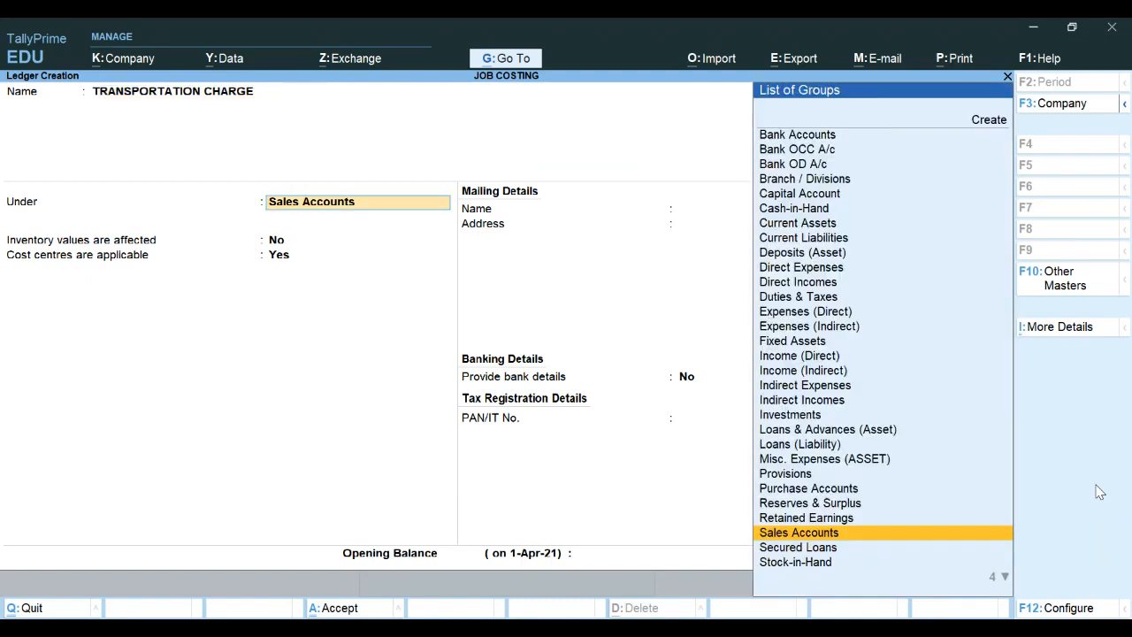
pyautogui.write('D')
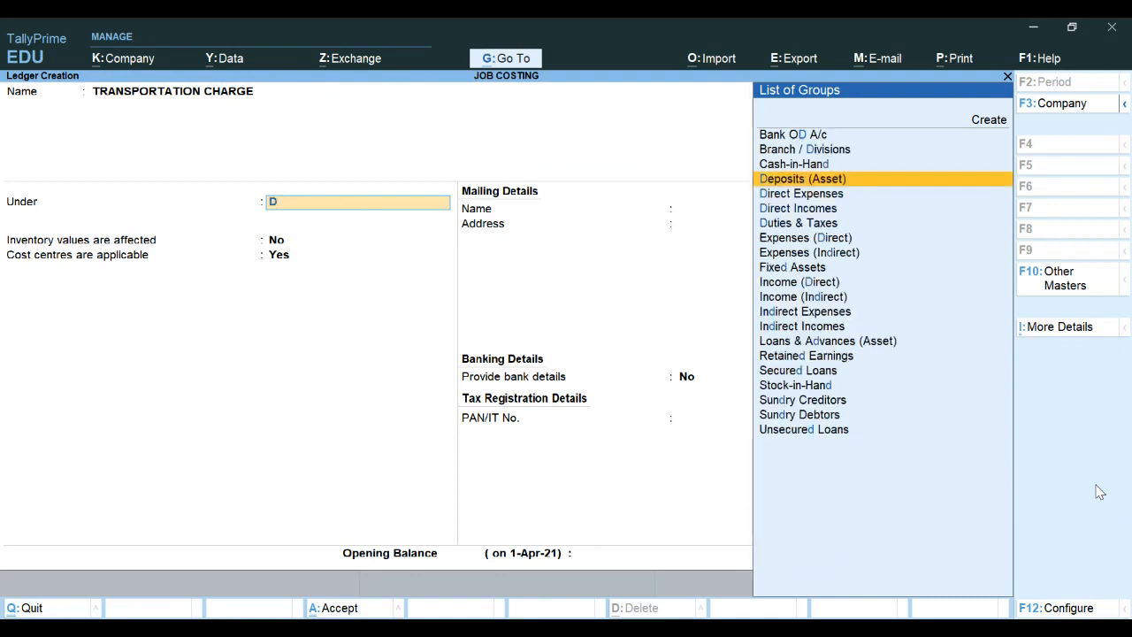
pyautogui.press('Down')
pyautogui.press('Return')
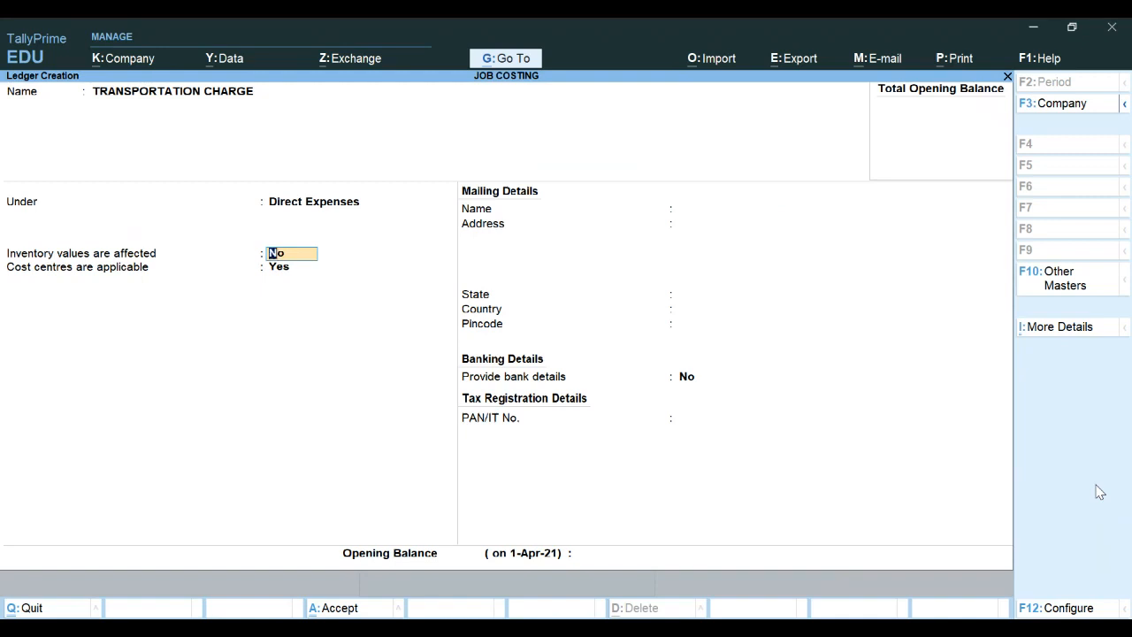
# Save the TRANSPORTATION CHARGE ledger with inventory values affected set to No and cost centres applicable set to Yes.
pyautogui.press('Return')
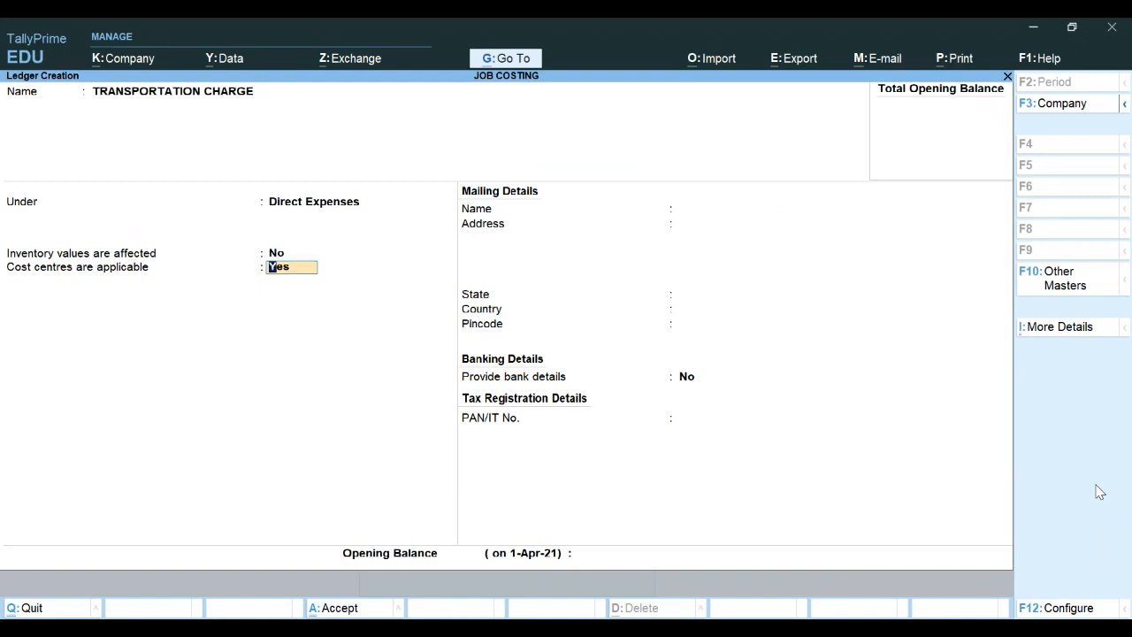
pyautogui.press('Return')
pyautogui.press('Return')
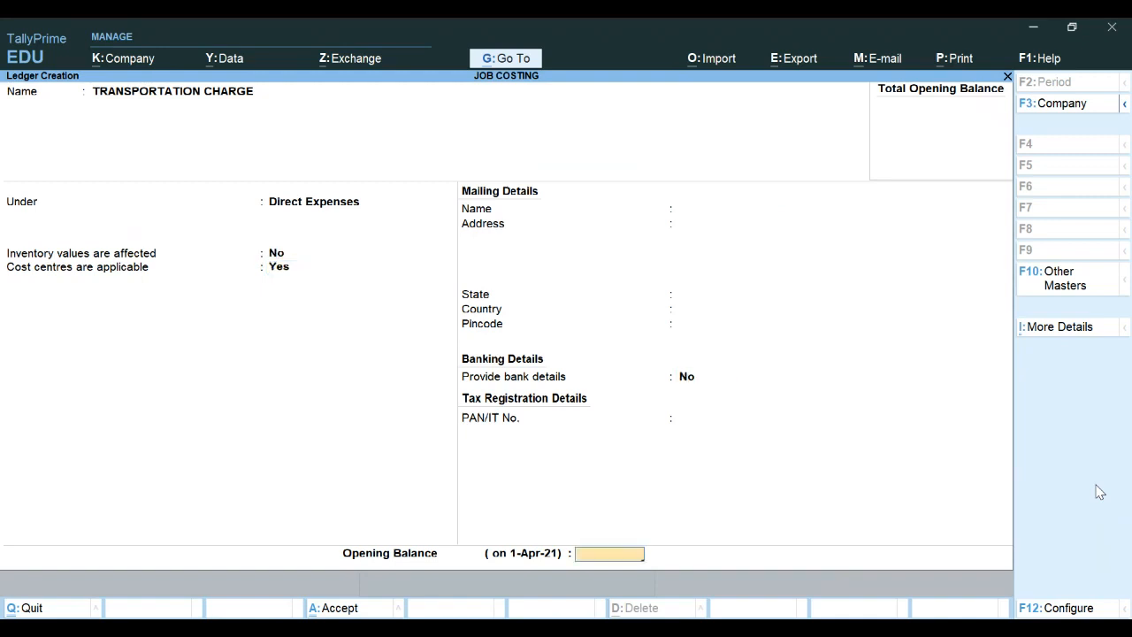
pyautogui.press('Return')
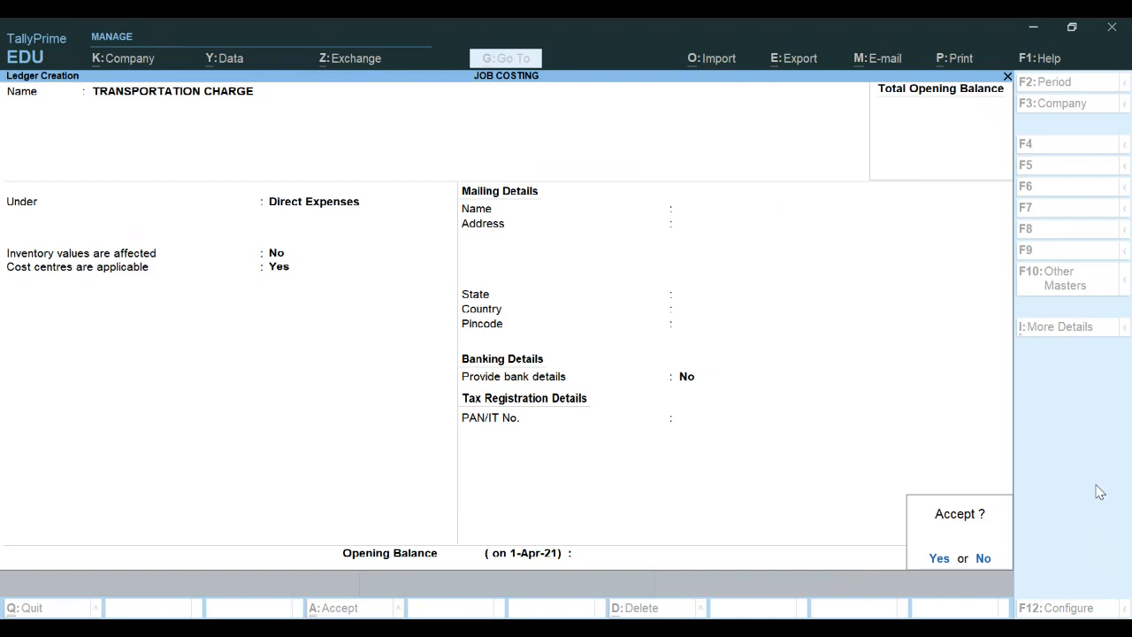
pyautogui.press('Return')
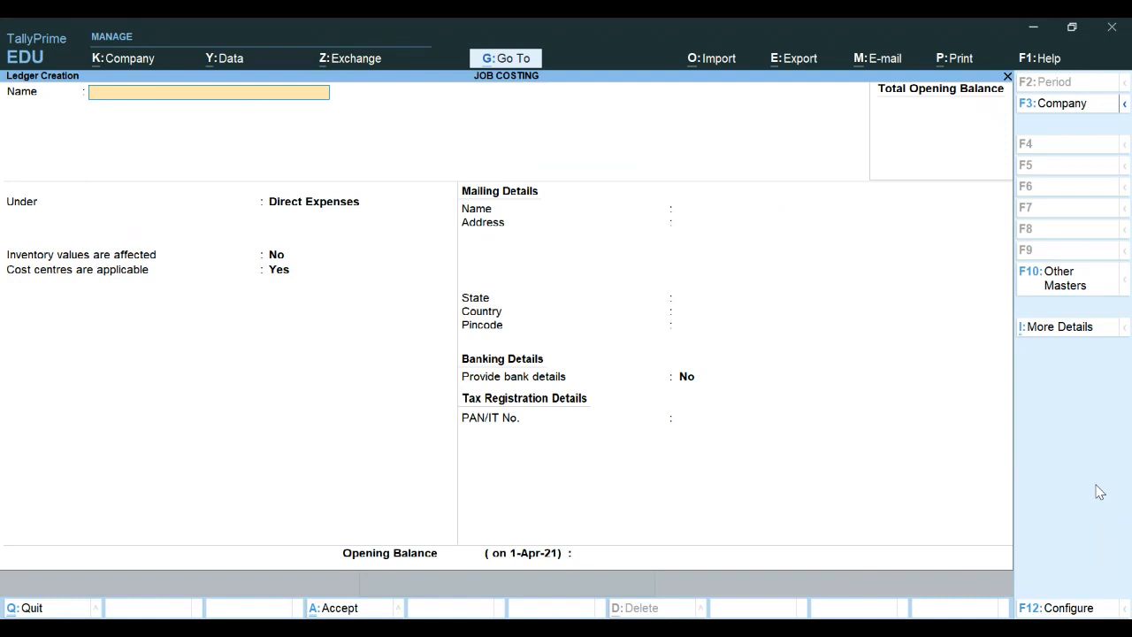
# Enter a new ledger named WAGES FOR PROJECT under the Direct Expenses group.
pyautogui.write('WAGES')
pyautogui.write(' FO')
pyautogui.press('BackSpace')
pyautogui.write('FOR PROJECT')
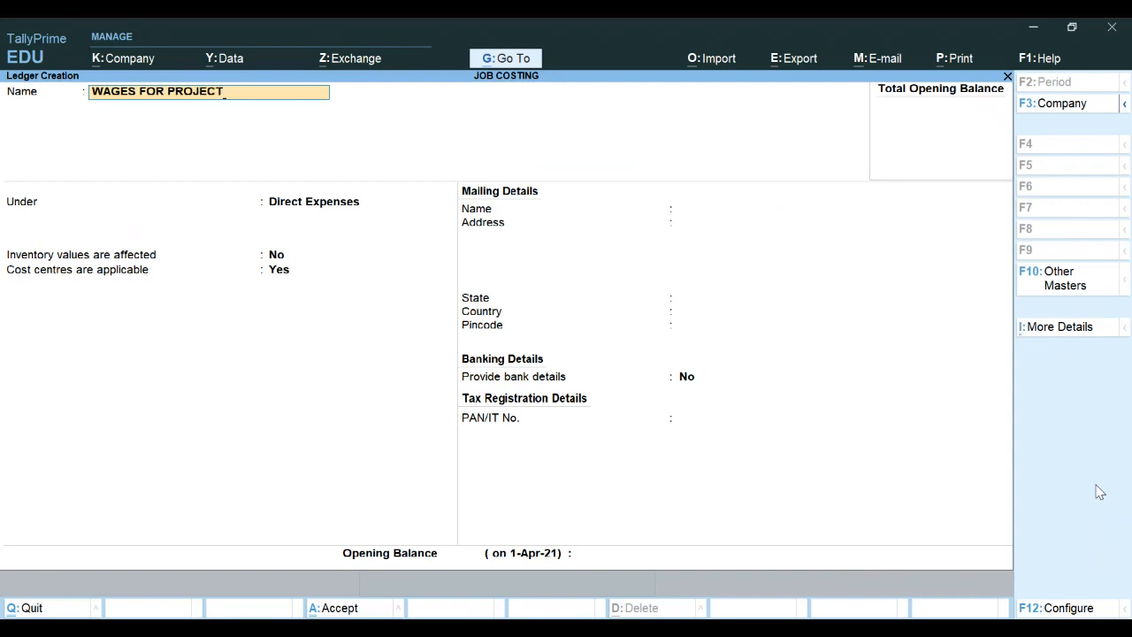
pyautogui.press('Return')
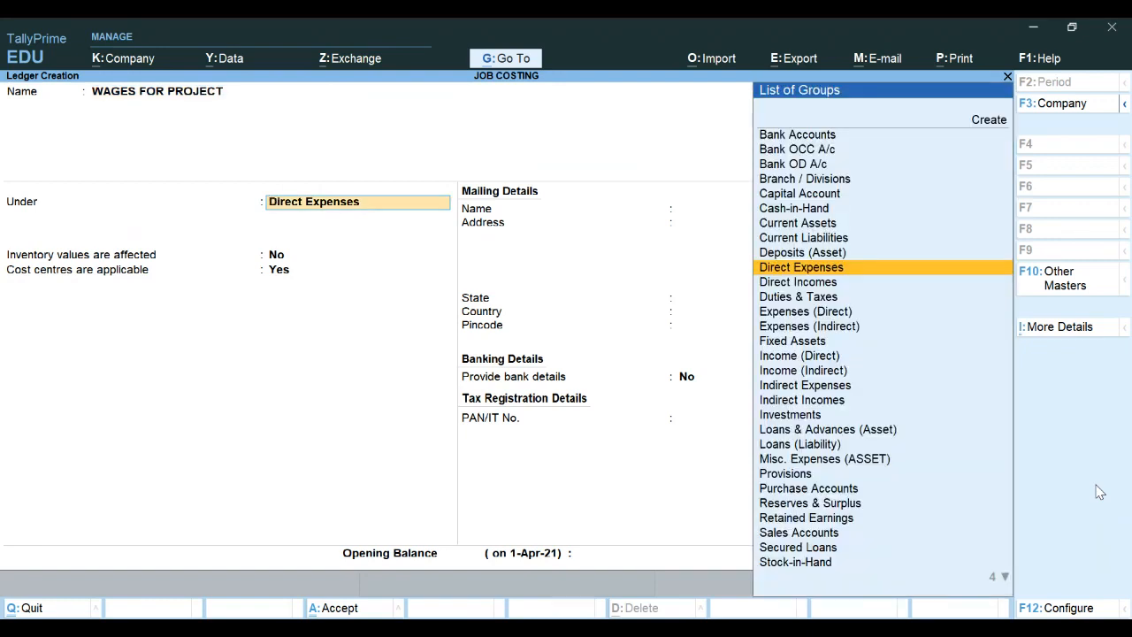
pyautogui.press('Return')
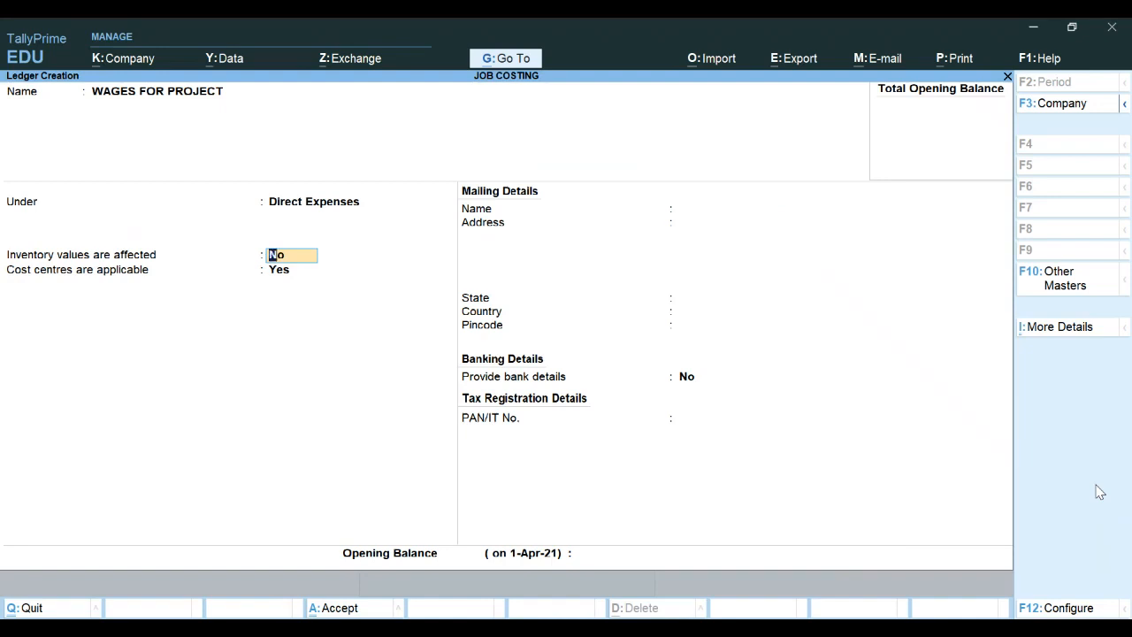
# Save the WAGES FOR PROJECT ledger with inventory values affected No and cost centres applicable Yes, and leave master creation.
pyautogui.press('Return')
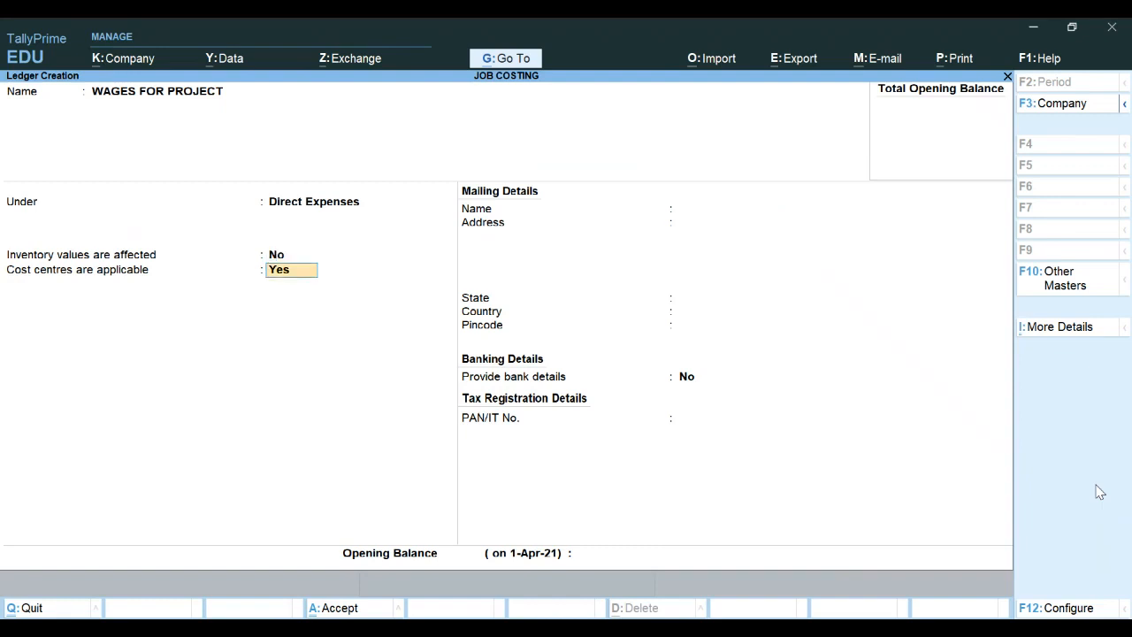
pyautogui.press('Return')
pyautogui.press('Return')
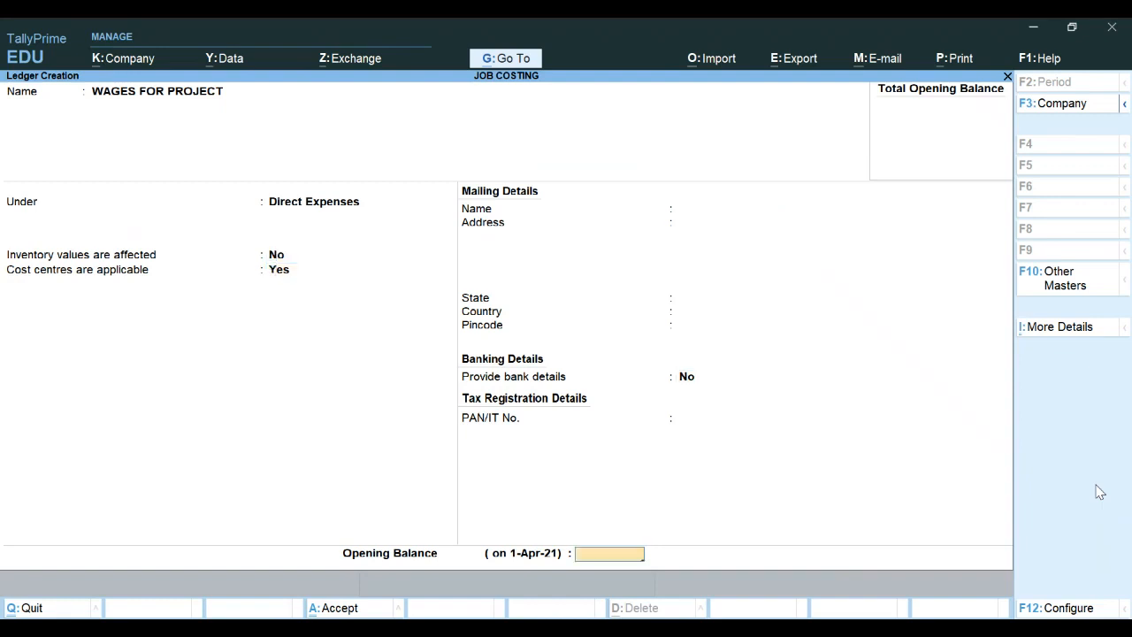
pyautogui.press('Return')
pyautogui.press('Return')
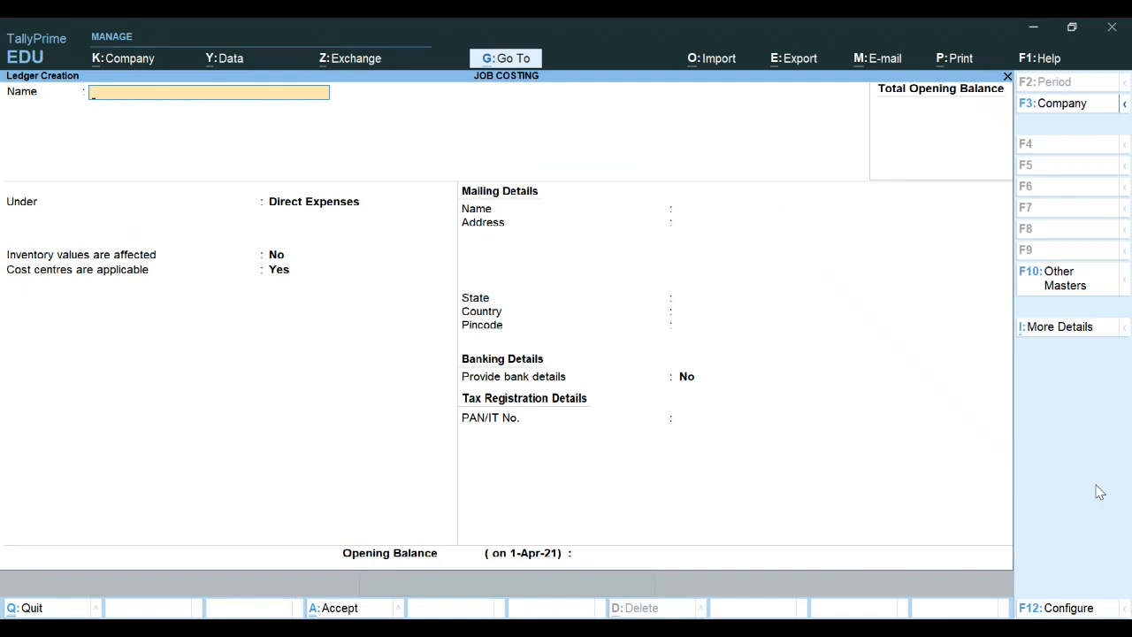
pyautogui.press('Escape')
pyautogui.press('Return')
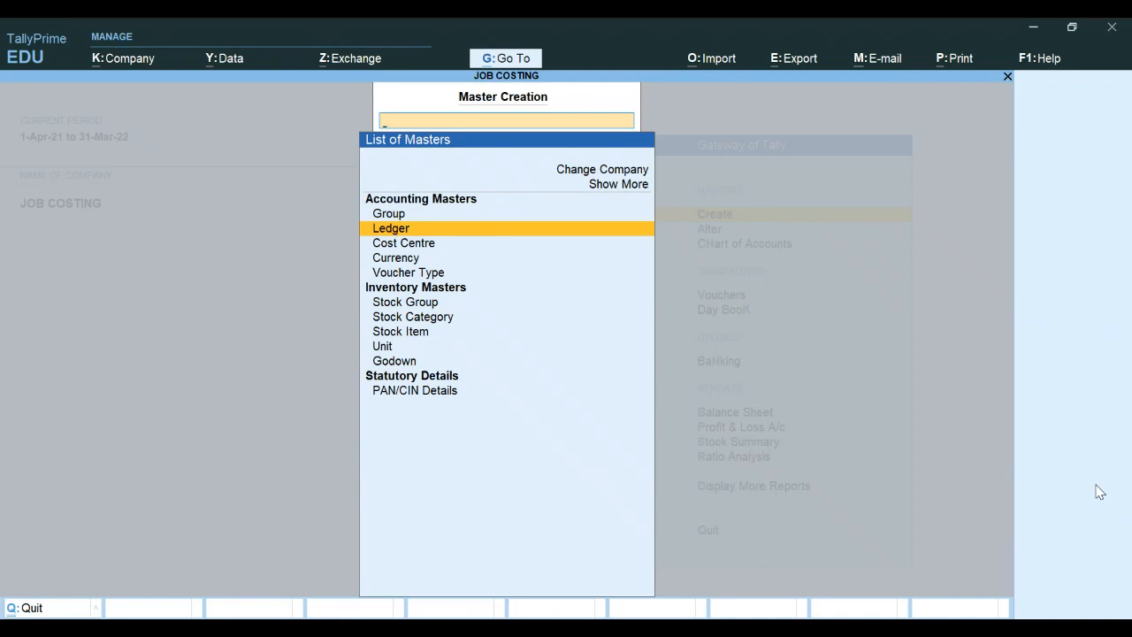
pyautogui.press('Escape')
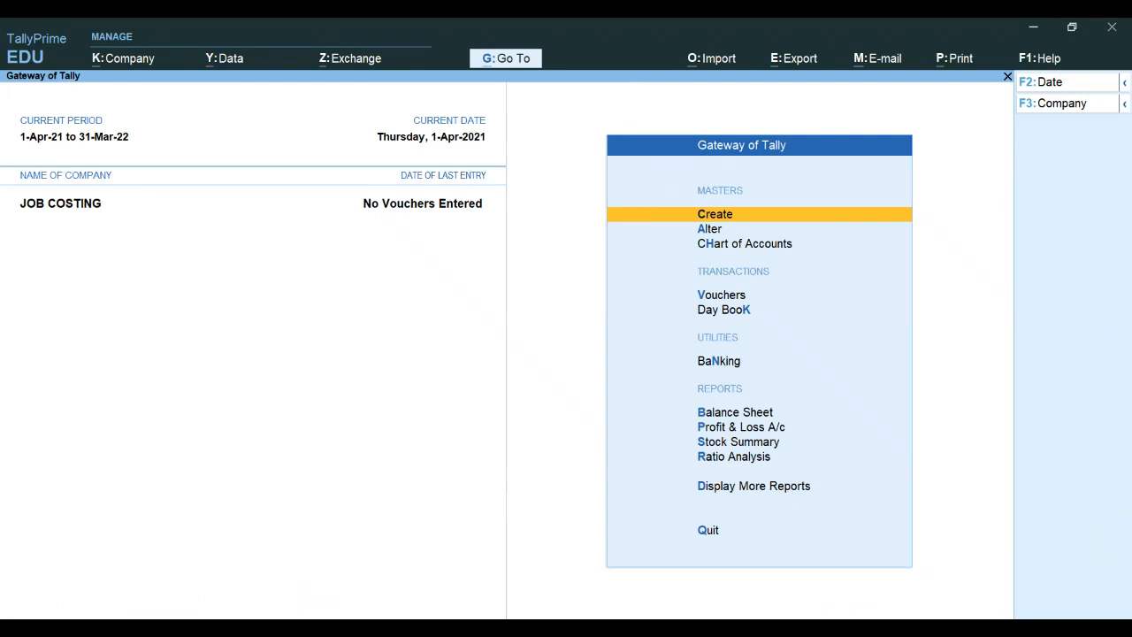
# Open the Stock Journal voucher type for alteration.
pyautogui.press('Down')
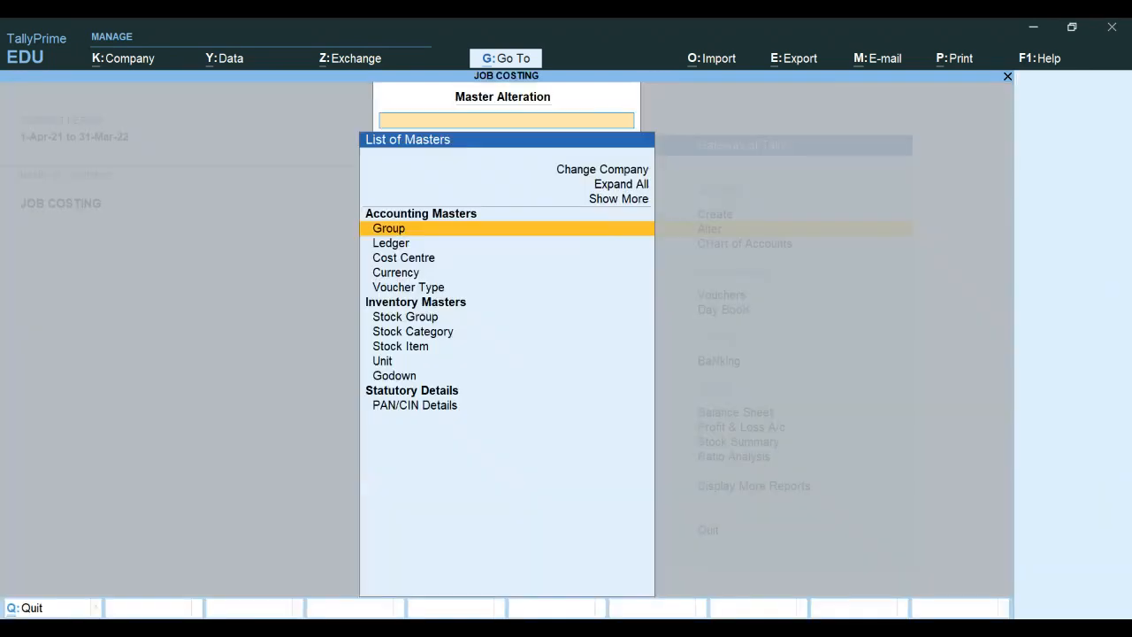
pyautogui.press('Down')
pyautogui.press('Down')
pyautogui.press('Down')
pyautogui.press('Down')
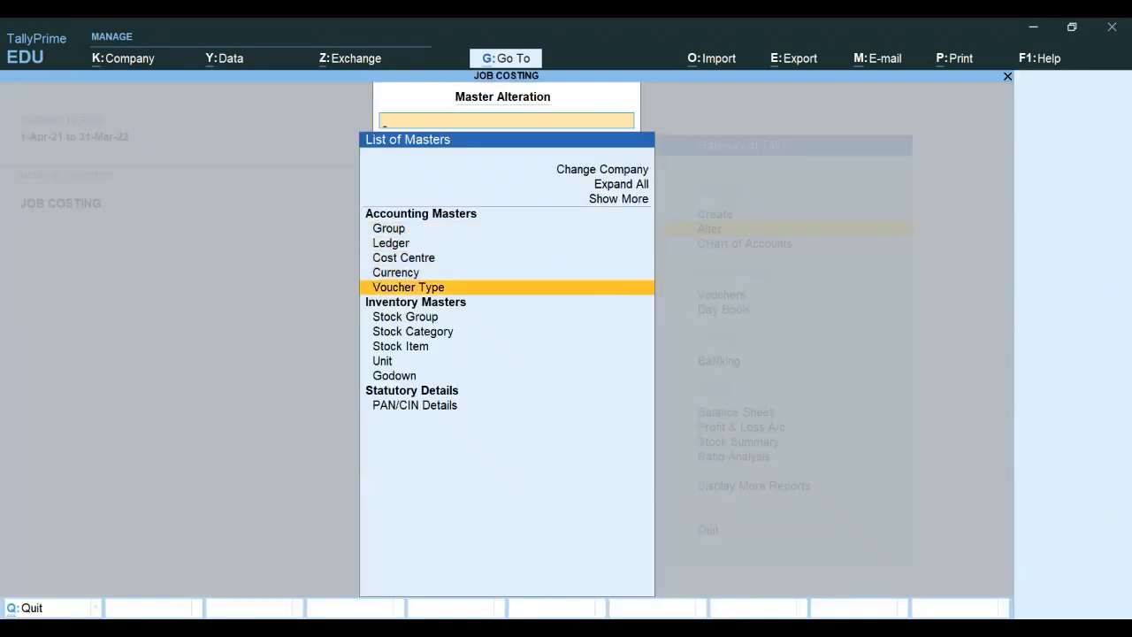
pyautogui.press('Return')
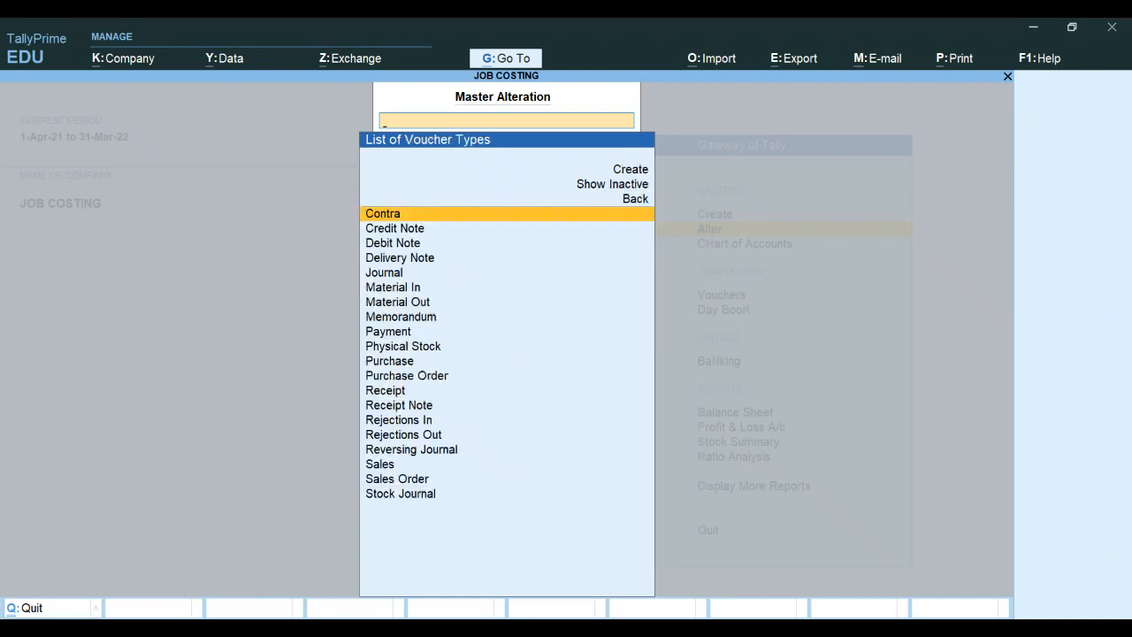
pyautogui.press('Down')
pyautogui.press('Down')
pyautogui.press('Down')
pyautogui.press('Down')
pyautogui.press('Down')
pyautogui.press('Down')
pyautogui.press('Down')
pyautogui.press('Down')
pyautogui.press('Down')
pyautogui.press('Down')
pyautogui.press('Down')
pyautogui.press('Down')
pyautogui.press('Down')
pyautogui.press('Down')
pyautogui.press('Down')
pyautogui.press('Down')
pyautogui.press('Down')
pyautogui.press('Down')
pyautogui.press('Down')
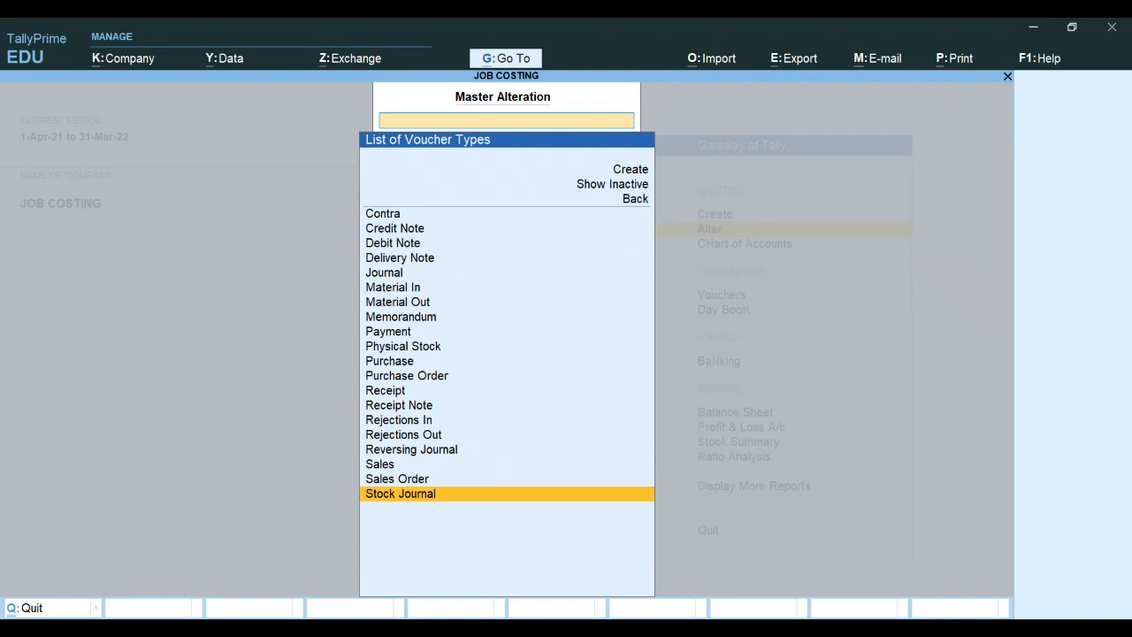
pyautogui.press('Return')
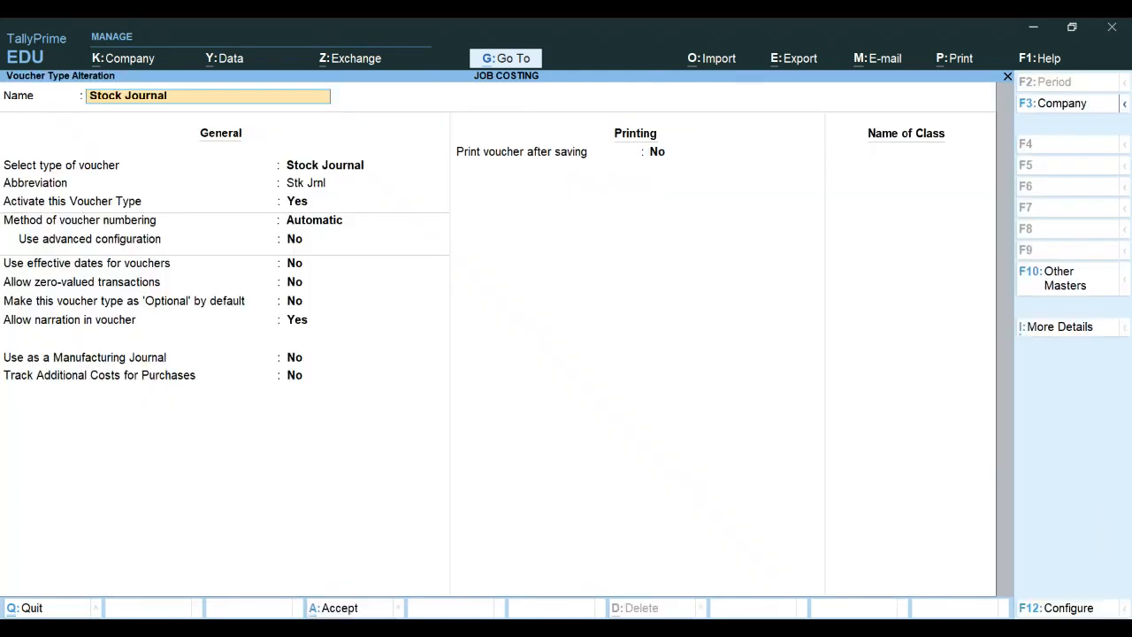
# Add a voucher class named TRANSFER to Stock Journal and set Use Class for Inter-Godown Transfers to Yes.
pyautogui.click(905, 152)
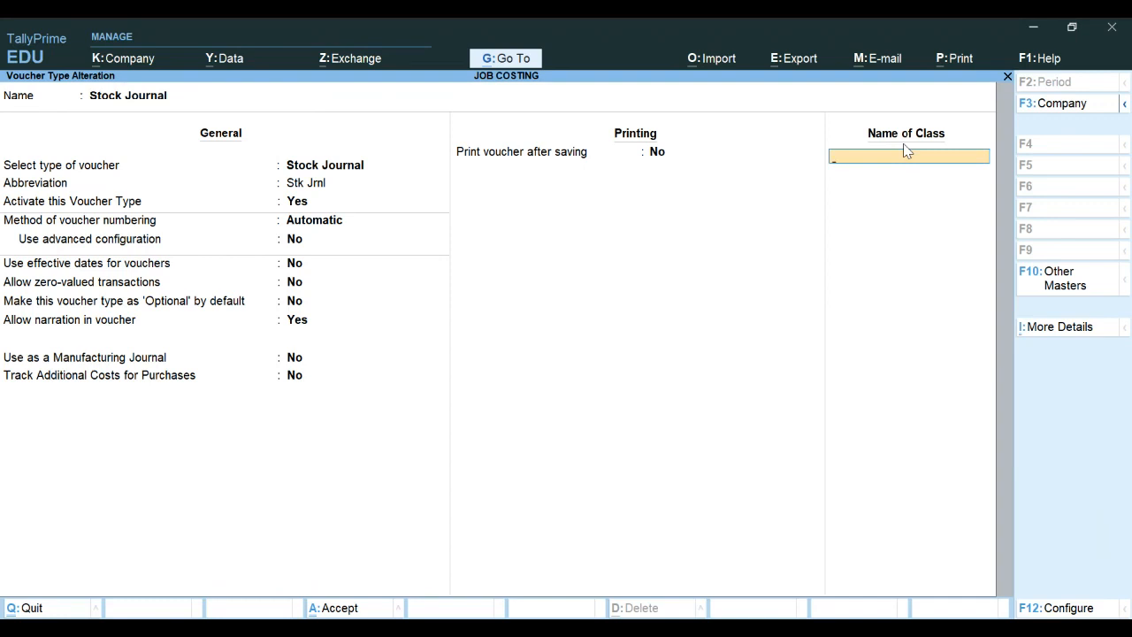
pyautogui.write('TRANSFER')
pyautogui.press('Return')
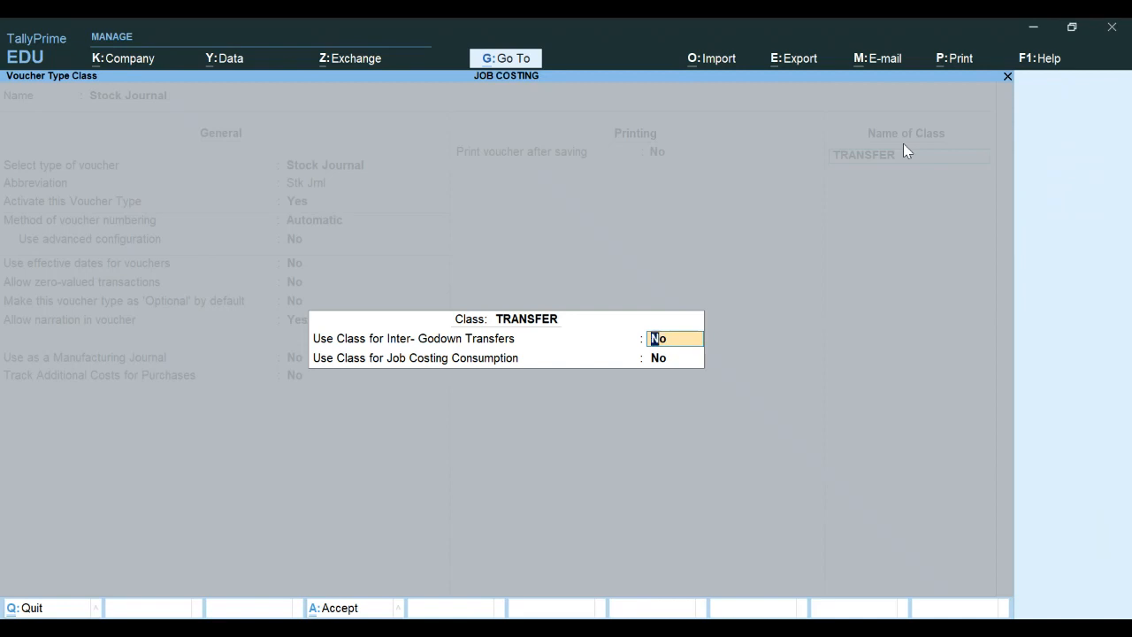
pyautogui.write('Y')
pyautogui.press('Return')
pyautogui.press('Return')
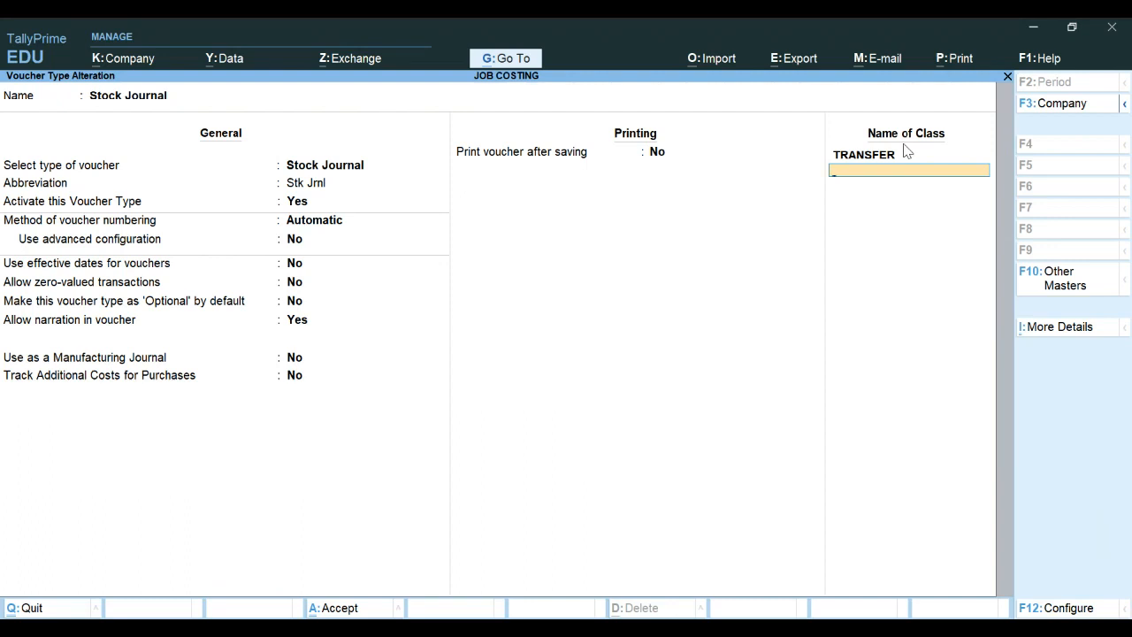
# Add a class named CONSUMPTION with Use Class for Job Costing Consumption set to Yes, and save the Stock Journal voucher type.
pyautogui.write('CONSUMPTION')
pyautogui.press('Return')
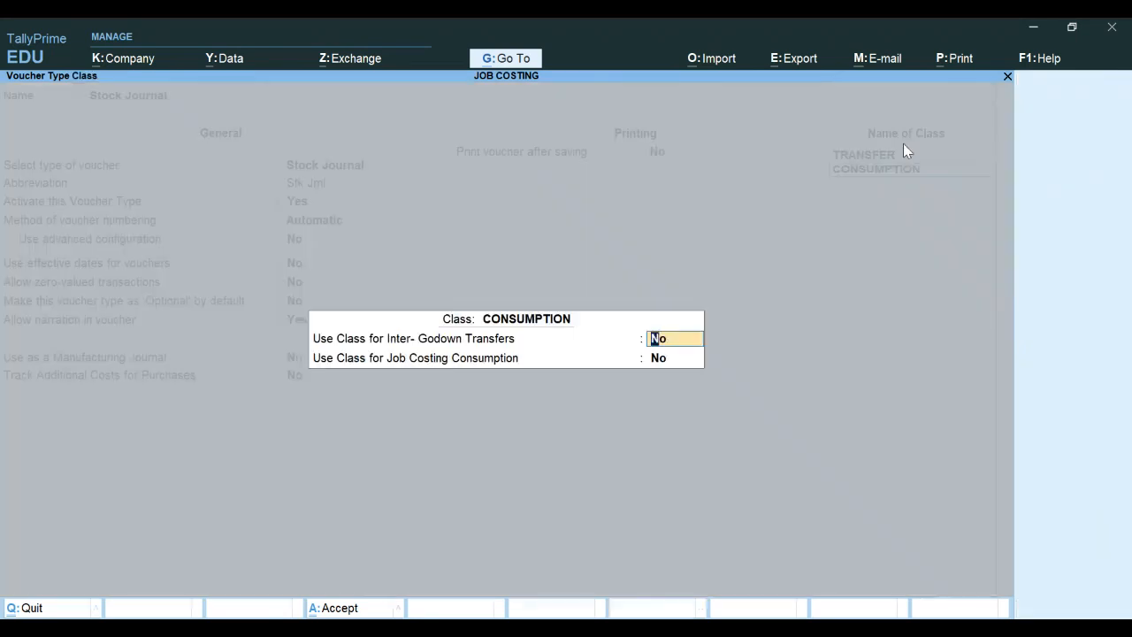
pyautogui.press('Return')
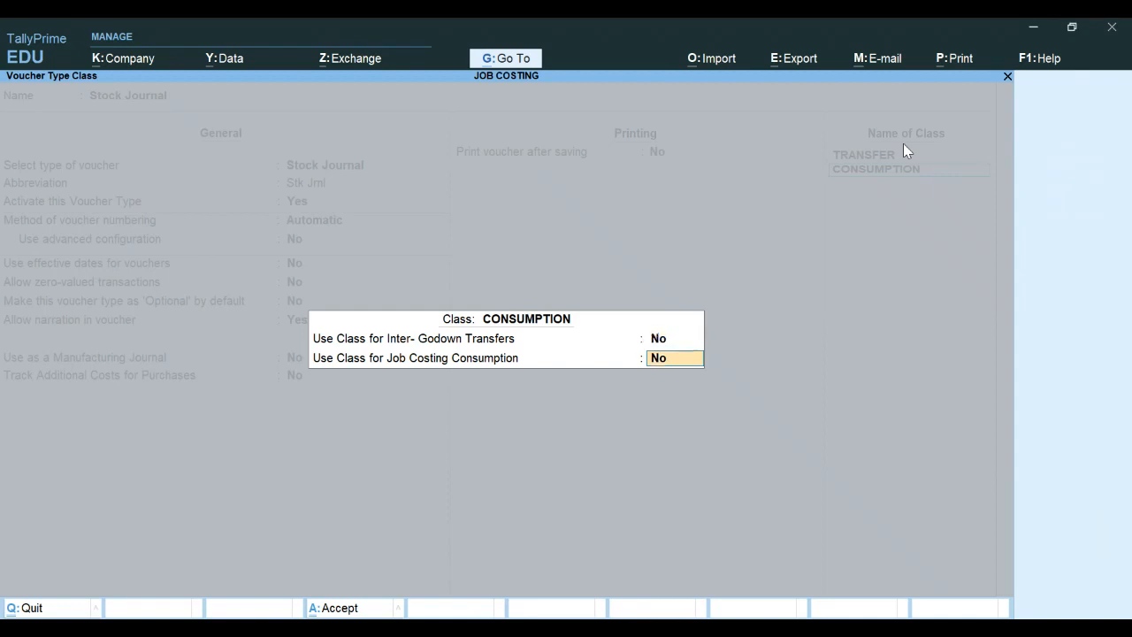
pyautogui.write('Y')
pyautogui.press('Return')
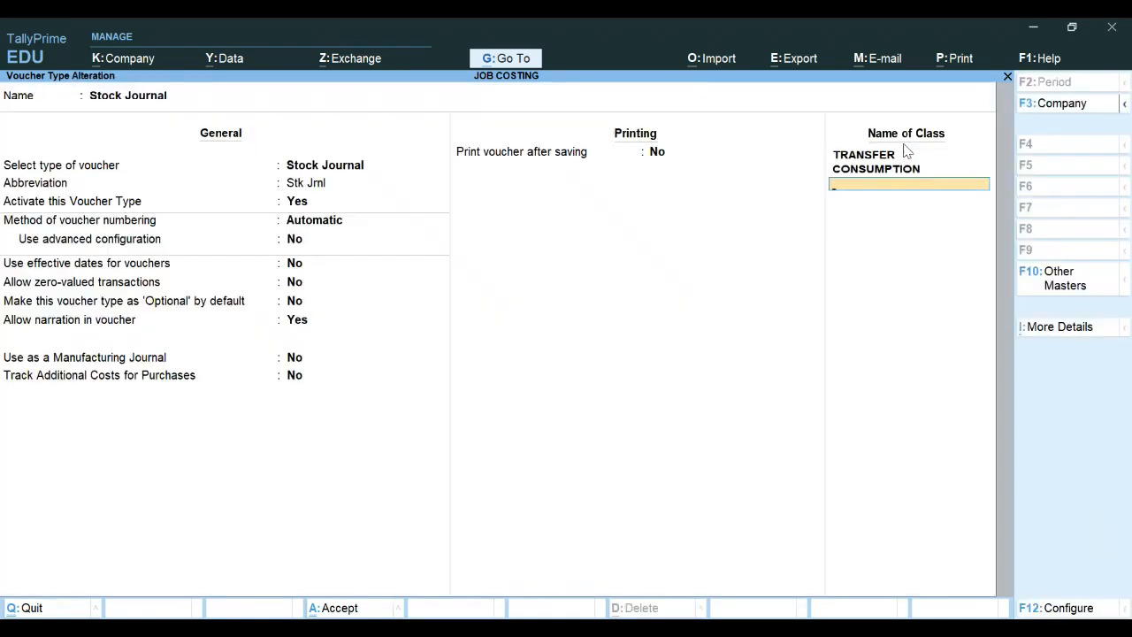
pyautogui.press('Return')
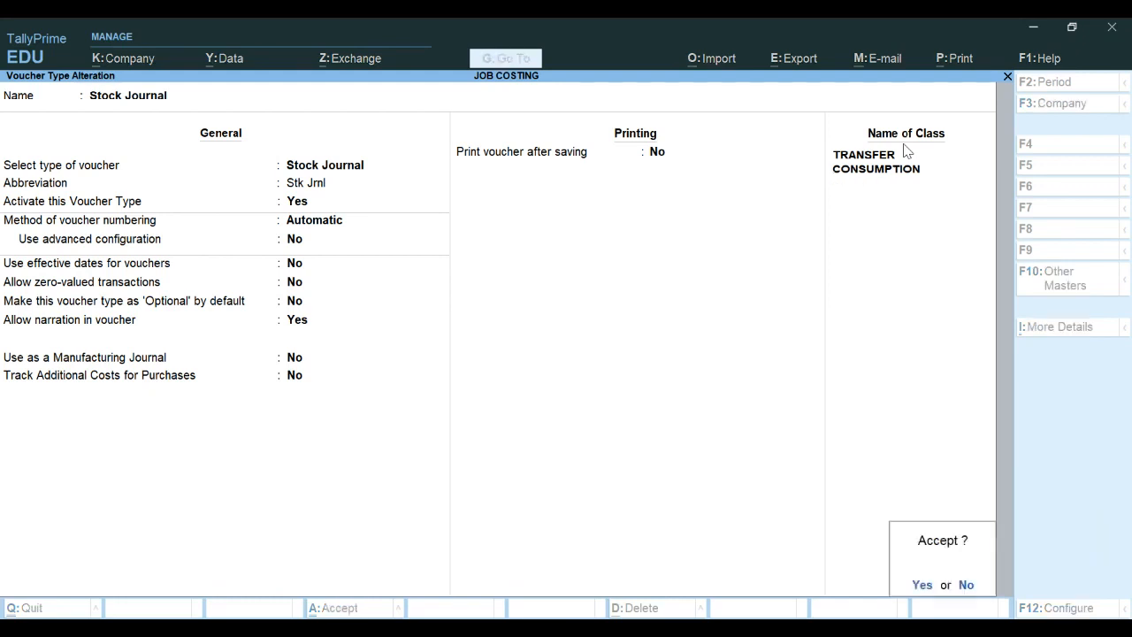
pyautogui.press('Return')
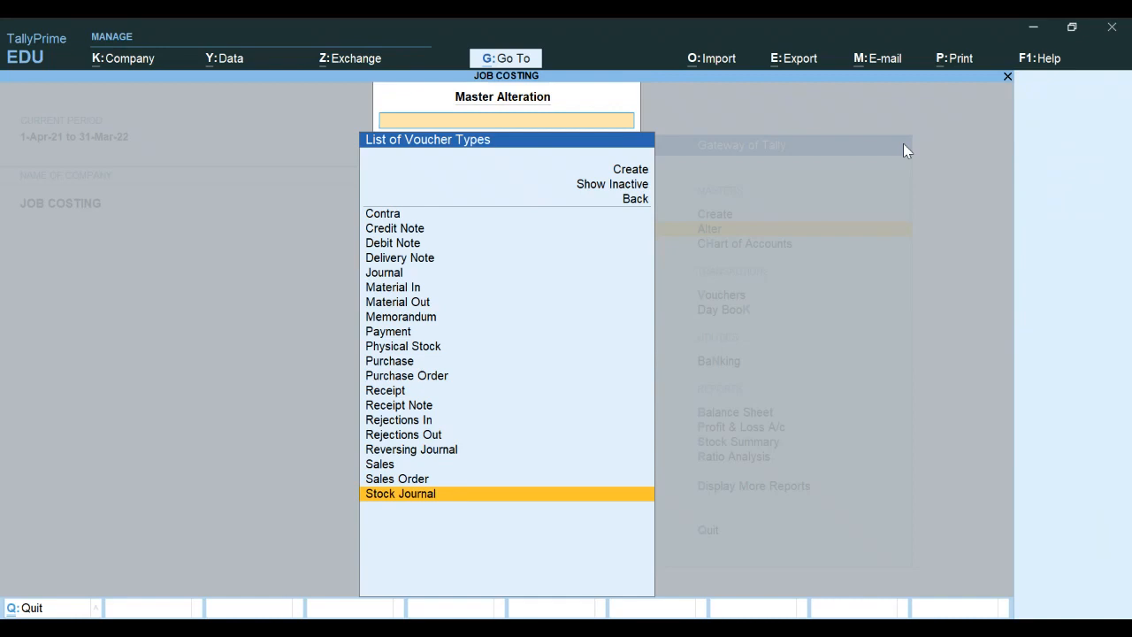
# Leave the voucher type list and open the creation form for a new stock item.
pyautogui.press('Escape')
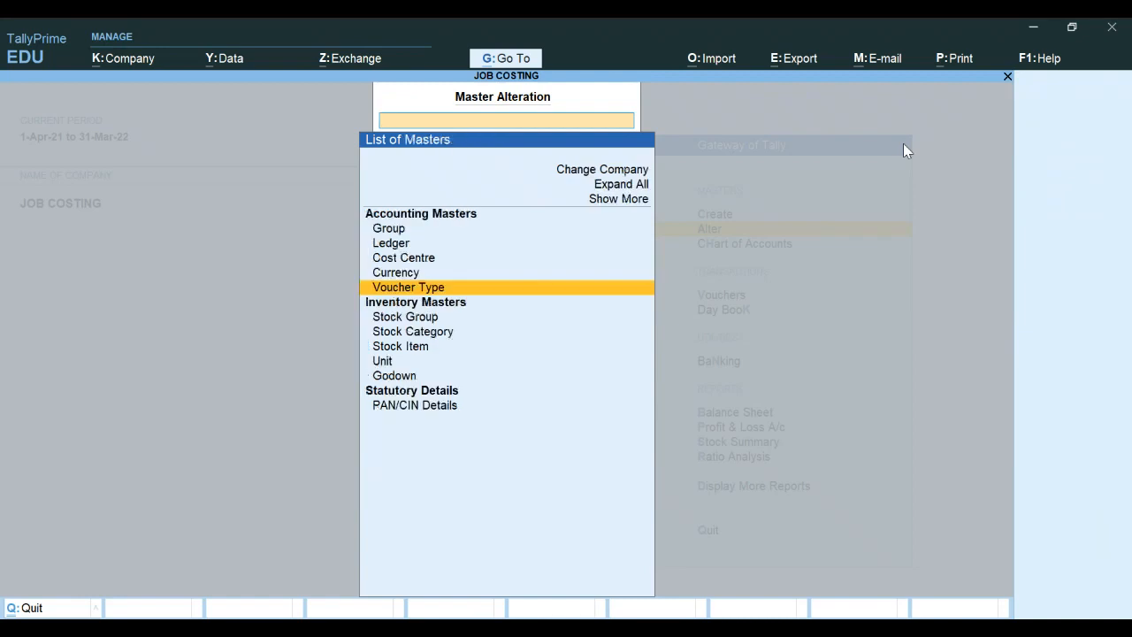
pyautogui.press('Down')
pyautogui.press('Down')
pyautogui.press('Down')
pyautogui.press('Down')
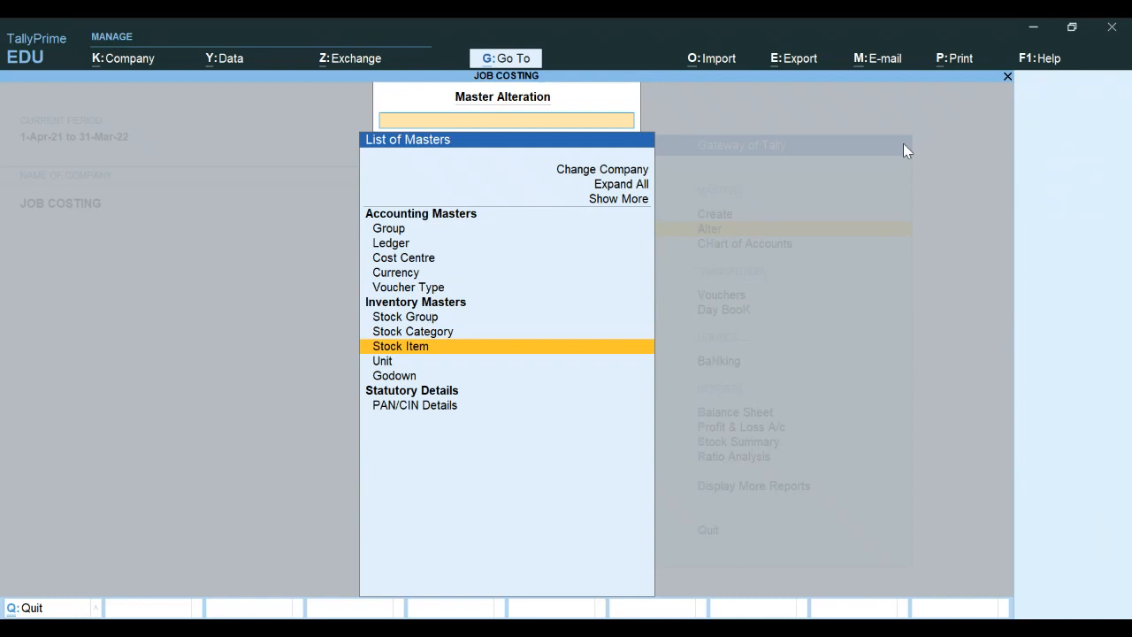
pyautogui.press('Return')
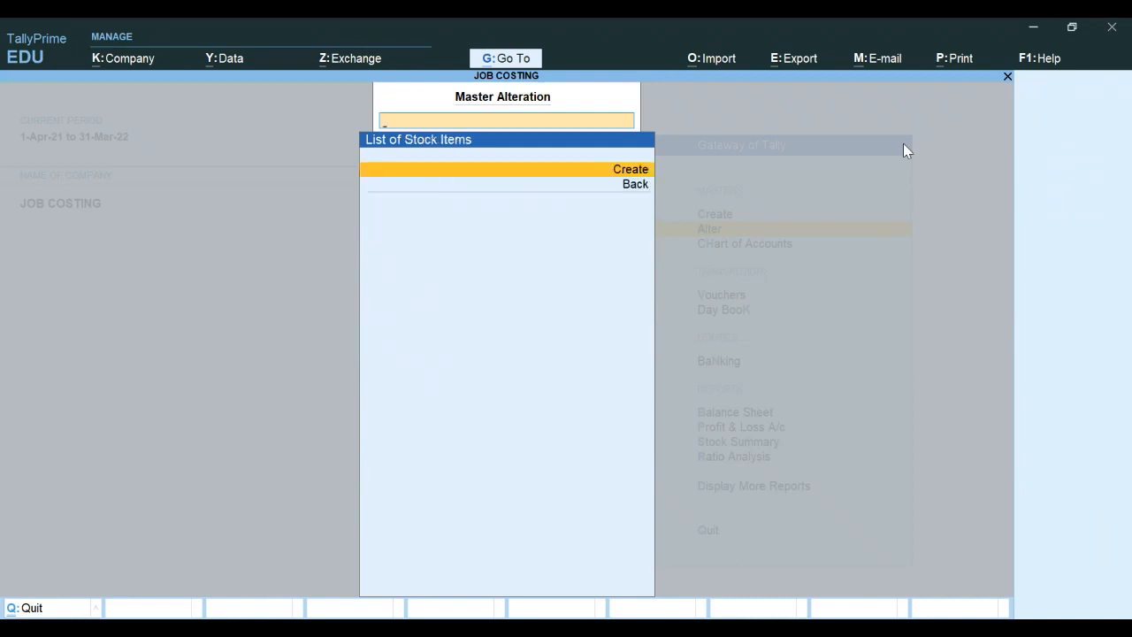
pyautogui.press('Return')
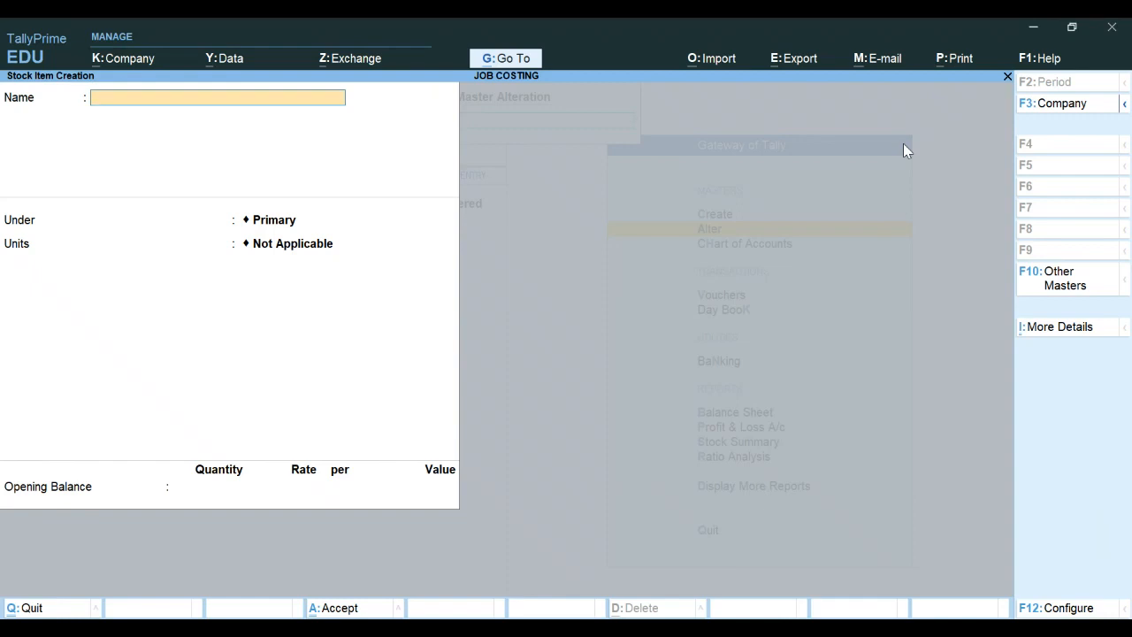
# Name the stock item CEMENT under Primary and create the simple unit BAG with 0 decimal places for it.
pyautogui.write('CEMENT')
pyautogui.press('Return')
pyautogui.press('Return')
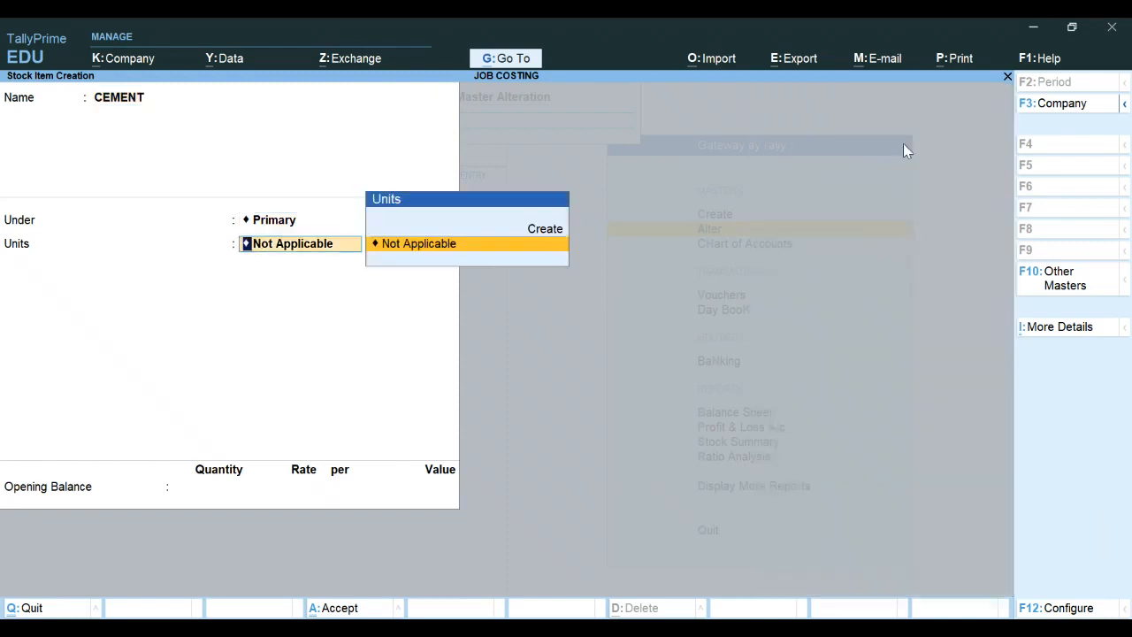
pyautogui.press('Up')
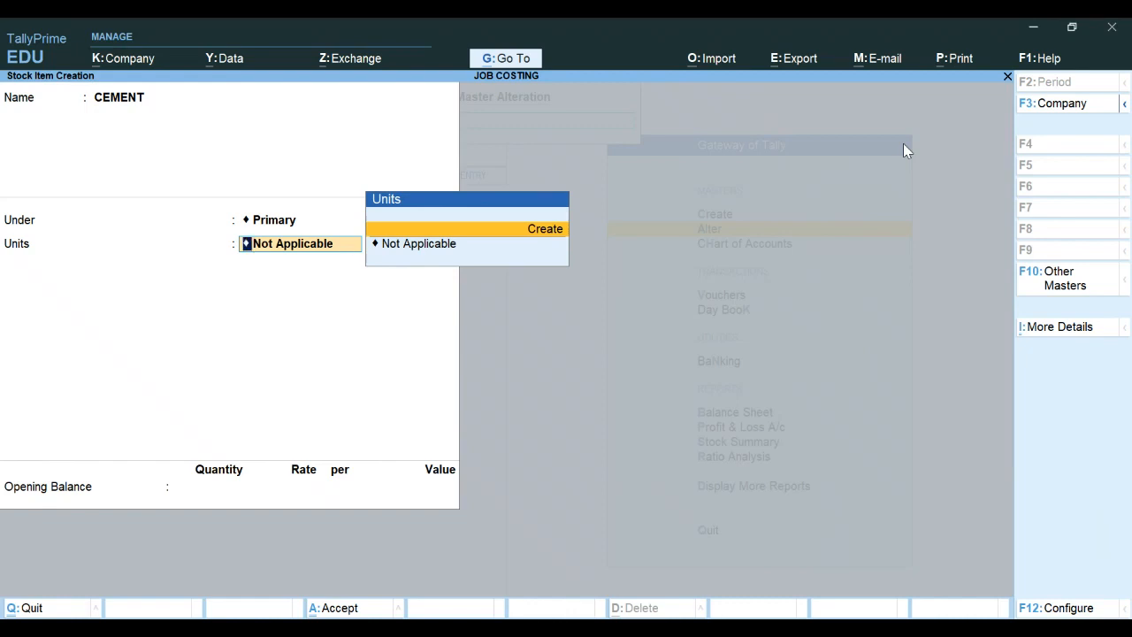
pyautogui.press('Return')
pyautogui.write('BAGS')
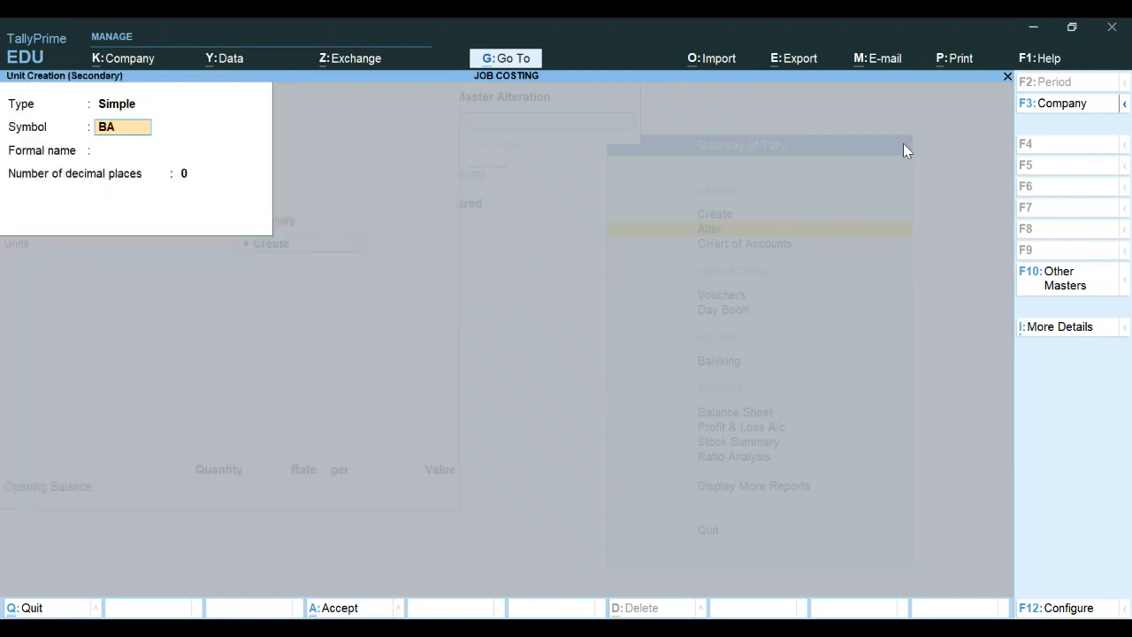
pyautogui.press('BackSpace')
pyautogui.press('Return')
pyautogui.press('Return')
pyautogui.press('Return')
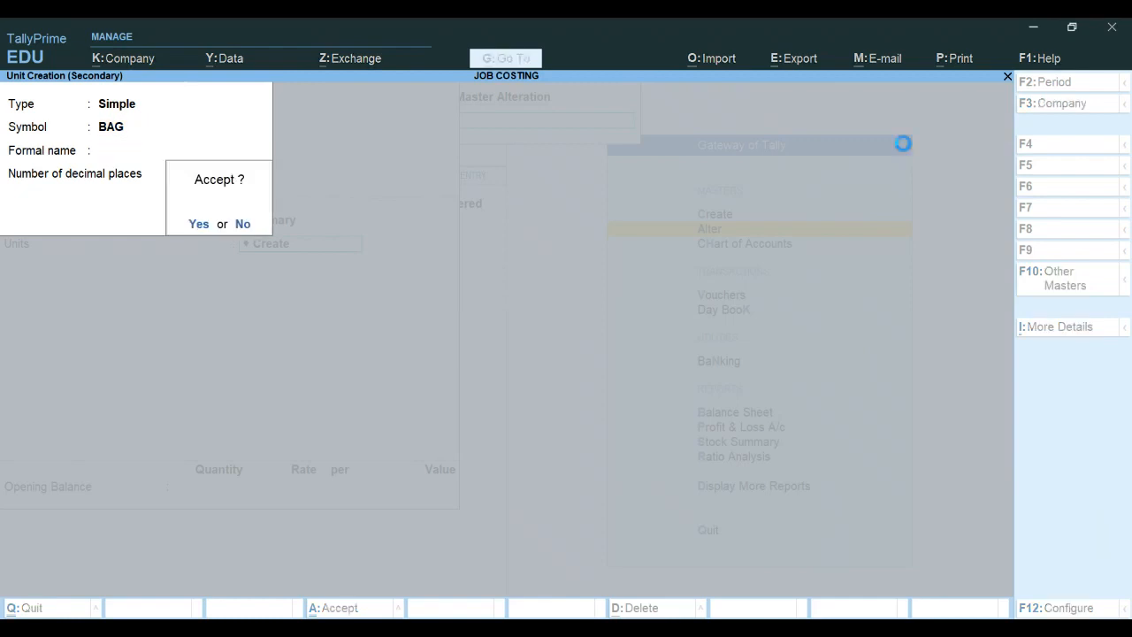
pyautogui.press('Return')
# Save the CEMENT stock item with standard rates set to No and the opening balance left blank.
pyautogui.press('Return')
pyautogui.press('Return')
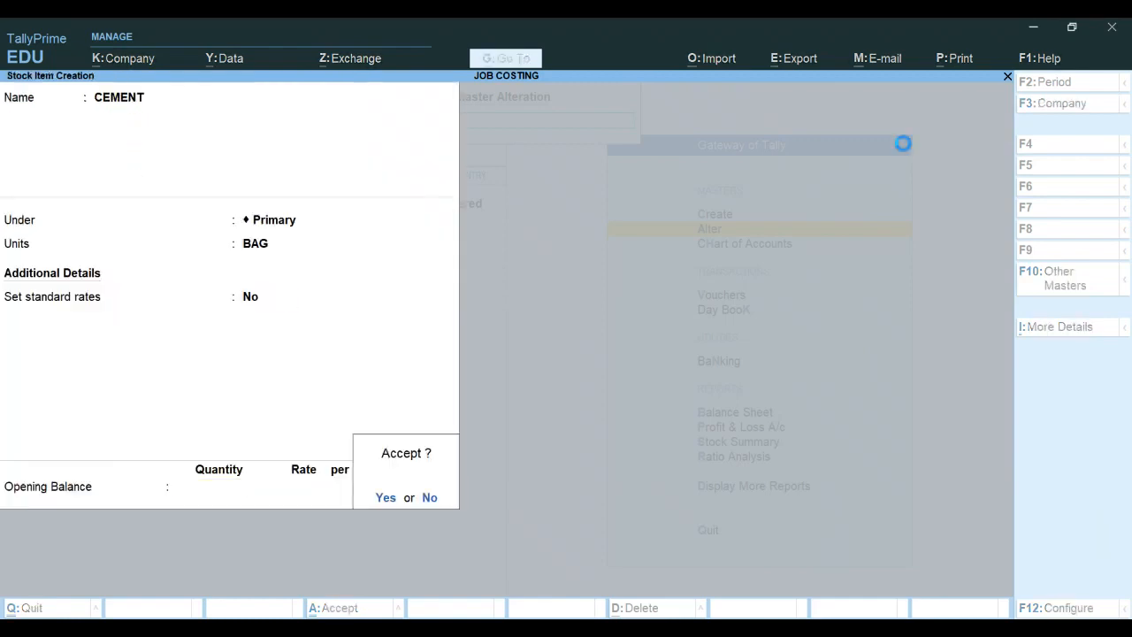
pyautogui.press('Return')
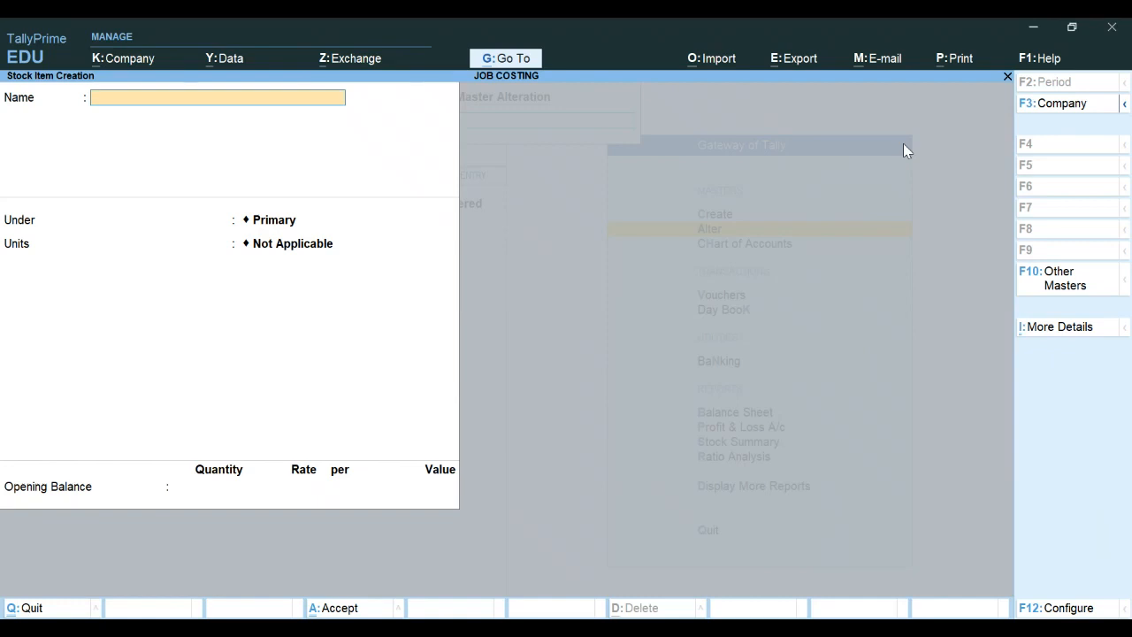
# Name the next stock item SAND under Primary and create the simple unit TRUCK with 0 decimal places for it.
pyautogui.write('SAND')
pyautogui.press('Return')
pyautogui.press('Return')
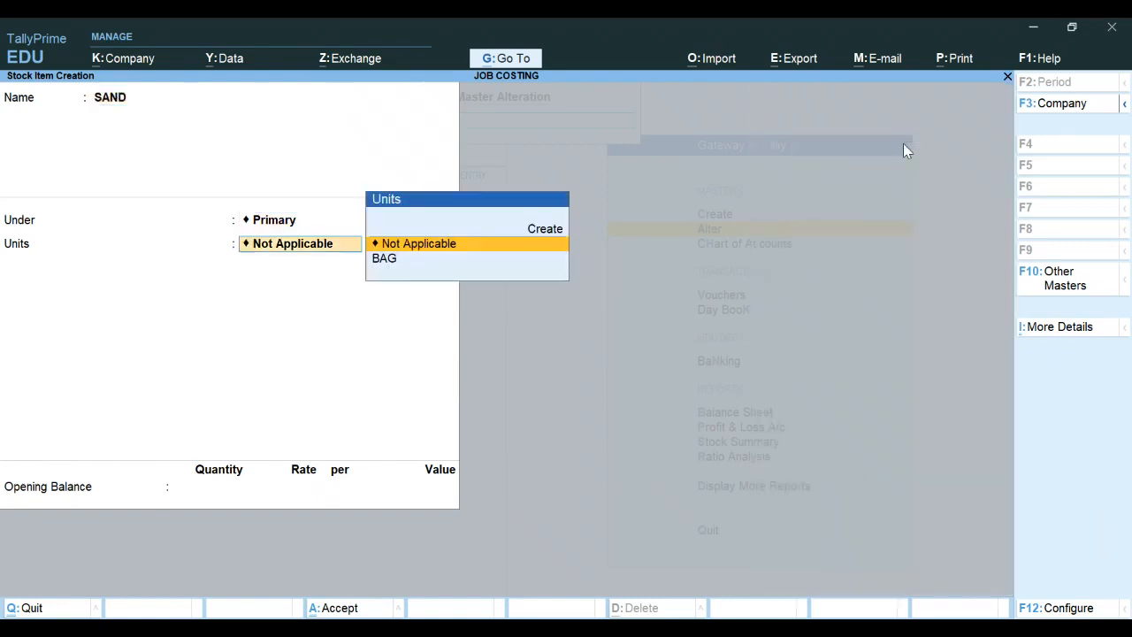
pyautogui.press('Up')
pyautogui.press('Return')
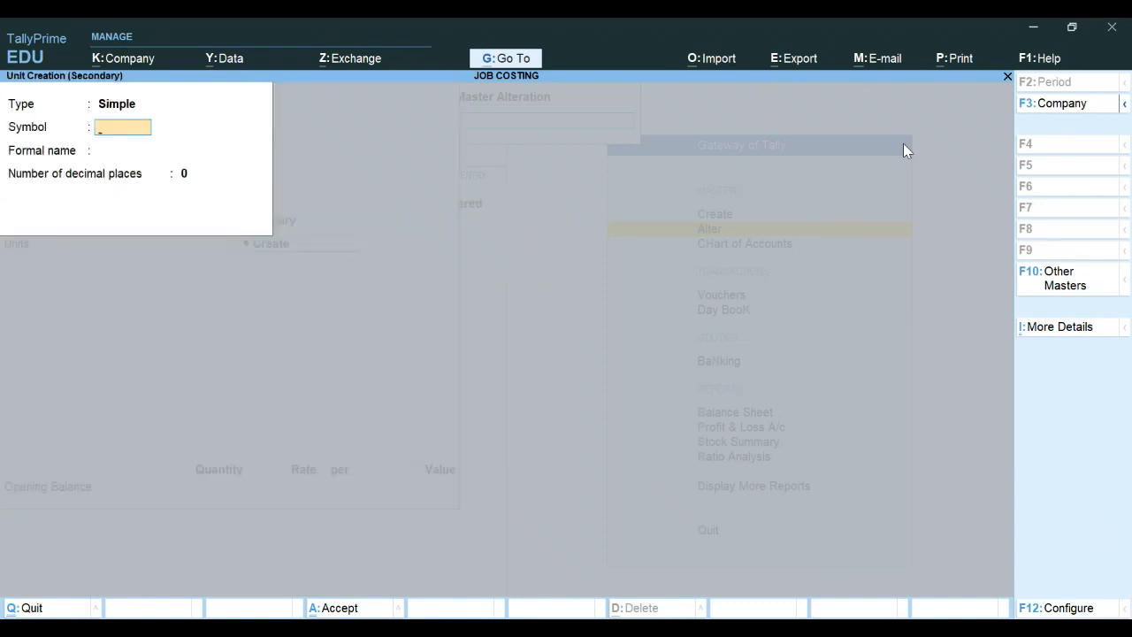
pyautogui.write('TRUCK')
pyautogui.press('Return')
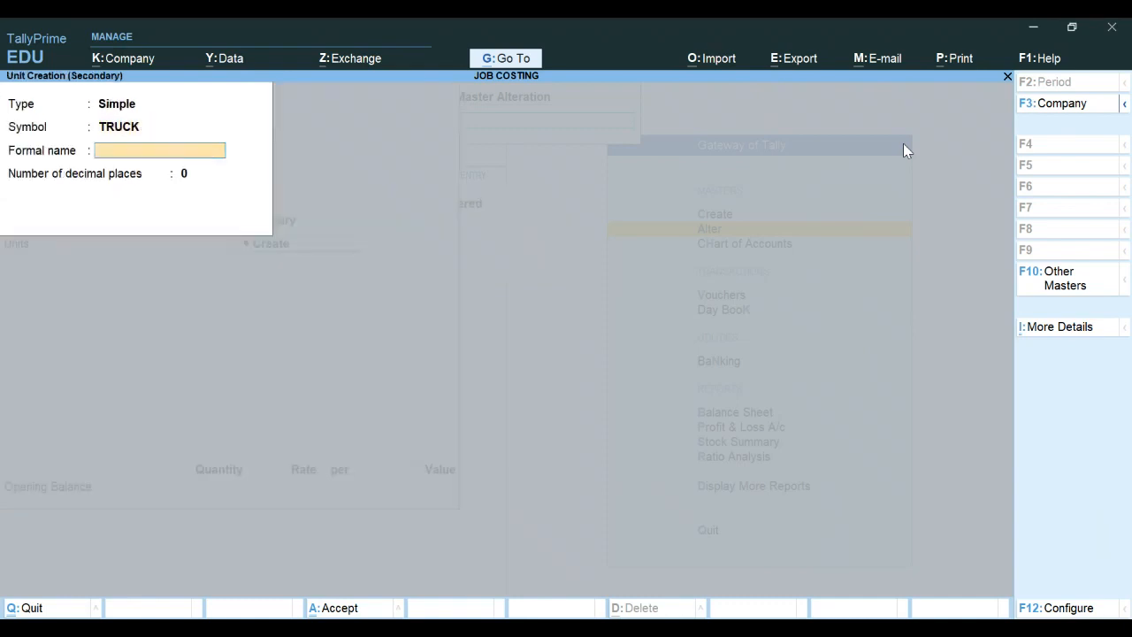
pyautogui.press('Return')
pyautogui.press('Return')
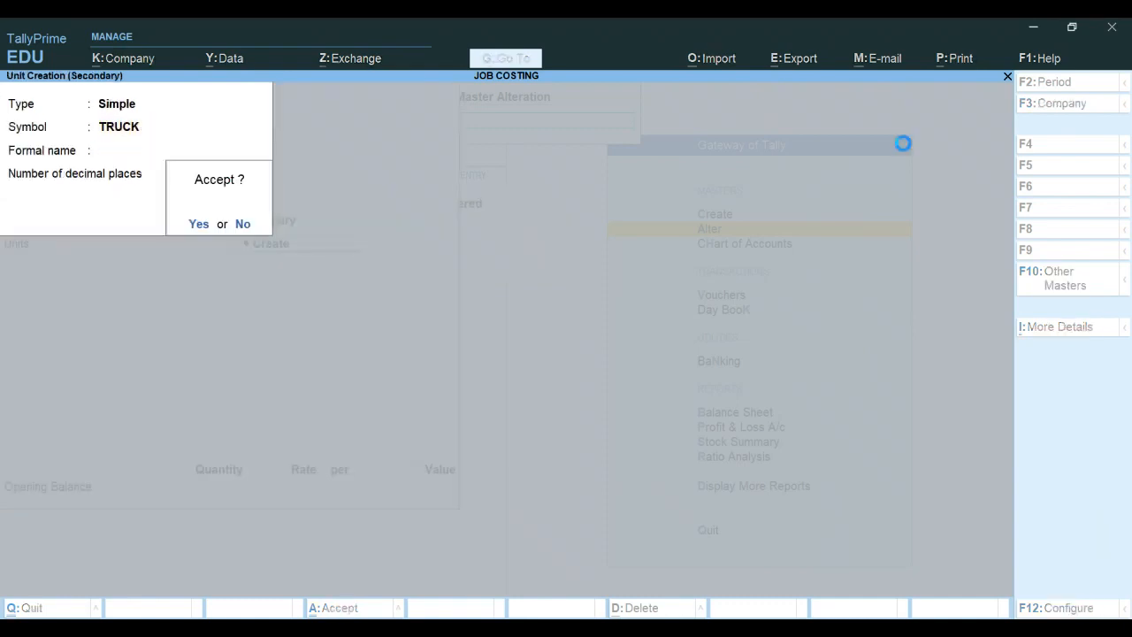
pyautogui.press('Return')
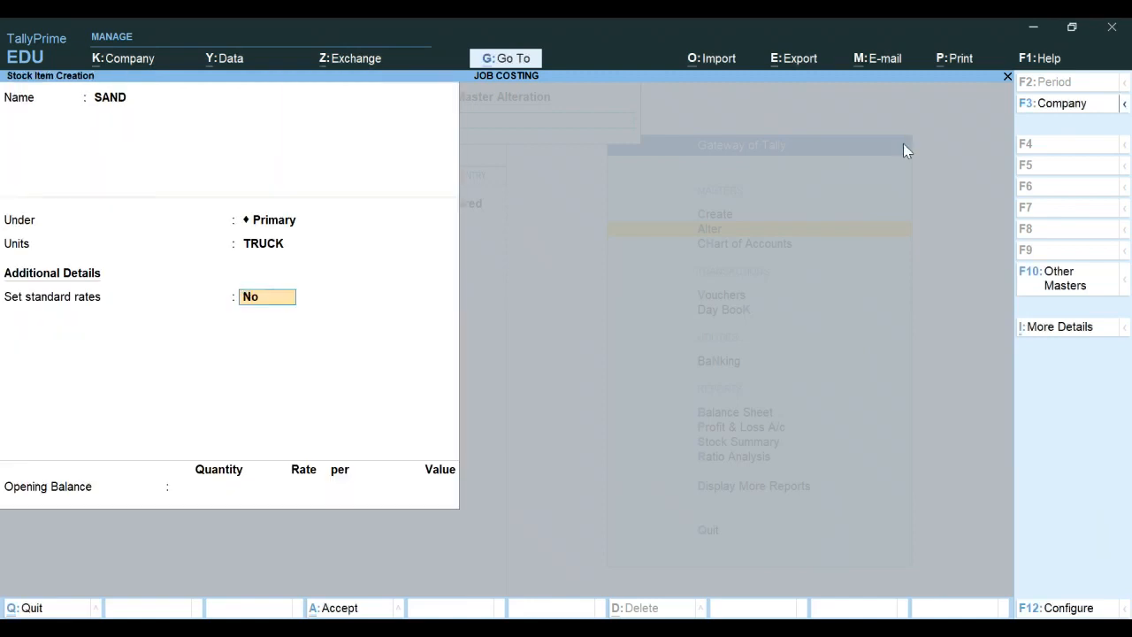
# Save the SAND stock item with standard rates set to No and no opening balance.
pyautogui.press('a')
pyautogui.press('a')
pyautogui.press('a')
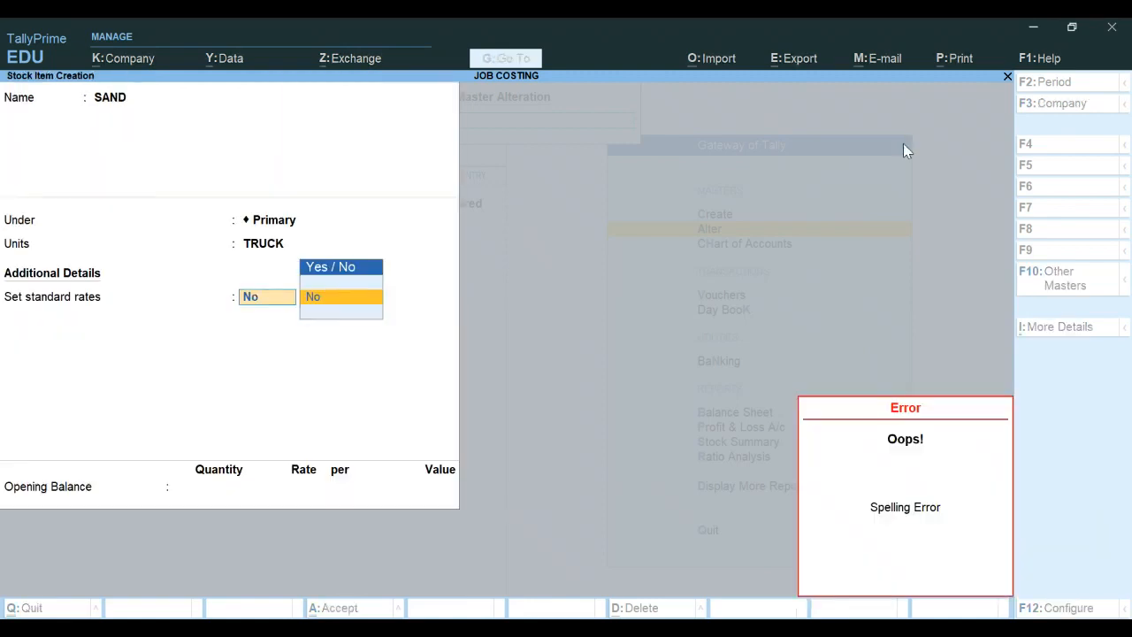
pyautogui.press('Return')
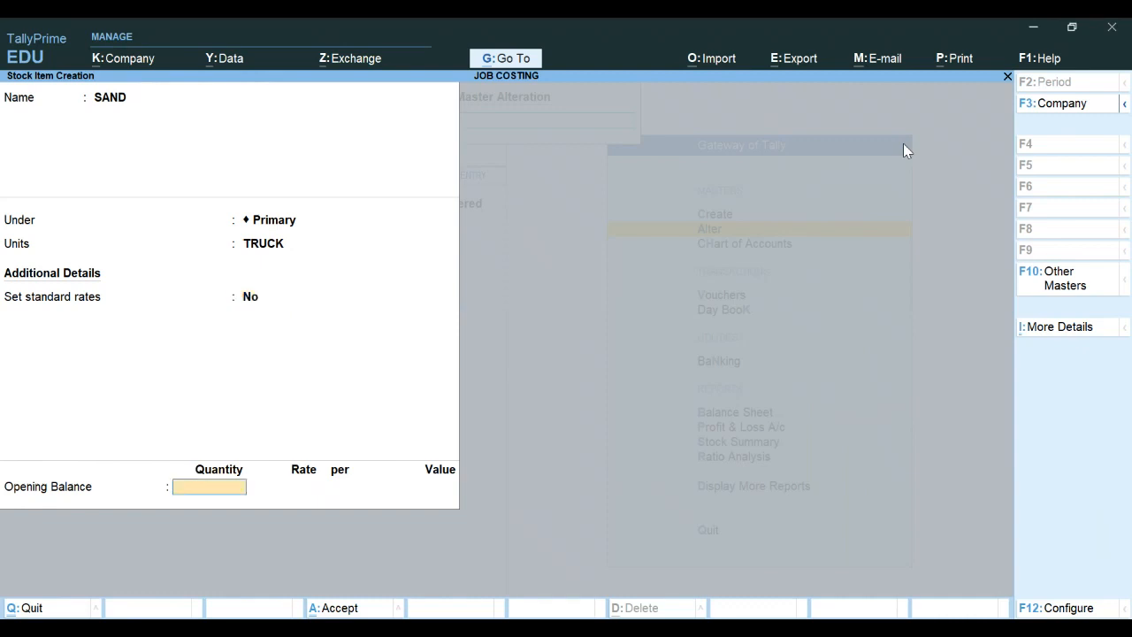
pyautogui.press('Return')
pyautogui.press('Return')
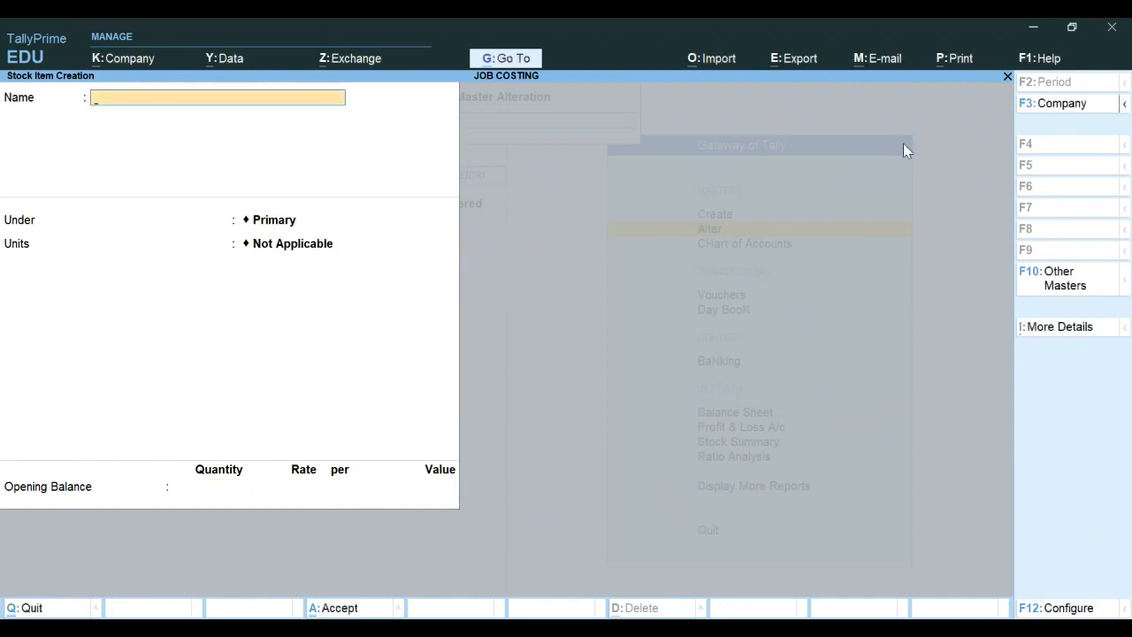
# Create the stock item CLAY under Primary with unit TRUCK, standard rates No and no opening balance.
pyautogui.write('CLAY')
pyautogui.press('Return')
pyautogui.press('Return')
pyautogui.press('Down')
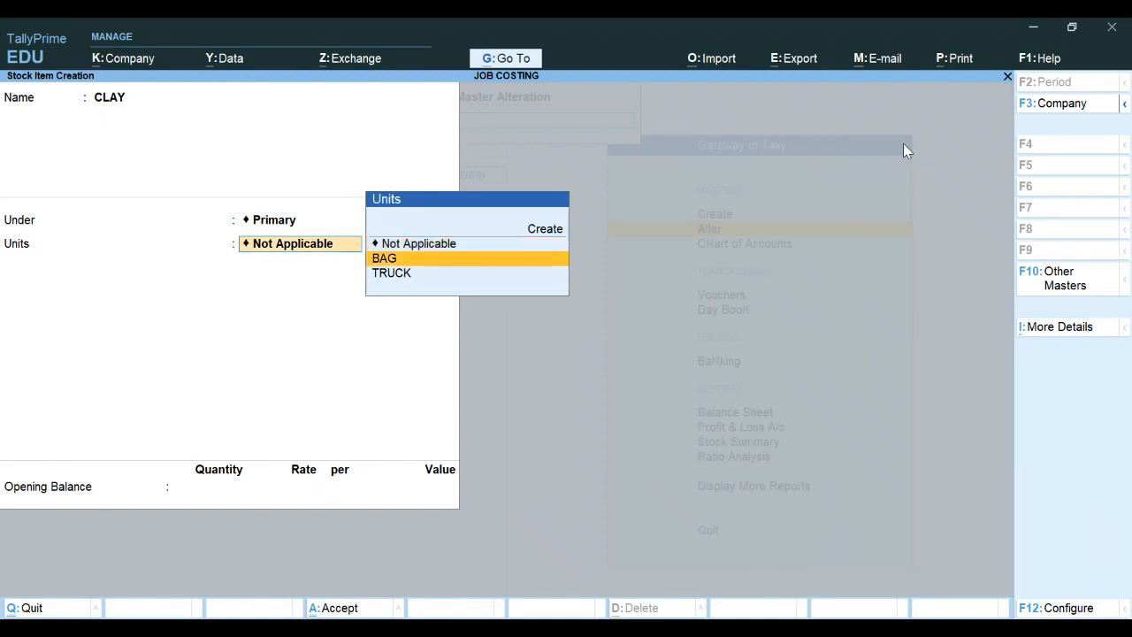
pyautogui.press('Down')
pyautogui.press('Return')
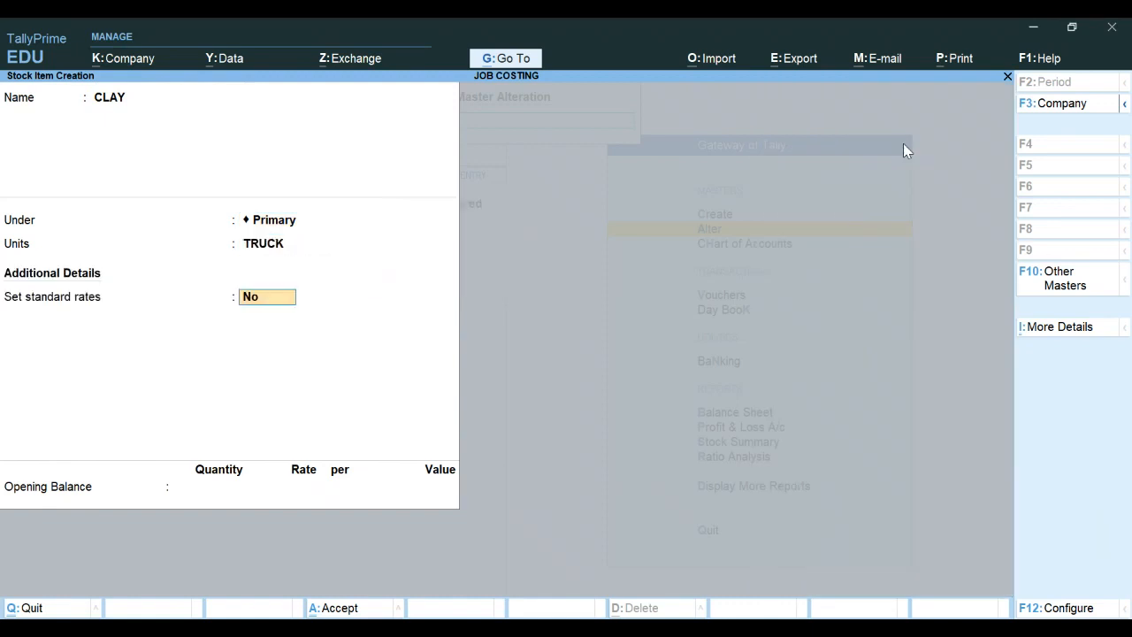
pyautogui.press('Return')
pyautogui.press('Return')
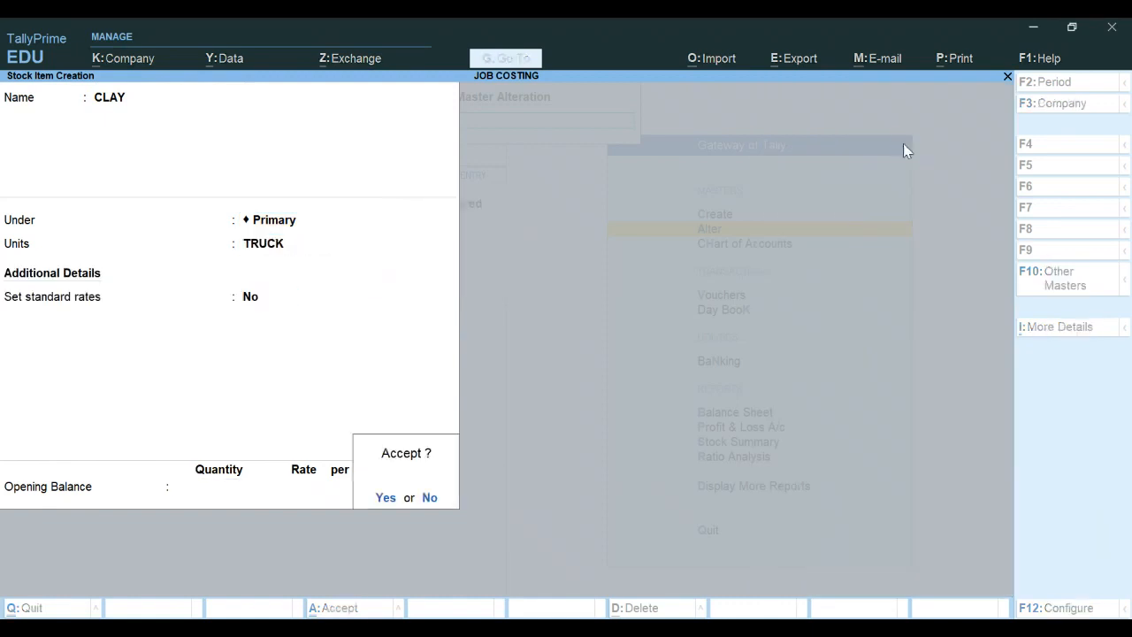
pyautogui.press('Return')
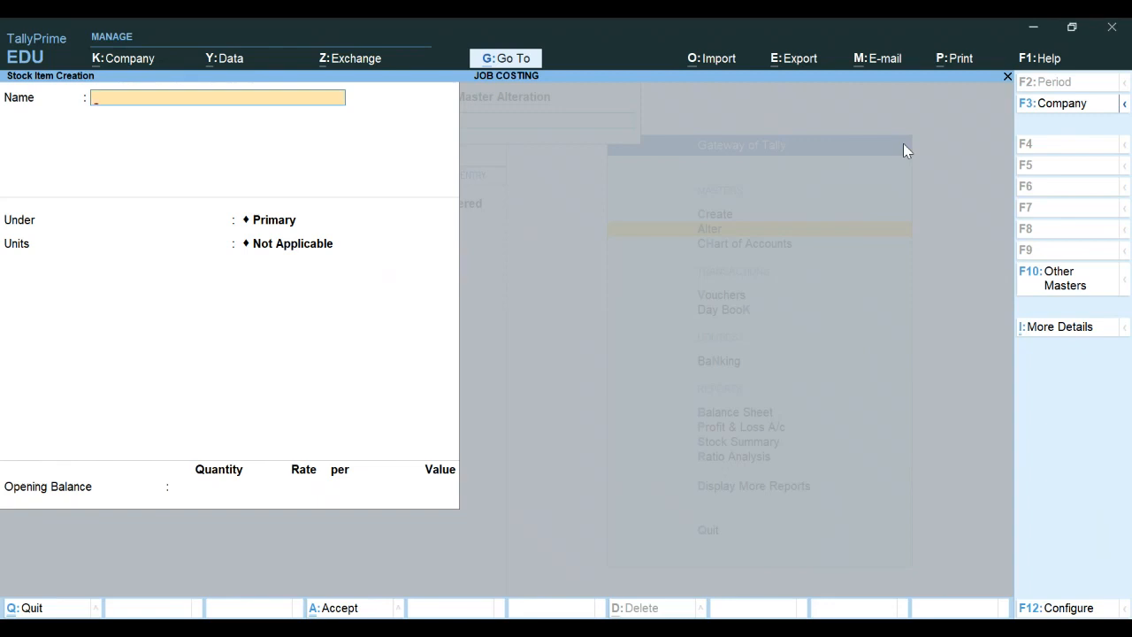
# Create the stock item STONE under Primary with unit TRUCK, standard rates No and no opening balance.
pyautogui.write('STONE')
pyautogui.press('Return')
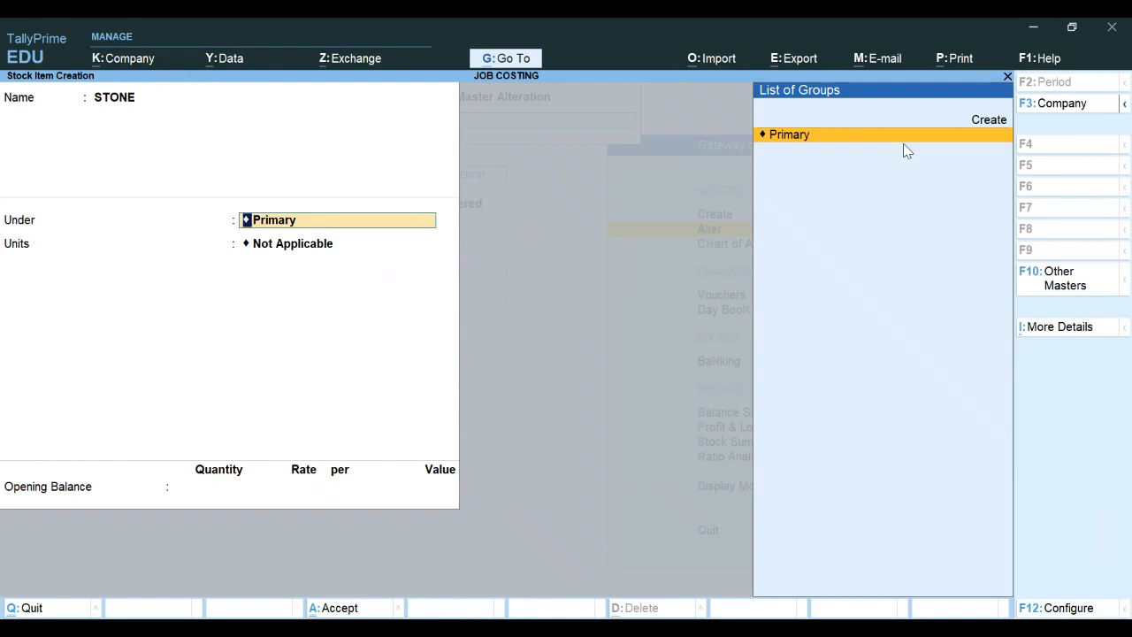
pyautogui.press('Return')
pyautogui.press('Down')
pyautogui.press('Down')
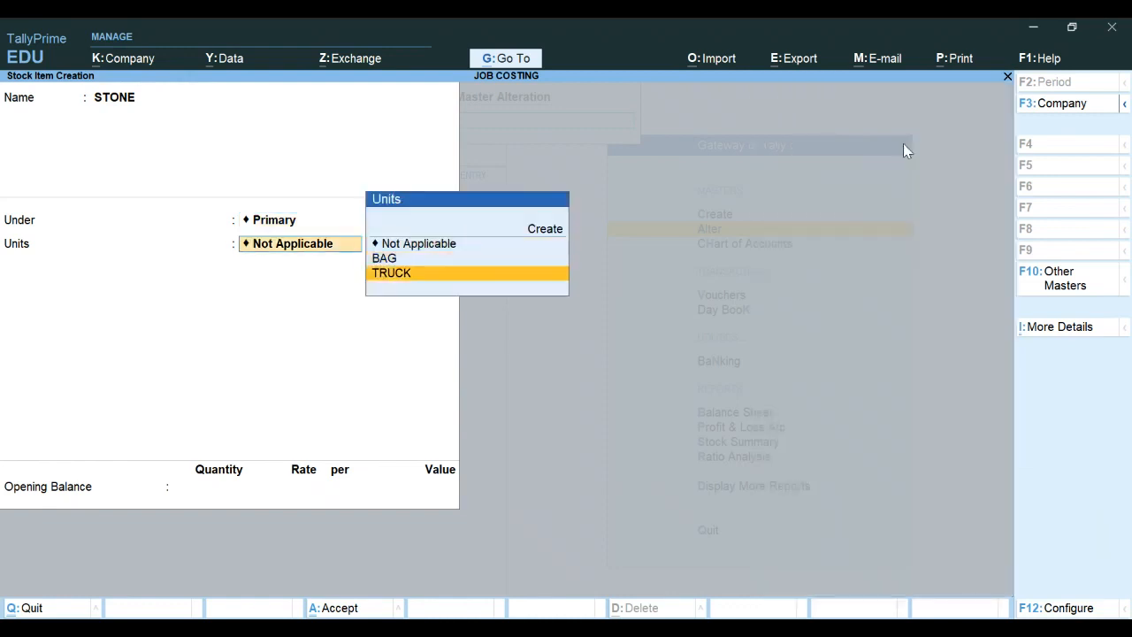
pyautogui.press('Return')
pyautogui.press('Return')
pyautogui.press('Return')
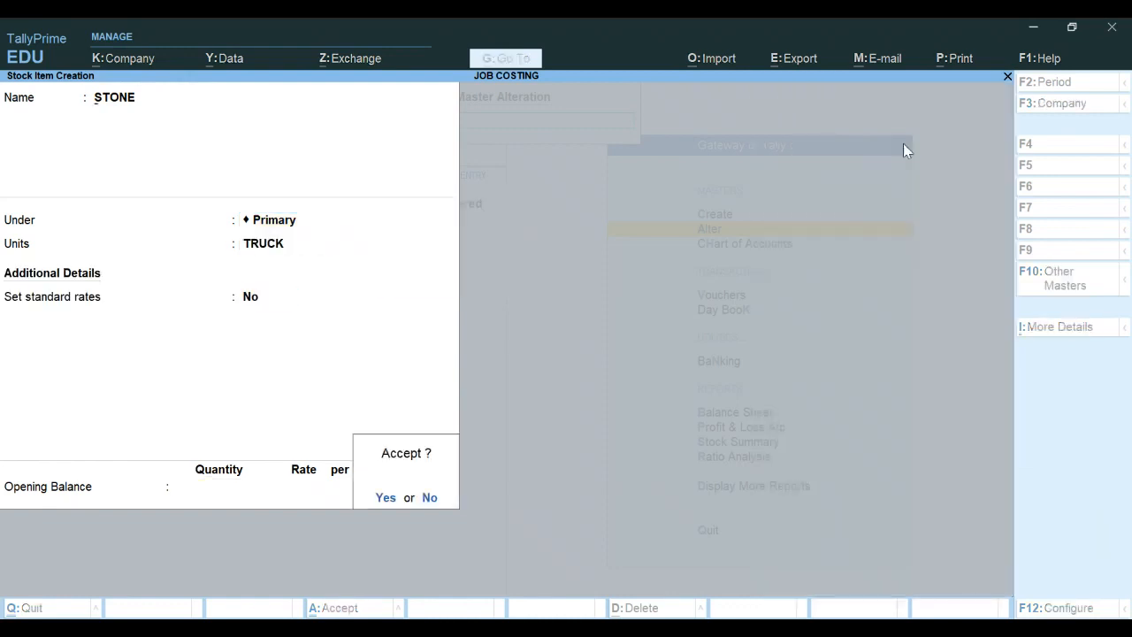
pyautogui.press('Return')
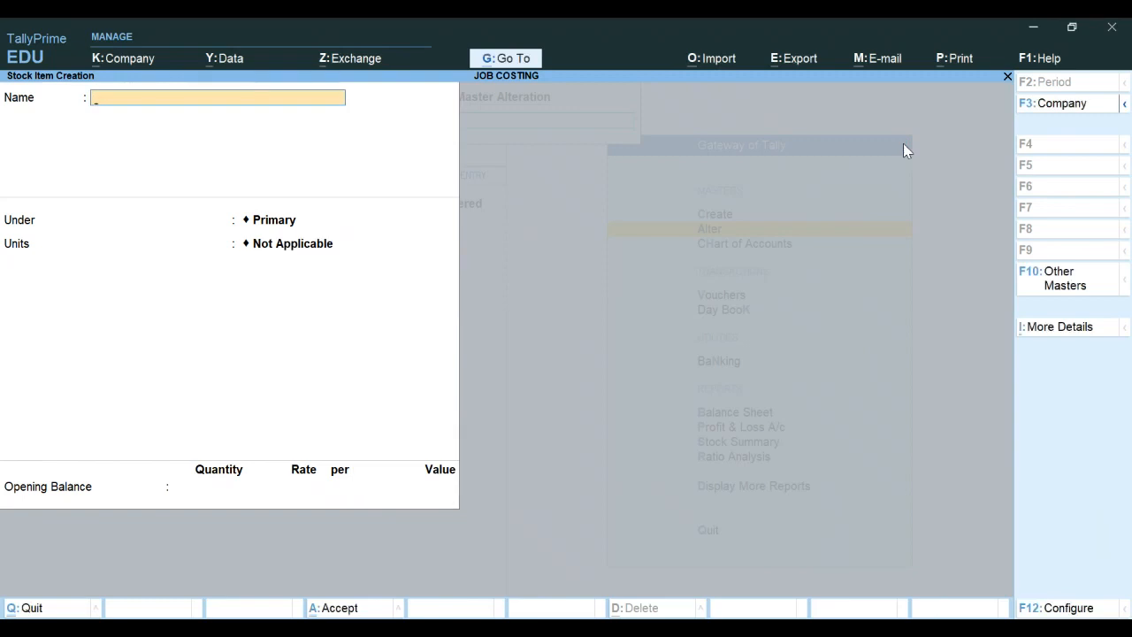
# Name the next stock item TMT BAR under Primary and create the simple unit KG with 0 decimal places for it.
pyautogui.write('TMT BAR')
pyautogui.press('Return')
pyautogui.press('Return')
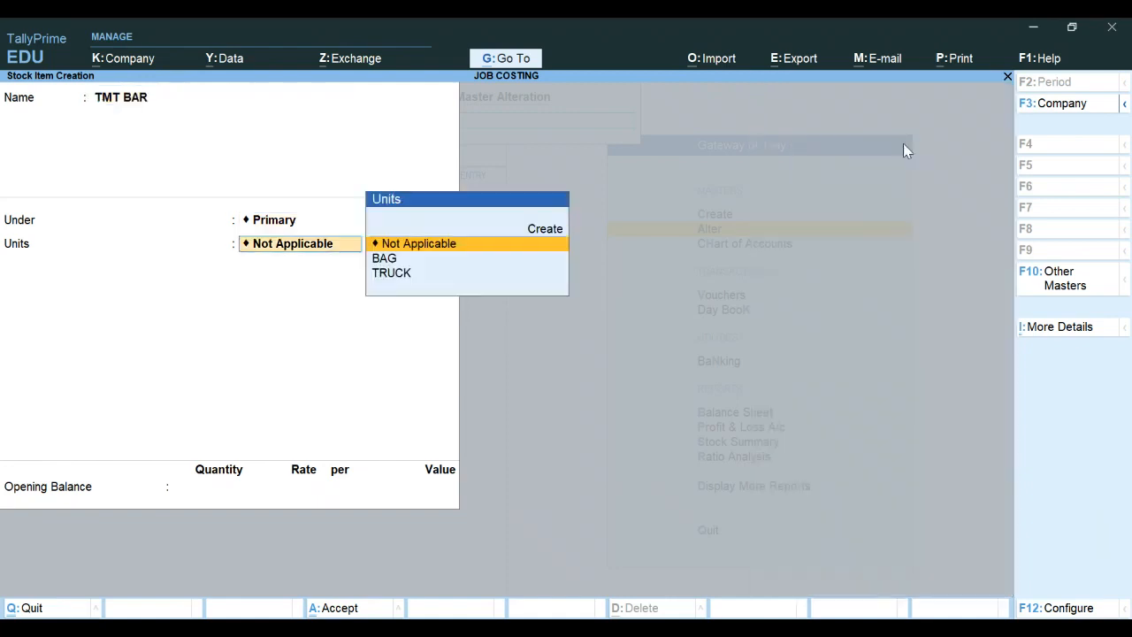
pyautogui.press('Up')
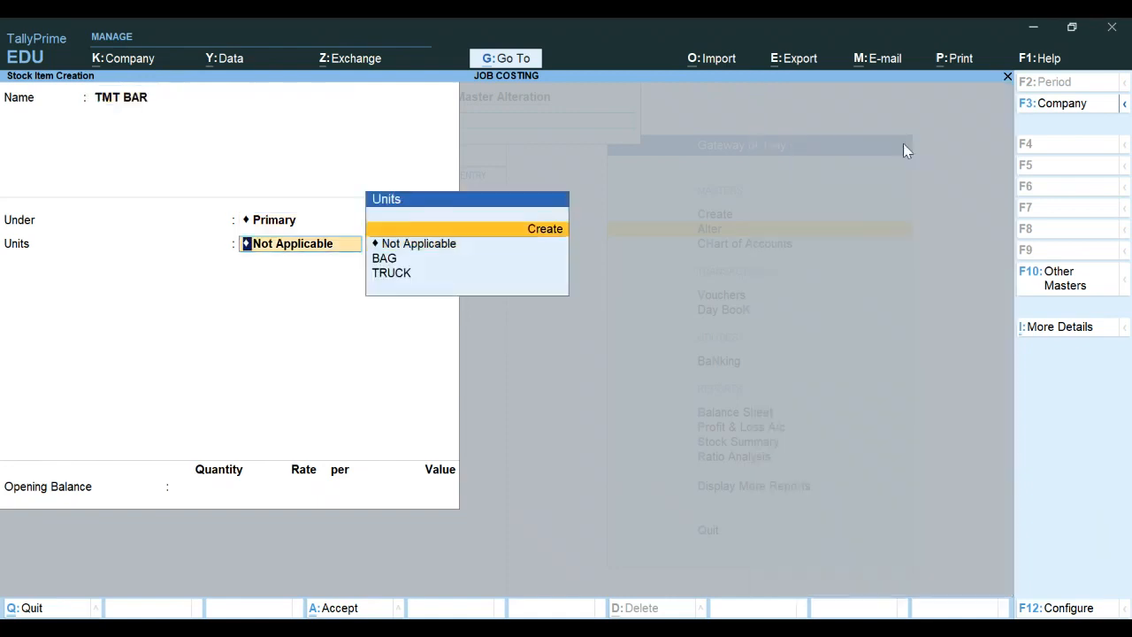
pyautogui.press('Return')
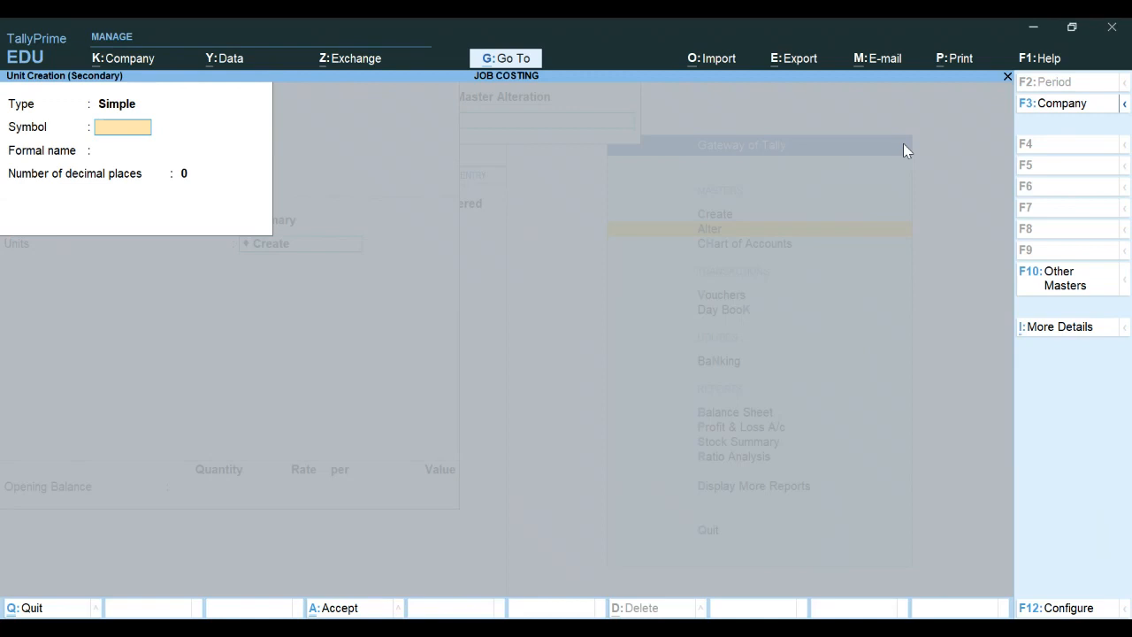
pyautogui.write('KG')
pyautogui.press('Return')
pyautogui.press('Return')
pyautogui.press('Return')
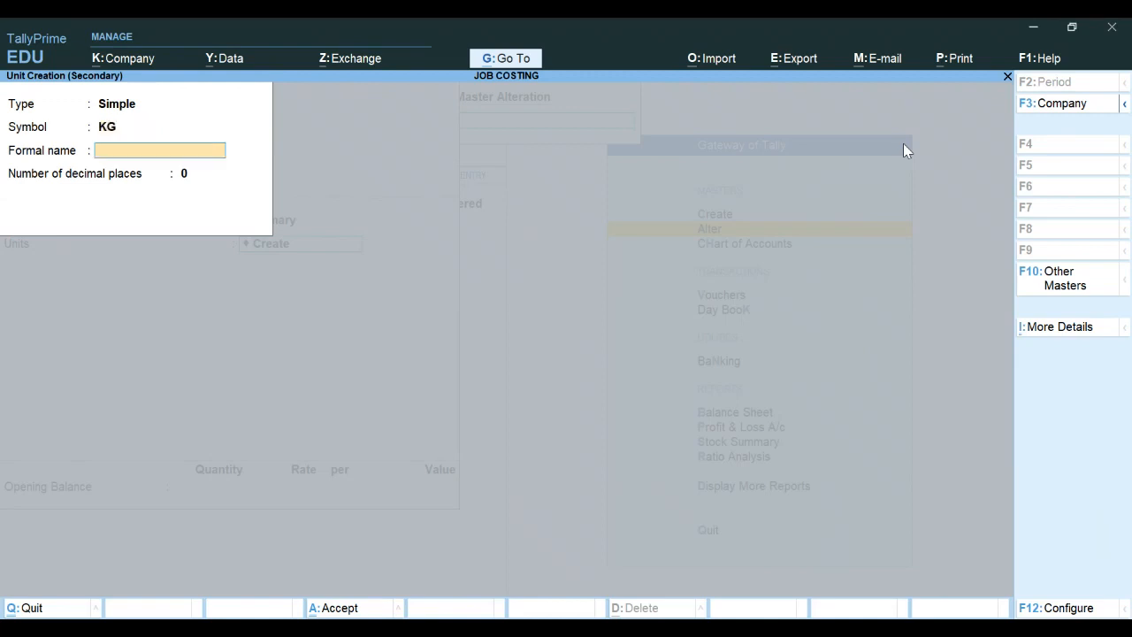
pyautogui.press('Return')
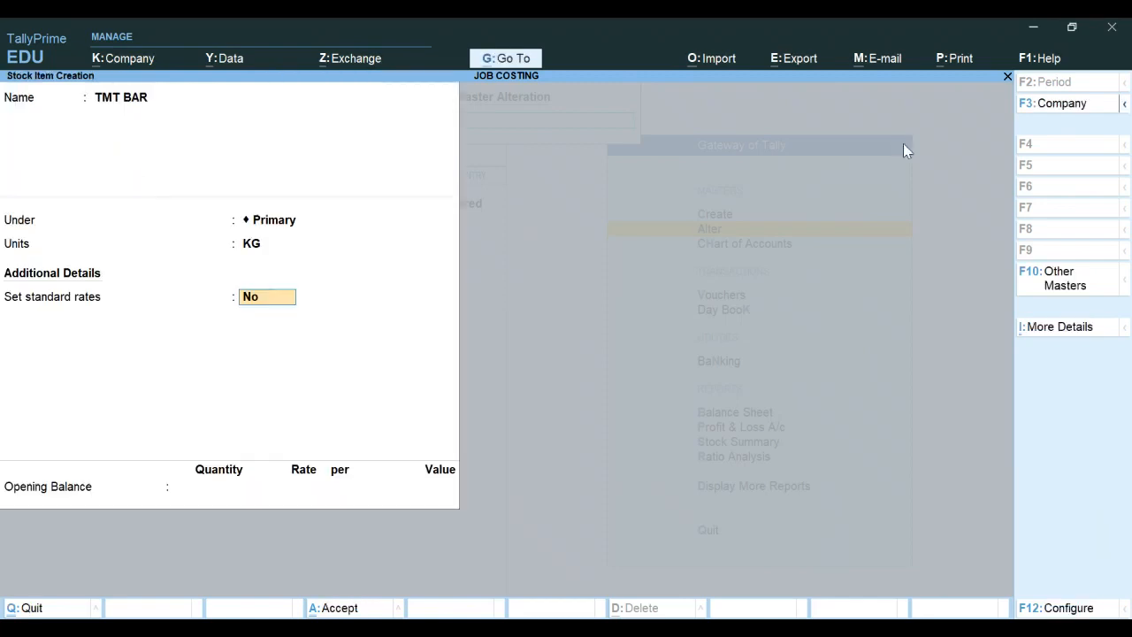
# Save the TMT BAR stock item with standard rates set to No and no opening balance.
pyautogui.press('Return')
pyautogui.press('Return')
pyautogui.press('Return')
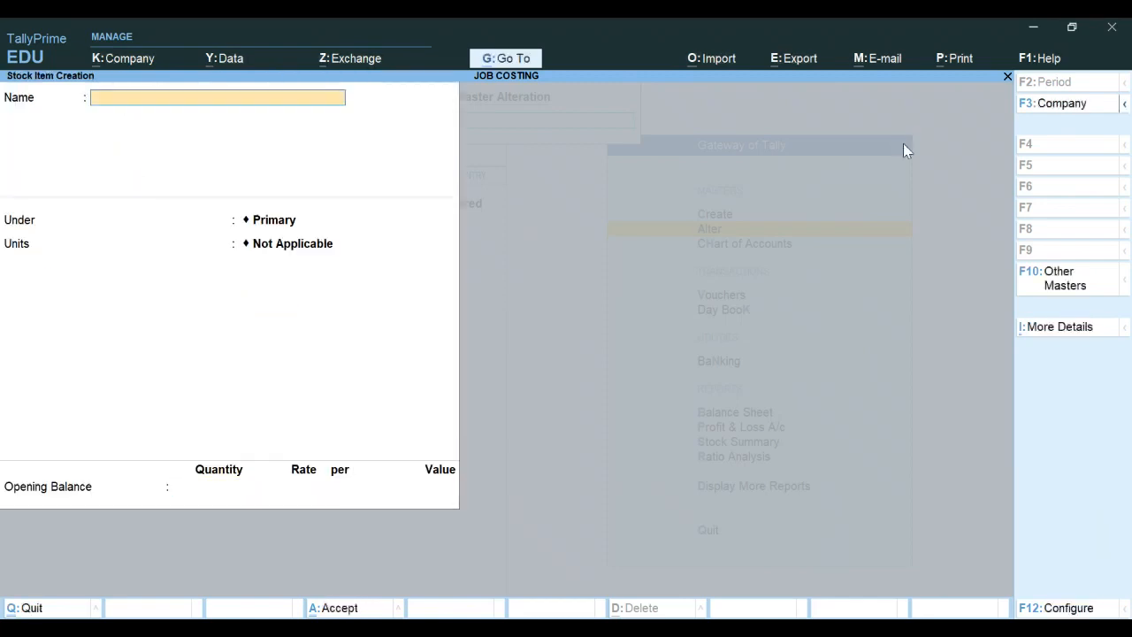
# Name the next stock item BRICKS under Primary and create the simple unit PCS with 0 decimal places for it.
pyautogui.write('BRICKS')
pyautogui.press('Return')
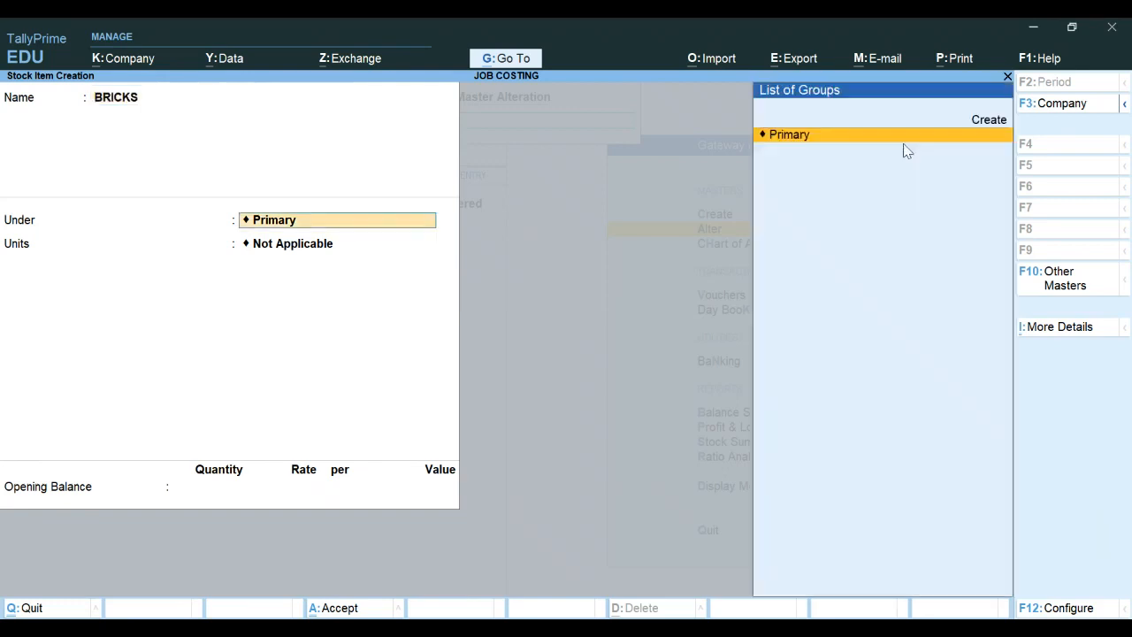
pyautogui.press('Return')
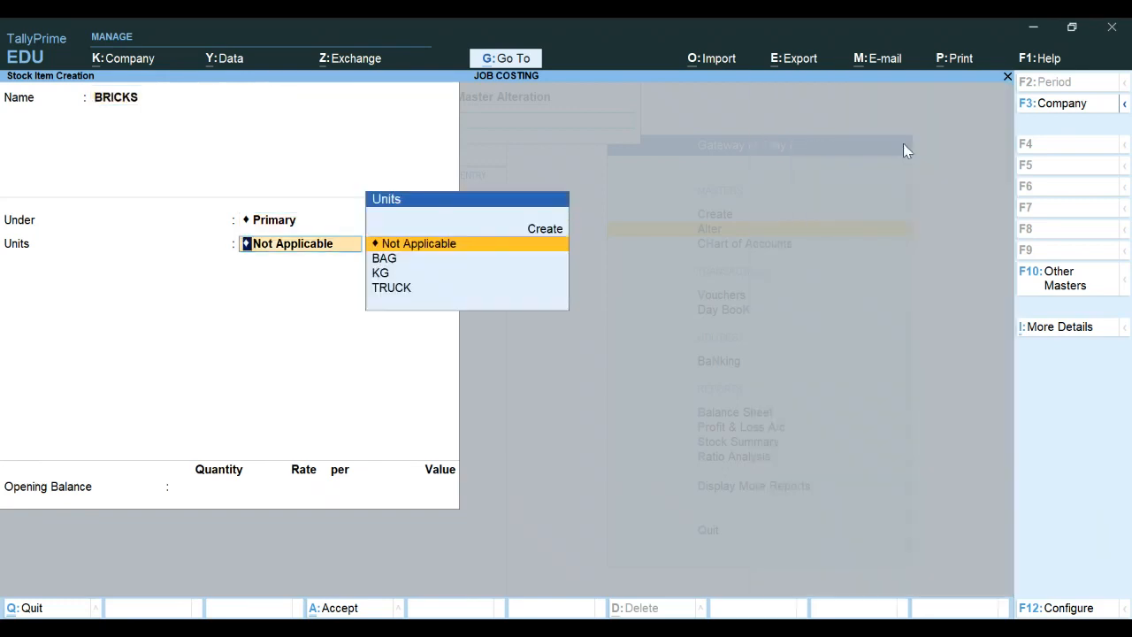
pyautogui.press('Up')
pyautogui.press('Return')
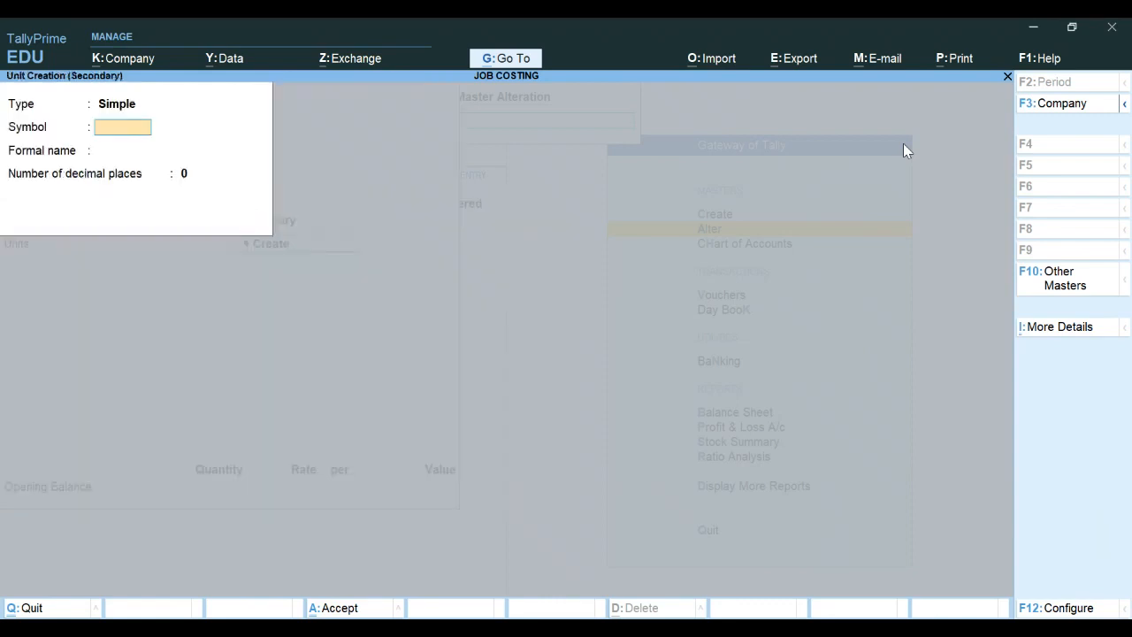
pyautogui.write('PCS')
pyautogui.press('Return')
pyautogui.press('Return')
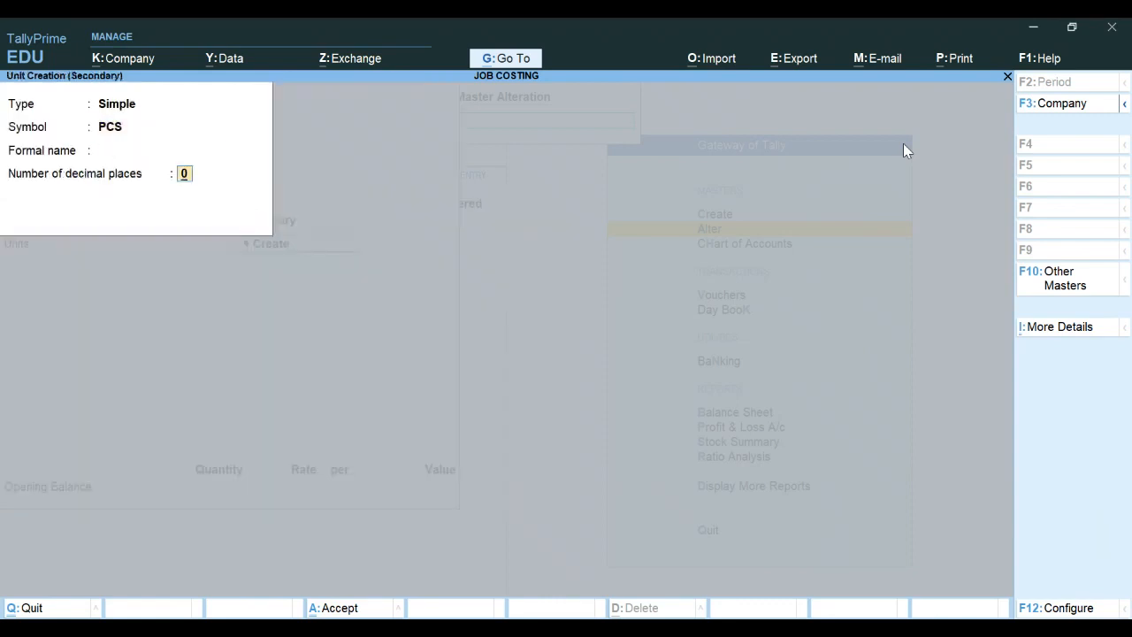
pyautogui.press('Return')
pyautogui.press('Return')
# Save the BRICKS stock item with standard rates No and no opening balance, and return to the Gateway of Tally.
pyautogui.press('Return')
pyautogui.press('Return')
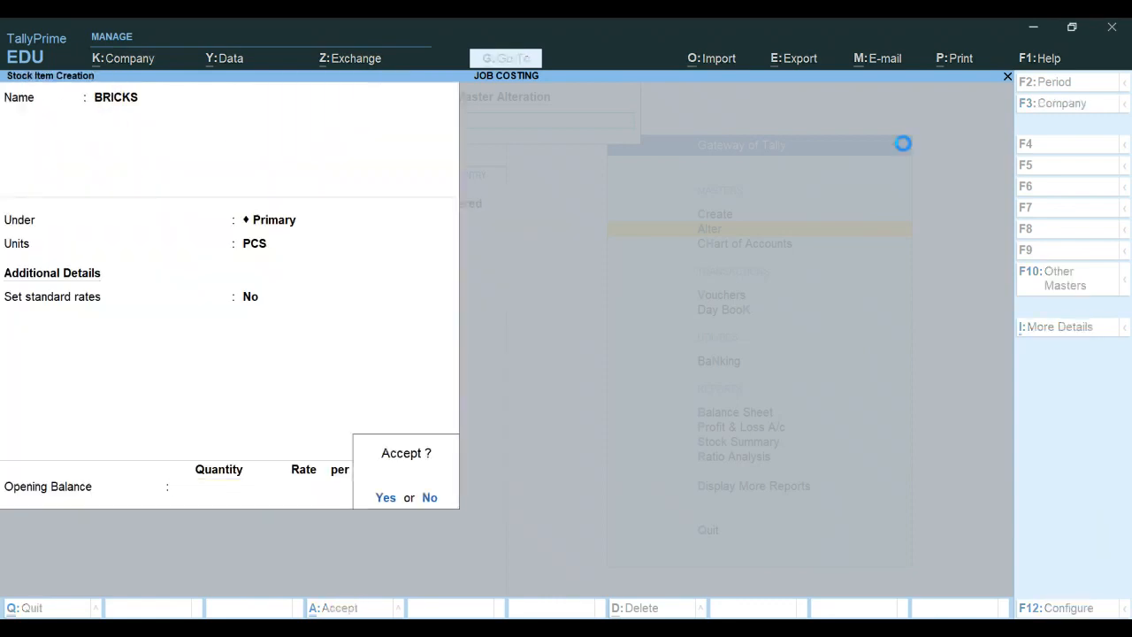
pyautogui.press('Return')
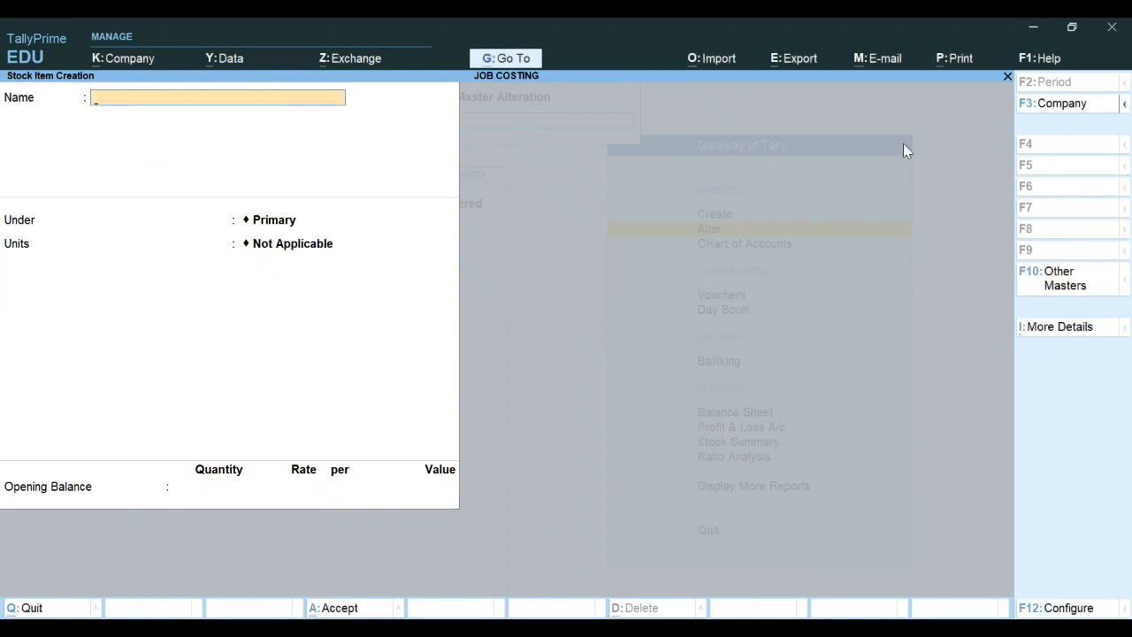
pyautogui.press('Escape')
pyautogui.press('Escape')
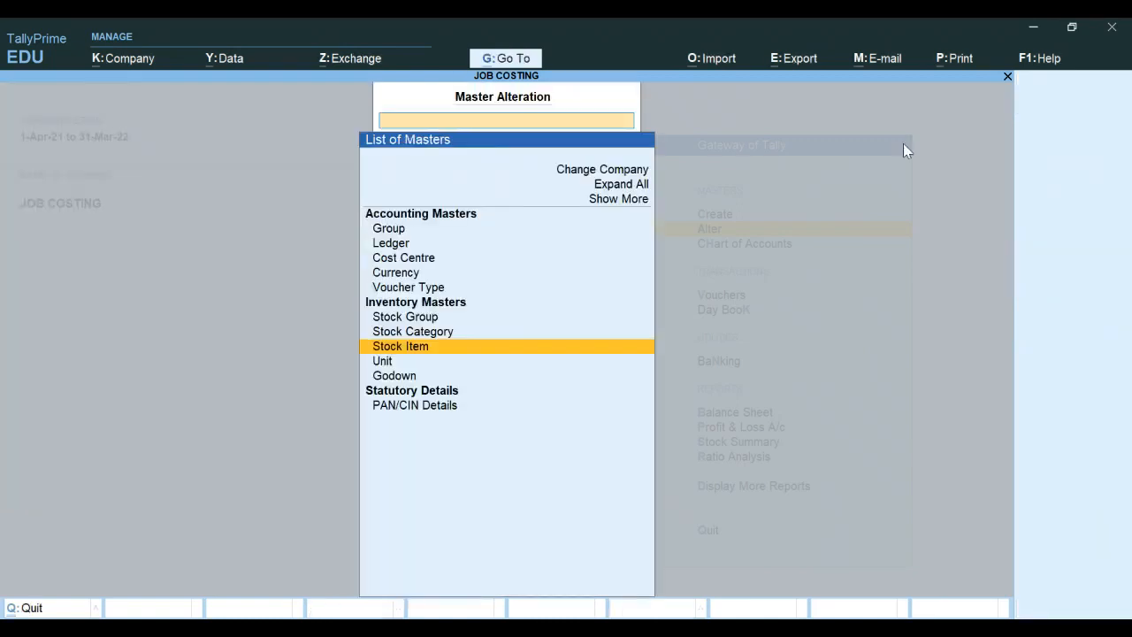
pyautogui.press('Escape')
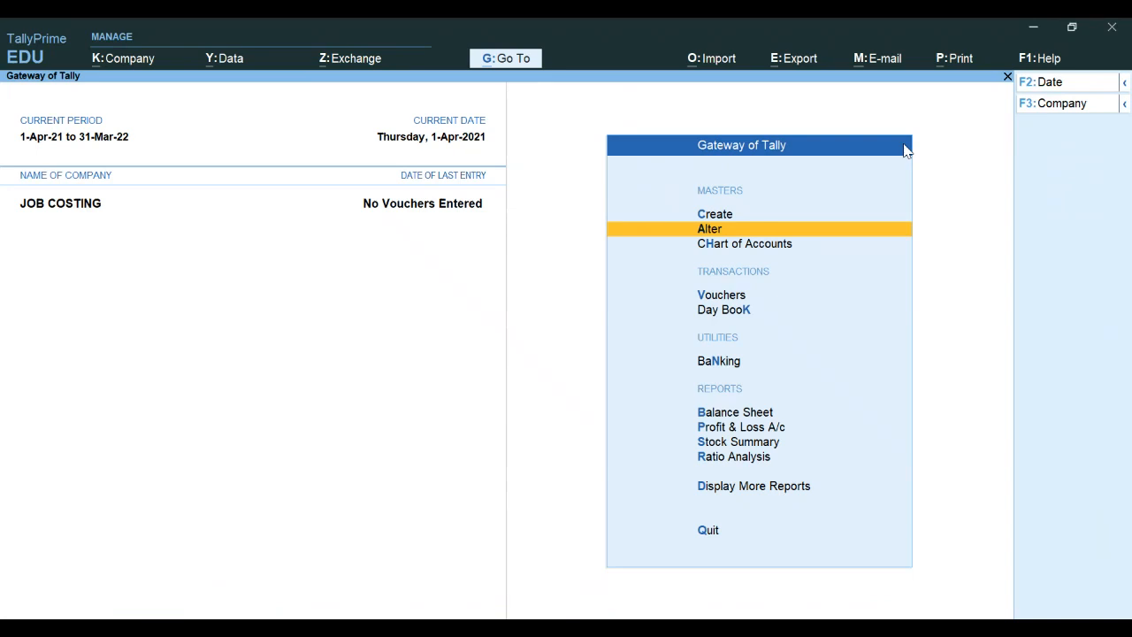
# Start a Purchase voucher dated 1-May-21.
pyautogui.press('Down')
pyautogui.press('Down')
pyautogui.press('Return')
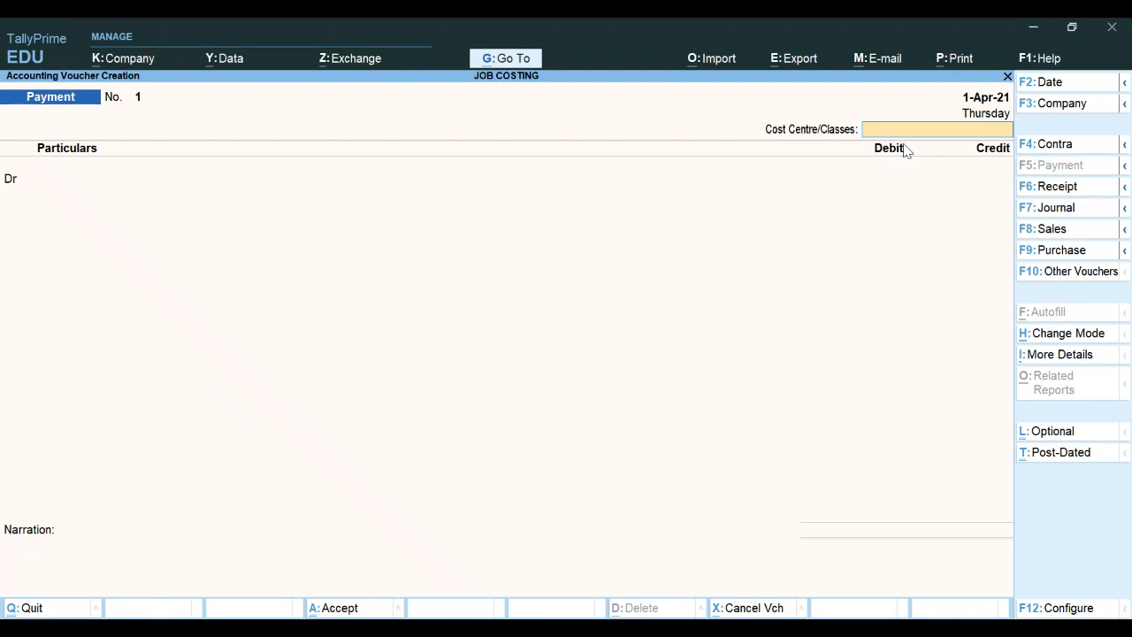
pyautogui.press('F2')
pyautogui.write('1-2')
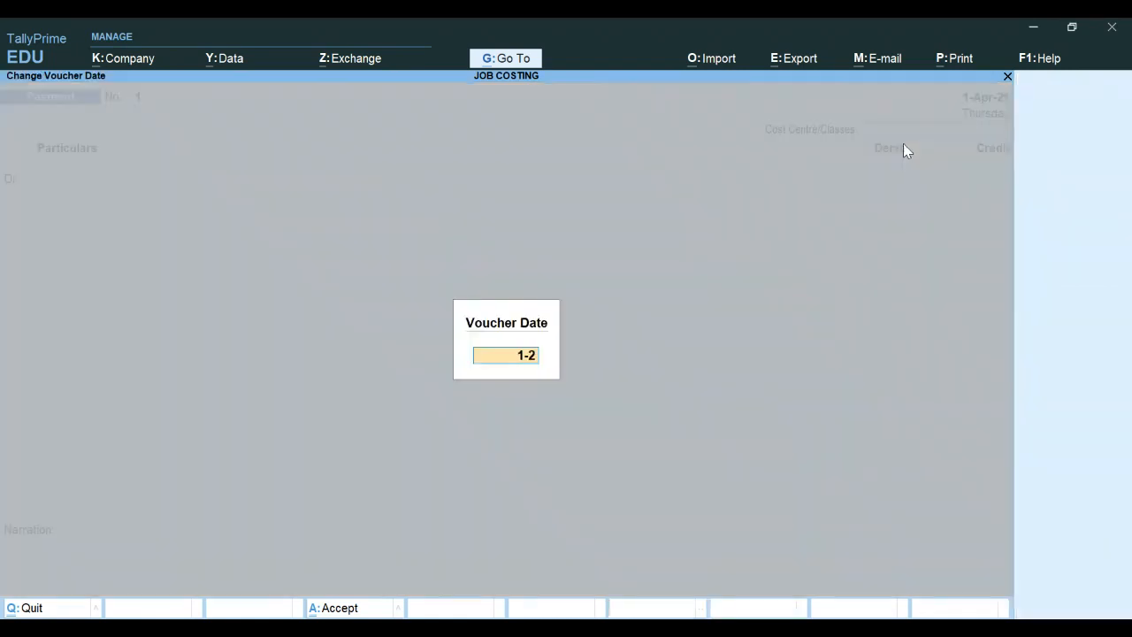
pyautogui.press('BackSpace')
pyautogui.write('5-21')
pyautogui.press('Return')
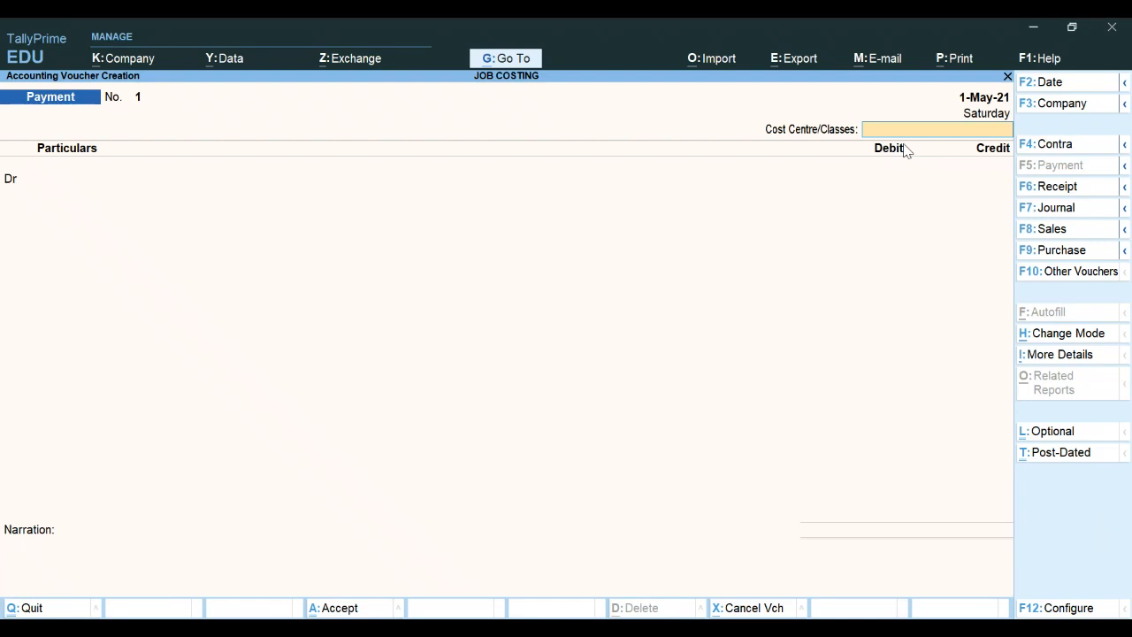
pyautogui.press('F9')
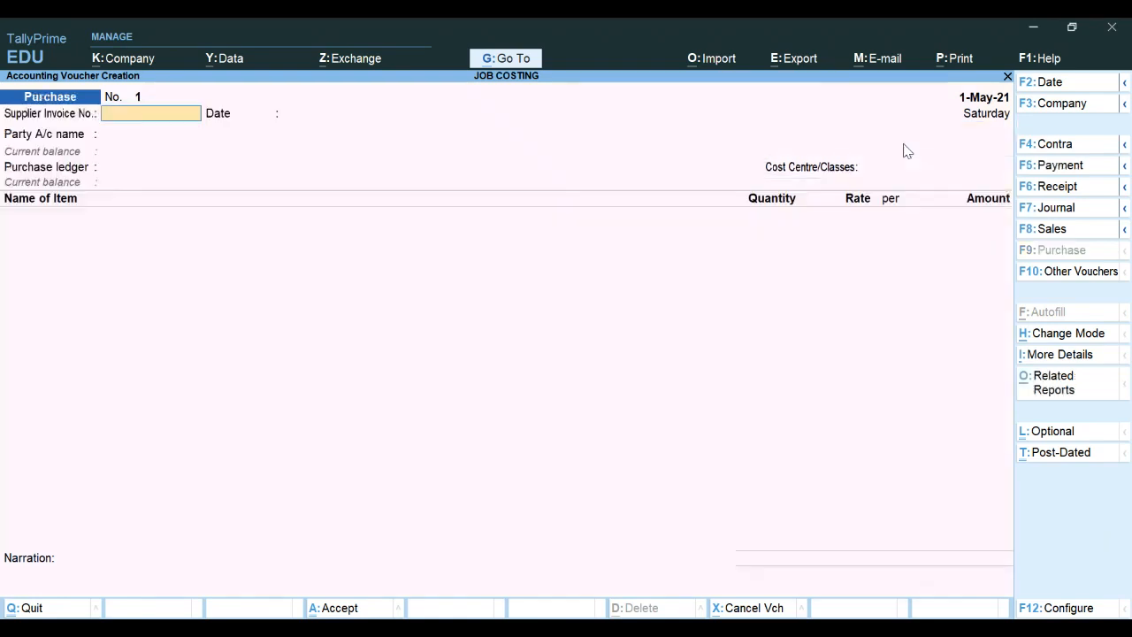
# Set the party account to SUPPLIER without invoice or receipt details, the purchase ledger to PURCHASE and the cost centre class to Not Applicable.
pyautogui.press('Return')
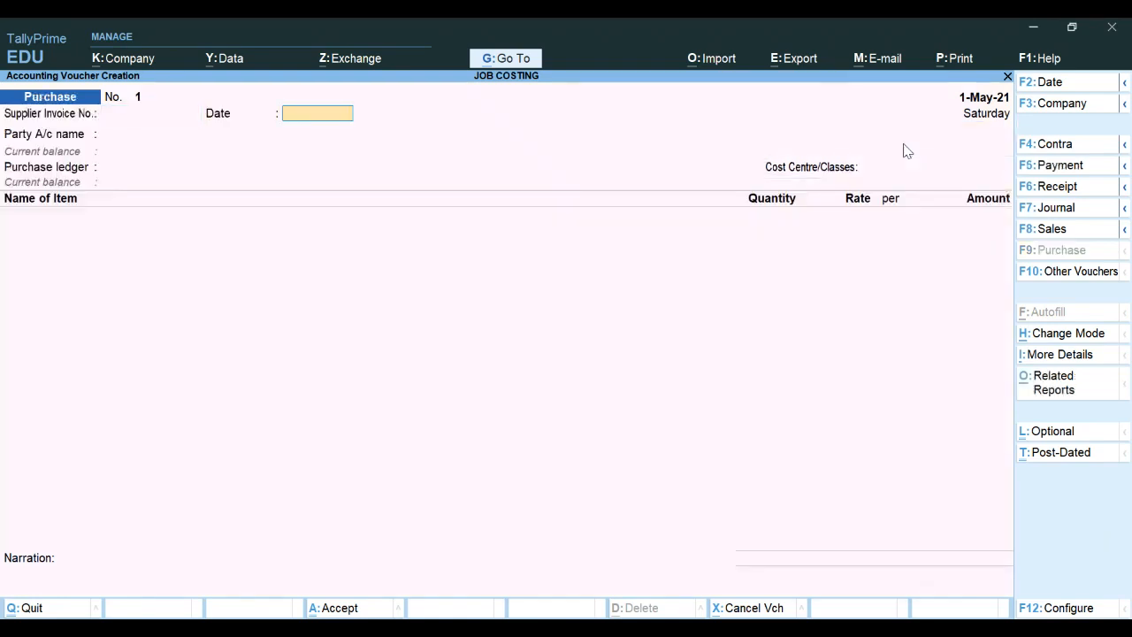
pyautogui.press('Return')
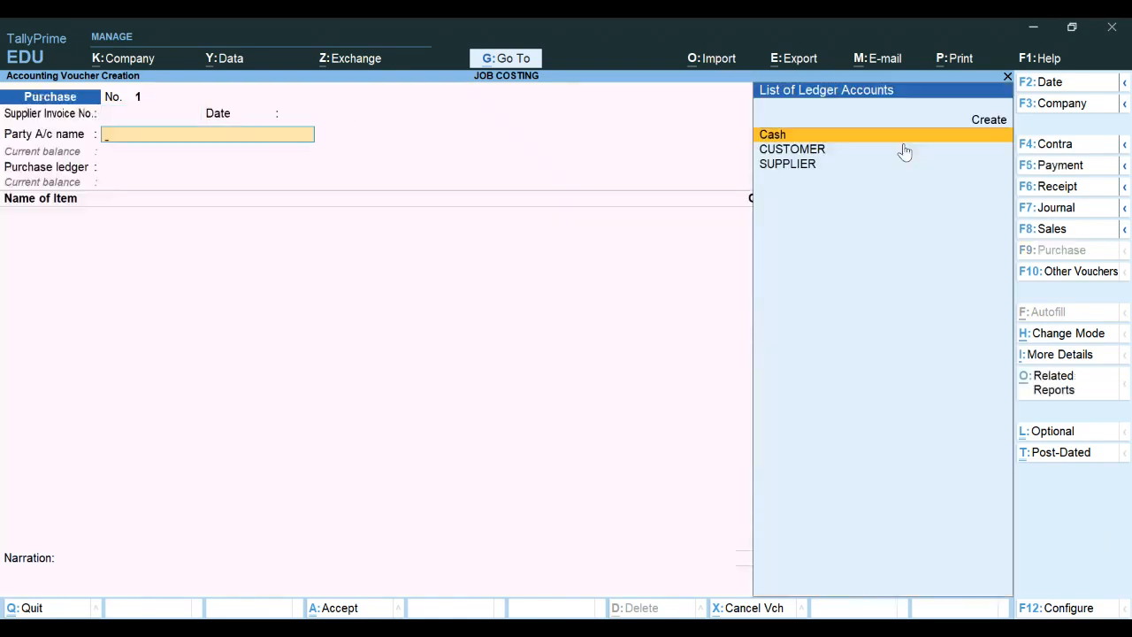
pyautogui.press('Down')
pyautogui.press('Down')
pyautogui.press('Return')
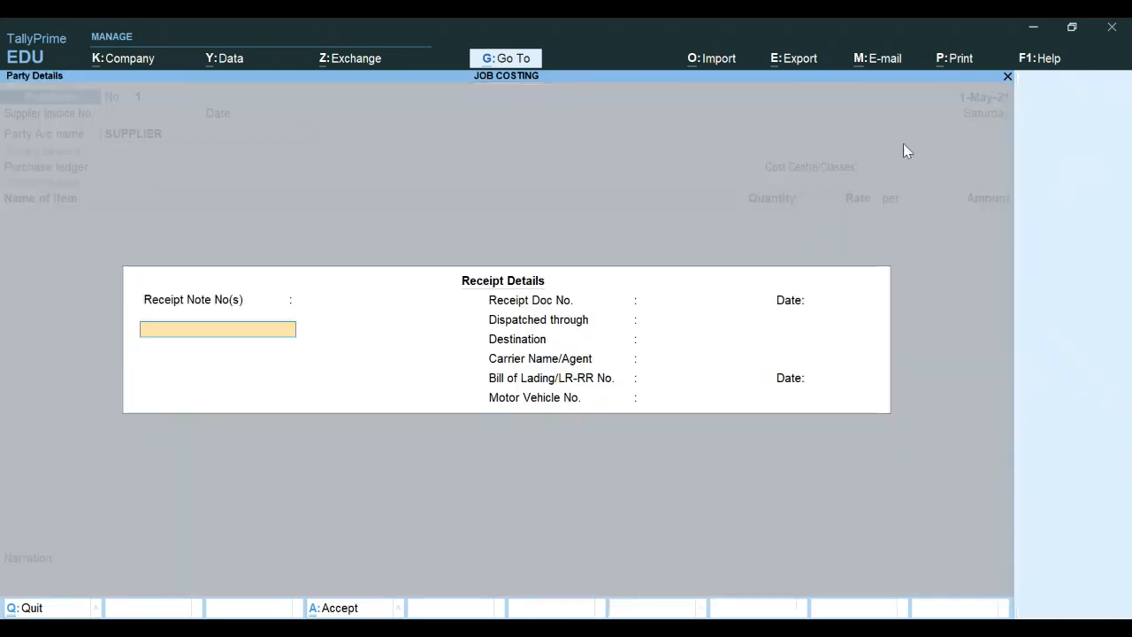
pyautogui.hotkey('ctrl', 'a')
pyautogui.hotkey('ctrl', 'a')
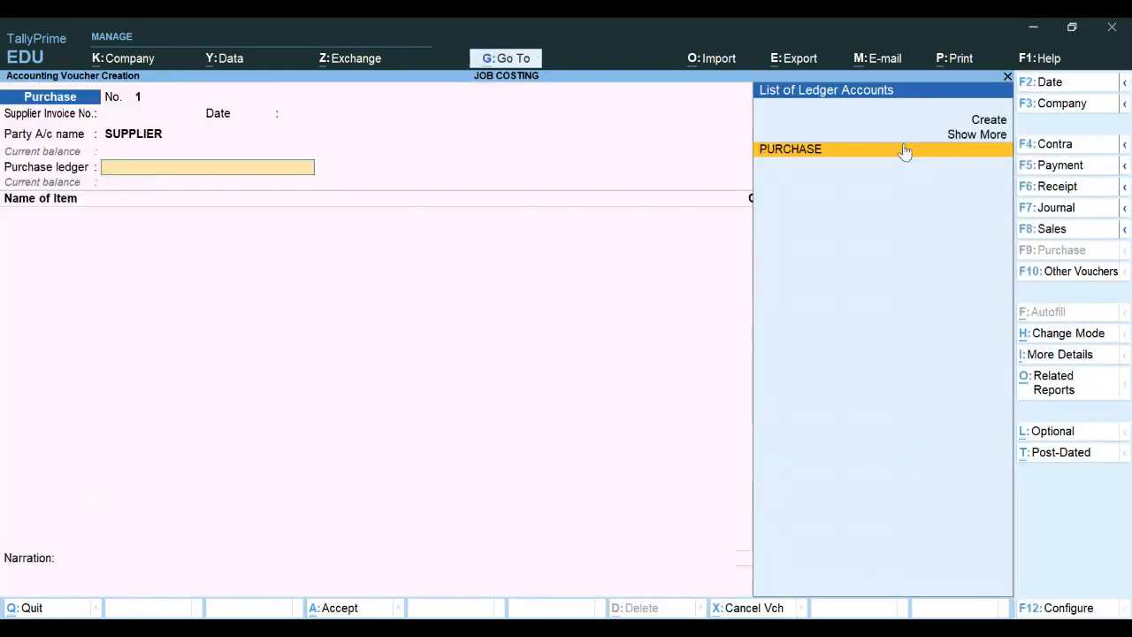
pyautogui.press('Return')
pyautogui.press('Return')
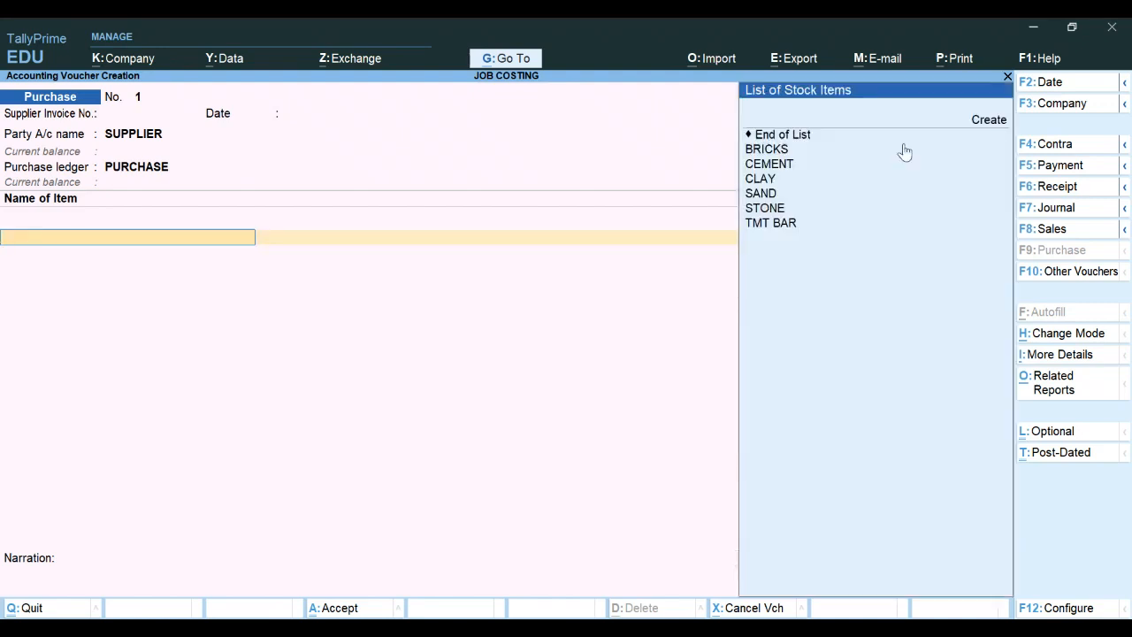
# Add SAND as the first item of the purchase voucher and allocate it to the Main Location godown.
pyautogui.press('Down')
pyautogui.press('Down')
pyautogui.press('Down')
pyautogui.press('Down')
pyautogui.press('Down')
pyautogui.press('Down')
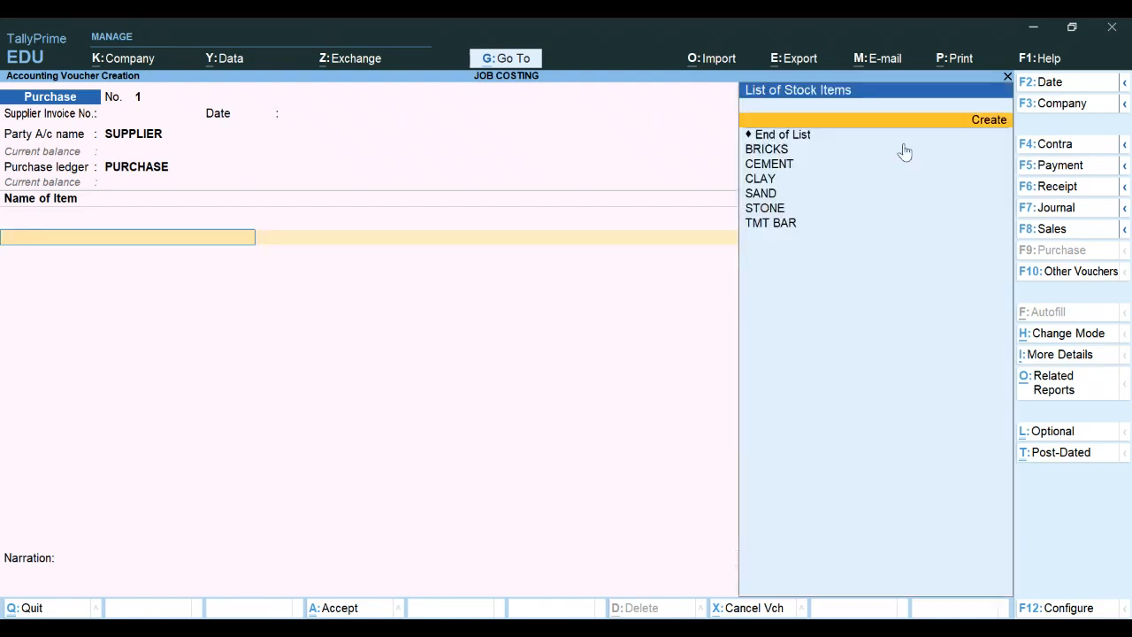
pyautogui.press('Return')
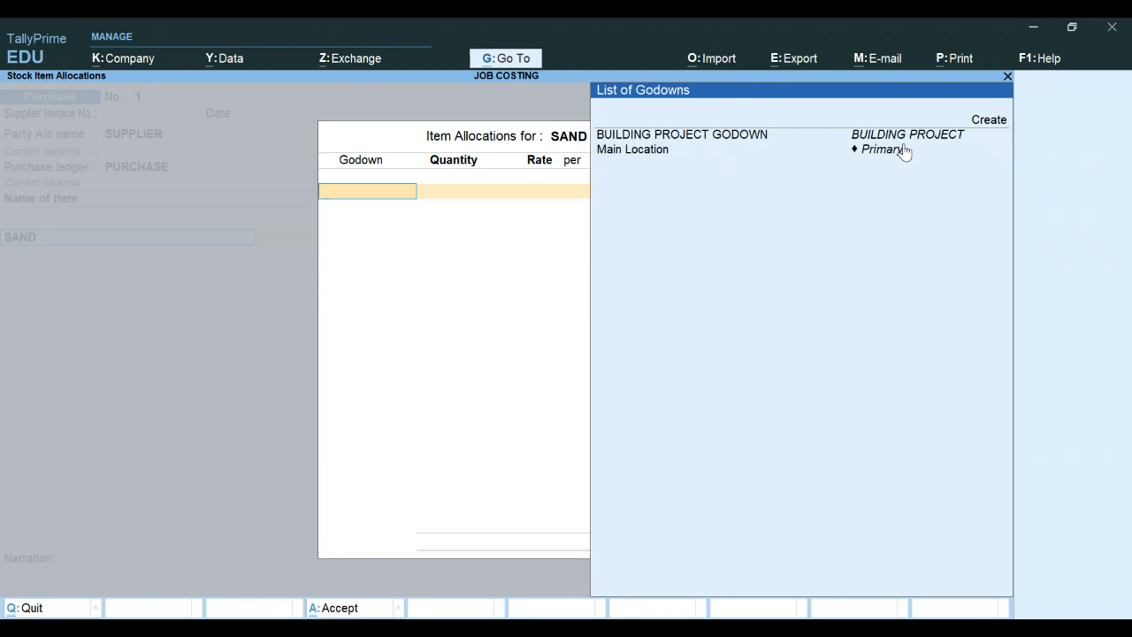
pyautogui.press('Down')
pyautogui.press('Down')
pyautogui.press('Down')
pyautogui.press('Return')
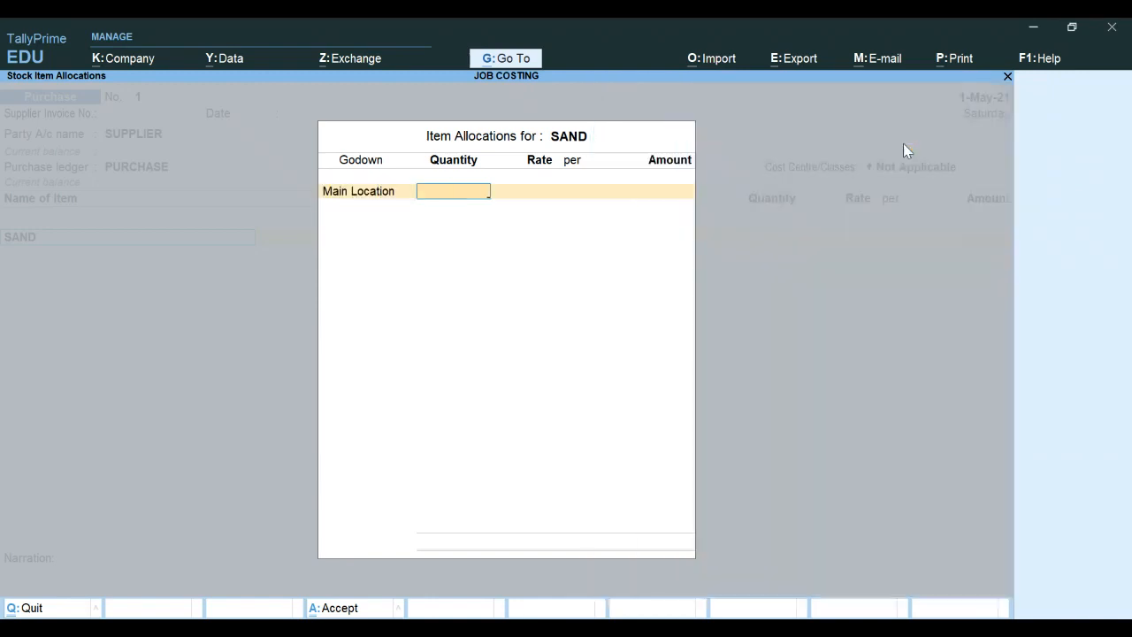
# Enter a quantity of 20 TRUCK at a rate of 5,000 for SAND and complete the item line.
pyautogui.write('20')
pyautogui.press('Return')
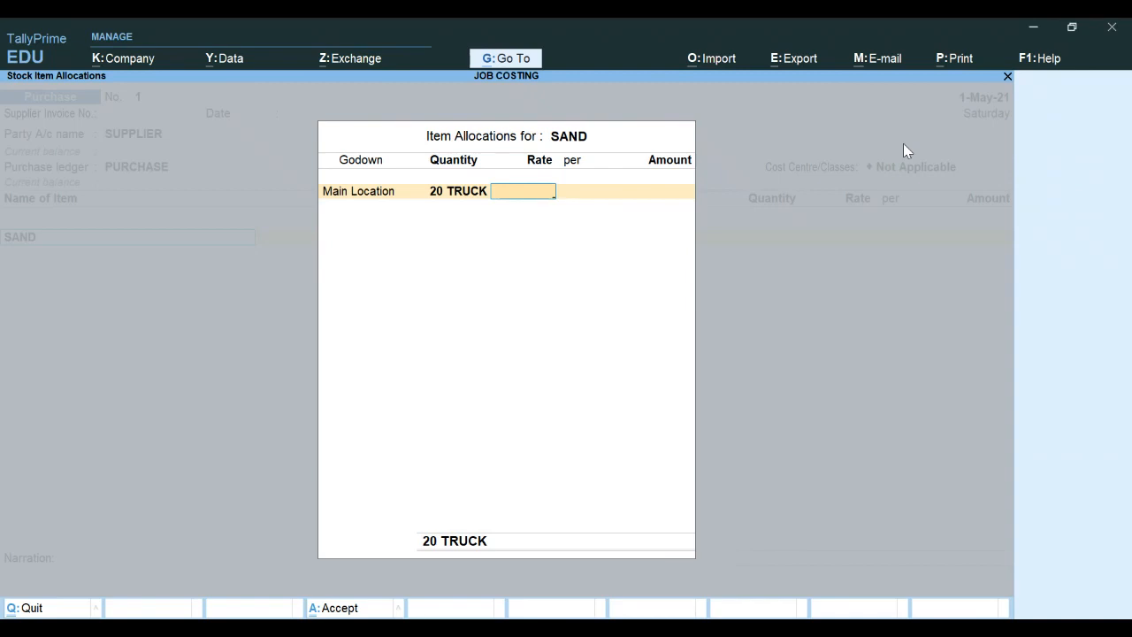
pyautogui.write('5,000')
pyautogui.press('Return')
pyautogui.press('Return')
pyautogui.press('Return')
pyautogui.press('Return')
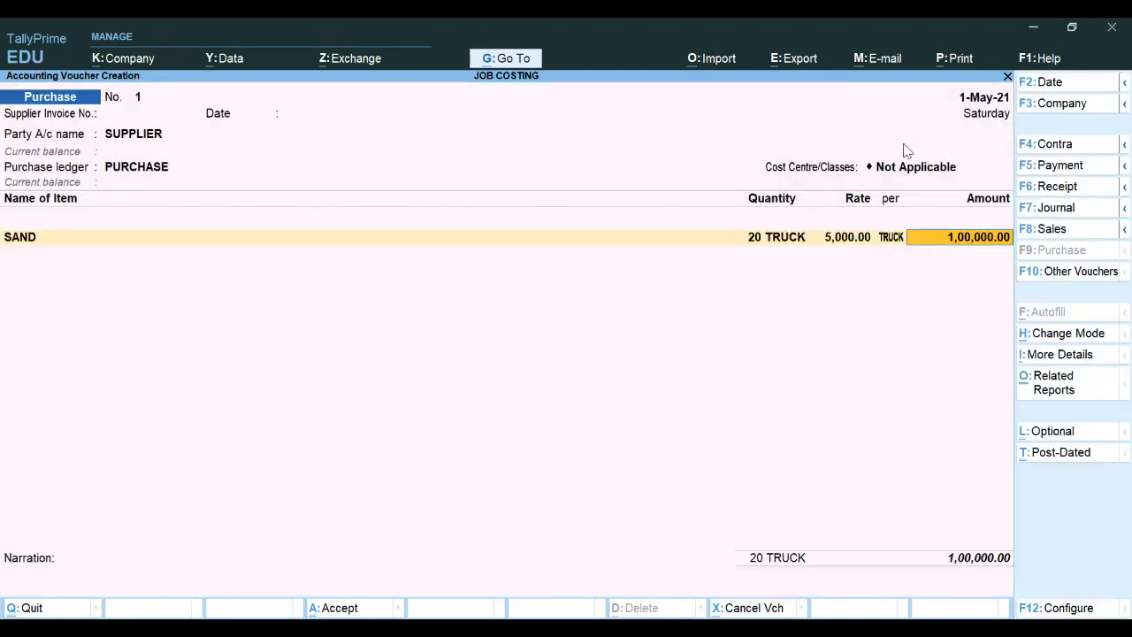
pyautogui.press('Return')
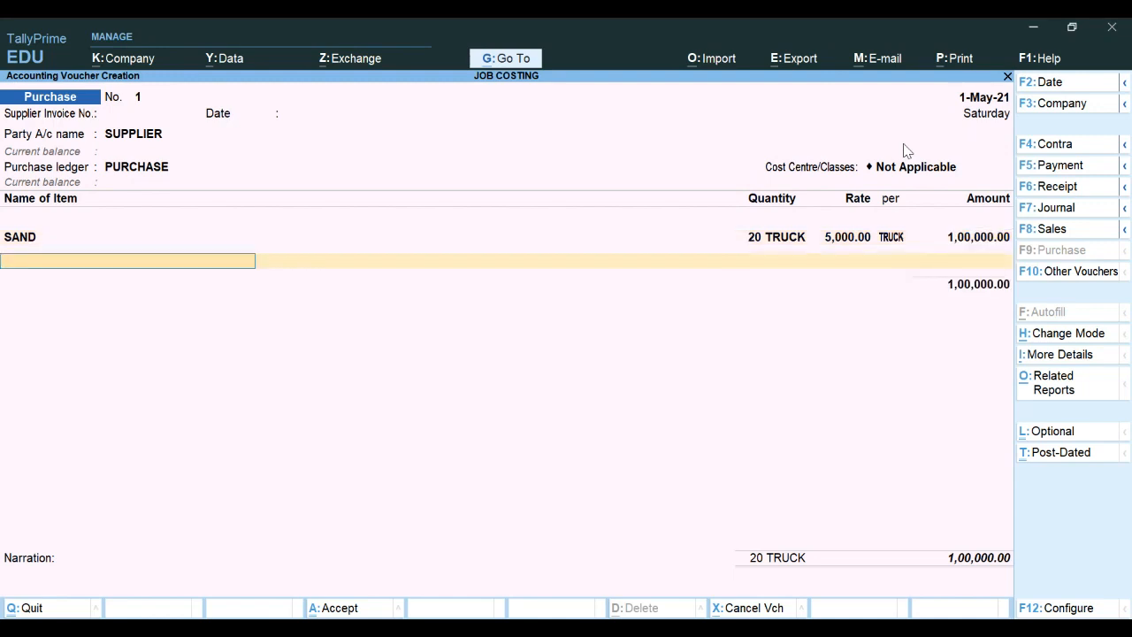
# Add BRICKS to the purchase voucher from Main Location with a quantity of 50,000 PCS at a rate of 10.
pyautogui.write('B')
pyautogui.press('Return')
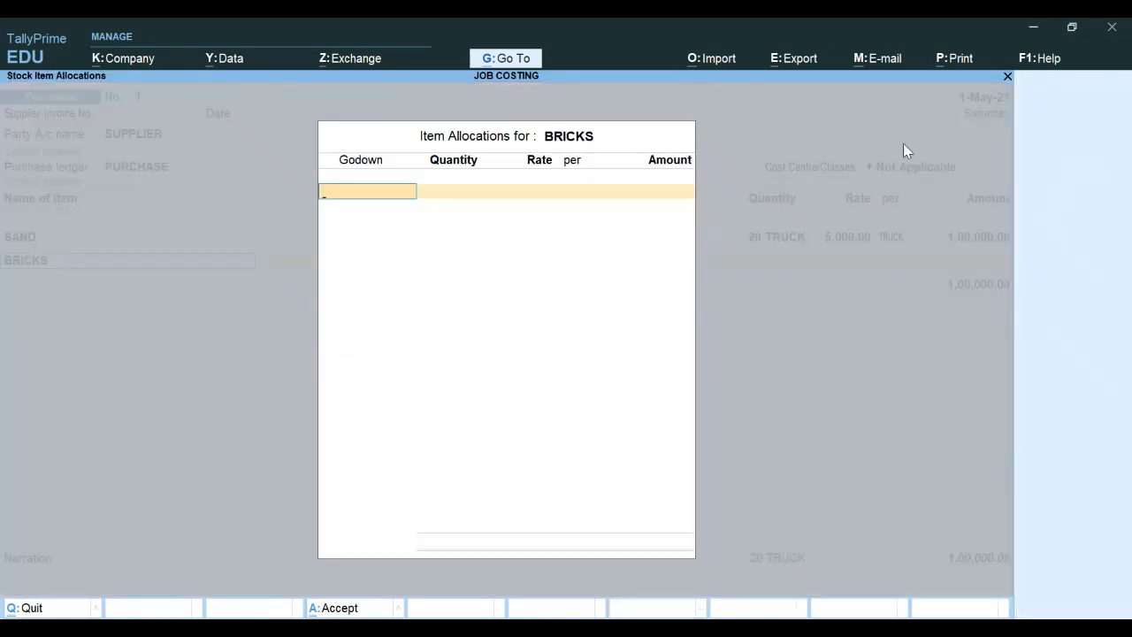
pyautogui.write('M')
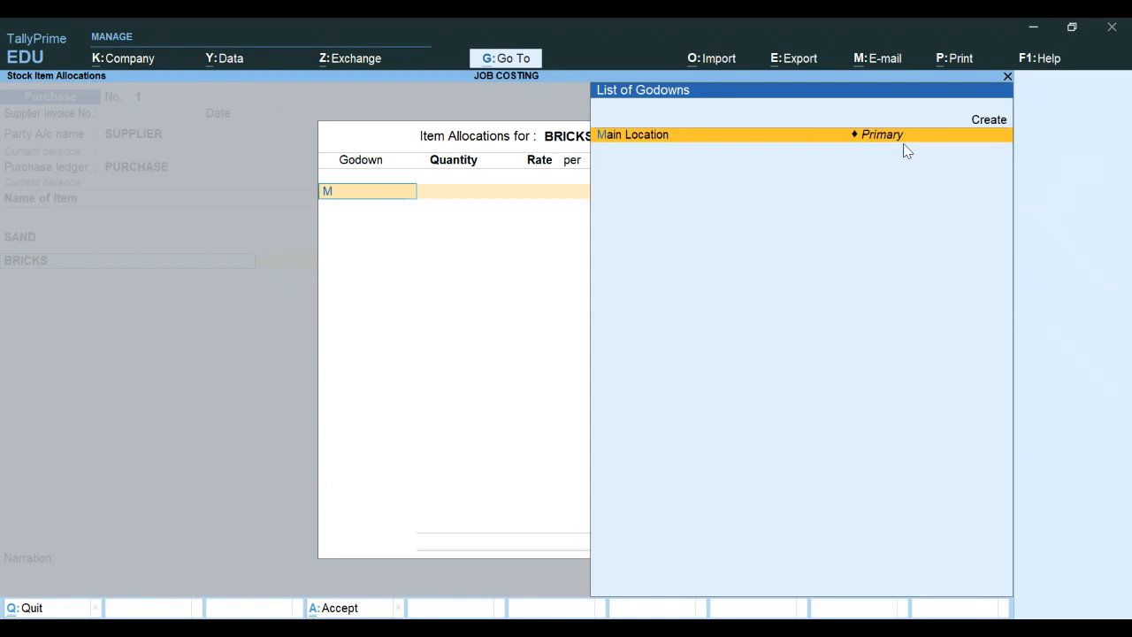
pyautogui.press('Return')
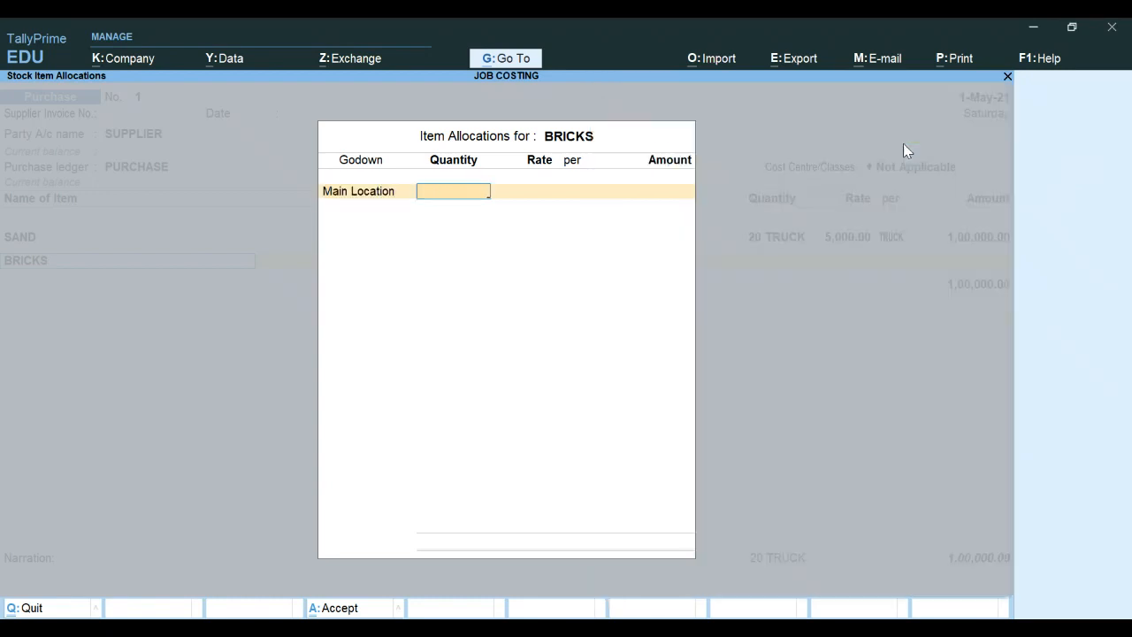
pyautogui.write('50000')
pyautogui.press('Return')
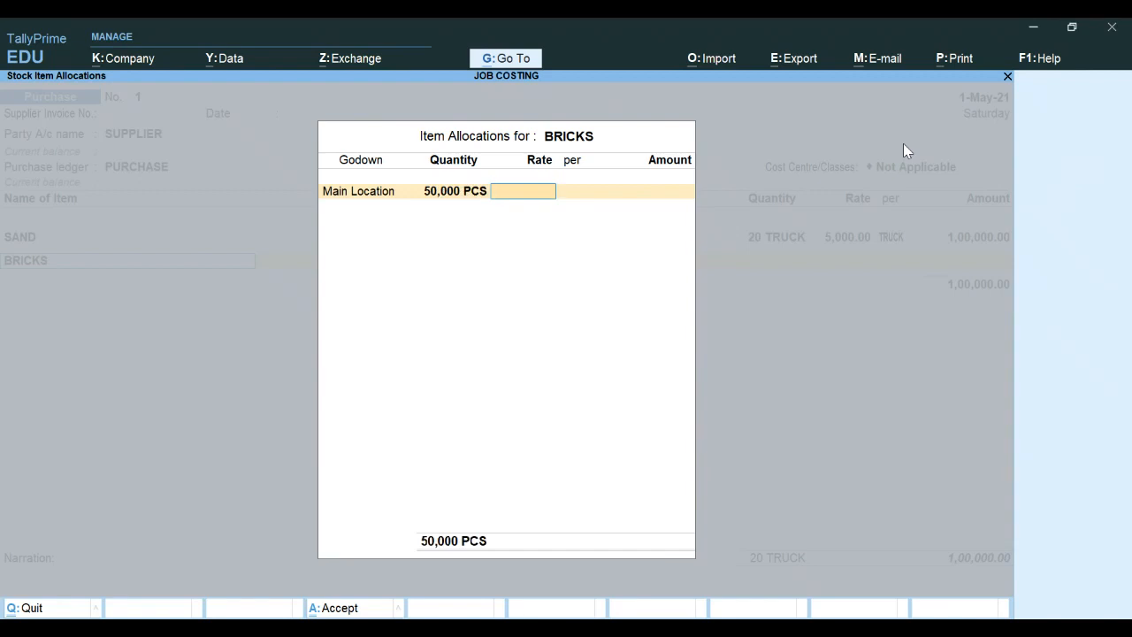
pyautogui.write('10')
pyautogui.press('Return')
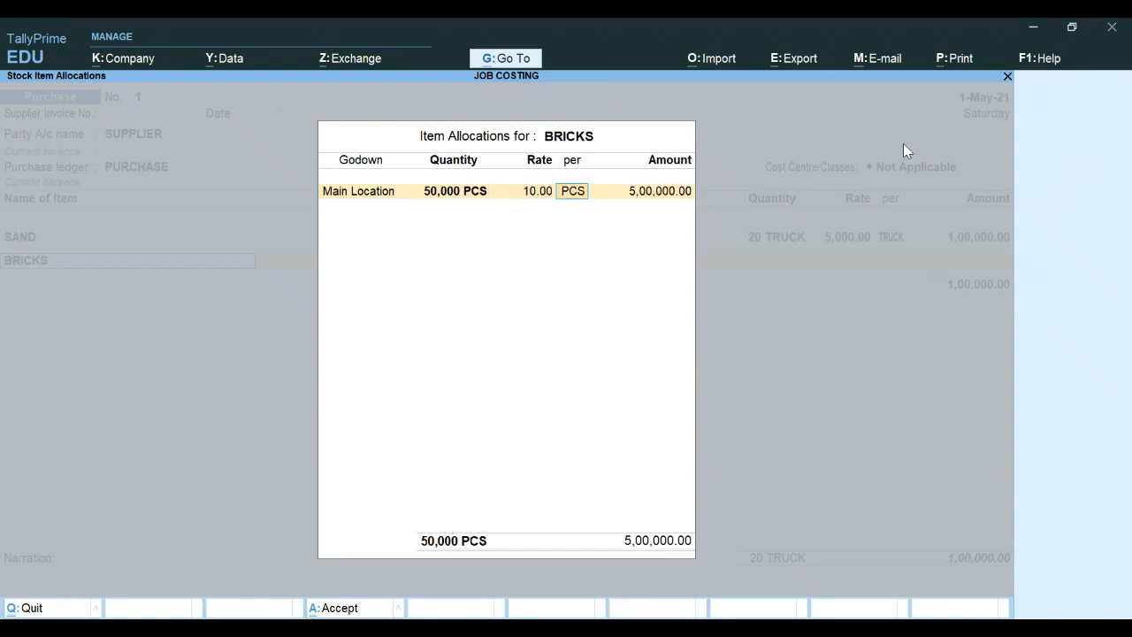
pyautogui.press('Return')
pyautogui.press('Return')
pyautogui.press('Return')
pyautogui.press('Return')
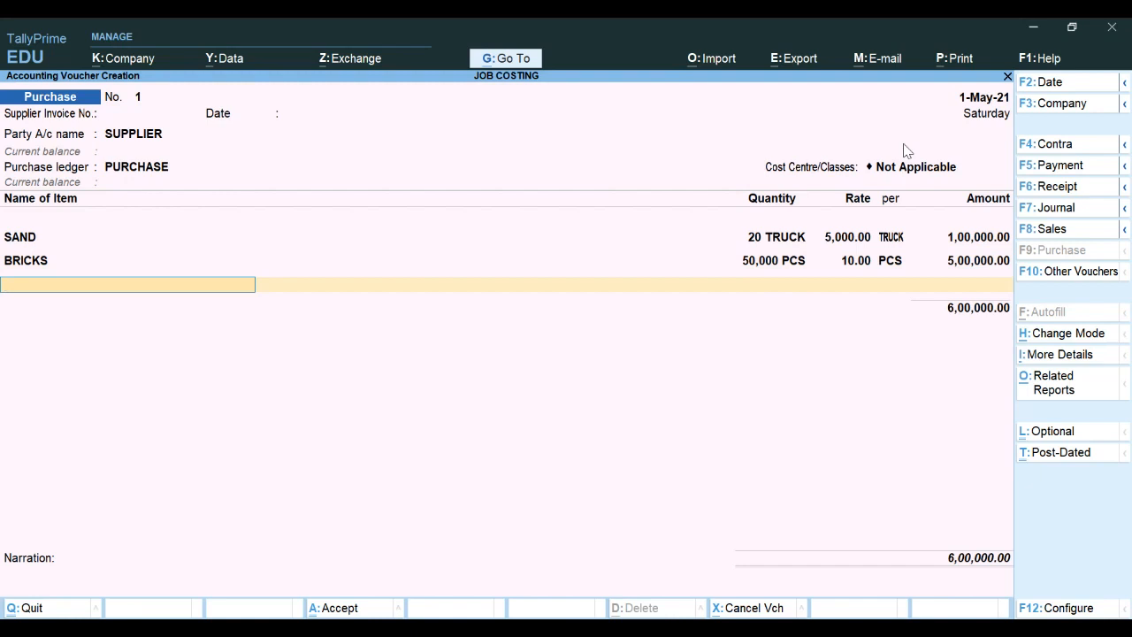
# Add CEMENT to the purchase voucher from Main Location with a quantity of 1,000 BAG at a rate of 500.
pyautogui.write('C')
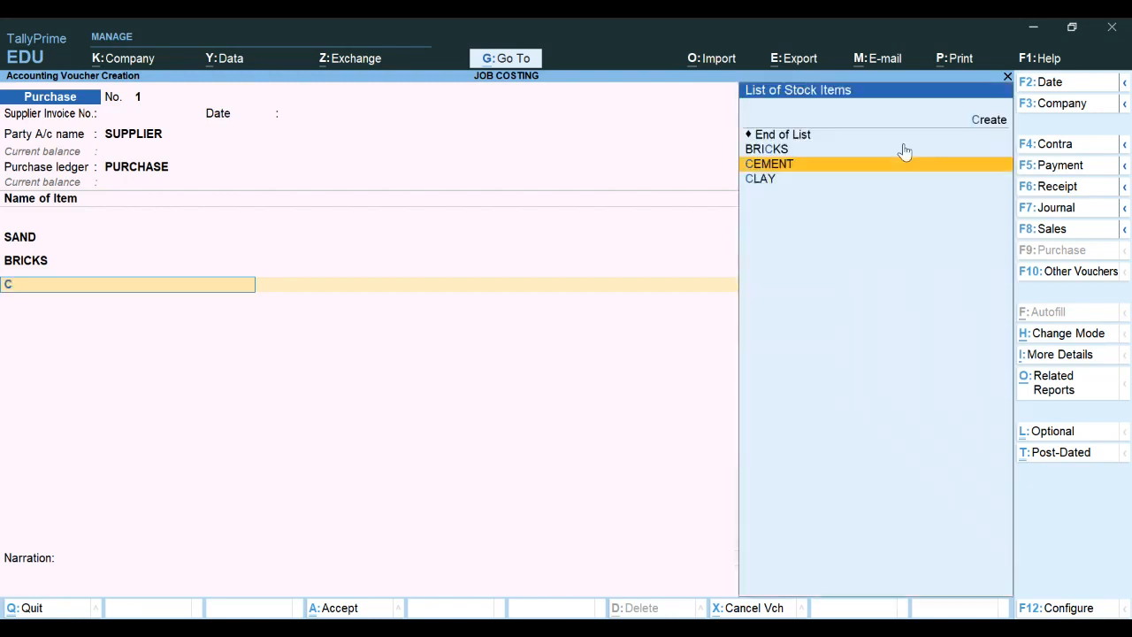
pyautogui.press('Return')
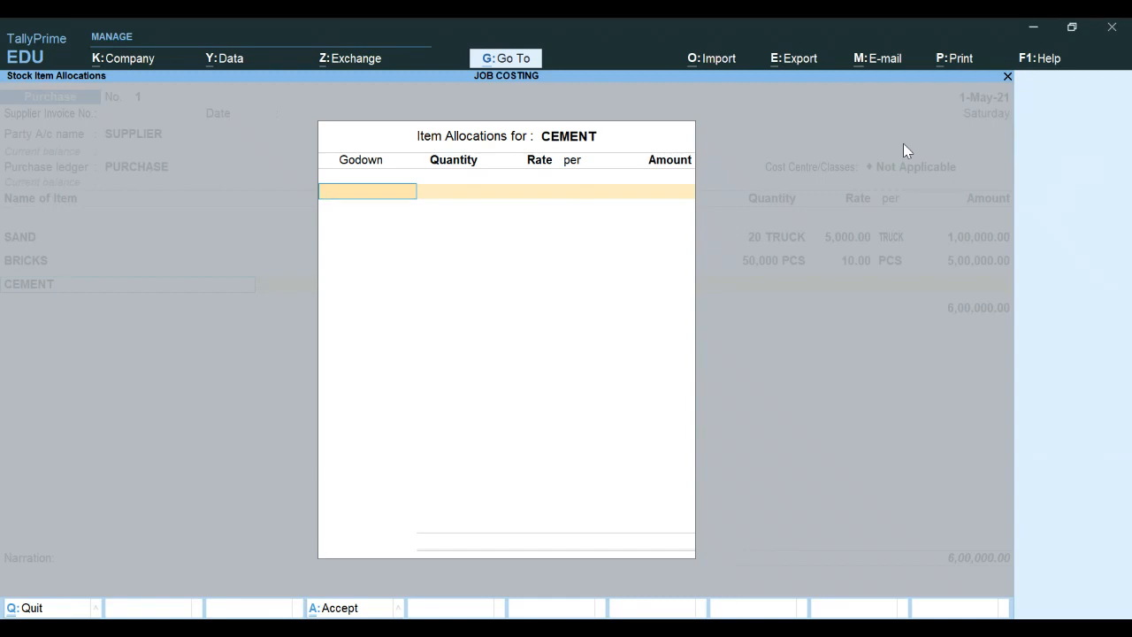
pyautogui.write('M')
pyautogui.press('Return')
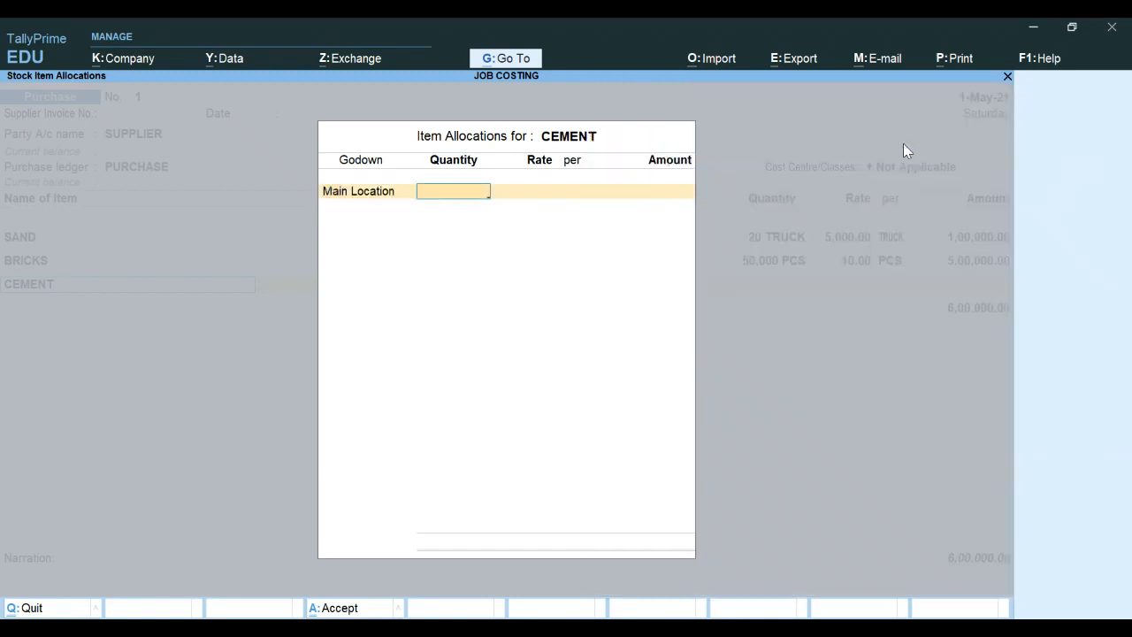
pyautogui.write('1000')
pyautogui.press('Return')
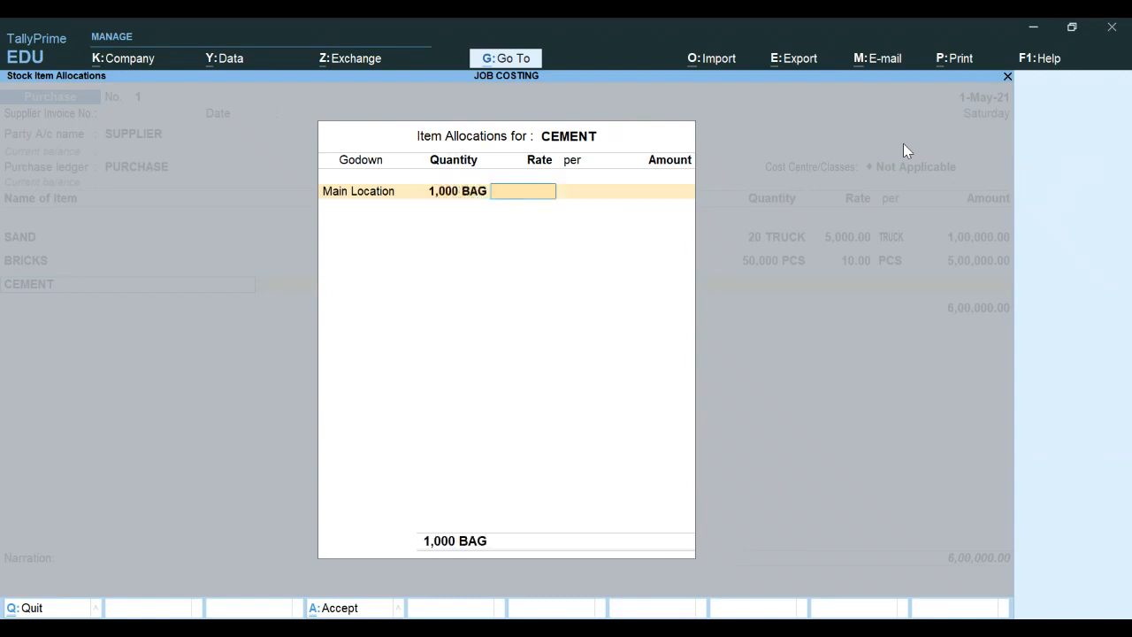
pyautogui.write('500')
pyautogui.press('Return')
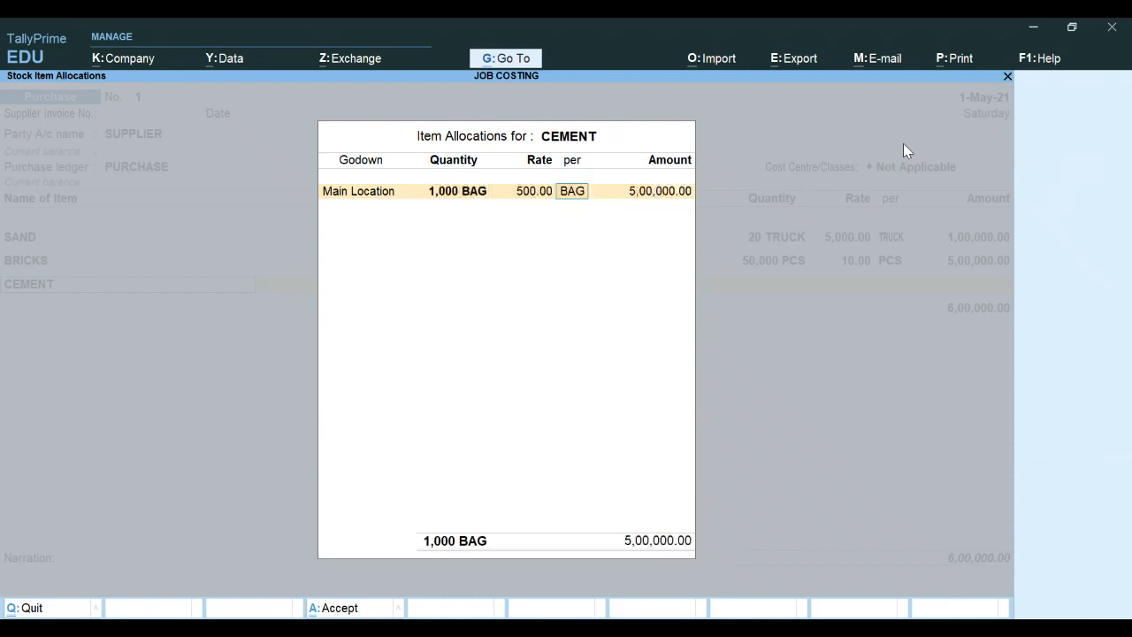
pyautogui.press('Return')
pyautogui.press('Return')
pyautogui.press('Return')
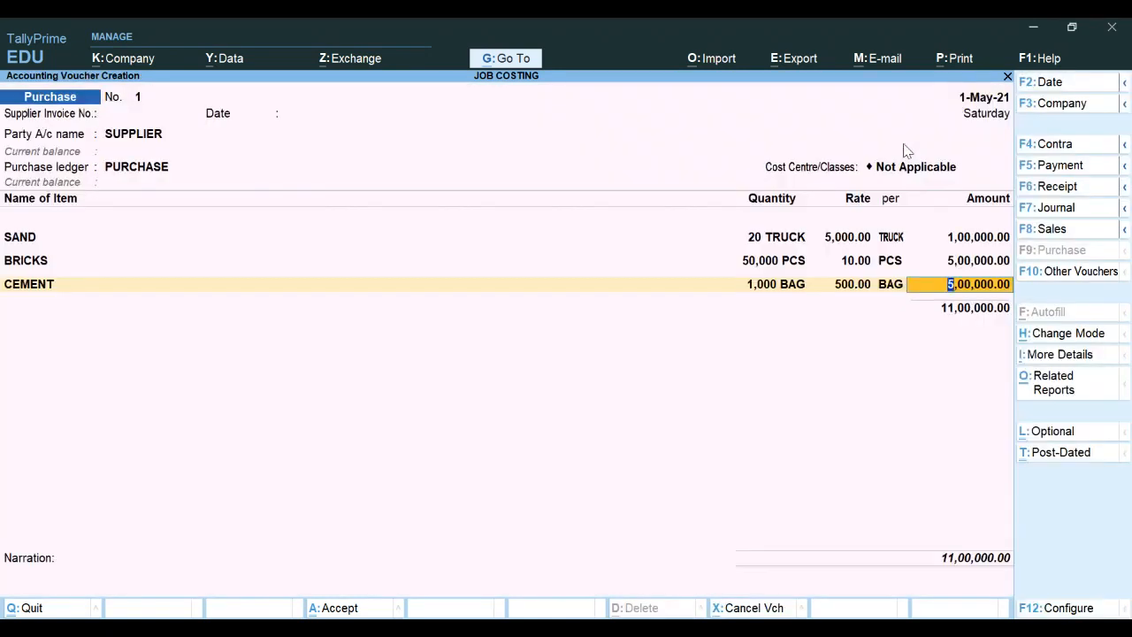
# Add CLAY to the purchase voucher from Main Location with a quantity of 10 TRUCK at a rate of 500.
pyautogui.press('Return')
pyautogui.write('C')
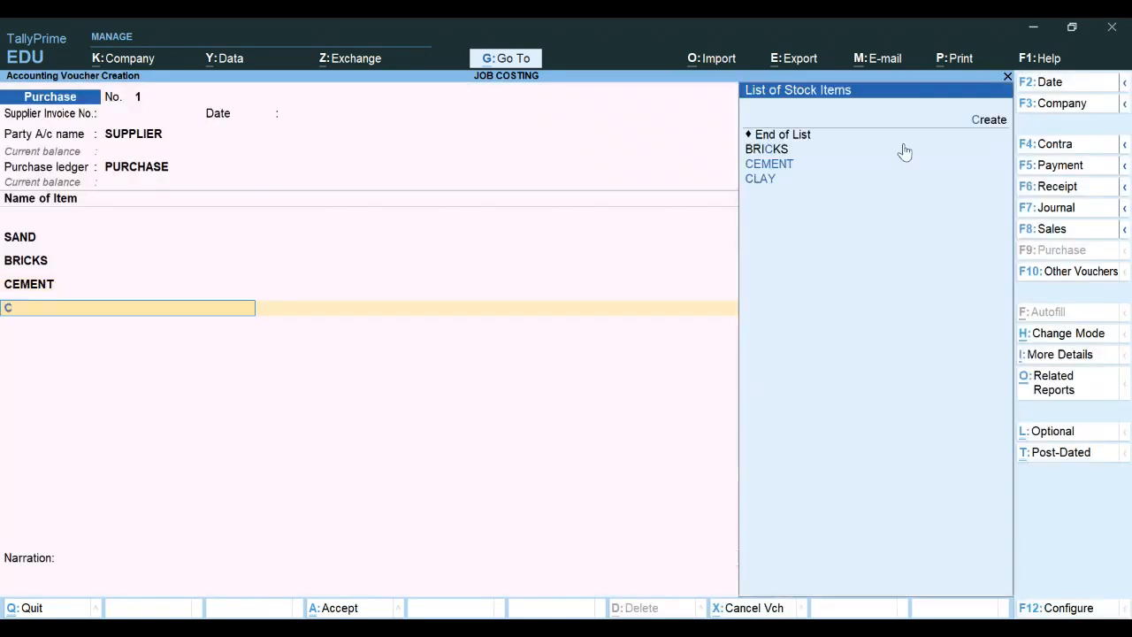
pyautogui.press('Down')
pyautogui.press('Return')
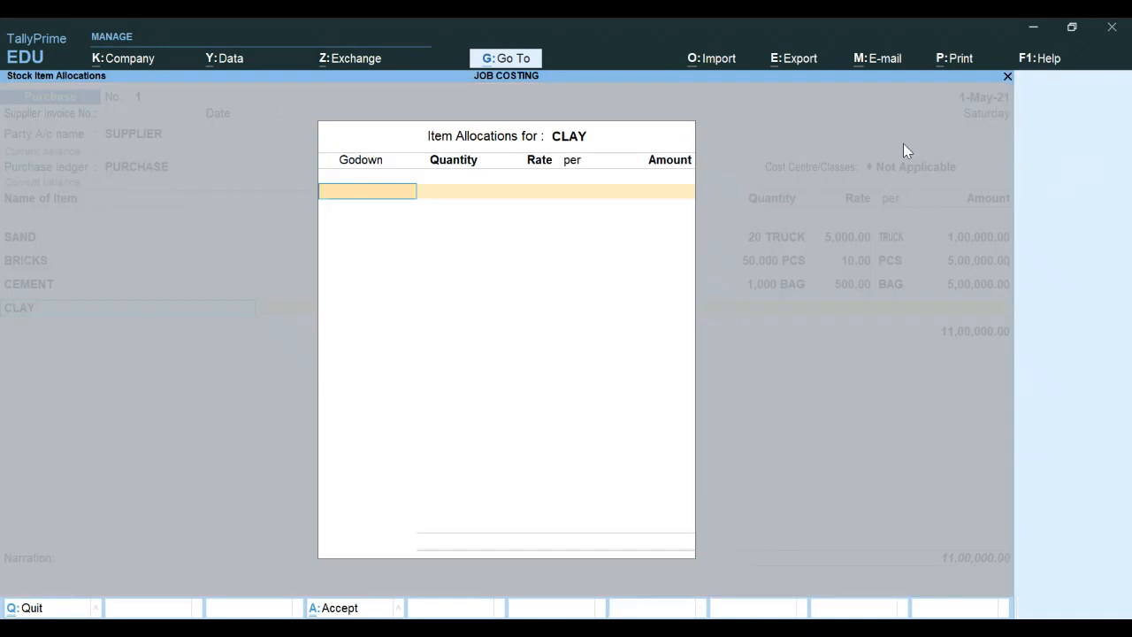
pyautogui.write('M')
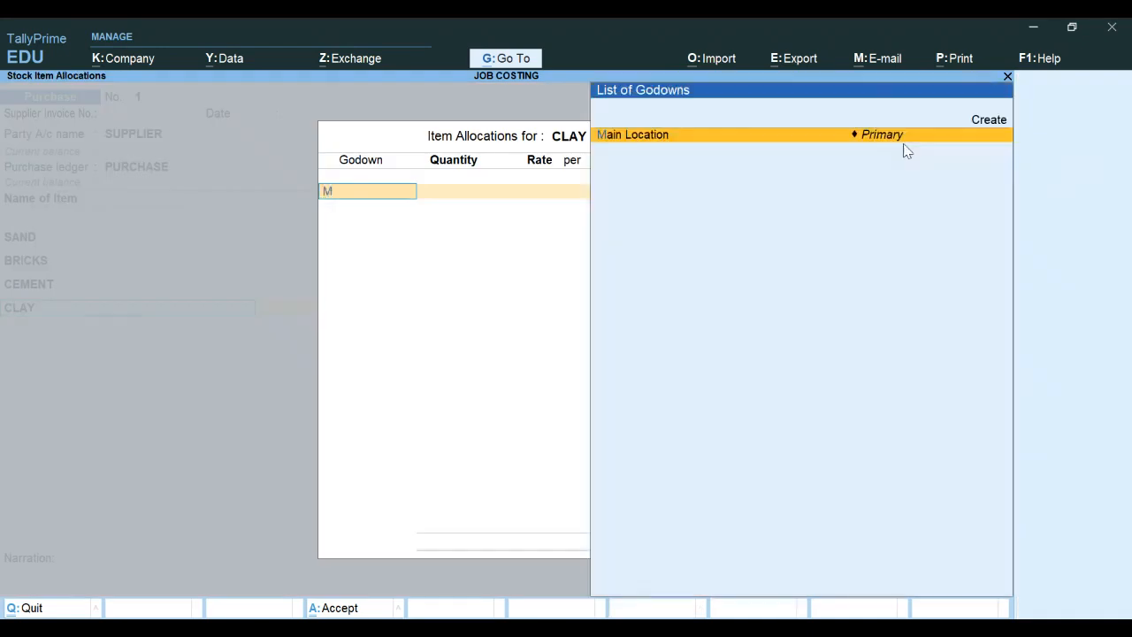
pyautogui.press('Return')
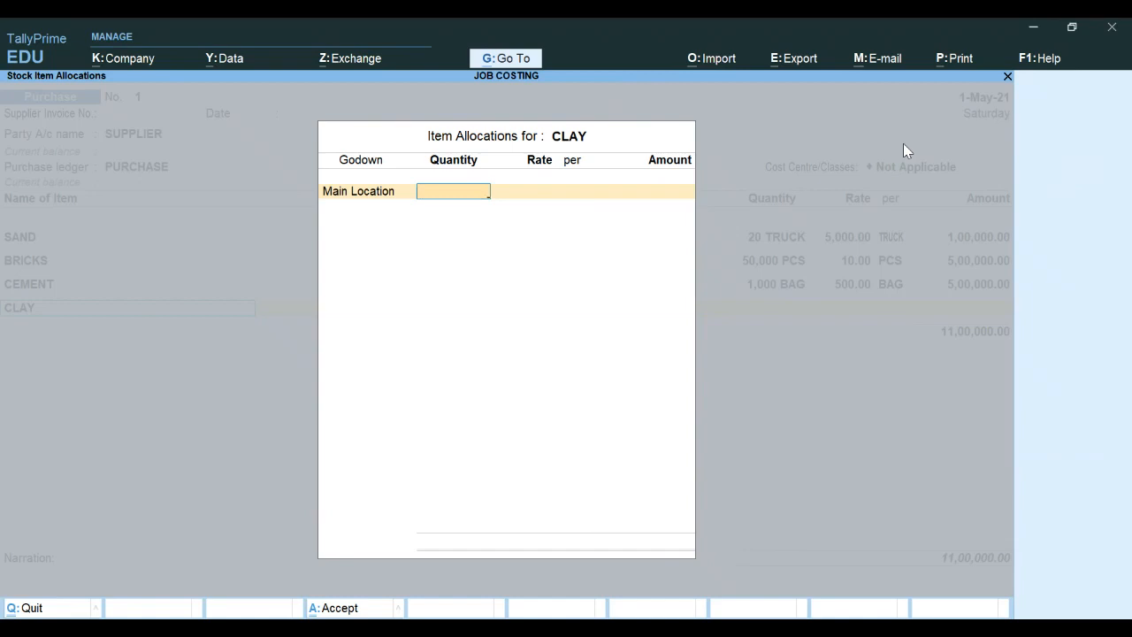
pyautogui.write('10')
pyautogui.press('Return')
pyautogui.write('500')
pyautogui.press('Return')
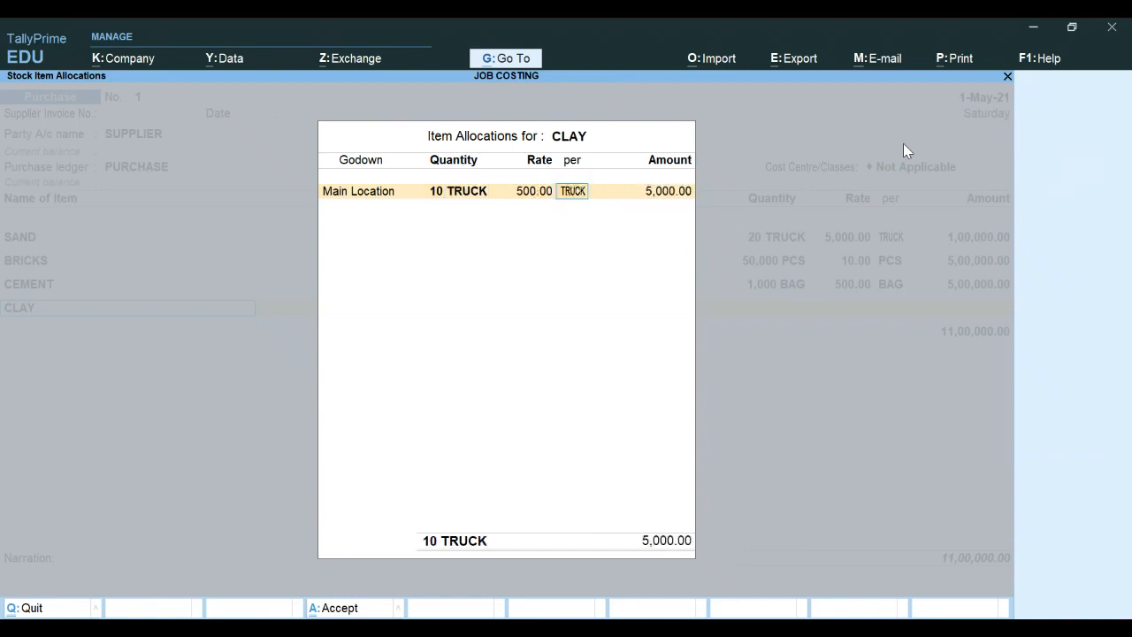
pyautogui.press('Return')
pyautogui.press('Return')
pyautogui.press('Return')
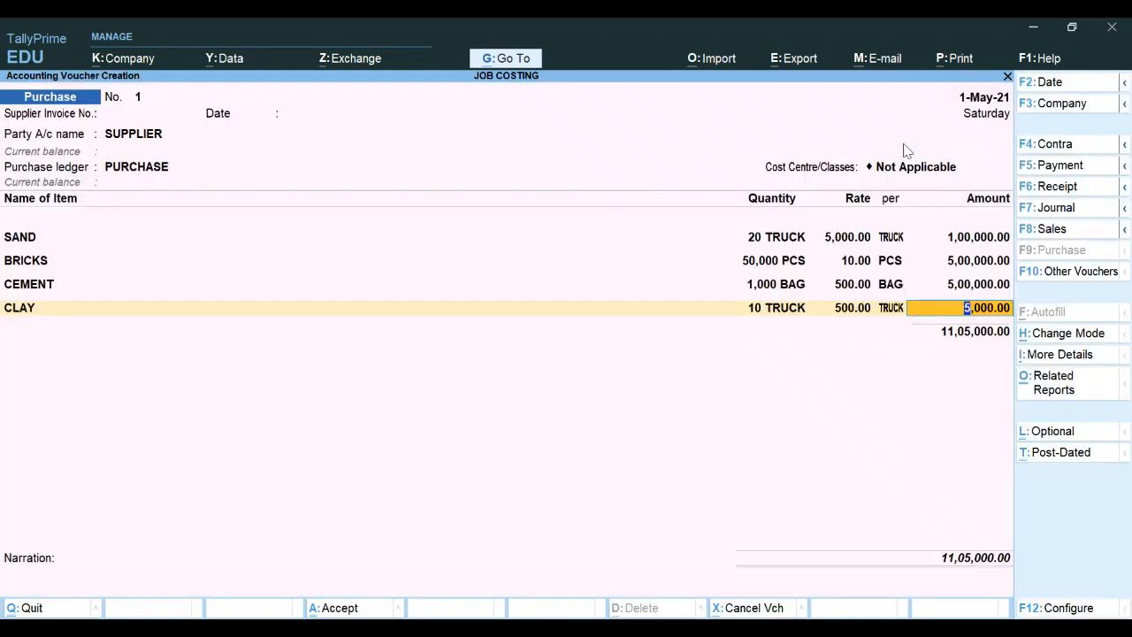
pyautogui.press('Return')
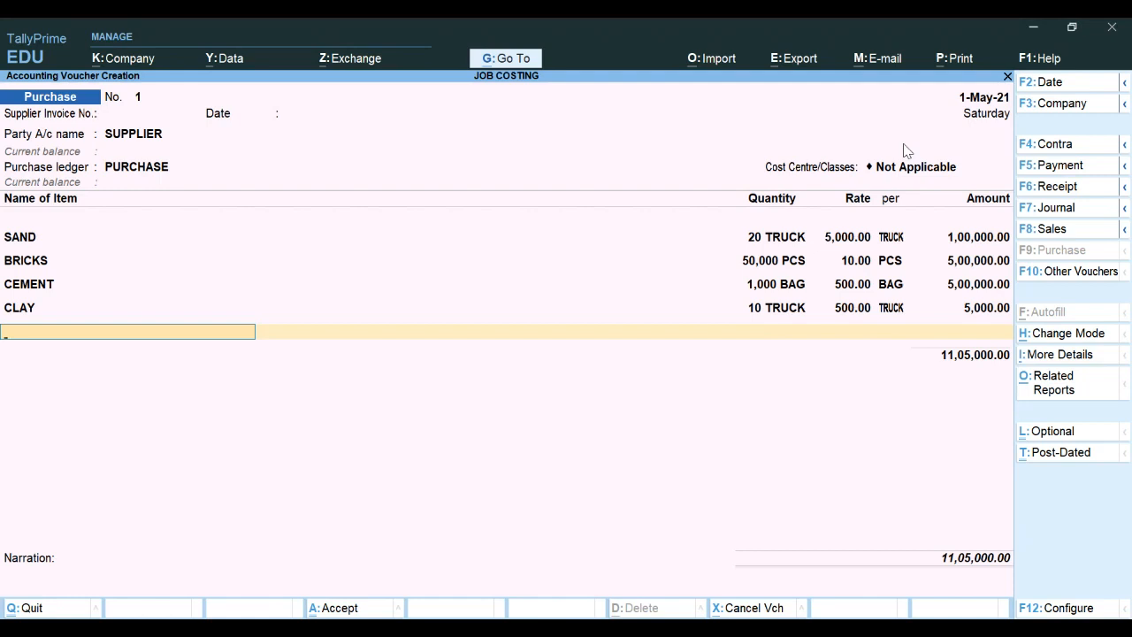
# Add STONE to the purchase voucher from Main Location with a quantity of 10 TRUCK at a rate of 1,000.
pyautogui.write('S')
pyautogui.press('Down')
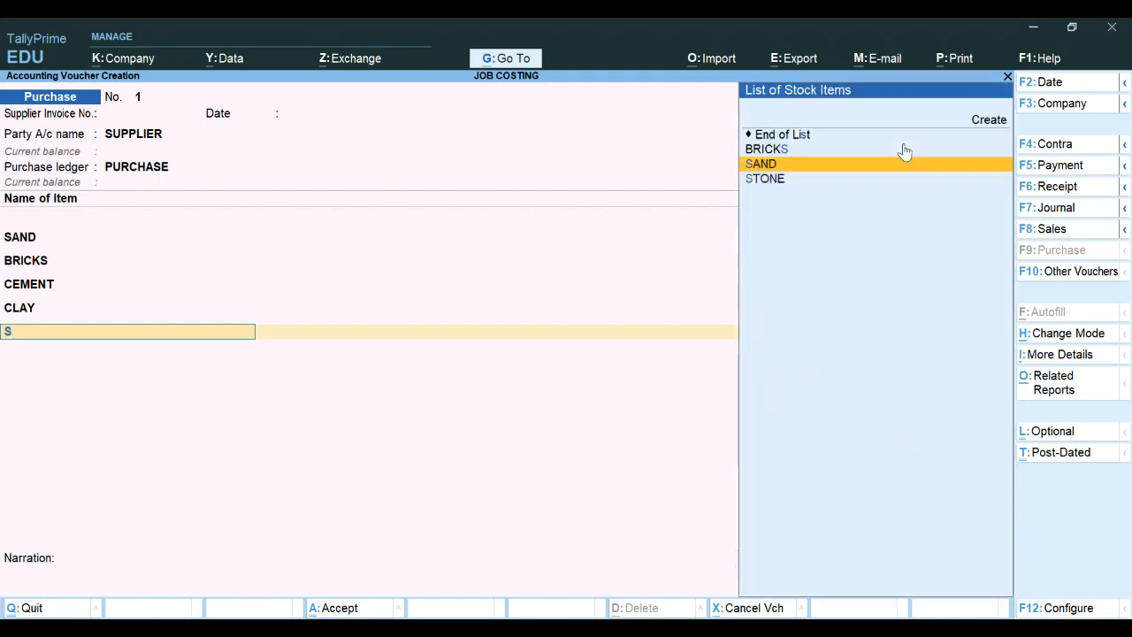
pyautogui.press('Down')
pyautogui.press('Return')
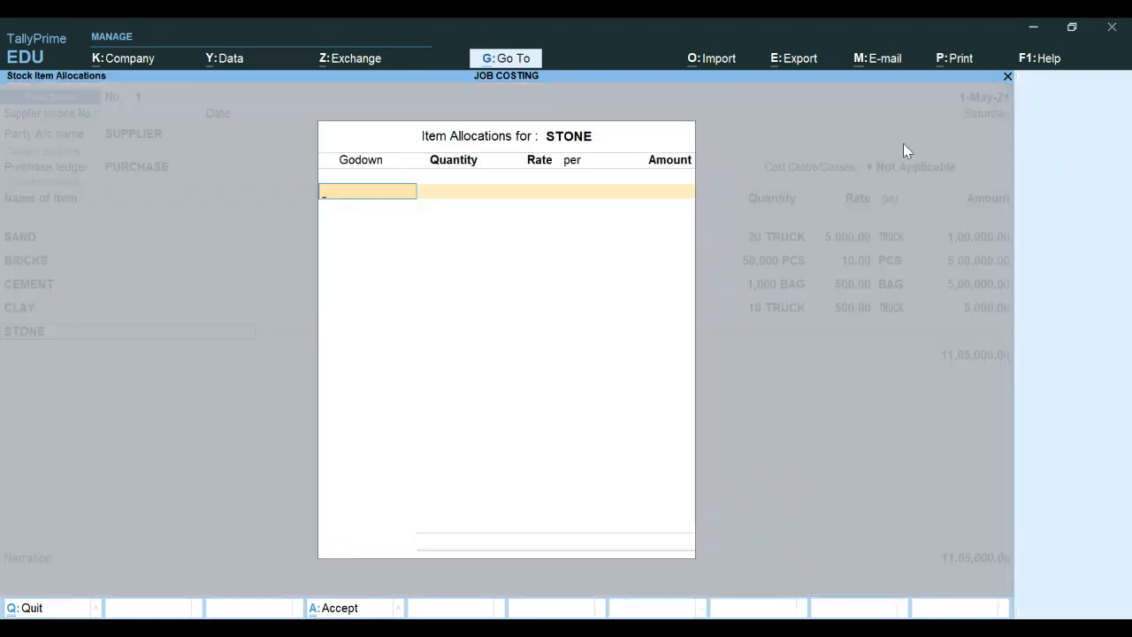
pyautogui.write('M')
pyautogui.press('Return')
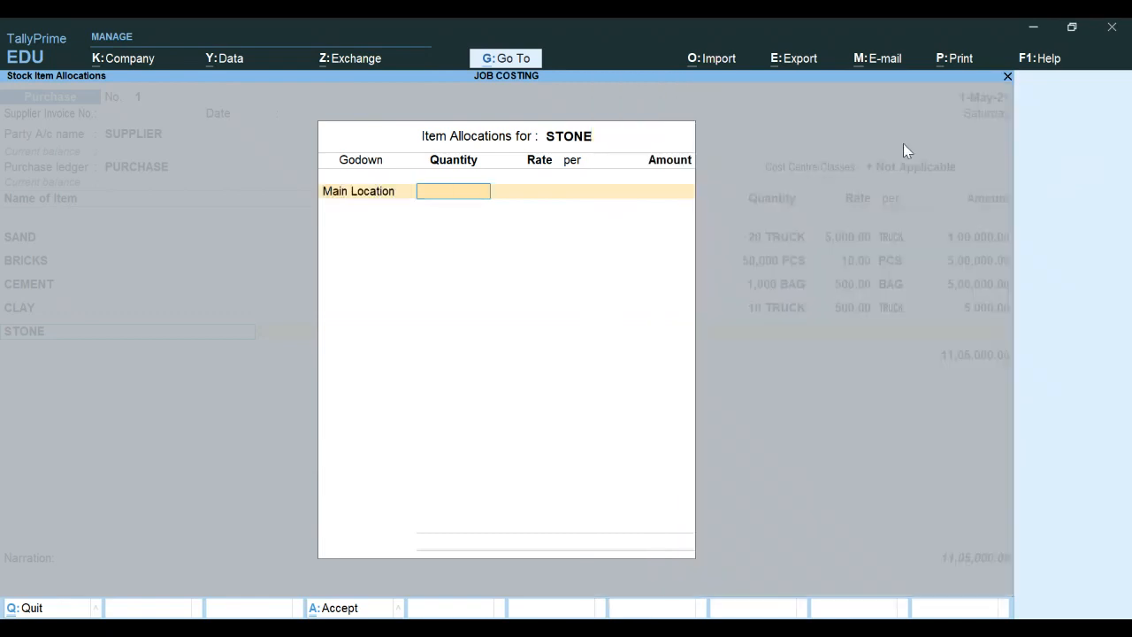
pyautogui.write('10')
pyautogui.press('Return')
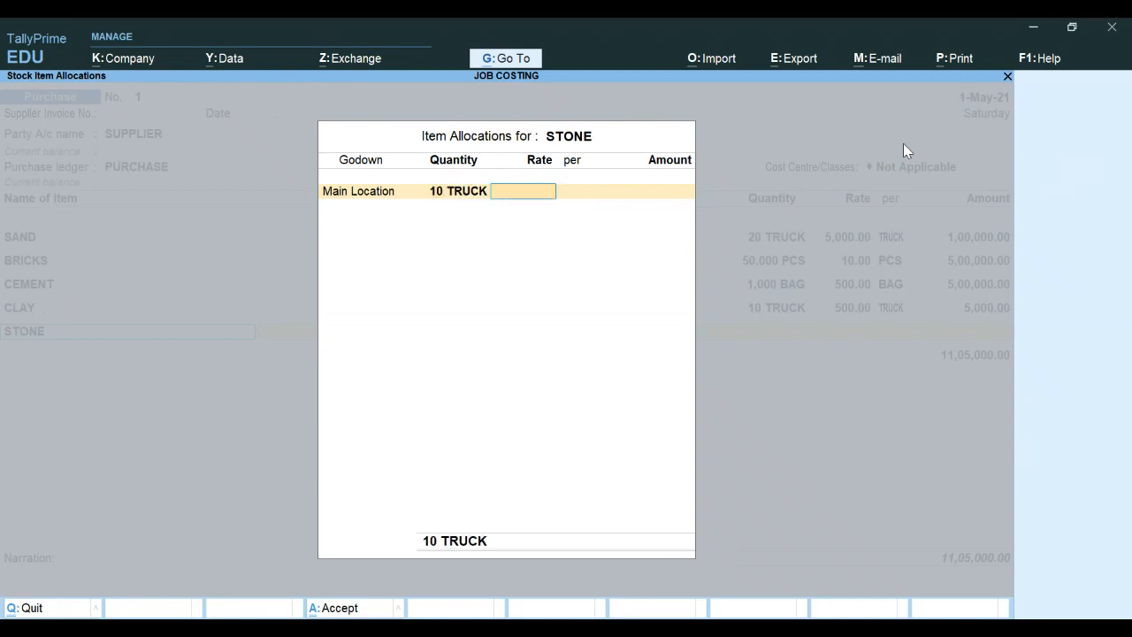
pyautogui.write('1000')
pyautogui.press('Return')
pyautogui.press('Return')
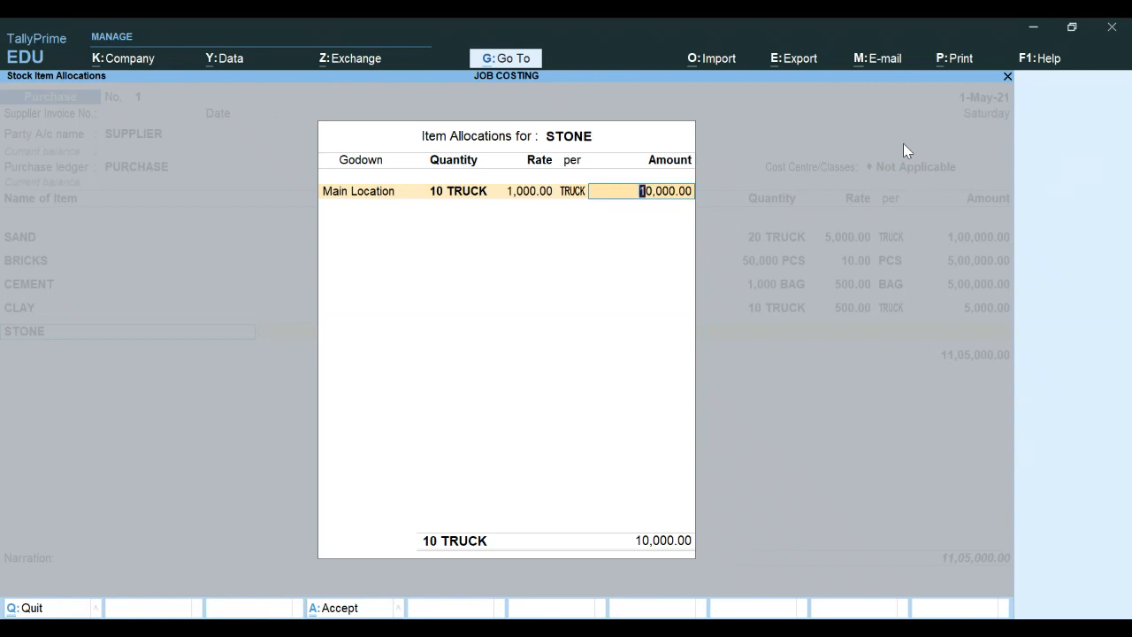
pyautogui.press('Return')
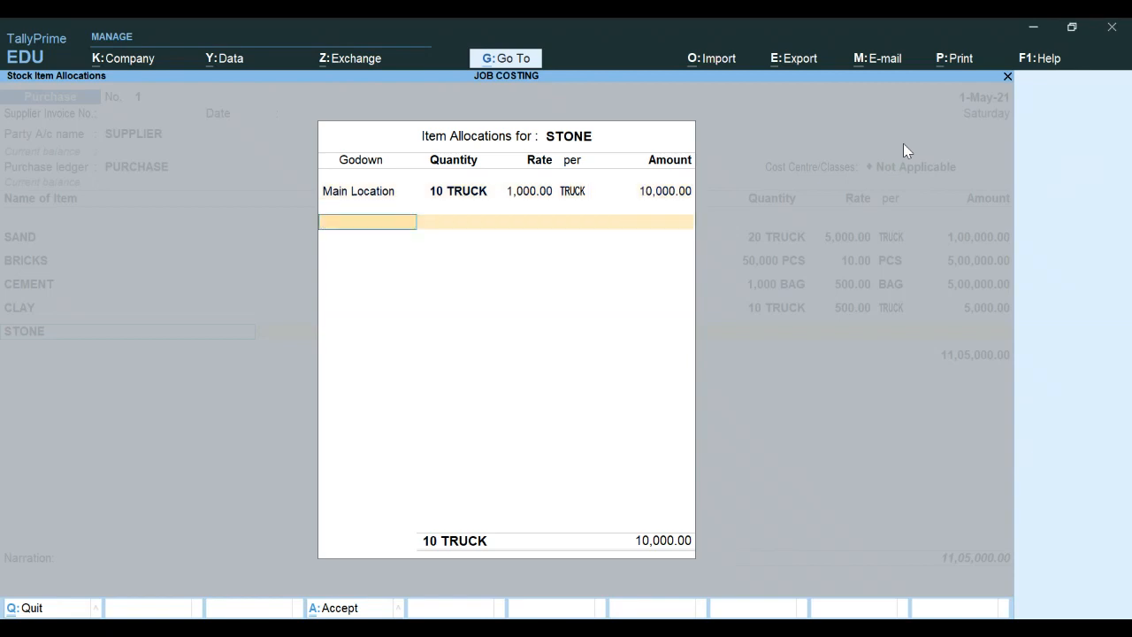
pyautogui.press('Return')
pyautogui.press('Return')
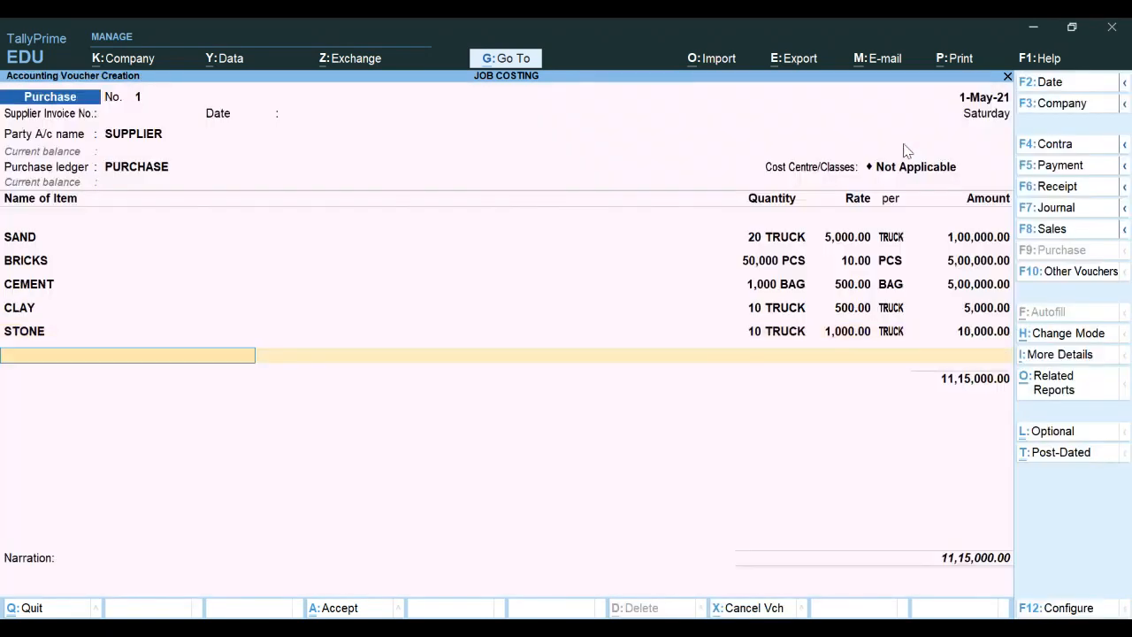
# Add TMT BAR to the purchase voucher from Main Location with a quantity of 100 KG at a rate of 1,000.
pyautogui.write('T')
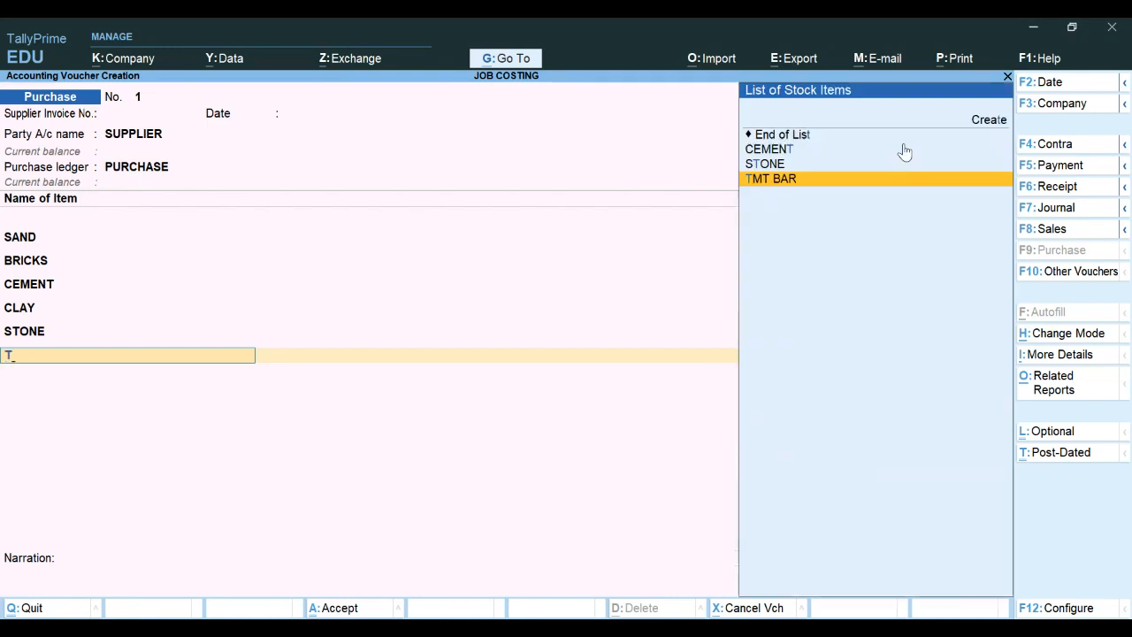
pyautogui.press('Return')
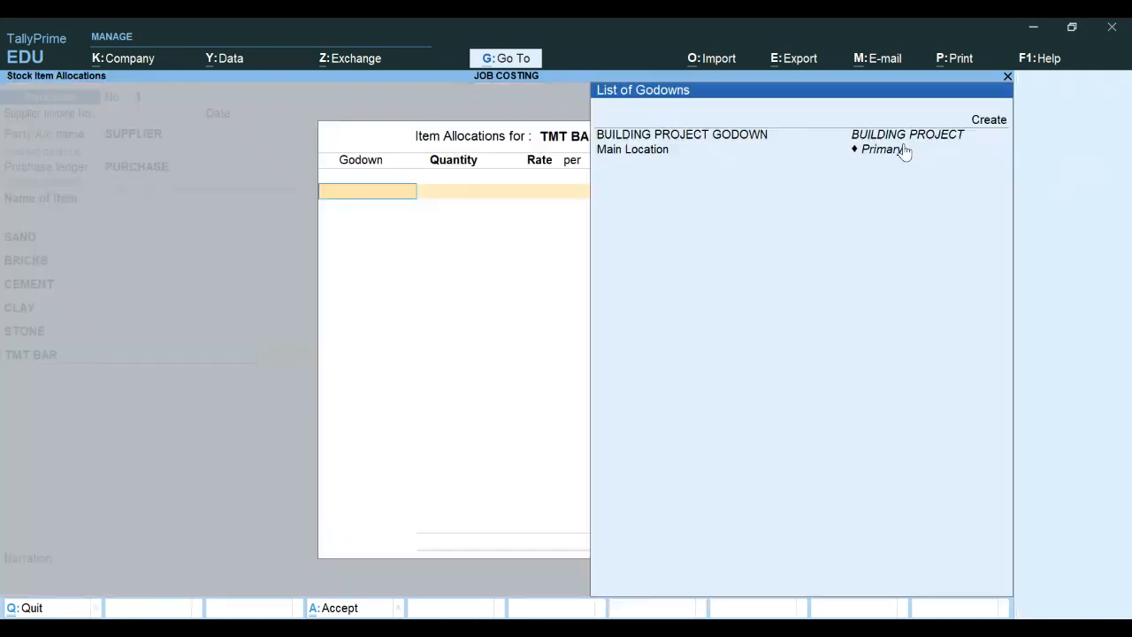
pyautogui.click(904, 150)
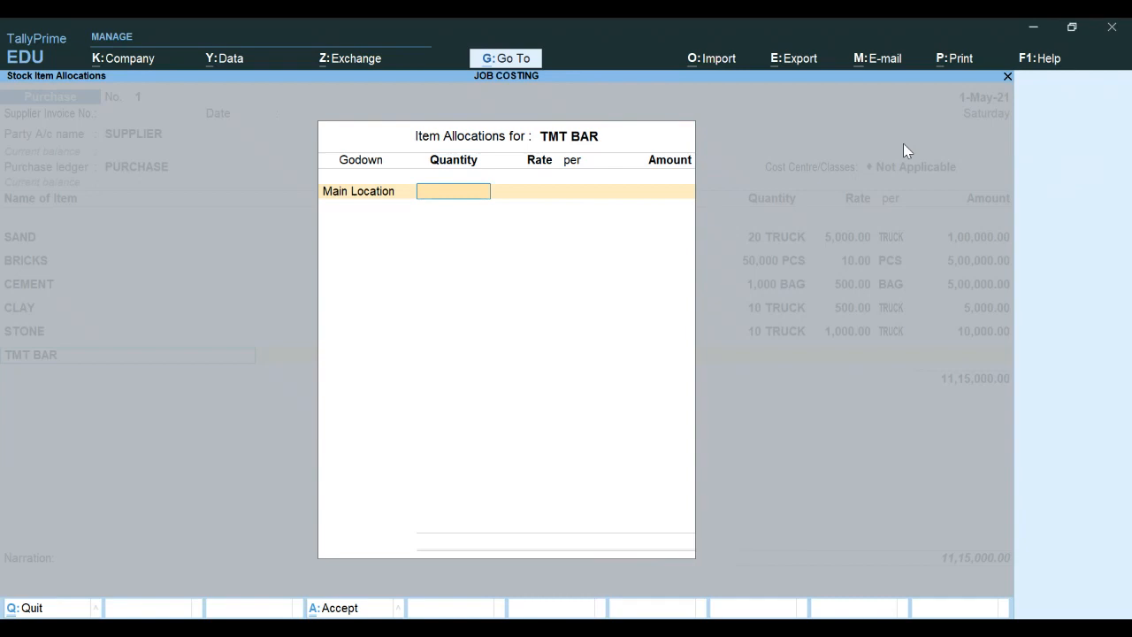
pyautogui.write('100')
pyautogui.press('Return')
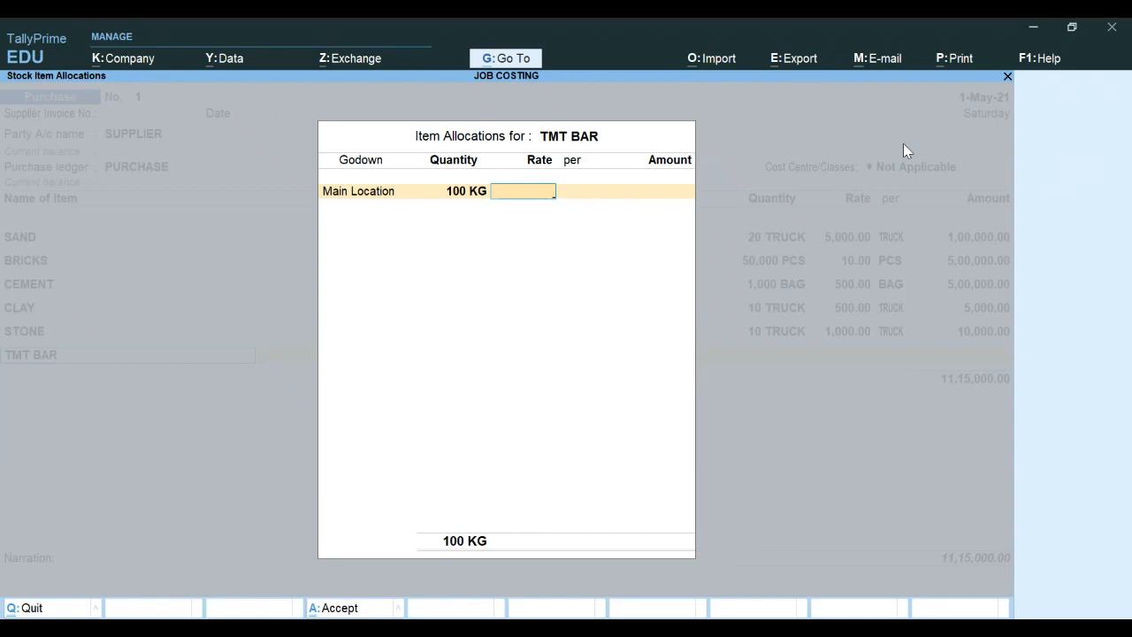
pyautogui.write('1000')
pyautogui.press('Return')
pyautogui.press('Return')
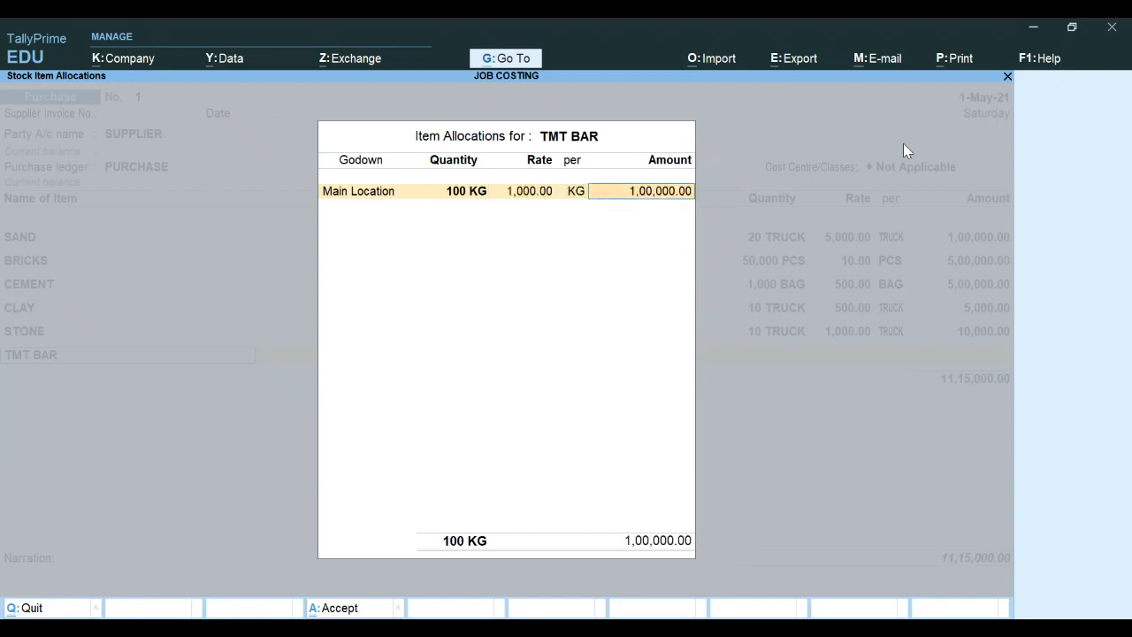
pyautogui.press('Return')
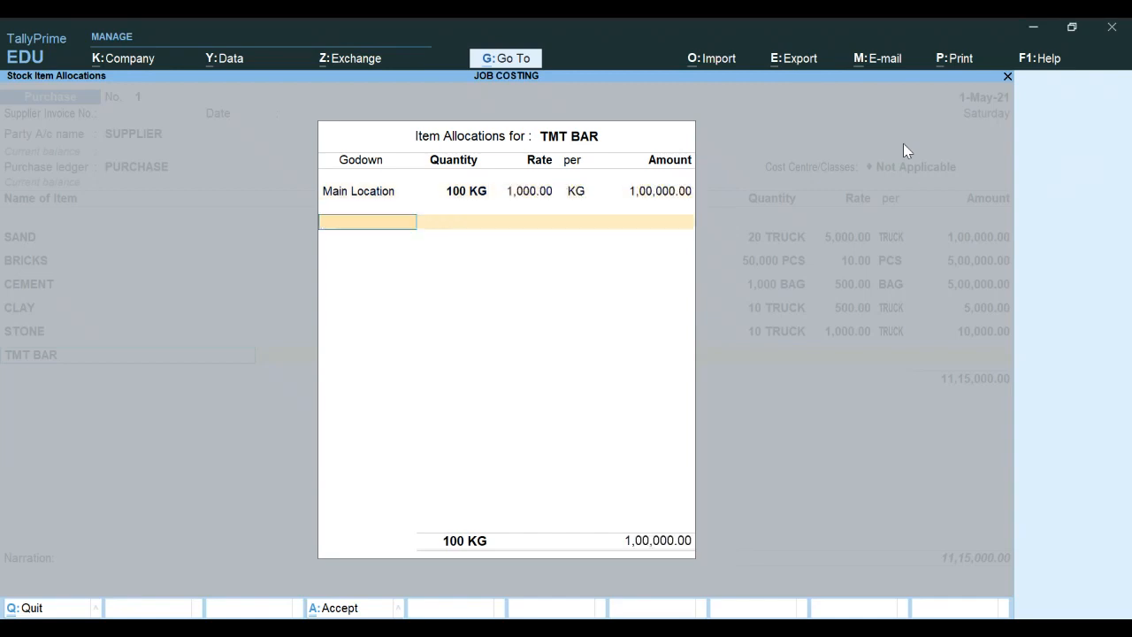
pyautogui.press('Return')
pyautogui.press('Return')
# Allocate the full purchase amount to New Ref 1 in SUPPLIER's bill-wise details and save the voucher with no narration.
pyautogui.press('Return')
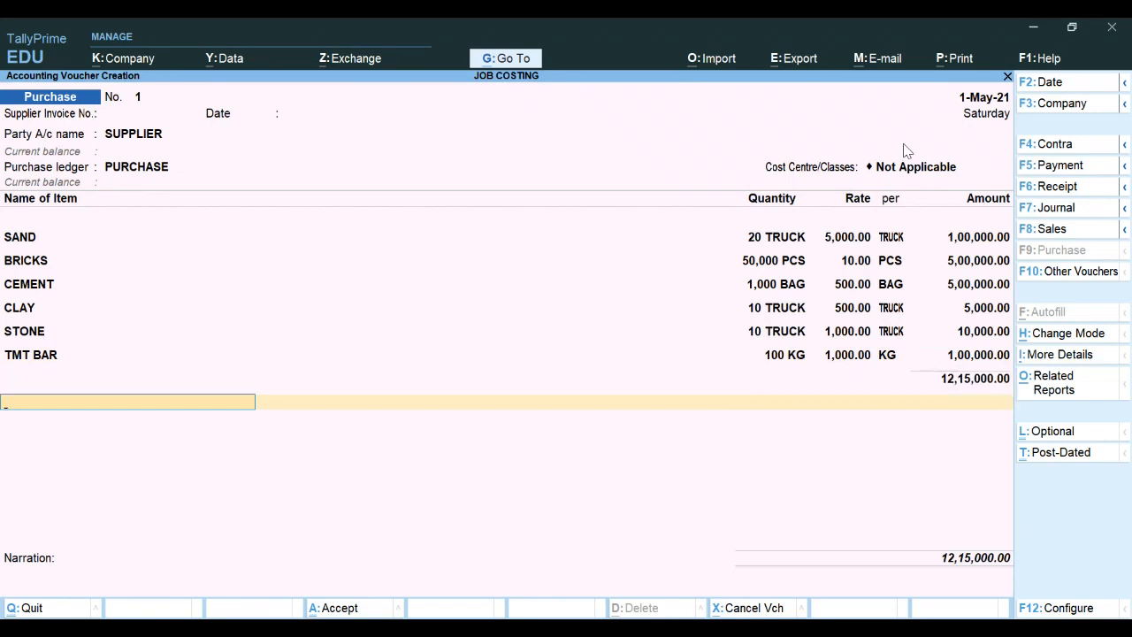
pyautogui.press('Return')
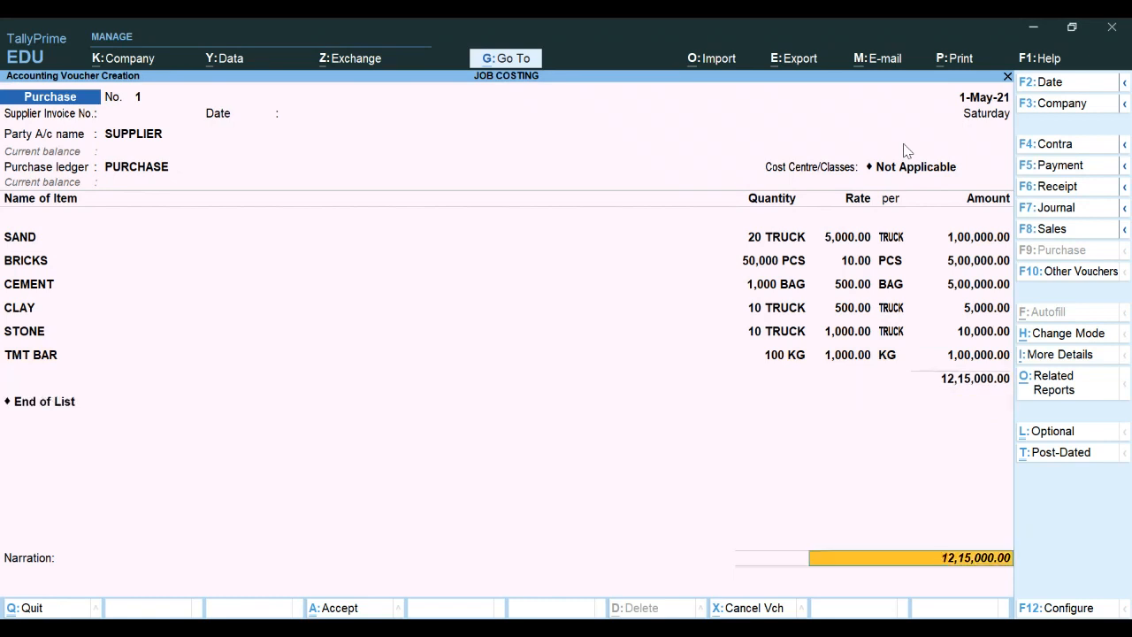
pyautogui.press('Return')
pyautogui.press('Return')
pyautogui.press('Return')
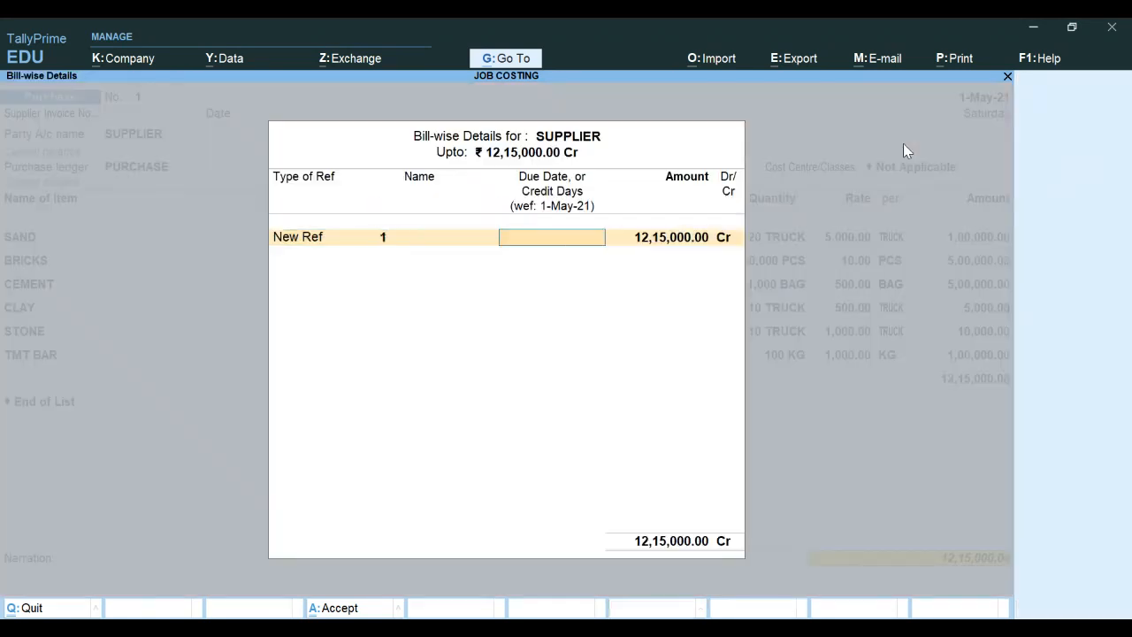
pyautogui.press('Return')
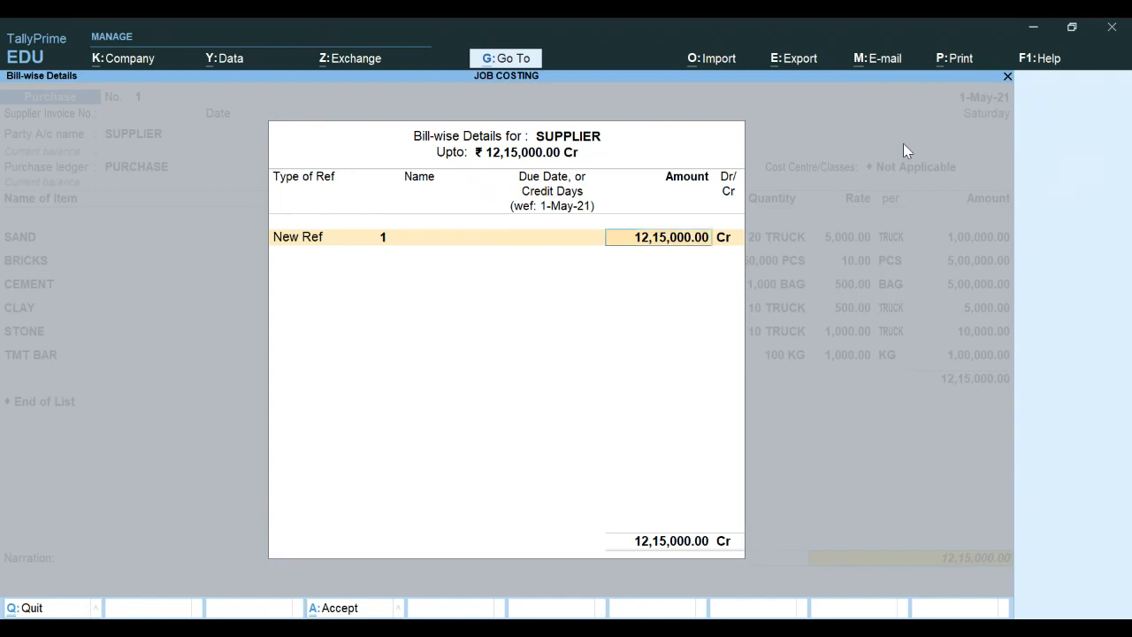
pyautogui.press('Return')
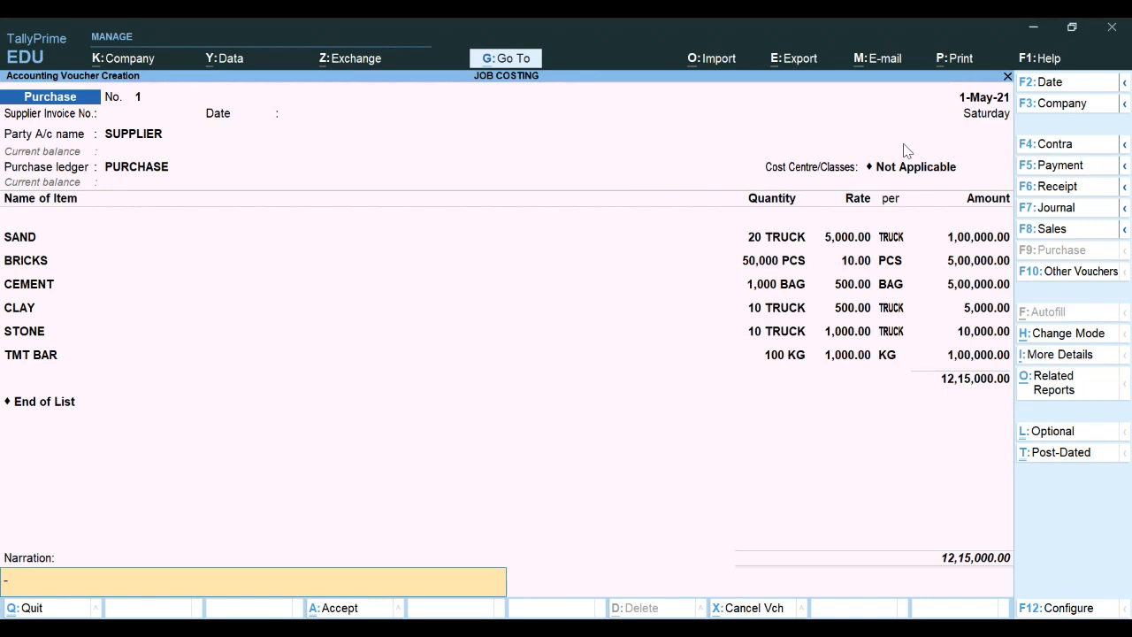
pyautogui.press('Return')
pyautogui.press('y')
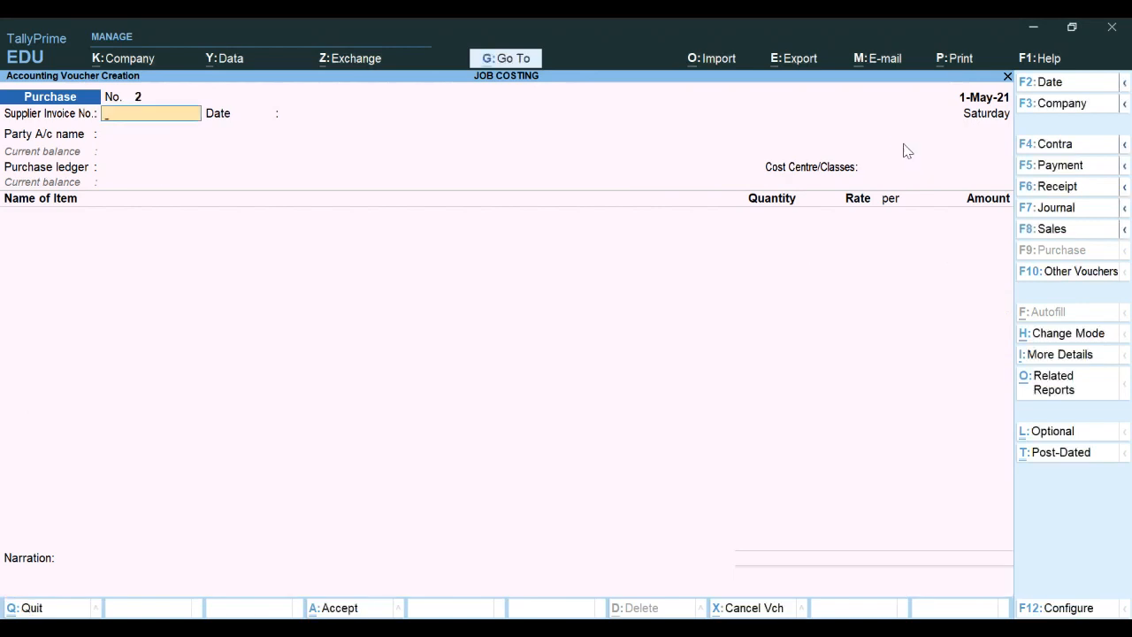